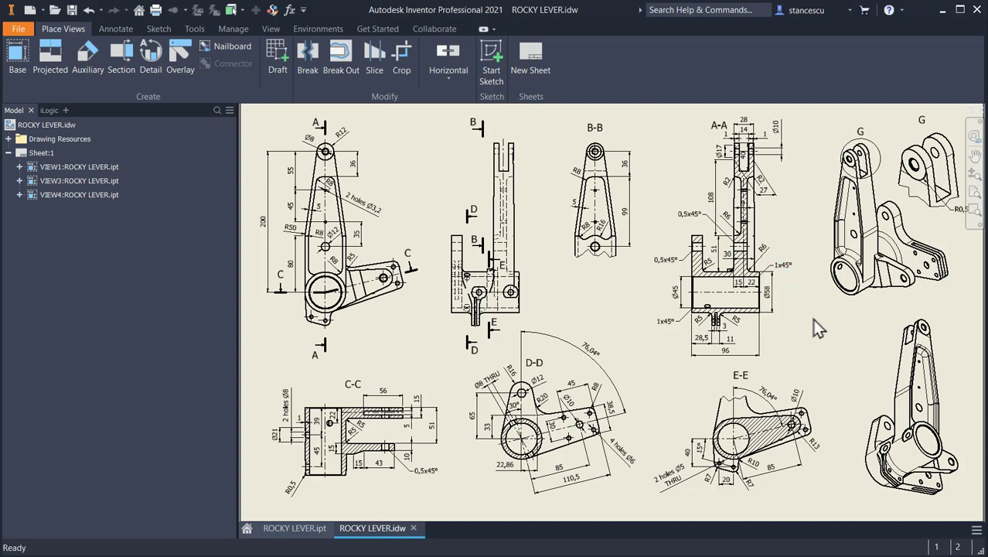
- Examine the ROCKY LEVER drawing's isometric views, detail G, and the A-A, B-B, D-D and E-E sections with their dimensions
scroll(912, 252, "up", 2)
middle_click_drag(851, 294, 669, 410)
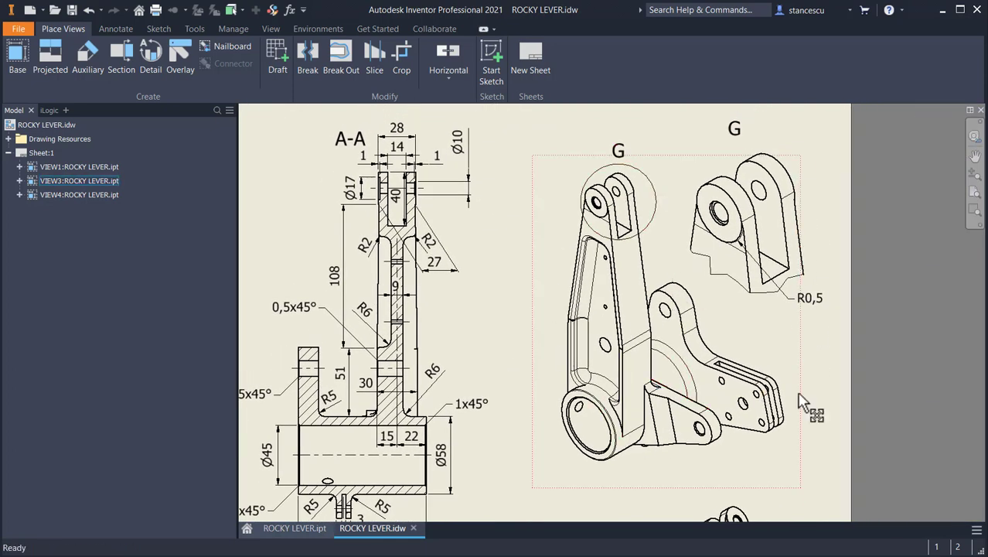
middle_click_drag(802, 401, 818, 161)
middle_click_drag(807, 341, 816, 161)
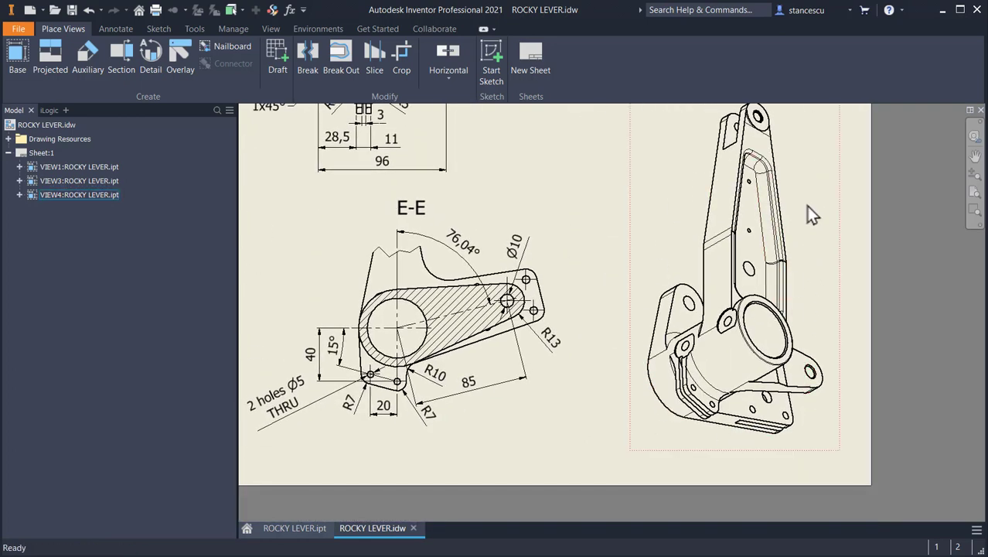
mouse_move(812, 215)
middle_mouse_down()
mouse_move(787, 300)
mouse_move(848, 447)
middle_mouse_up()
middle_click_drag(649, 379, 855, 478)
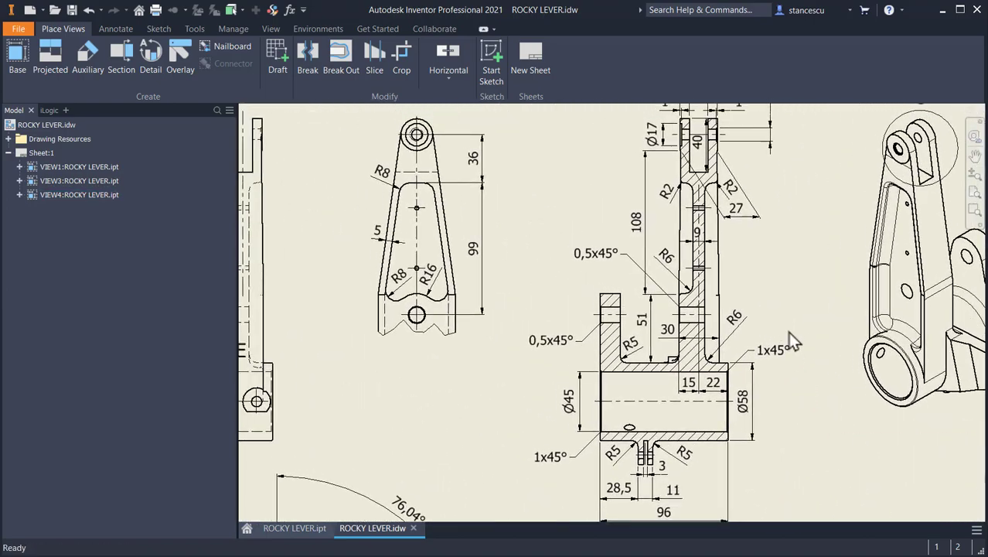
mouse_move(789, 332)
middle_mouse_down()
mouse_move(939, 380)
mouse_move(950, 320)
mouse_move(899, 129)
middle_mouse_up()
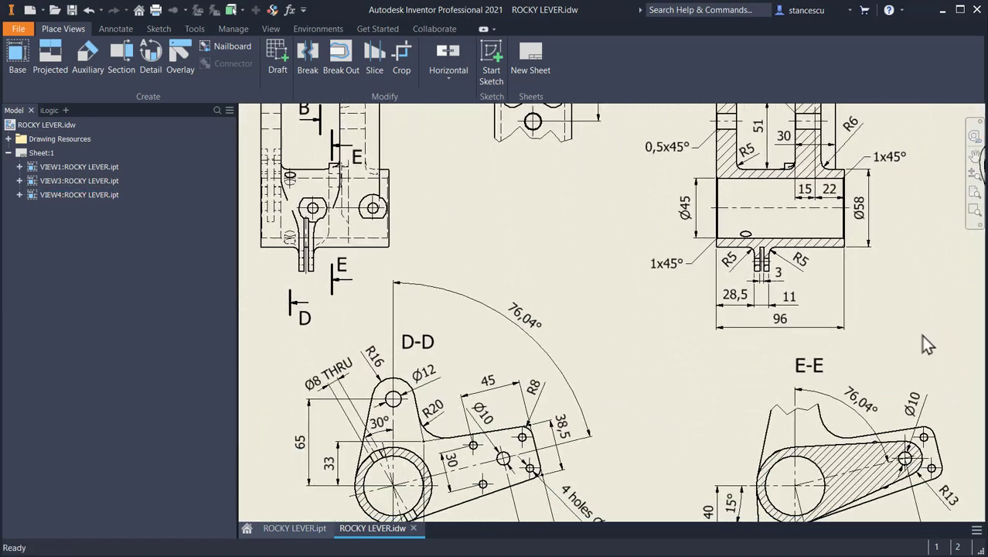
middle_click_drag(926, 346, 928, 276)
mouse_move(742, 282)
middle_mouse_down()
mouse_move(896, 379)
mouse_move(922, 406)
middle_mouse_up()
middle_click_drag(736, 300, 925, 401)
mouse_move(795, 369)
middle_mouse_down()
mouse_move(806, 375)
mouse_move(639, 425)
mouse_move(635, 385)
middle_mouse_up()
key("Home")
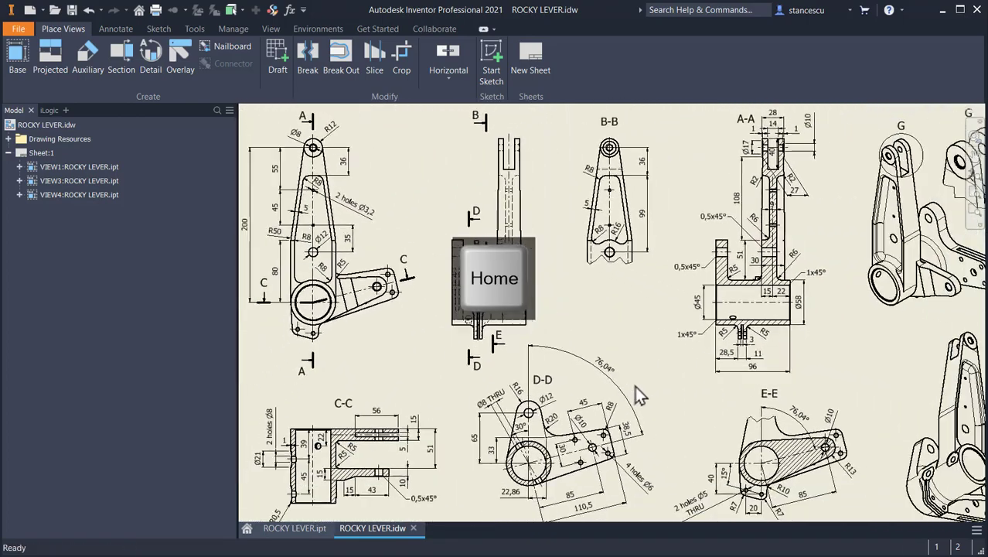
- Inspect the finished ROCKY LEVER.ipt model and its feature list, and return to the ROCKY LEVER.idw drawing
left_click(276, 528)
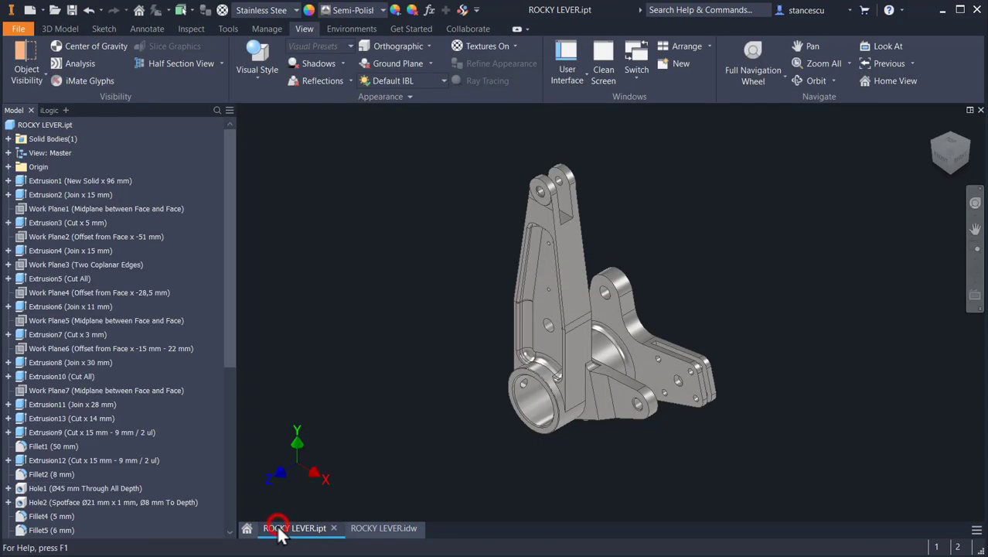
scroll(623, 373, "up", 3)
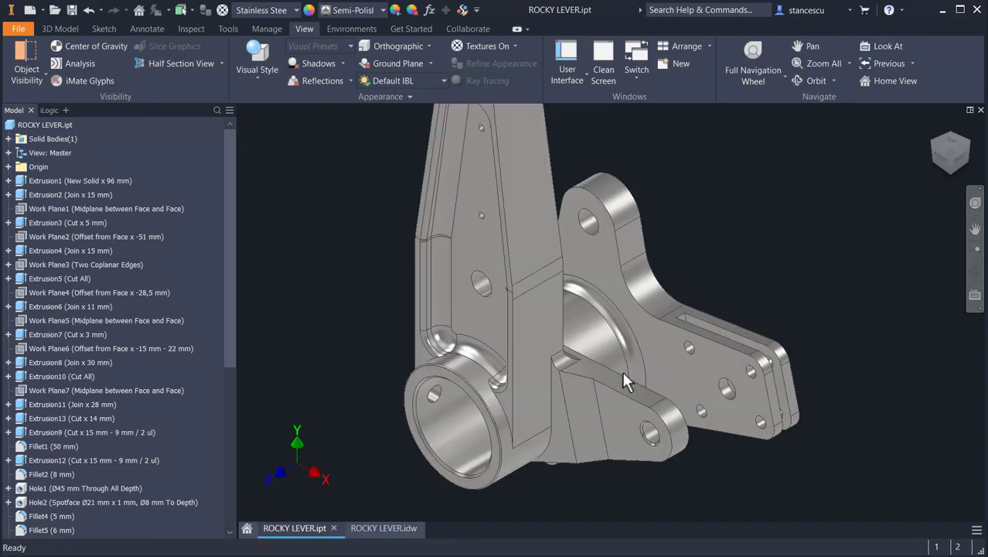
middle_click_drag(600, 434, 564, 385, "shift")
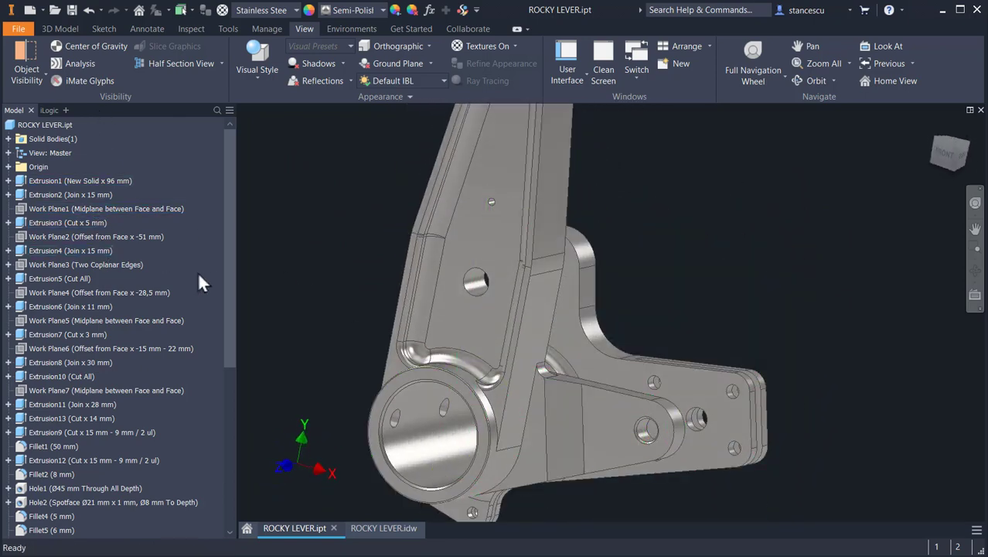
left_click_drag(229, 280, 244, 244)
key("F6")
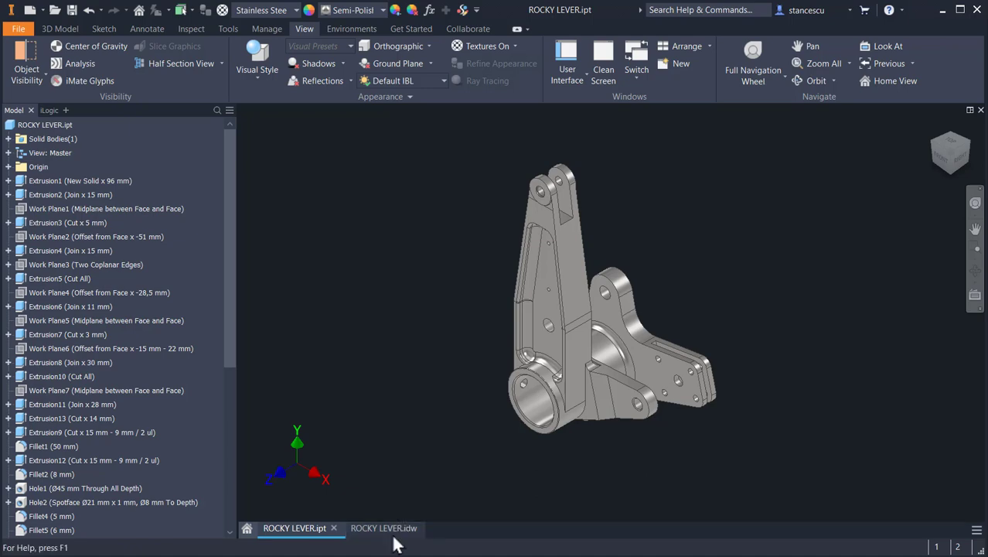
left_click(394, 532)
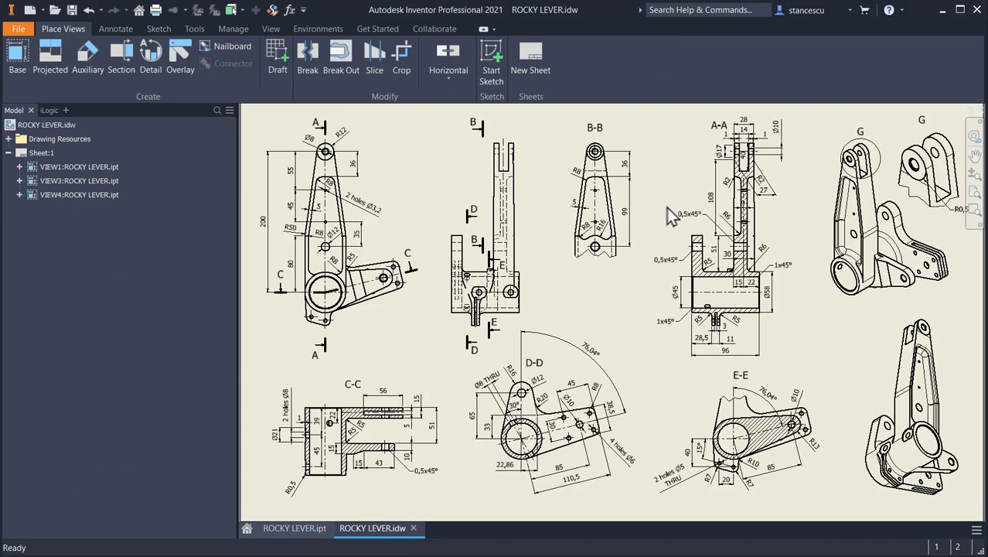
- Create a new part from the metric Standard (mm).ipt template and start a 2D sketch on the front XY plane
left_click(29, 10)
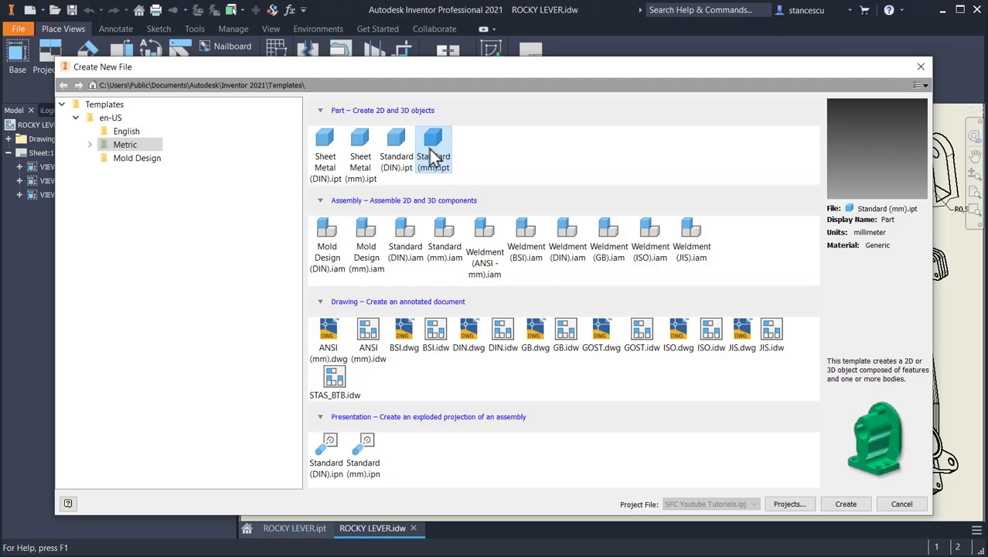
double_click(431, 149)
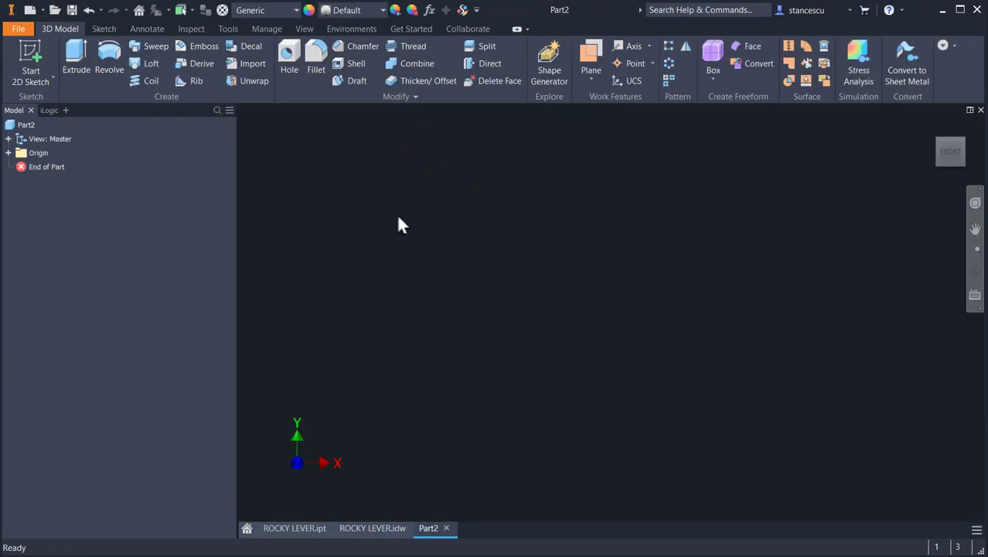
left_click(31, 58)
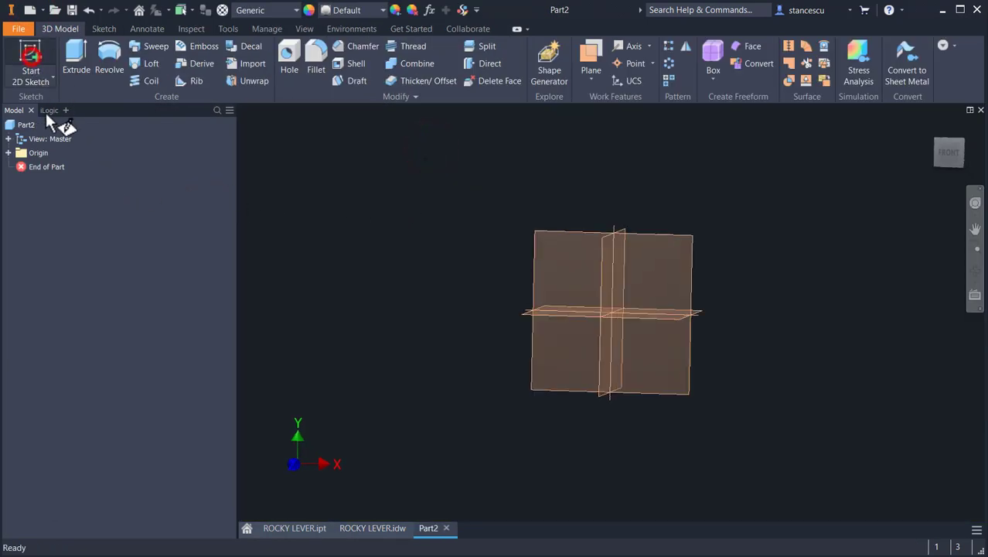
left_click(566, 194)
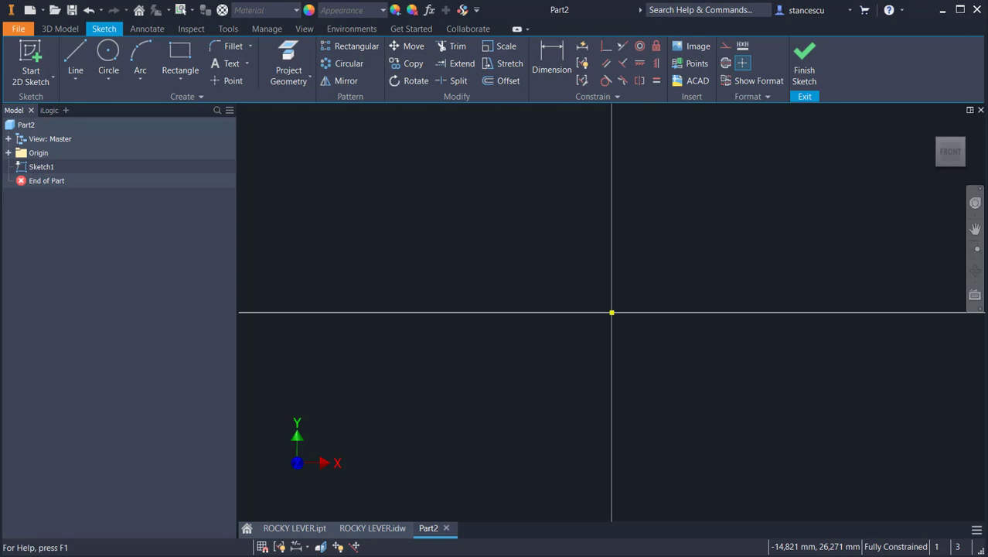
- Draw a 58 mm diameter circle centred on the sketch origin
left_click(106, 51)
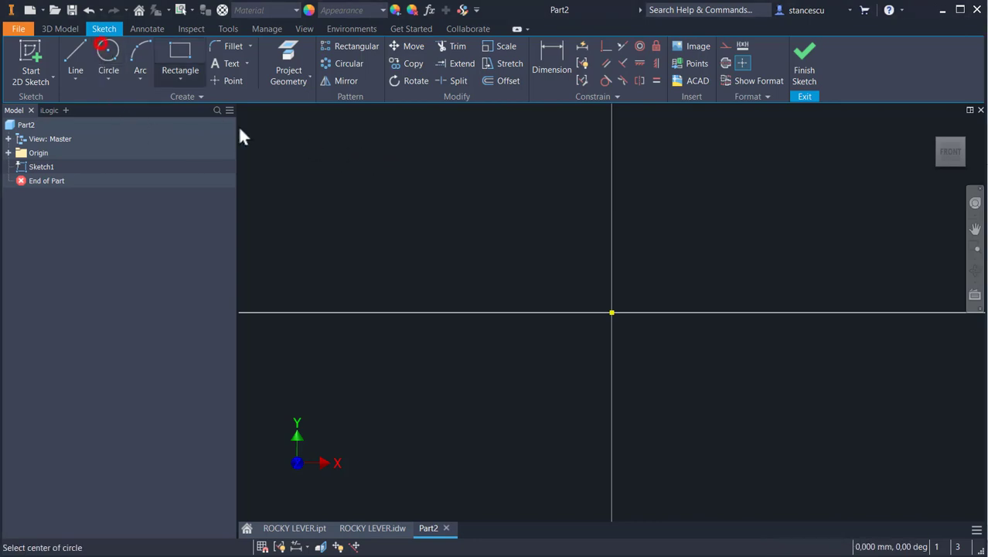
left_click(612, 313)
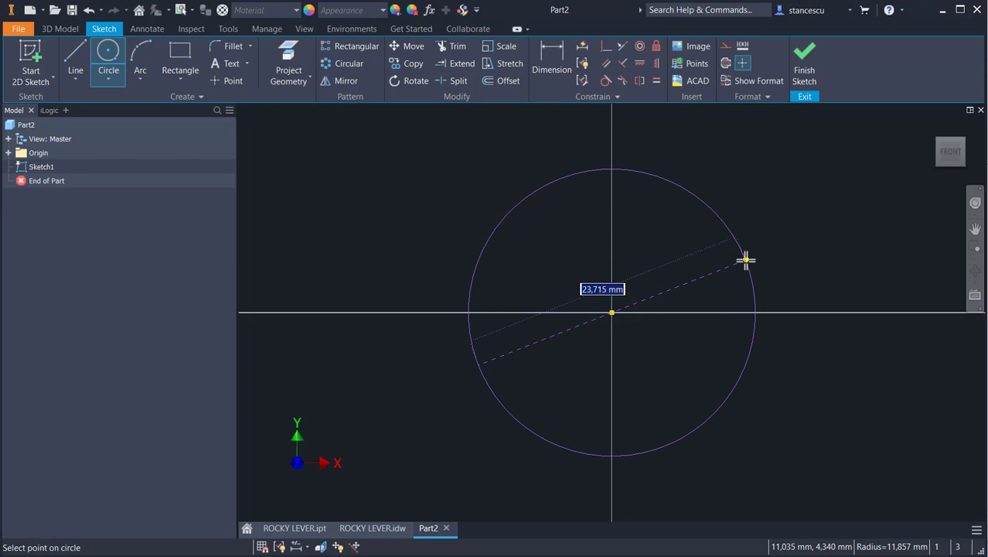
type("58")
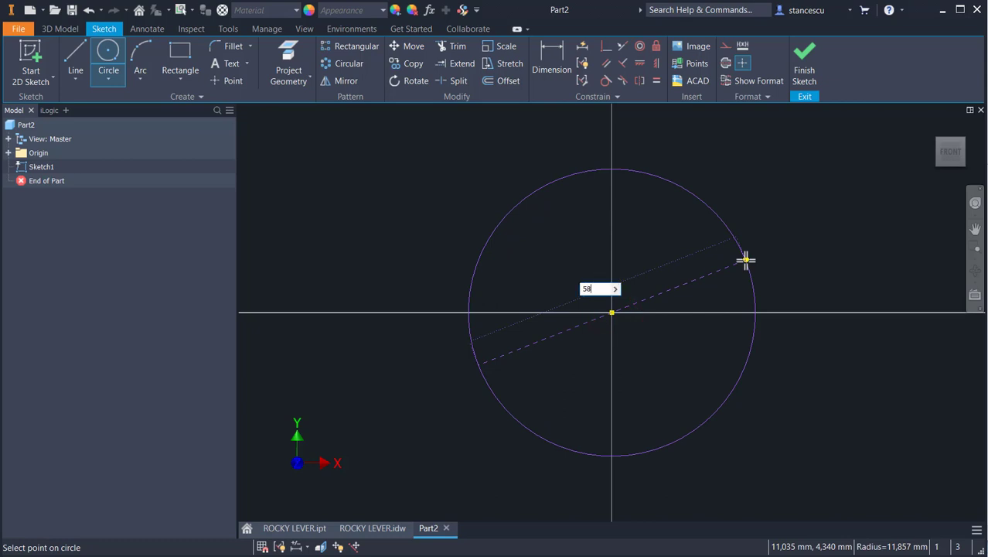
key("Return")
key("Home")
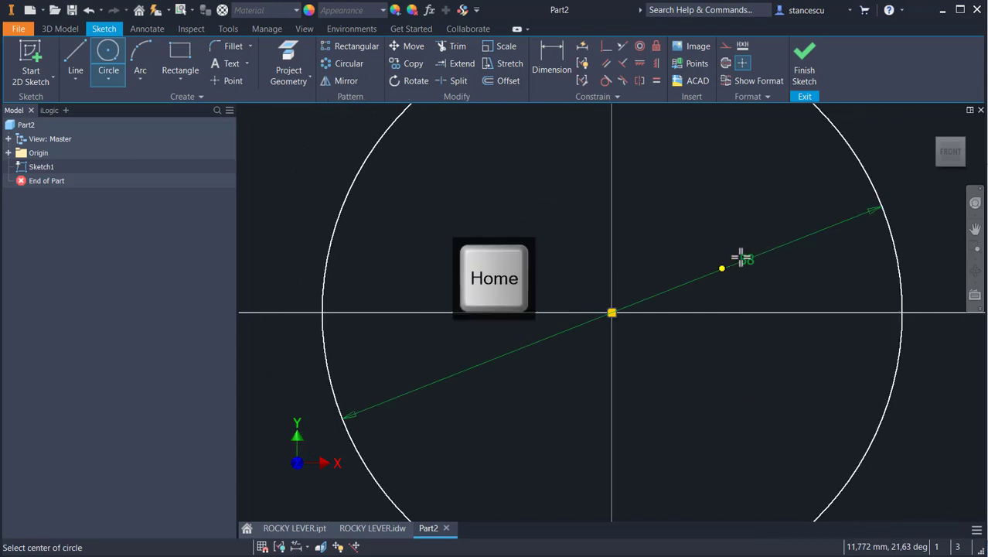
scroll(556, 286, "down", 5)
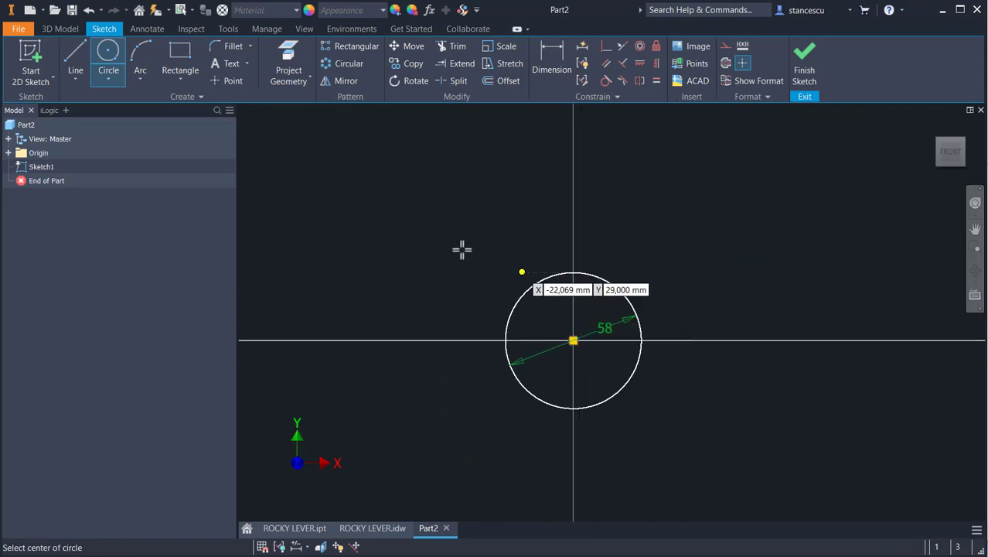
- Following section D-D of the drawing, sketch the plate outline with a rounded upper lug, an angled side arm and both ends tangent to the circle
left_click(367, 528)
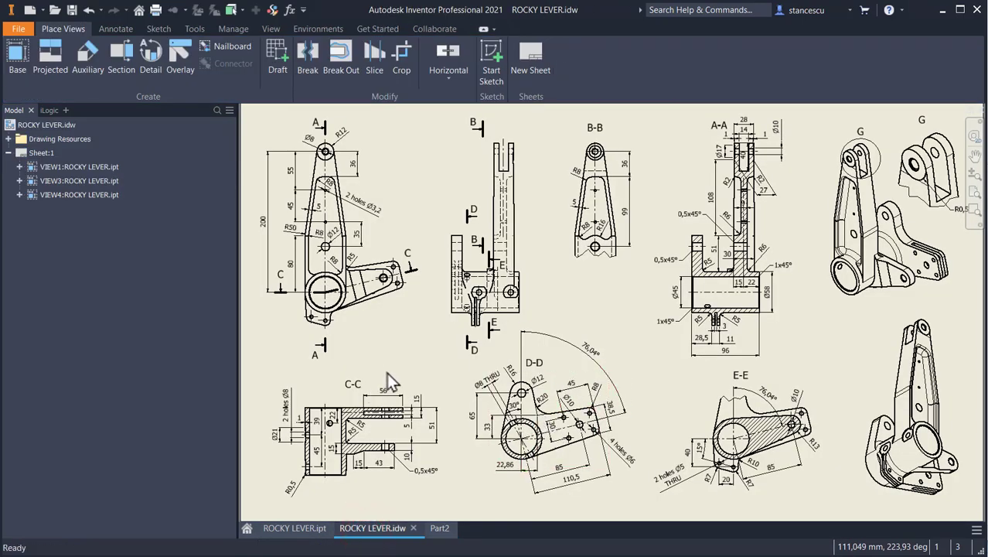
scroll(545, 442, "up", 4)
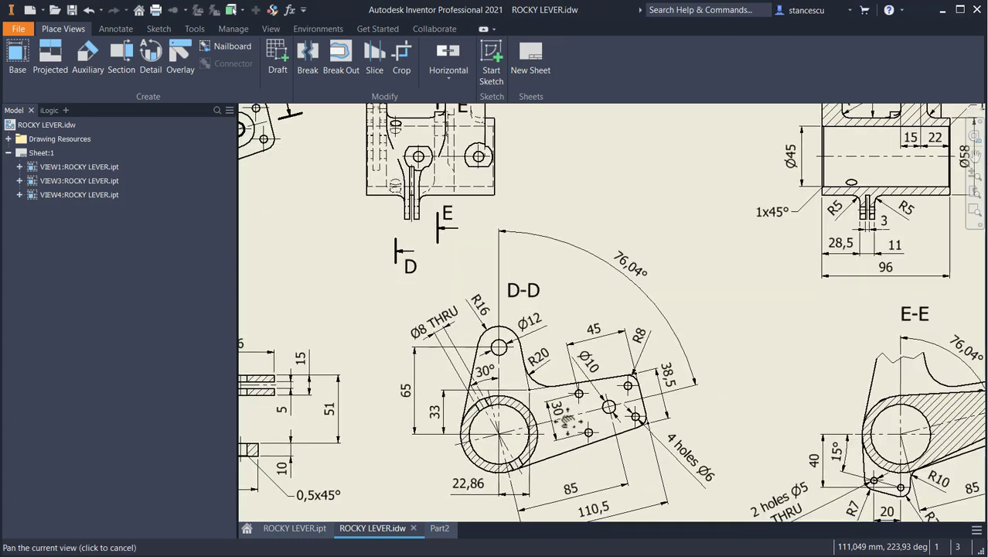
middle_click_drag(567, 422, 551, 347)
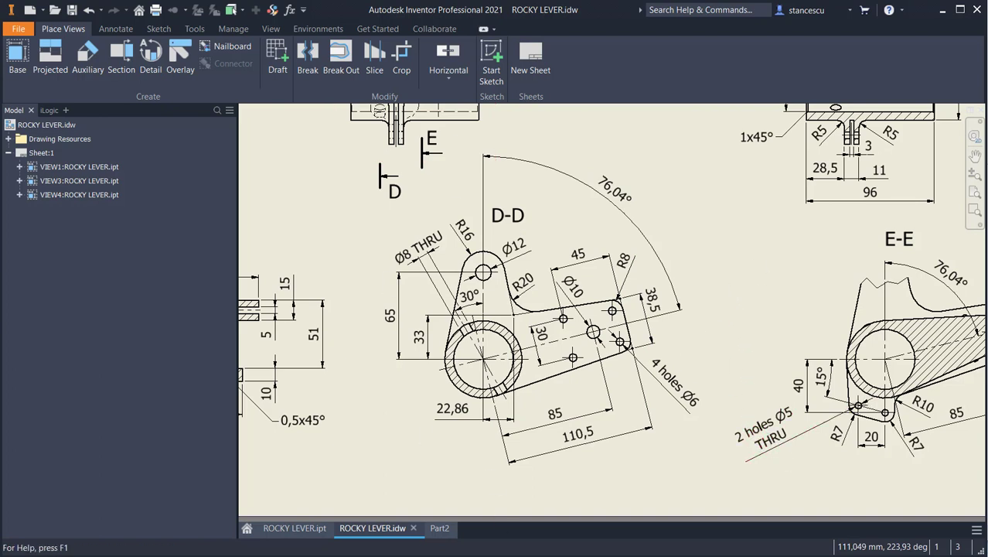
left_click(441, 527)
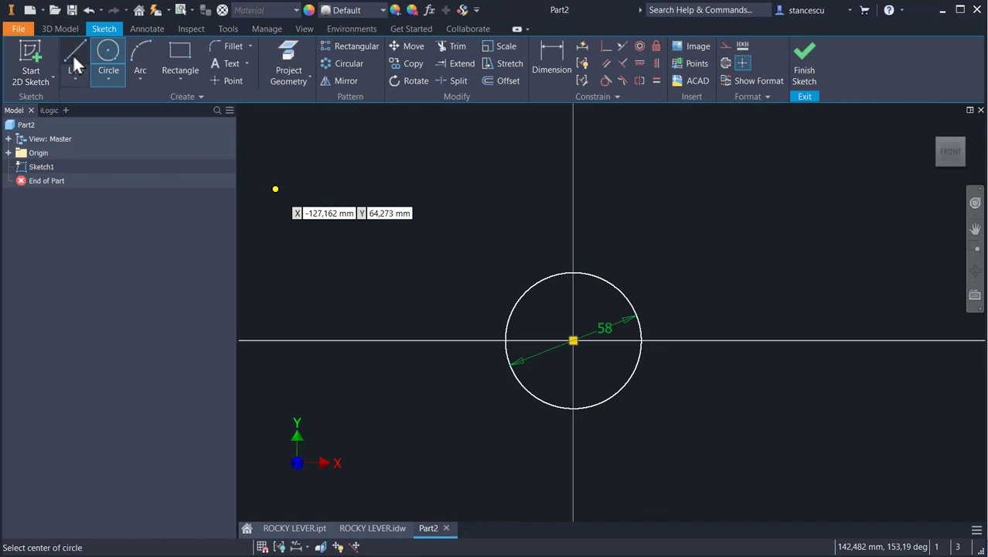
left_click(74, 58)
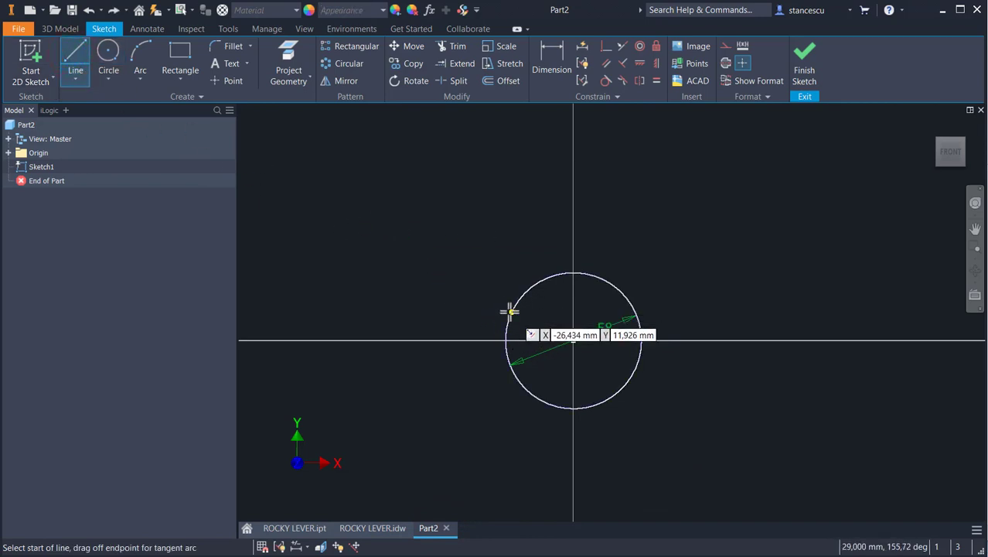
left_click_drag(510, 311, 542, 165)
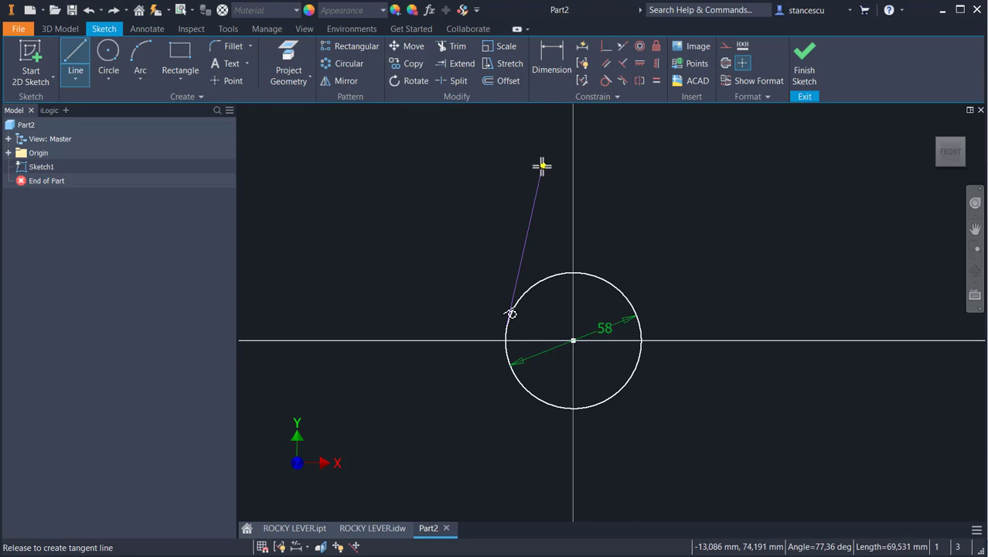
left_click_drag(542, 165, 600, 186)
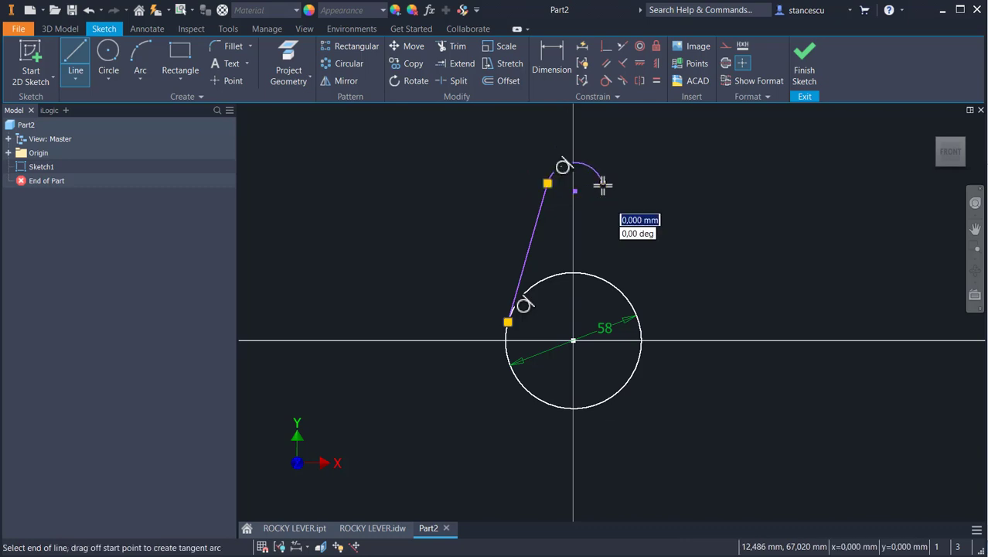
left_click(626, 263)
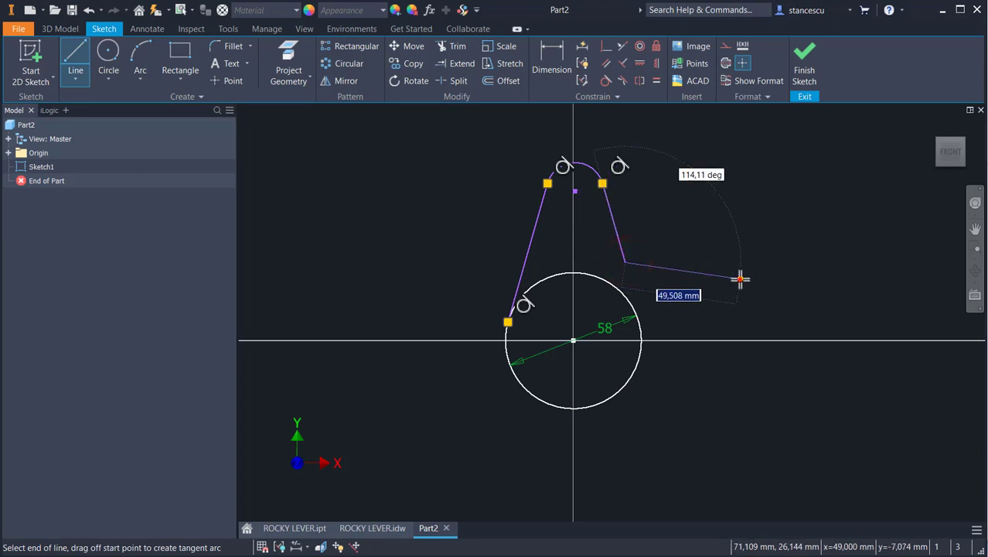
left_click(740, 279)
left_click(756, 363)
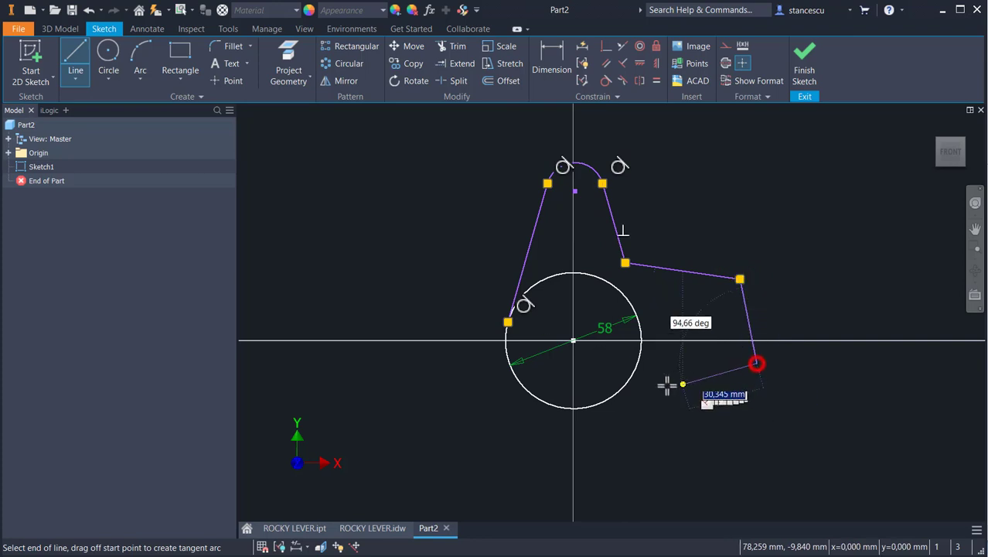
left_click(591, 405)
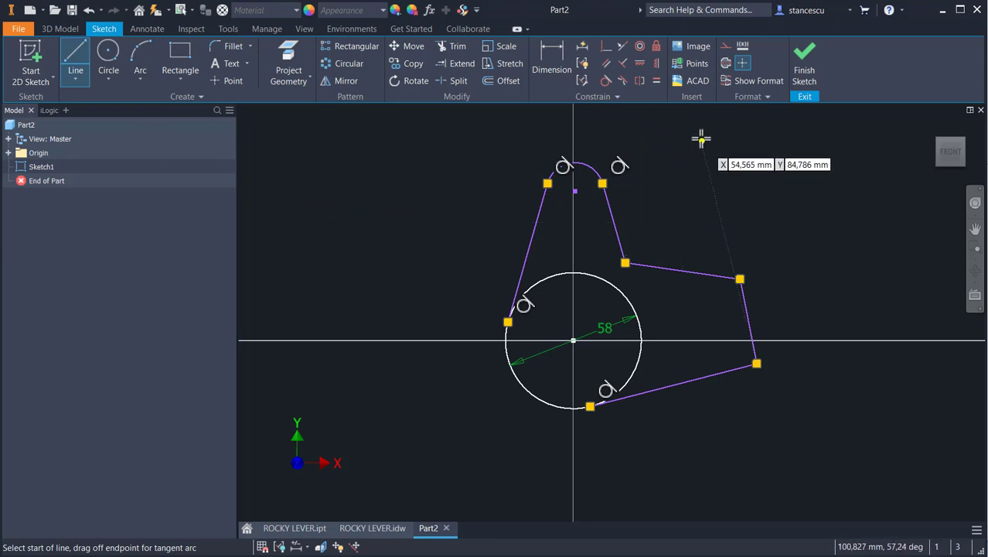
- Draw construction lines from the origin to the lug arc's centre and to the midpoint of the side arm's end line
left_click(724, 47)
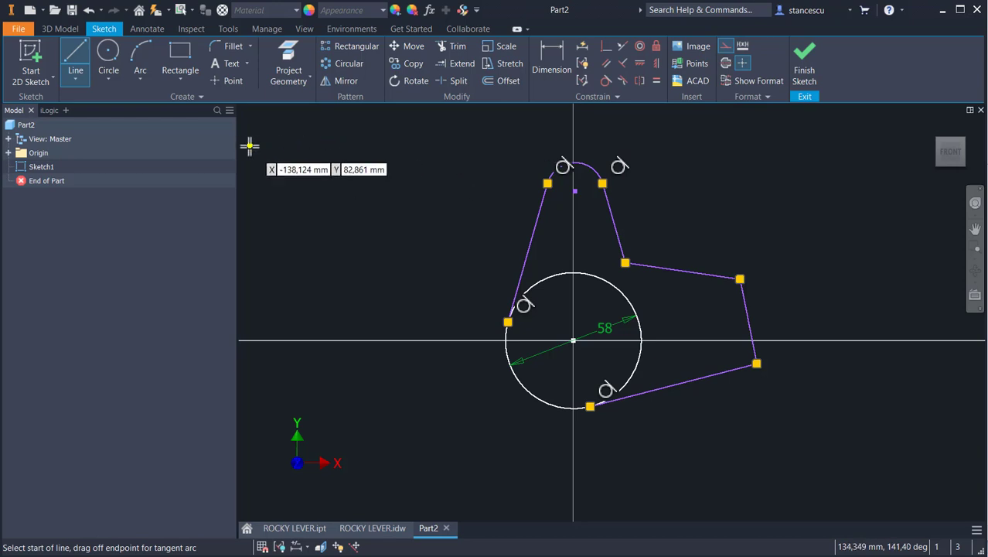
left_click(574, 192)
left_click(572, 340)
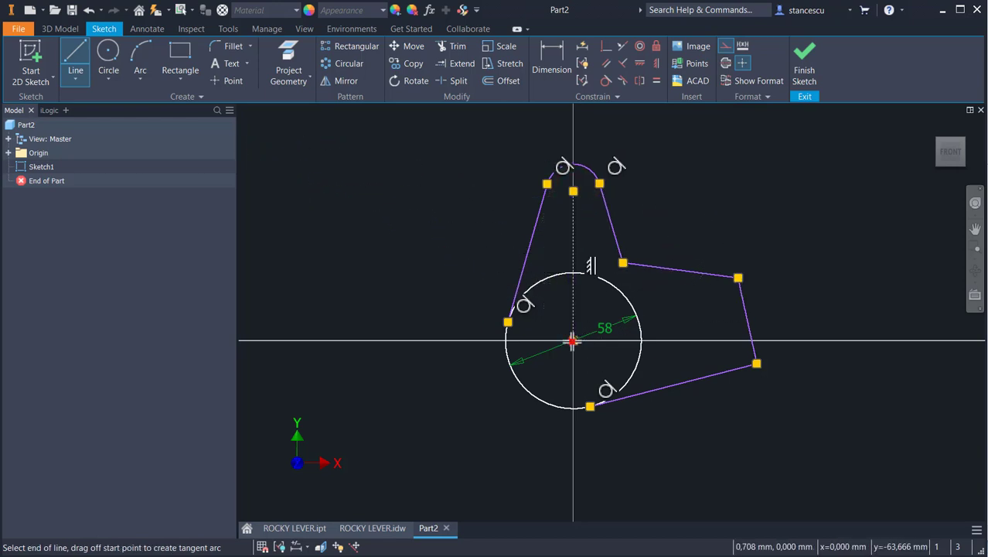
left_click(747, 320)
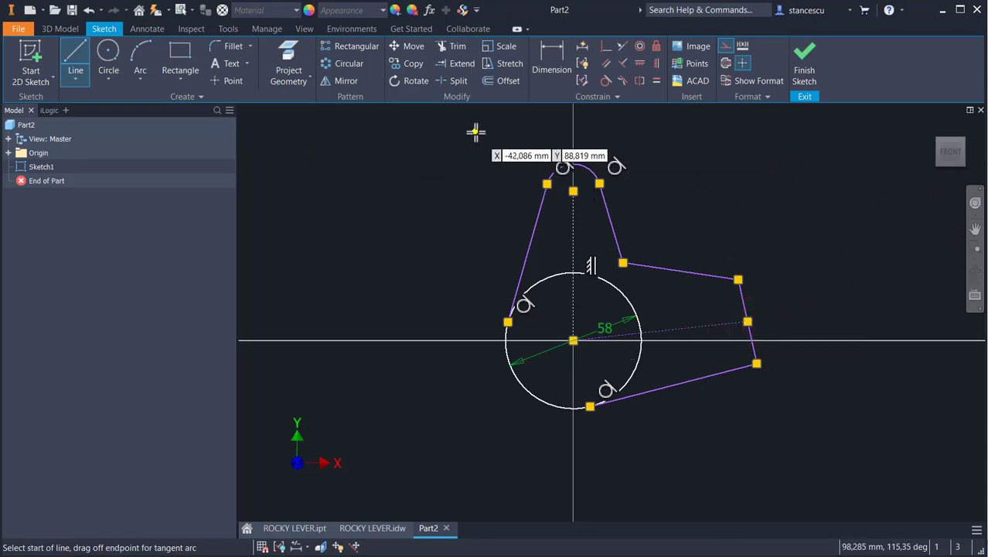
- Constrain the side arm's construction centreline perpendicular to the arm's end line
left_click(623, 64)
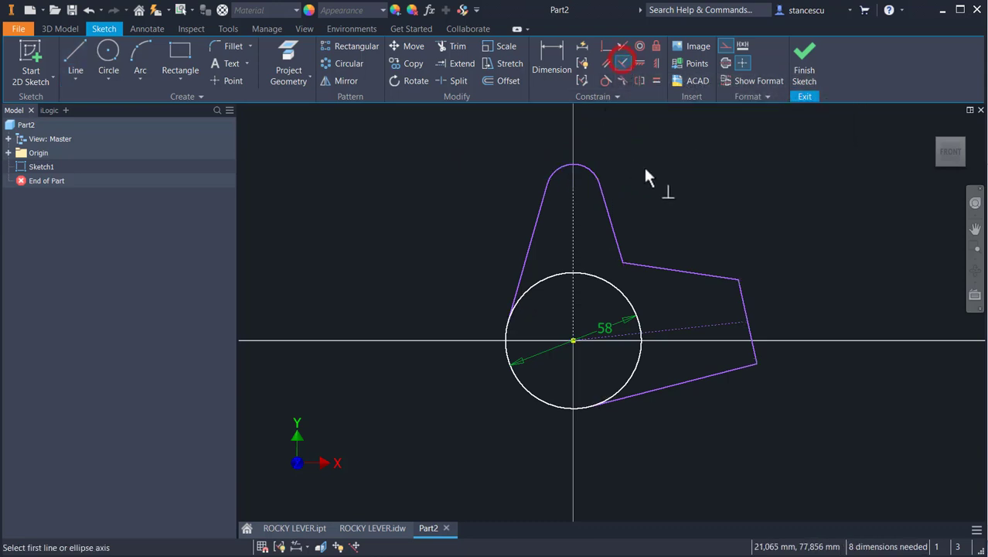
left_click(711, 324)
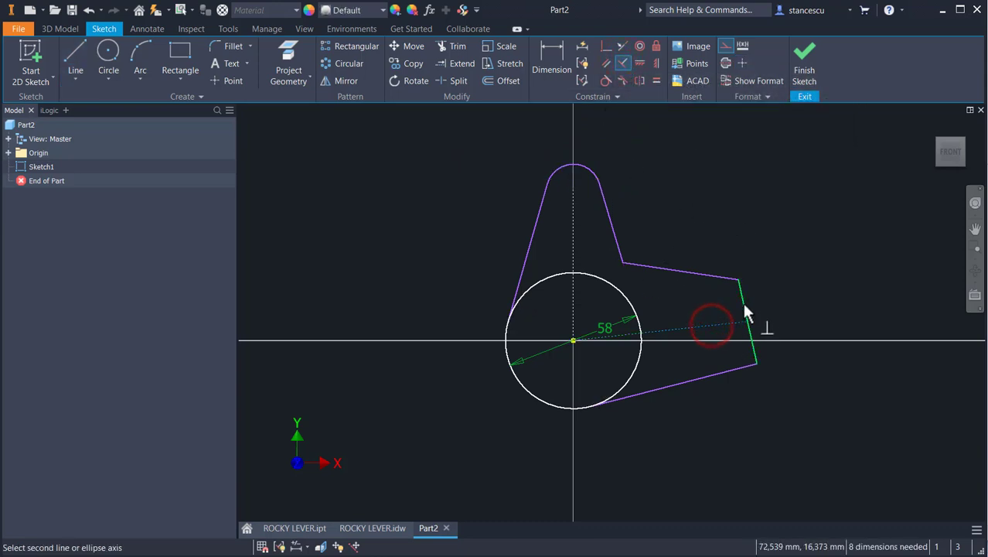
left_click(744, 308)
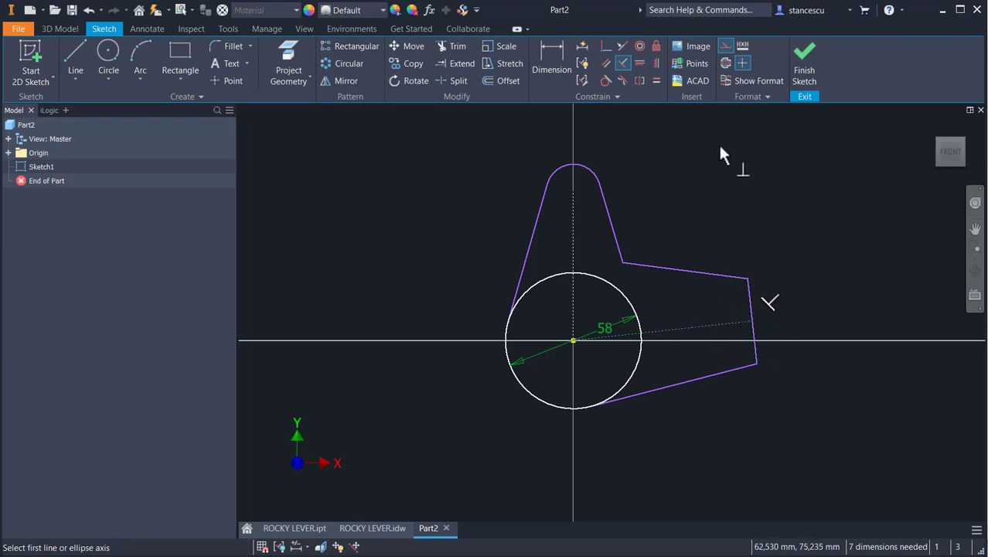
- Turn off construction line mode and dimension the upper lug arc with a 16 mm radius
left_click(725, 46)
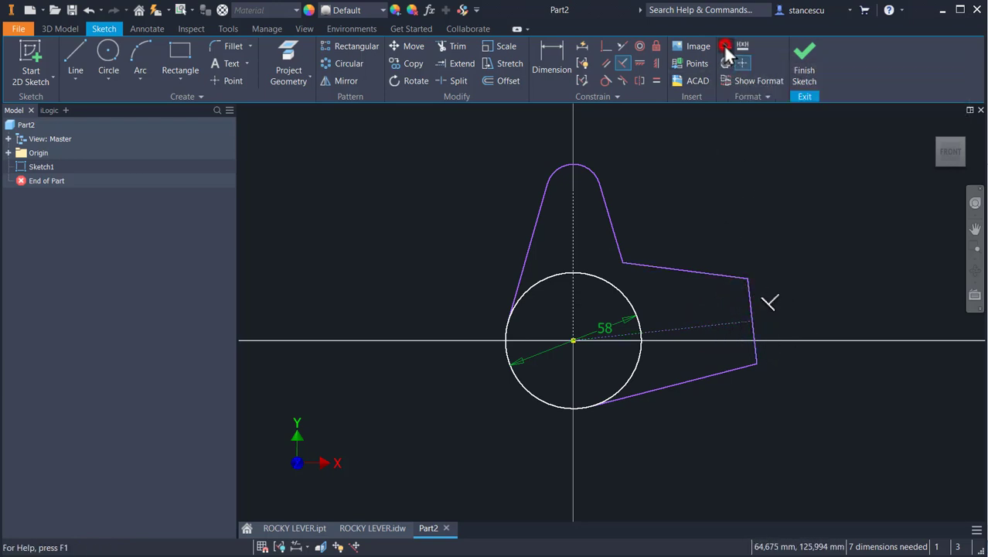
key("Escape")
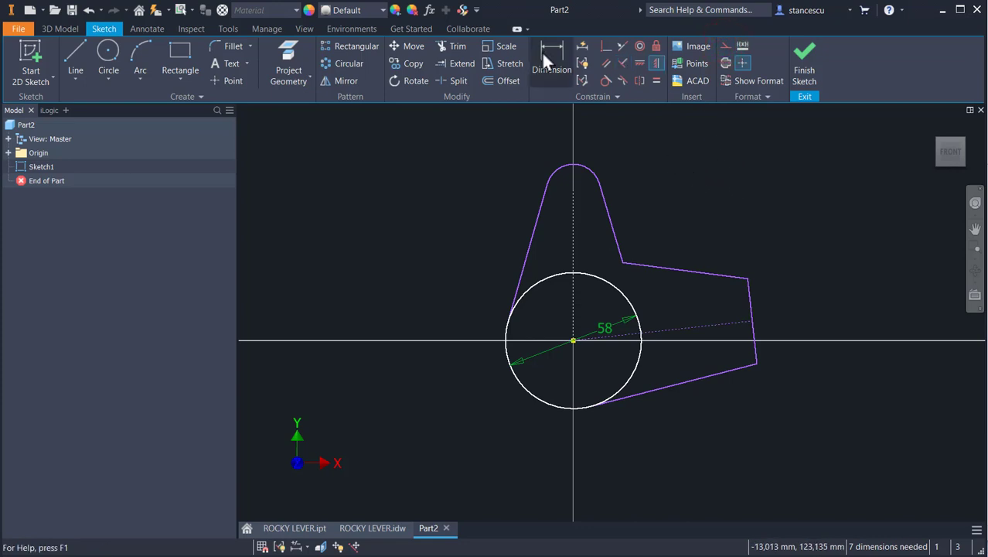
left_click(543, 54)
left_click(593, 167)
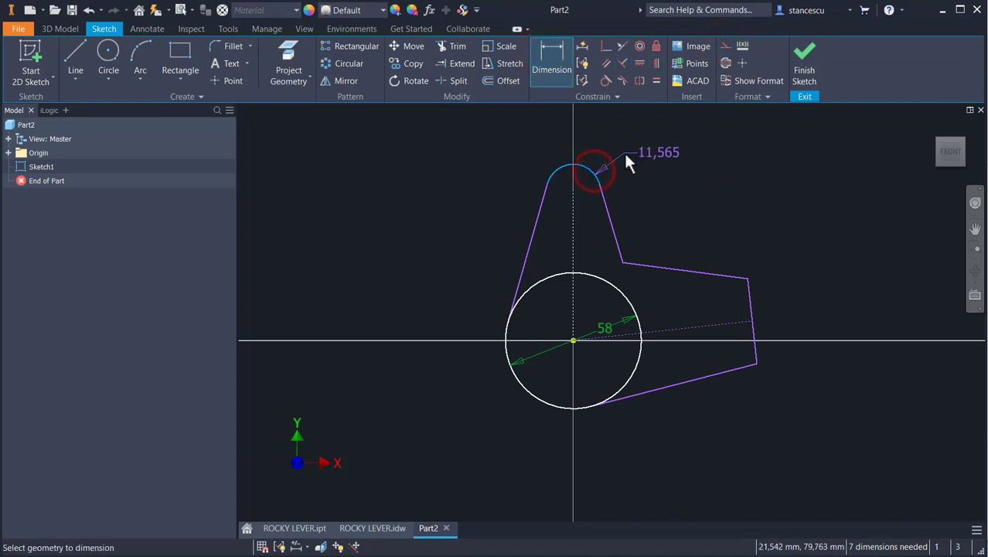
left_click(627, 154)
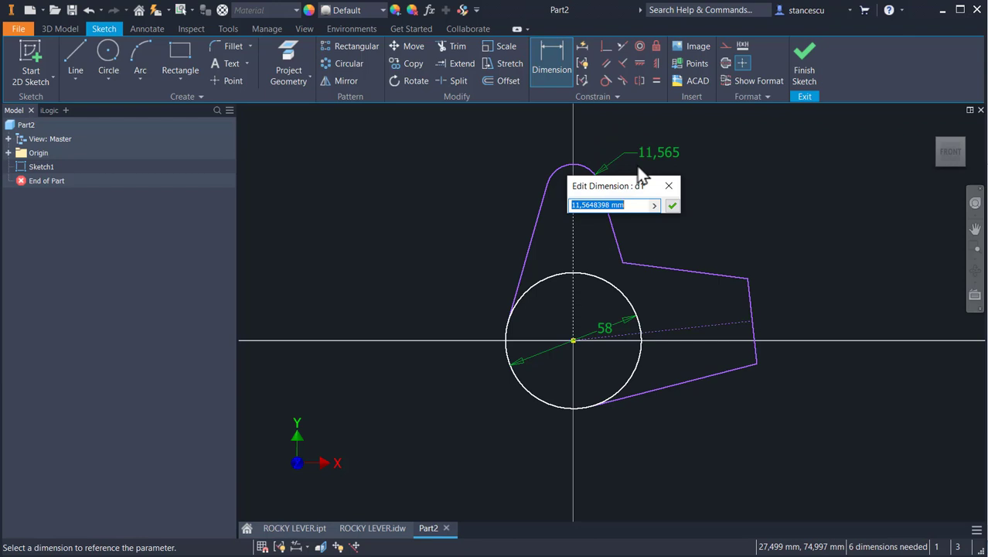
type("16")
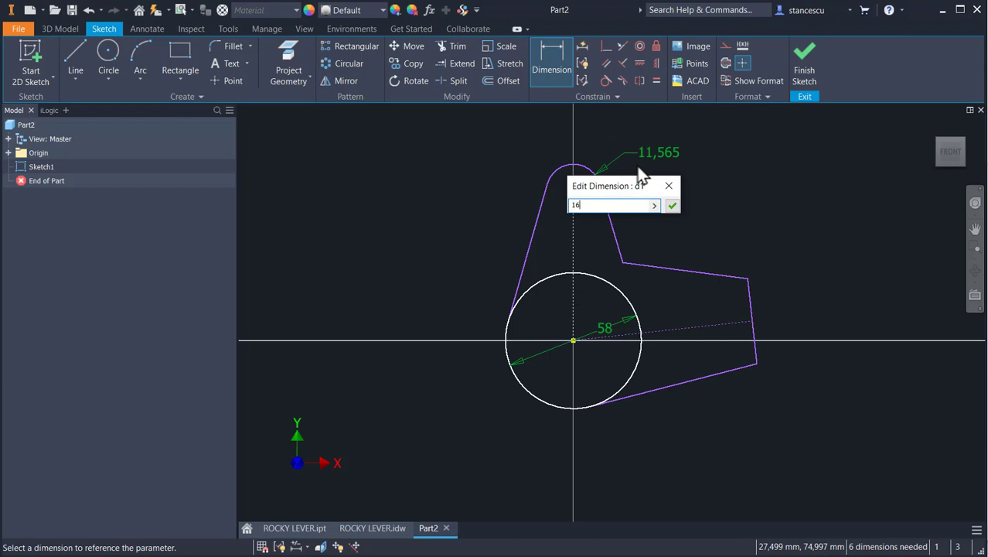
key("Return")
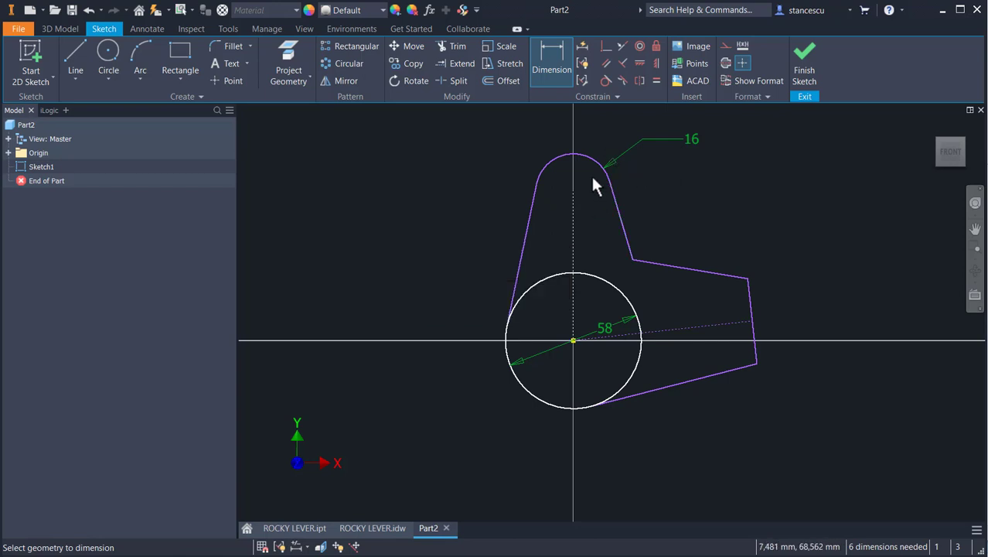
- Dimension the vertical distance from the sketch origin to the lug arc's centre as 65 mm
left_click(565, 153)
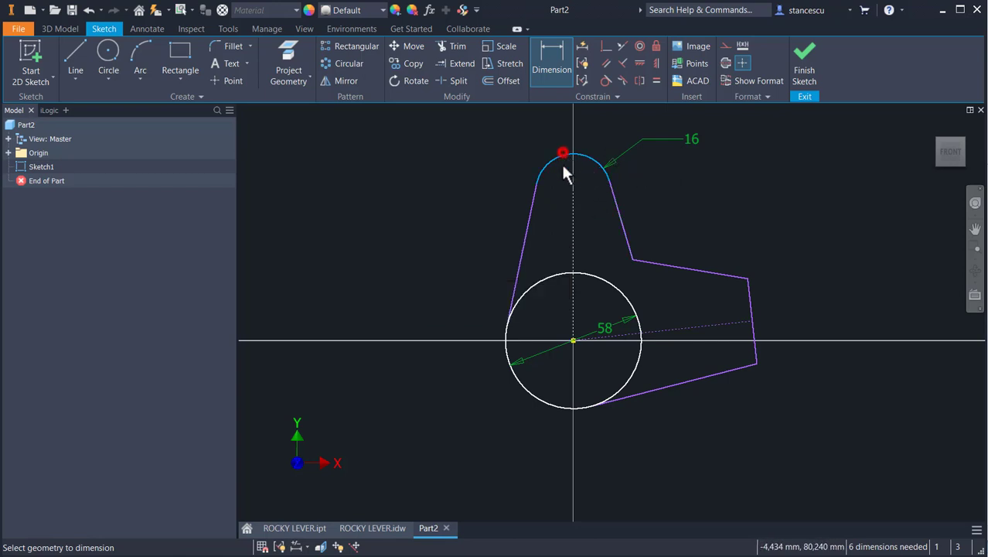
left_click(573, 340)
left_click(430, 269)
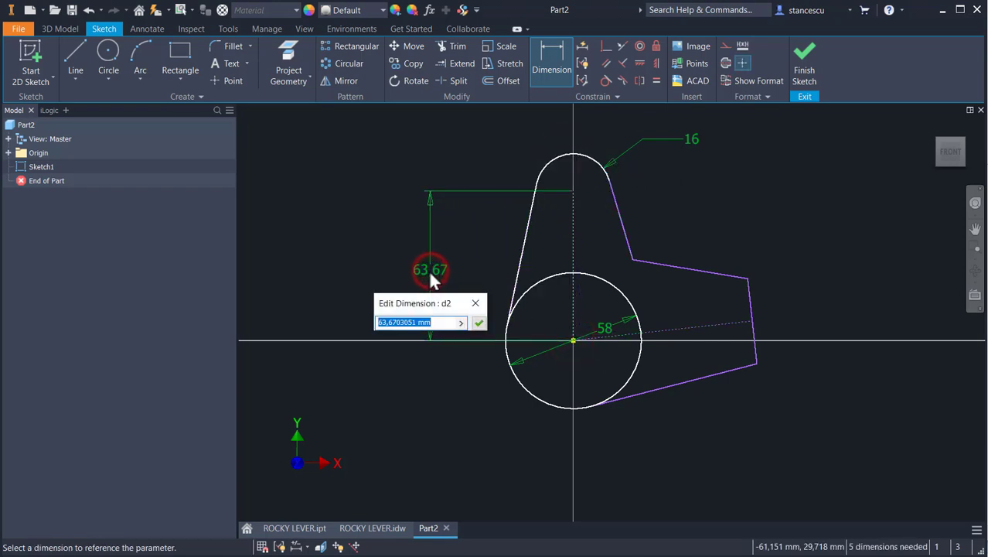
type("65")
key("Return")
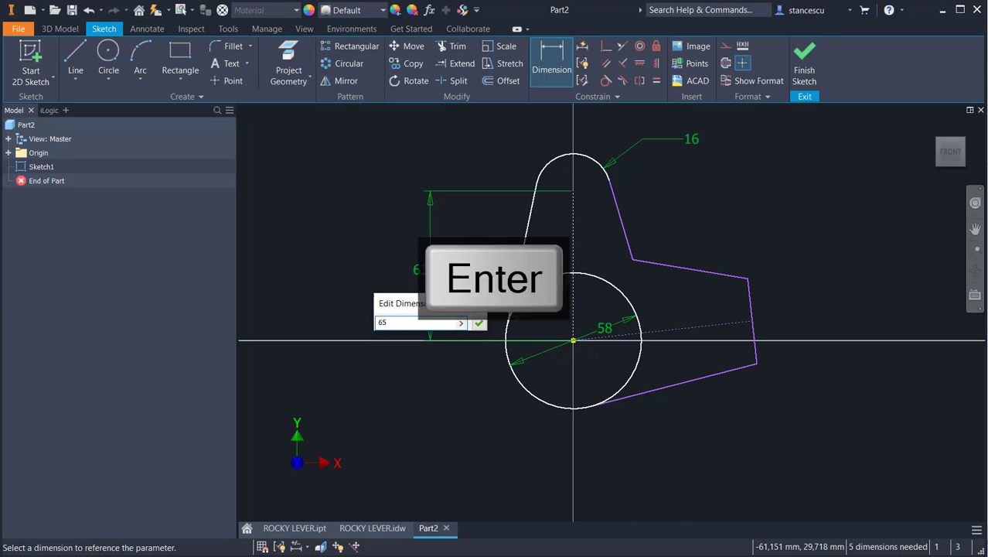
- Set the angle between the side arm's centreline and the vertical lug centreline to 76.04 degrees
left_click(680, 330)
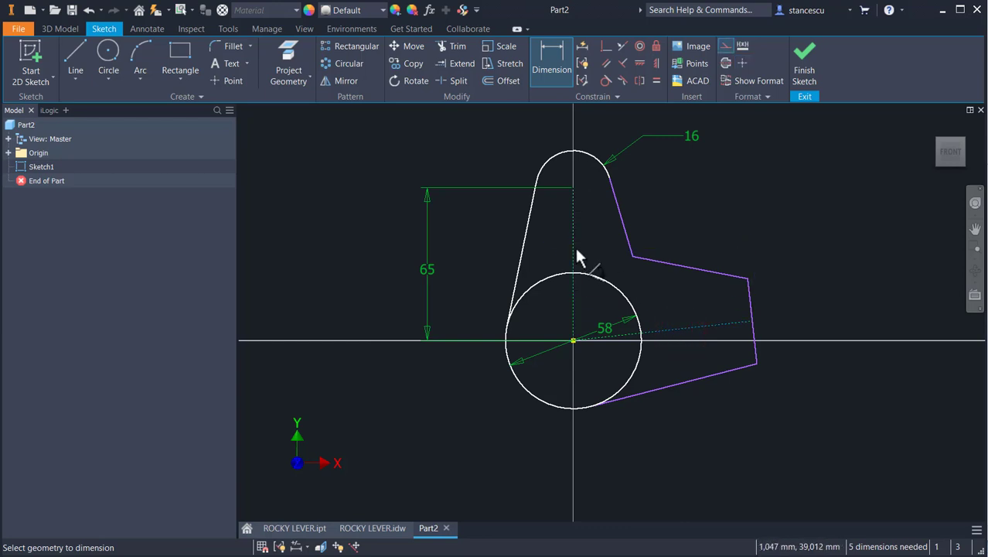
left_click(574, 244)
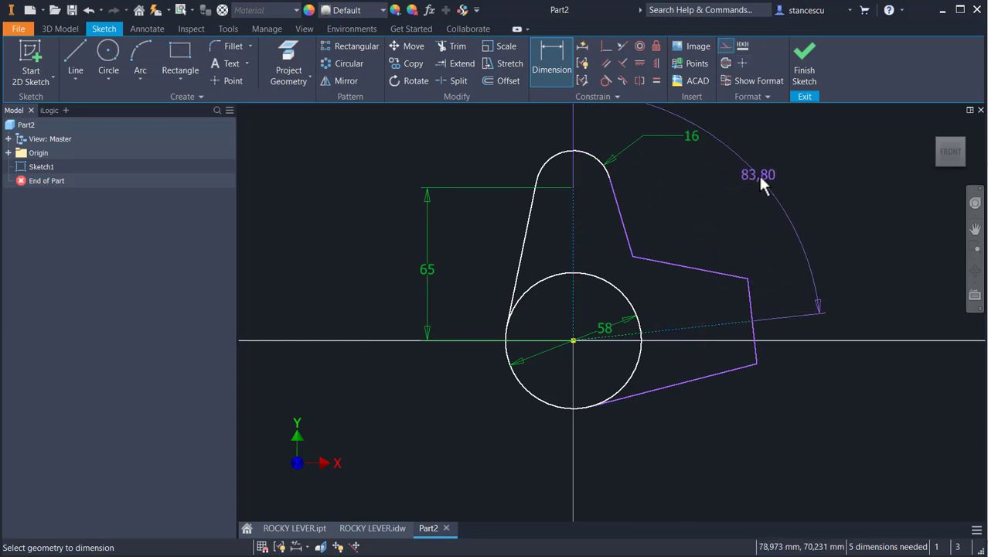
left_click(757, 175)
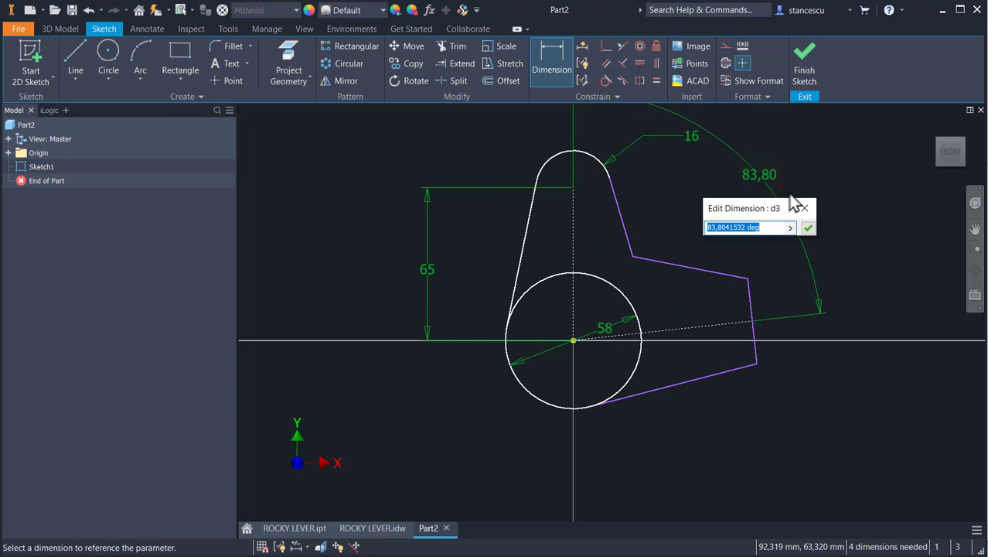
type("76.04")
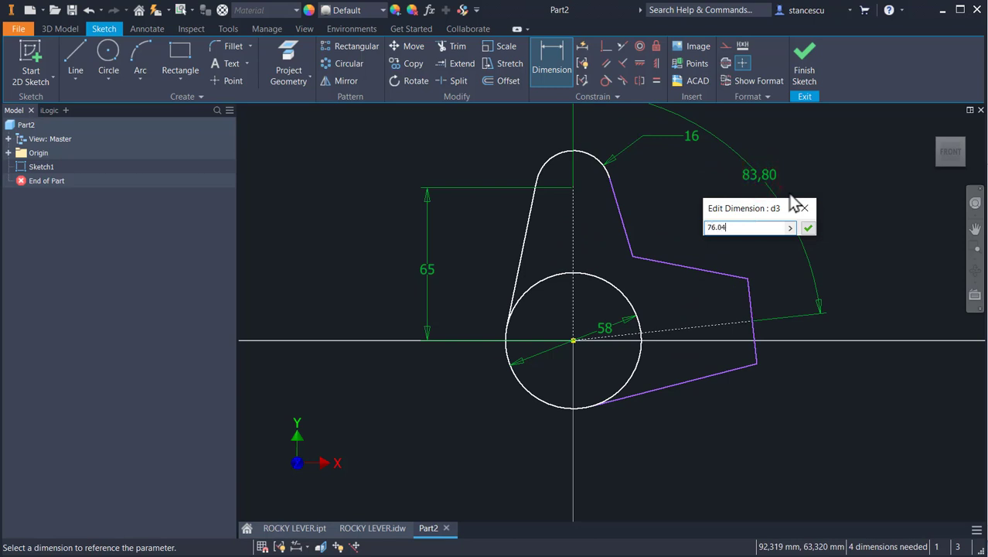
key("Return")
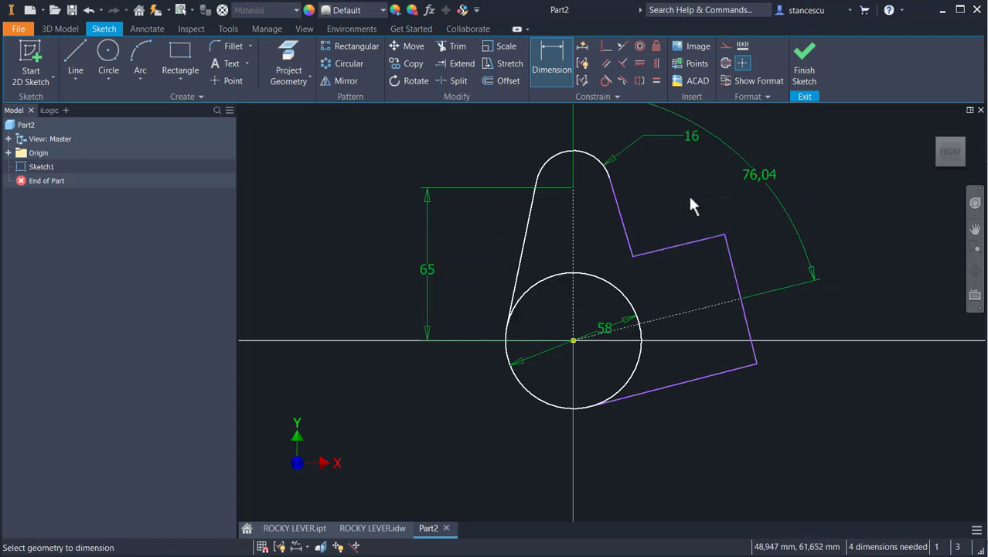
- Locate the inner corner between lug and side arm 22.86 mm horizontally and 33 mm vertically from the origin
left_click(634, 255)
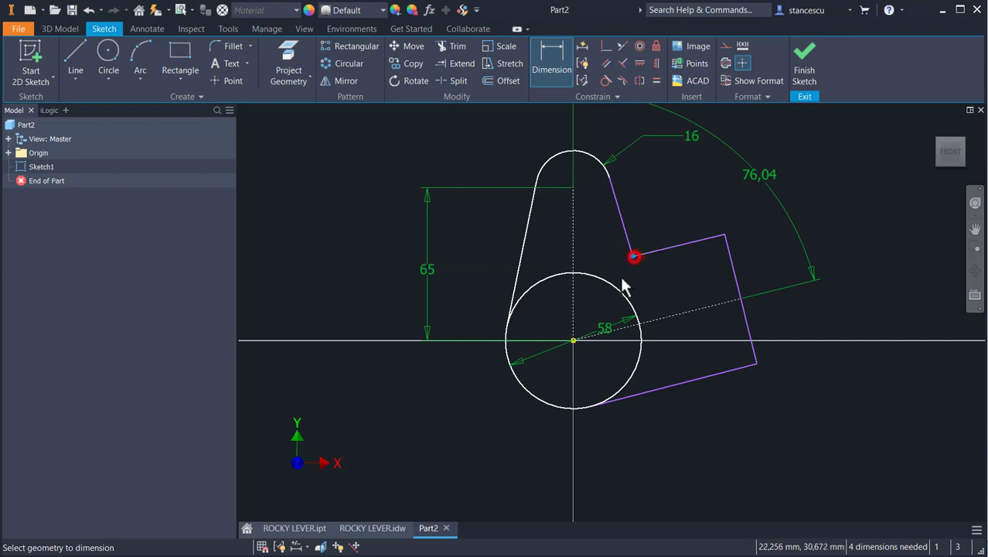
left_click(572, 341)
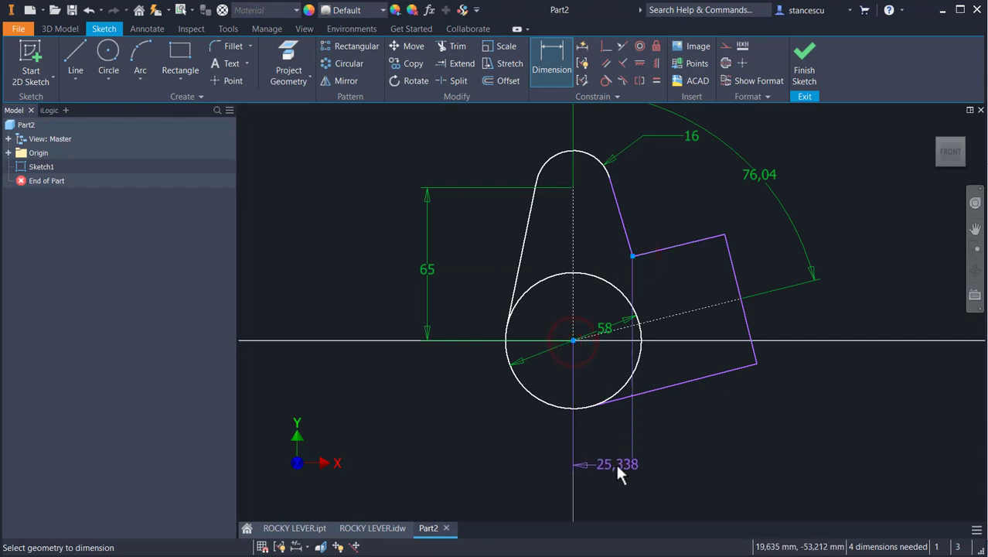
left_click(605, 465)
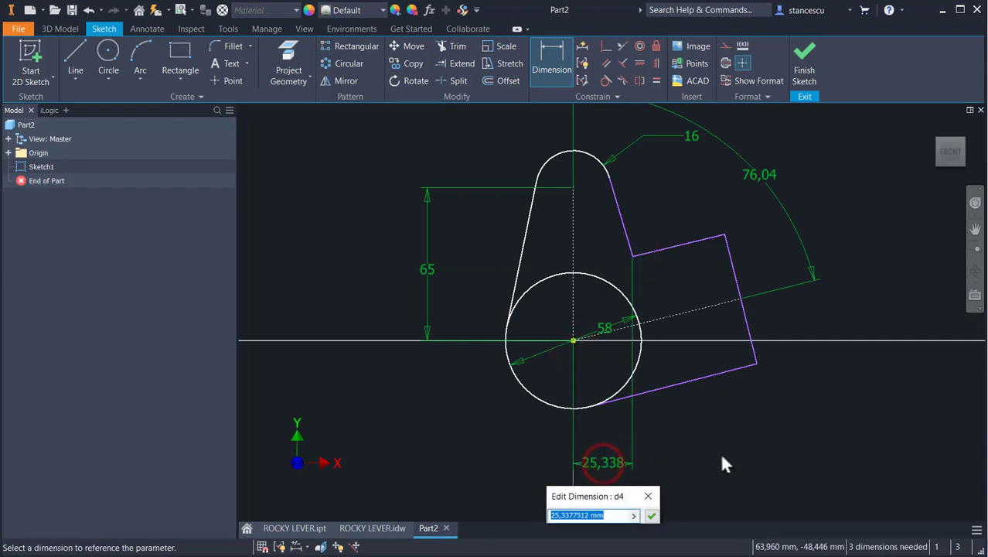
type("22.86")
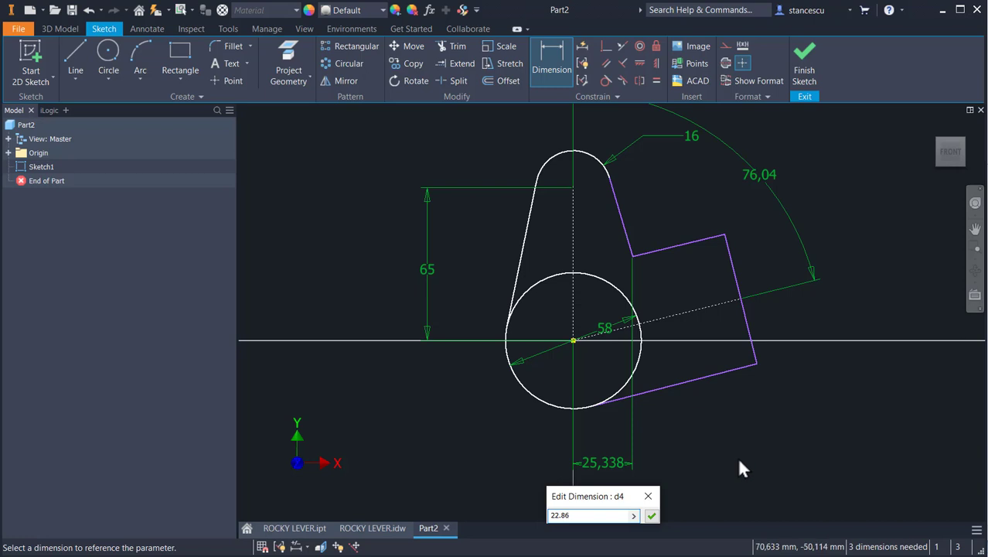
key("Return")
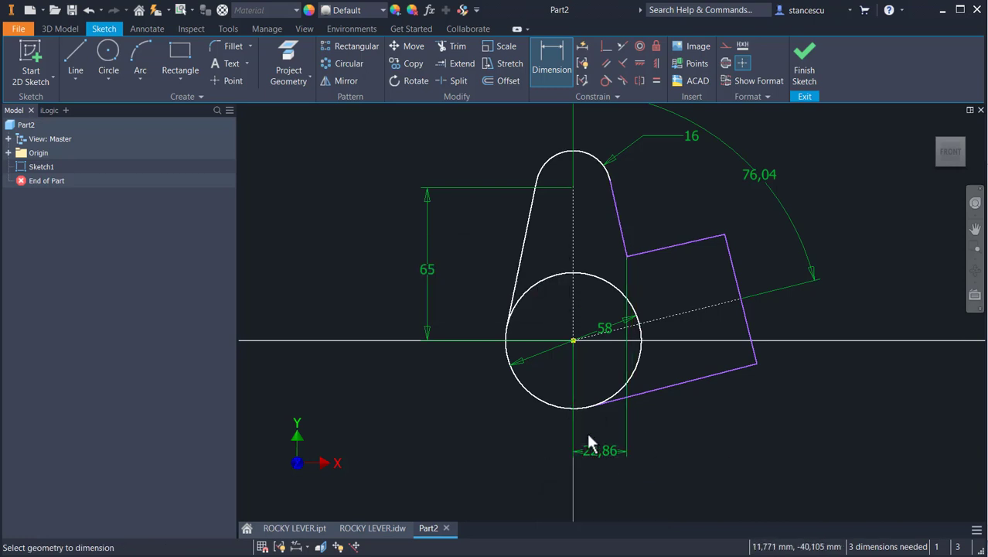
left_click(627, 254)
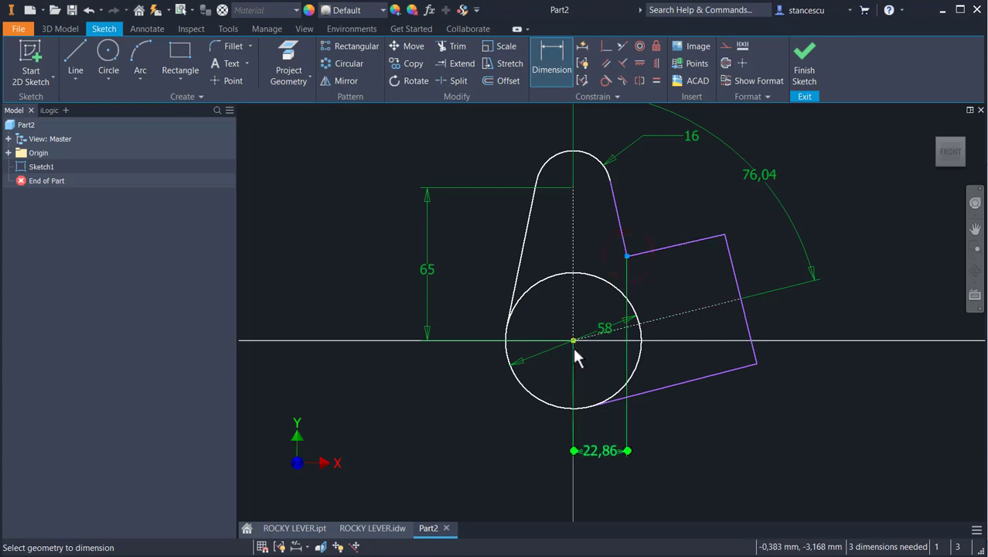
left_click(572, 340)
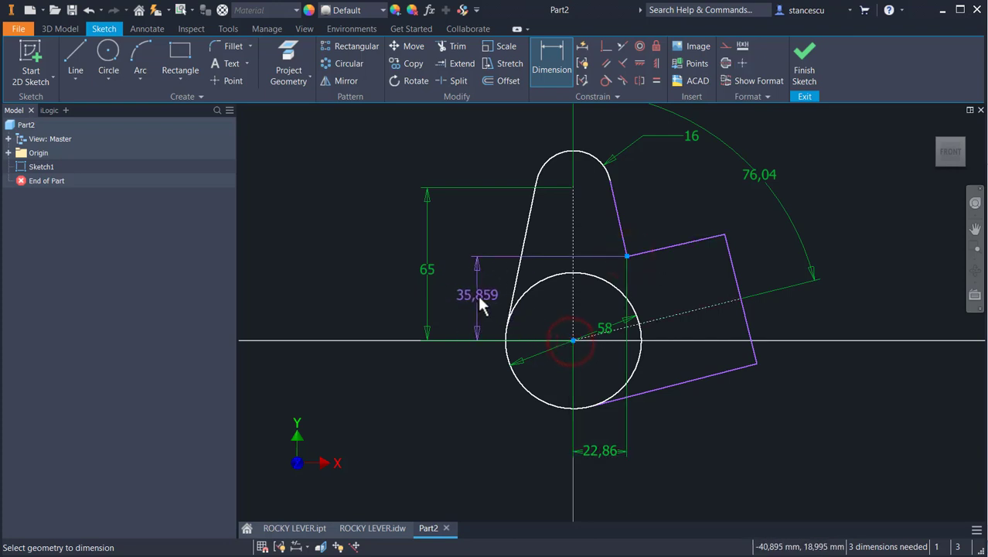
left_click(479, 299)
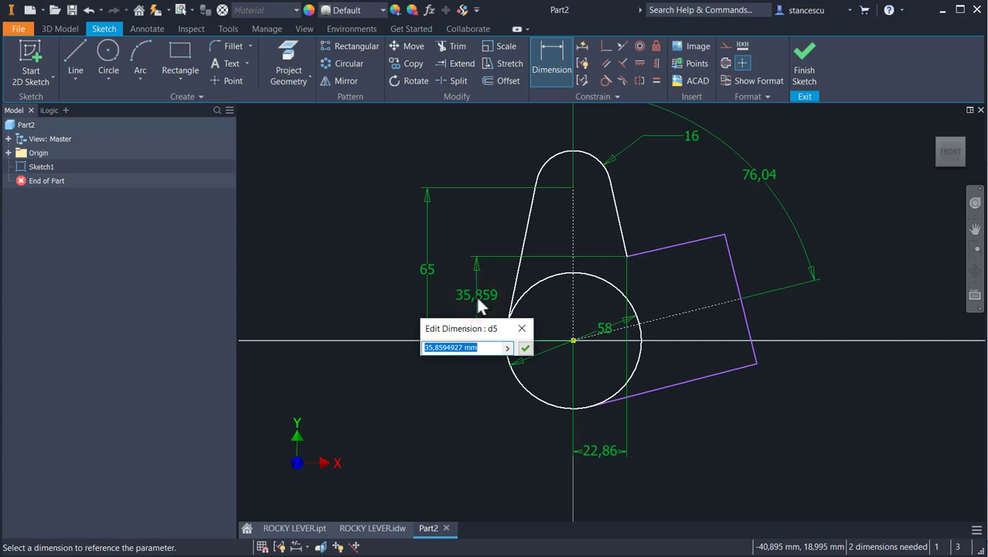
type("33")
key("Return")
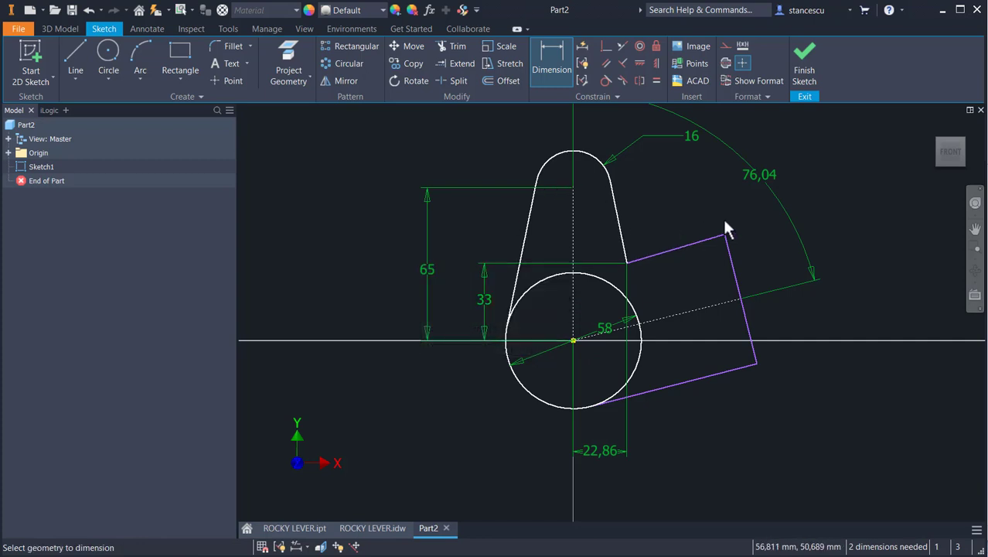
- Dimension the side arm's end line with an aligned length of 38.5 mm
left_click(739, 282)
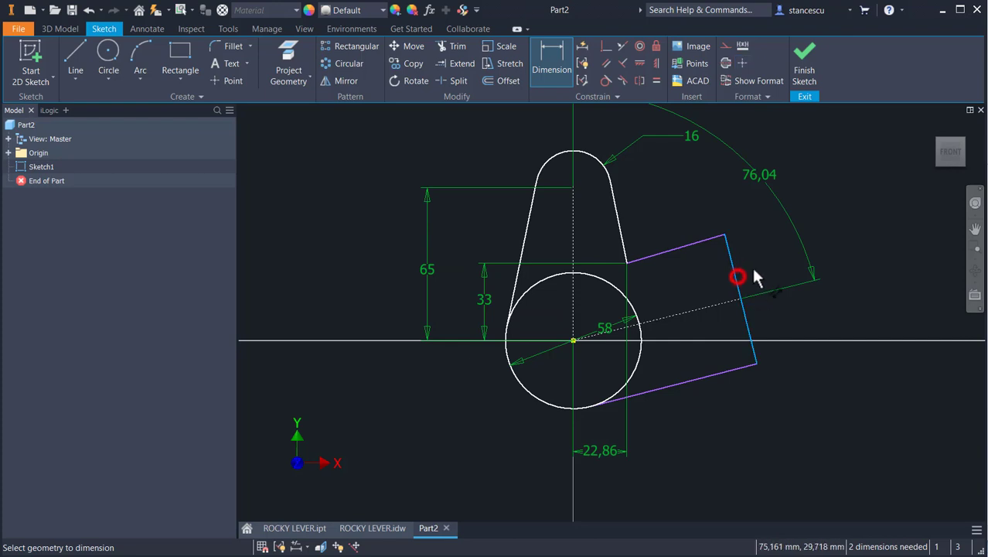
left_click(746, 265)
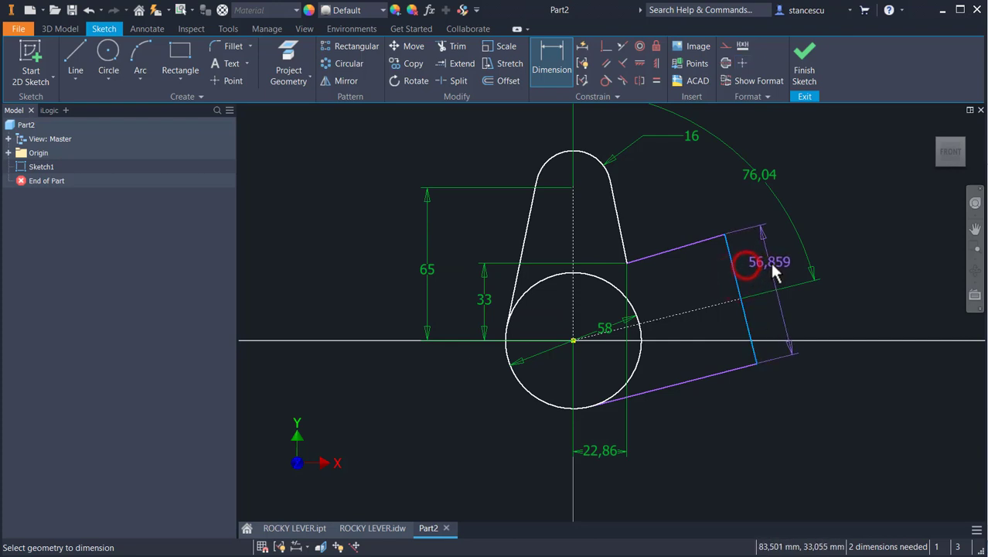
left_click(770, 259)
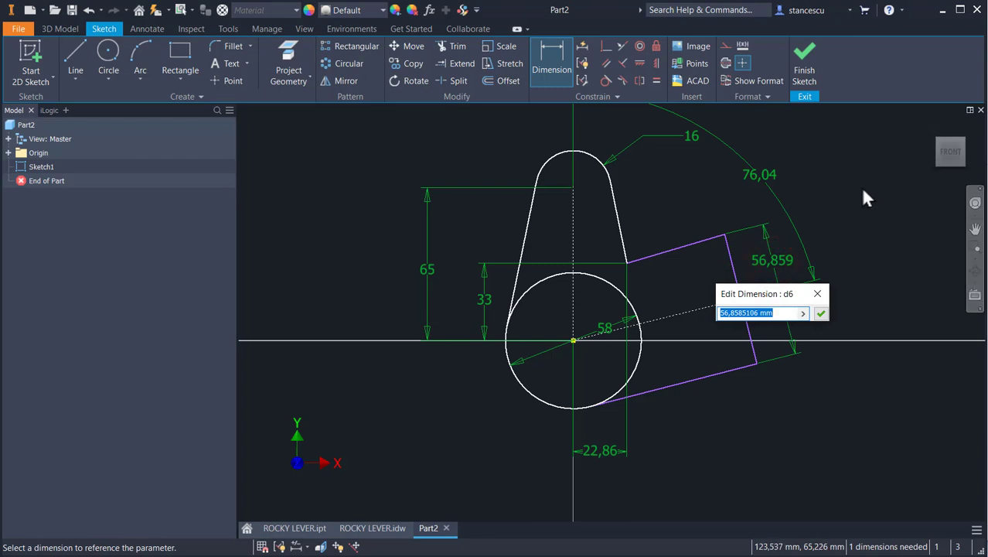
type("38.5")
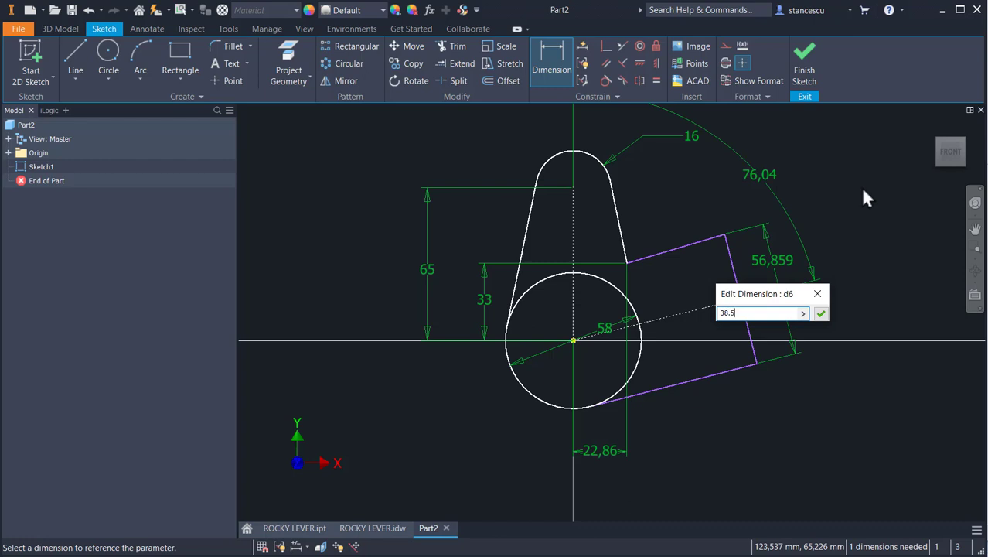
key("Return")
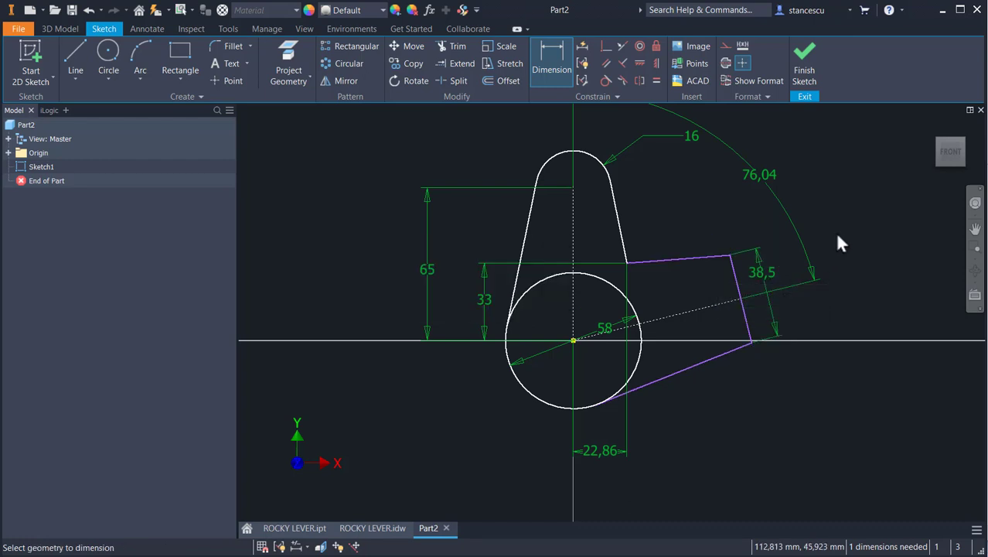
- Dimension the side arm's construction centreline with an aligned length of 110.5 mm
left_click(672, 314)
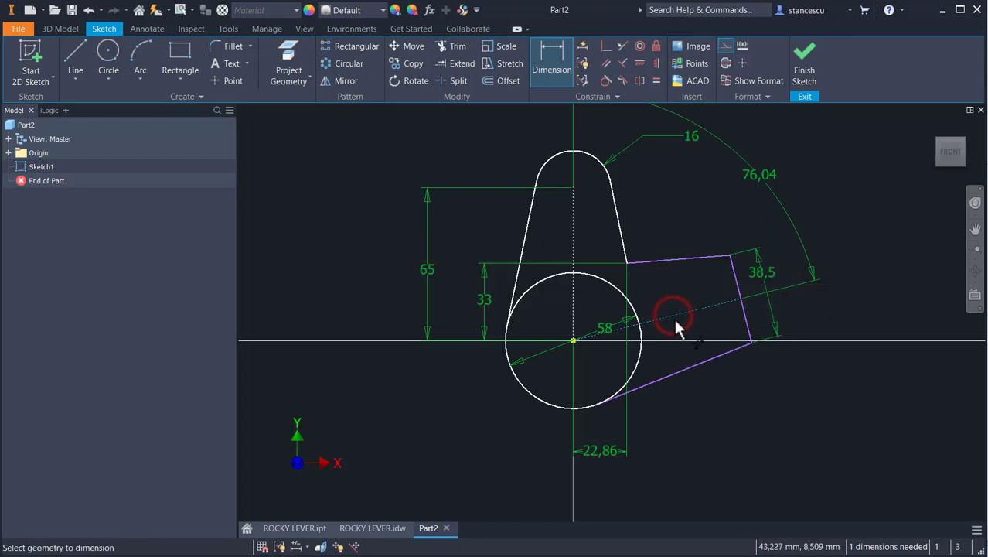
left_click(694, 469)
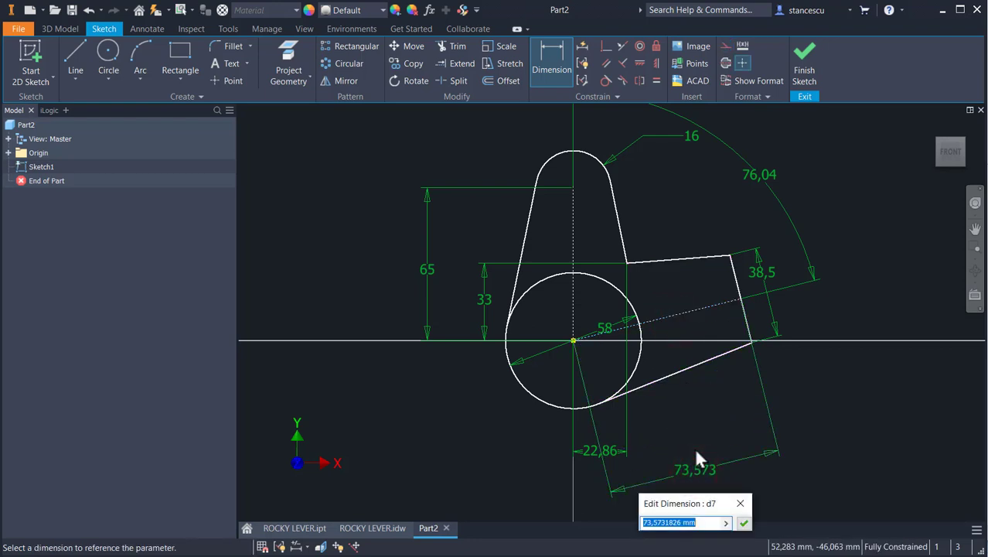
type("110.5")
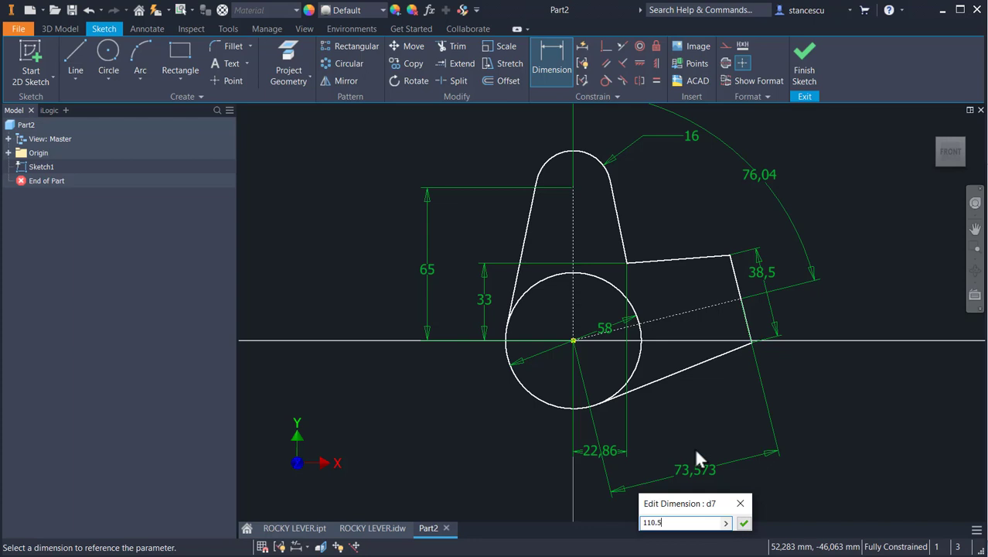
key("Return")
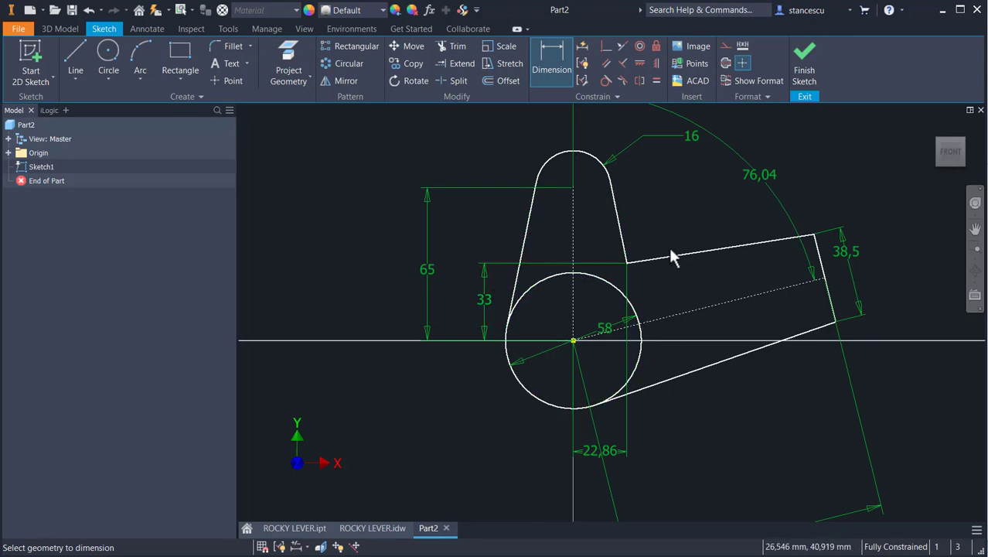
- Finish the sketch and extrude the plate profile with the lug and side arm, outside the circle, by 15 mm
left_click(807, 75)
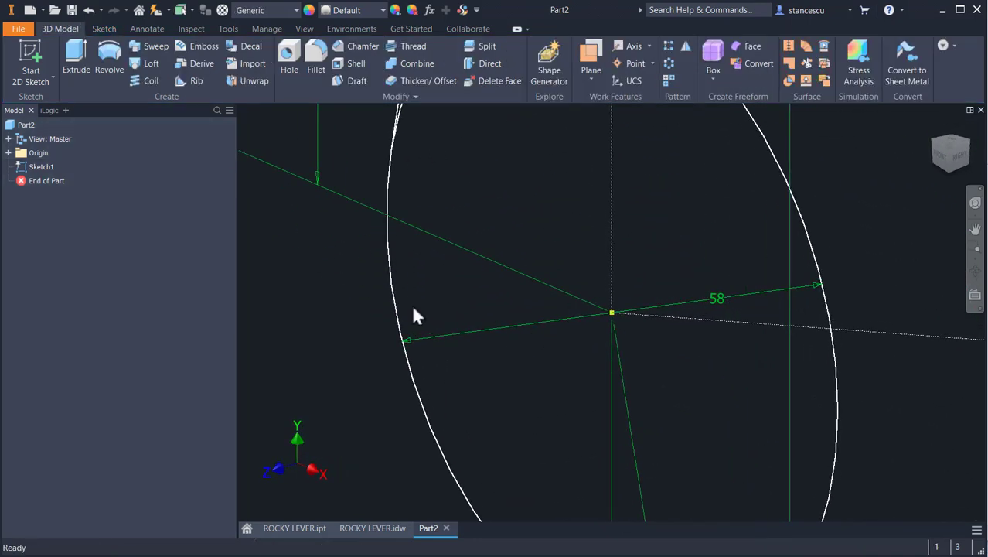
key("F6")
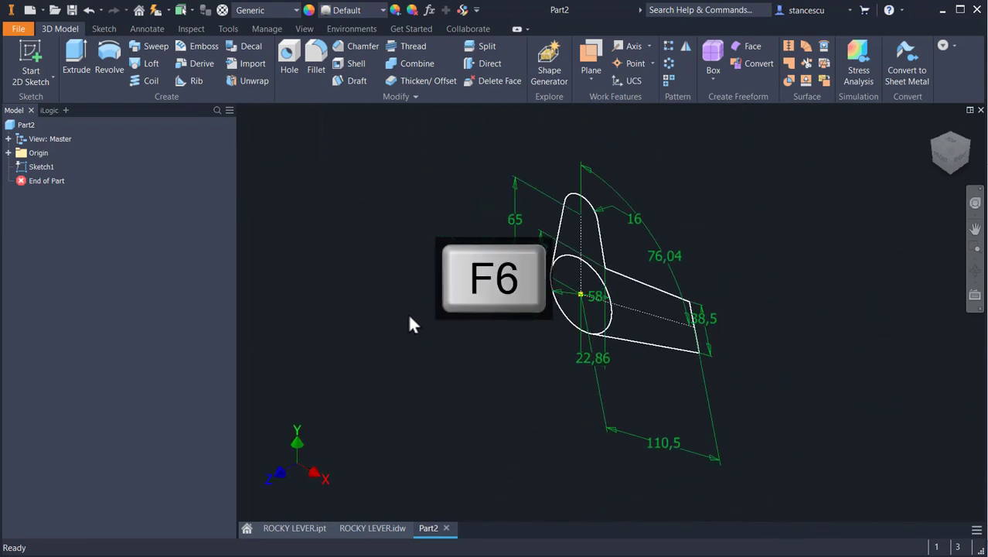
left_click(74, 59)
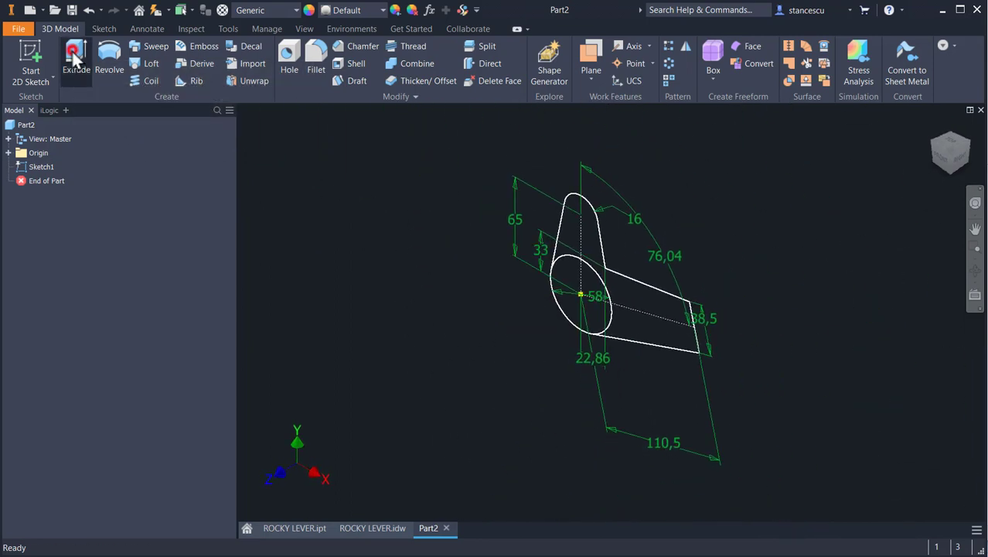
left_click(624, 325)
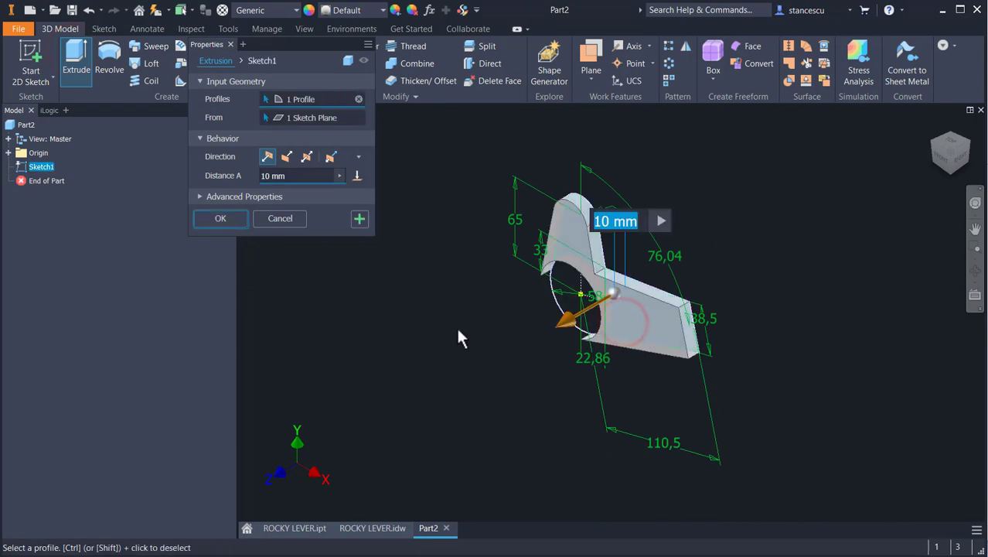
type("15")
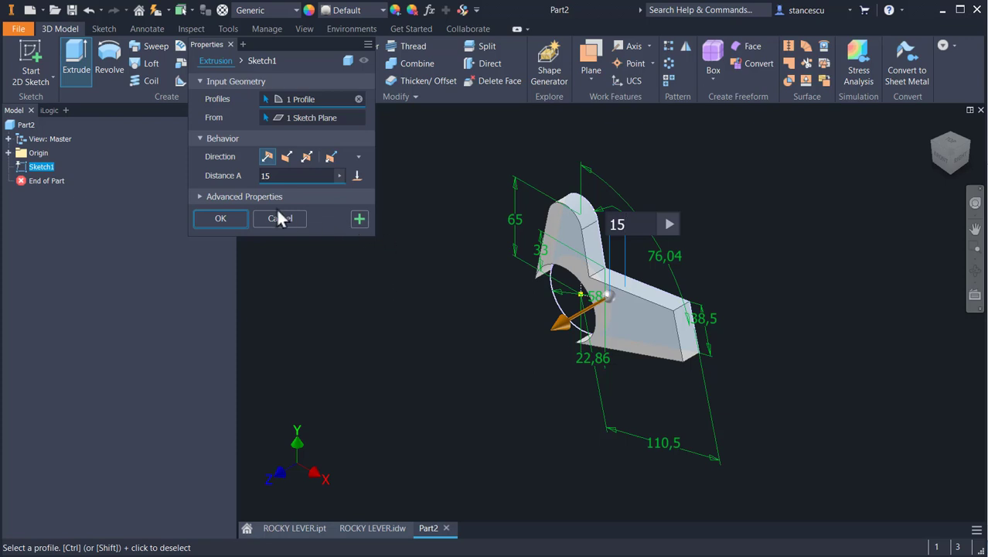
left_click(360, 218)
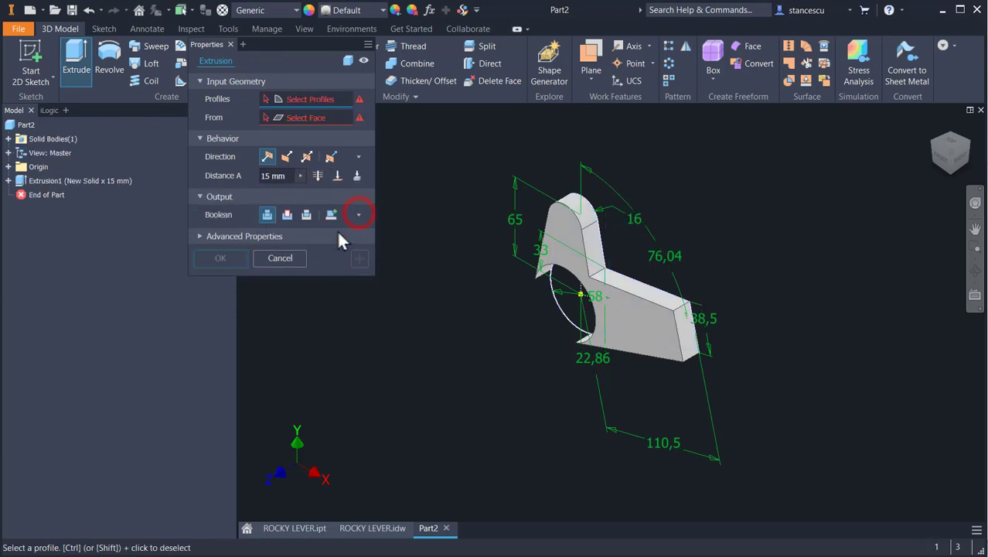
- Extrude the 58 mm circle by 96 mm, joined to the plate, to form the cylindrical hub
left_click(567, 313)
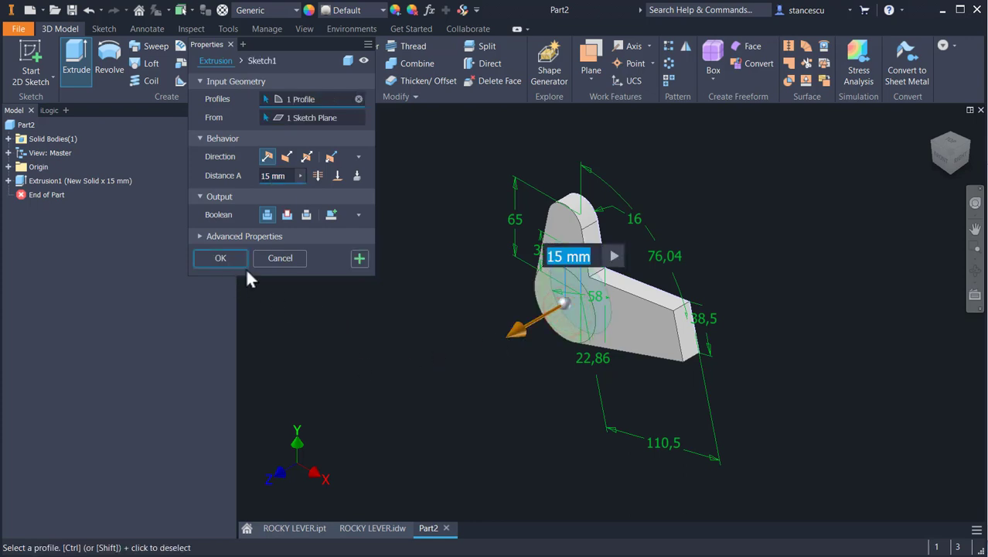
left_click(291, 178)
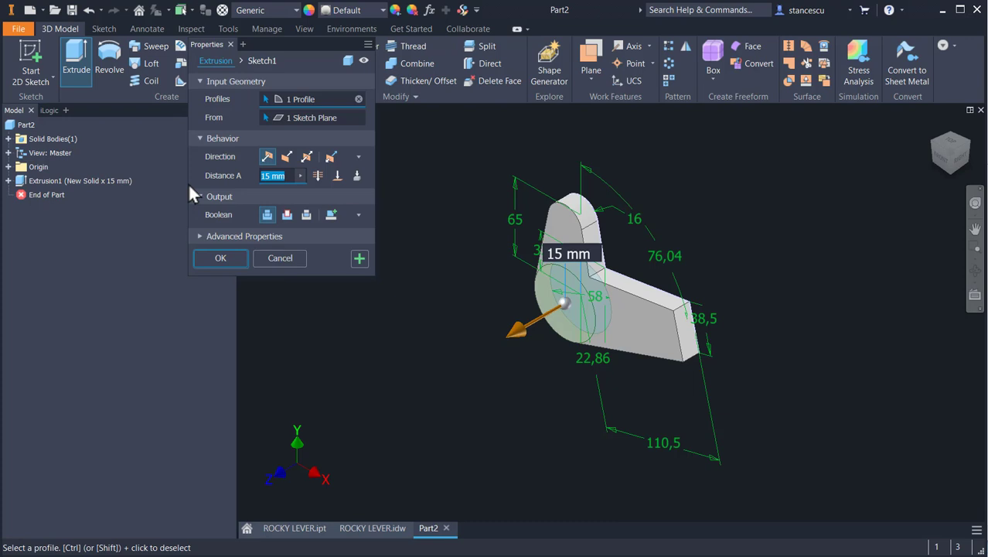
type("96")
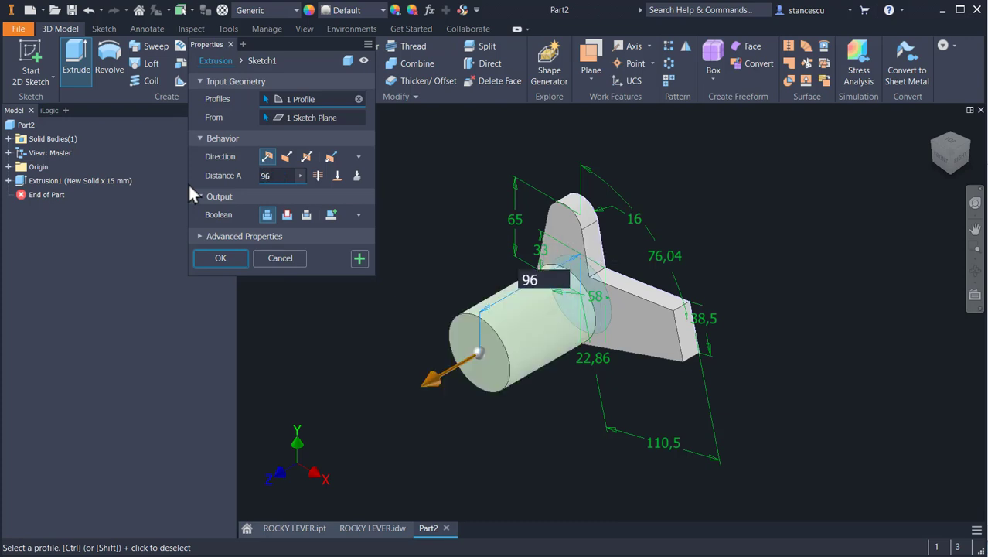
left_click(227, 255)
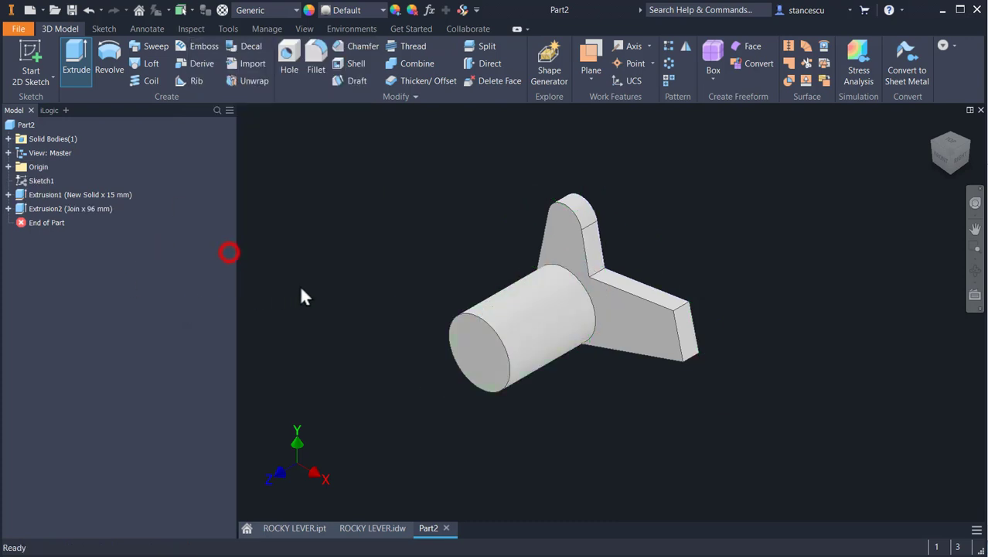
key("F6")
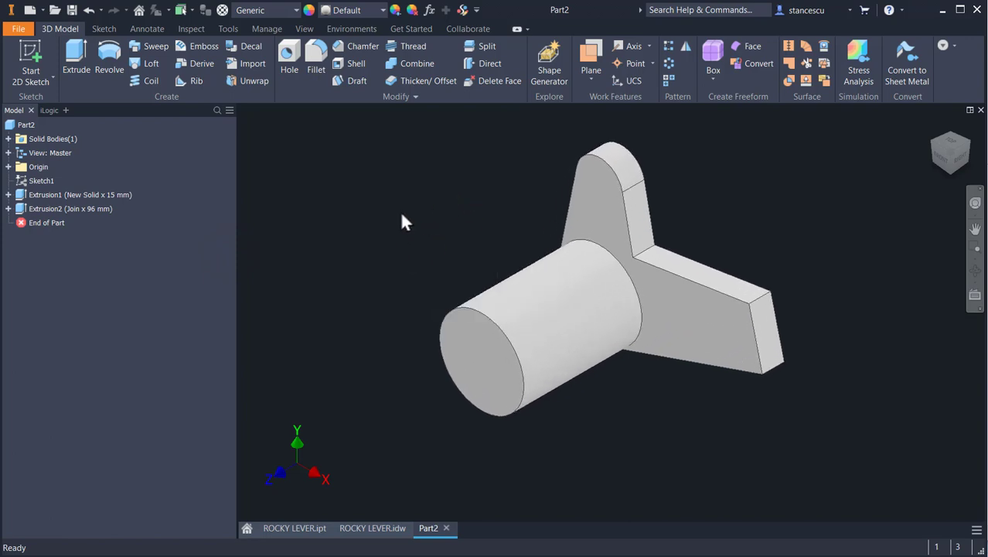
- Assign the material Stainless Steel, Austenitic to the part
left_click(295, 11)
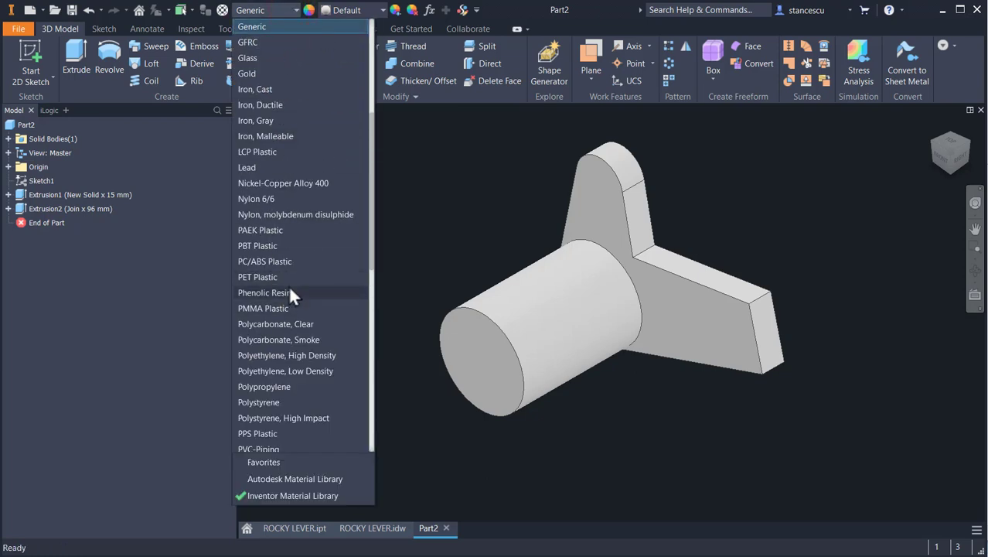
scroll(288, 283, "down", 3)
scroll(289, 286, "down", 1)
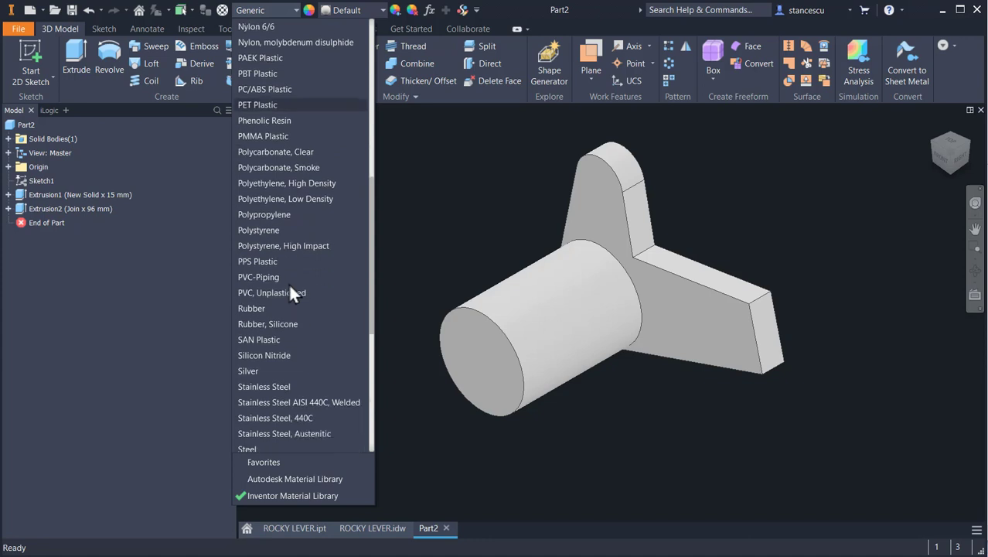
scroll(289, 285, "down", 1)
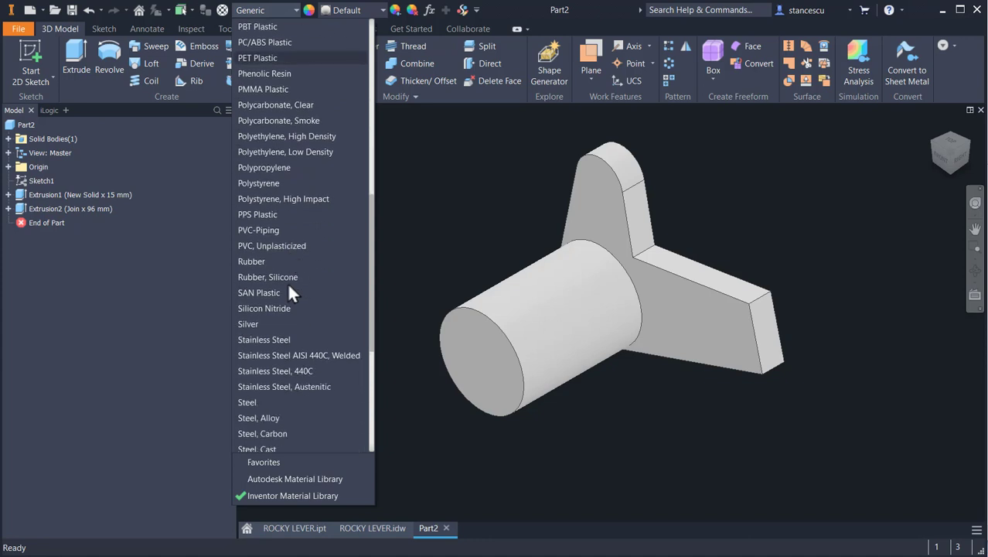
left_click(286, 387)
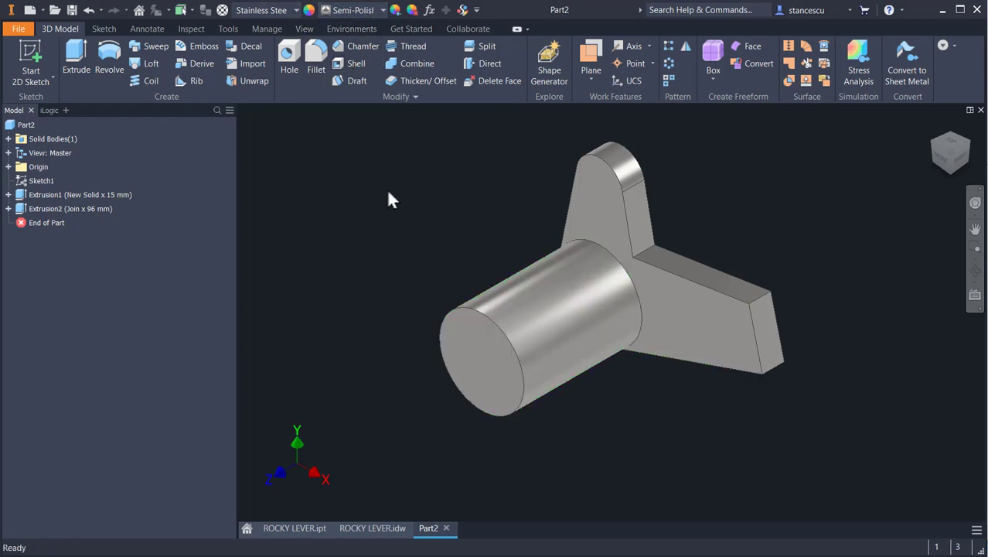
- Check the corner radius in the ROCKY LEVER.idw drawing and fillet the inner edge between lug and side arm with 20 mm
left_click(365, 529)
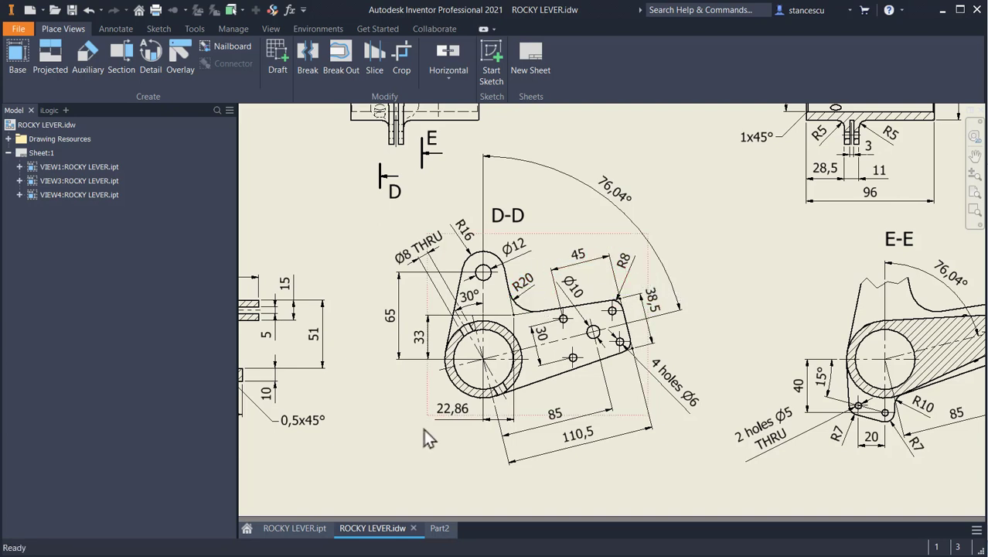
left_click(438, 531)
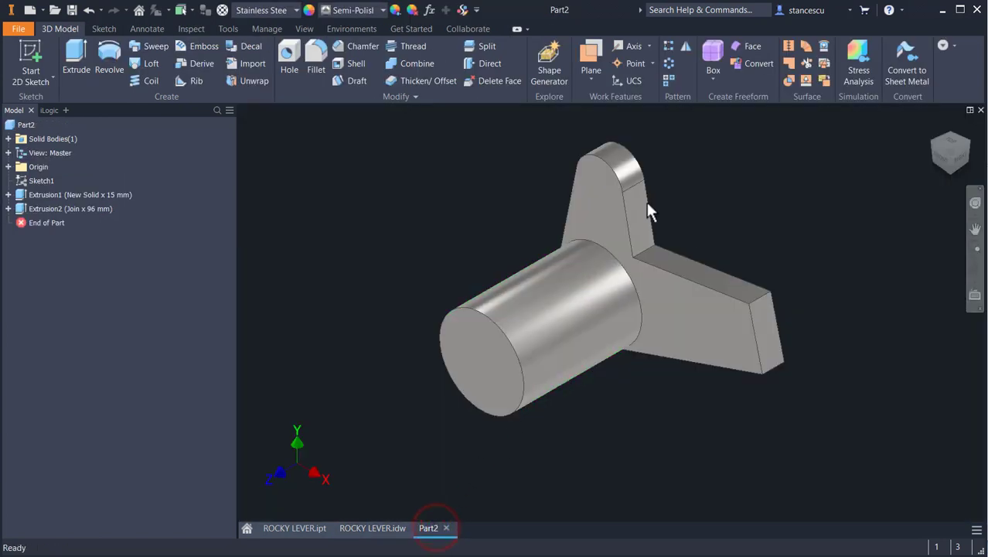
left_click(644, 255)
left_click(656, 247)
type("20")
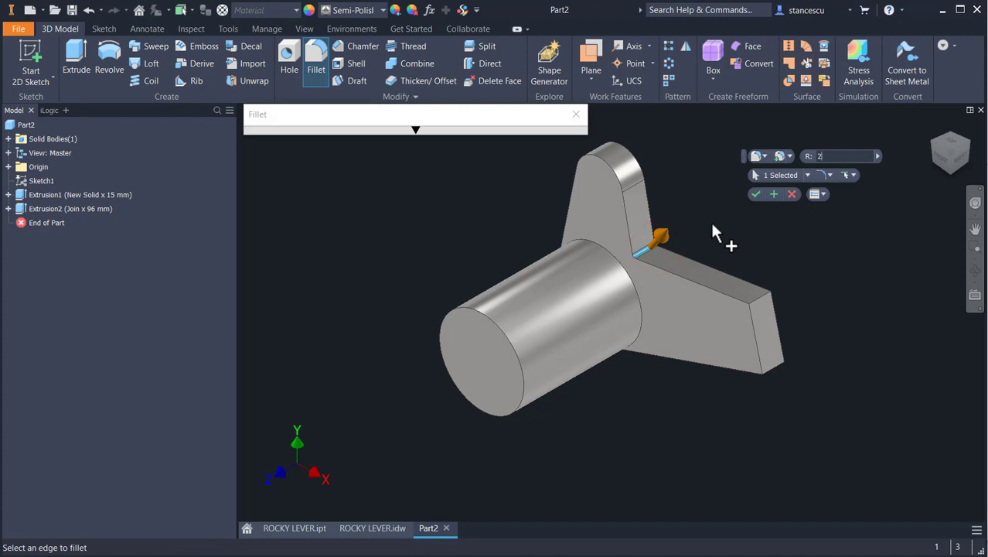
left_click(773, 194)
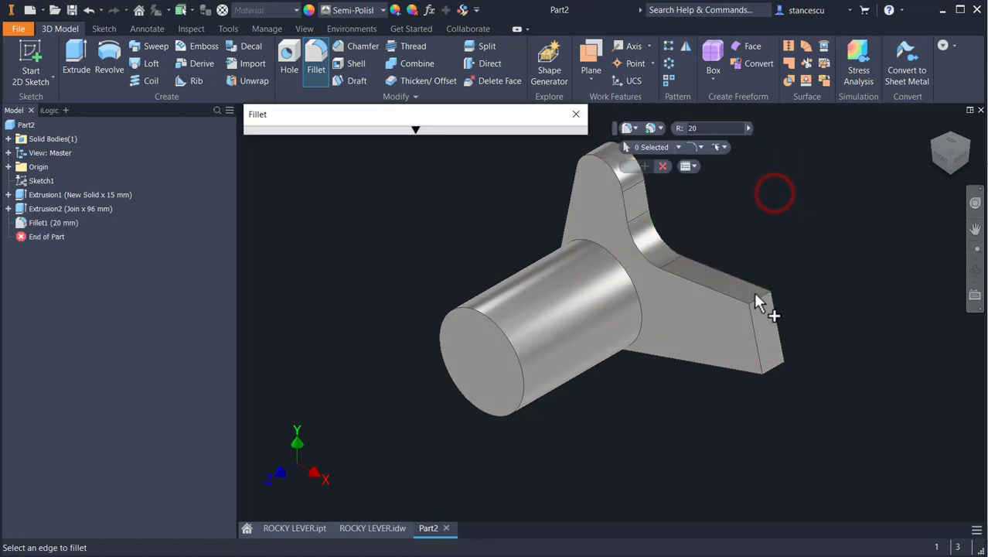
- Fillet the two corner edges at the free end of the side arm with an 8 mm radius
left_click(758, 300)
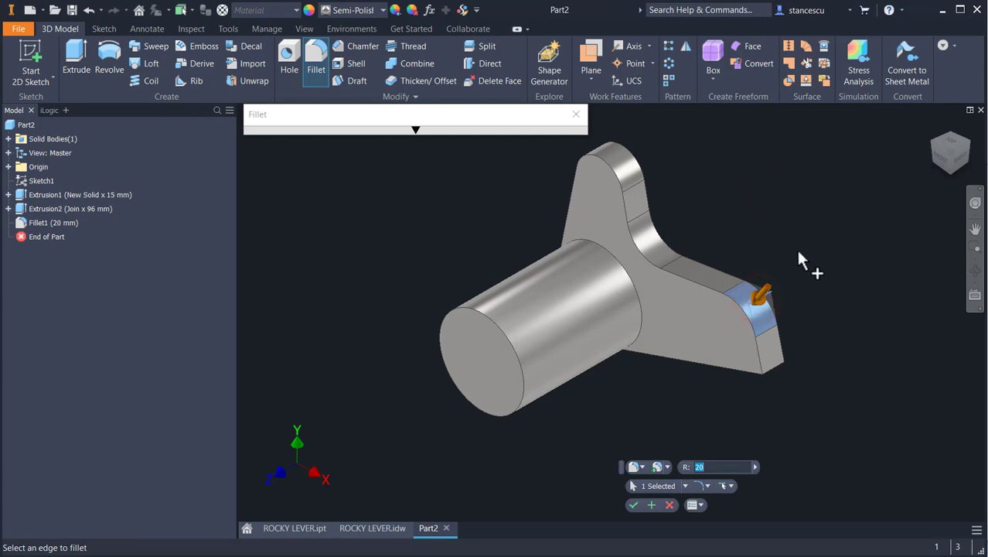
type("8")
left_click(774, 362)
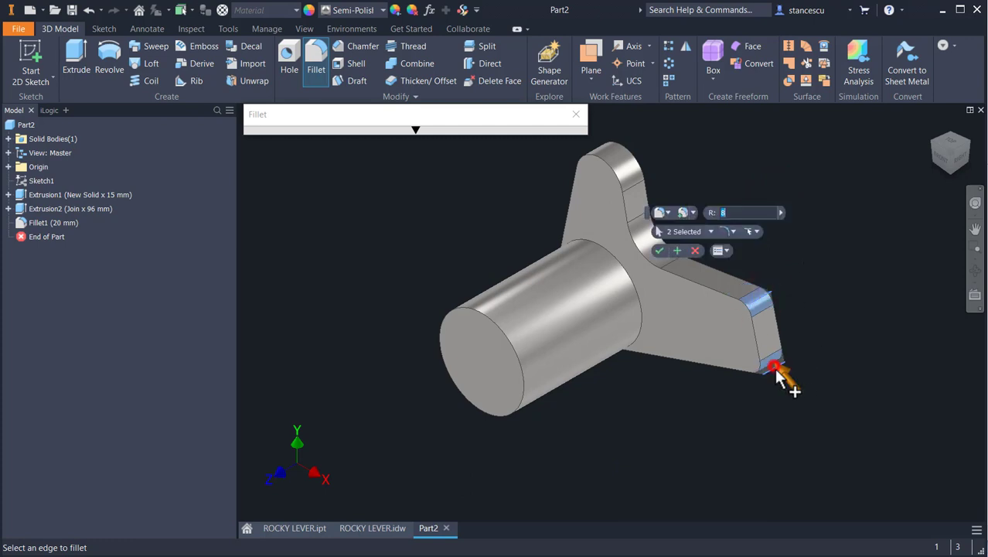
left_click(657, 252)
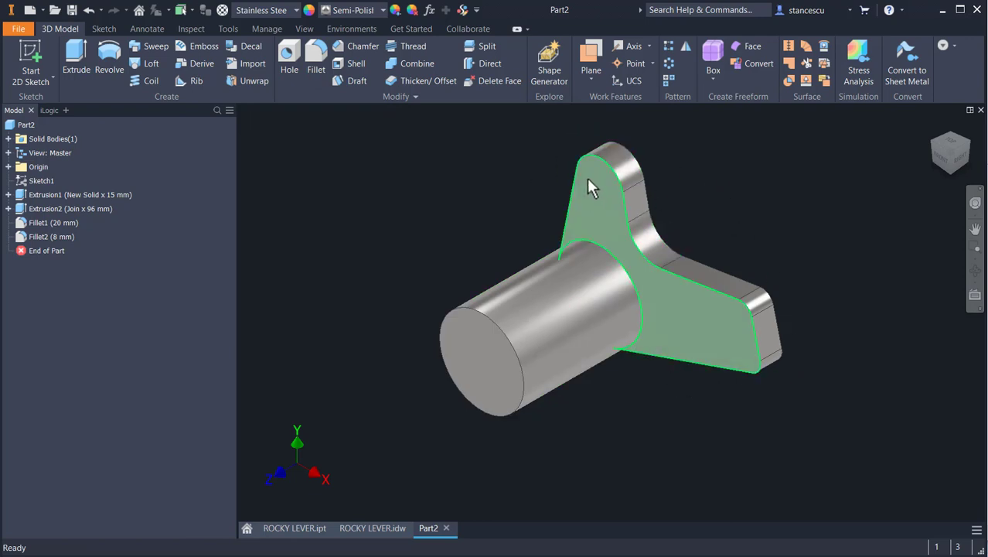
- Place a simple 12 mm through-all hole on the plate face, concentric with the lug's rounded end
left_click(286, 54)
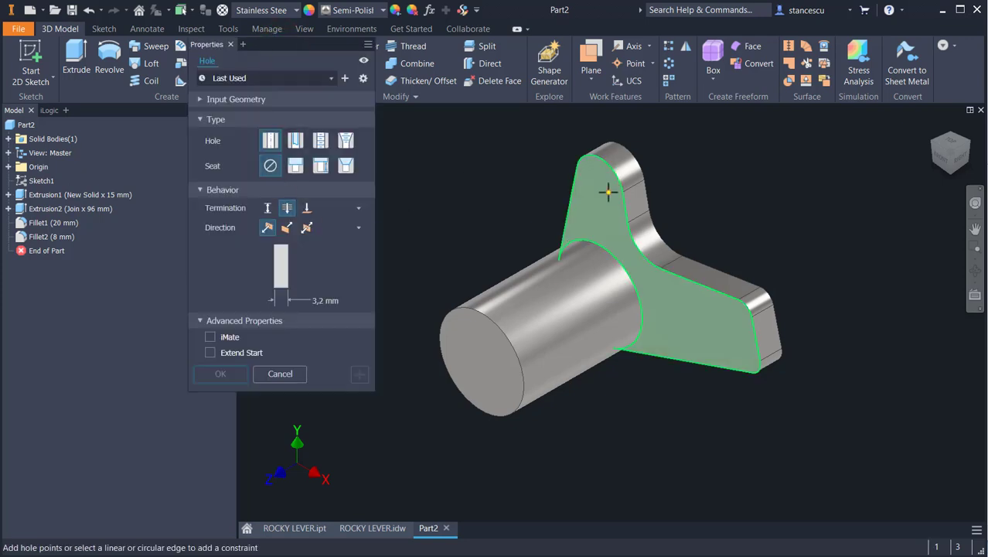
left_click(608, 193)
left_click(618, 169)
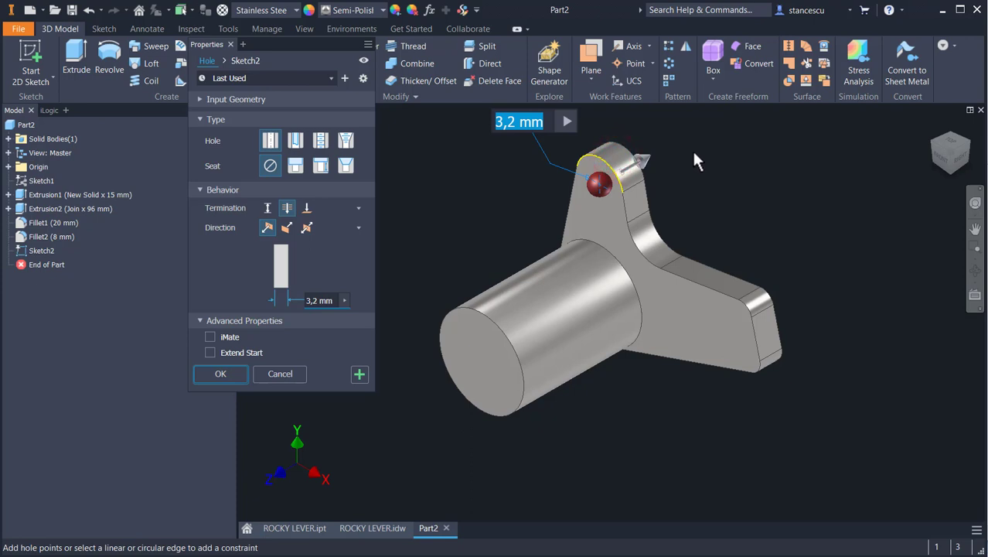
type("12")
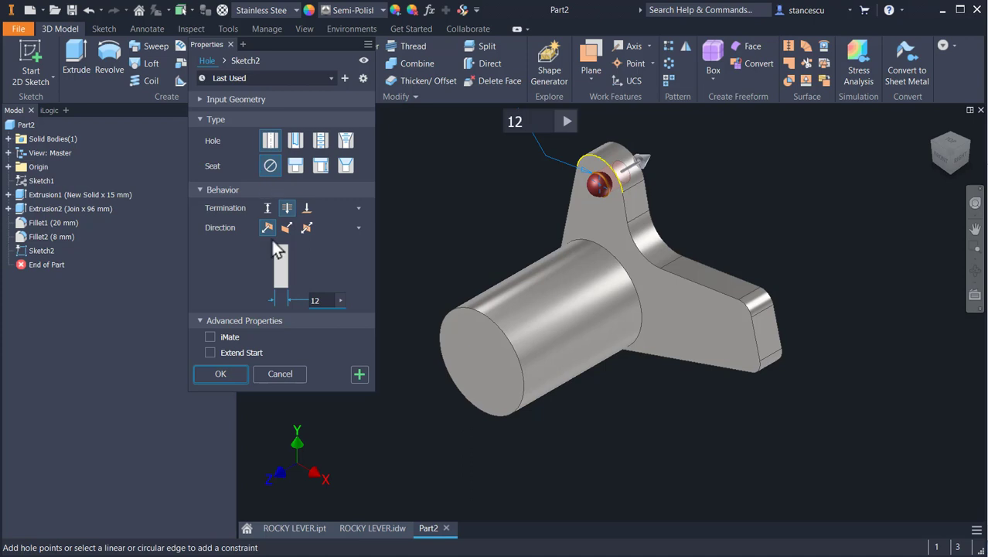
left_click(221, 373)
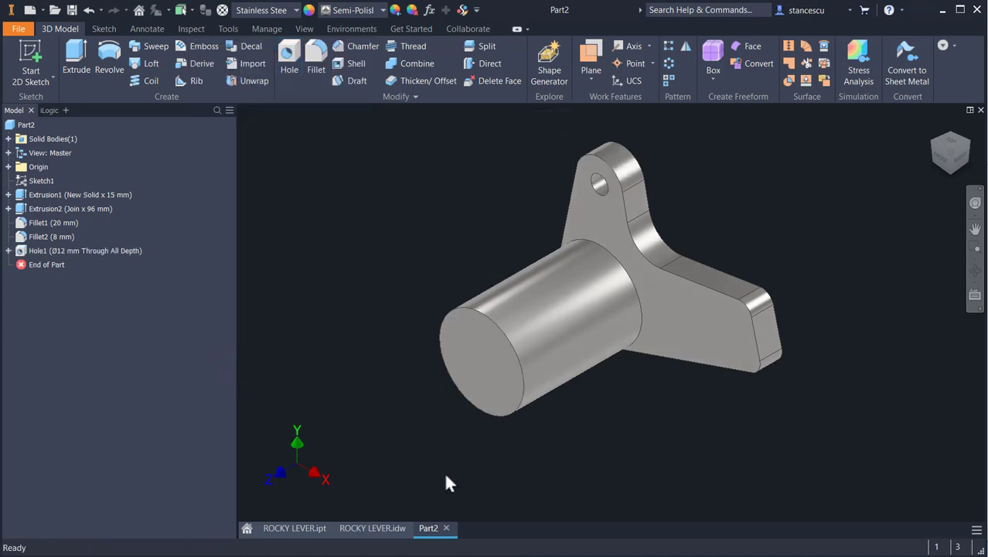
- Examine the slot and thickness dimensions of the lever plate in section C-C of the ROCKY LEVER.idw drawing
left_click(358, 530)
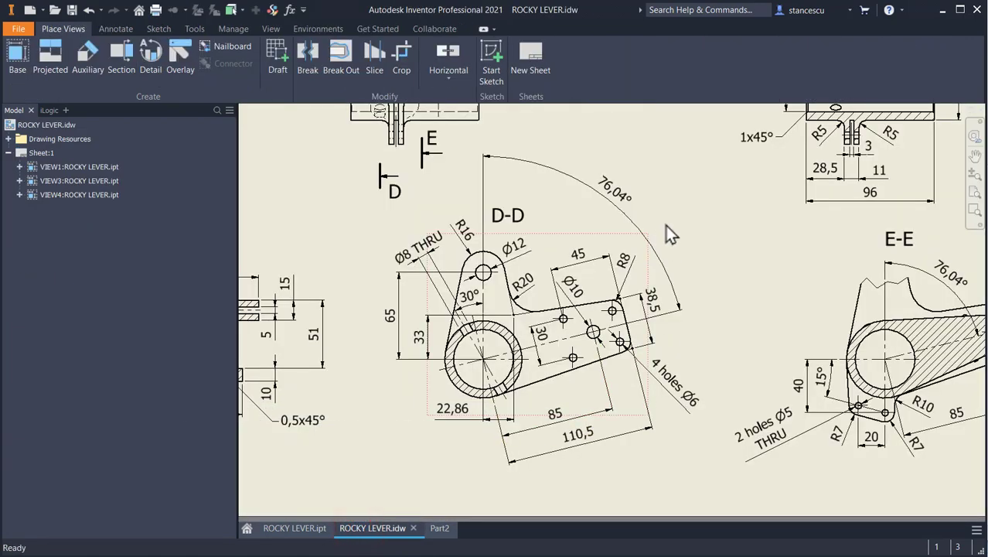
mouse_move(669, 234)
middle_mouse_down()
mouse_move(657, 384)
mouse_move(584, 428)
mouse_move(618, 425)
mouse_move(810, 293)
middle_mouse_up()
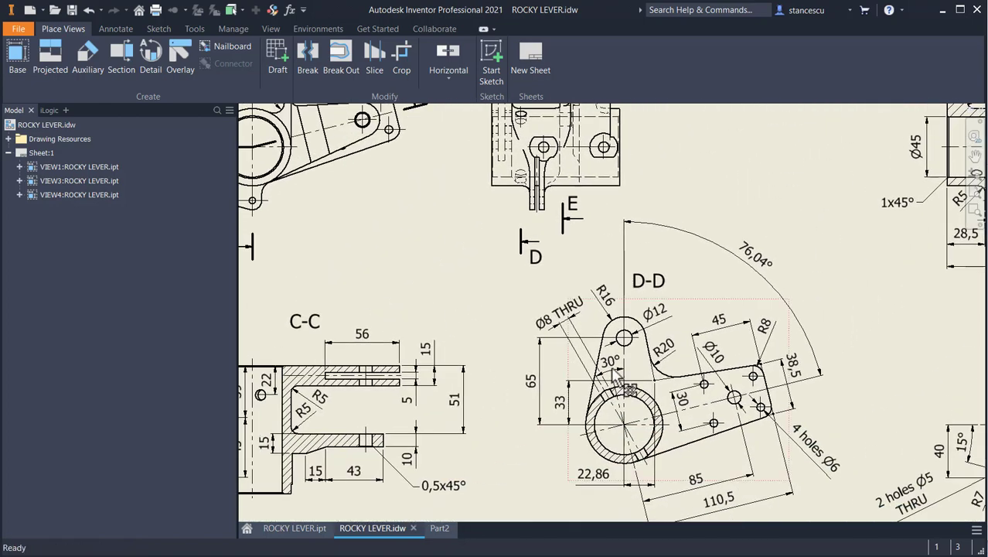
middle_click_drag(340, 379, 388, 408)
left_click(408, 374)
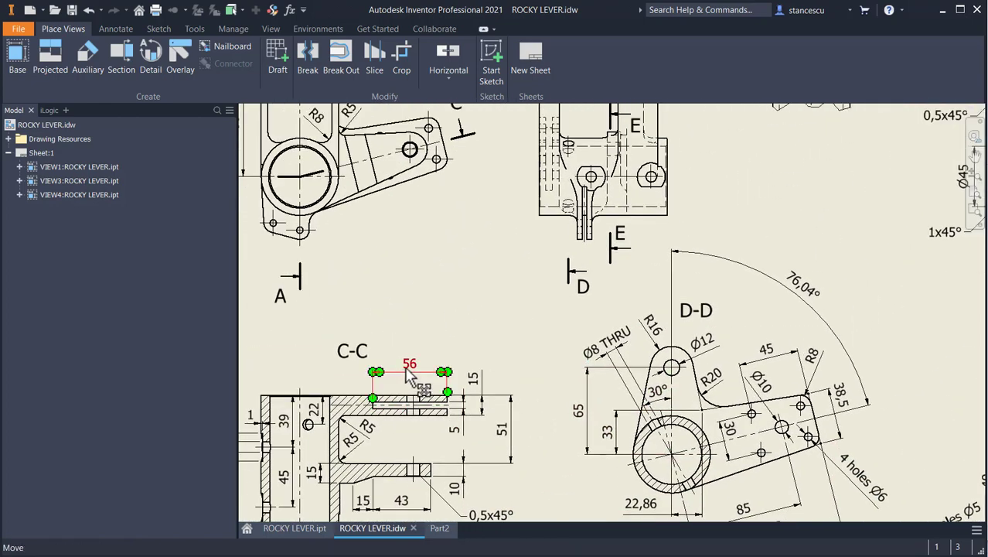
left_click(473, 378)
left_click(461, 430)
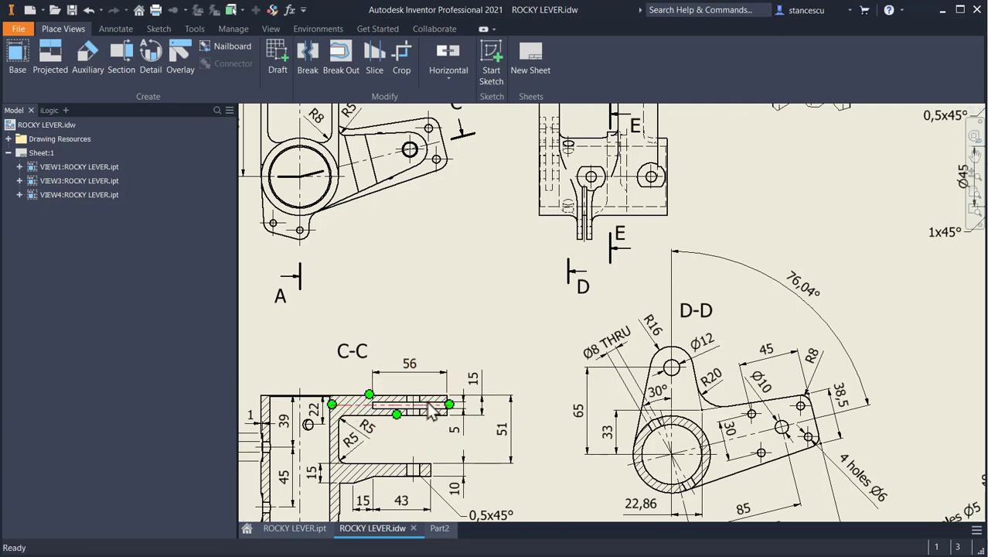
left_click(441, 531)
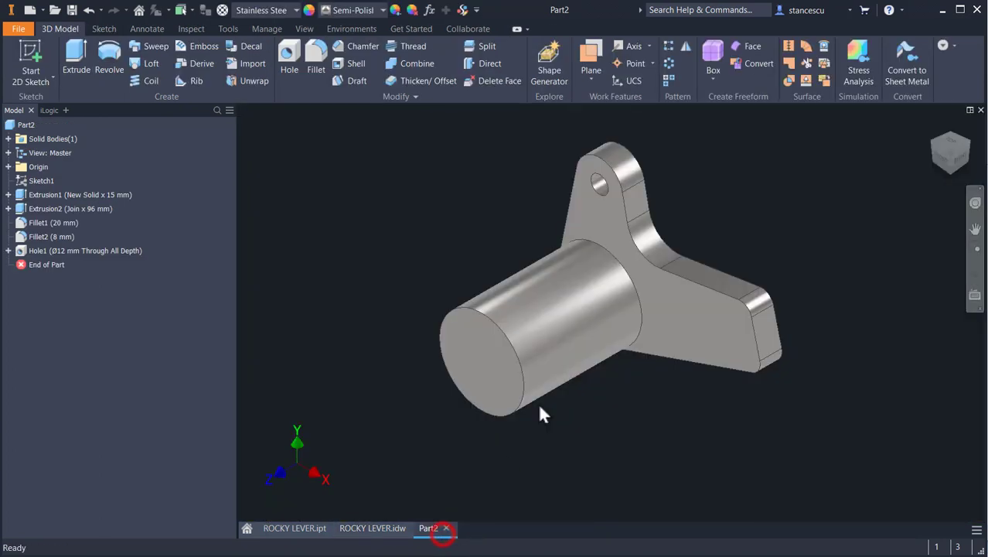
- Create a work plane midway between the front and back faces of the lever plate
left_click(590, 63)
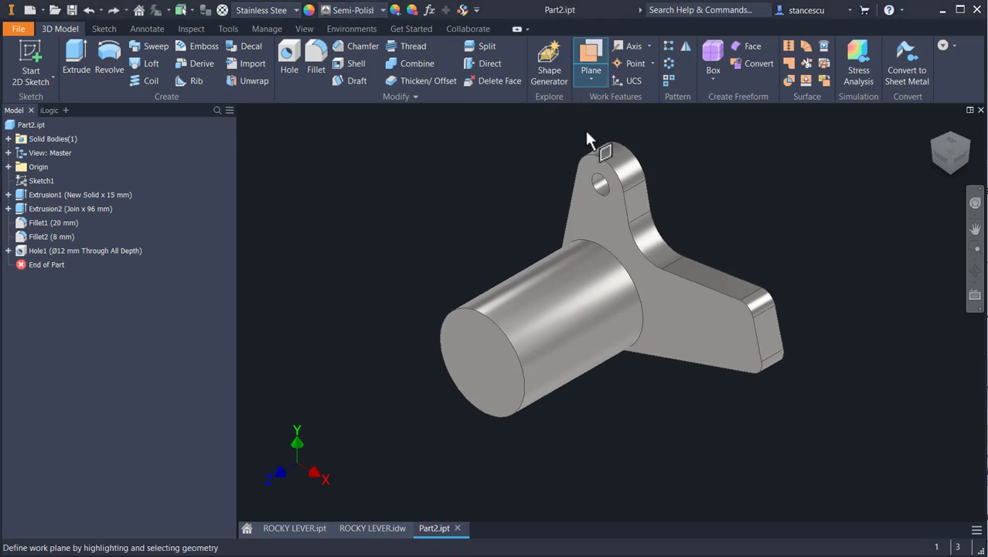
left_click(598, 76)
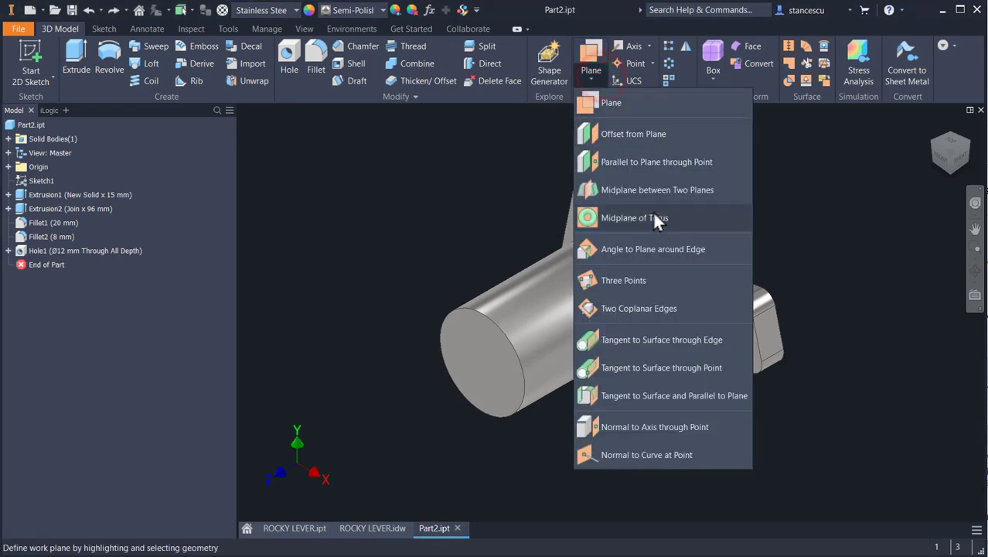
left_click(656, 189)
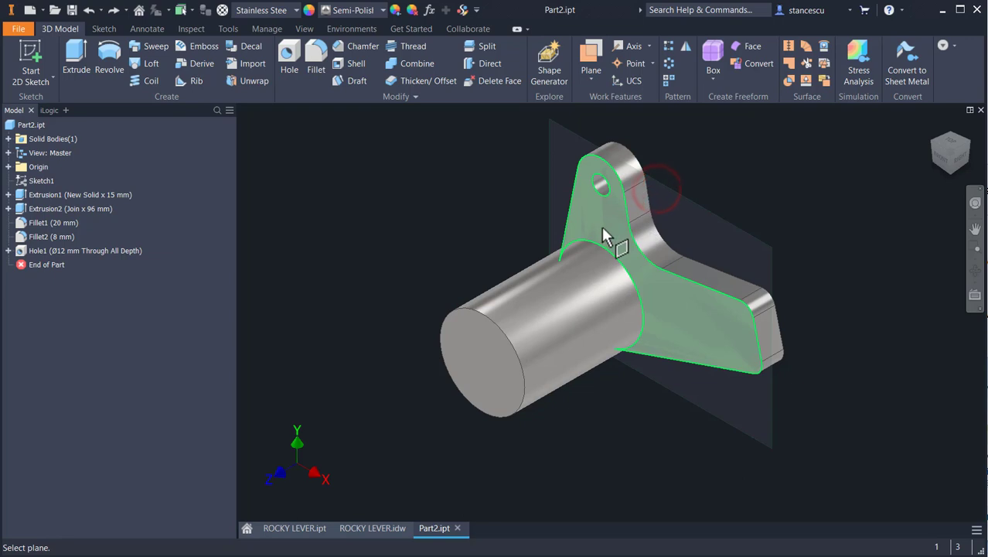
left_click(601, 226)
middle_click_drag(706, 175, 637, 228, "shift")
left_click(593, 271)
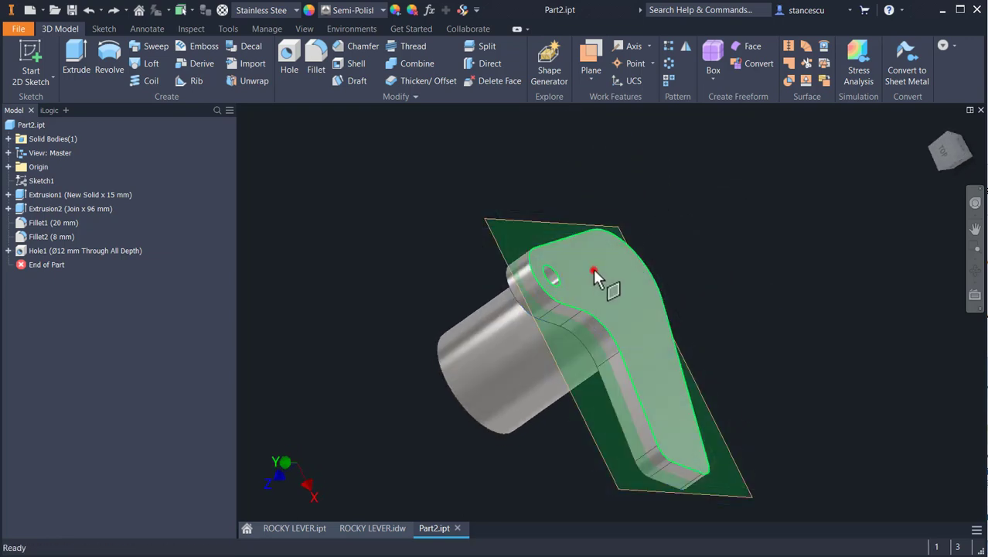
- Start a new sketch on the plate's midplane work plane and slice the model graphics at the sketch plane
middle_click_drag(726, 282, 771, 228, "shift")
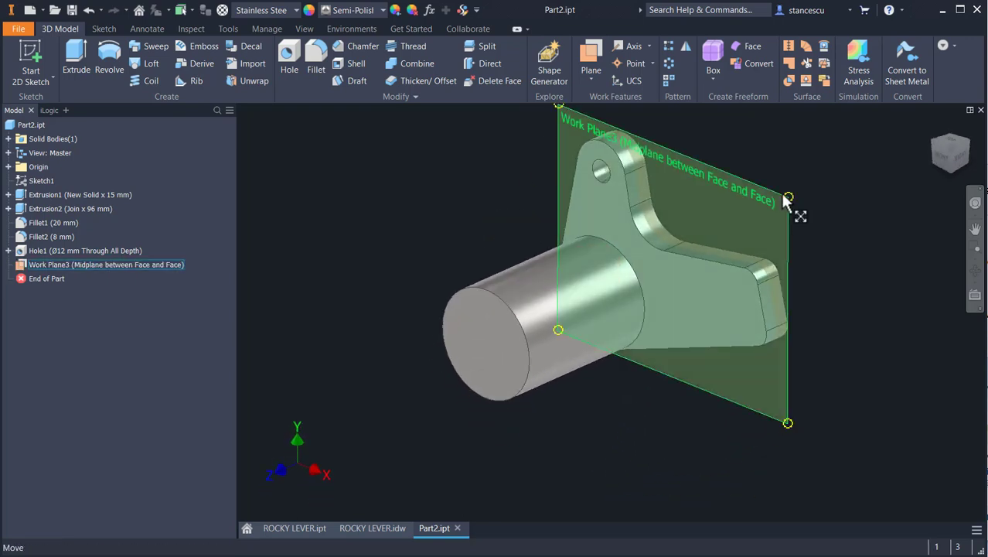
left_click(777, 201)
left_click(789, 190)
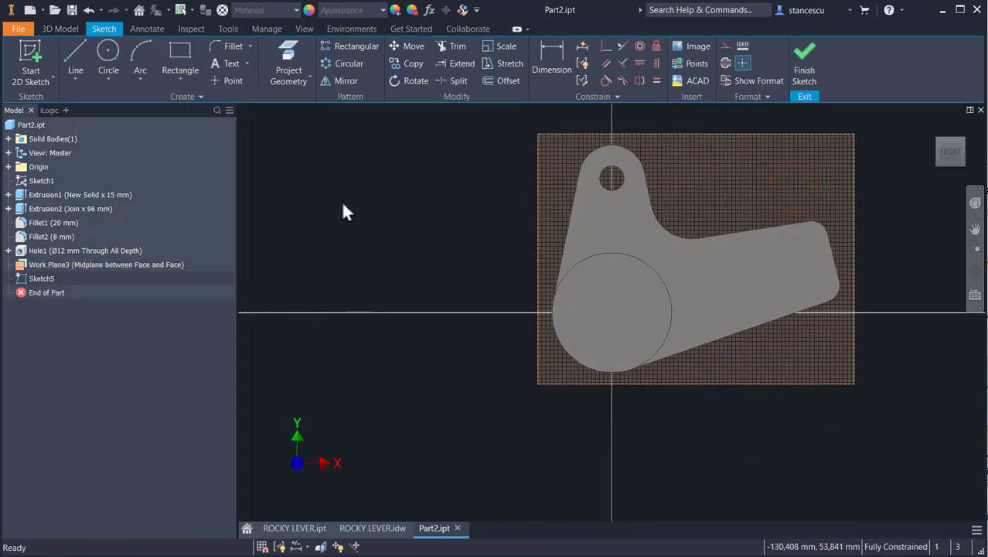
key("F7")
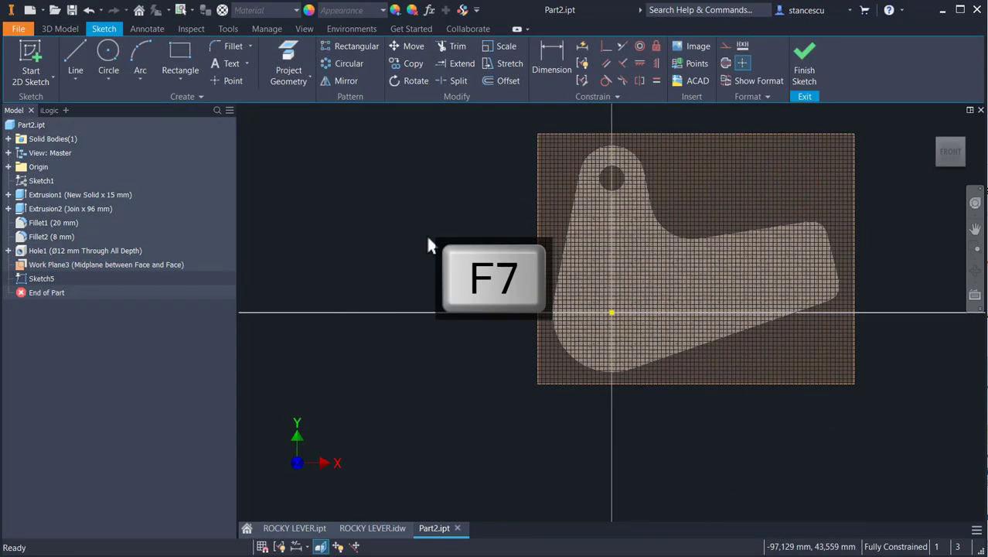
- Draw a line across the side arm between its two long edges, about 39 mm from the free end, and make it parallel to the end edge
left_click(68, 48)
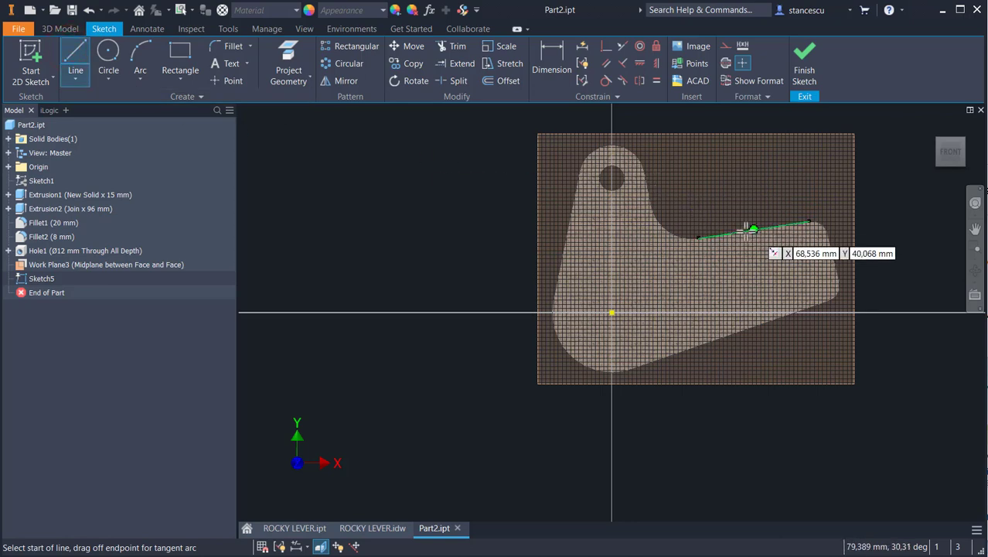
left_click(747, 229)
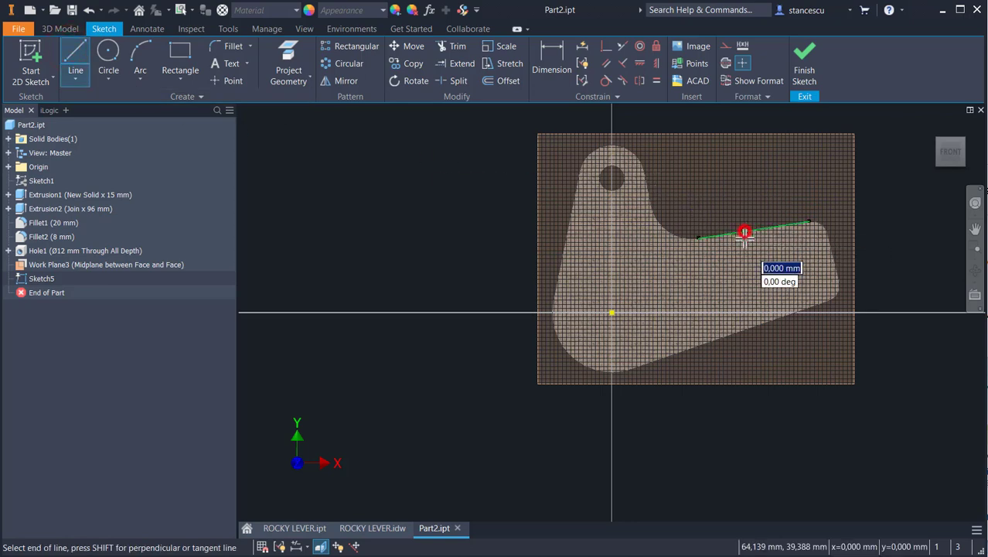
left_click(750, 328)
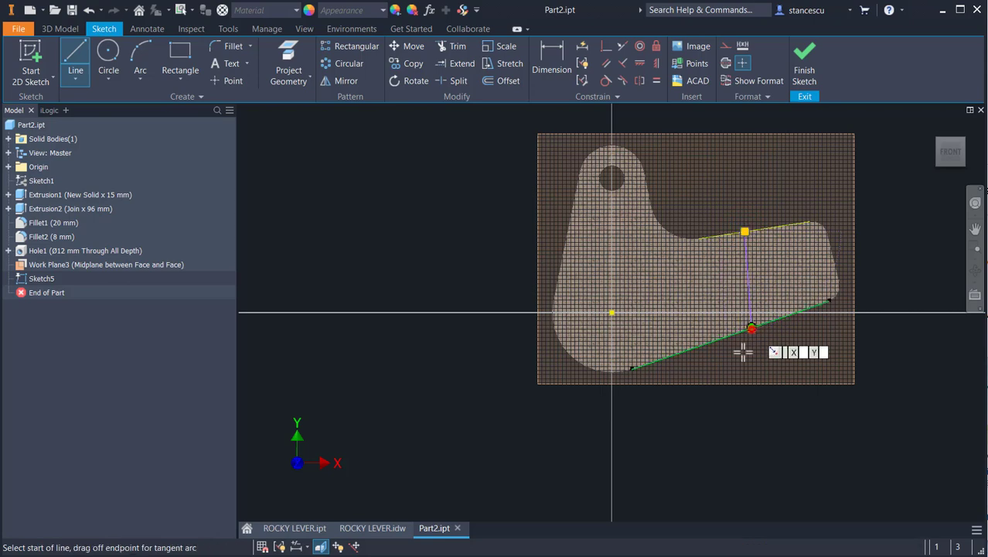
left_click(605, 63)
left_click(746, 266)
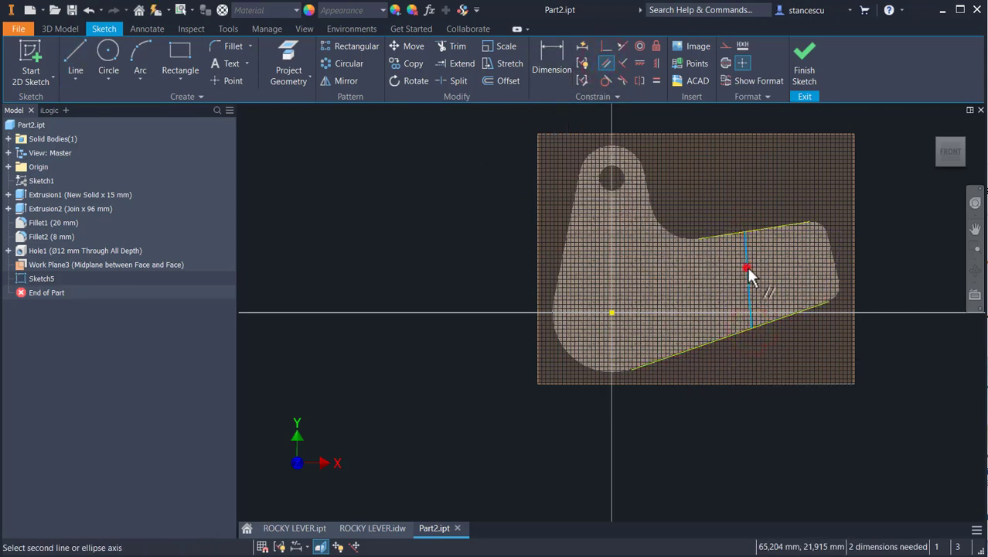
left_click(834, 252)
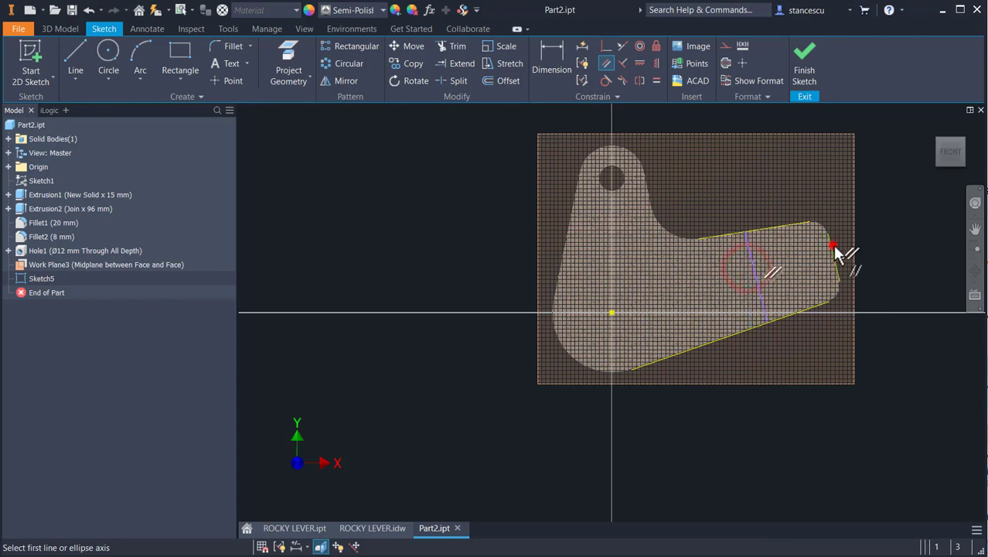
- Dimension the distance between the line and the side arm's end edge as 56 mm
left_click(550, 56)
left_click(757, 272)
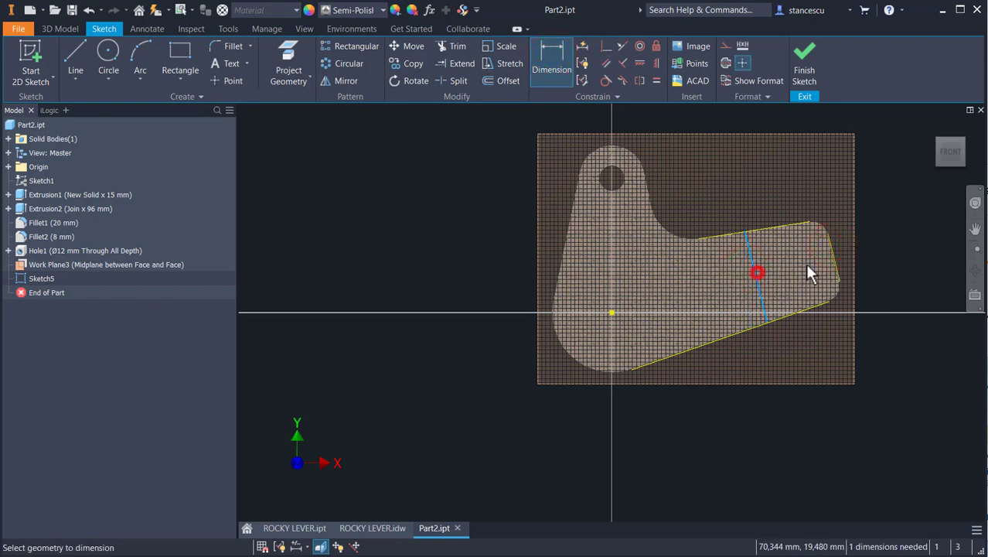
left_click(835, 256)
left_click(758, 171)
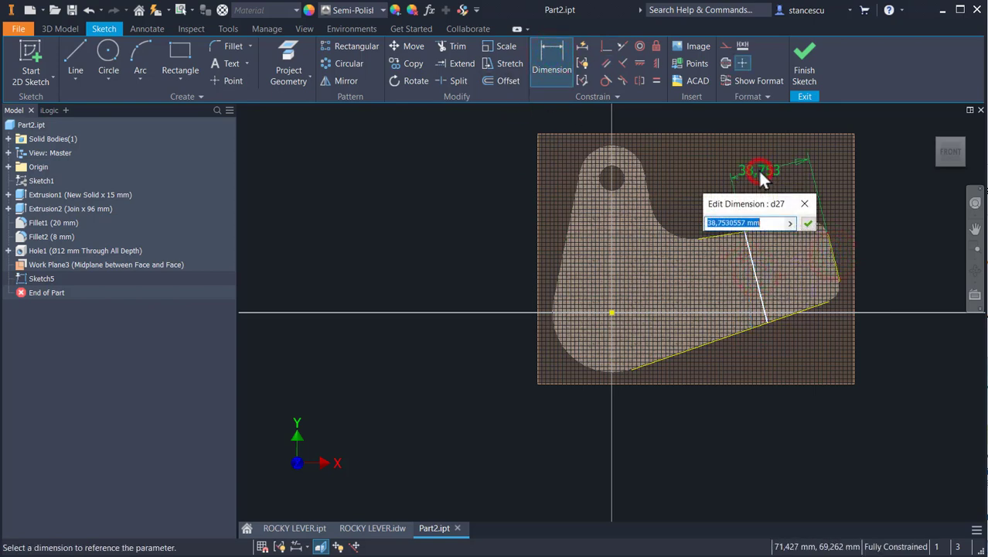
type("56")
key("Return")
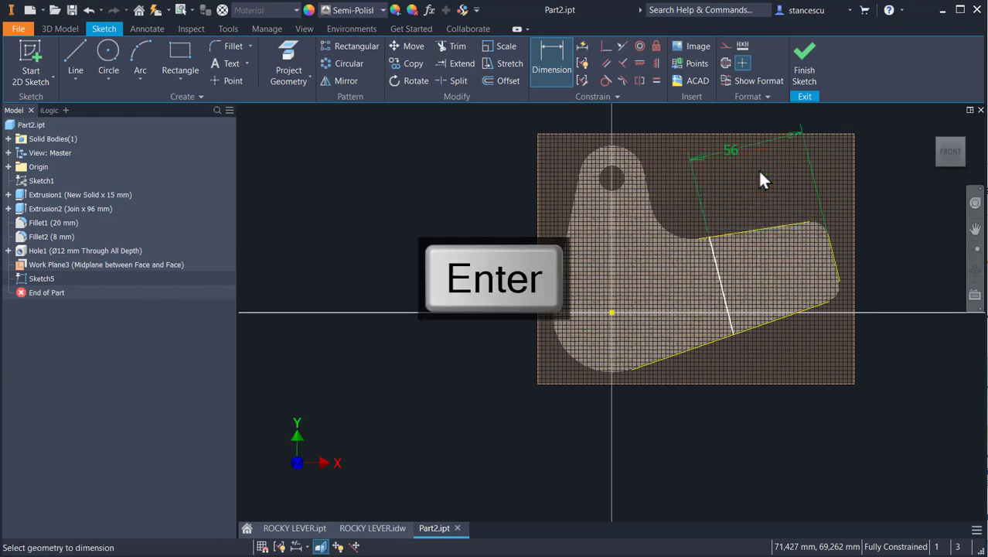
- Project the two rounded corners at the side arm's free end into the sketch and finish the sketch
left_click(287, 59)
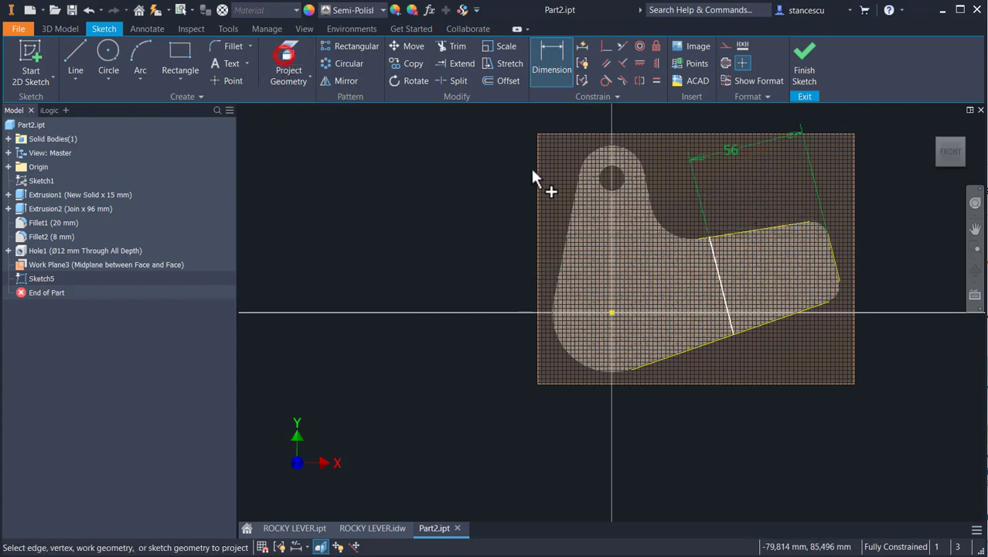
left_click(820, 222)
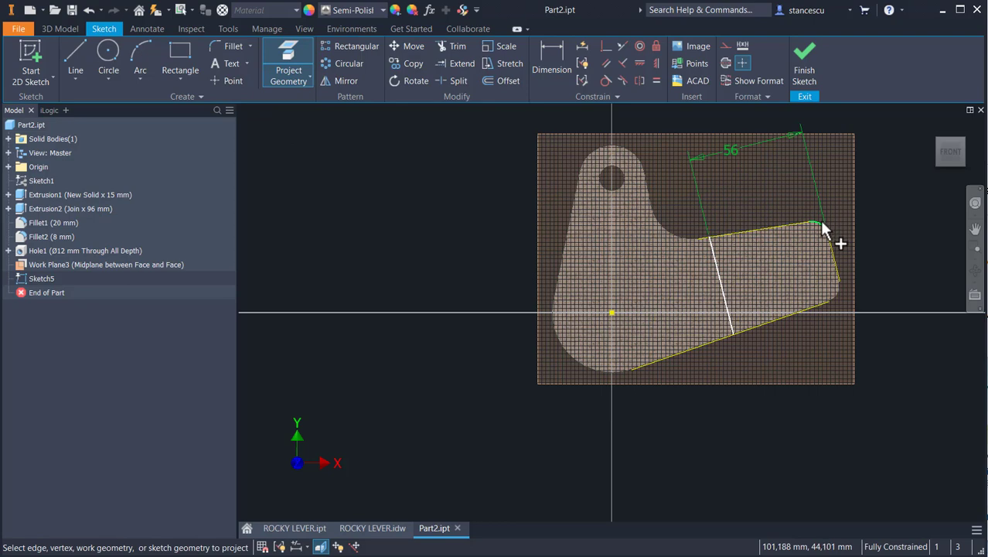
left_click(838, 292)
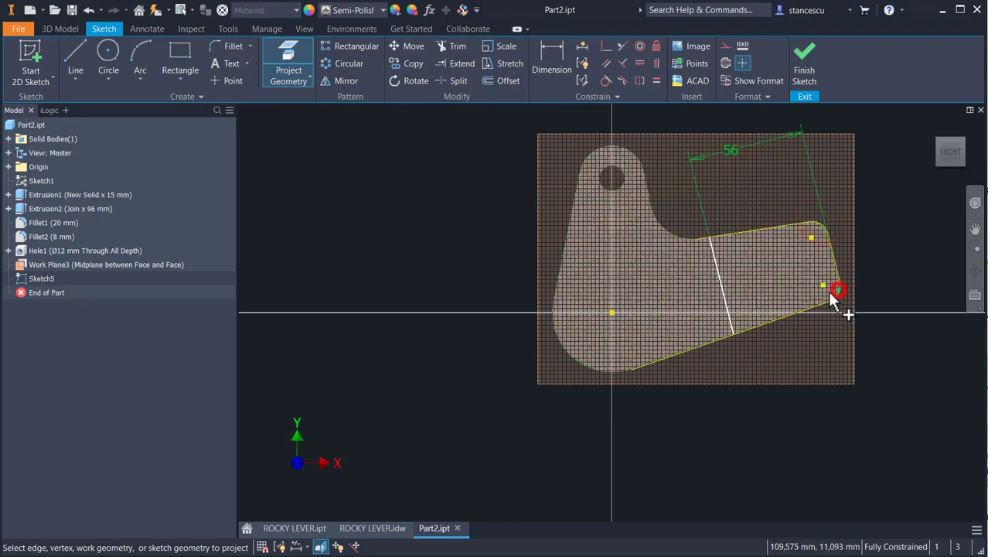
left_click(801, 66)
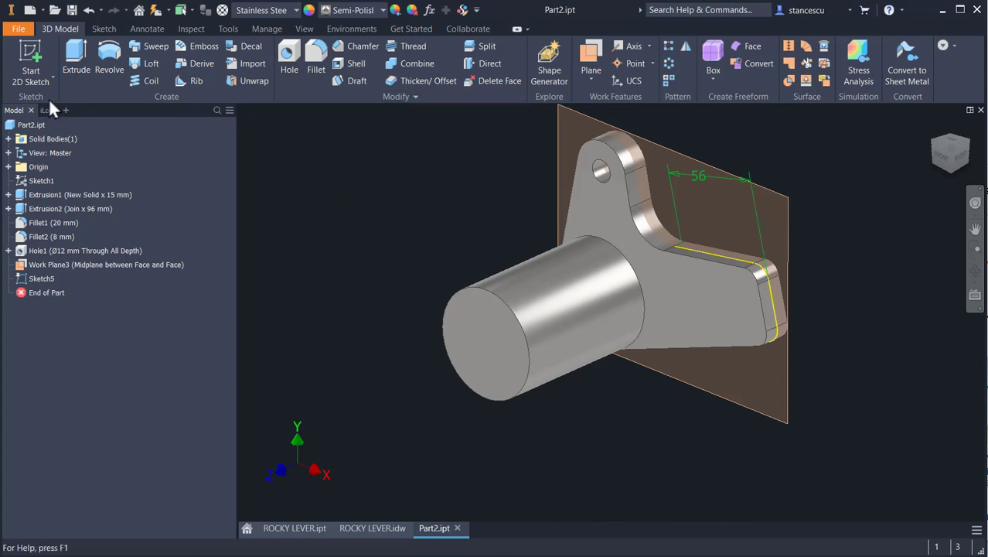
- Cut the slot by extruding the arm profile 5 mm symmetrically about the midplane sketch
left_click(75, 57)
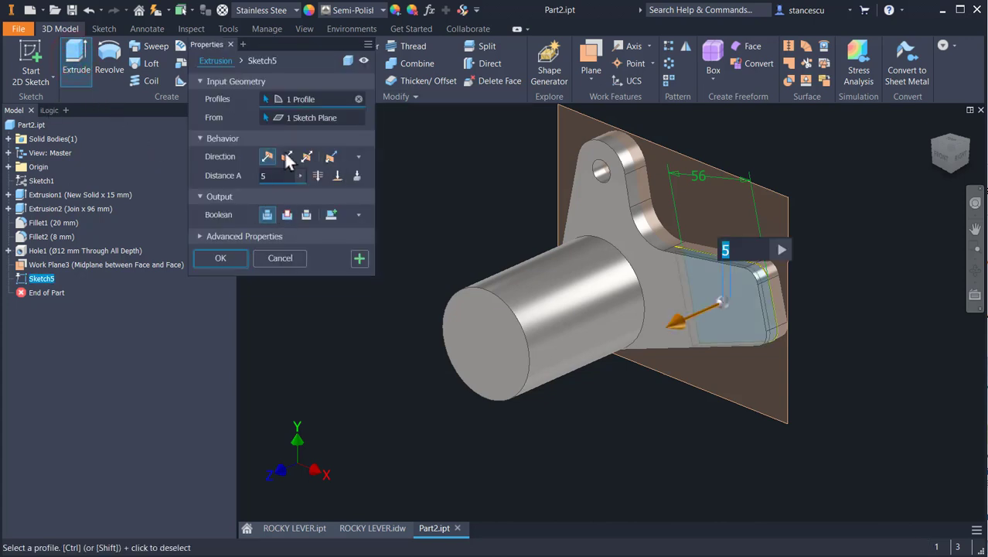
left_click(307, 158)
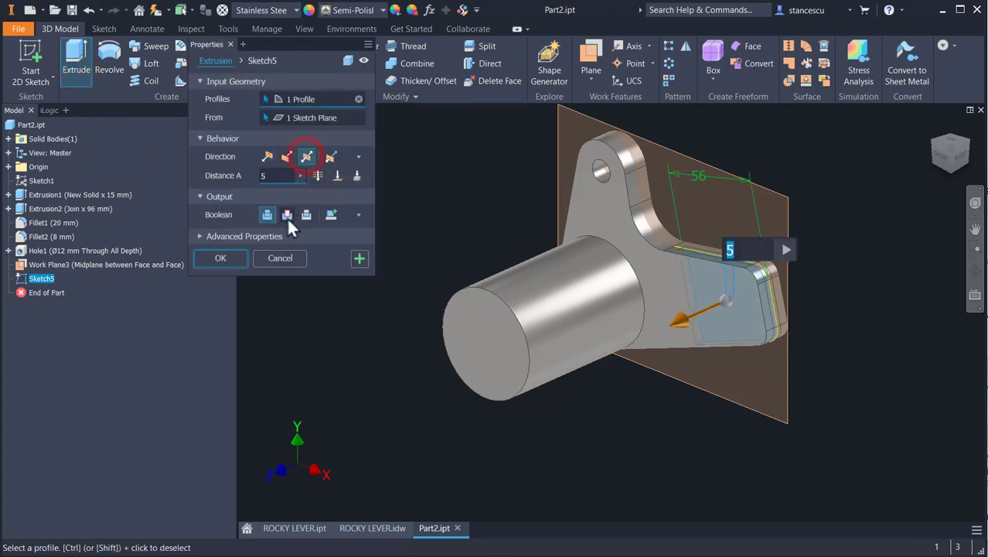
left_click(286, 216)
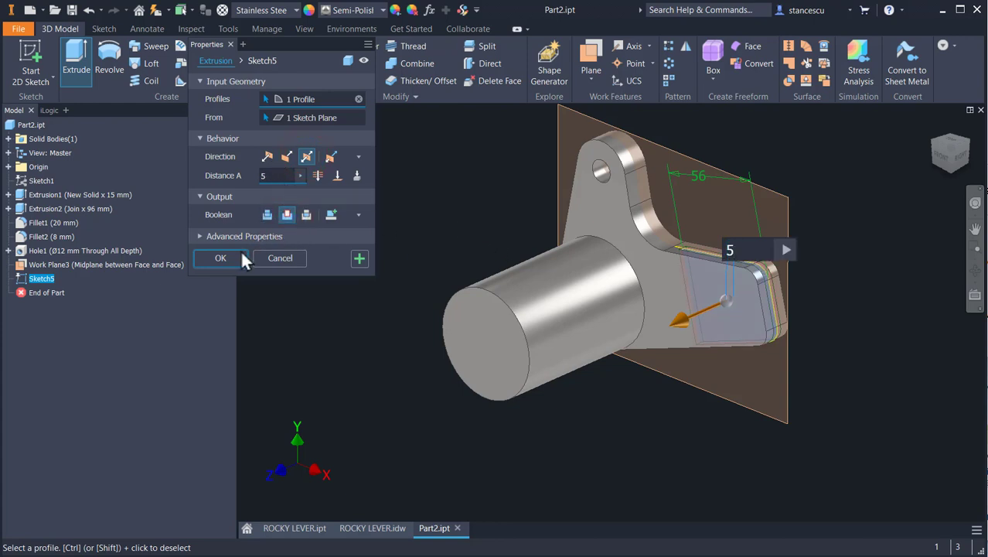
left_click(220, 257)
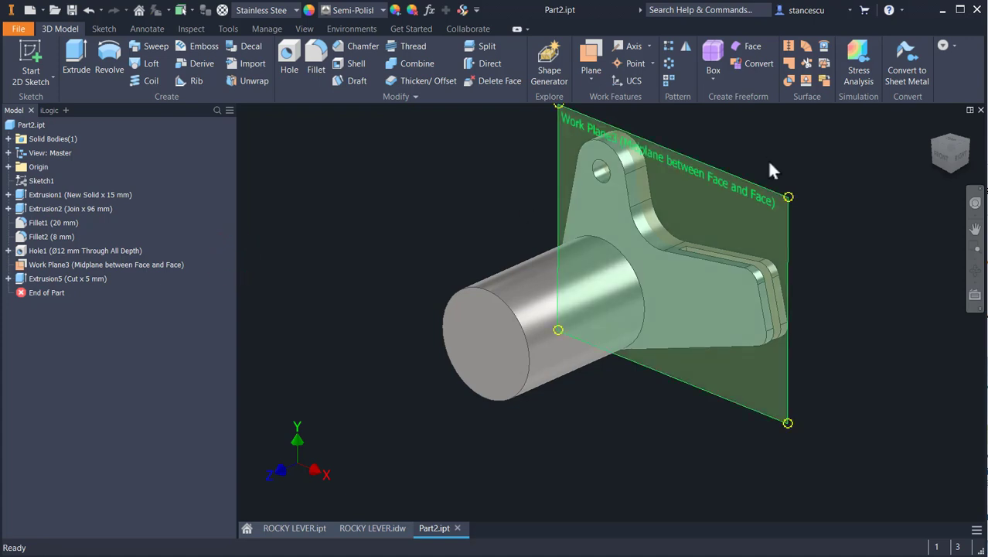
- Hide the midplane work plane and return the model to the home view
right_click(751, 185)
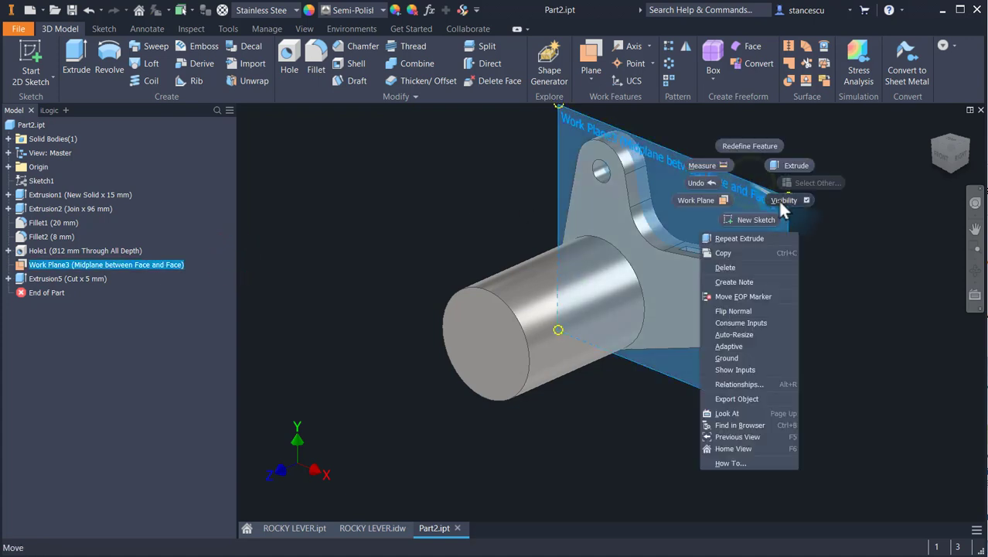
left_click(778, 200)
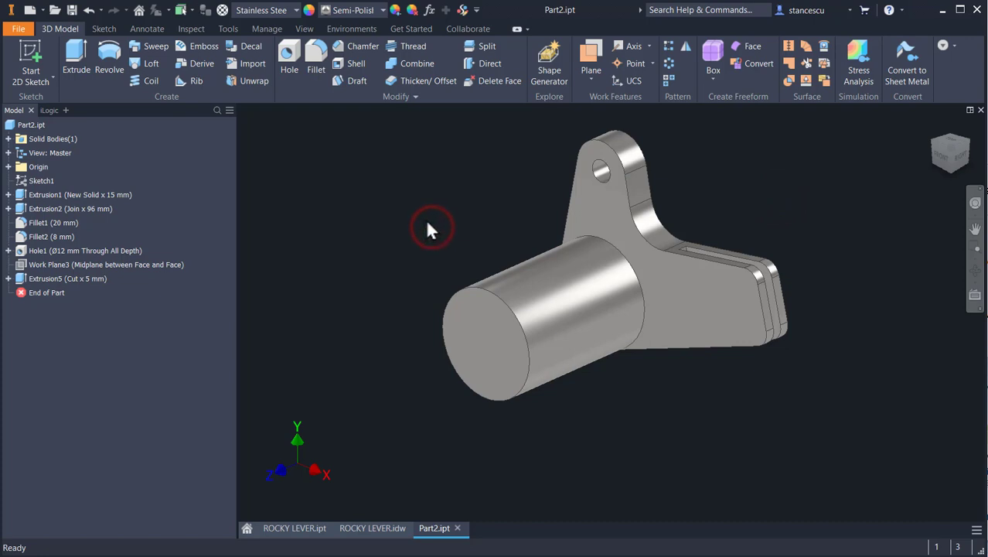
key("F6")
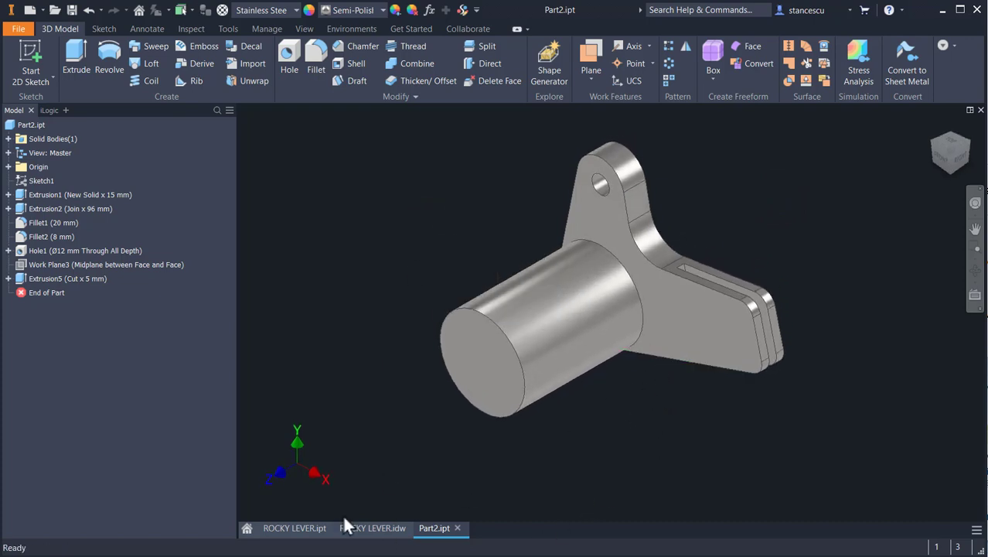
- Check the side arm's hole dimensions in view D-D of ROCKY LEVER.idw, and start a sketch on the plate's hub-side face in Part2.ipt
left_click(365, 532)
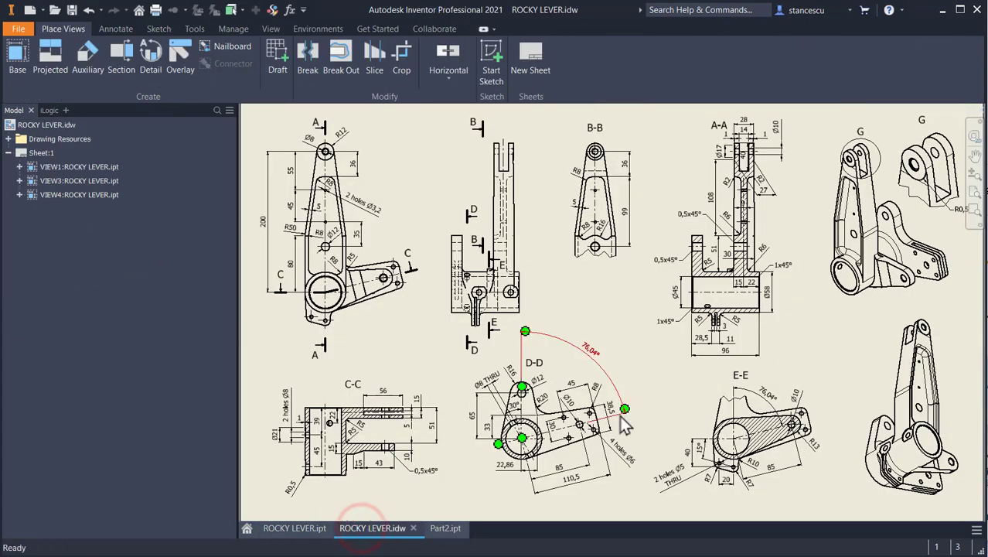
scroll(616, 426, "up", 3)
middle_click_drag(614, 432, 637, 200)
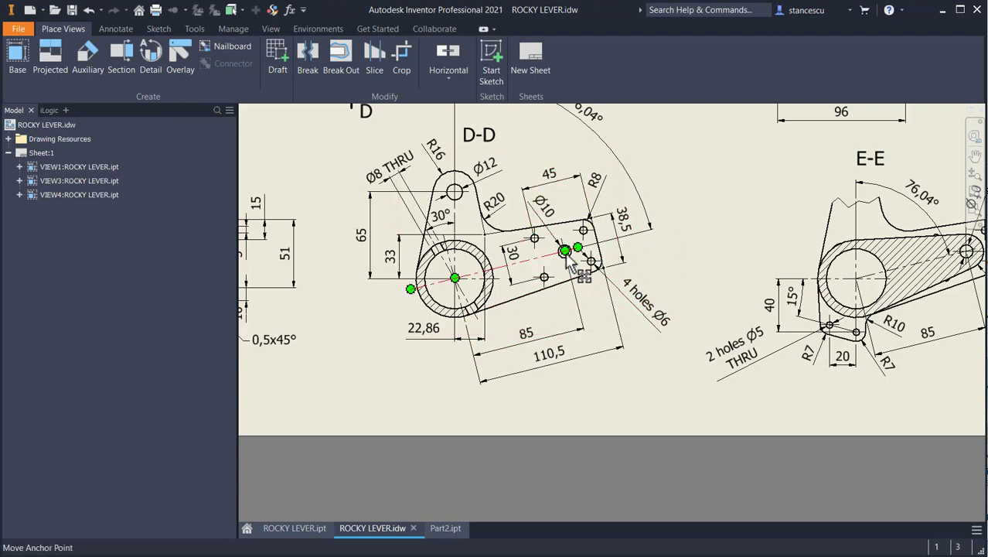
left_click(447, 529)
left_click(693, 321)
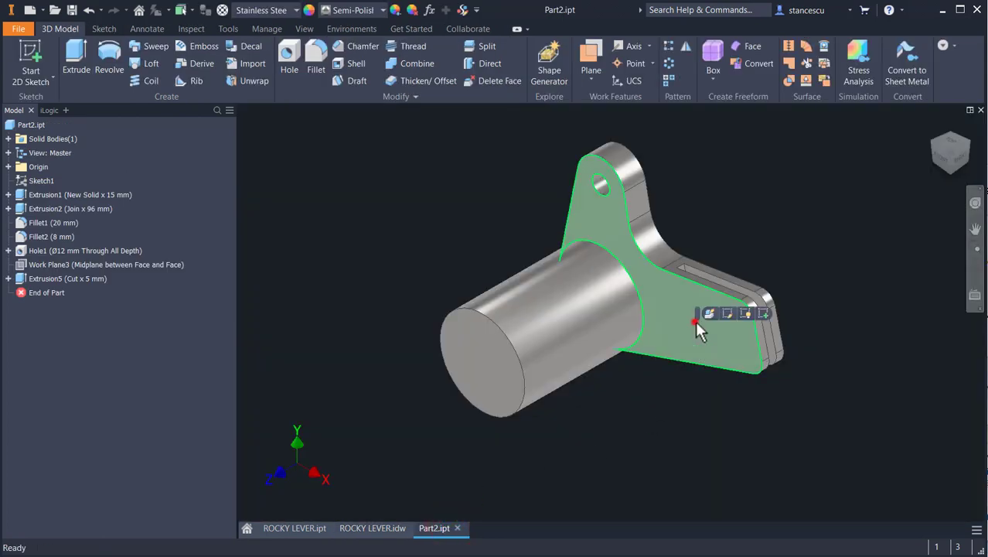
left_click(762, 313)
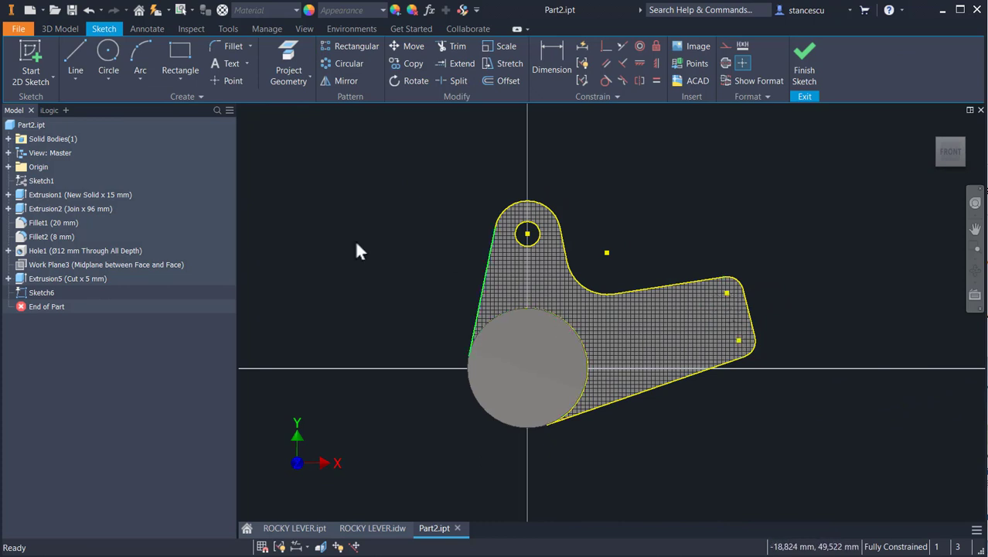
- Draw a line about 23 mm long inside the side arm and make it parallel to the arm's end edge
left_click(76, 50)
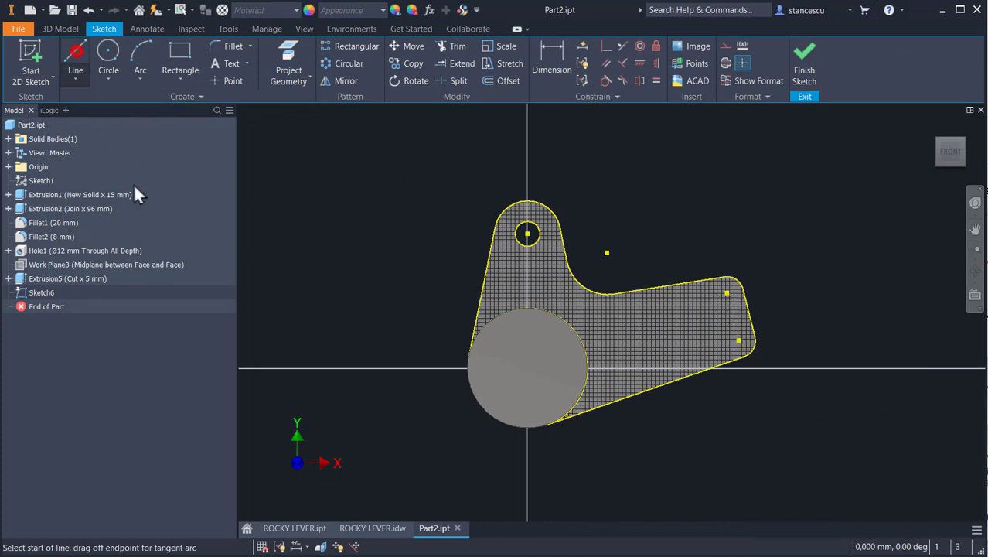
left_click(663, 301)
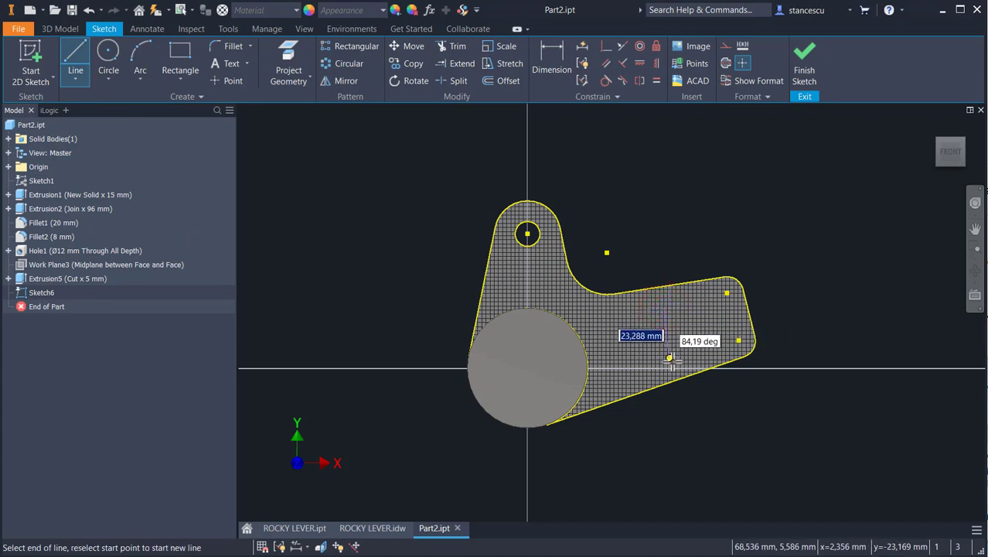
left_click(669, 359)
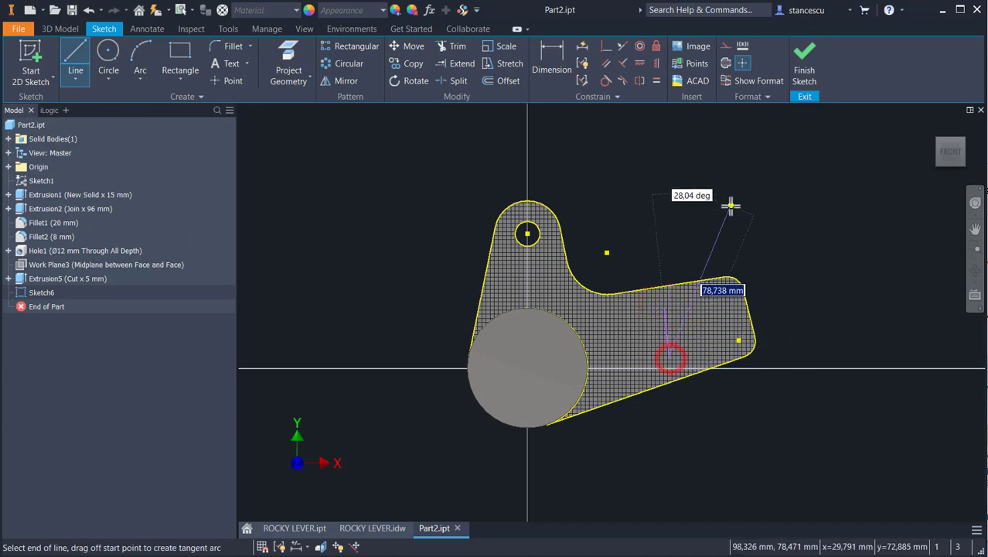
key("Escape")
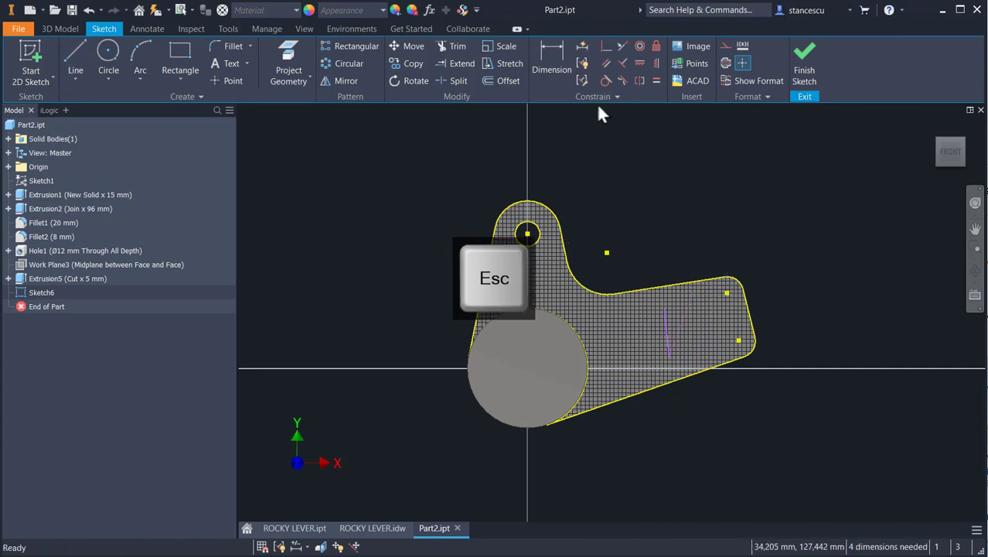
left_click(601, 64)
left_click(663, 323)
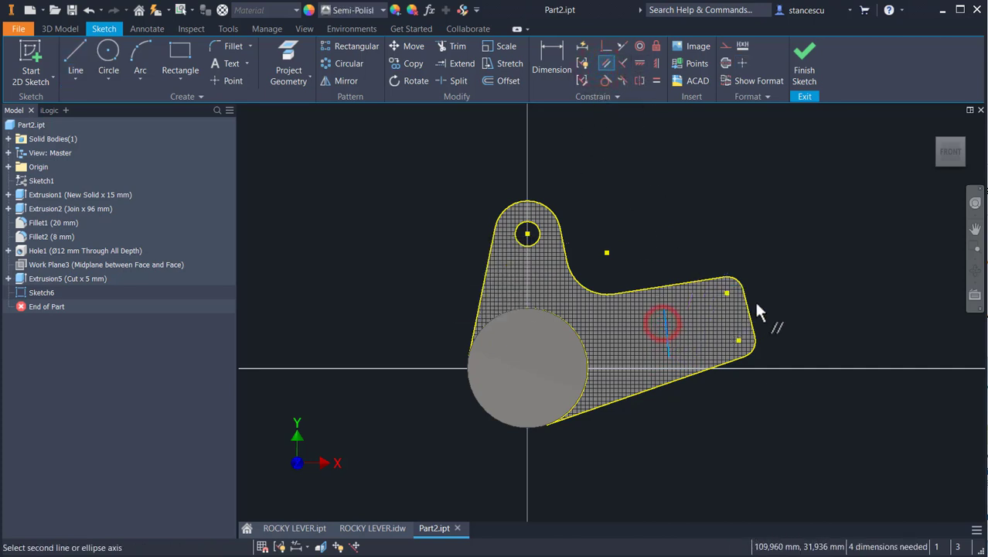
left_click(746, 304)
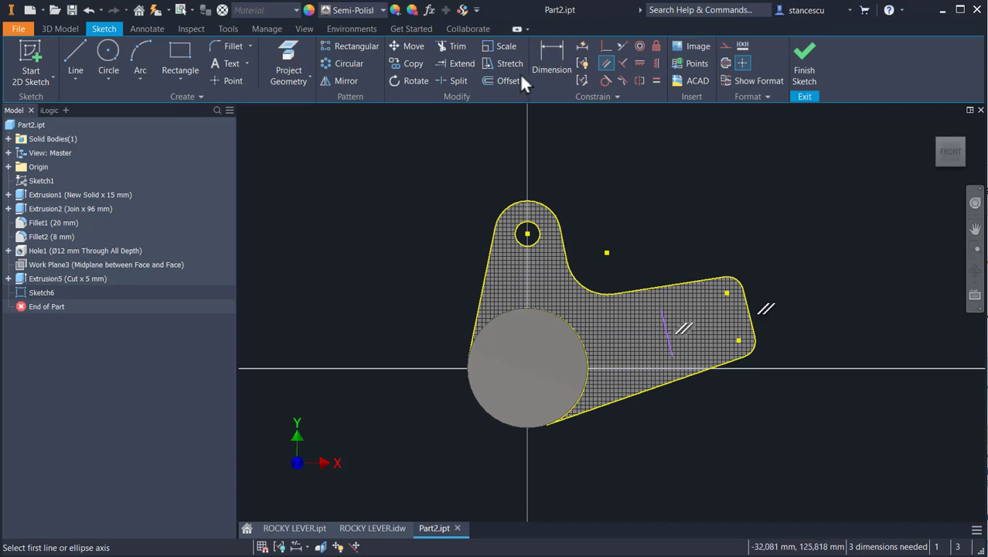
- Dimension the short line 45 mm from the side arm's end edge
left_click(549, 52)
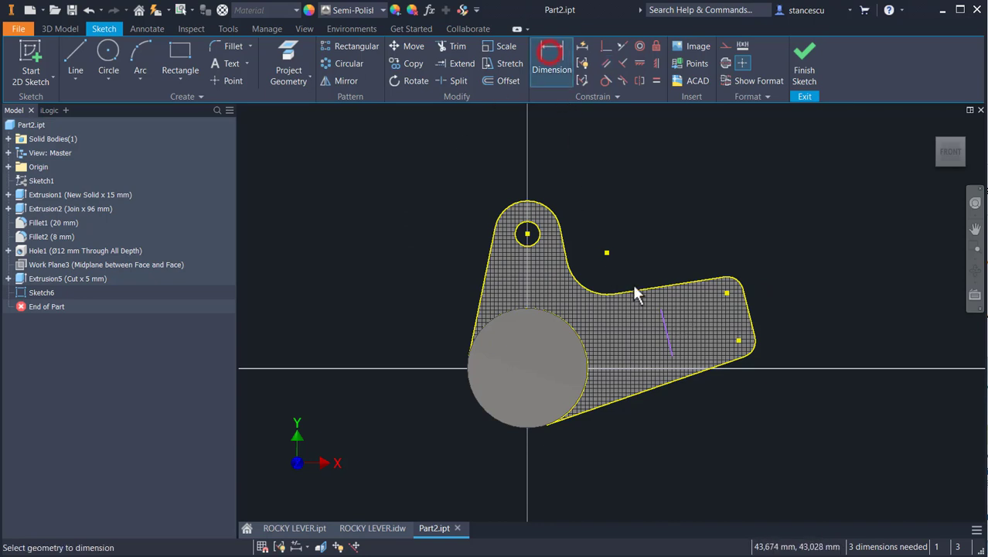
left_click(666, 325)
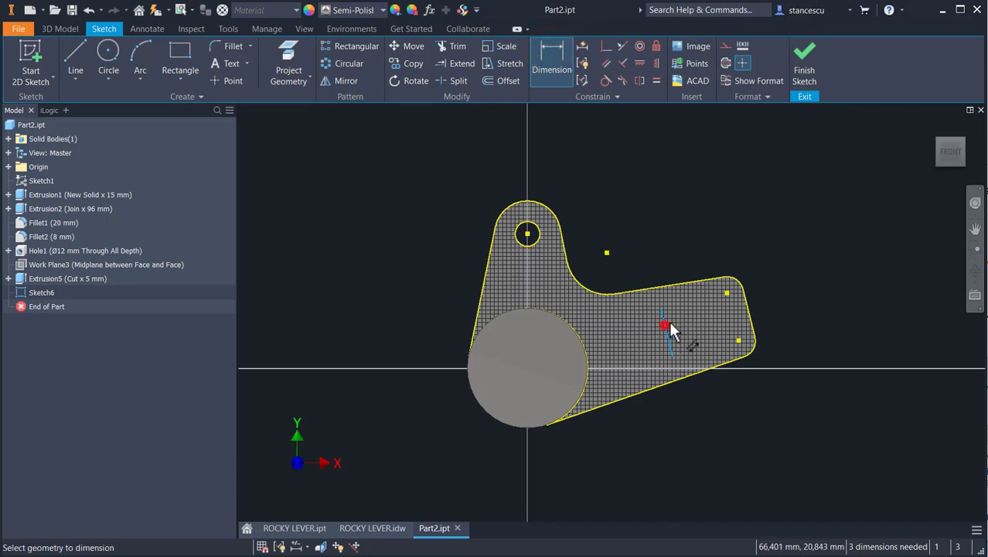
left_click(750, 313)
left_click(682, 235)
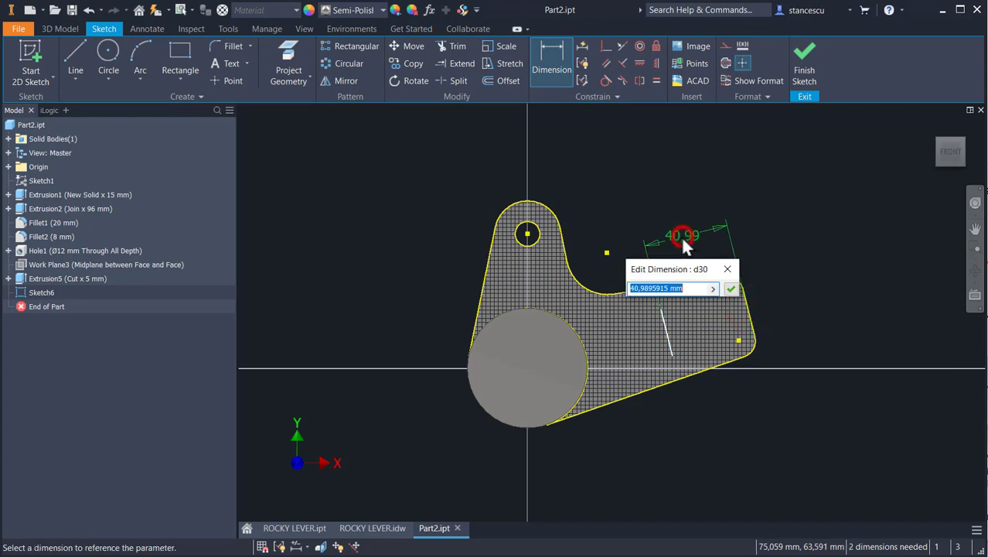
type("45")
key("Return")
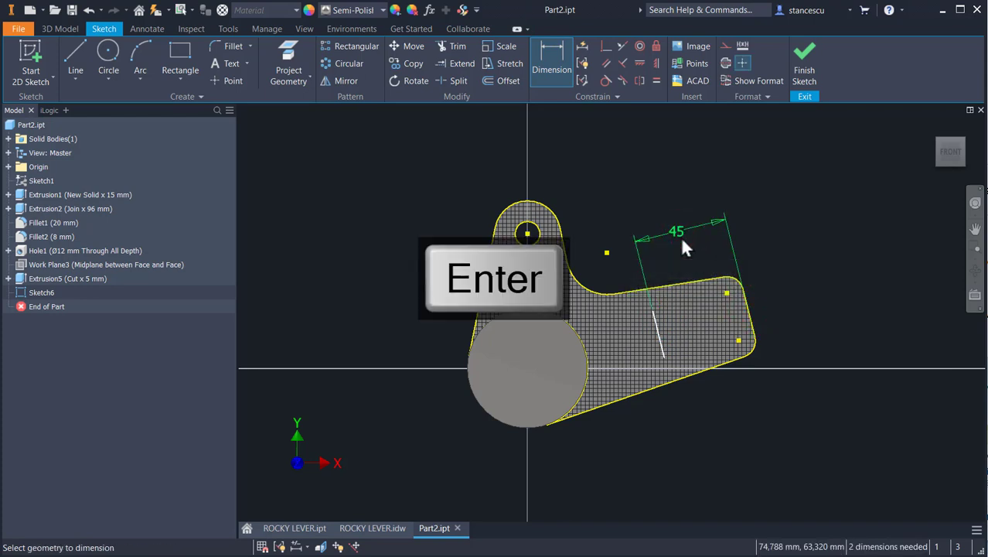
- With the graphics sliced, draw a line from the hub centre to the end edge's midpoint and constrain the short line's midpoint coincident to it
key("F7")
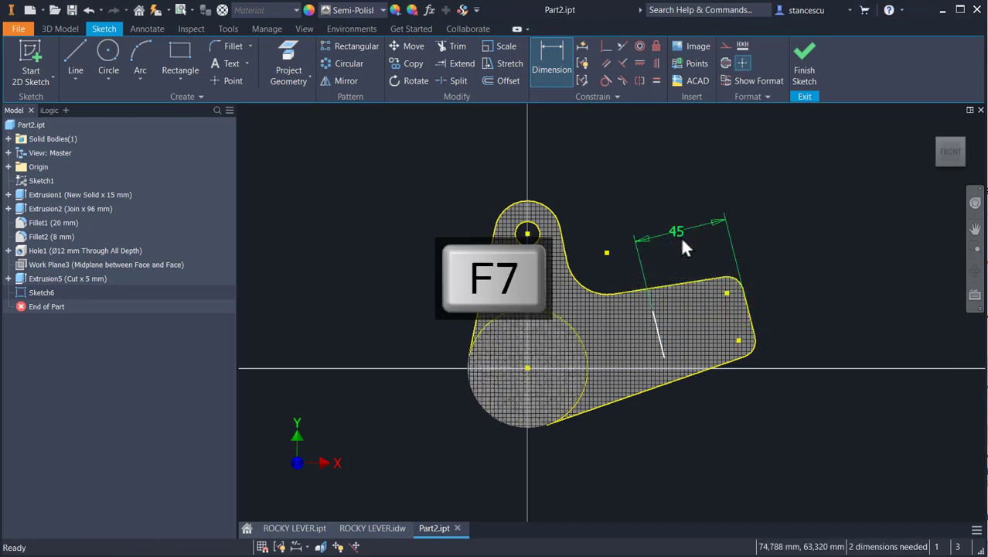
key("Escape")
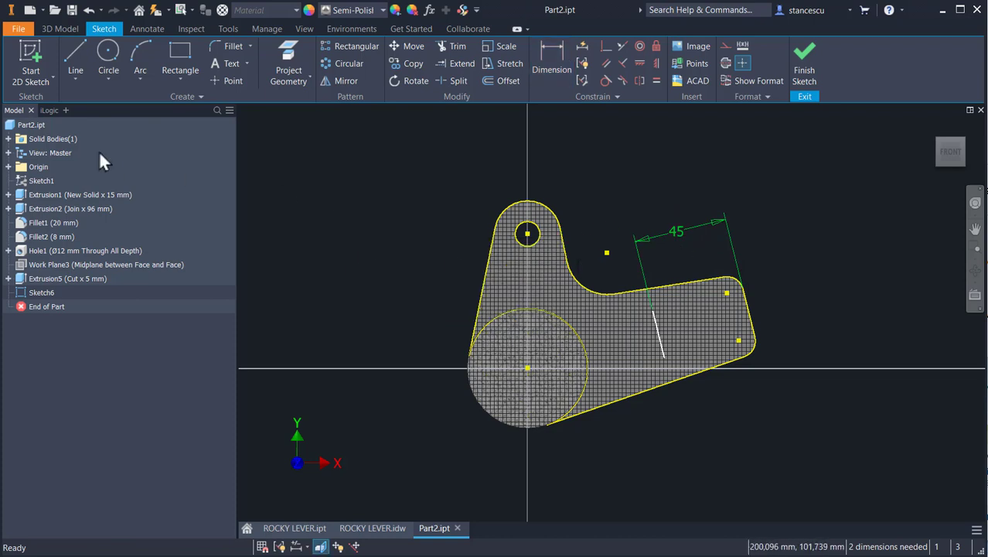
left_click(71, 55)
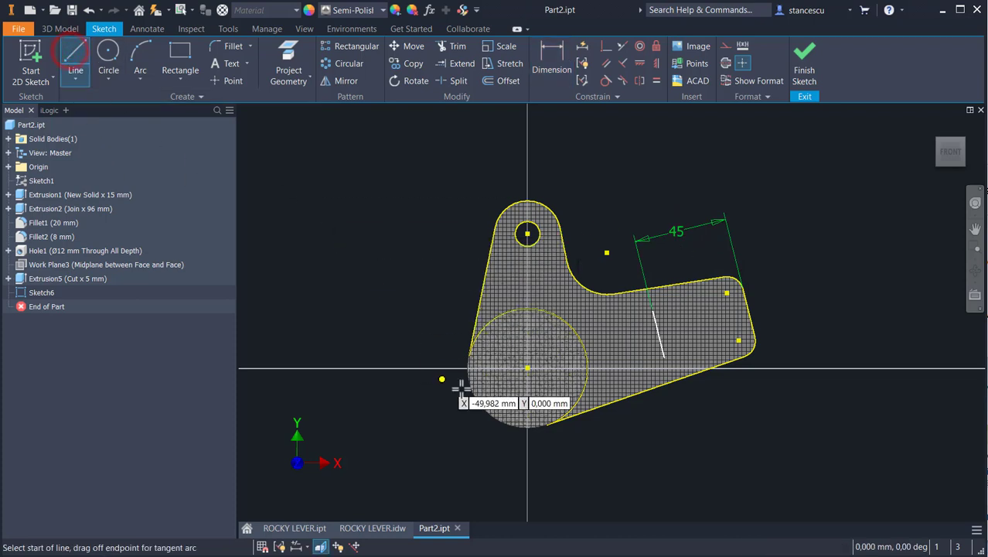
left_click(528, 367)
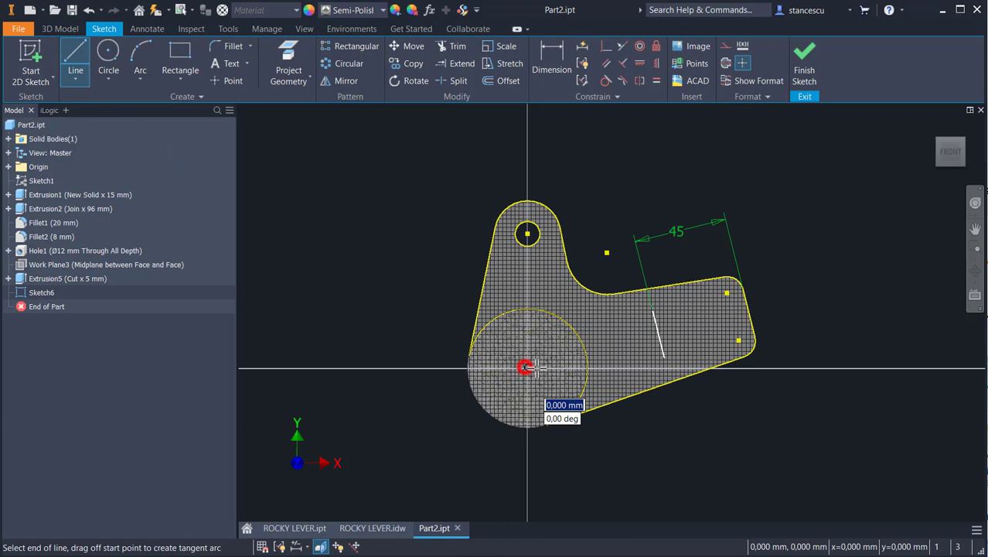
left_click(747, 311)
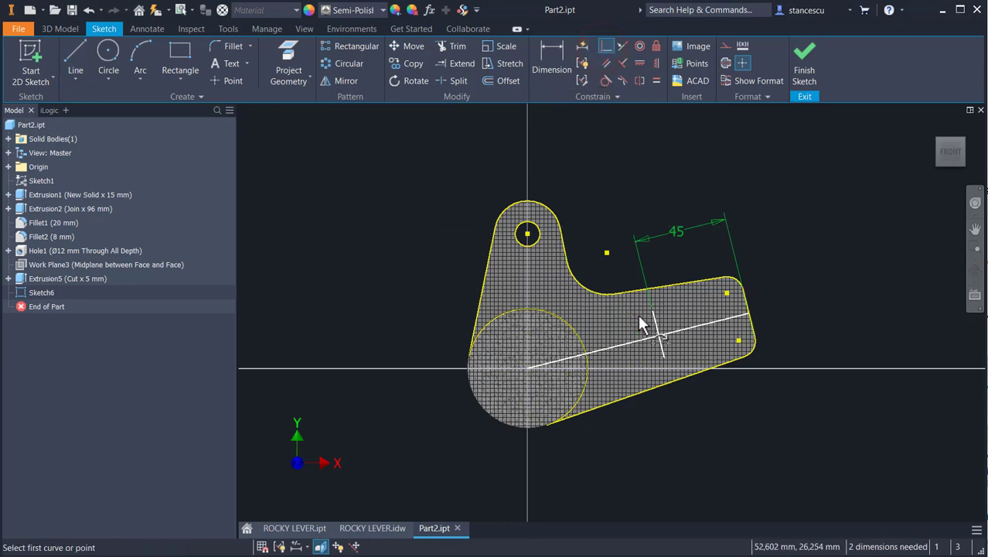
left_click(658, 334)
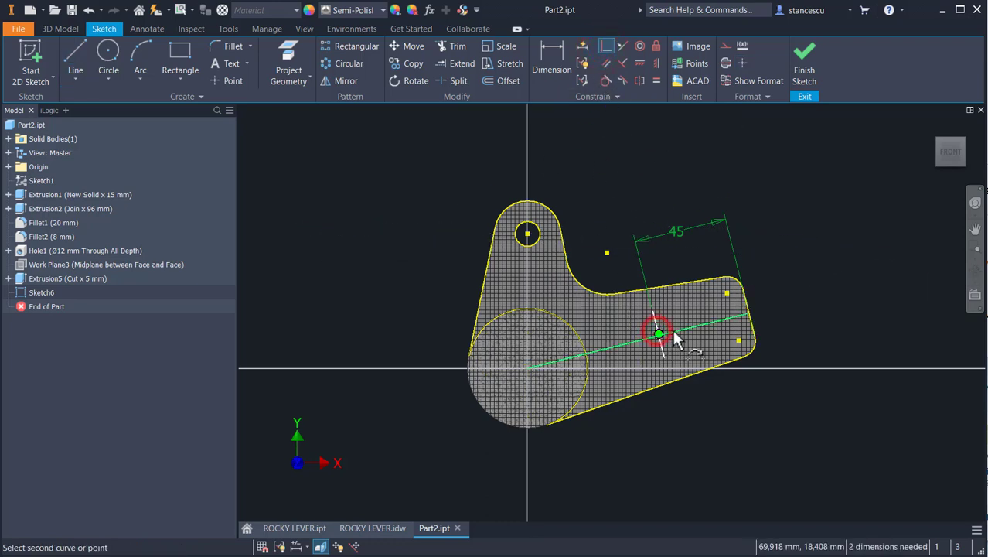
left_click(673, 331)
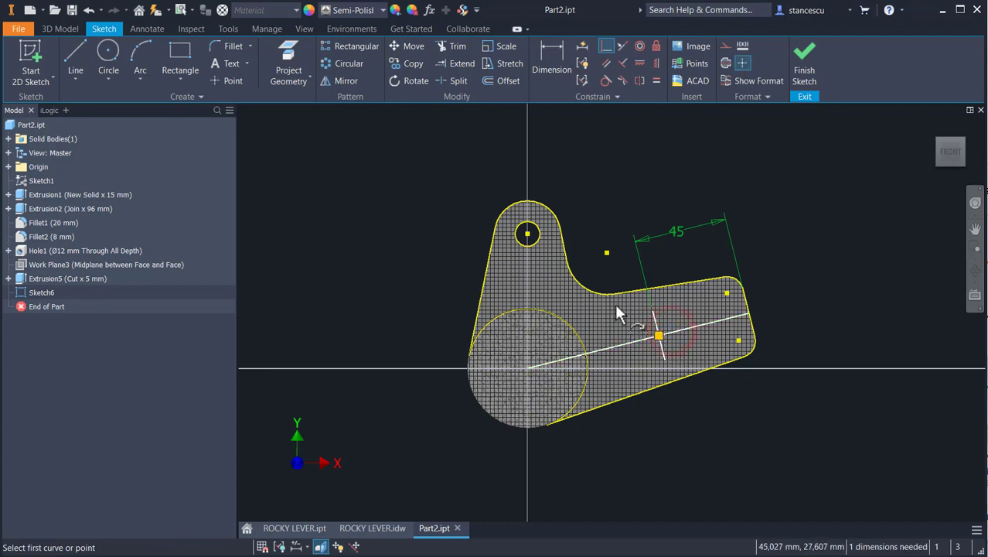
- Dimension the short line's length at 30 mm
left_click(540, 48)
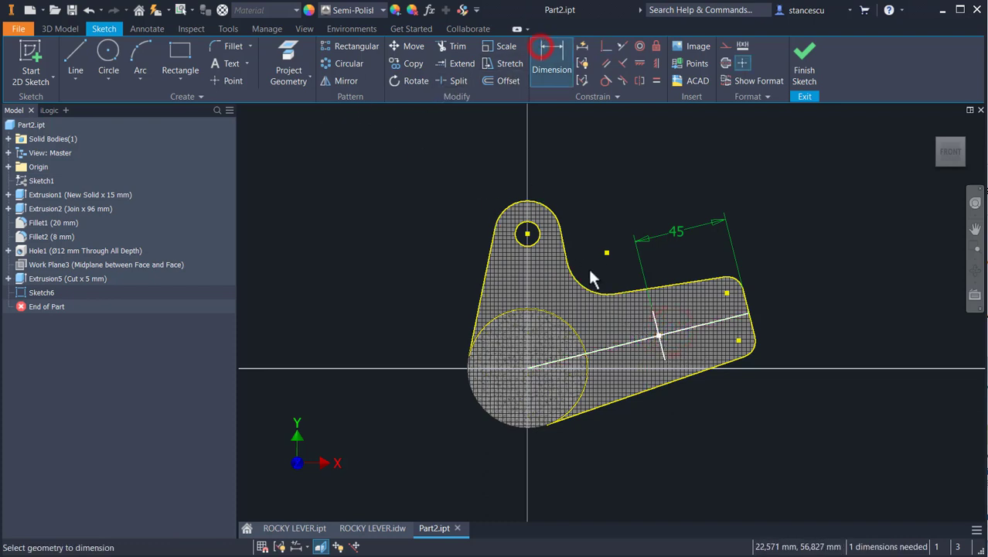
left_click(651, 320)
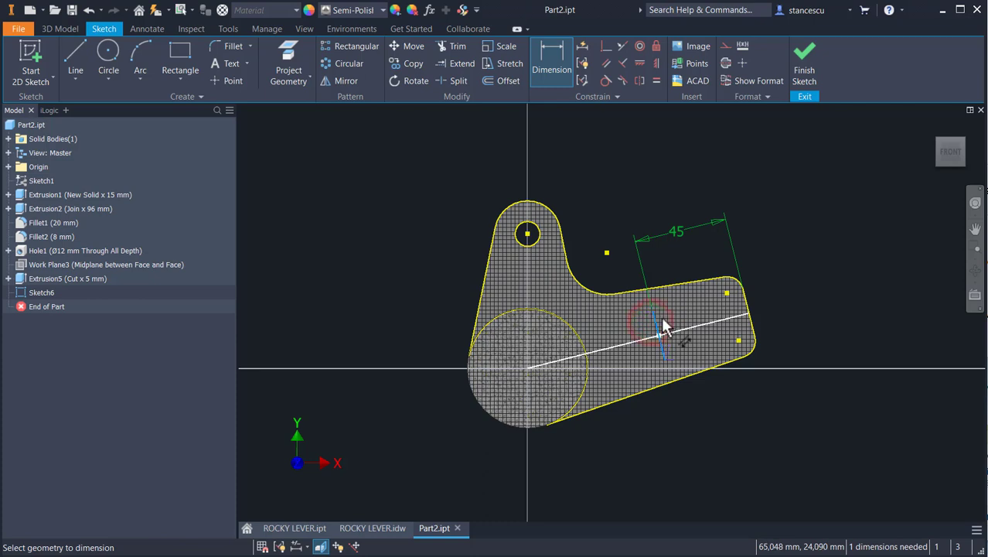
left_click(659, 320)
left_click(789, 288)
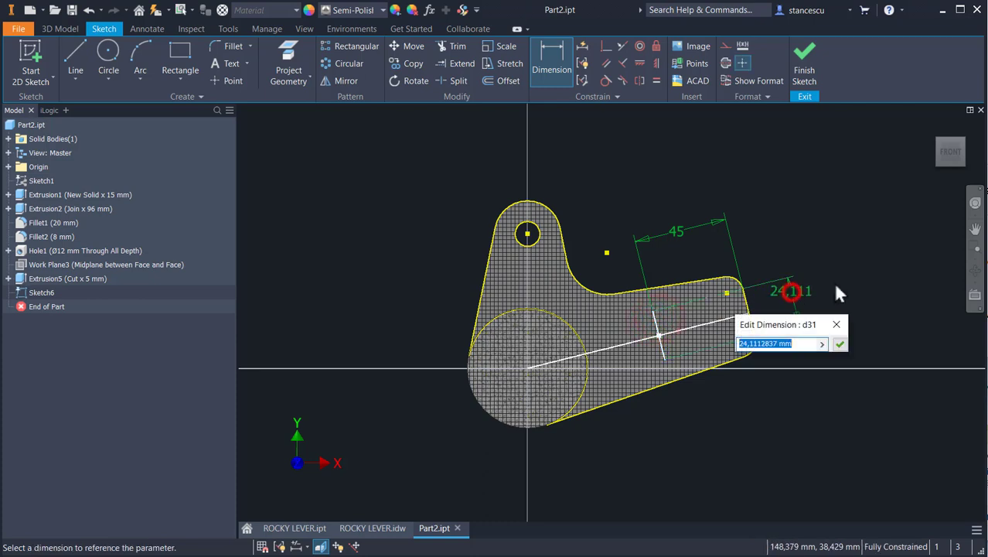
type("30")
key("Return")
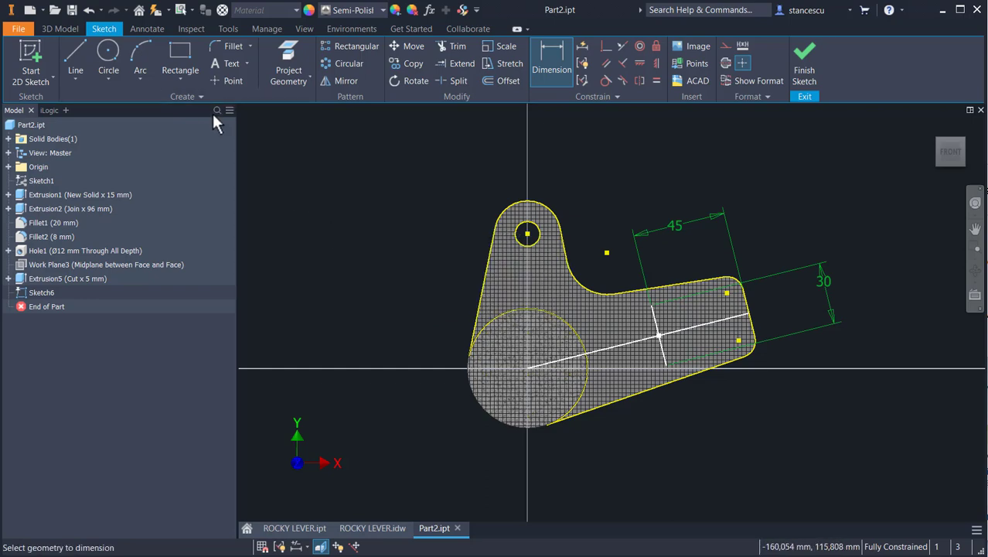
- Place centre points on both ends of the 30 mm line and on the centres of the arm's two end fillets
left_click(226, 81)
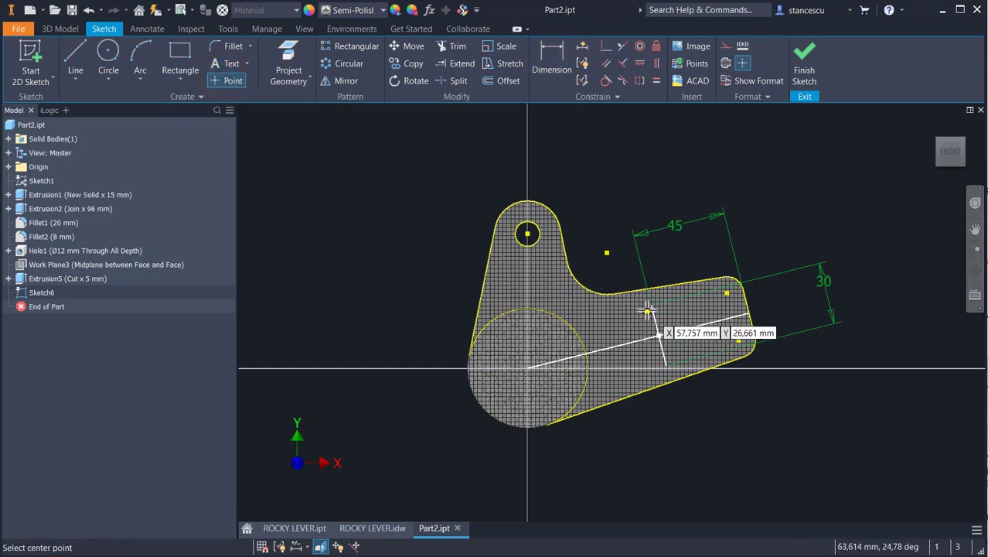
scroll(640, 310, "up", 4)
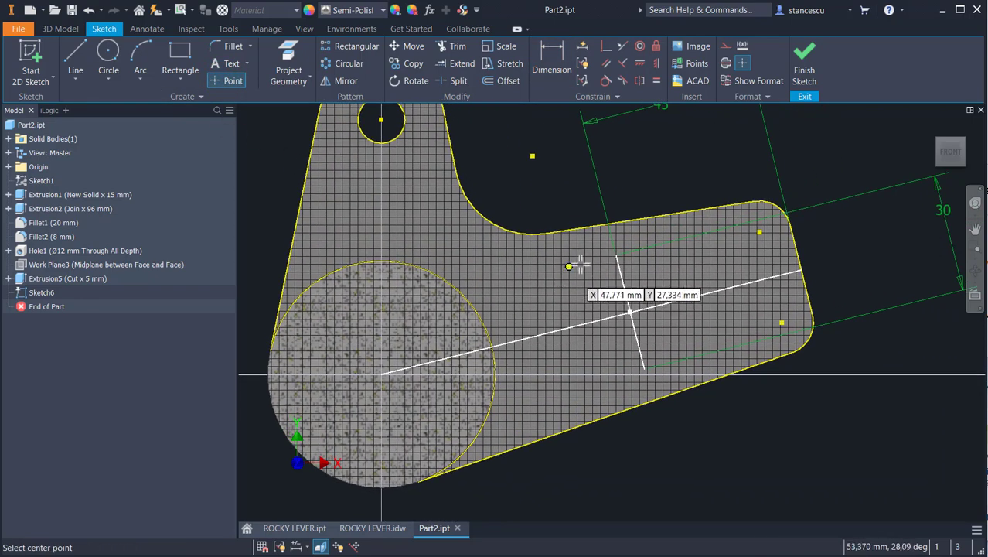
left_click(616, 255)
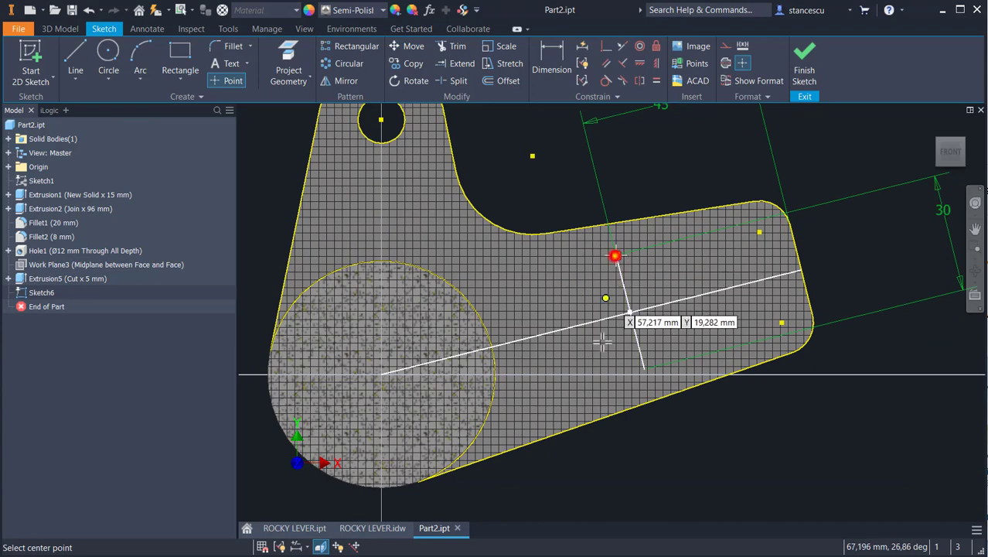
left_click(642, 369)
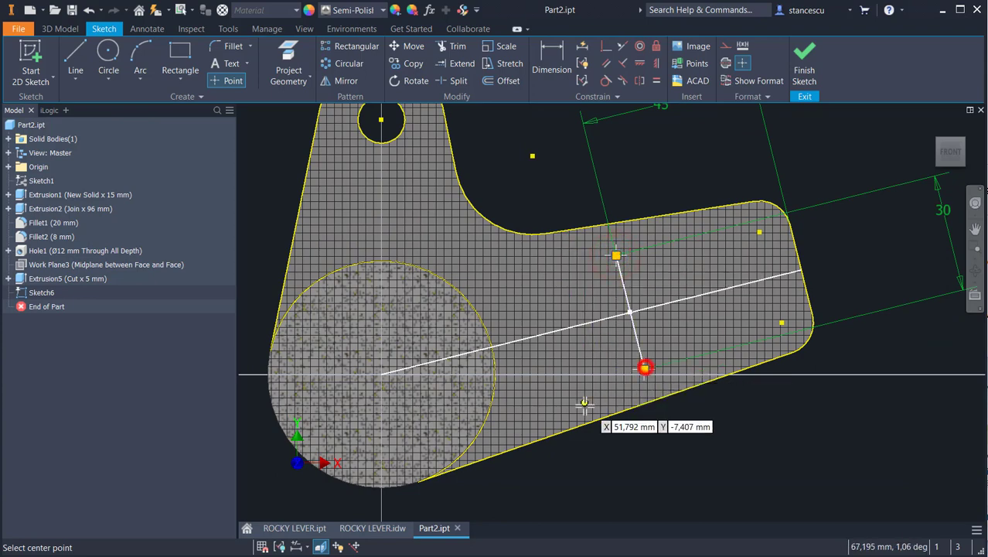
left_click(759, 230)
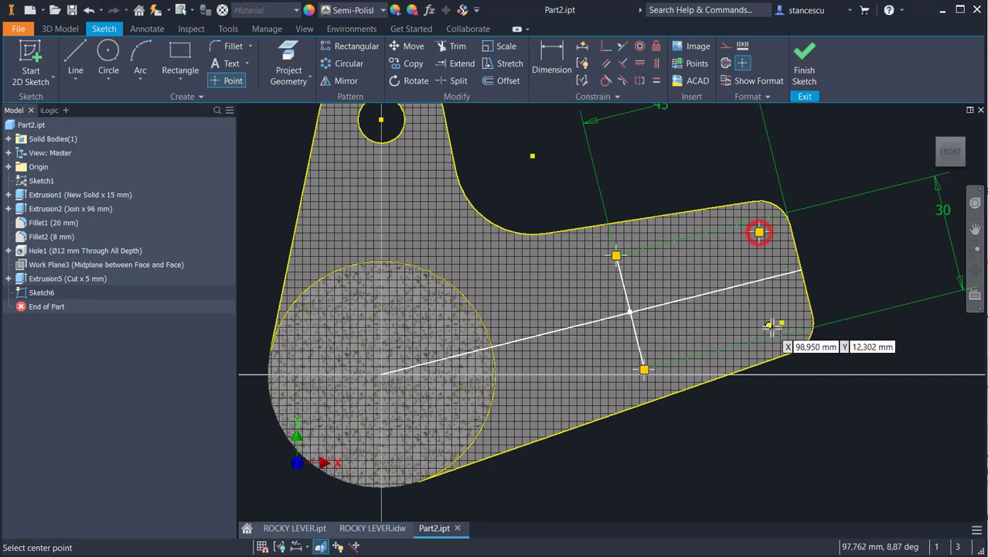
left_click(781, 323)
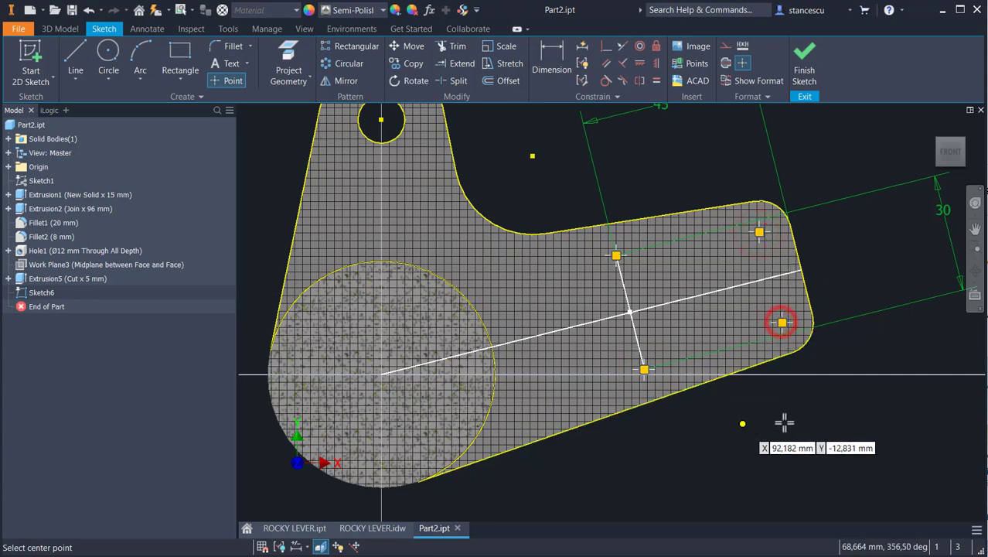
key("Escape")
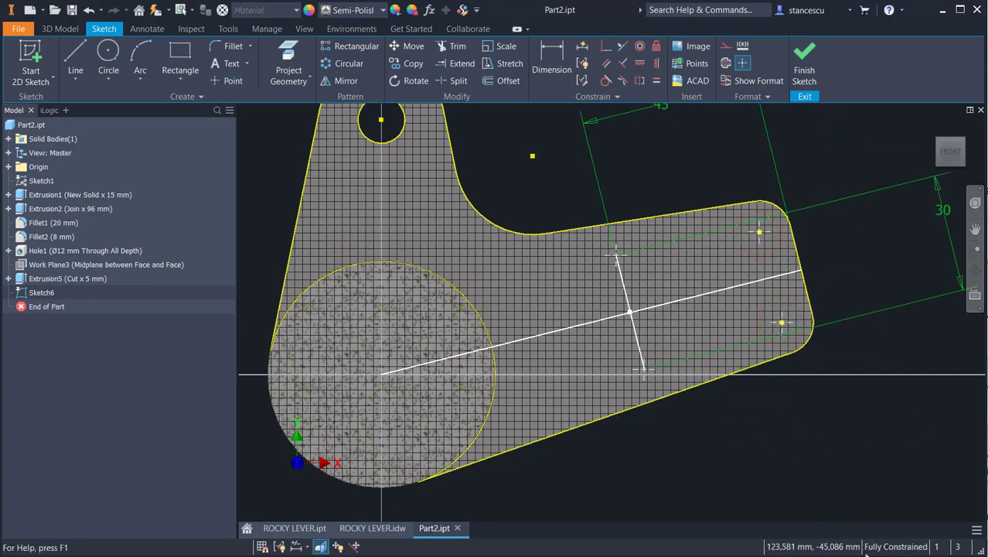
- Finish the sketch and create simple 6 mm Through All holes at the side arm's four centre points
left_click(806, 63)
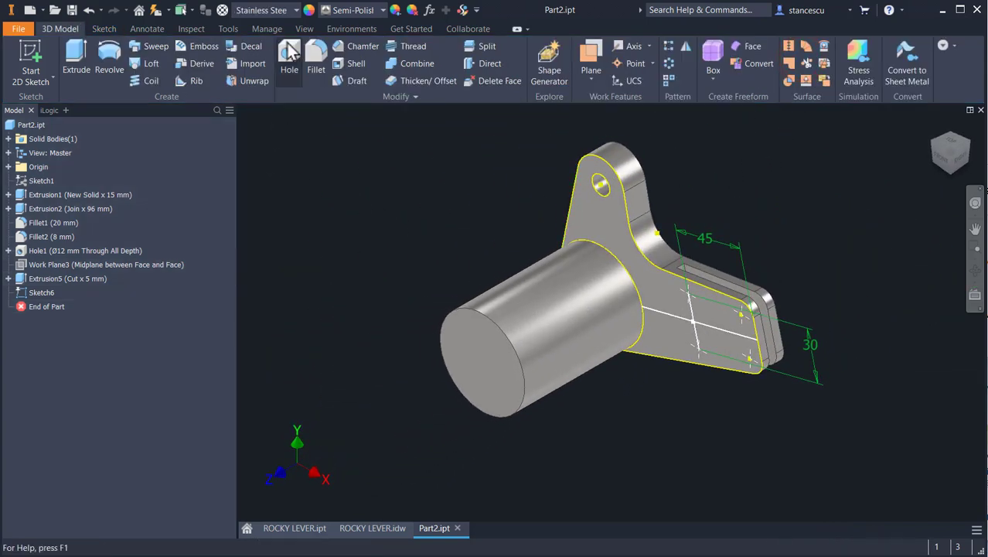
left_click(286, 81)
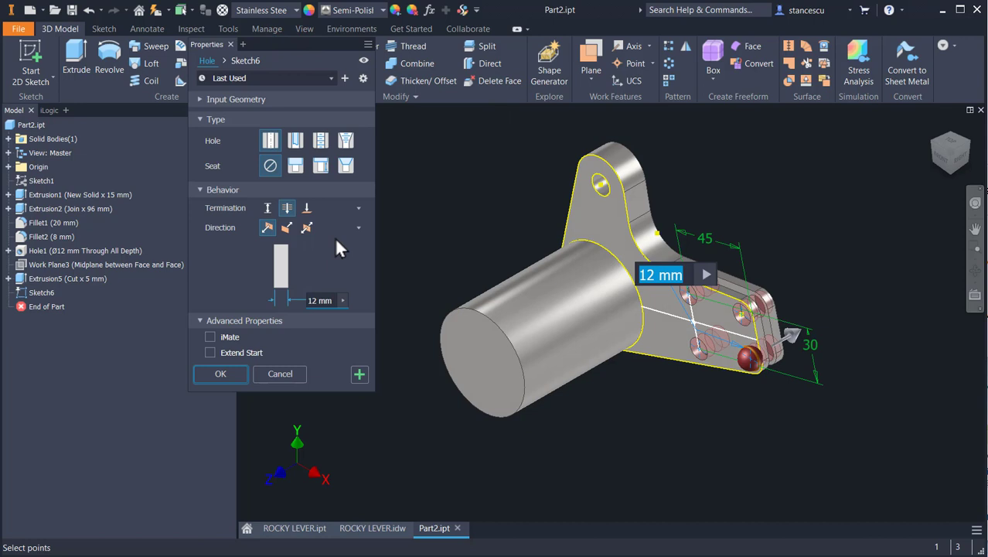
type("6")
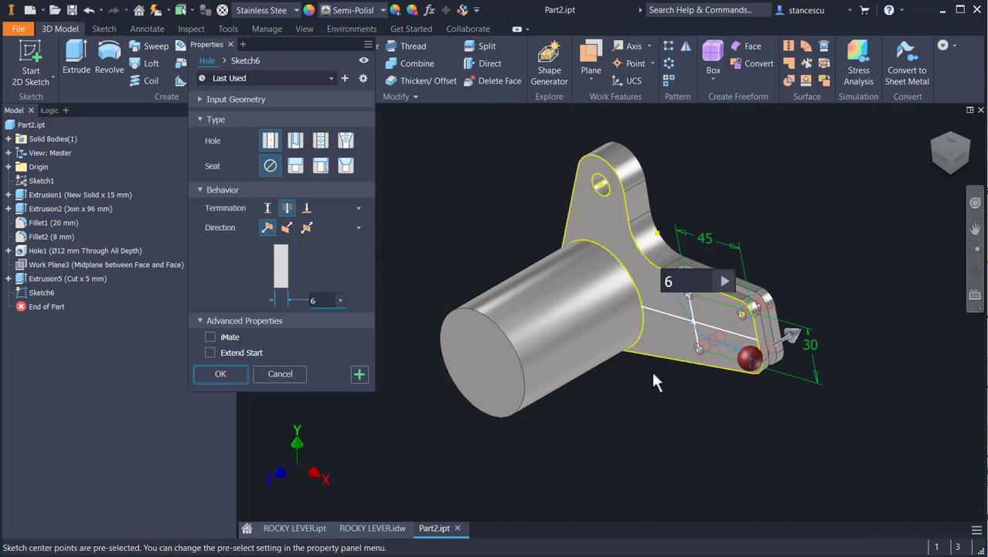
middle_click_drag(707, 399, 715, 446)
scroll(712, 386, "down", 3)
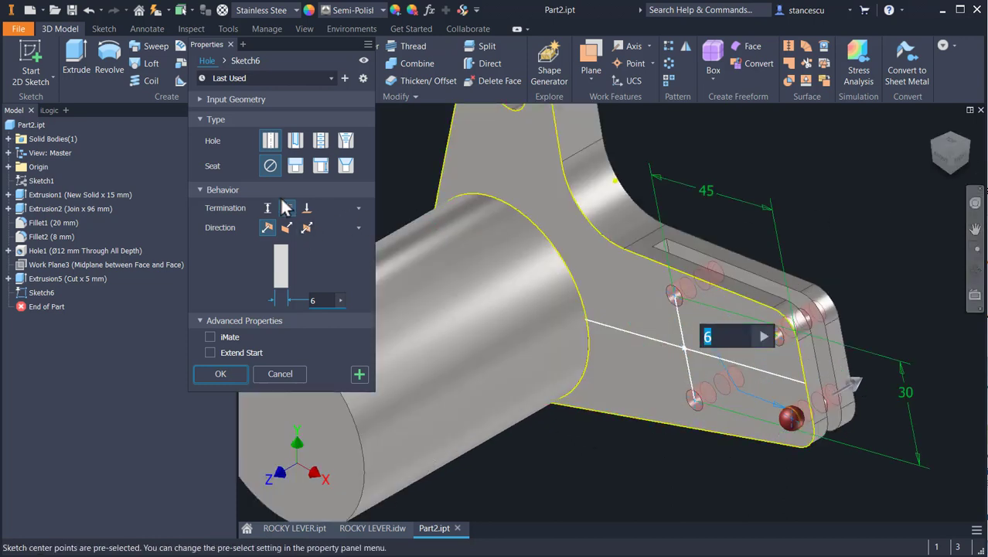
left_click(227, 374)
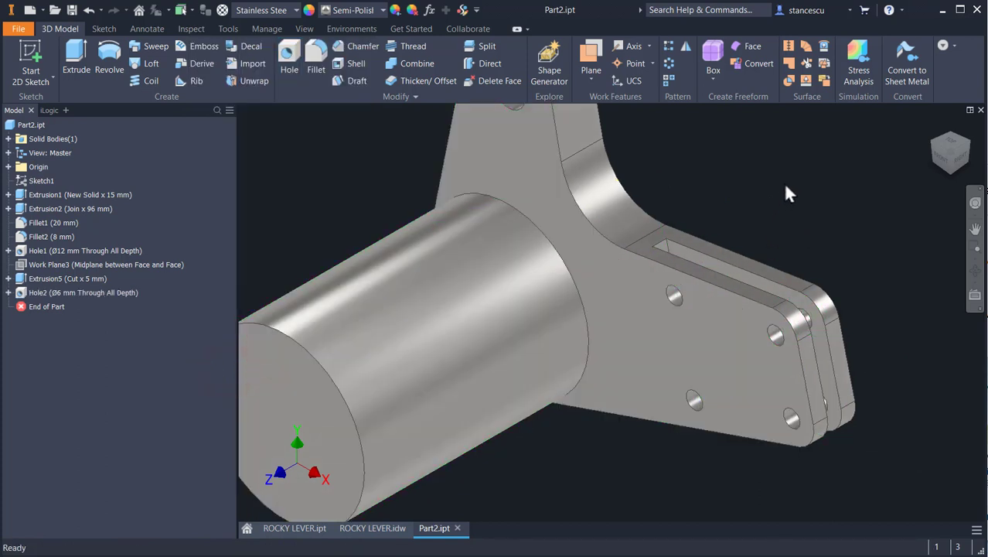
- Share the 6 mm holes' sketch and reopen it for editing with the graphics sliced
left_click(7, 293)
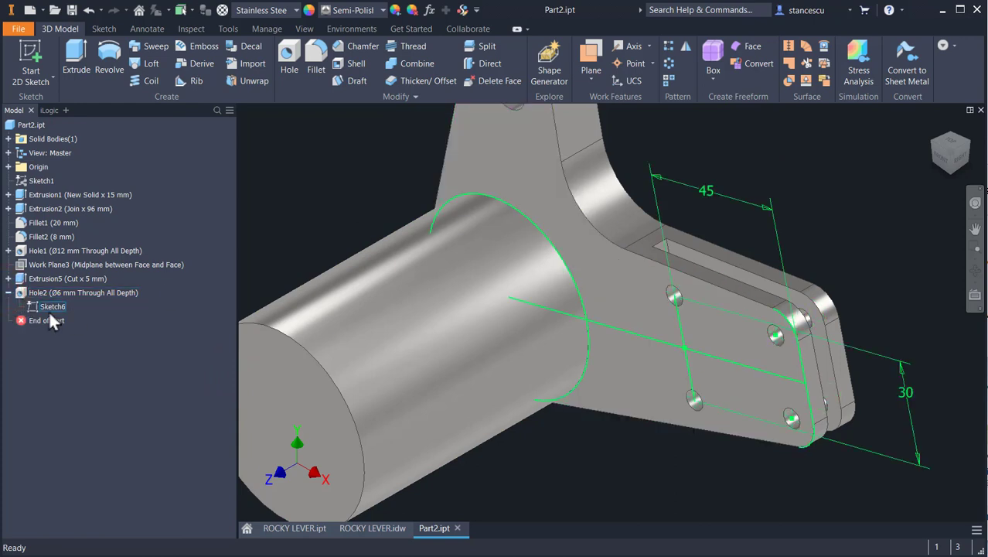
right_click(34, 305)
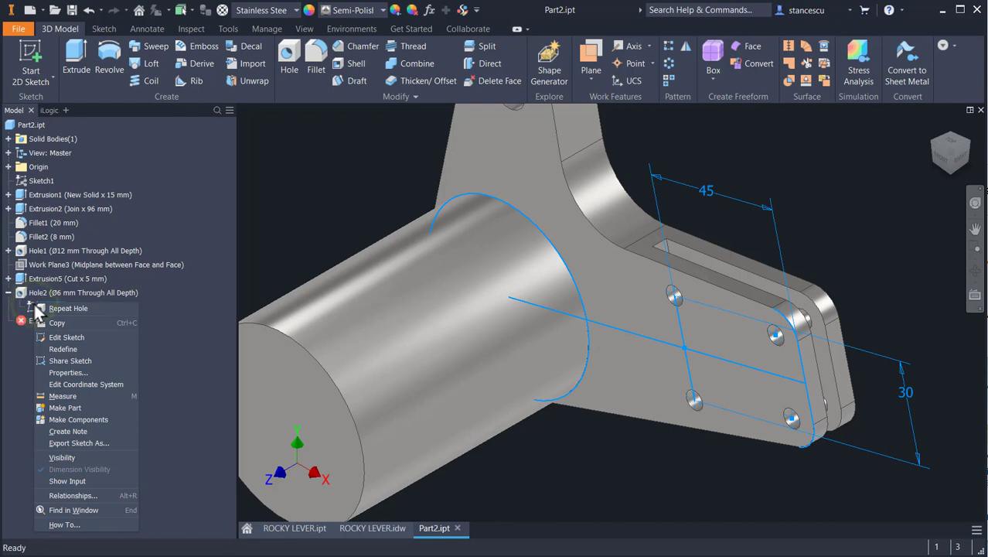
left_click(76, 360)
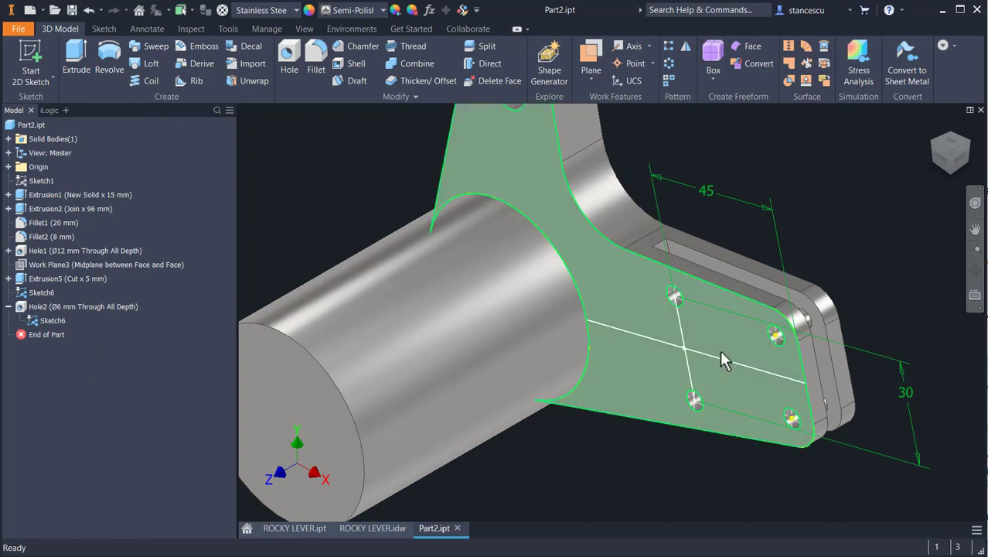
left_click(32, 322)
double_click(32, 323)
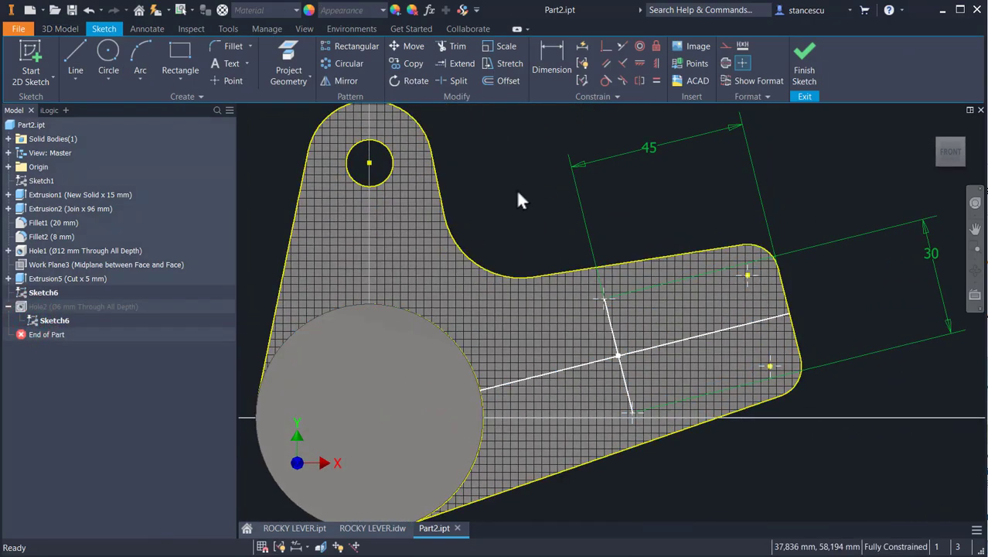
key("F7")
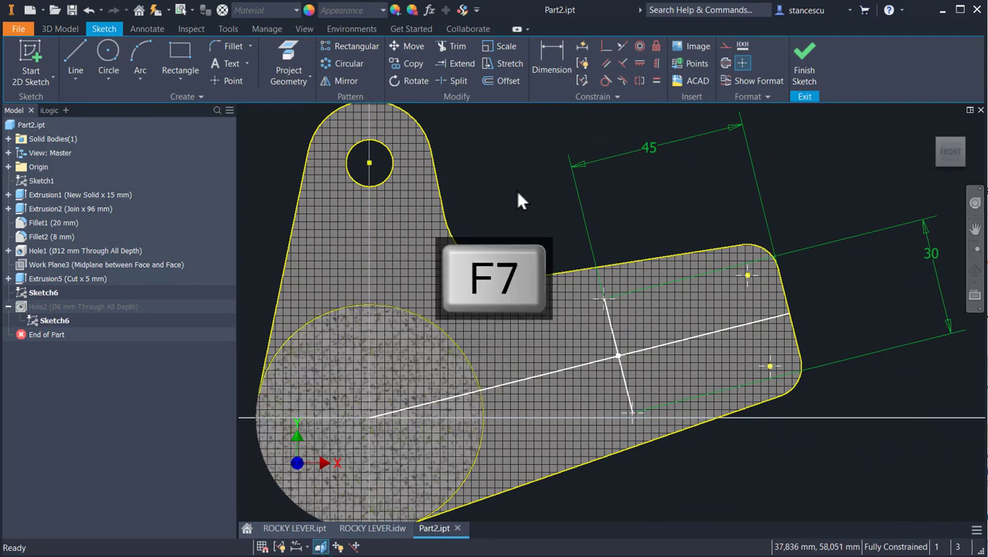
- Place a centre point on the side arm's centre line, between the short cross line and the arm's end
left_click(226, 81)
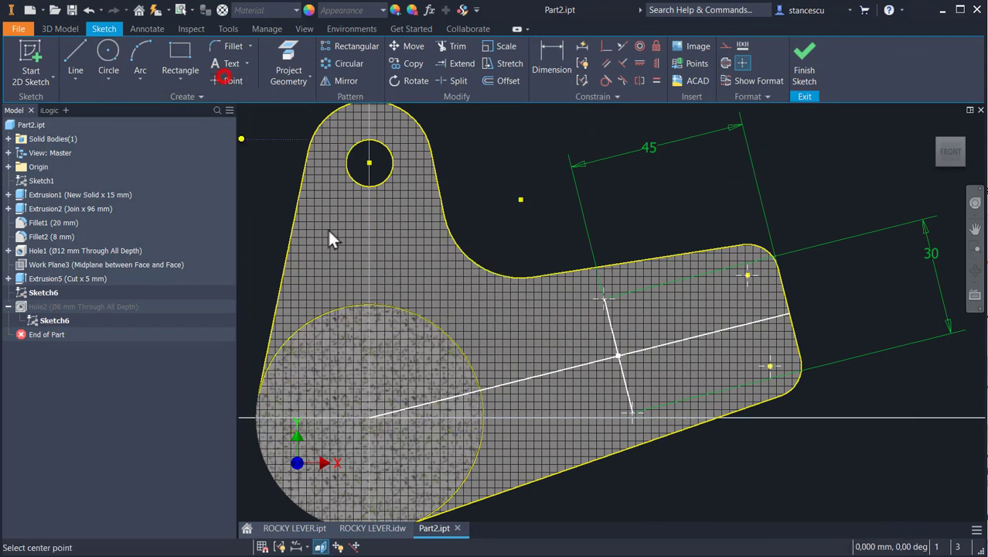
left_click(668, 341)
middle_click_drag(554, 281, 558, 224)
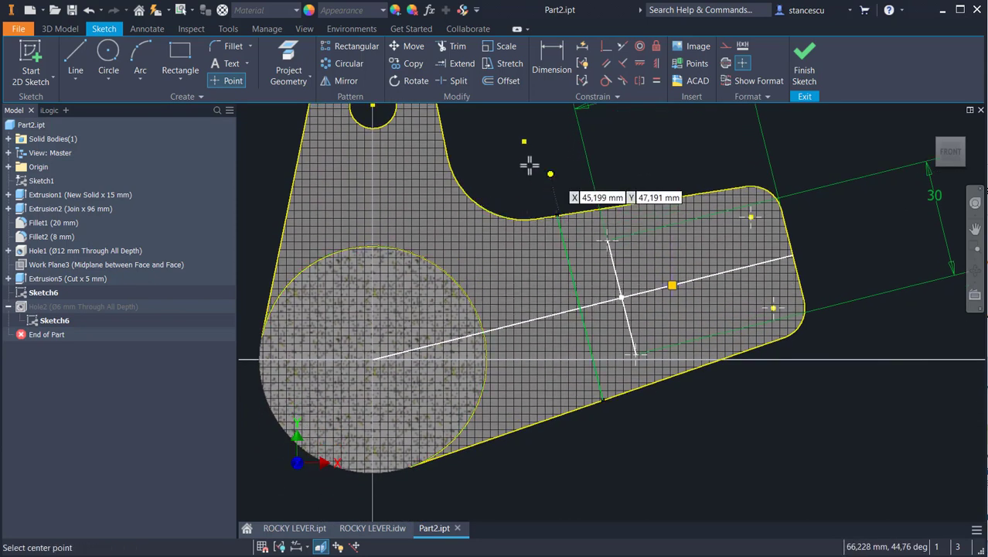
- Dimension the new centre point at 85 mm from the cylinder's centre, aligned with the arm's centre line
left_click(560, 63)
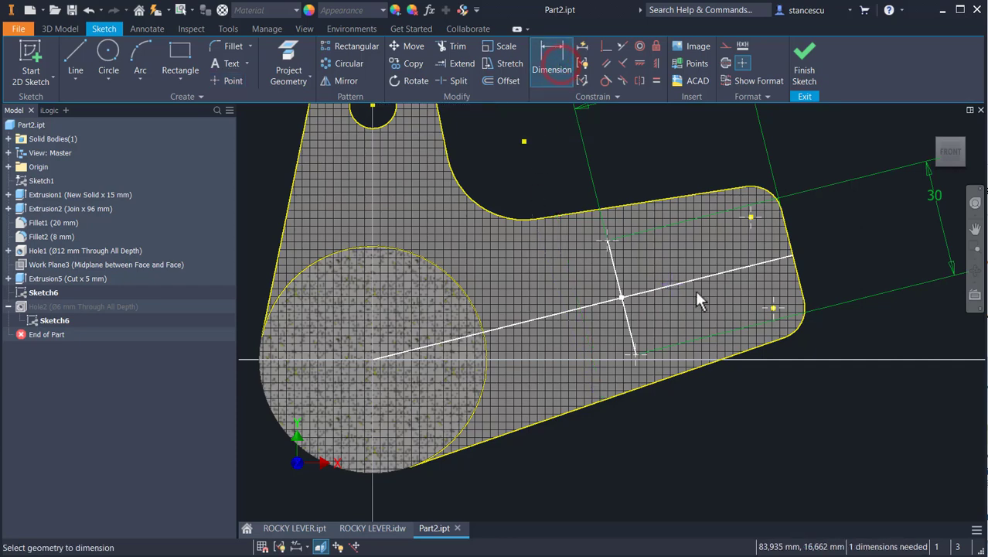
left_click(664, 285)
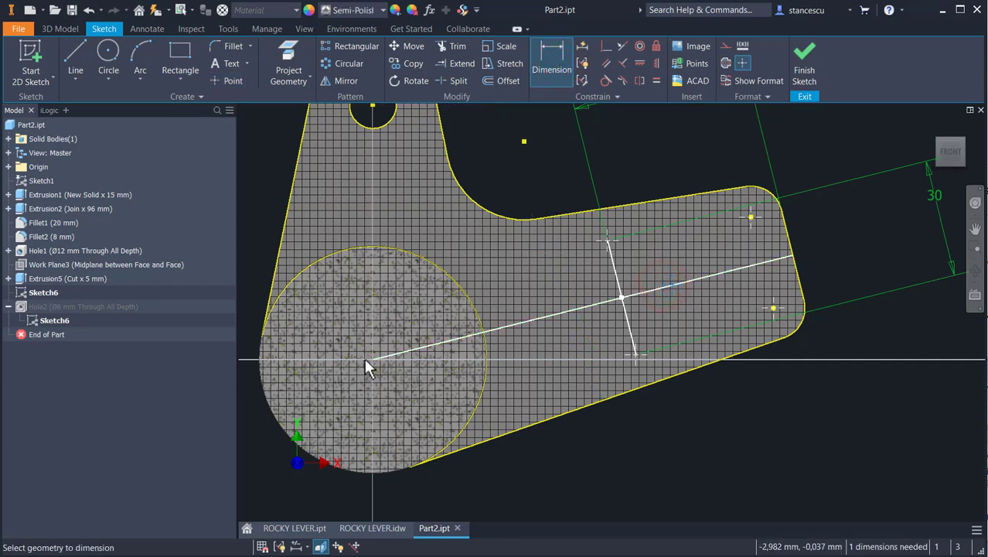
left_click(372, 359)
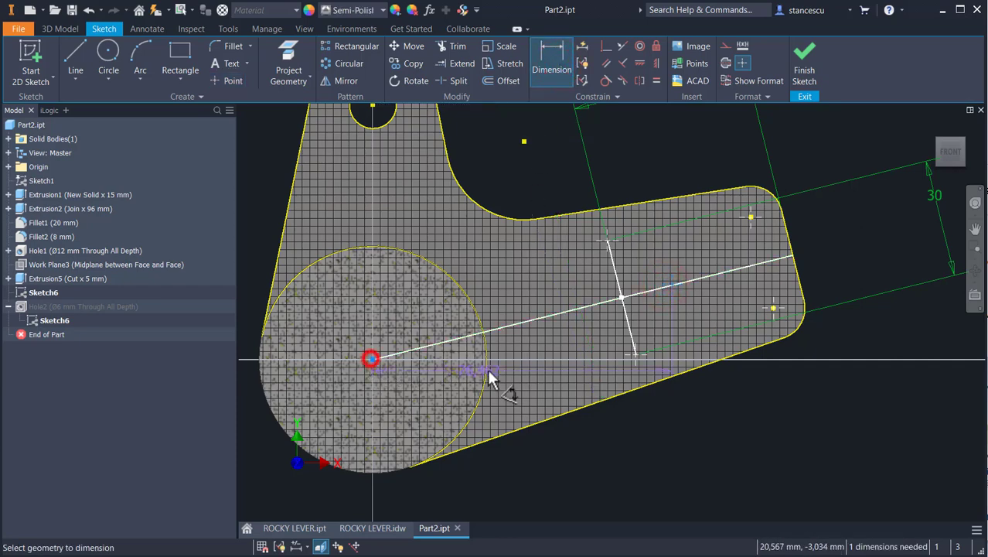
left_click(529, 343)
left_click(601, 462)
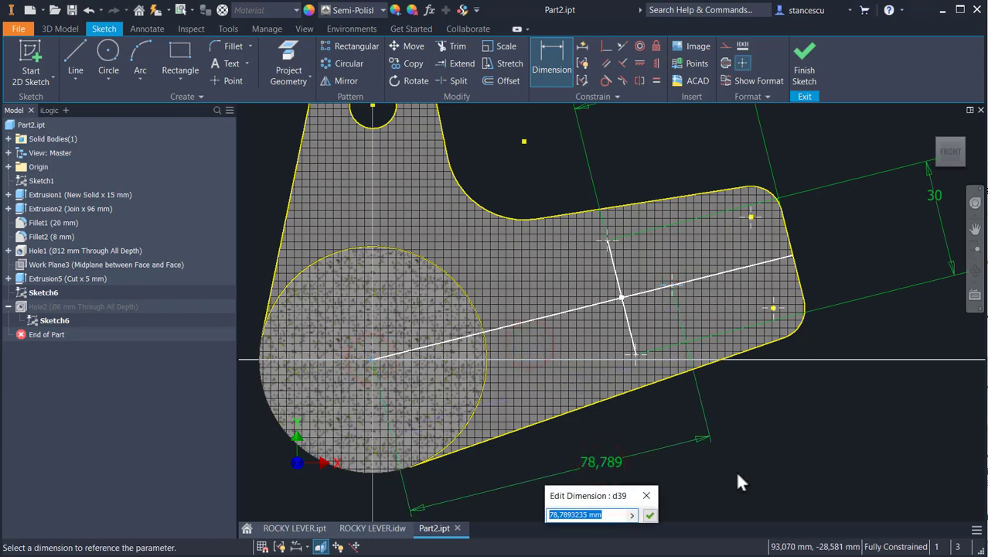
type("85")
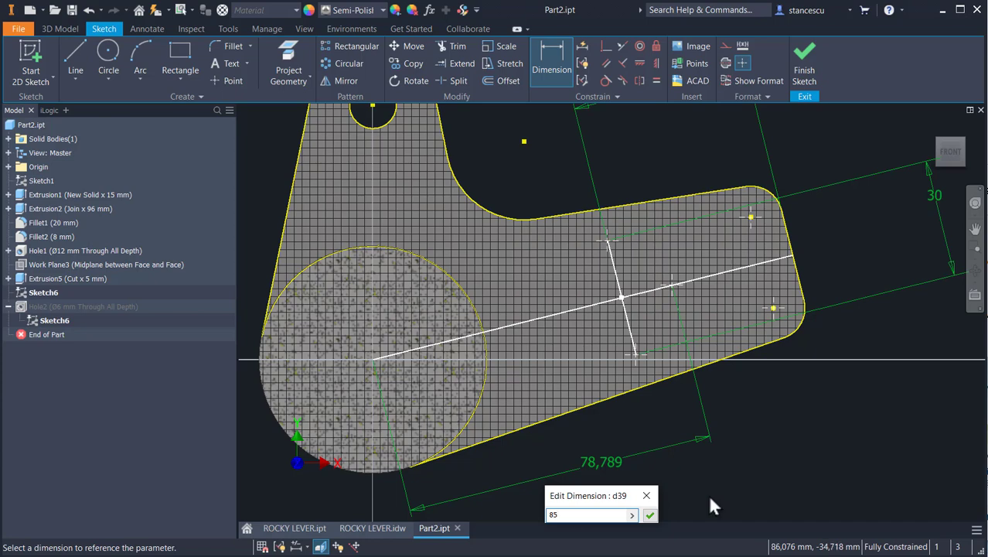
key("Return")
- Finish the sketch and create a simple 10 mm Through All hole at the arm's new centre point
left_click(804, 66)
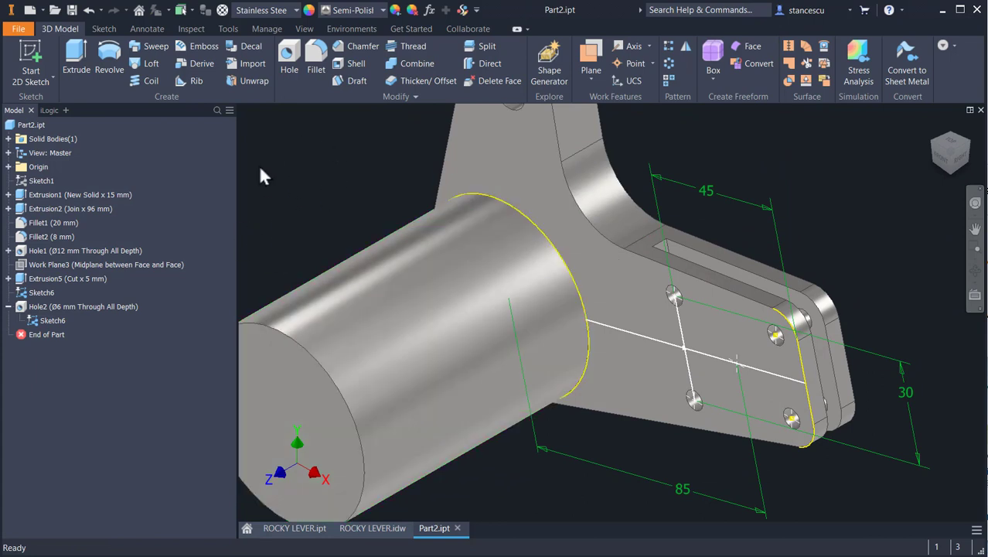
left_click(284, 62)
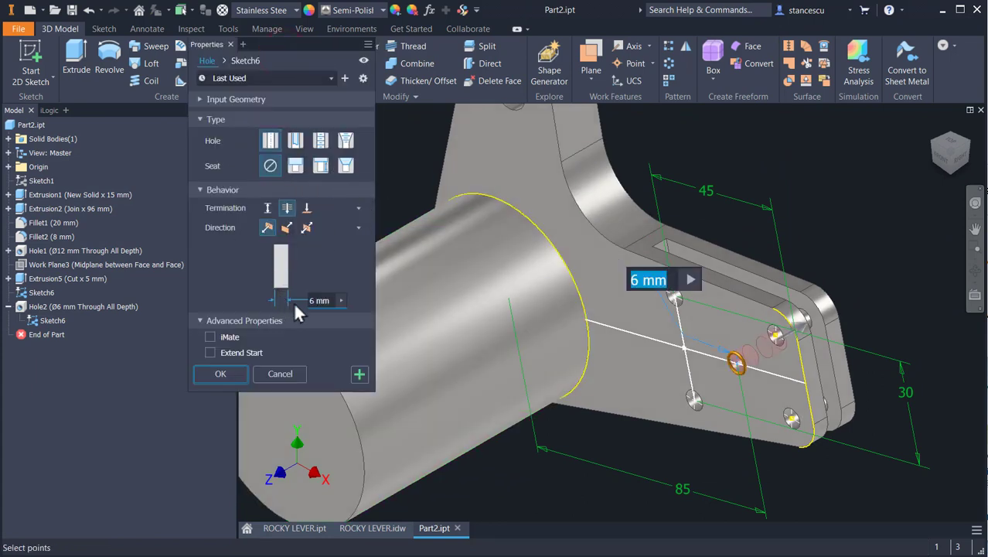
type("10")
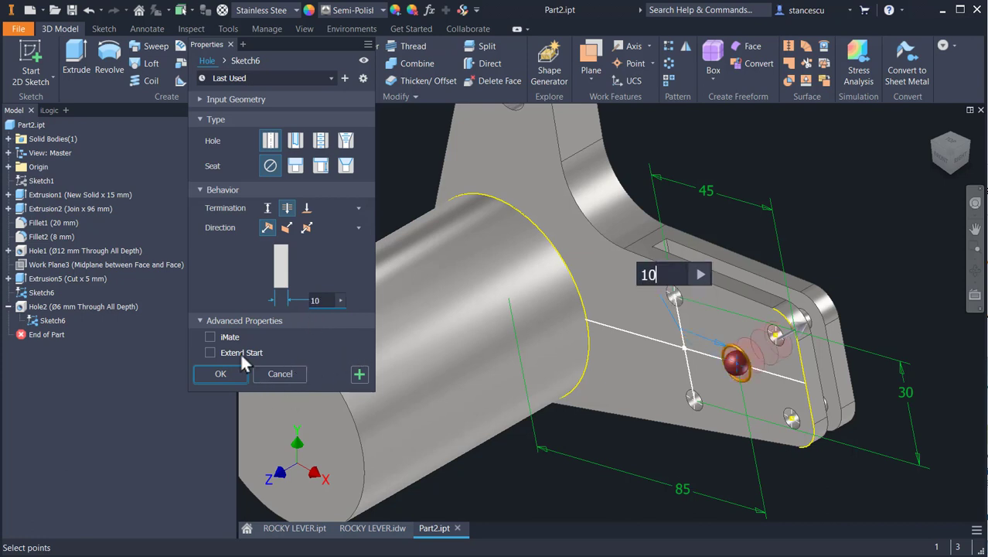
left_click(221, 373)
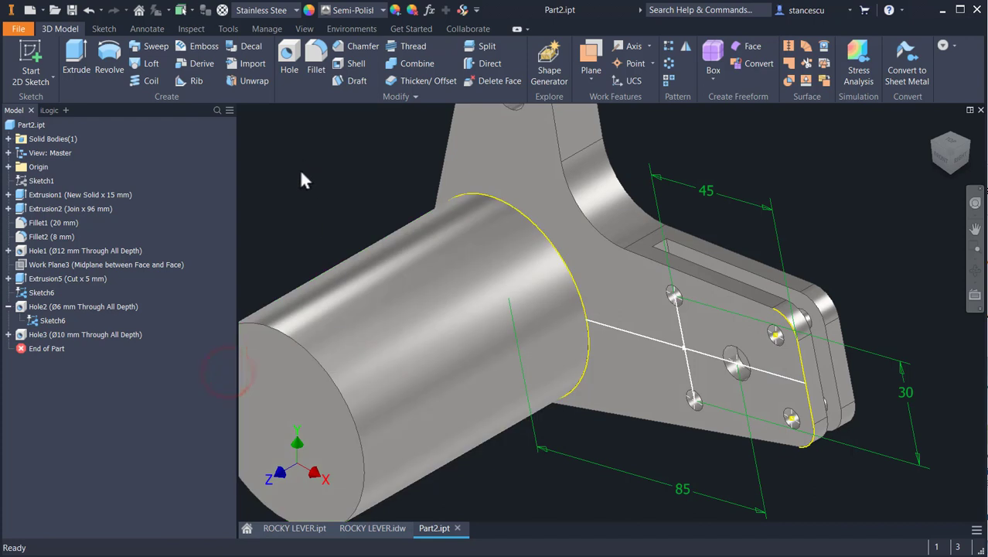
- Hide the shared hole sketch and return the part to its home view
right_click(33, 320)
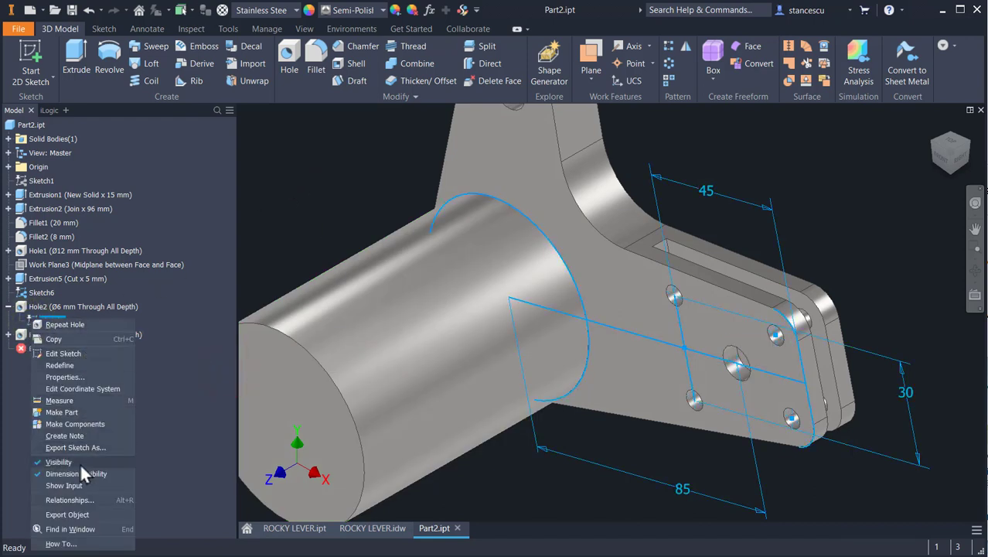
left_click(61, 462)
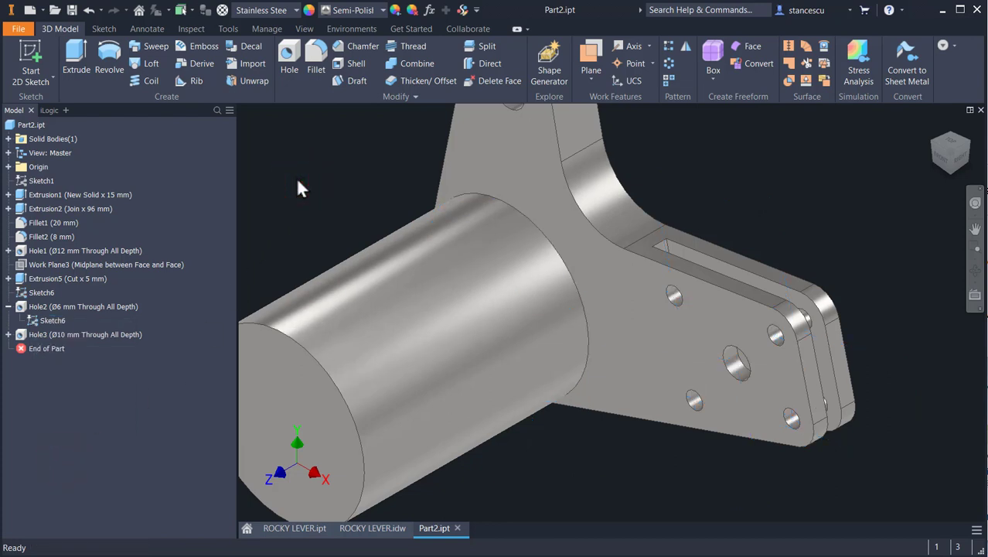
key("F6")
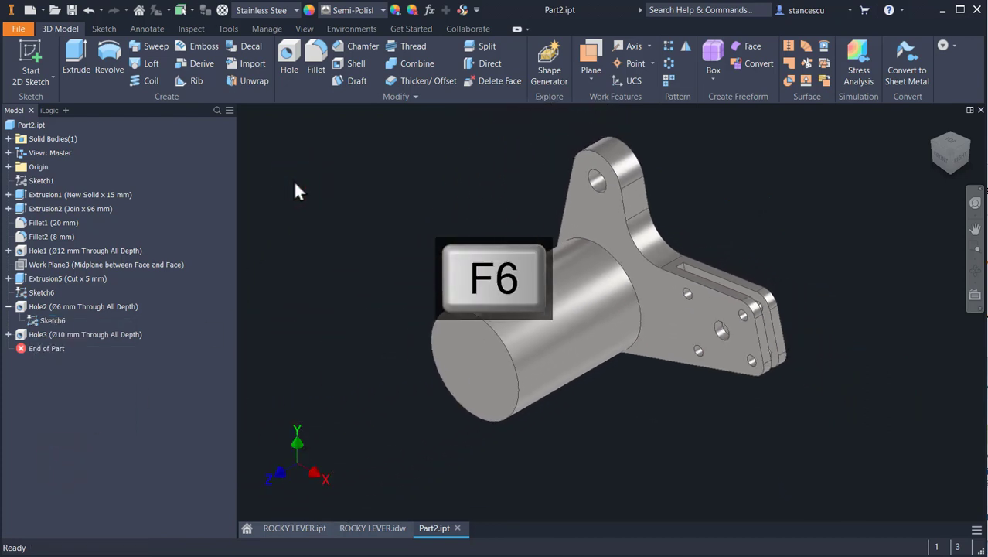
left_click(391, 194)
- Switch to the ROCKY LEVER.idw drawing and examine the second arm's dimensions in sections C-C and E-E and the isometric views
left_click(373, 527)
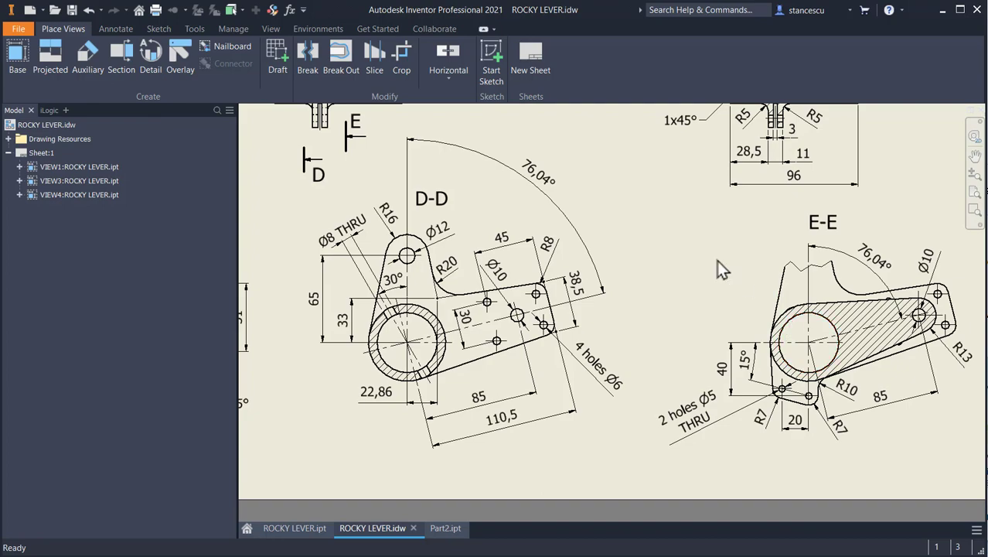
mouse_move(717, 259)
middle_mouse_down()
mouse_move(739, 291)
mouse_move(592, 352)
mouse_move(727, 190)
middle_mouse_up()
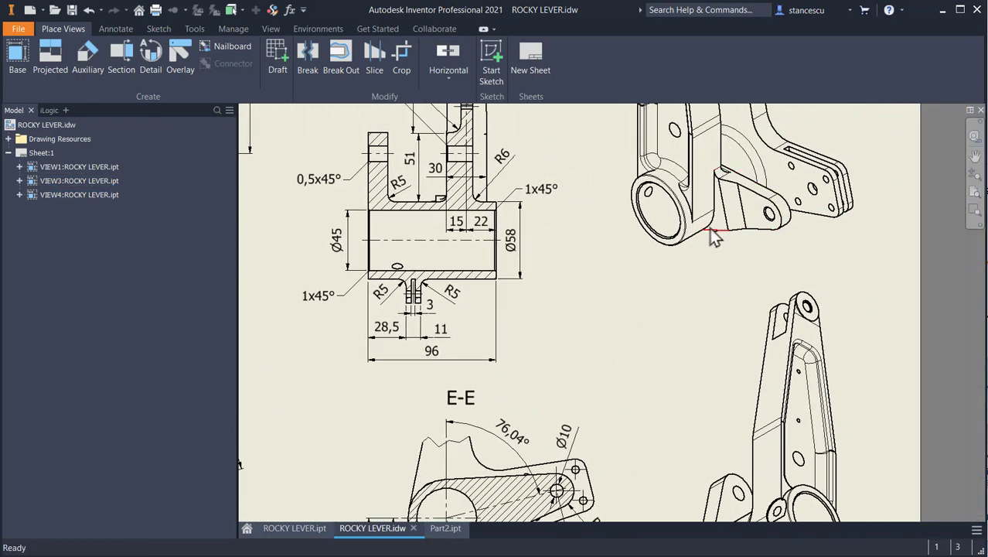
middle_click_drag(725, 309, 709, 171)
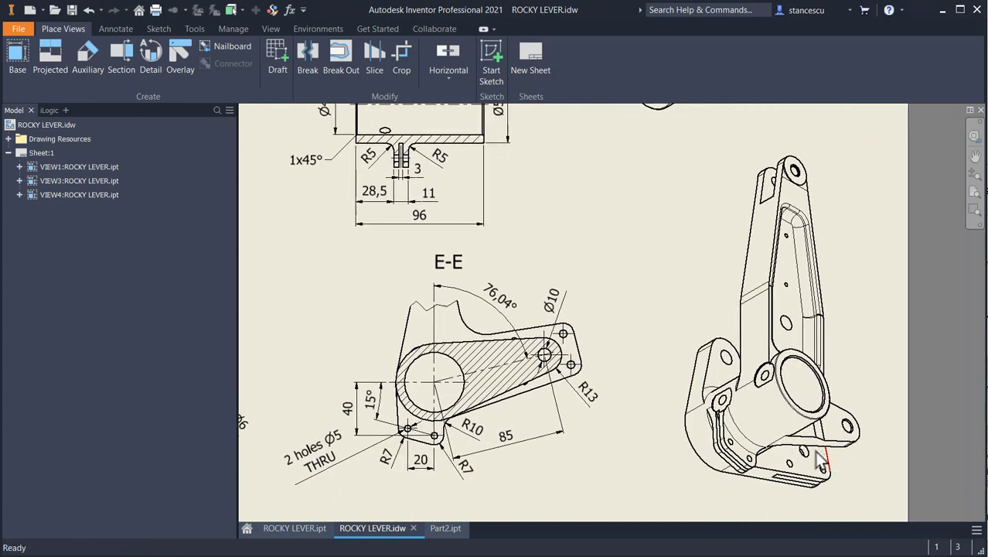
mouse_move(675, 295)
middle_mouse_down()
mouse_move(717, 271)
mouse_move(778, 388)
mouse_move(936, 390)
middle_mouse_up()
mouse_move(750, 398)
middle_mouse_down()
mouse_move(871, 323)
mouse_move(953, 198)
middle_mouse_up()
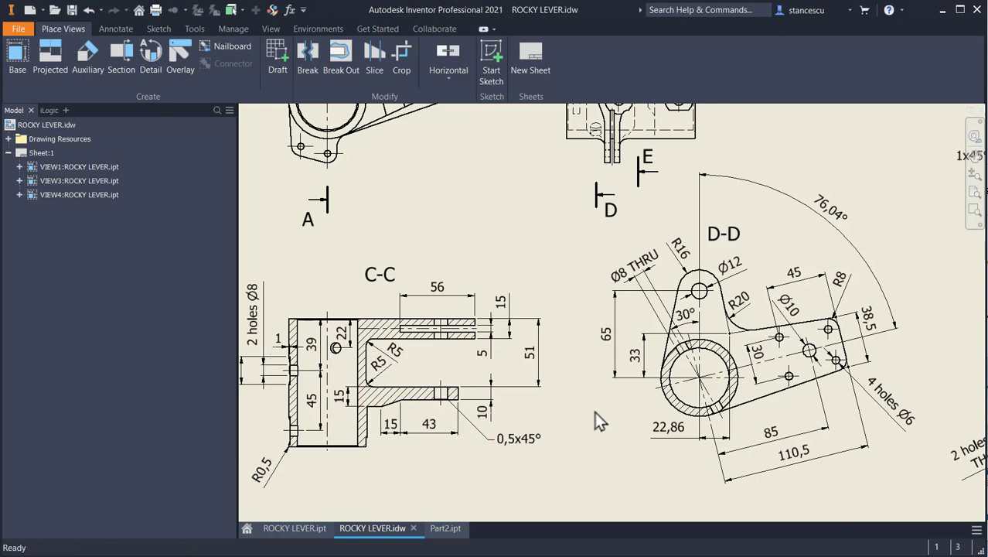
middle_click_drag(595, 421, 257, 422)
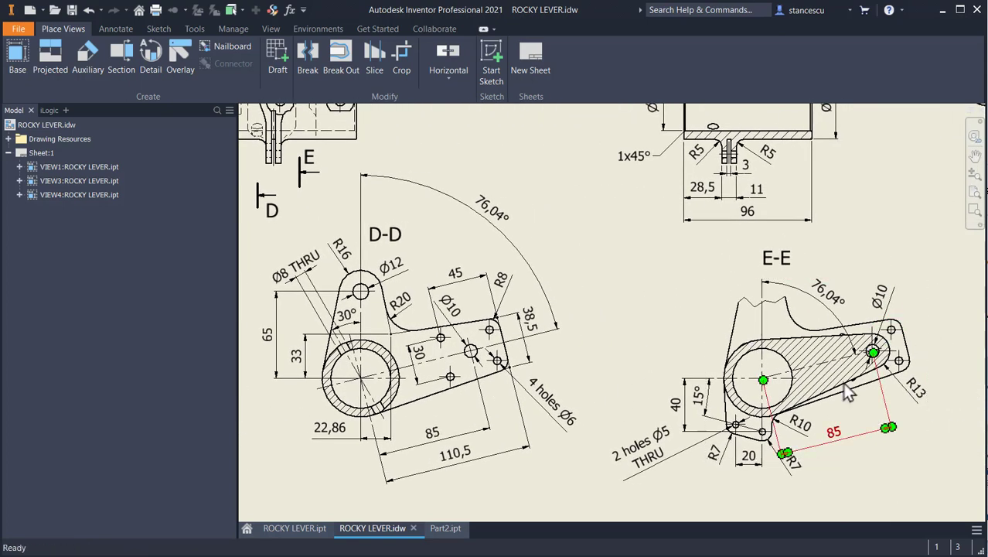
- Switch back to Part2.ipt and create a work plane offset -51 mm from the plate's flat face opposite the cylinder
left_click(445, 528)
middle_click_drag(833, 410, 740, 263, "shift")
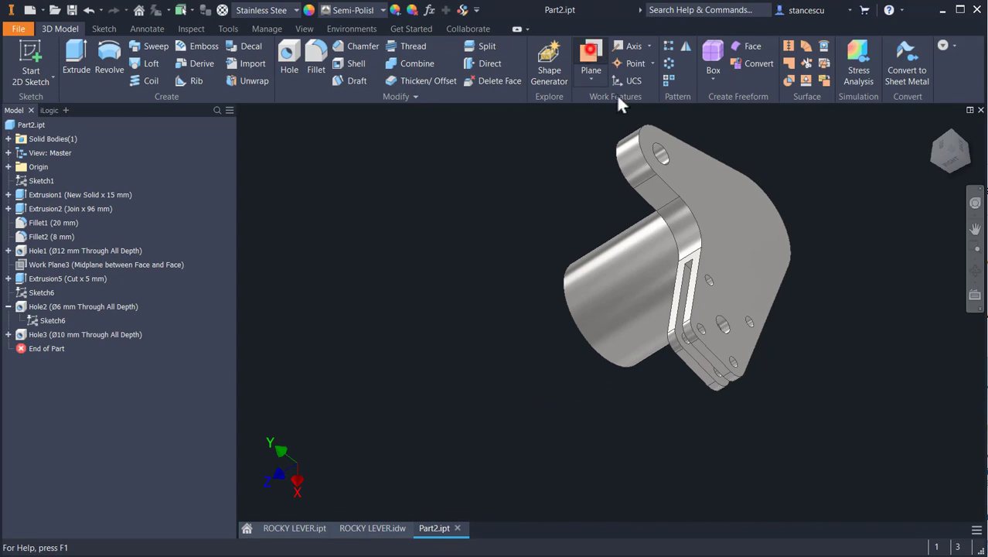
left_click(590, 55)
left_click(714, 233)
left_click_drag(714, 234, 648, 259)
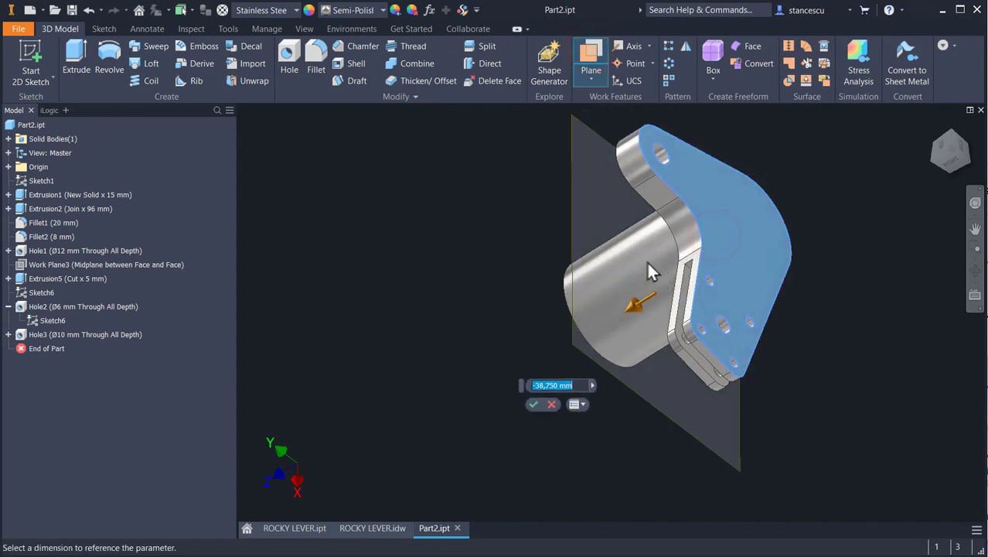
key("BackSpace")
type("-5")
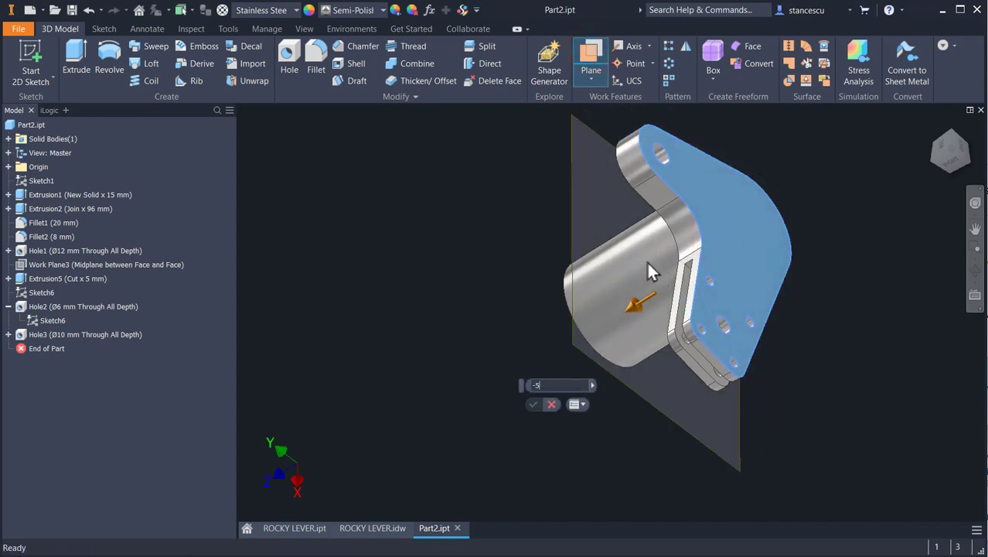
type("1")
key("Return")
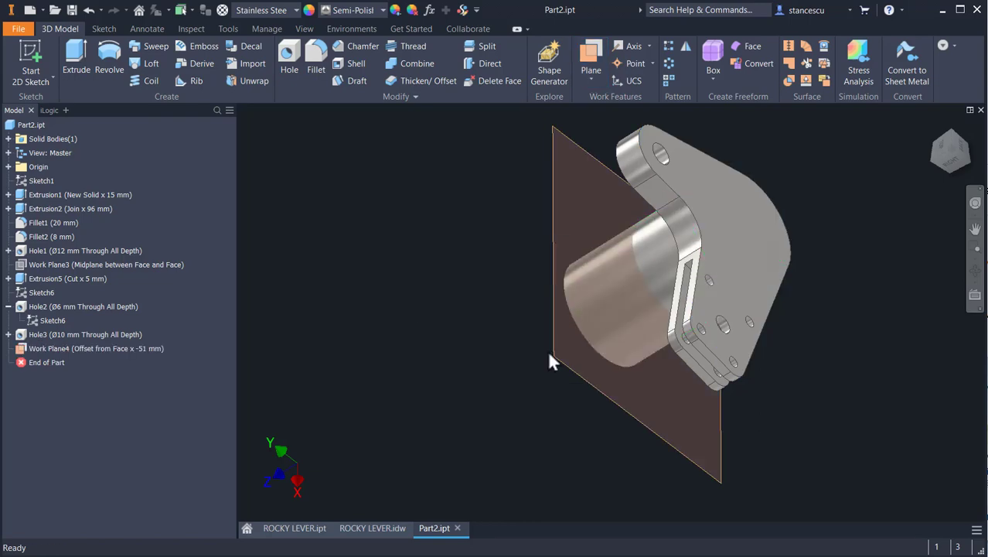
- Start a 2D sketch on the -51 mm offset work plane with the graphics sliced
middle_click_drag(533, 408, 635, 393, "shift")
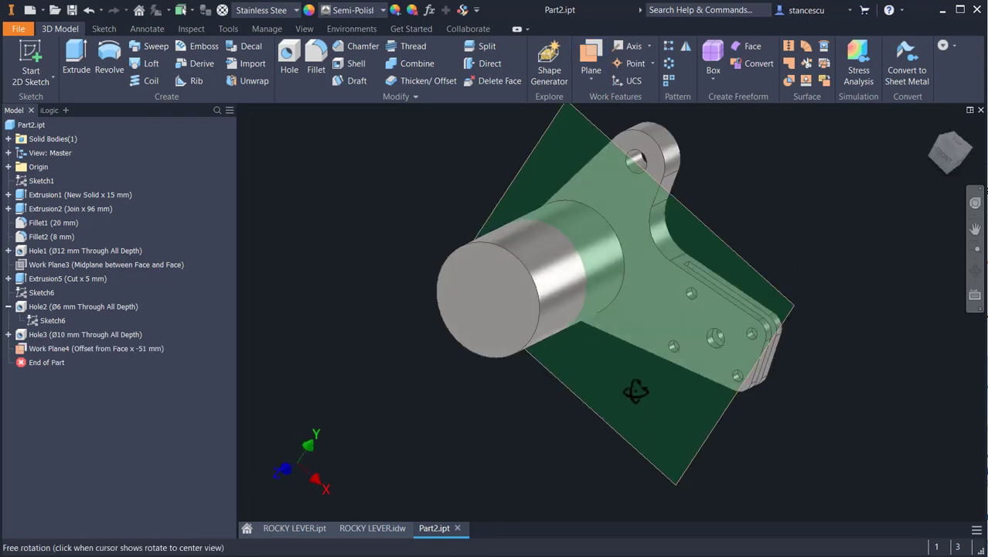
left_click(776, 292)
left_click(807, 270)
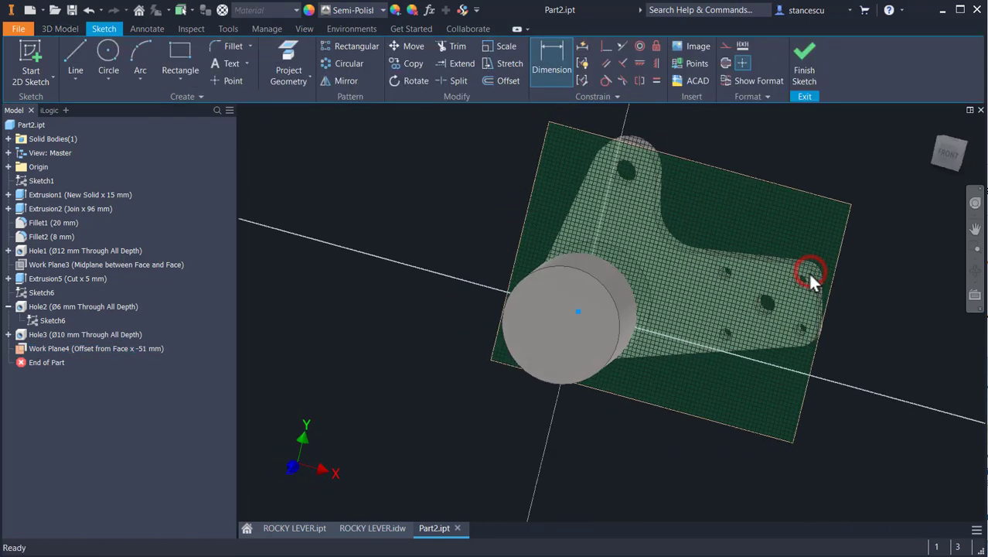
key("F7")
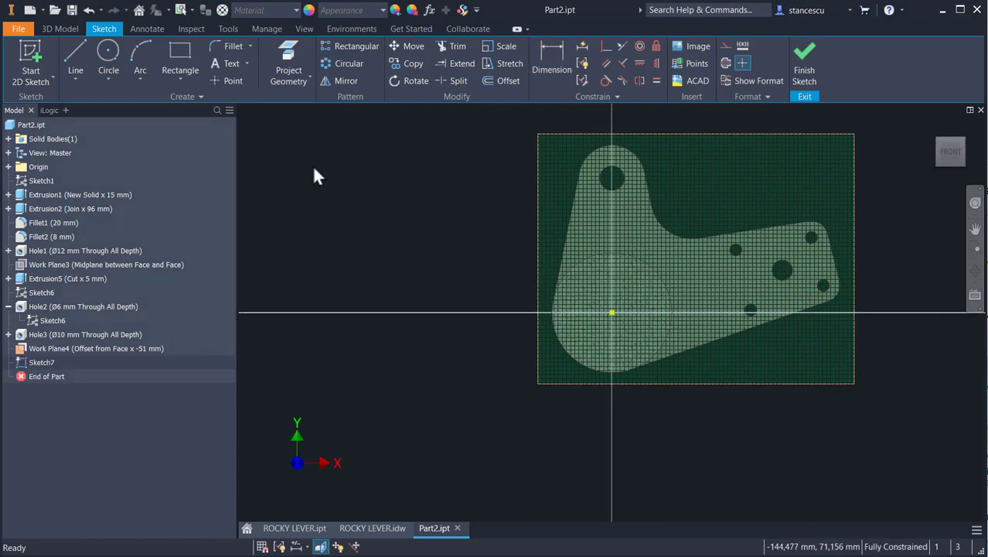
- Project the cylinder's circular outline into the sketch with slicing turned off, and slice the graphics again
left_click(288, 62)
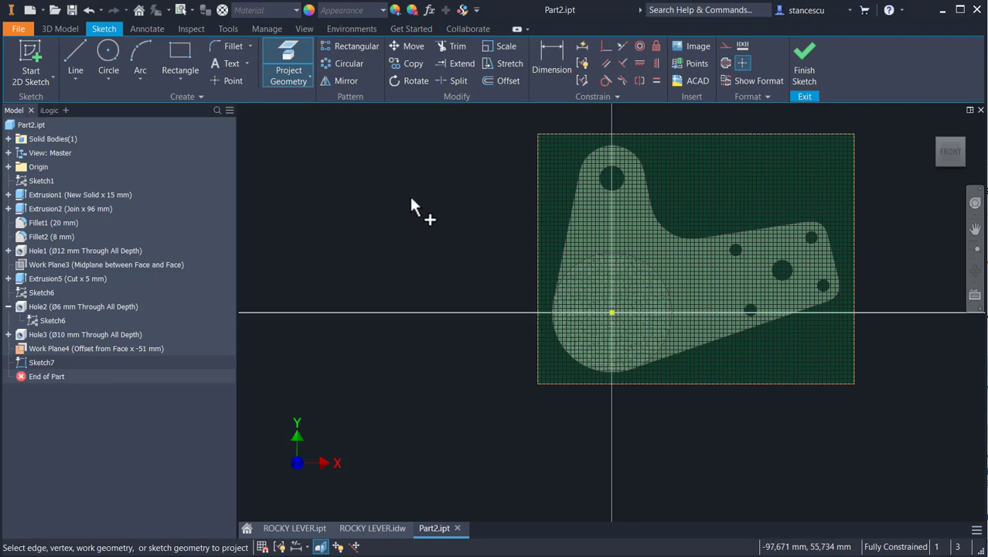
key("F7")
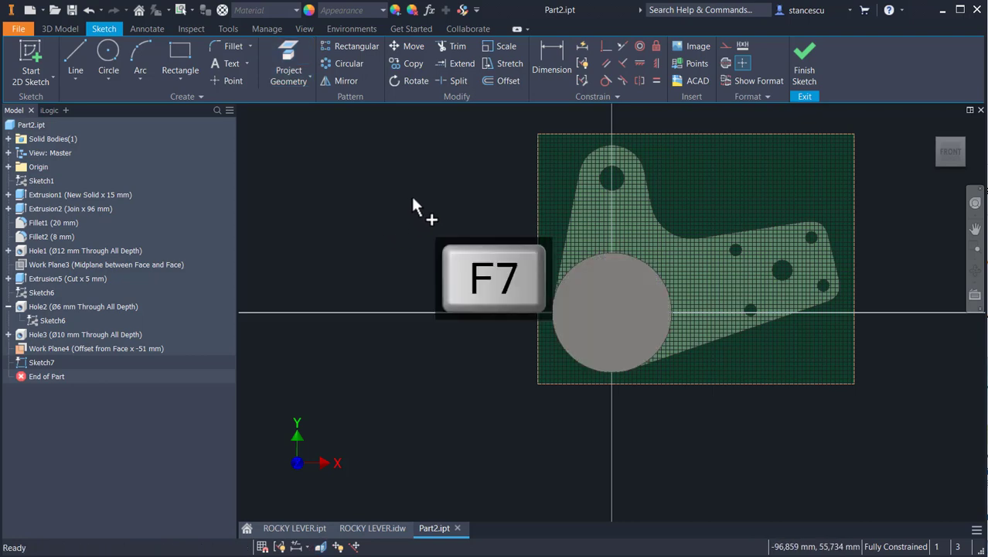
left_click(291, 59)
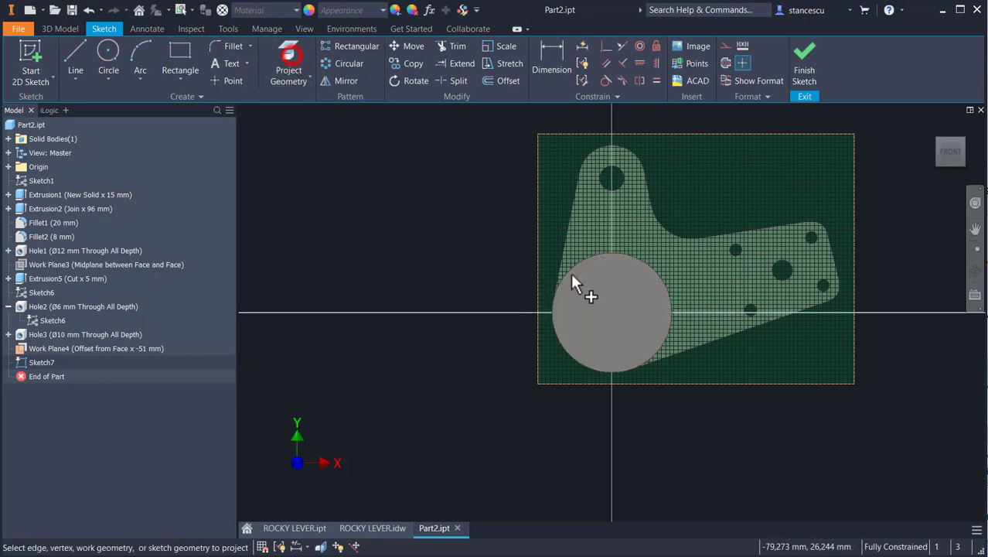
left_click(652, 285)
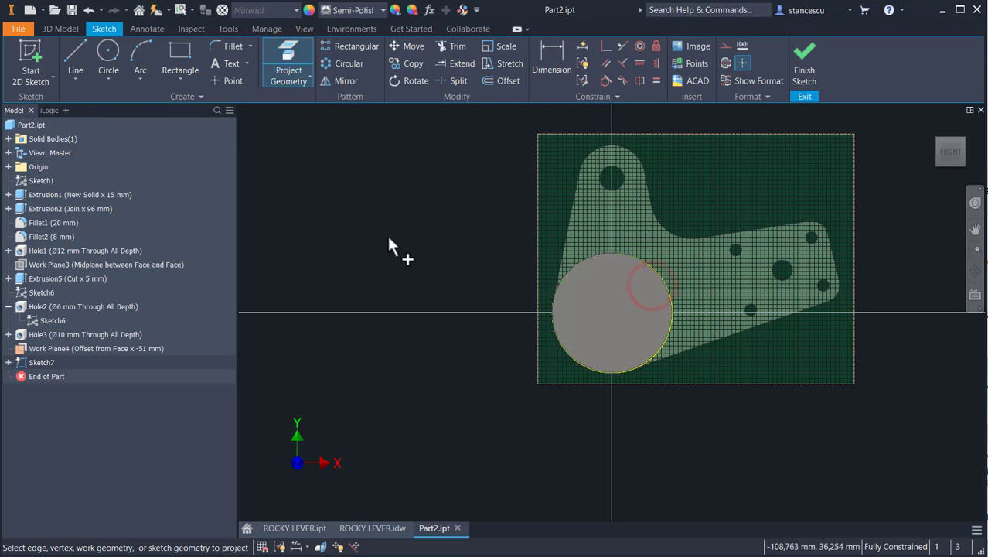
key("F7")
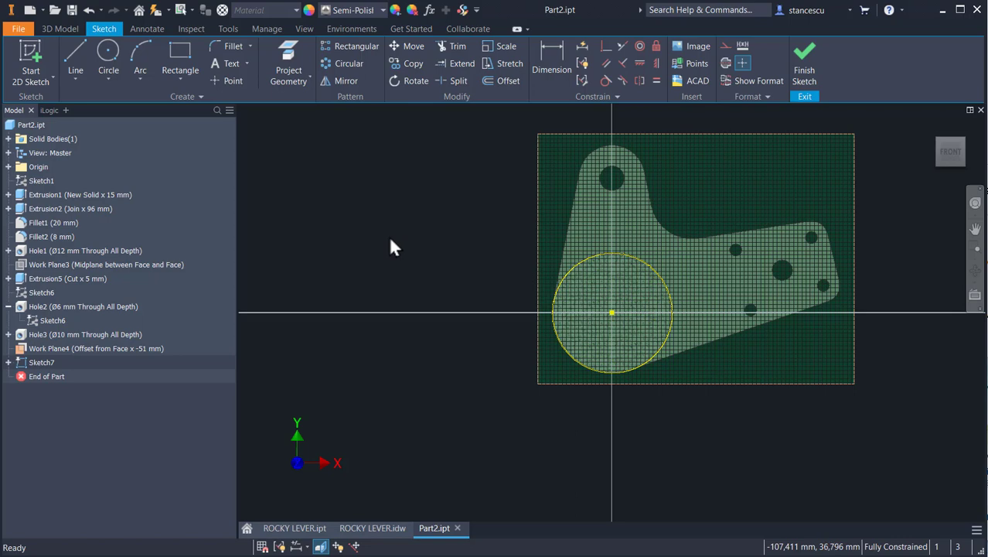
- Sketch the second arm's outline from the projected circle: an upper line about 73 mm long, a tangent end arc and a lower line back to the circle
left_click(78, 45)
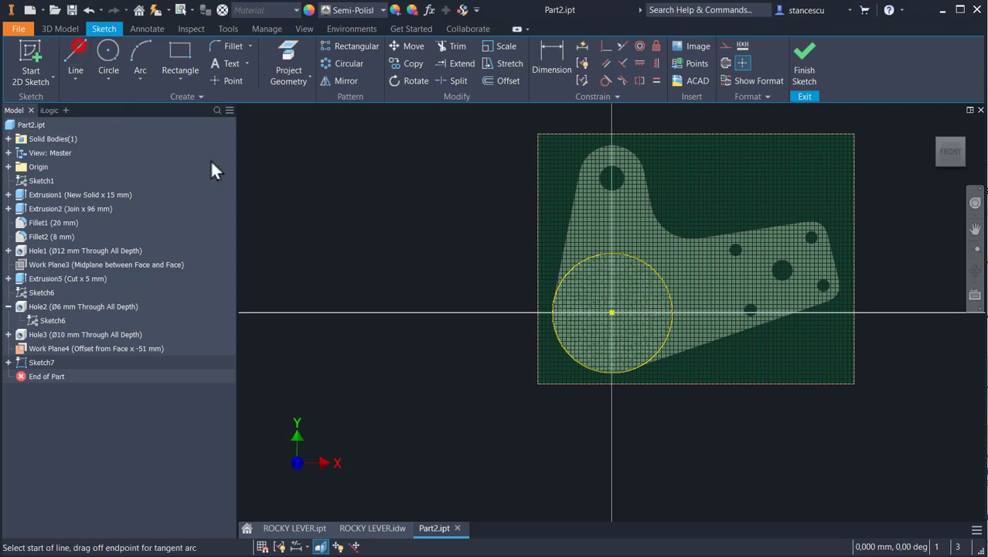
left_click(585, 258)
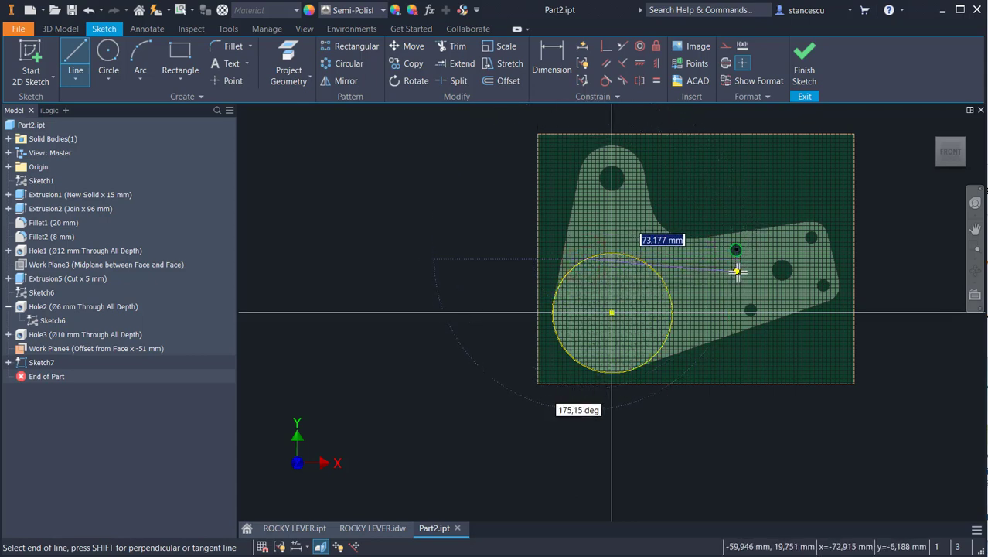
left_click_drag(737, 270, 735, 304)
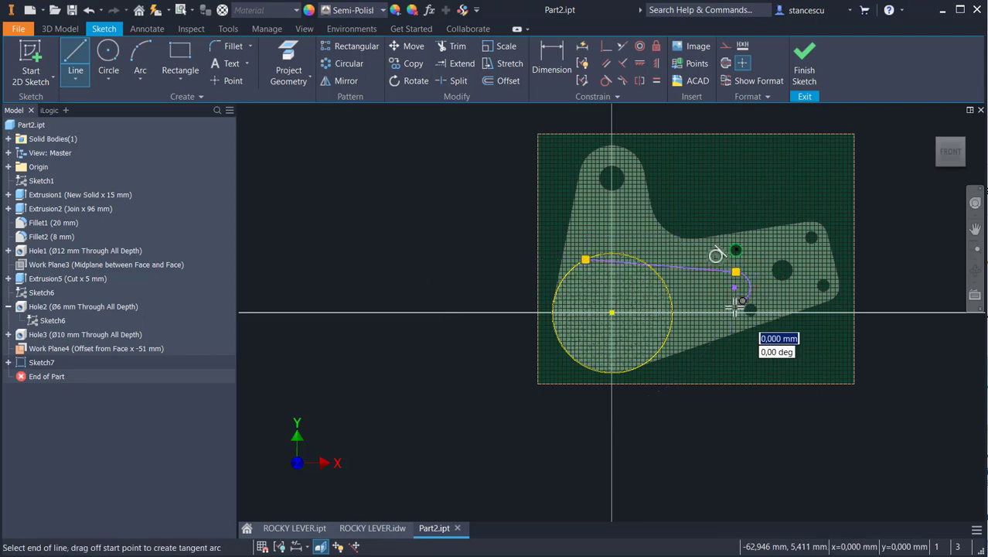
left_click(657, 350)
key("Escape")
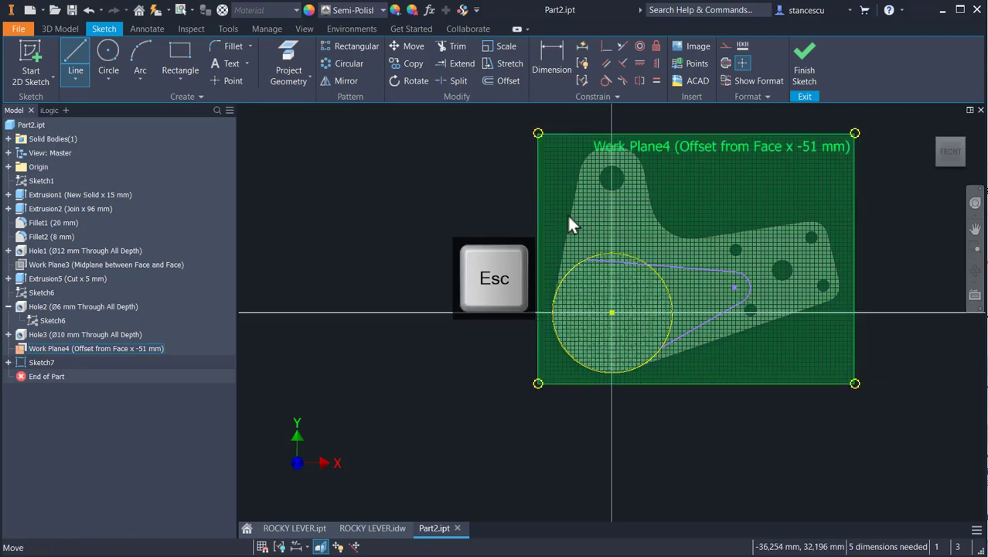
- Make the second arm's lower and upper outline lines tangent to the projected cylinder circle
left_click(604, 81)
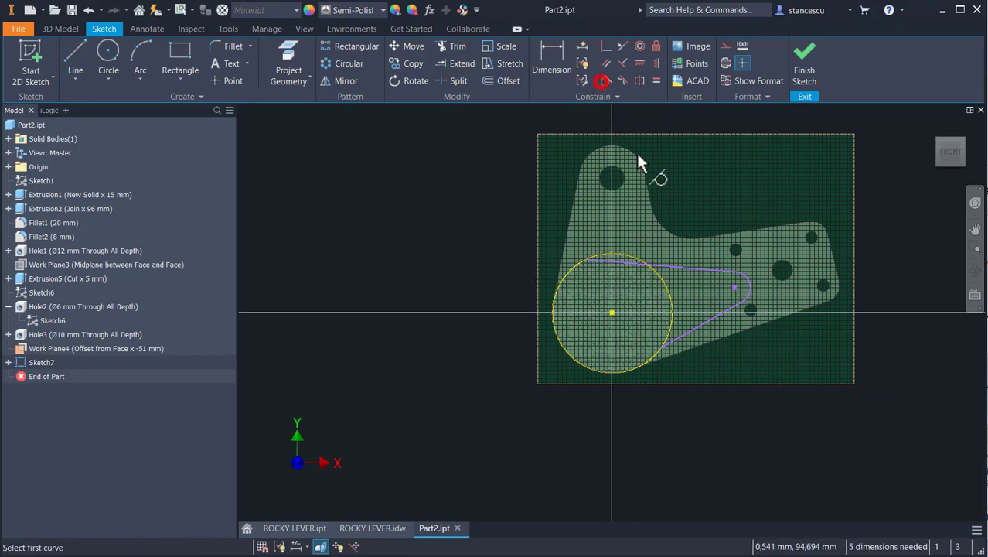
left_click(698, 319)
left_click(663, 335)
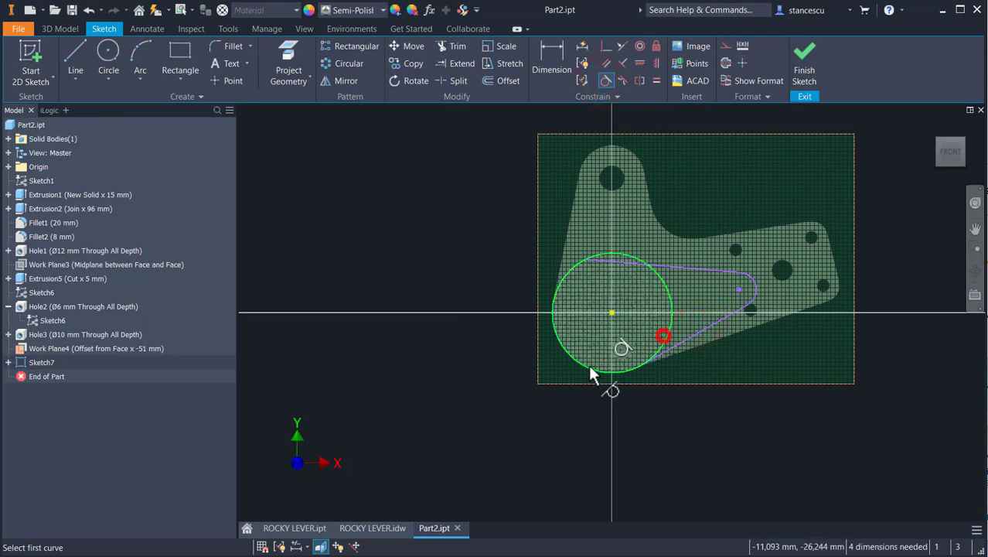
left_click(675, 261)
left_click(621, 254)
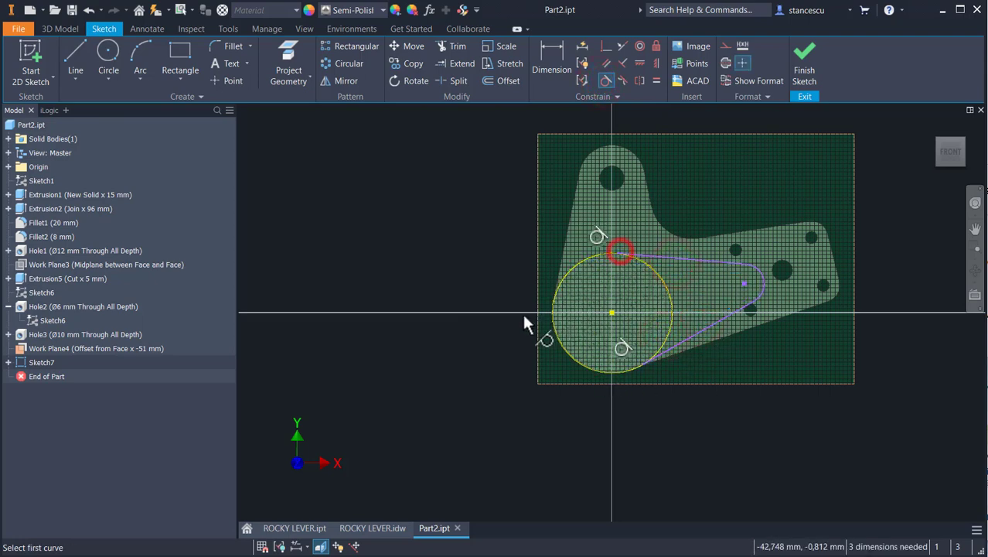
- Draw a line from the circle's centre to the midpoint of the plate's end edge and convert it to construction
scroll(742, 301, "up", 3)
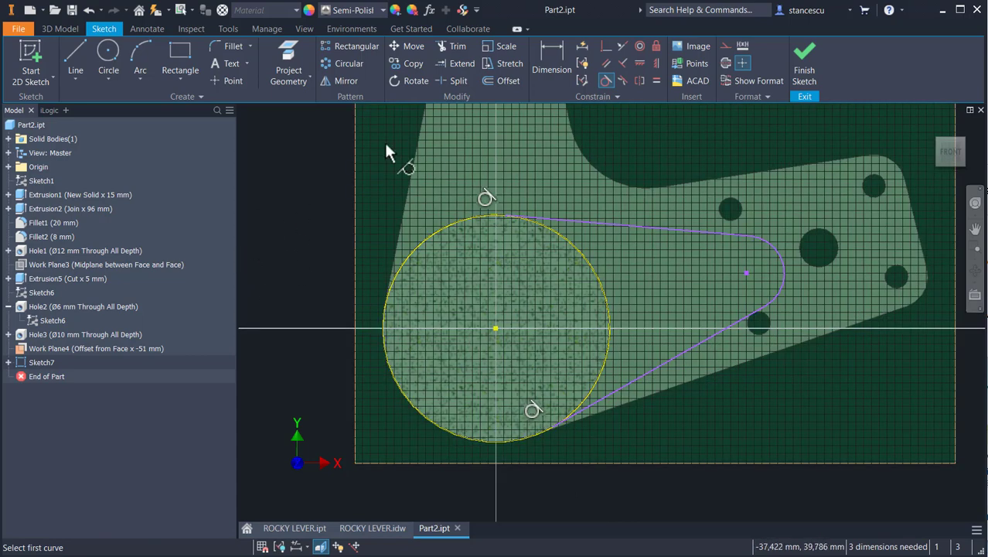
left_click(74, 58)
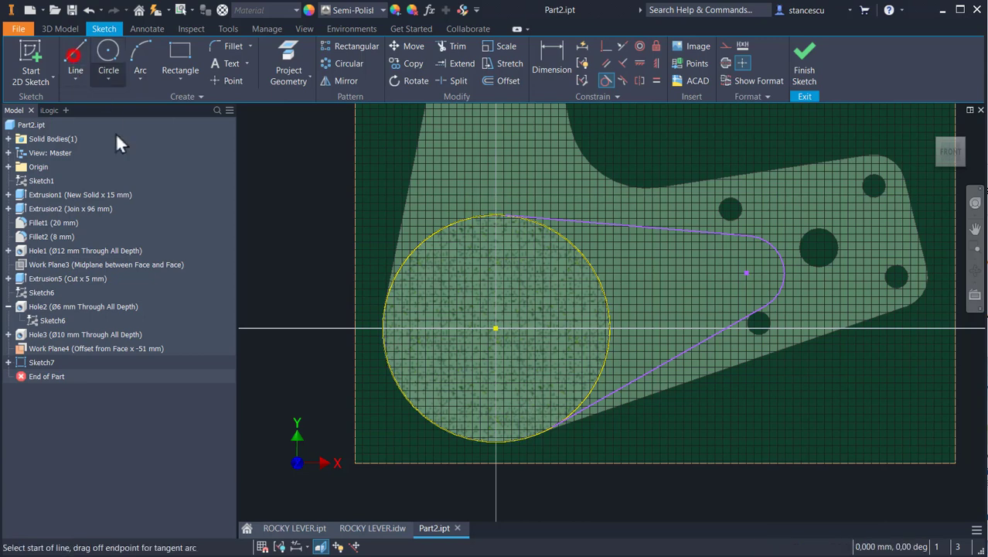
left_click(495, 328)
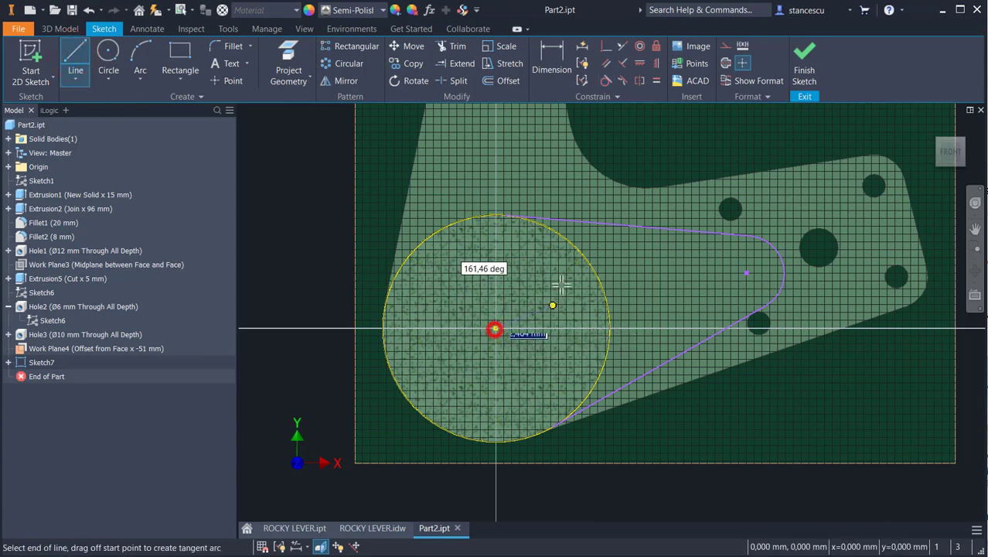
double_click(914, 223)
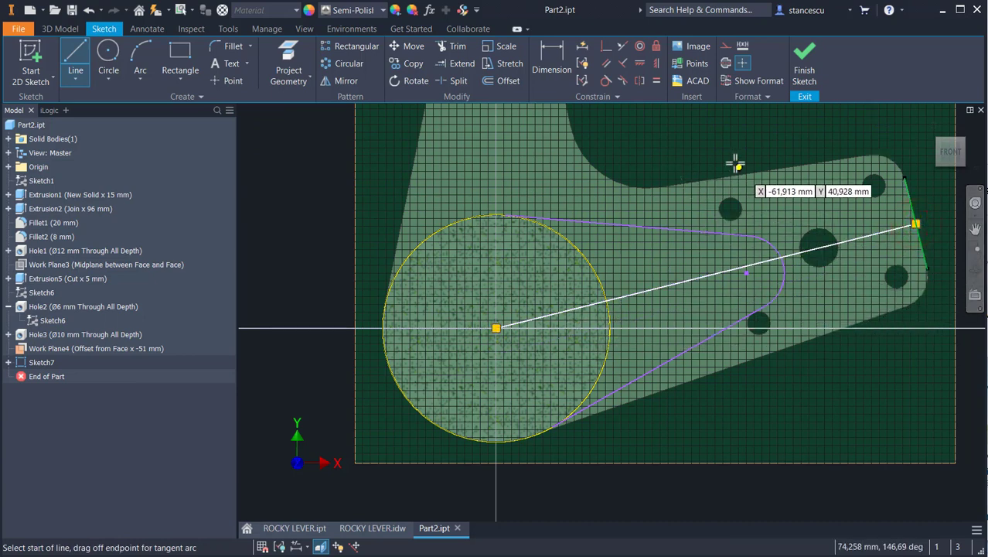
key("Escape")
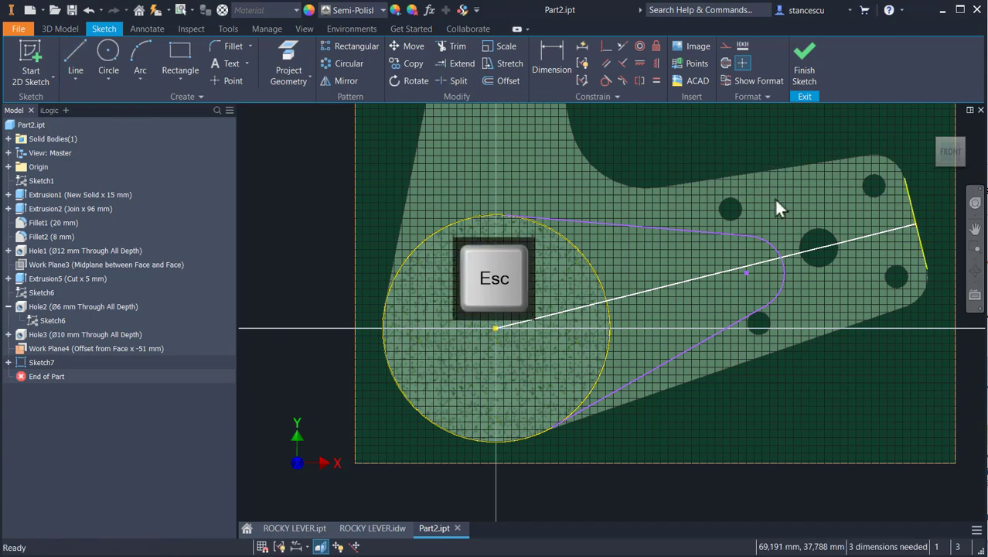
right_click(794, 253)
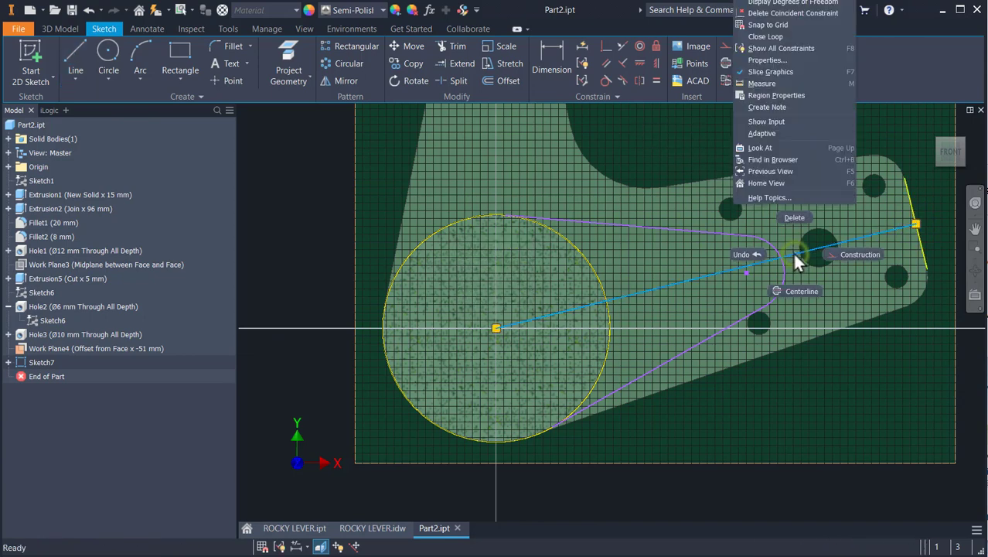
left_click(856, 254)
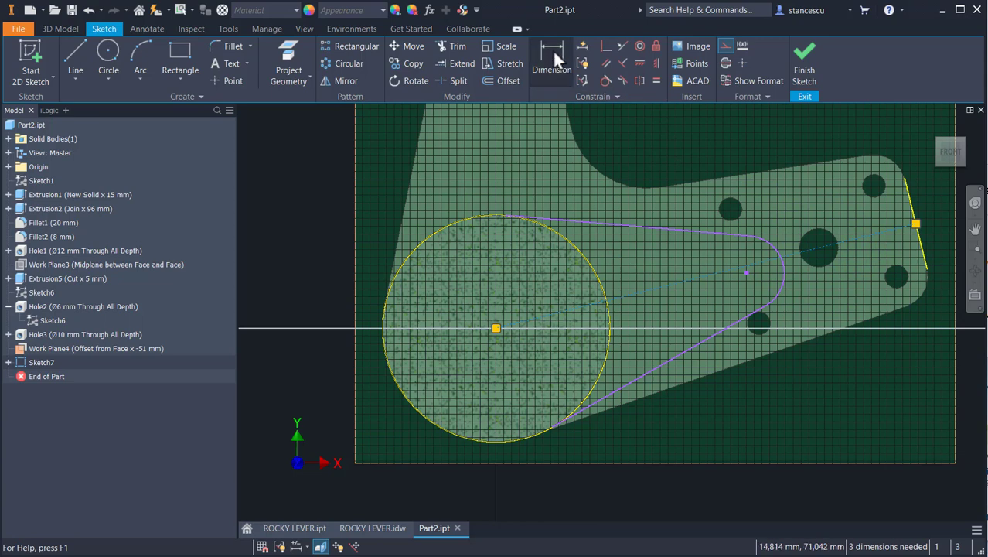
- Constrain the end arc's centre point to lie on the construction line with a coincident constraint
left_click(604, 46)
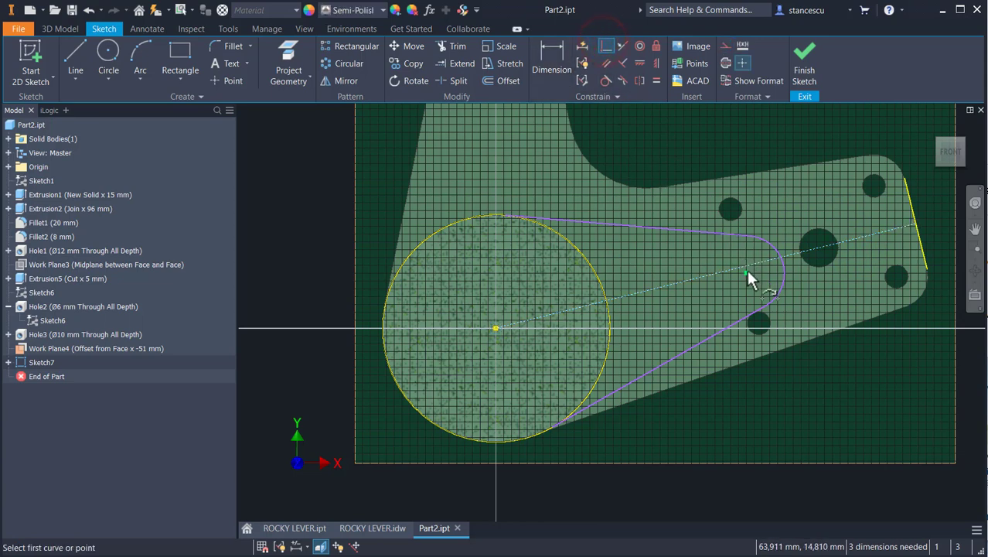
left_click(746, 271)
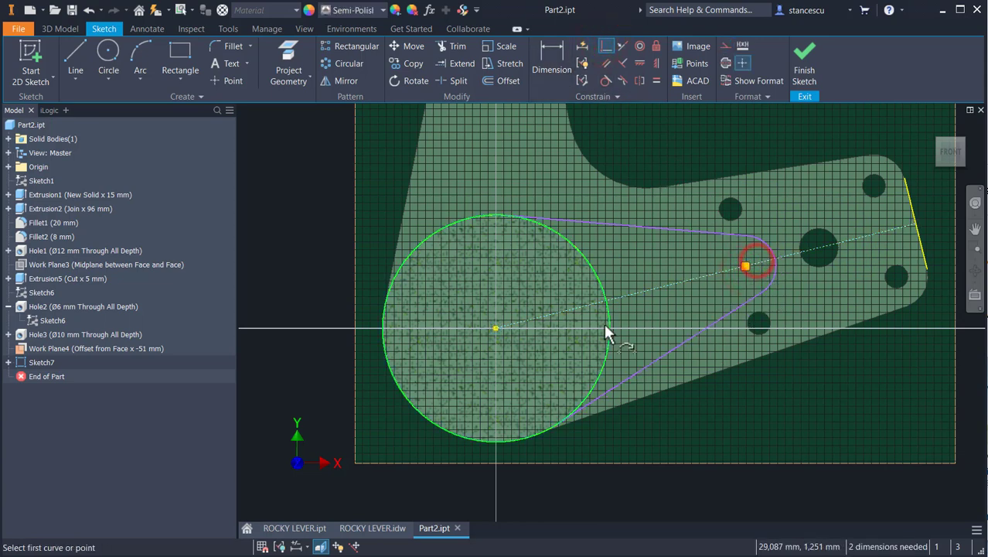
left_click(584, 313)
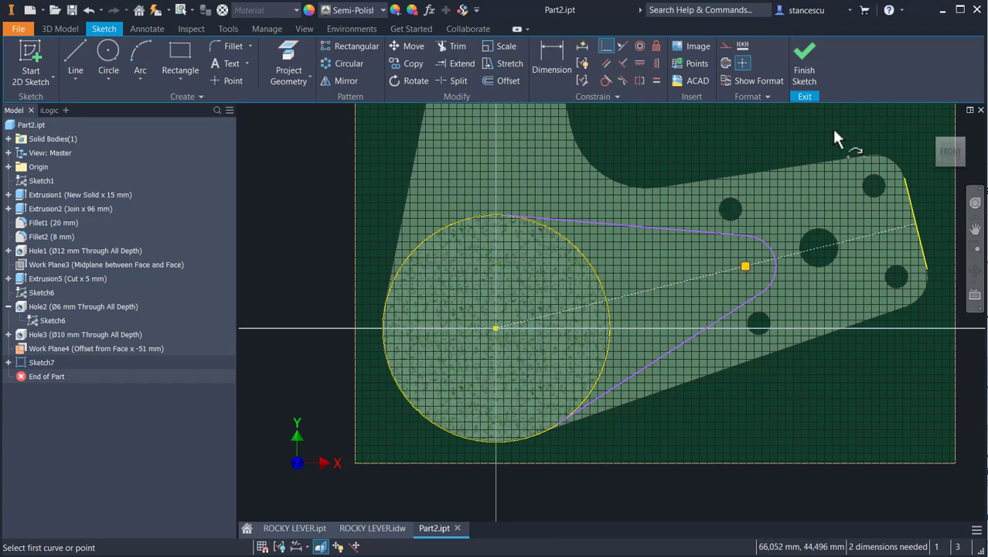
- Dimension the second arm's end arc with a radius of 13 mm
left_click(554, 58)
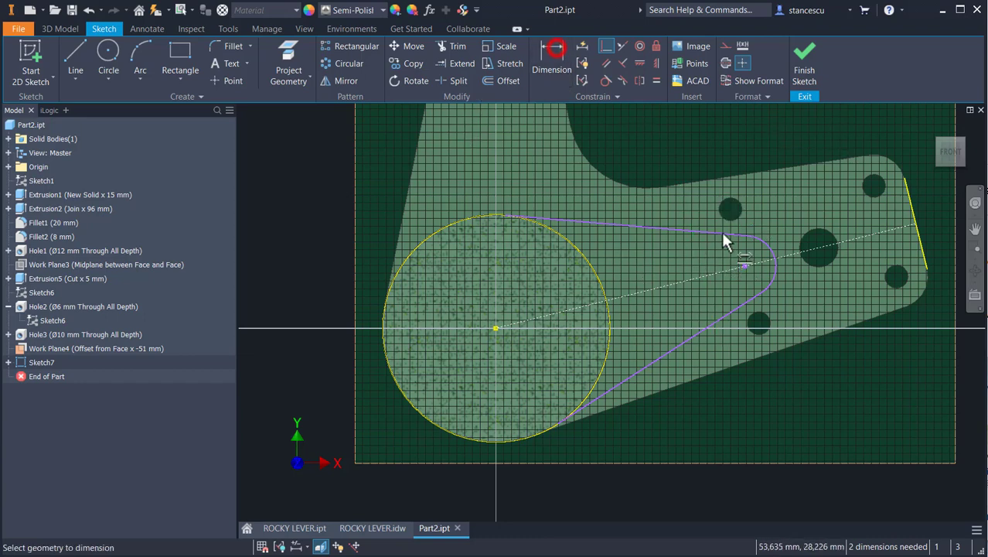
left_click(772, 249)
left_click(807, 129)
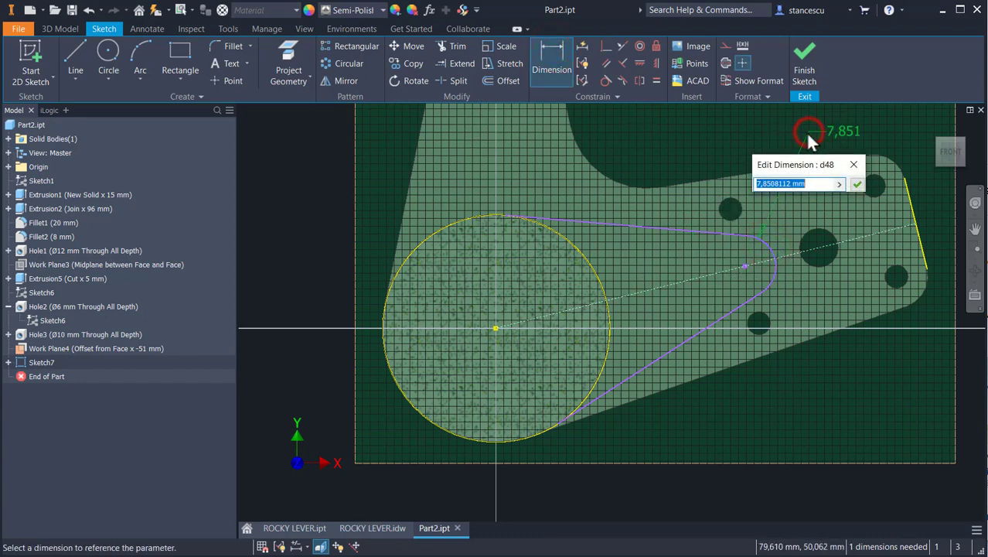
type("10")
key("Return")
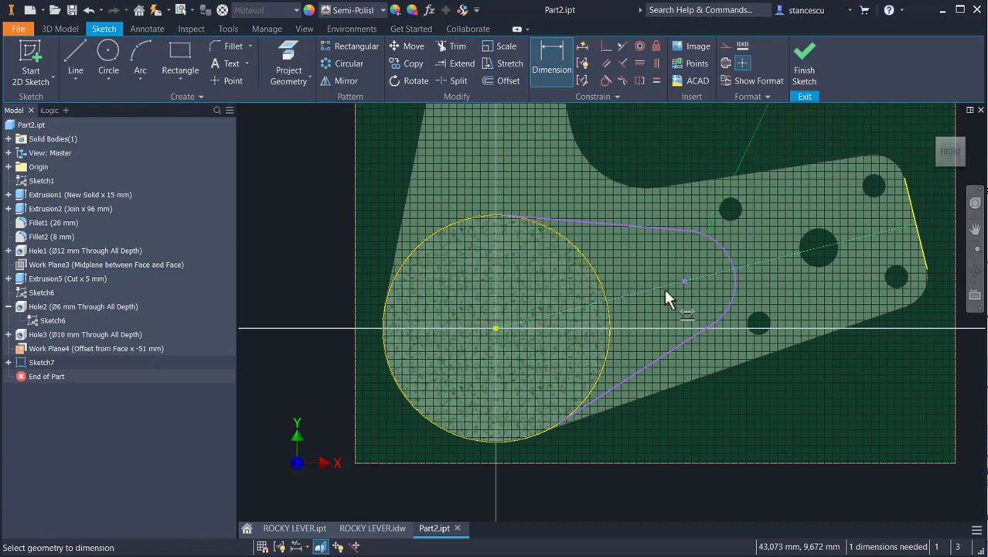
- Dimension the aligned distance between the circle's centre and the end arc's centre as 85 mm
left_click(685, 281)
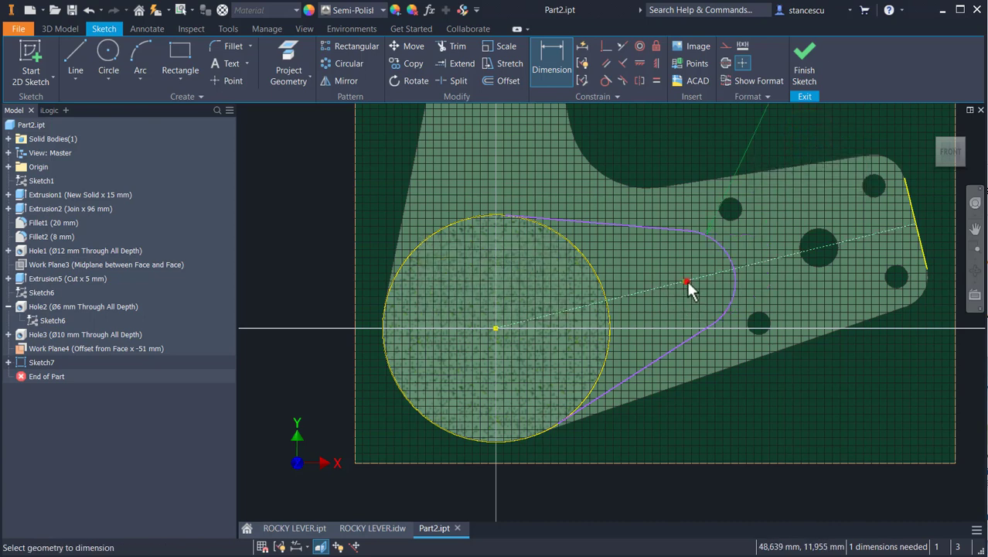
left_click(495, 329)
left_click(647, 313)
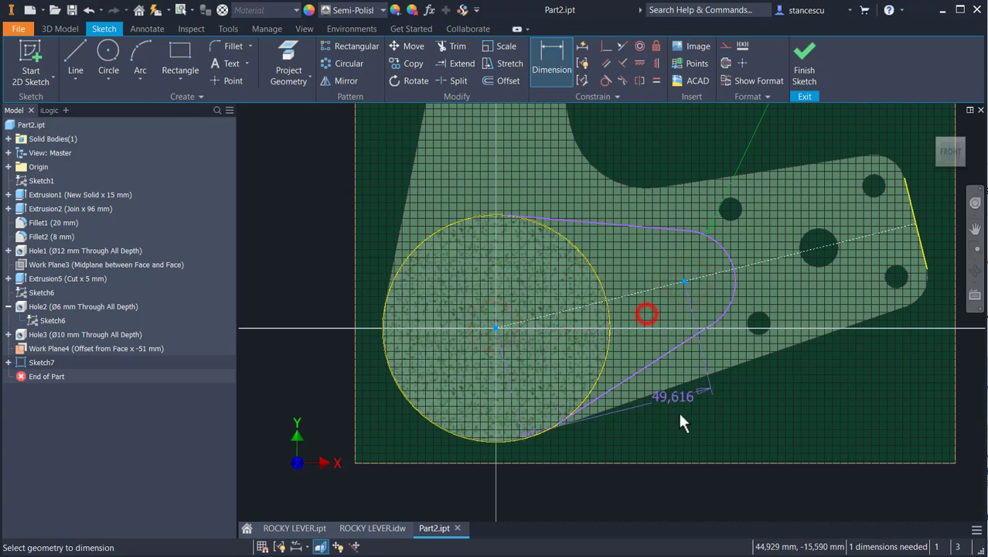
left_click(654, 487)
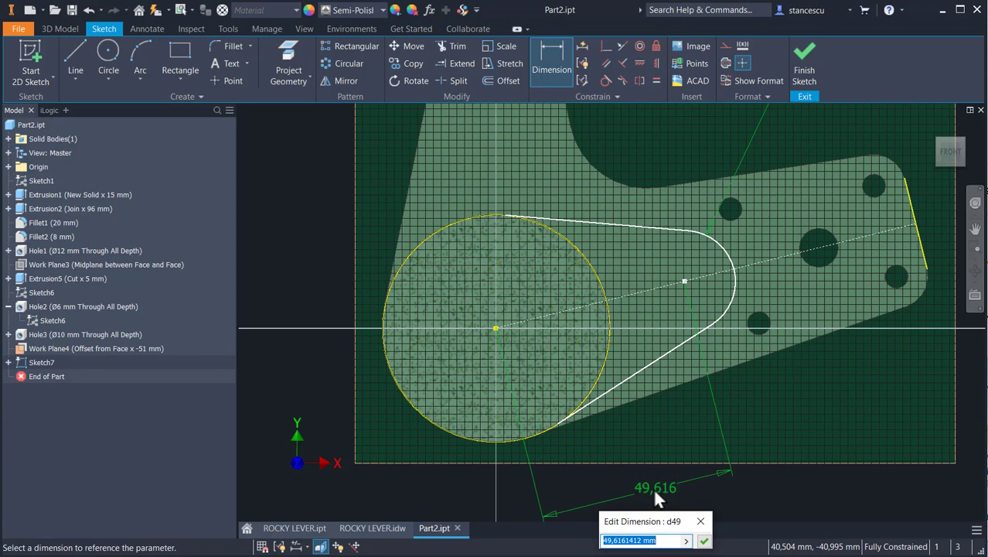
type("85")
key("Return")
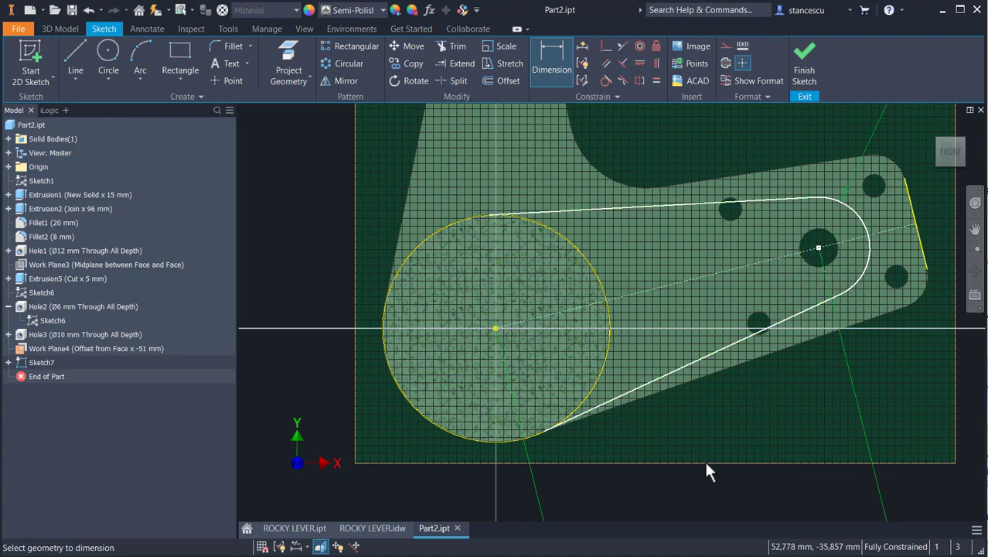
- Move the 85 mm dimension closer to the arm's outline and finish the sketch
key("F2")
left_click_drag(731, 418, 681, 289)
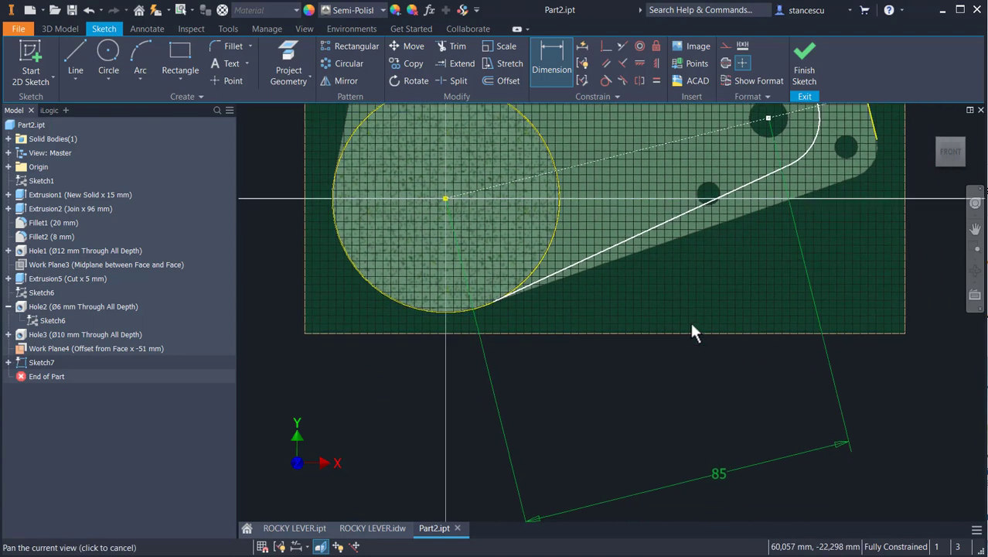
left_click(718, 473)
key("Escape")
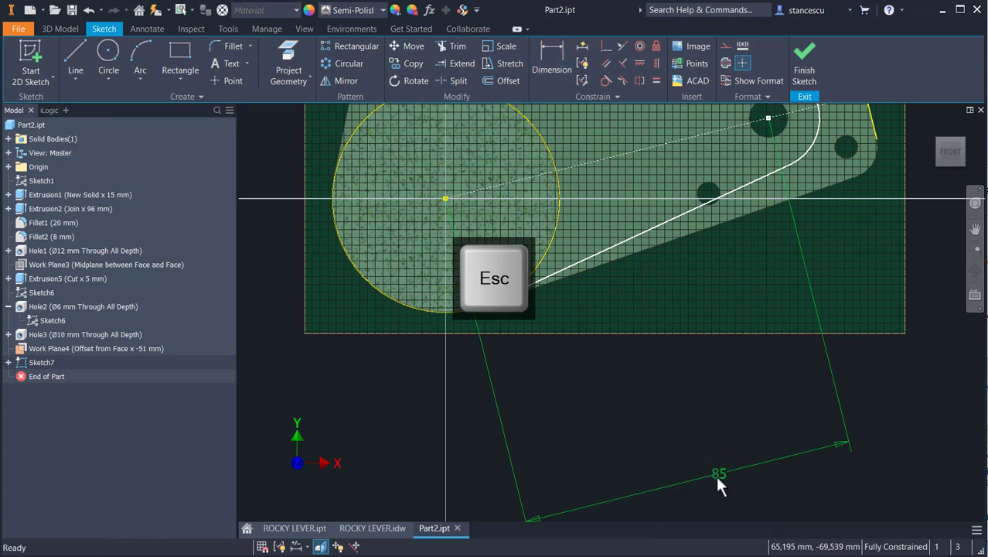
left_click_drag(725, 475, 674, 403)
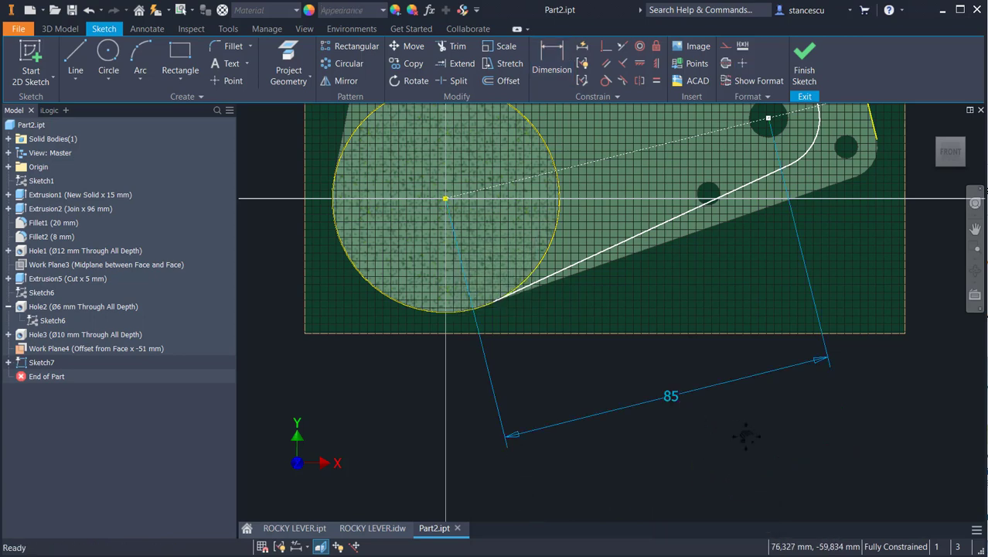
middle_click_drag(745, 435, 757, 520)
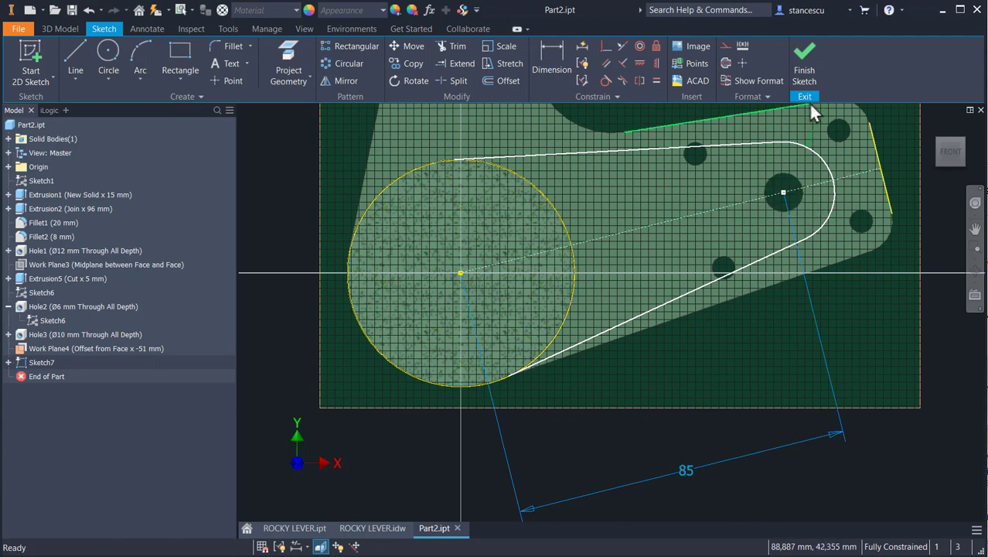
left_click(802, 72)
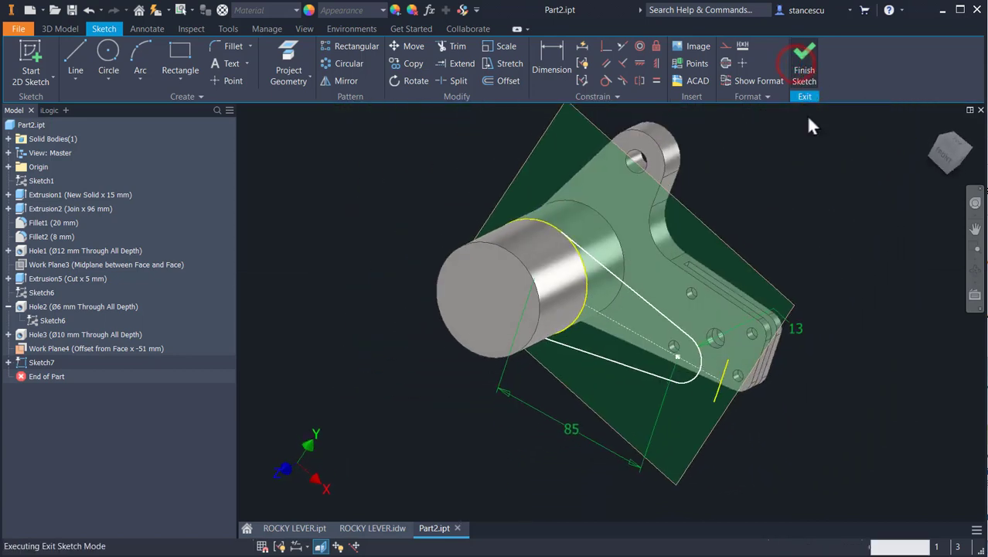
- Extrude the second arm's profile 15 mm in the flipped direction, away from the plate, joining it to the cylinder
key("e")
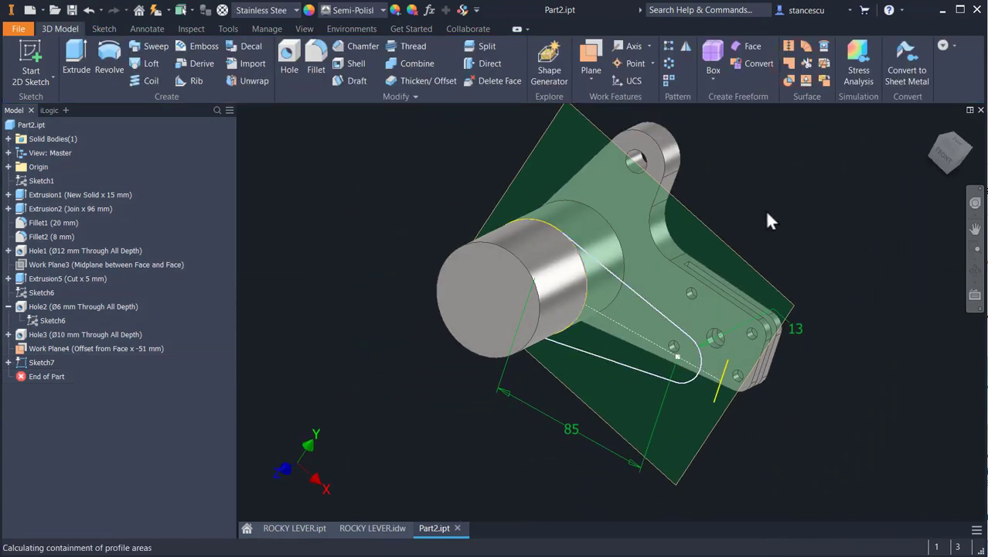
left_click(640, 321)
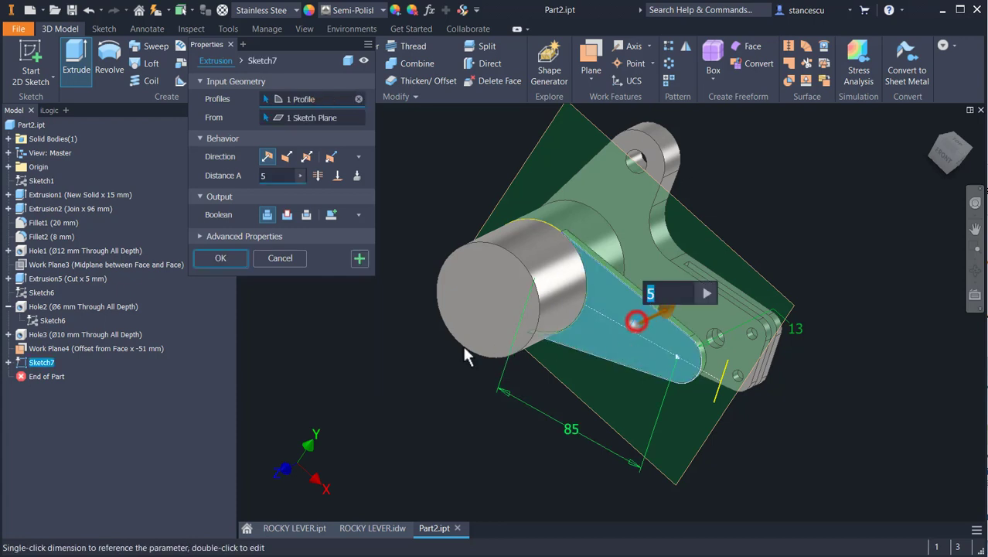
left_click(287, 157)
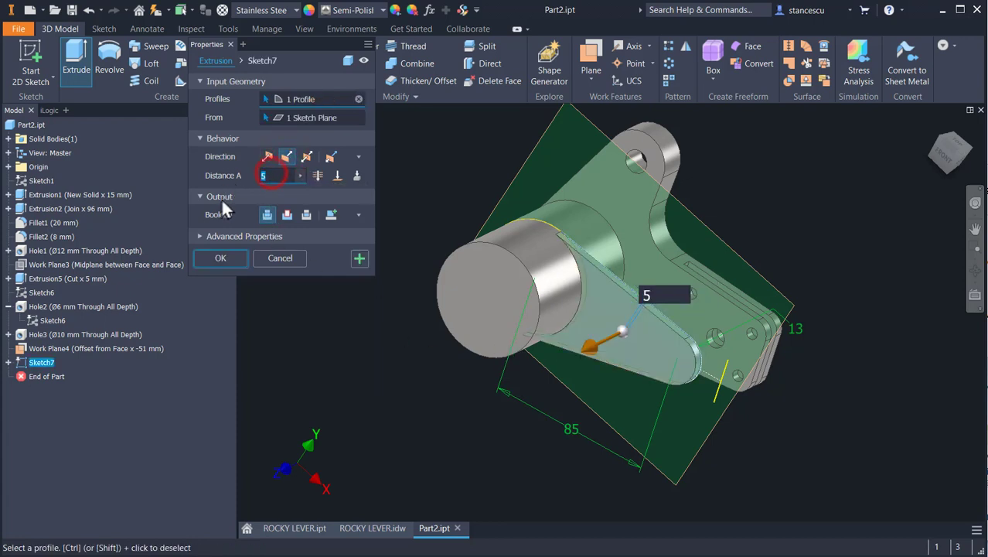
type("15")
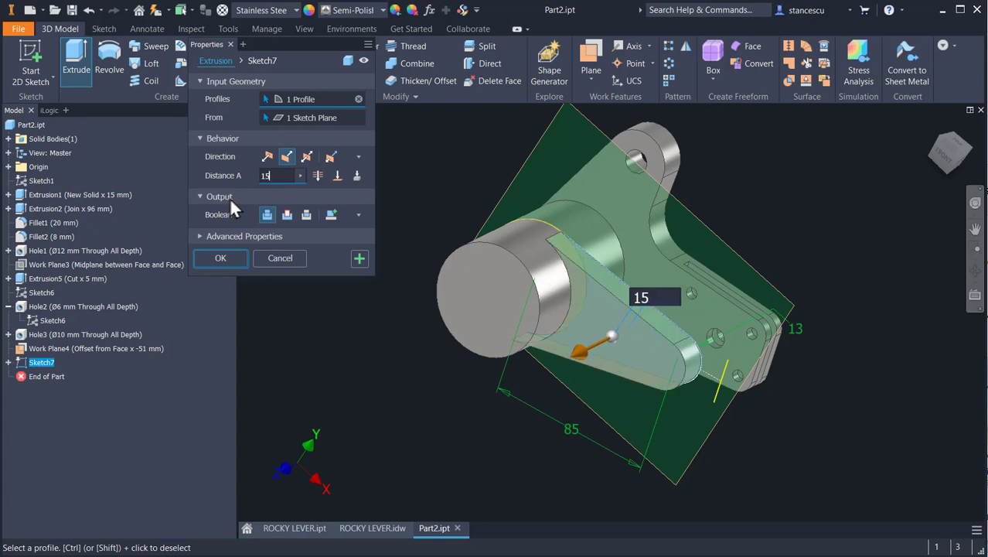
key("Return")
- Hide the -51 mm offset work plane and restore the home view
left_click(698, 220)
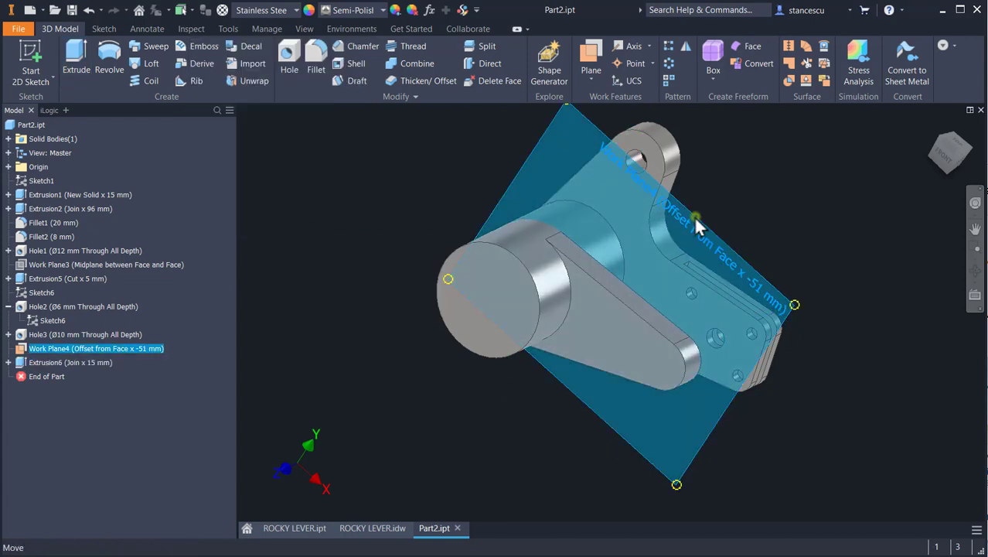
right_click(698, 221)
left_click(733, 231)
left_click(866, 207)
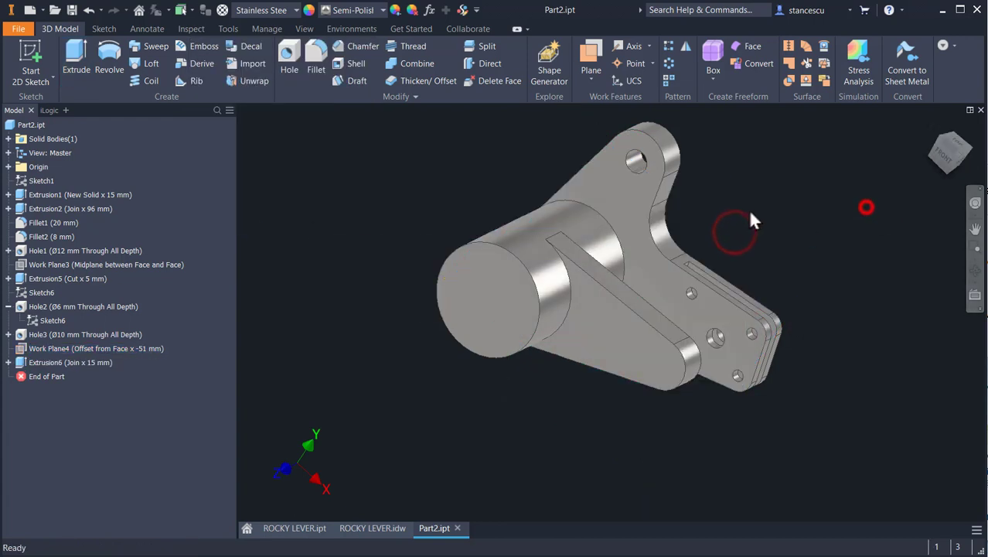
key("F6")
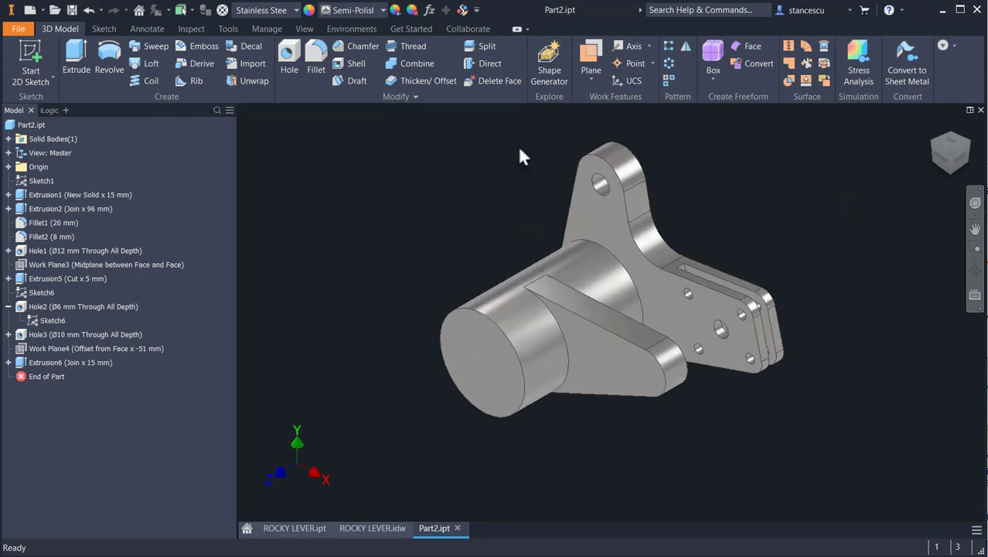
- Examine section C-C in the ROCKY LEVER.idw drawing for the second arm's profile dimensions and return to Part2.ipt
left_click(374, 527)
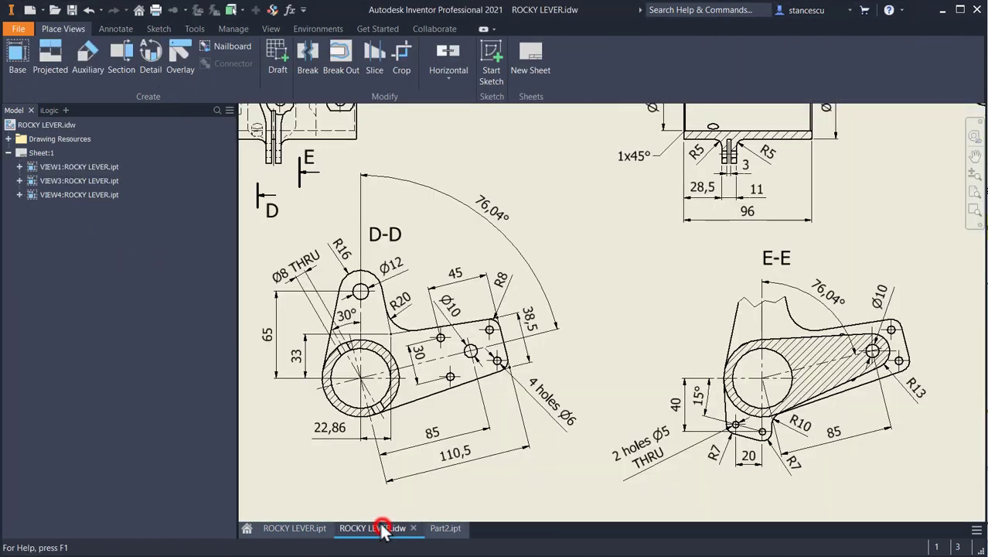
mouse_move(363, 417)
middle_mouse_down()
mouse_move(794, 398)
mouse_move(792, 390)
middle_mouse_up()
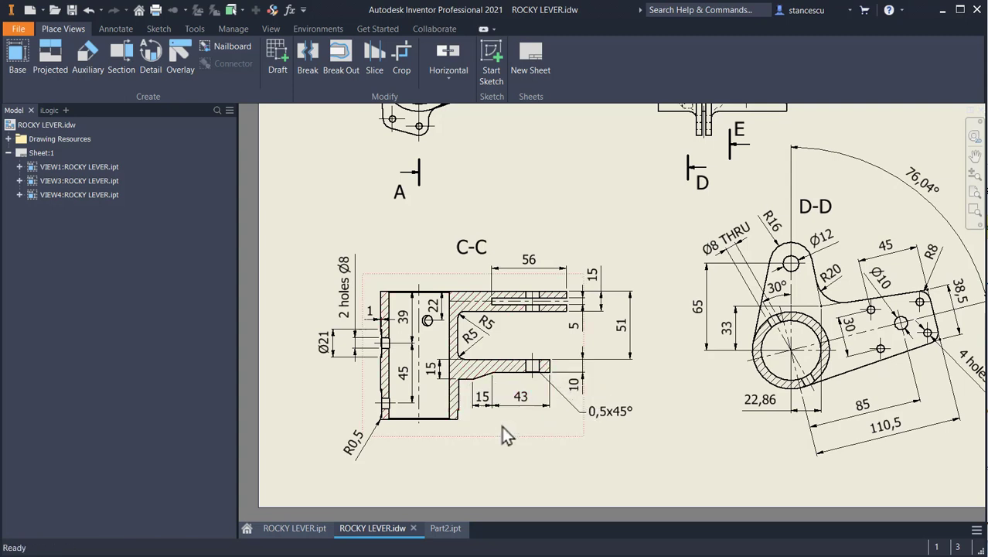
left_click(448, 528)
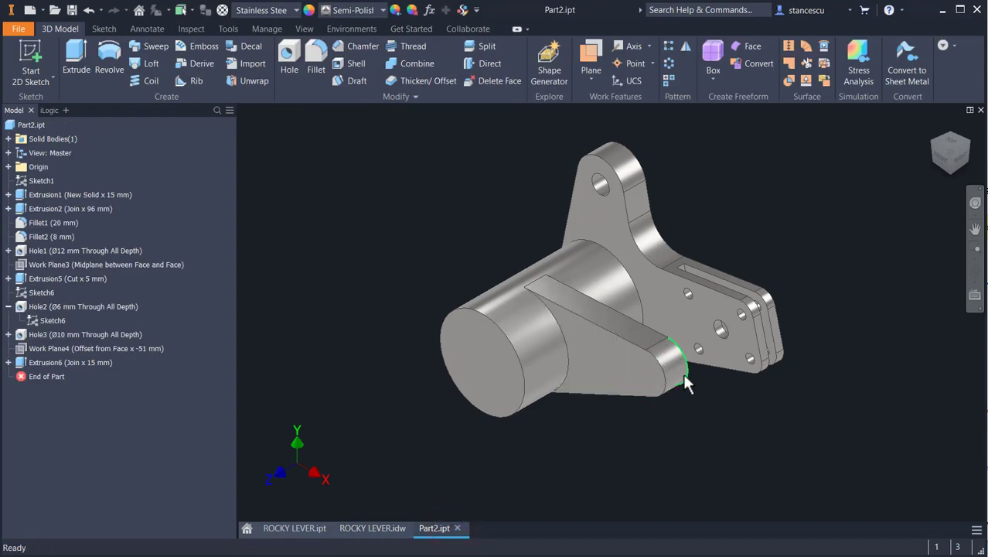
- Create a work plane through two inline work axes, one at the second arm's rounded end and one along the large cylinder
left_click(391, 220)
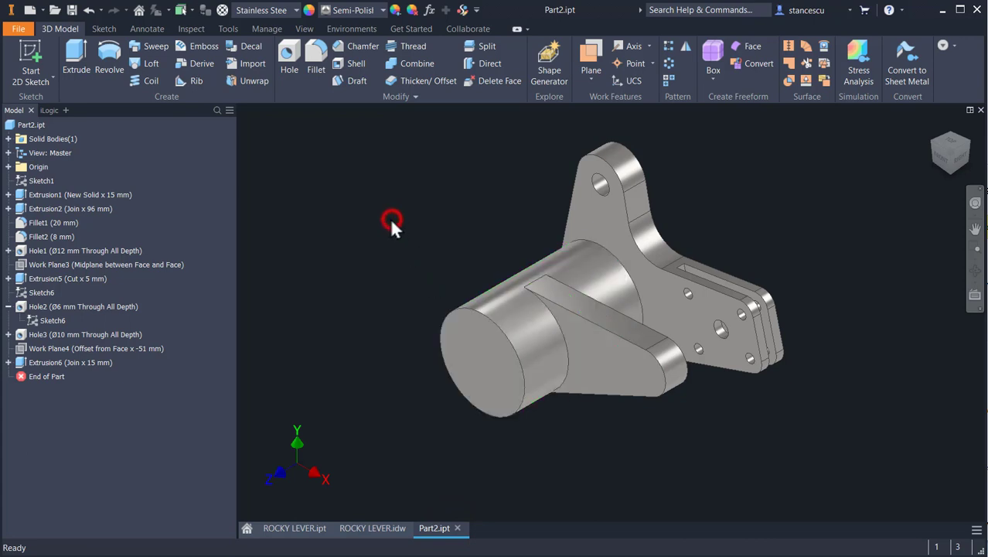
left_click(592, 49)
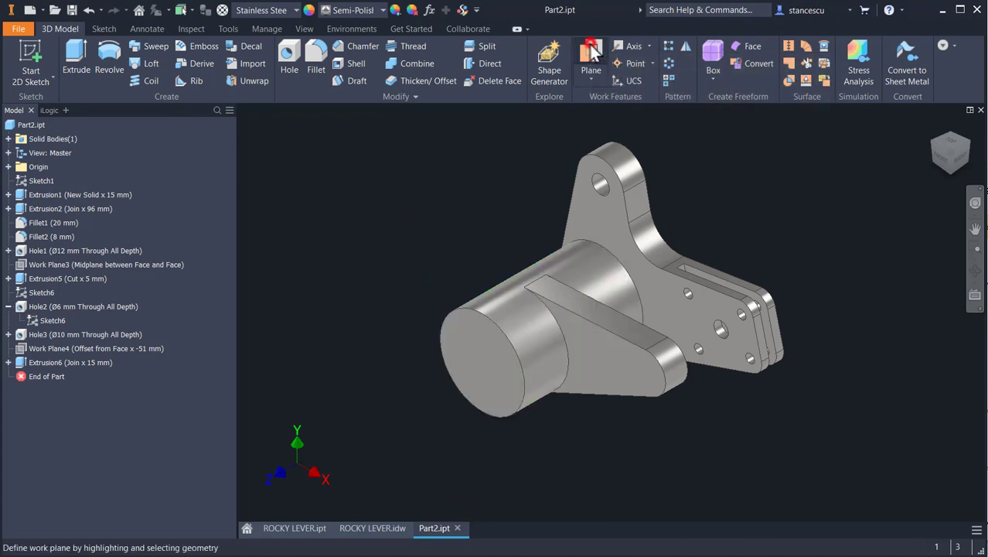
right_click(440, 147)
left_click(444, 211)
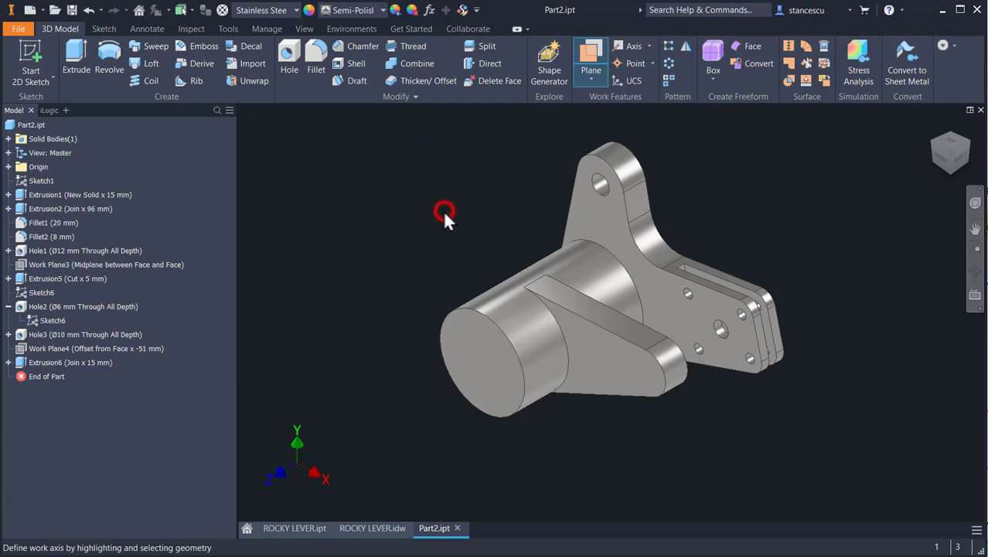
left_click(684, 376)
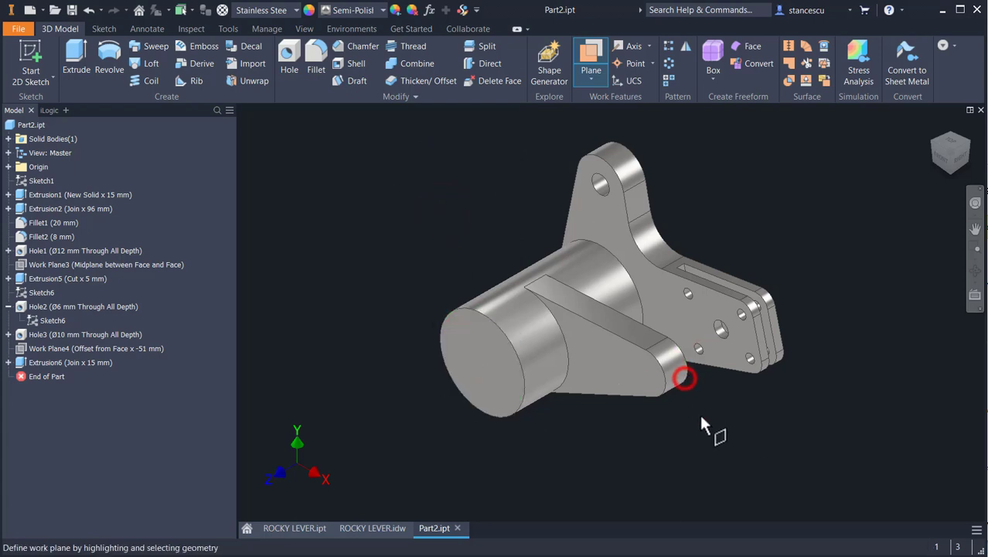
right_click(440, 196)
left_click(444, 266)
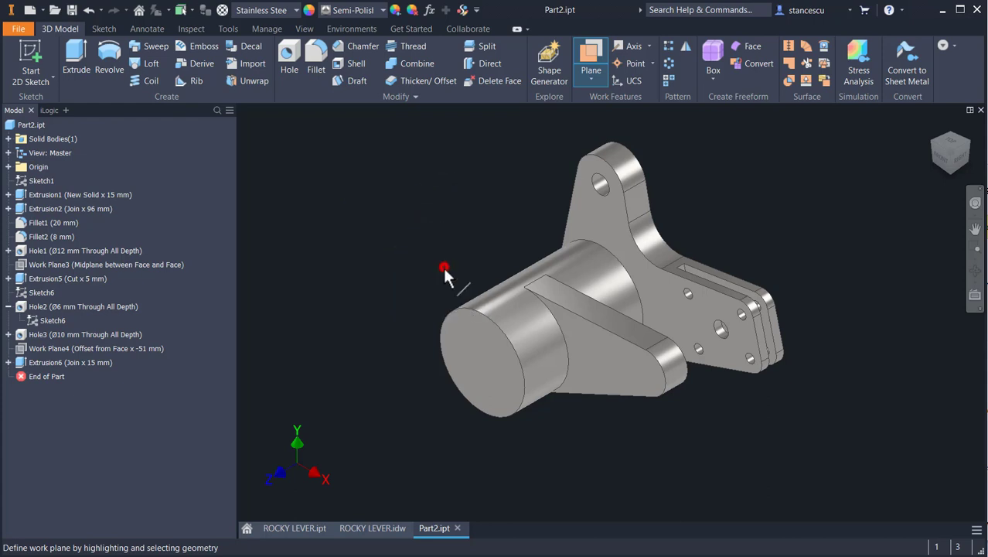
left_click(541, 349)
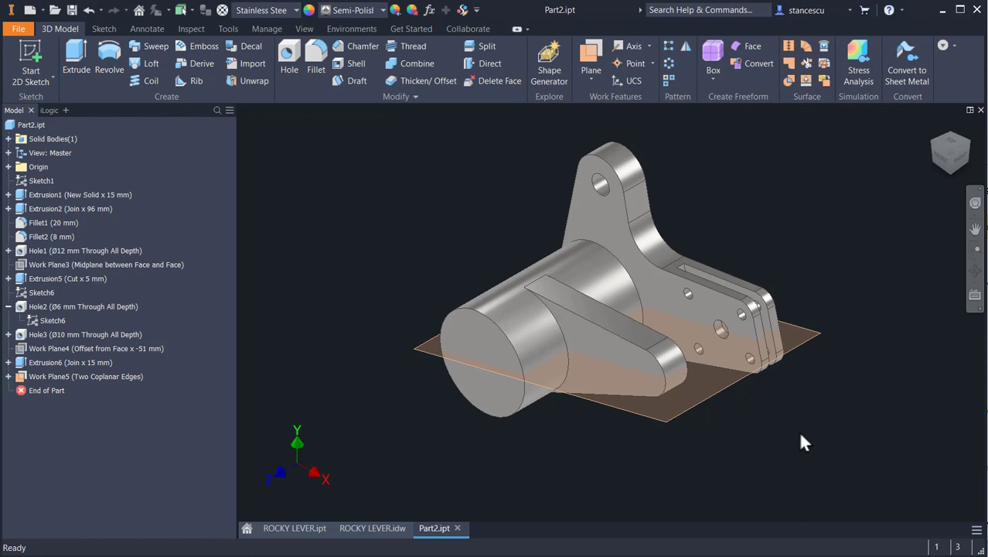
- Start a sketch on the new two-axis work plane and slice the graphics at the sketch plane
middle_click_drag(801, 435, 836, 476, "shift")
left_click(803, 258)
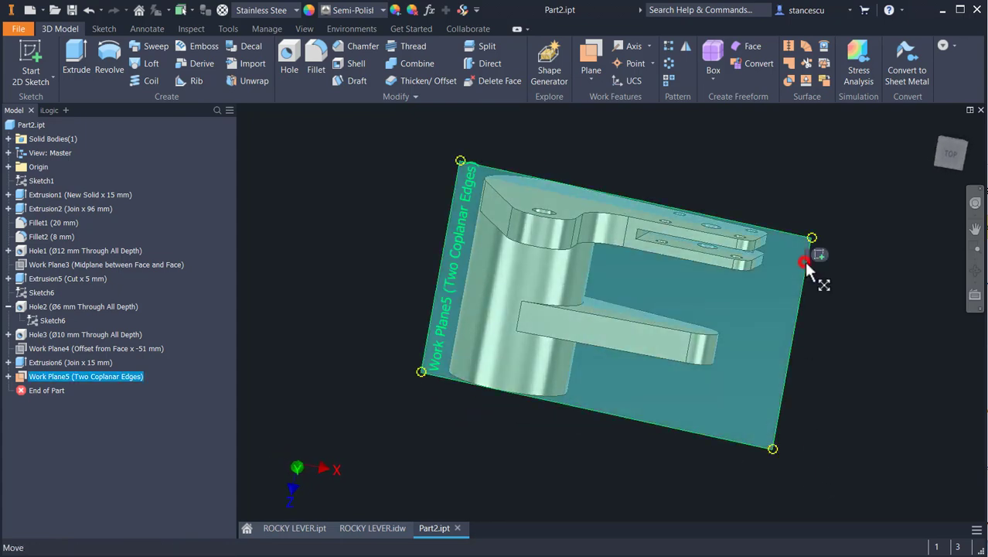
key("s")
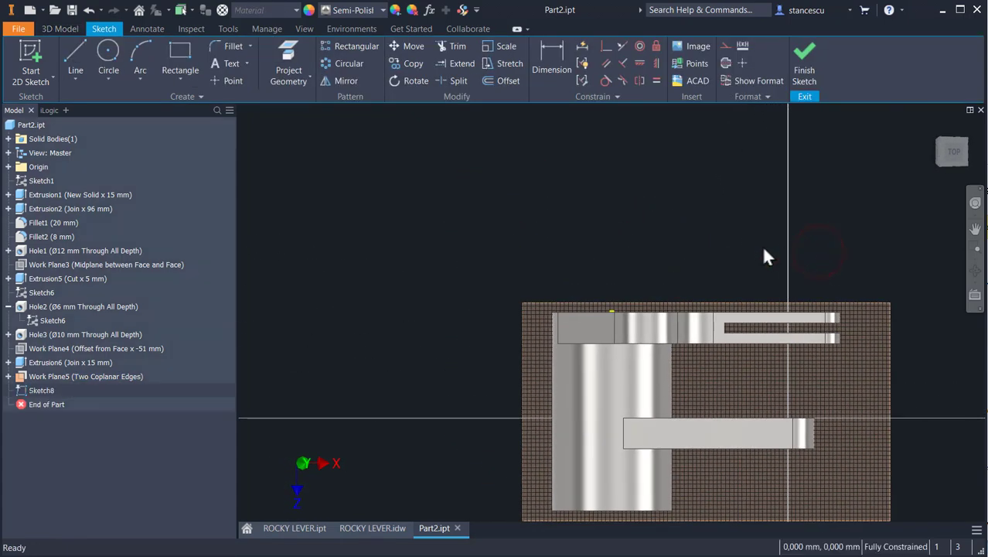
key("F7")
middle_click_drag(734, 364, 632, 260)
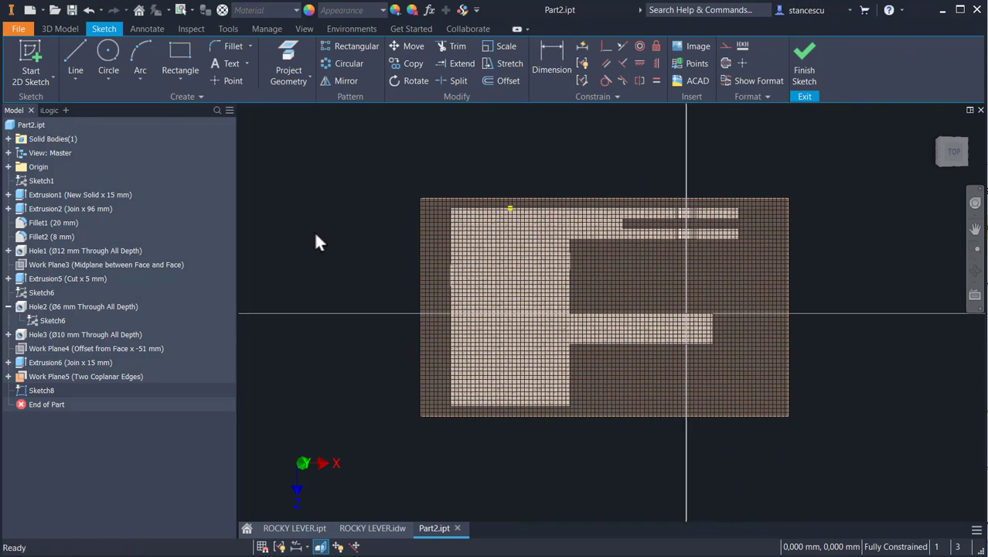
- Project the second arm's end edge and its long edge farther from the plate, and convert both projected lines to construction geometry
left_click(283, 48)
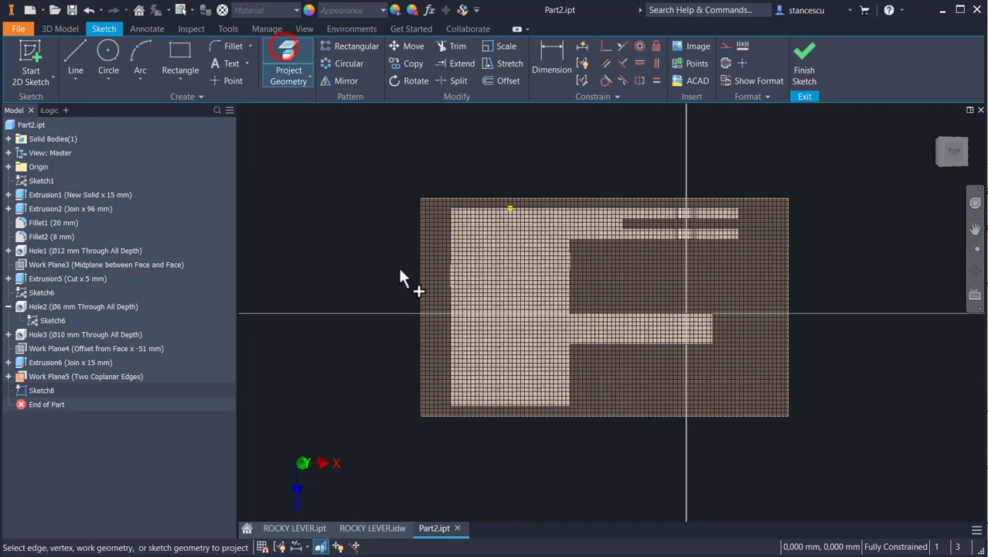
left_click(714, 326)
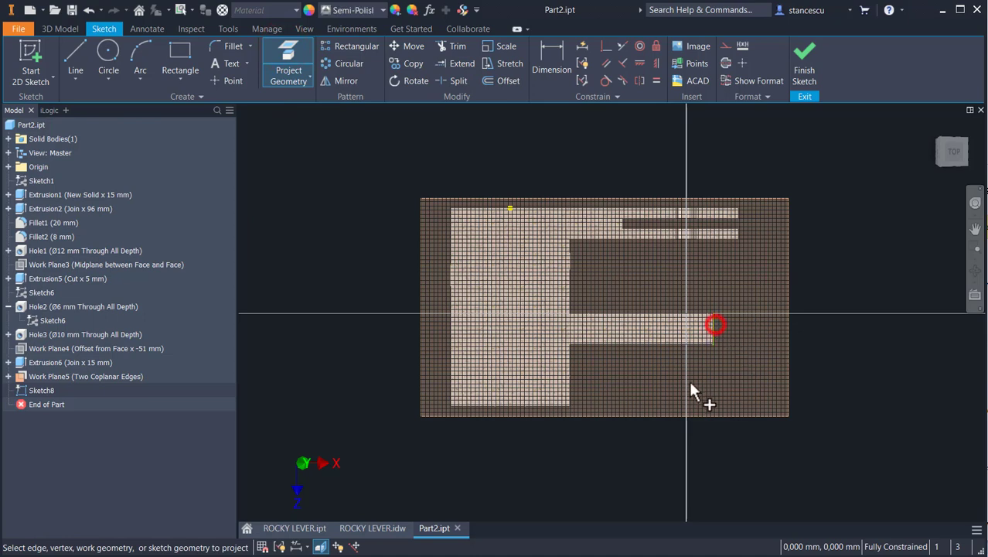
left_click(603, 345)
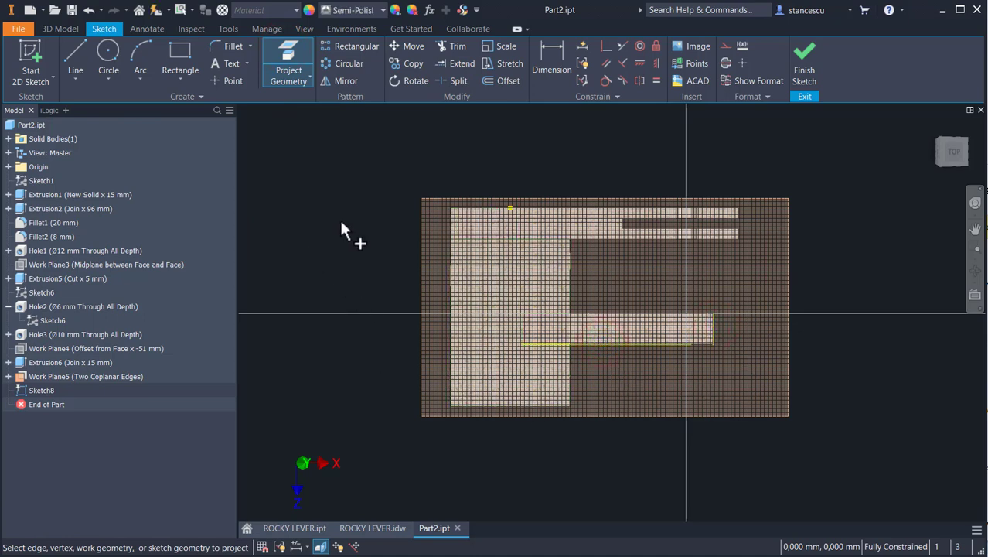
key("Escape")
left_click_drag(736, 326, 599, 375)
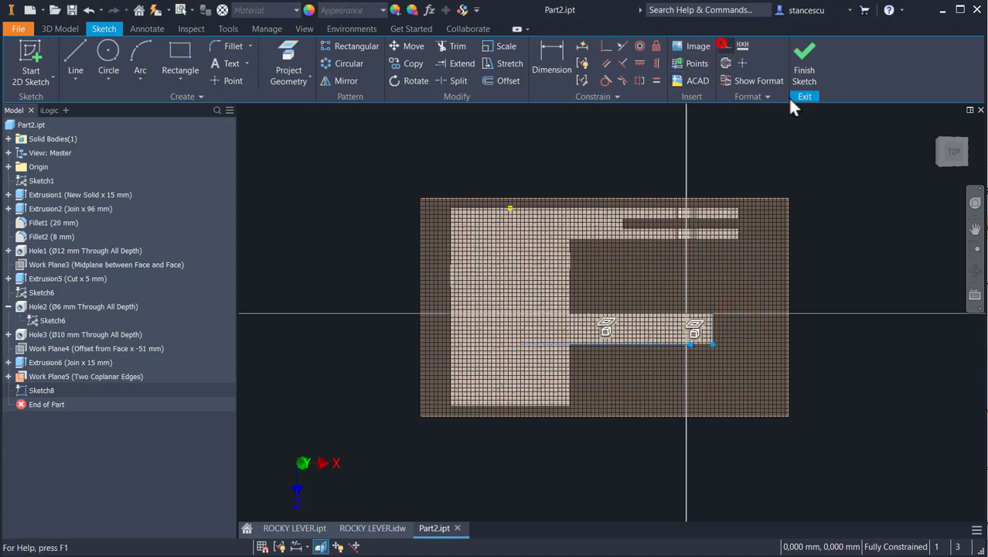
left_click(722, 44)
left_click(861, 194)
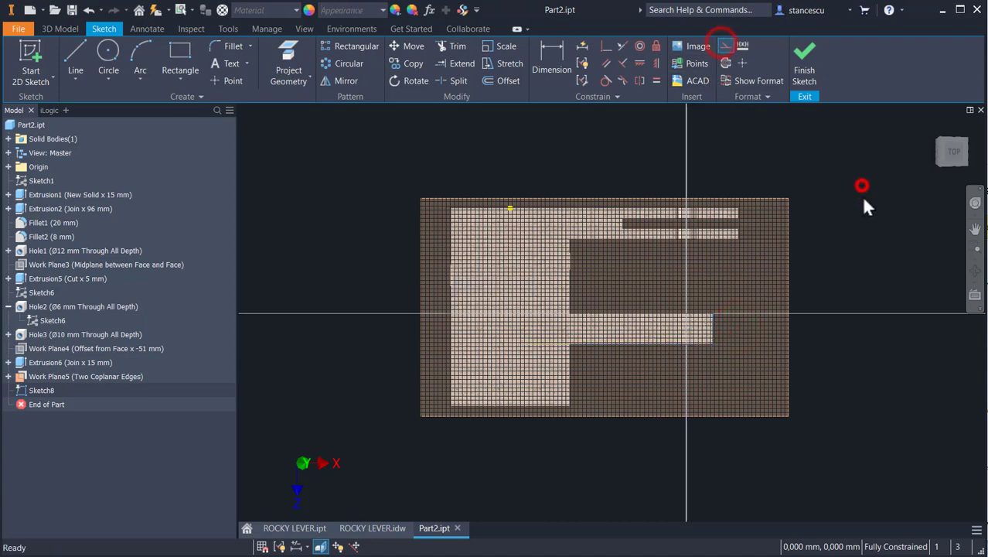
- Draw a closed four-line cut profile along the arm's long edge away from the plate, with a slanted line spanning about 22 mm
left_click(80, 47)
scroll(617, 351, "up", 3)
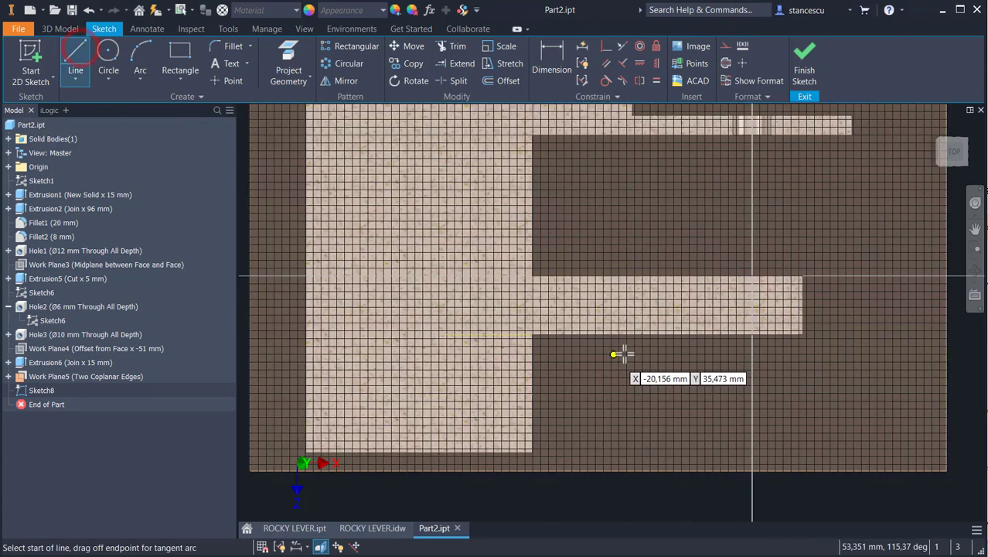
left_click(803, 313)
left_click(648, 313)
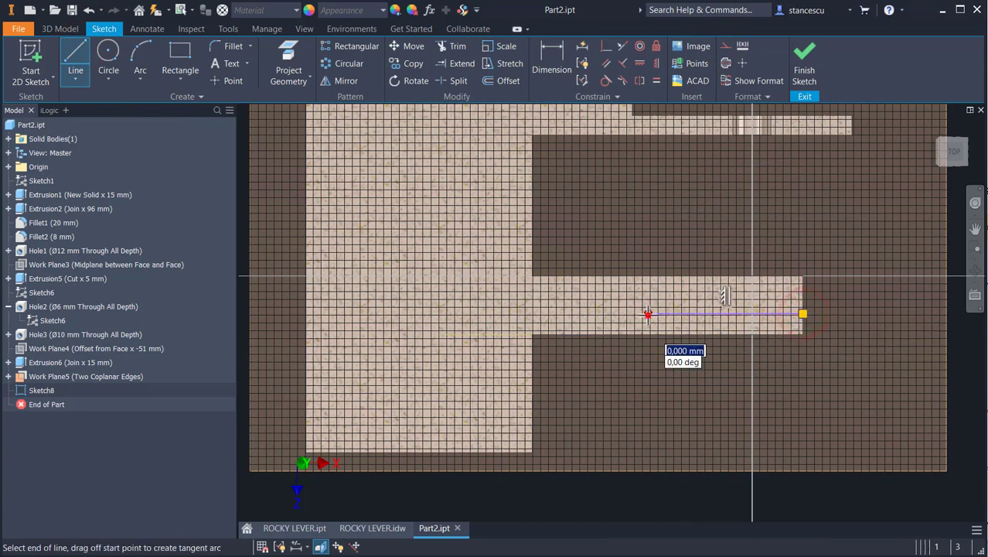
double_click(562, 335)
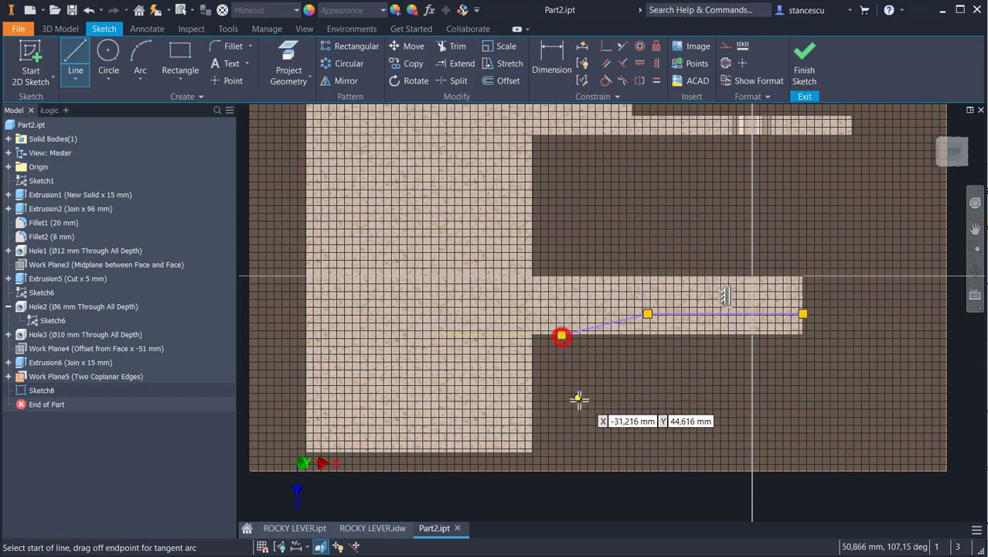
left_click(562, 334)
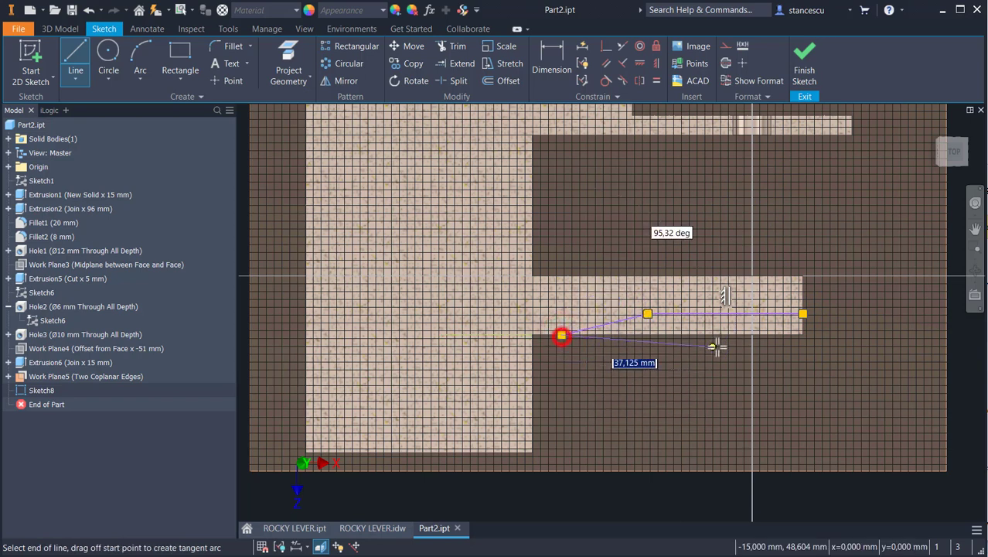
left_click(802, 334)
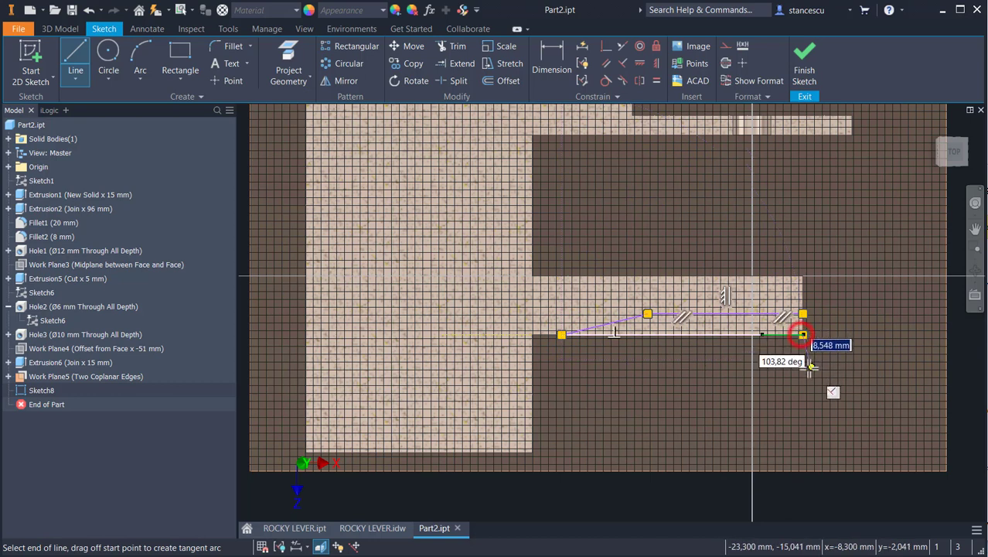
left_click(803, 313)
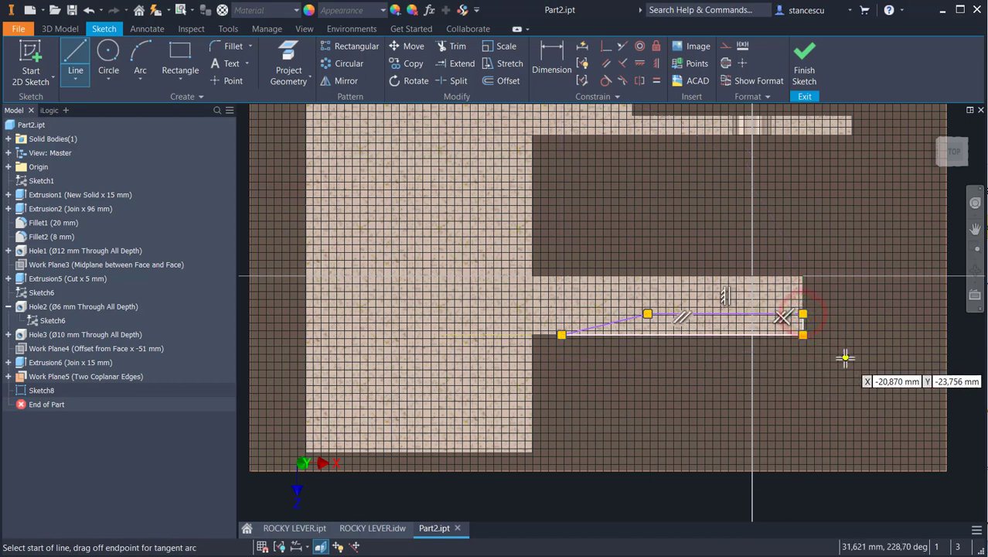
- Dimension the profile's inner long line 10 mm from the arm's corner nearest the plate
left_click(553, 56)
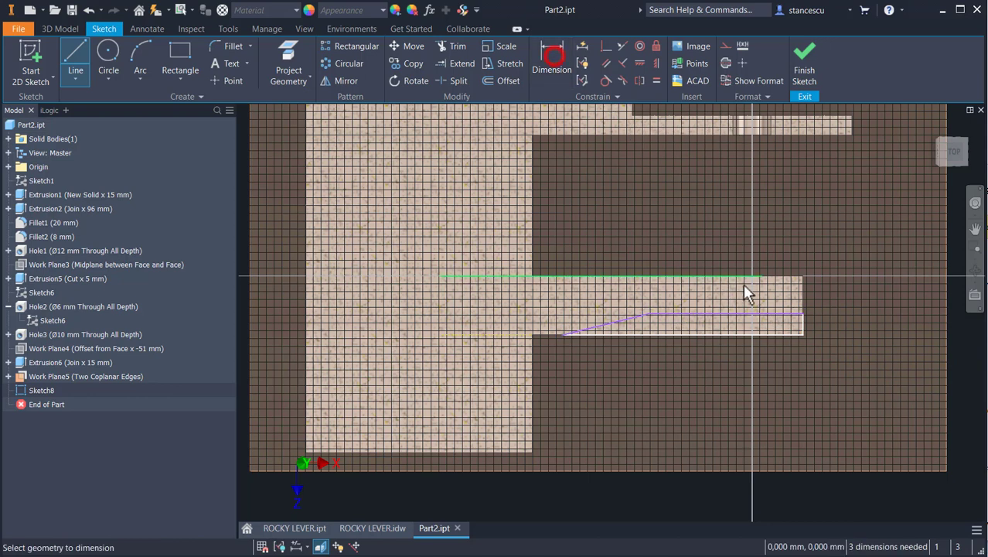
left_click(793, 314)
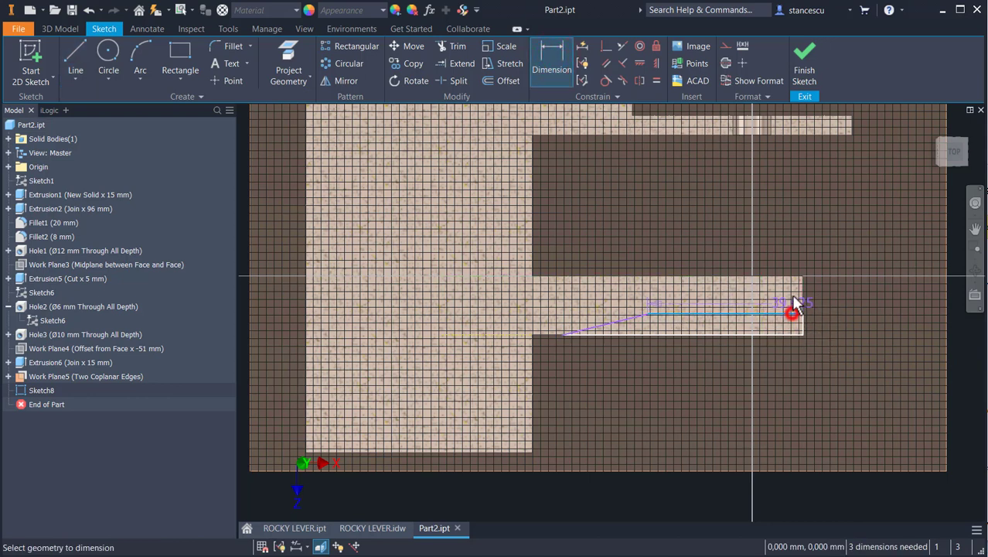
left_click(802, 279)
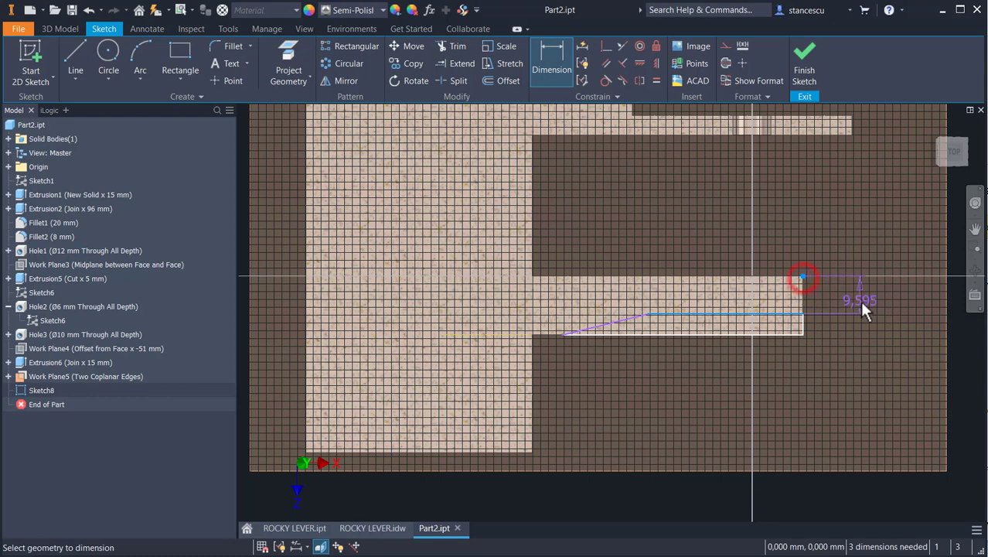
left_click(859, 302)
type("10")
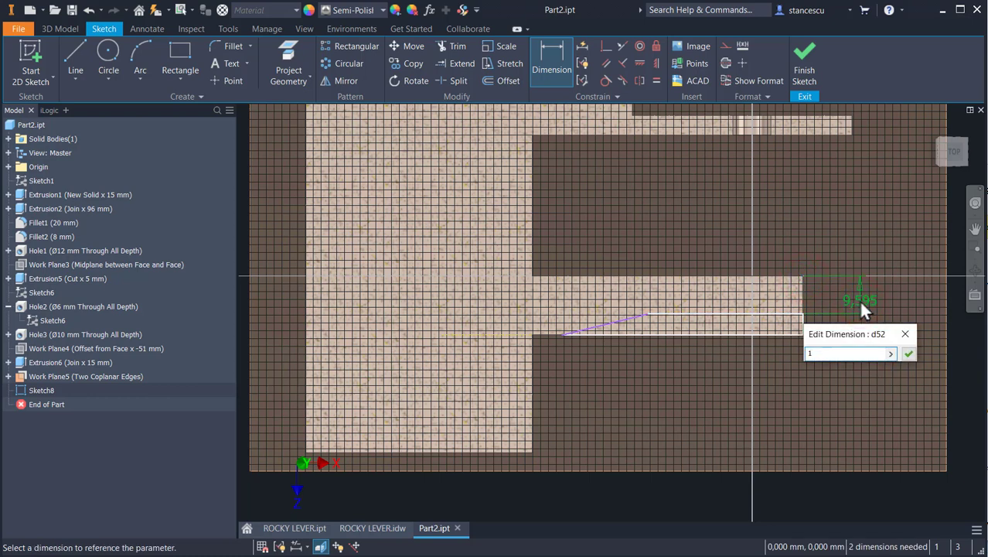
key("Return")
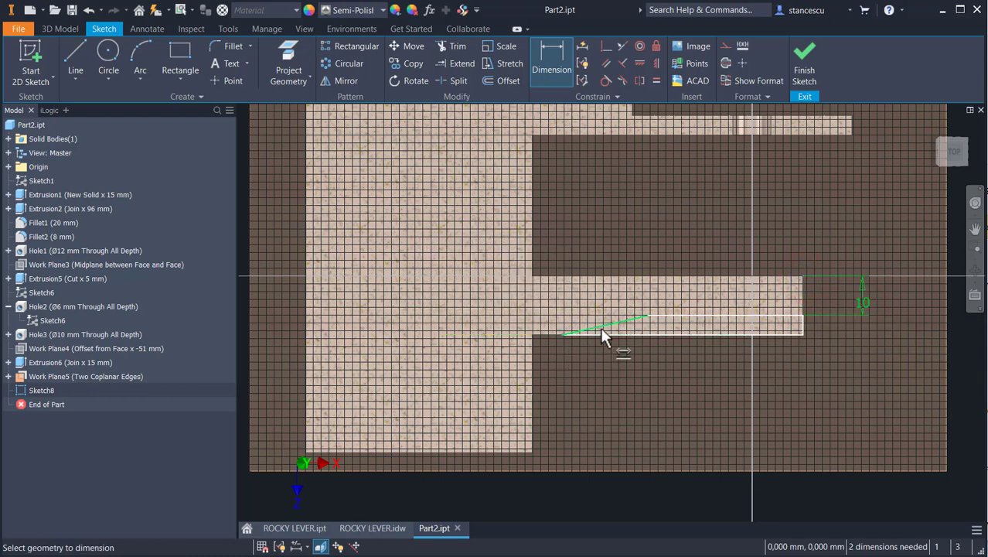
- Dimension the slanted line's horizontal length as 15 mm and the inner straight line as 43 mm, and finish the sketch
left_click(601, 328)
left_click(606, 361)
type("15")
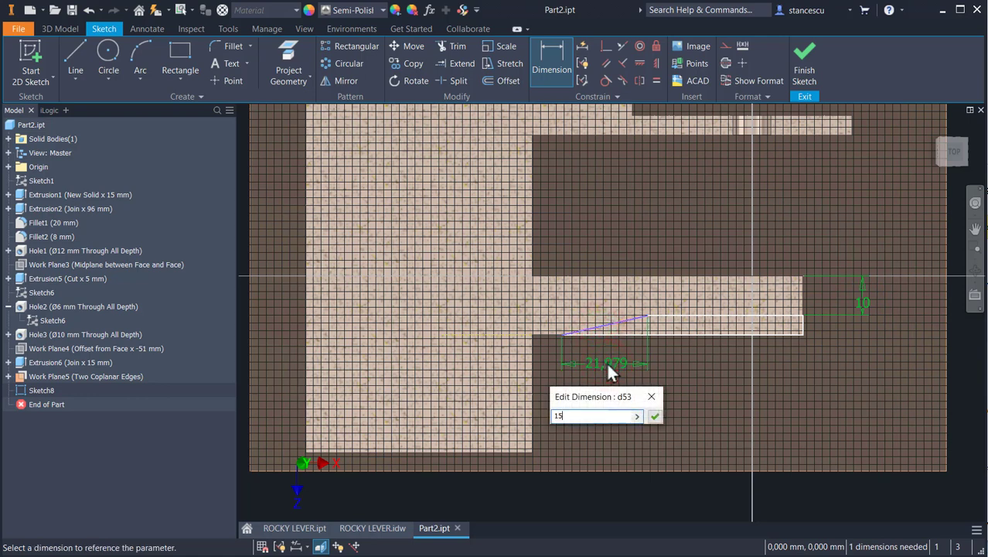
key("Return")
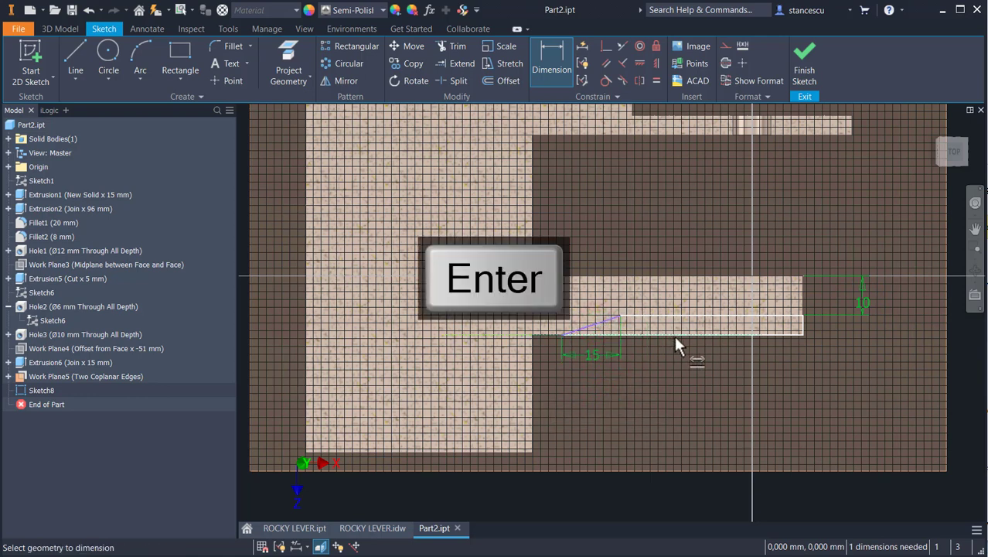
left_click(702, 317)
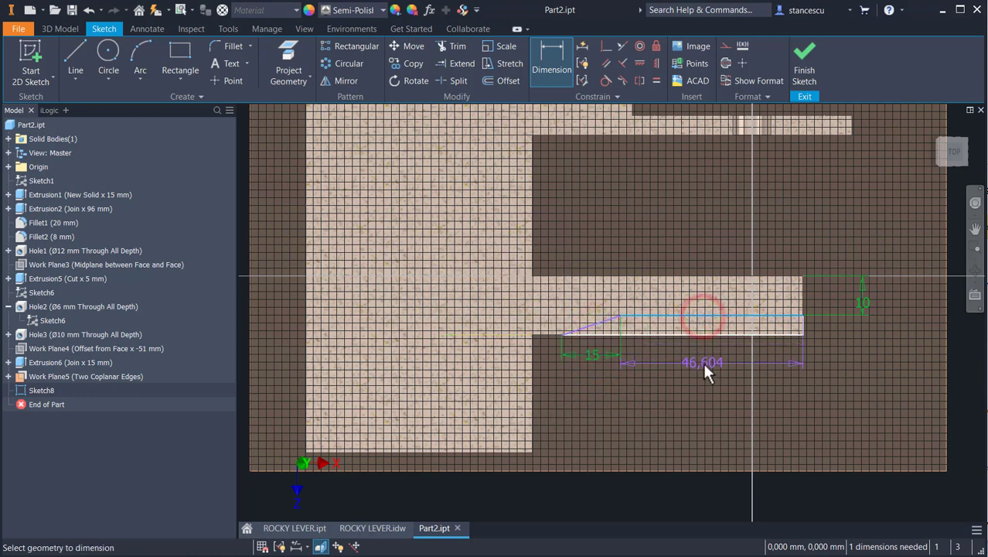
left_click(701, 362)
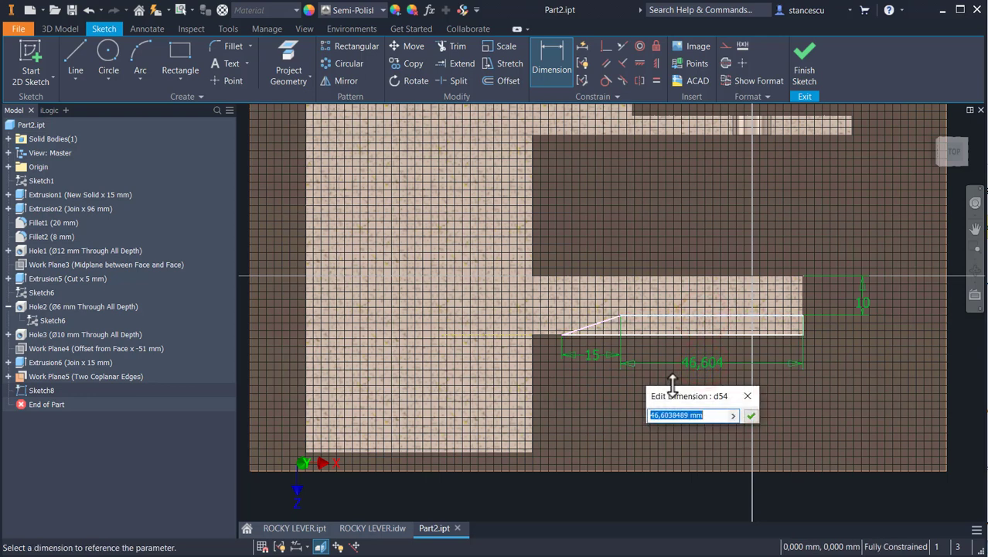
type("43")
key("Return")
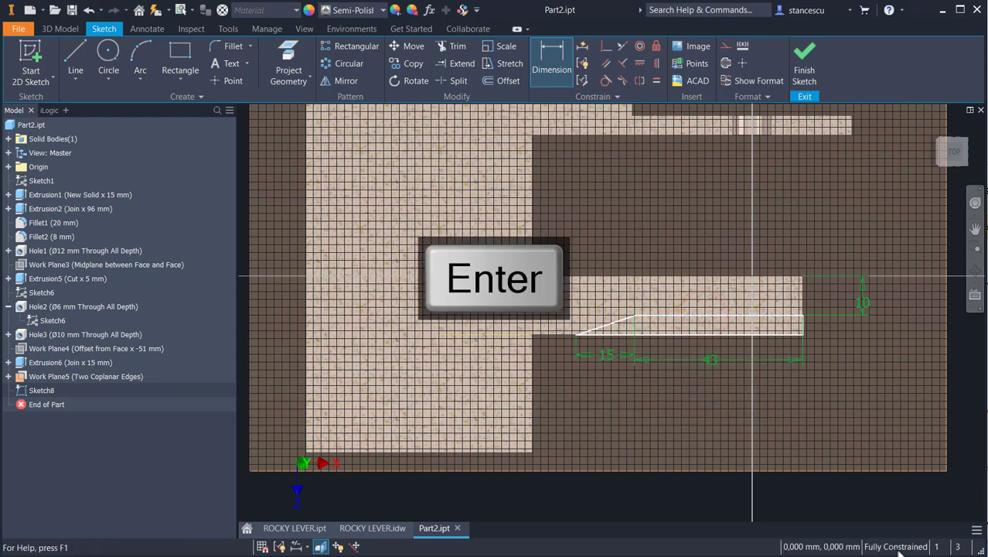
left_click(806, 69)
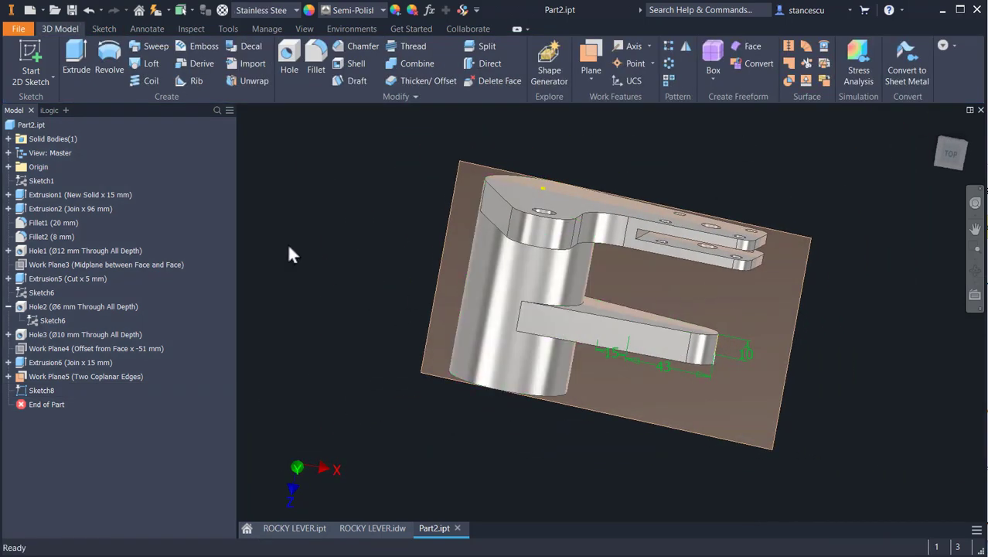
- Extrude the profile as a symmetric through-all cut in the second arm and hide the two-axis work plane
left_click(76, 60)
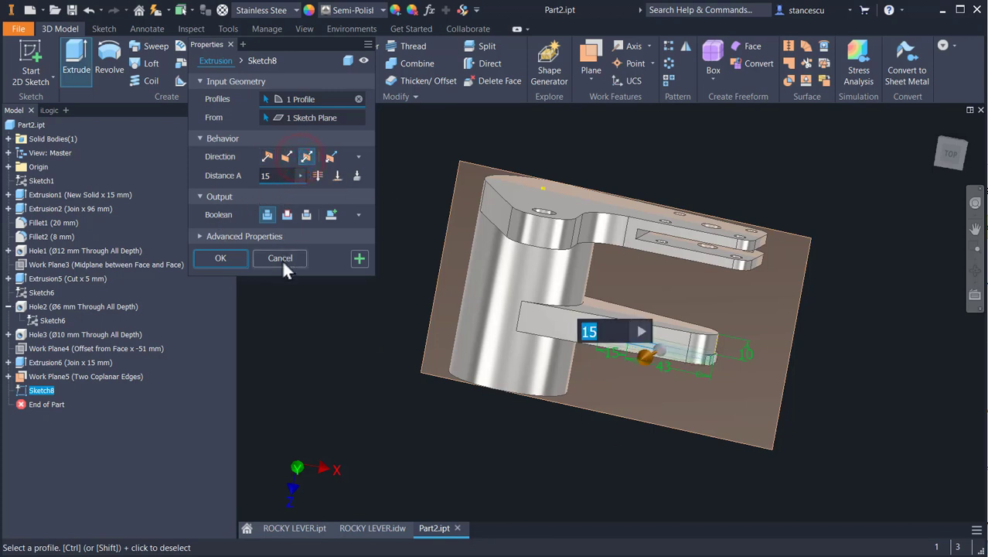
left_click(286, 214)
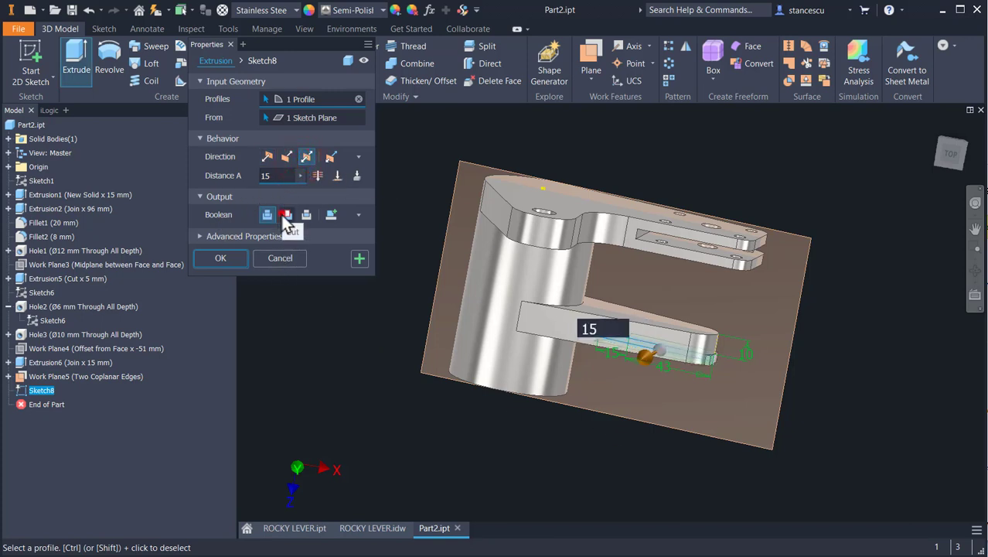
left_click(318, 175)
left_click(222, 258)
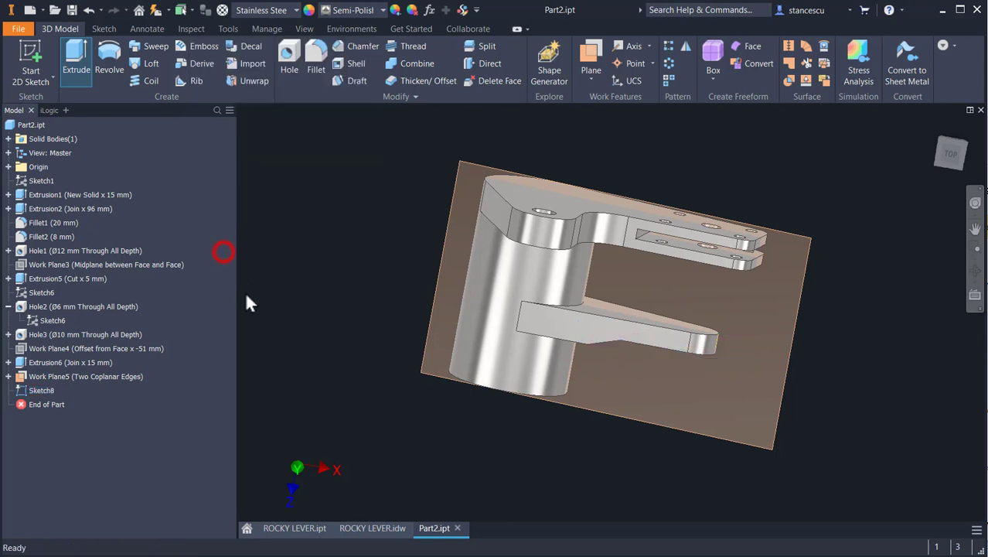
right_click(804, 265)
left_click(830, 279)
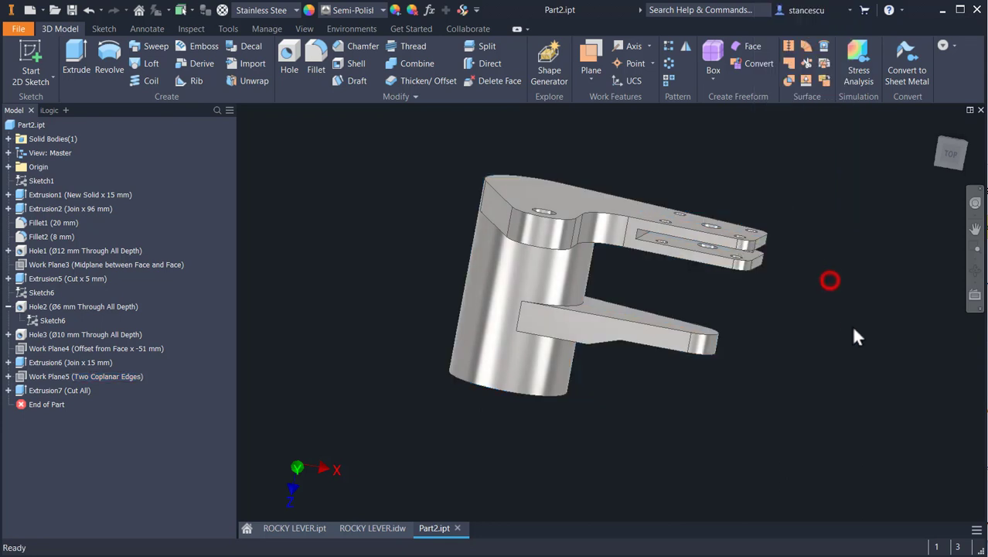
- Examine sections C-C, D-D and E-E in the ROCKY LEVER drawing for the second arm's hole and chamfer specifications
key("F6")
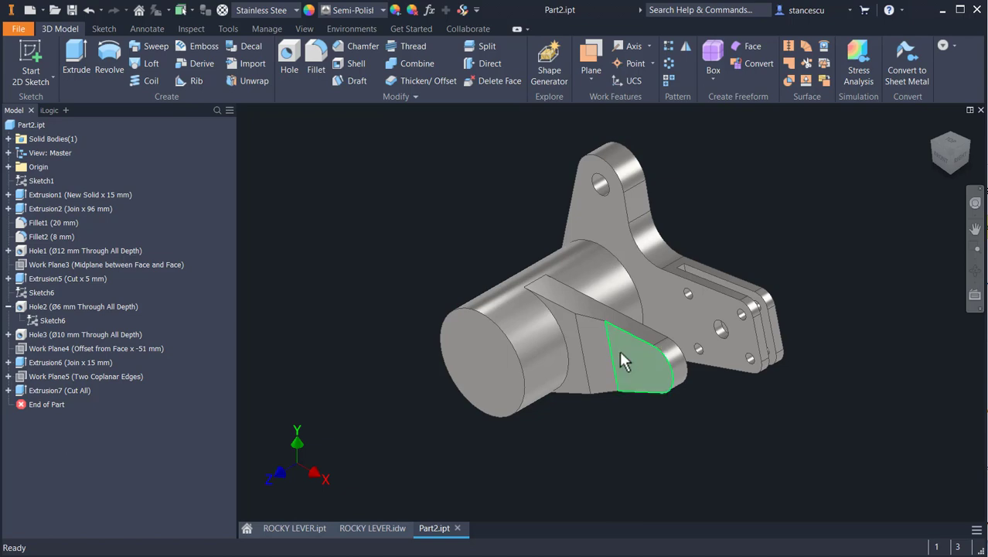
left_click(366, 530)
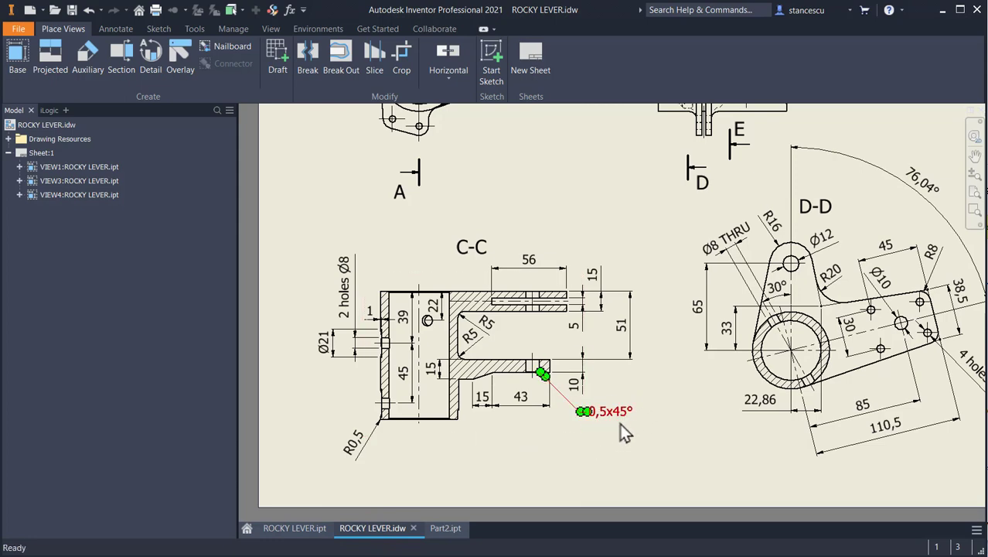
middle_click_drag(591, 442, 381, 437)
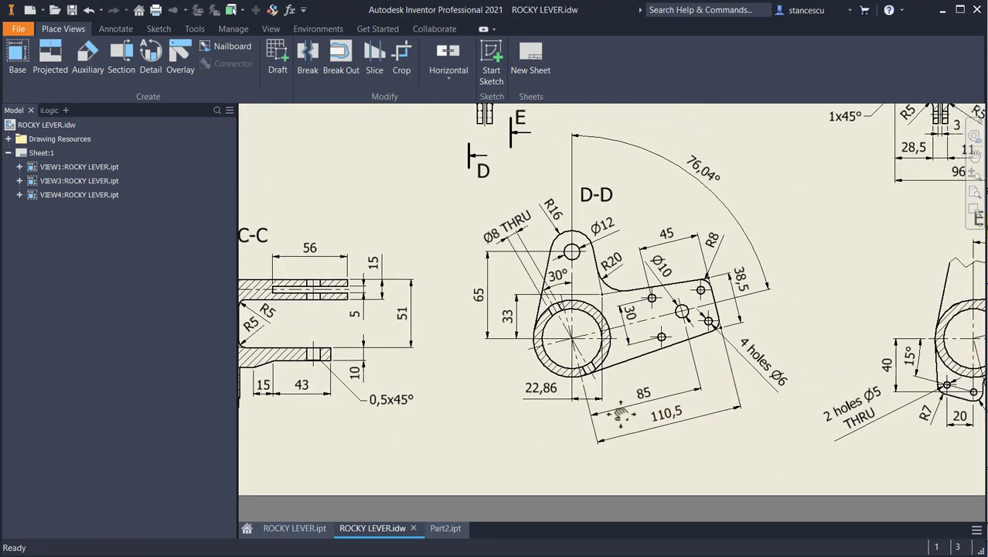
middle_click_drag(695, 418, 467, 409)
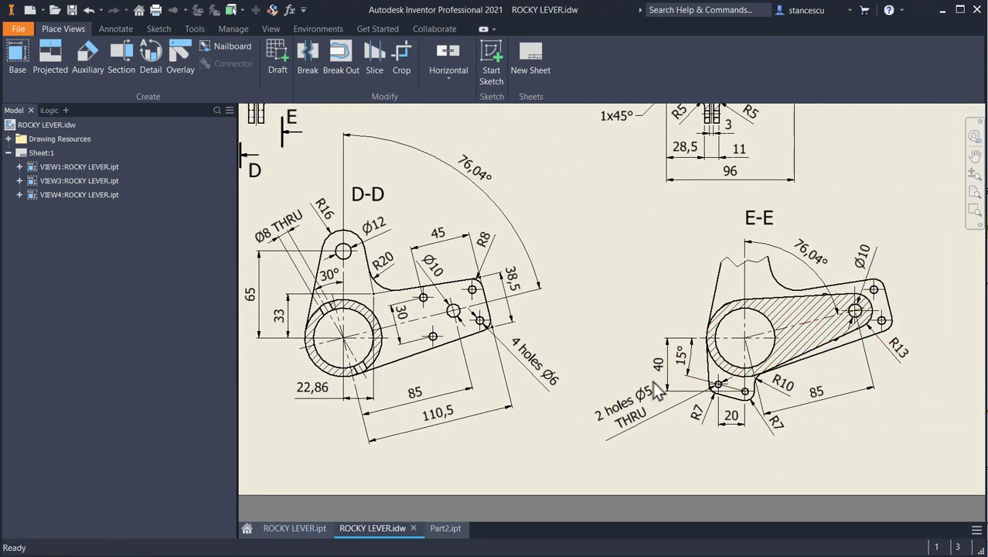
scroll(602, 348, "down", 2)
middle_click_drag(602, 348, 650, 296)
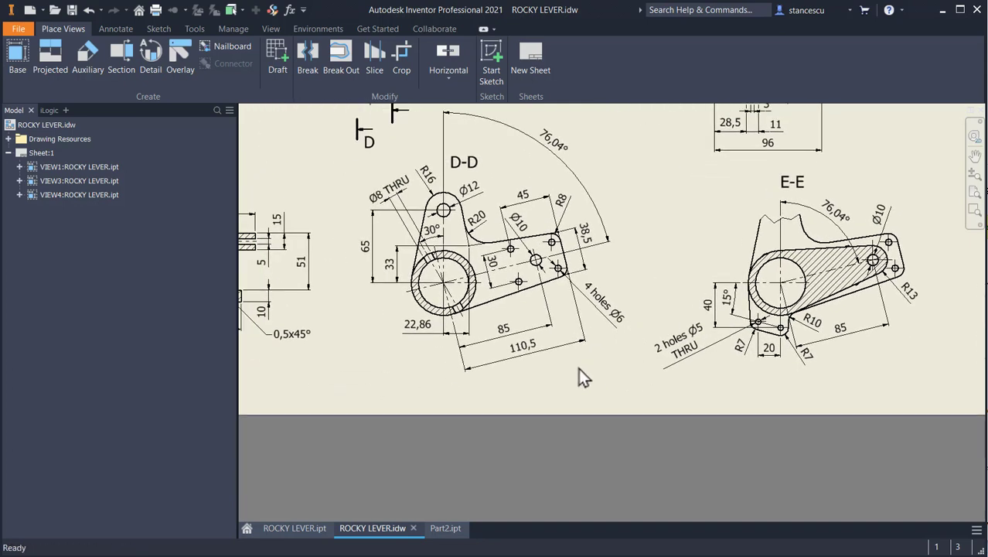
middle_click_drag(557, 353, 699, 352)
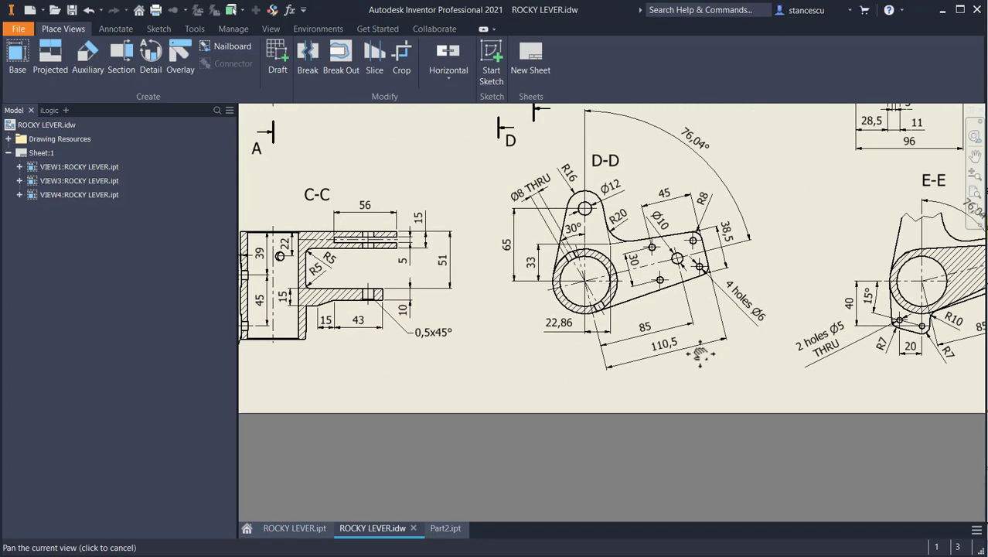
left_click(406, 307)
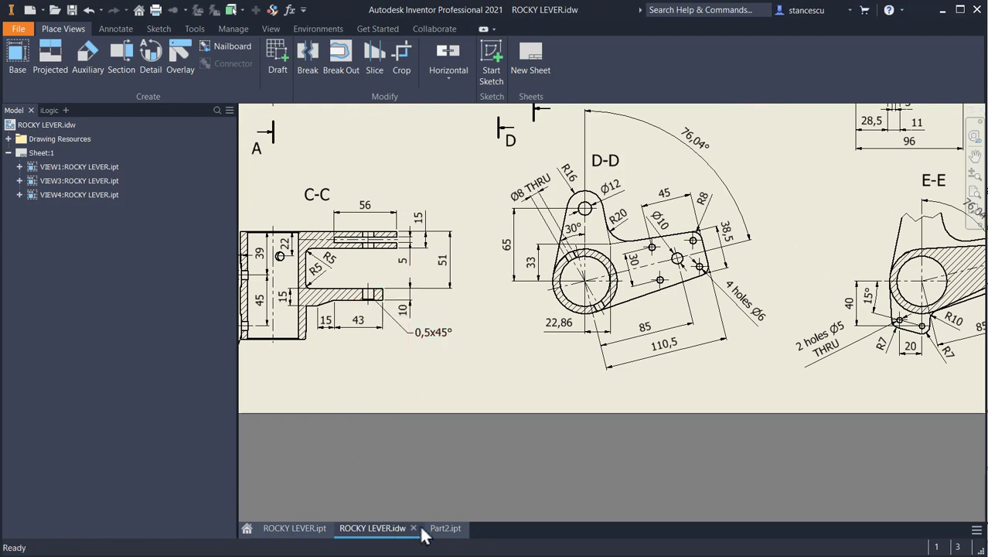
- In Part2, add a 10 mm simple hole concentric with the second arm's rounded end, terminating at the arm's opposite face
left_click(444, 527)
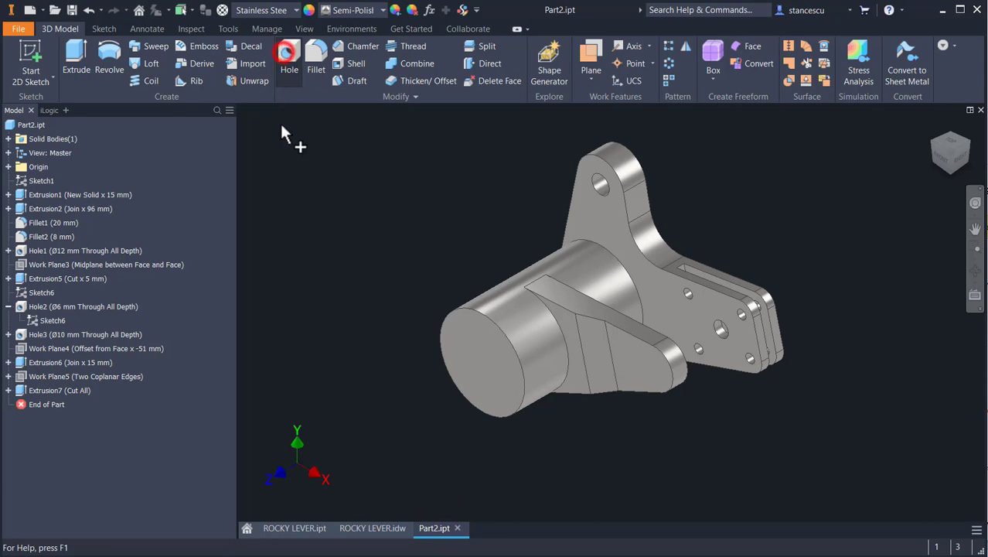
left_click(659, 375)
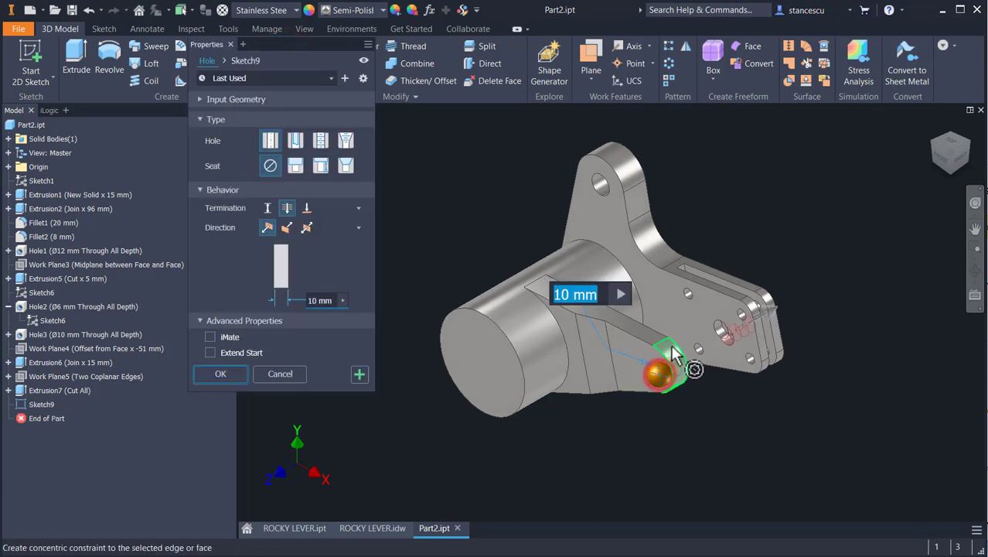
left_click(679, 367)
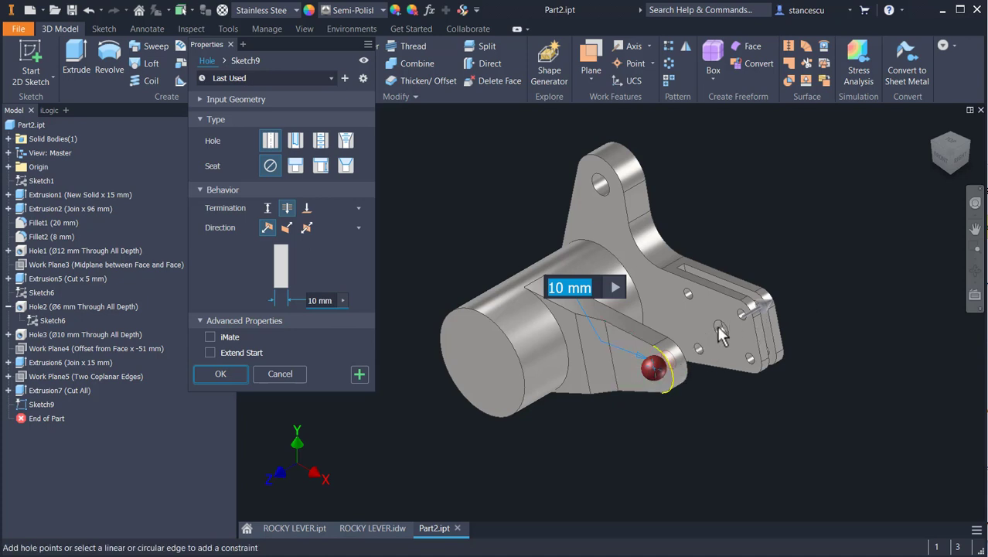
left_click(307, 207)
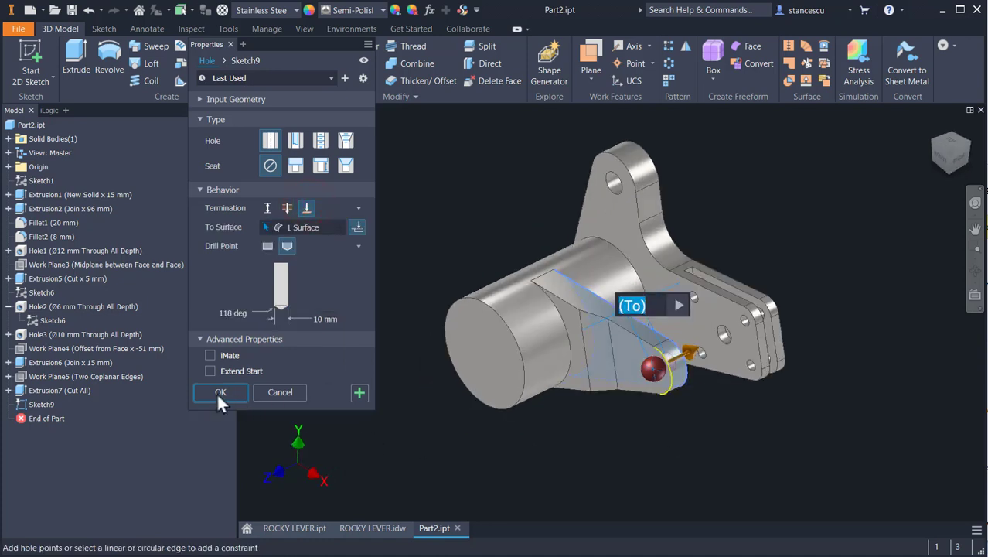
left_click(221, 393)
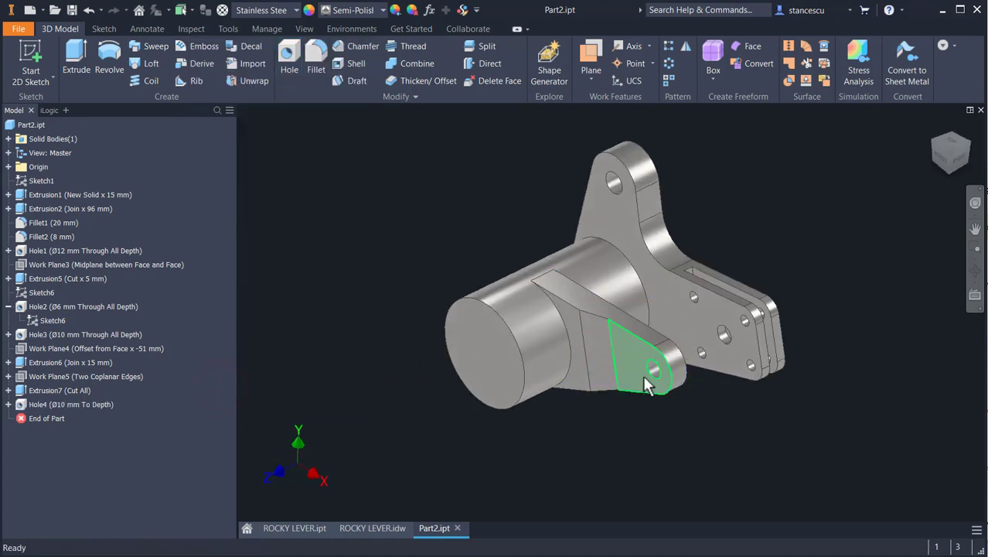
- Chamfer the outer edge of the second arm's 10 mm hole by 0.5 mm
scroll(643, 375, "up", 3)
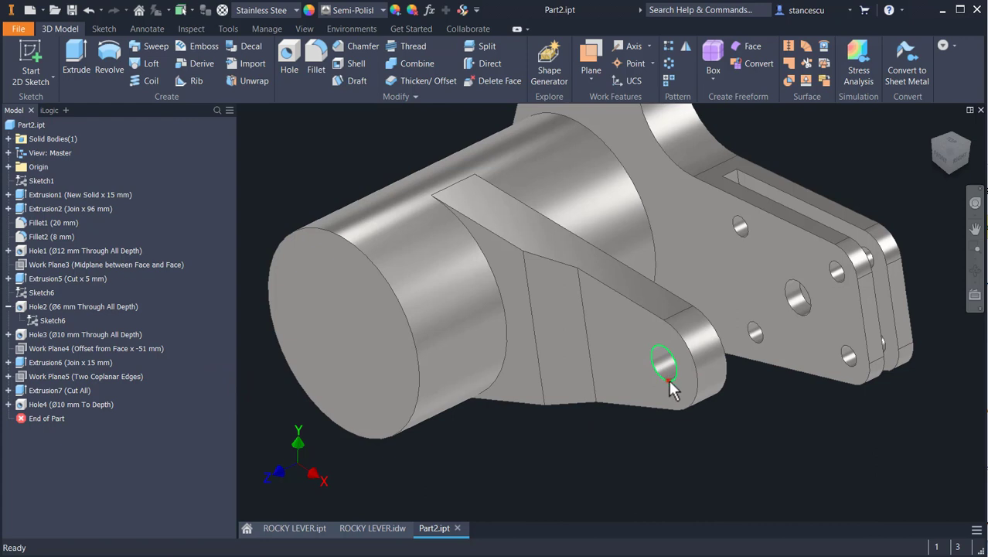
left_click(671, 387)
left_click(700, 371)
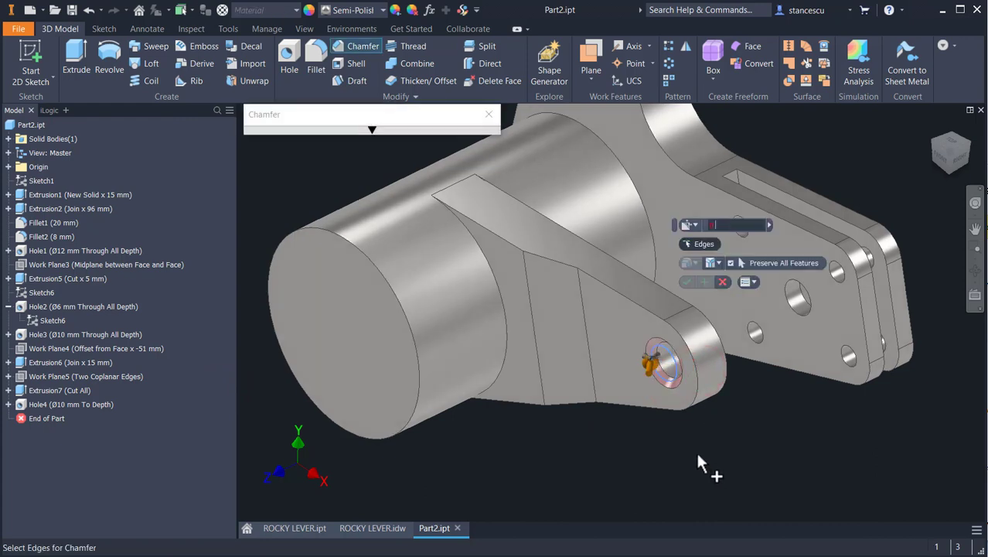
type("0.5")
key("Return")
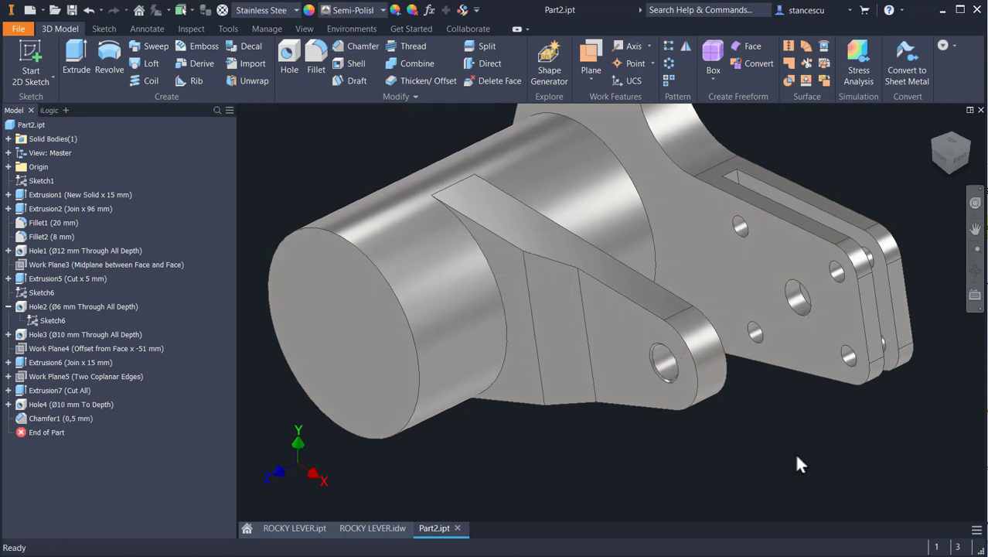
left_click(793, 472)
key("F6")
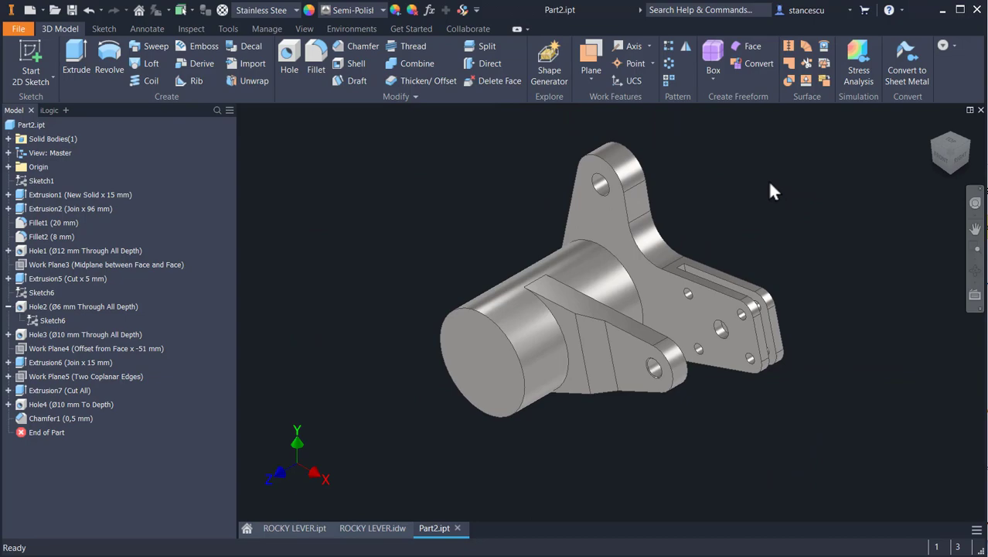
- Examine the small two-hole slotted lug under the cylinder in the ROCKY LEVER drawing's isometric view, section E-E and the lengthwise cylinder section
left_click(378, 527)
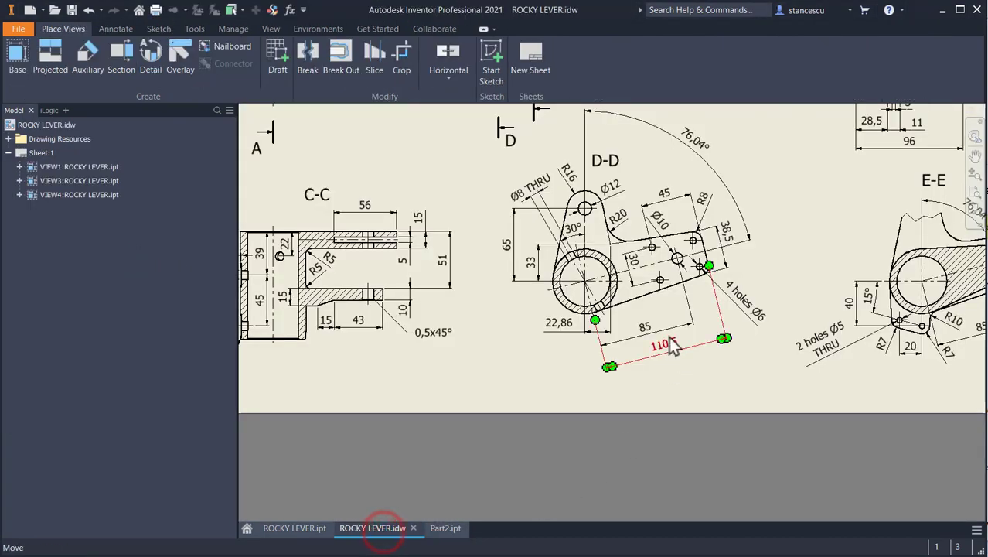
mouse_move(749, 267)
middle_mouse_down()
mouse_move(617, 394)
mouse_move(604, 424)
middle_mouse_up()
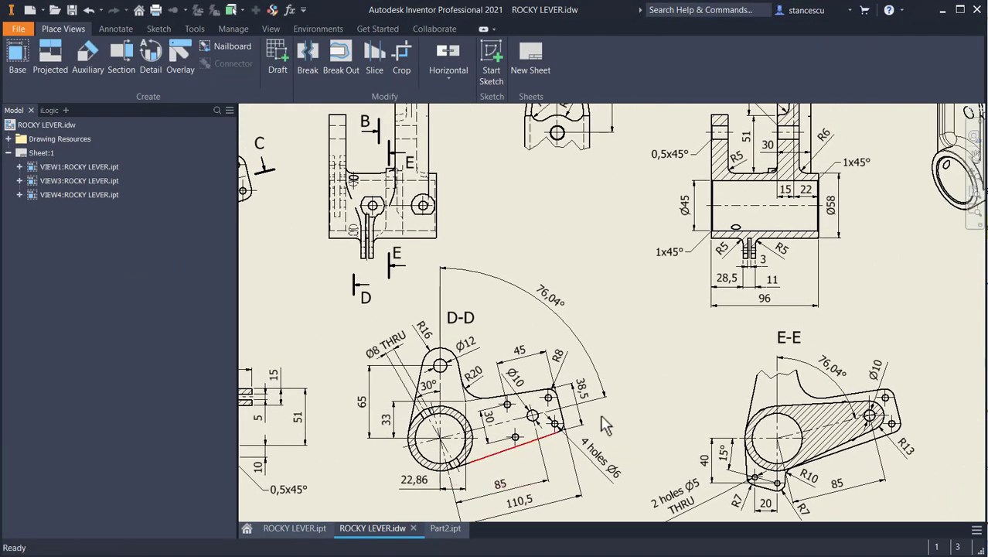
mouse_move(650, 379)
middle_mouse_down()
mouse_move(503, 441)
mouse_move(366, 441)
mouse_move(335, 335)
middle_mouse_up()
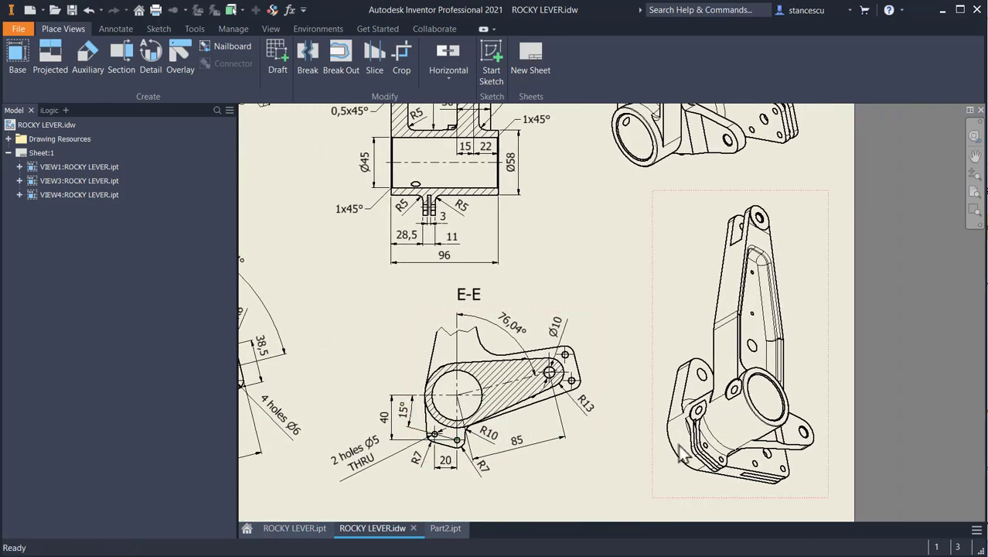
scroll(708, 448, "up", 5)
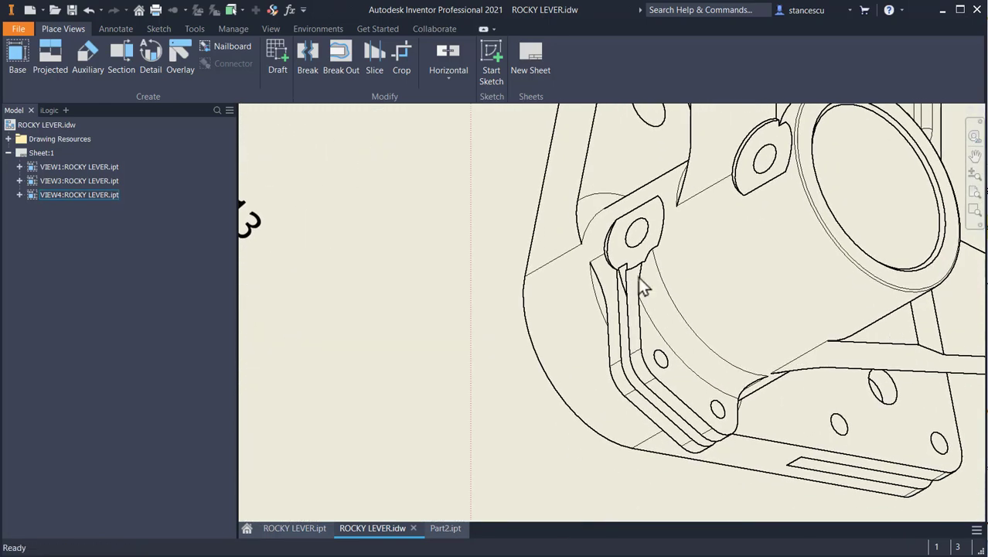
middle_click_drag(303, 354, 680, 346)
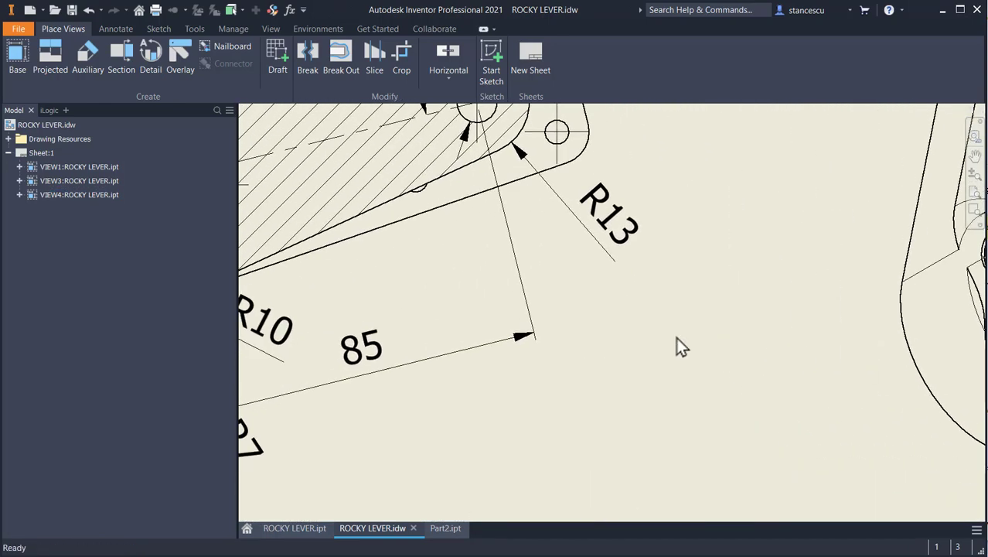
scroll(539, 334, "down", 3)
mouse_move(424, 344)
middle_mouse_down()
mouse_move(606, 351)
mouse_move(689, 368)
middle_mouse_up()
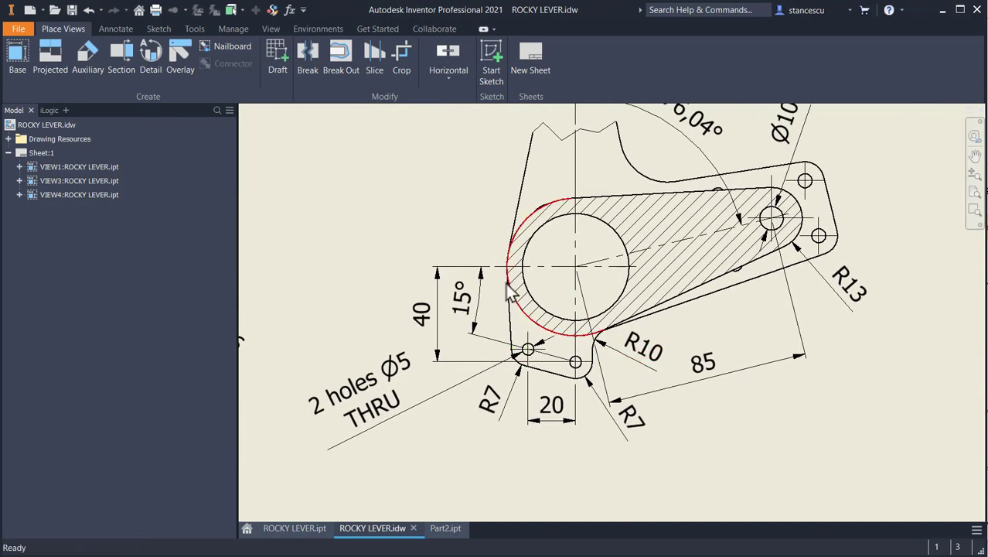
middle_click_drag(588, 247, 660, 517)
middle_click_drag(629, 361, 642, 511)
left_click(530, 350)
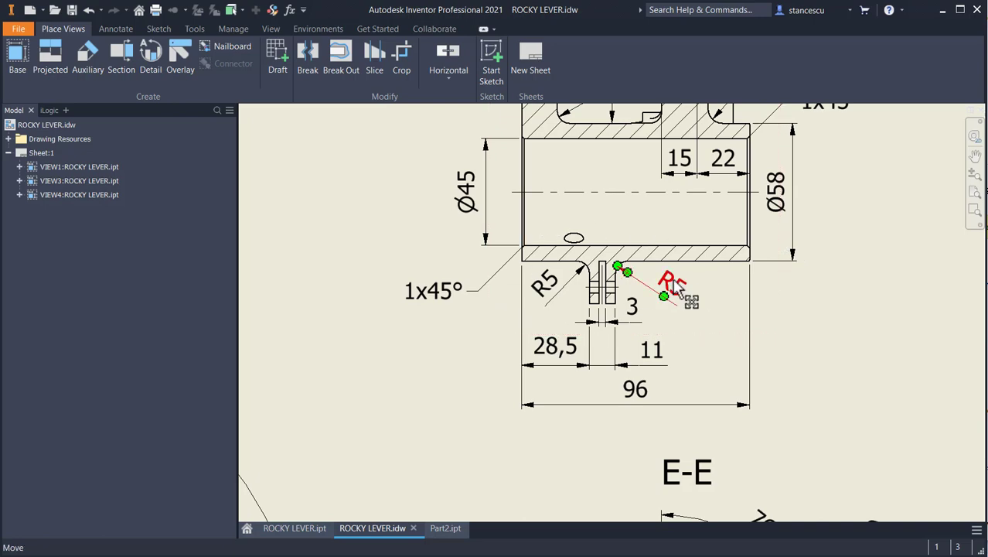
middle_click_drag(668, 282, 712, 410)
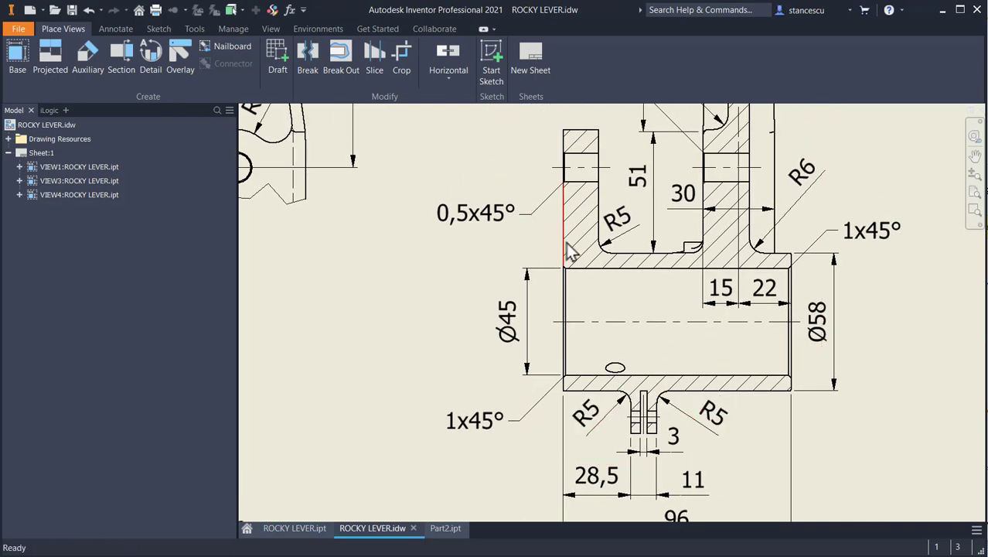
mouse_move(637, 340)
middle_mouse_down()
mouse_move(681, 230)
mouse_move(681, 190)
middle_mouse_up()
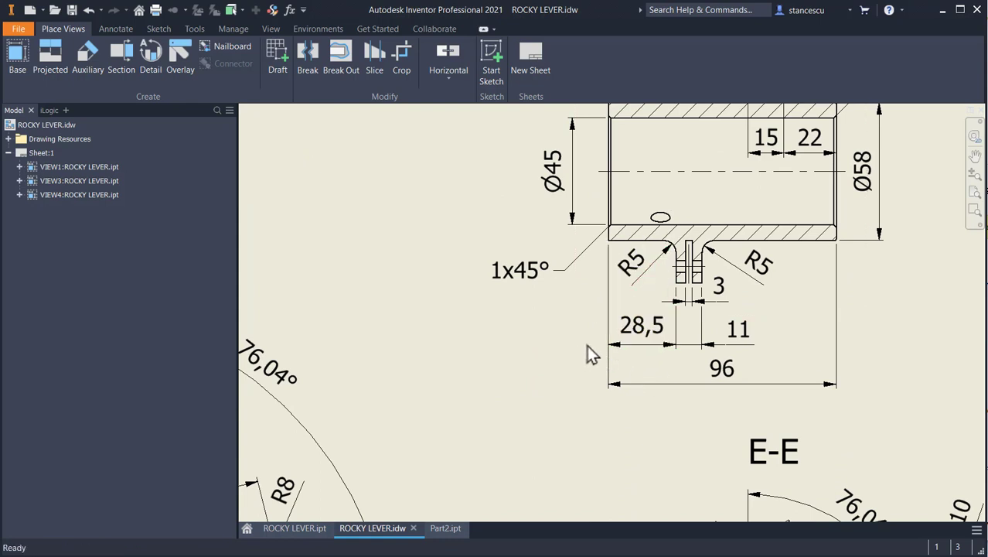
- In Part2, create a work plane offset -28.5 mm from the outer face of the plate with the five-hole arm
left_click(445, 528)
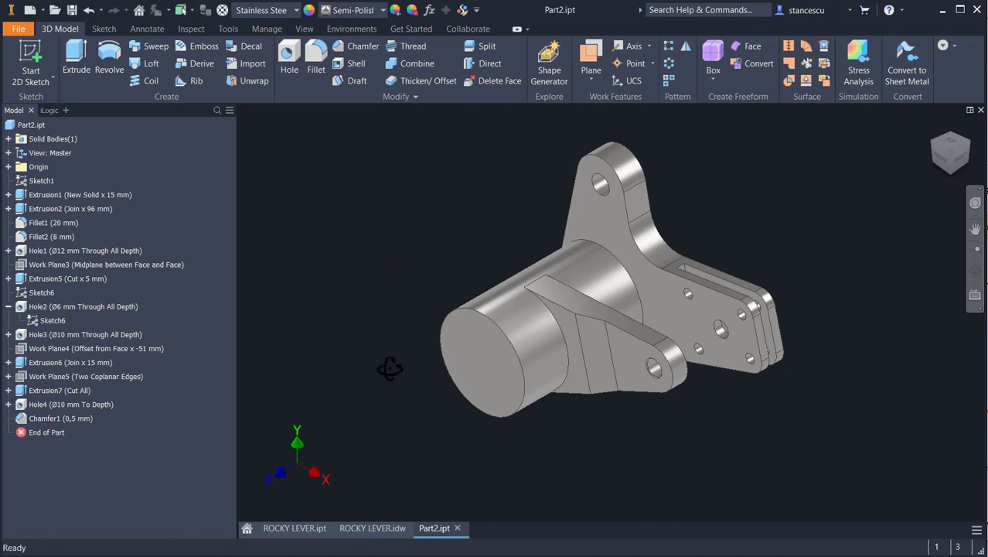
middle_click_drag(390, 369, 430, 244, "shift")
left_click(591, 48)
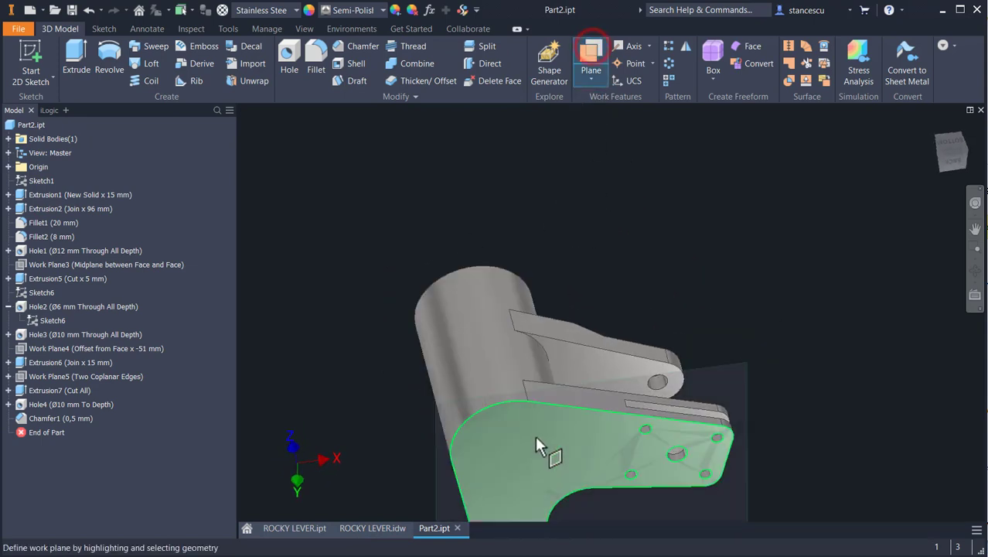
left_click_drag(535, 435, 525, 419)
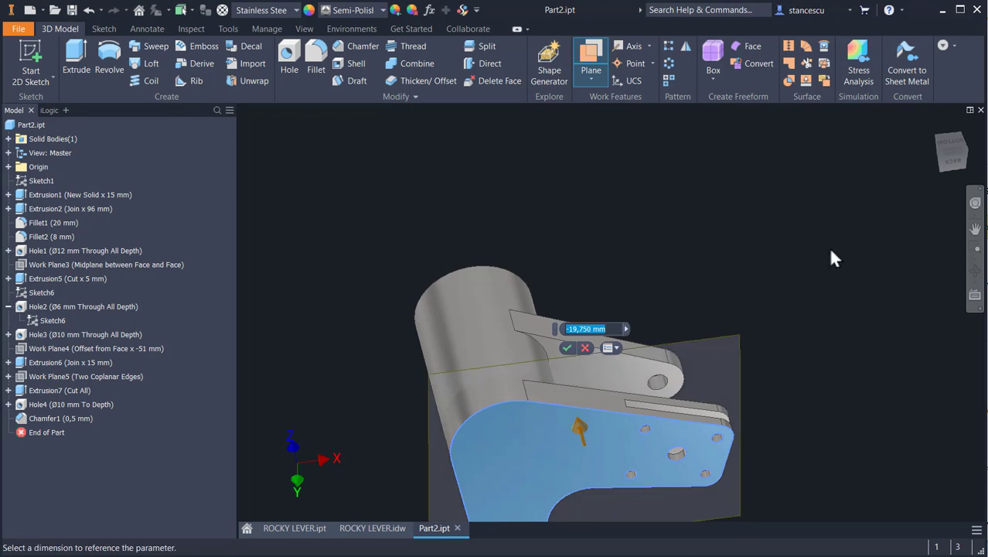
key("BackSpace")
type("-28,5")
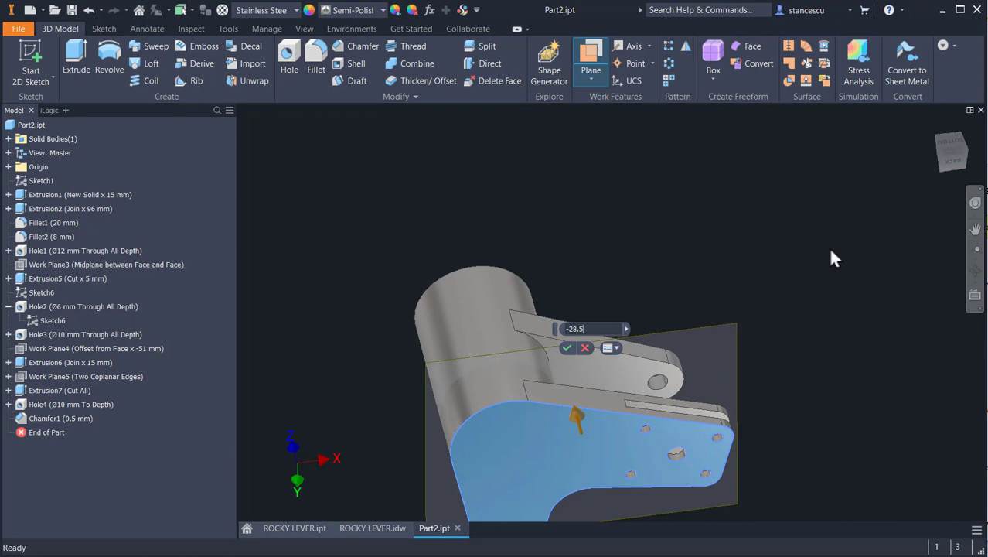
key("Return")
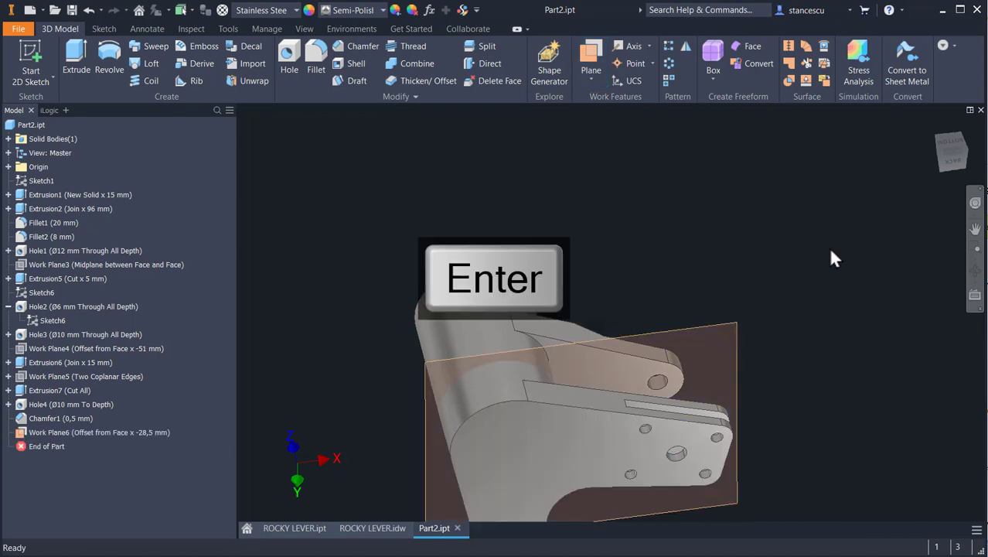
- Start a sketch on the -28.5 mm offset work plane and project the cylinder's circular outline into it
middle_click_drag(800, 325, 783, 428, "shift")
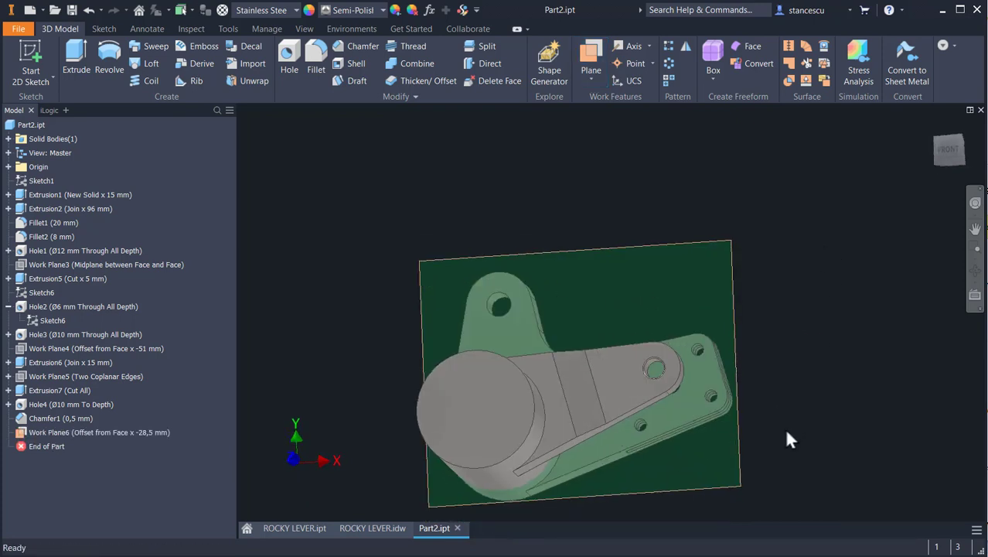
left_click(728, 489)
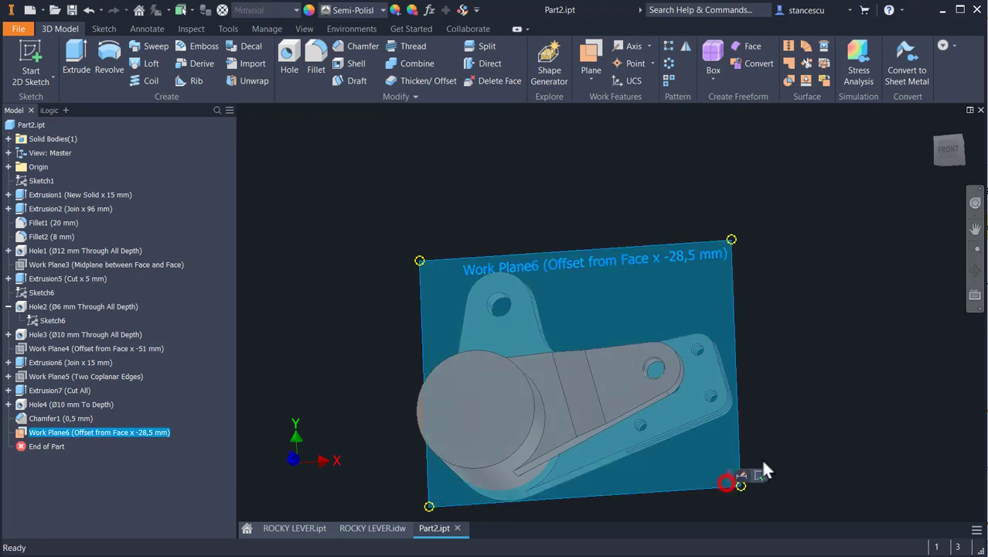
left_click(762, 473)
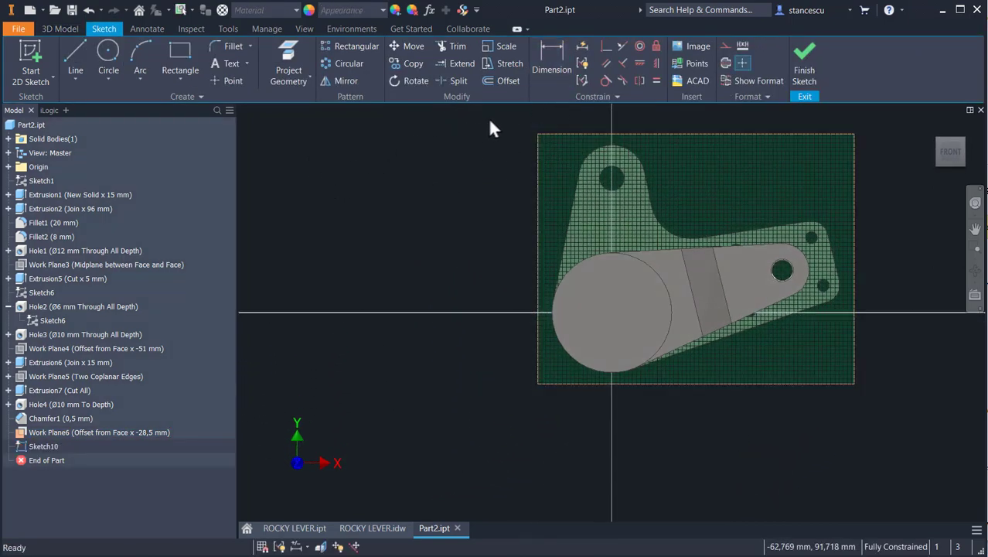
left_click(285, 54)
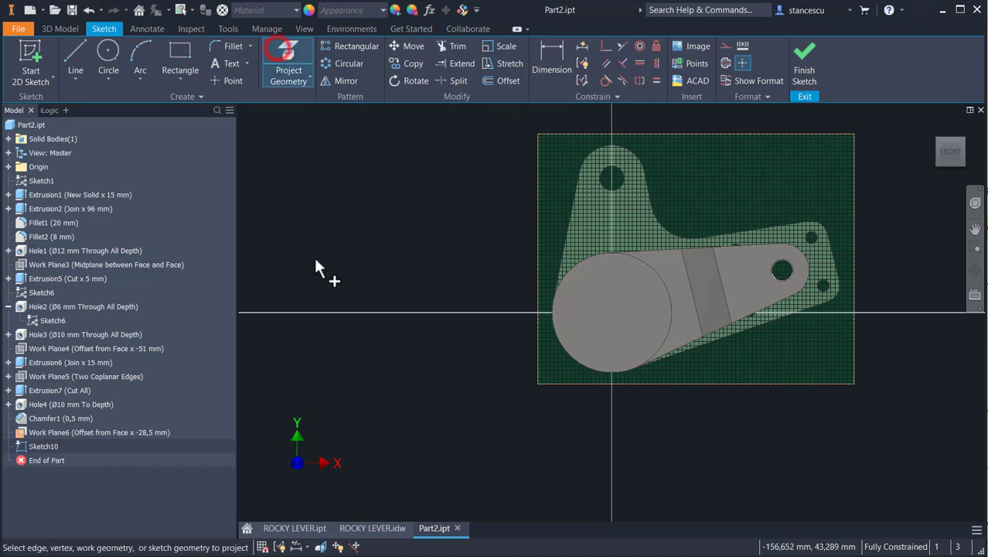
left_click(609, 337)
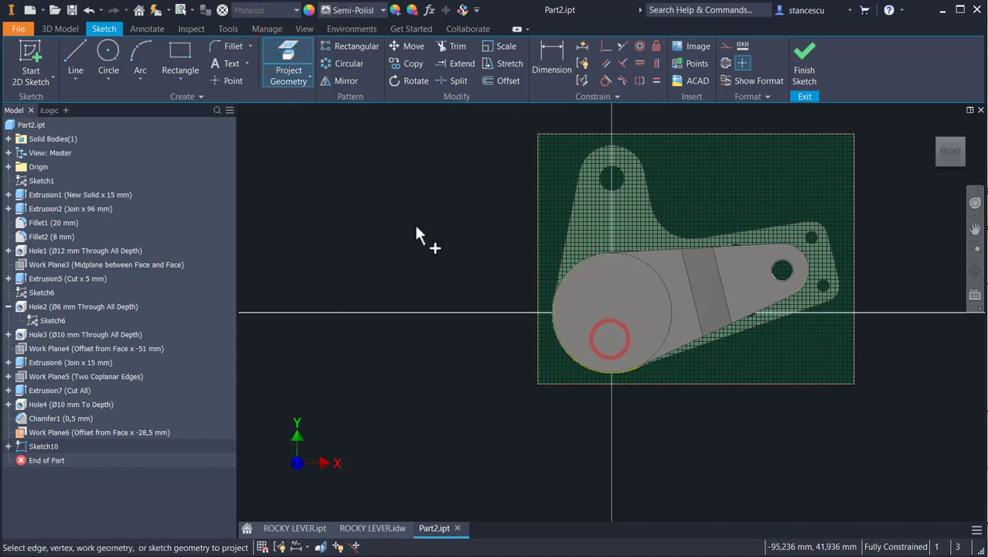
- With sliced graphics on, sketch the lug's open three-line outline below the projected circle: a tangent side, a lower edge about 16 mm long, and a vertical side
key("F7")
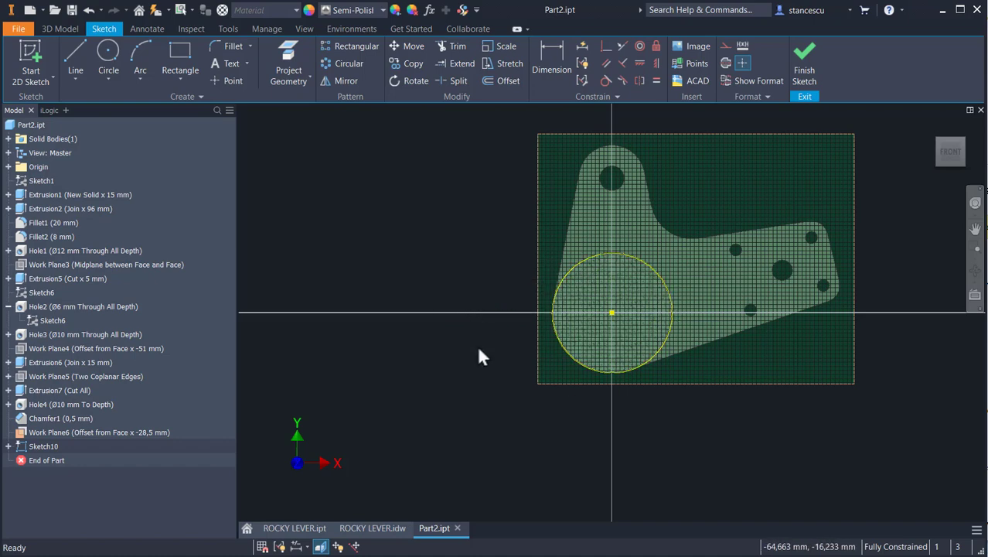
mouse_move(476, 345)
middle_mouse_down()
mouse_move(452, 276)
mouse_move(432, 302)
middle_mouse_up()
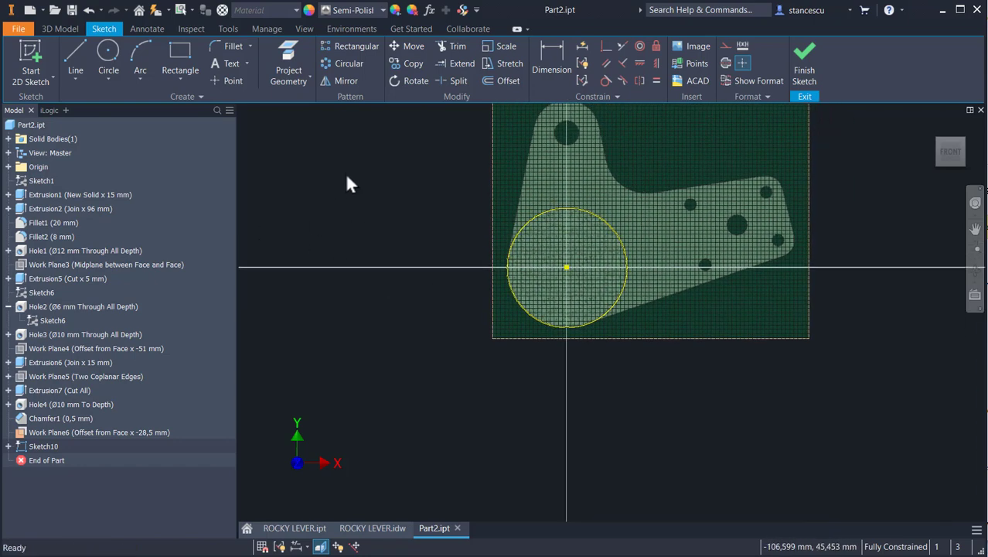
left_click(69, 51)
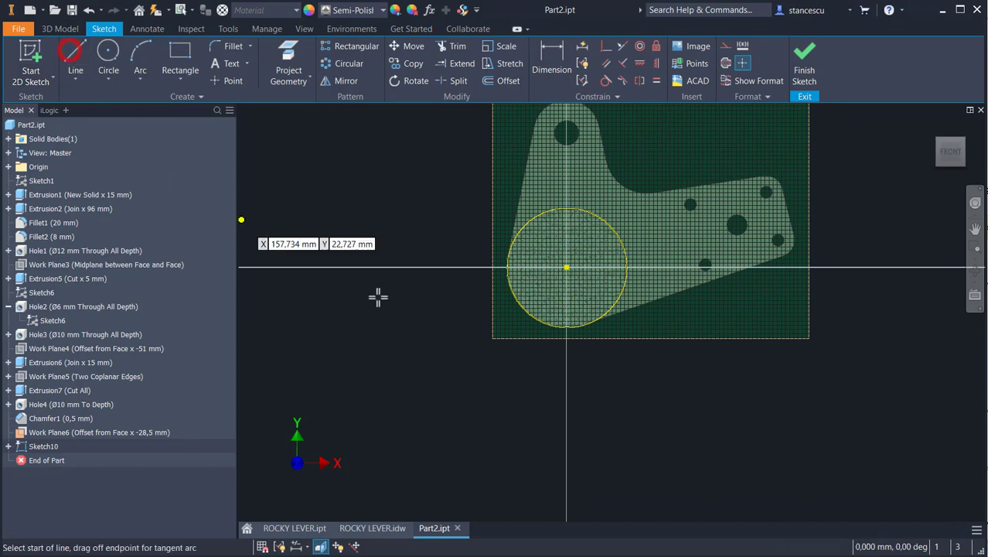
left_click(514, 295)
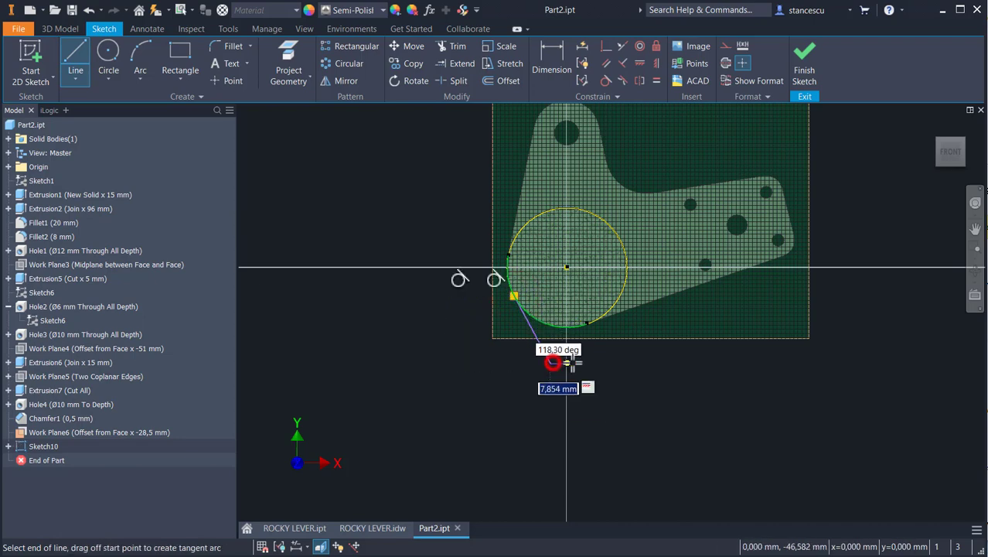
key("Tab")
key("Tab")
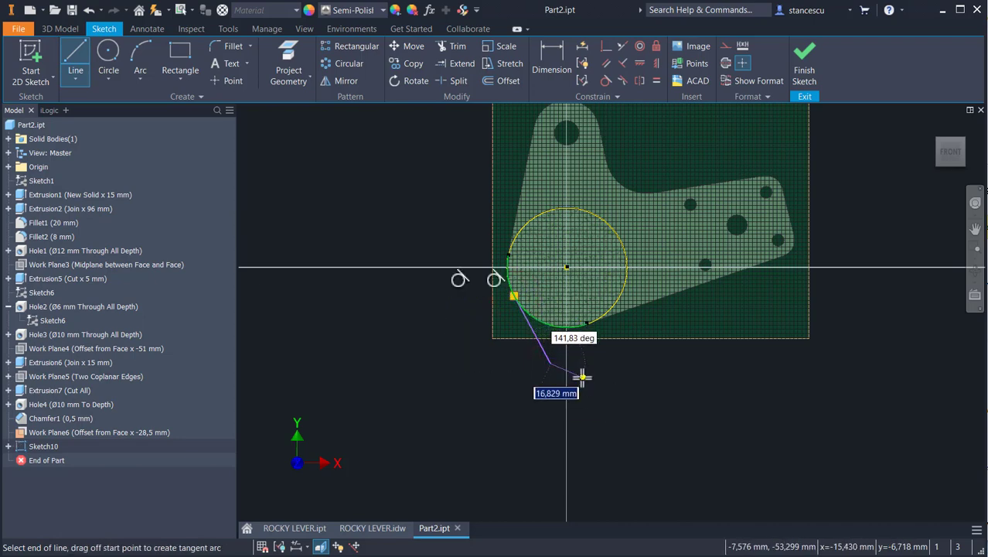
left_click(582, 375)
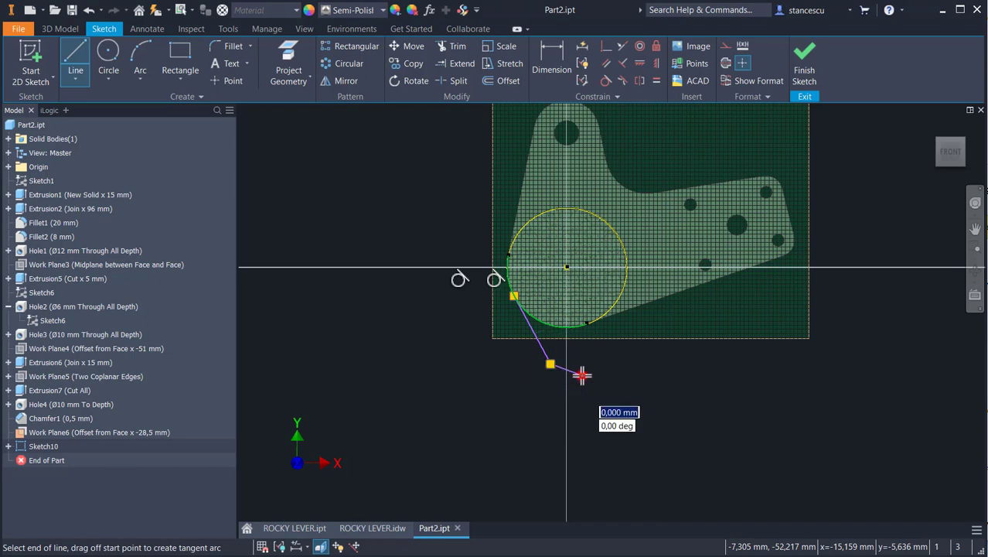
left_click(581, 325)
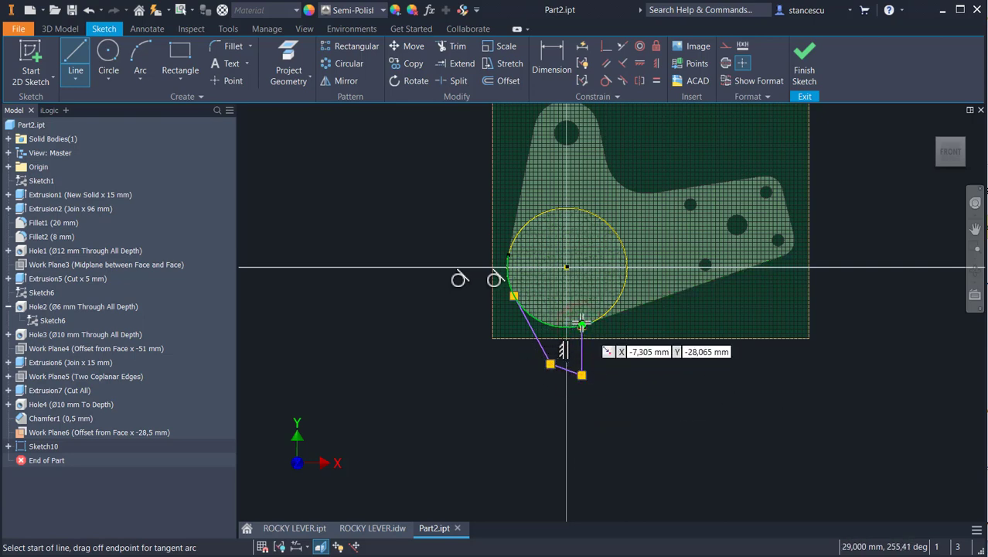
middle_click_drag(494, 382, 492, 388)
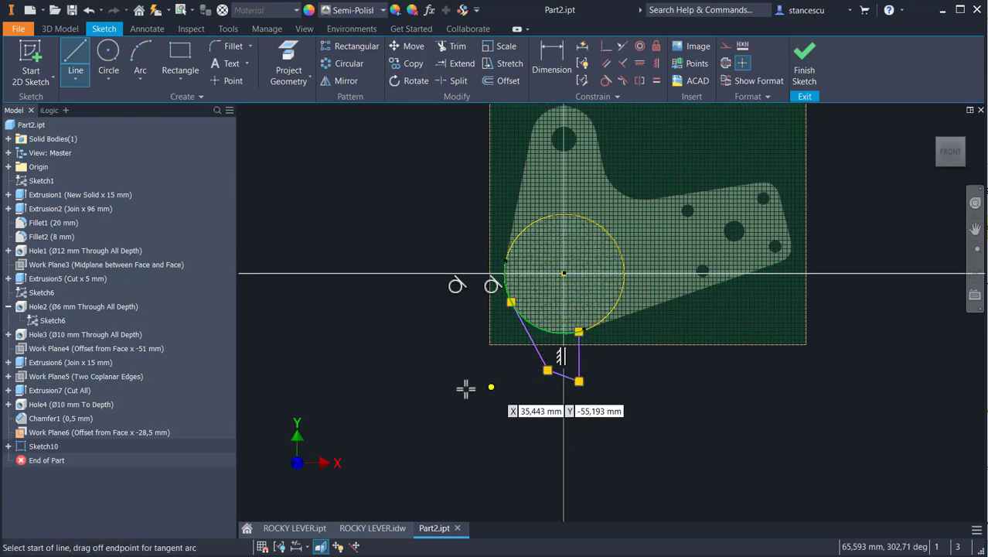
- Project the origin X axis into the lug sketch as construction geometry
left_click(289, 55)
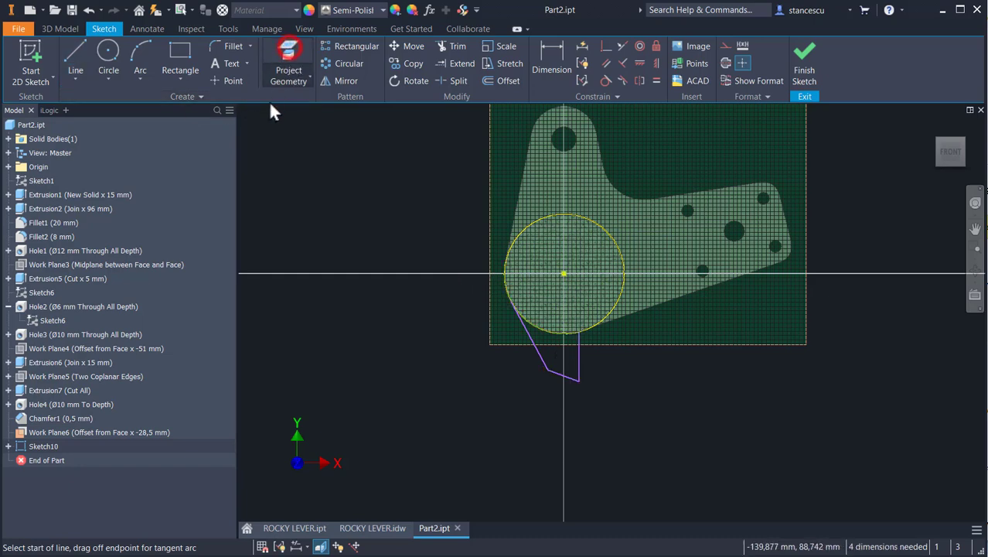
left_click(727, 45)
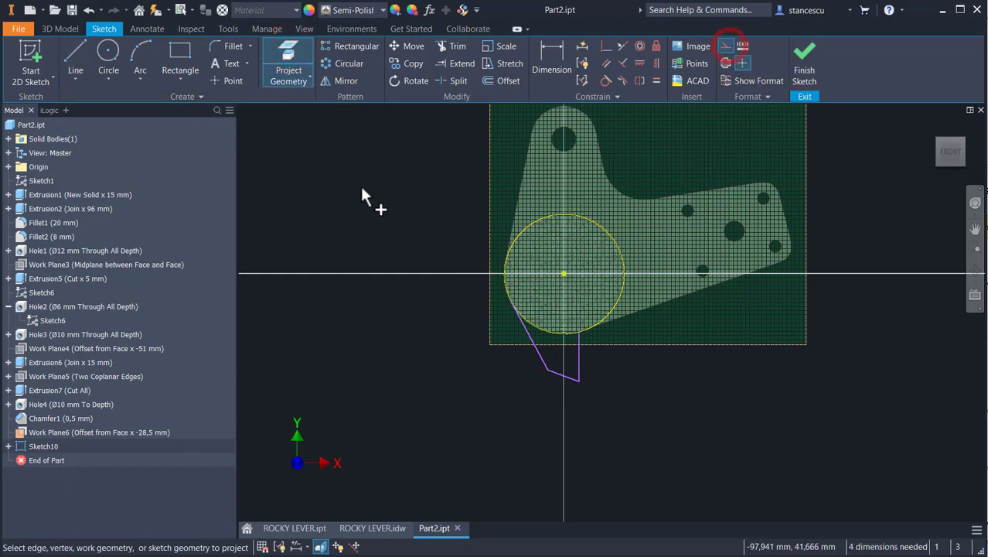
left_click(8, 167)
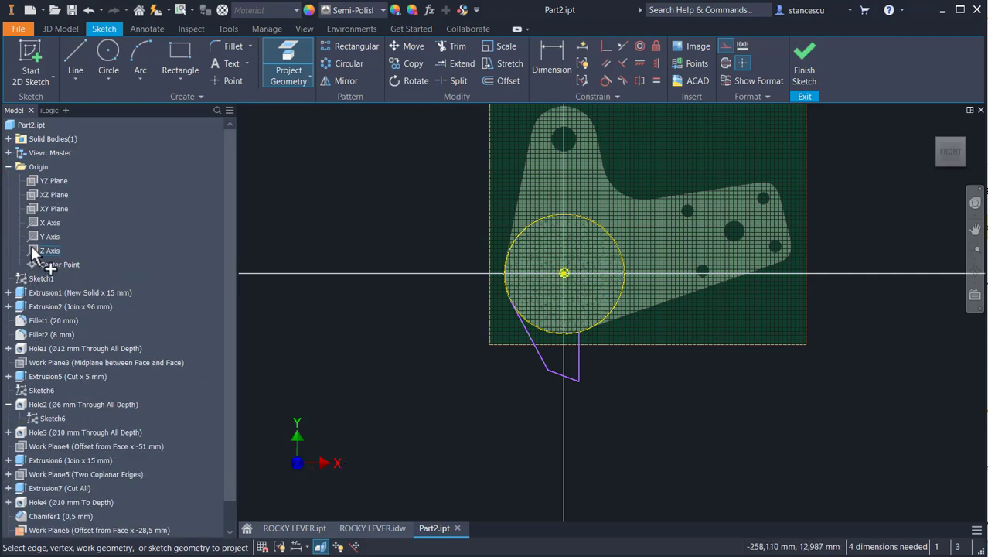
left_click(31, 223)
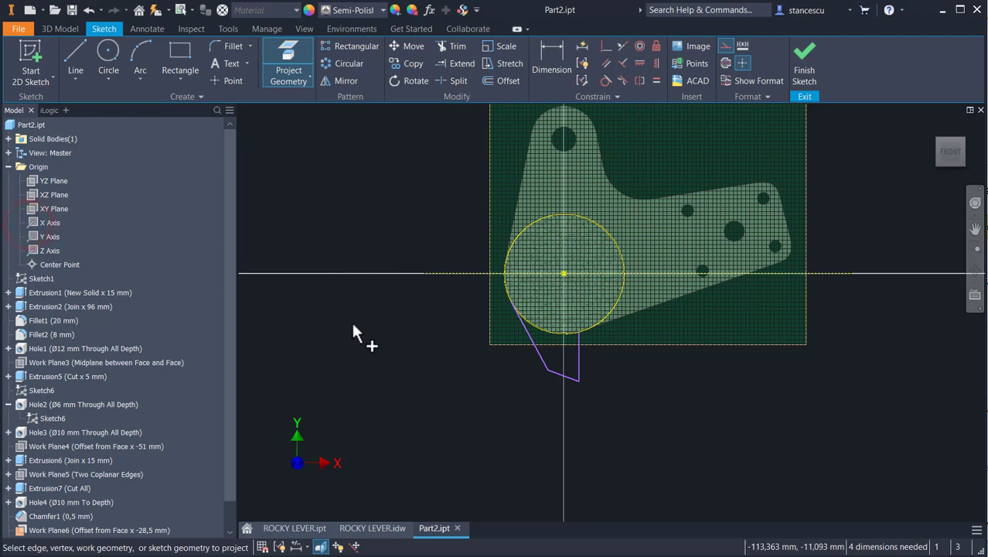
- Dimension the angle between the lug's slanted lower edge and the projected X axis as 15 degrees
left_click(548, 62)
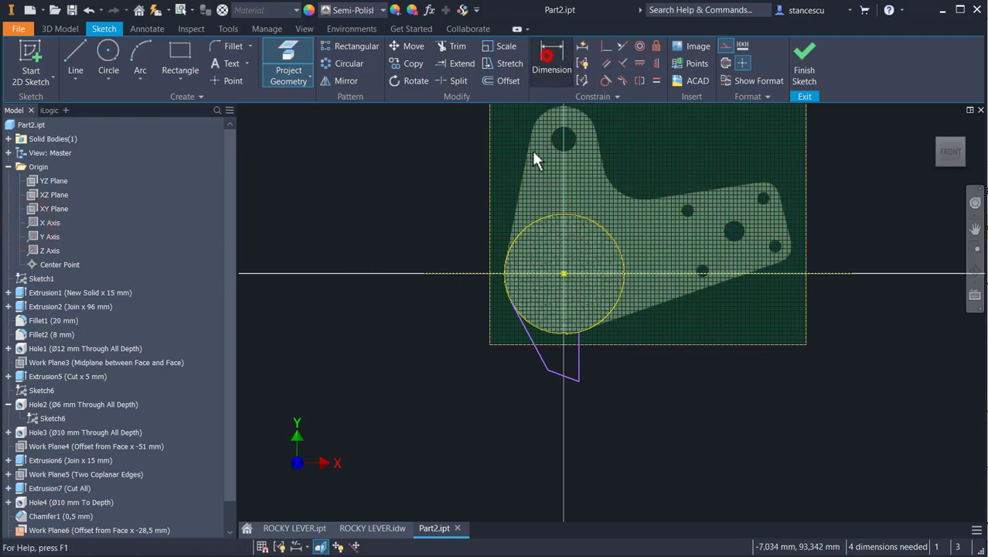
left_click(553, 376)
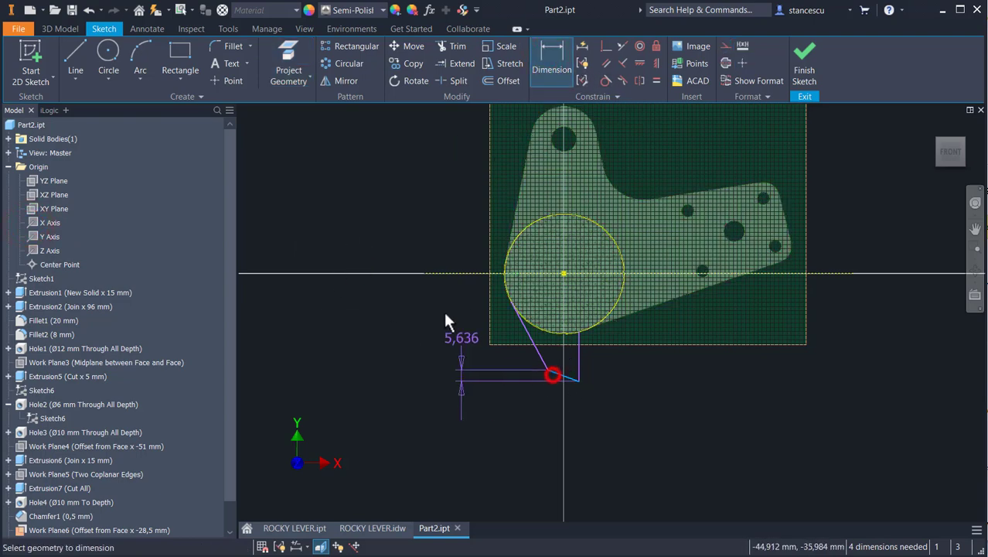
left_click(466, 274)
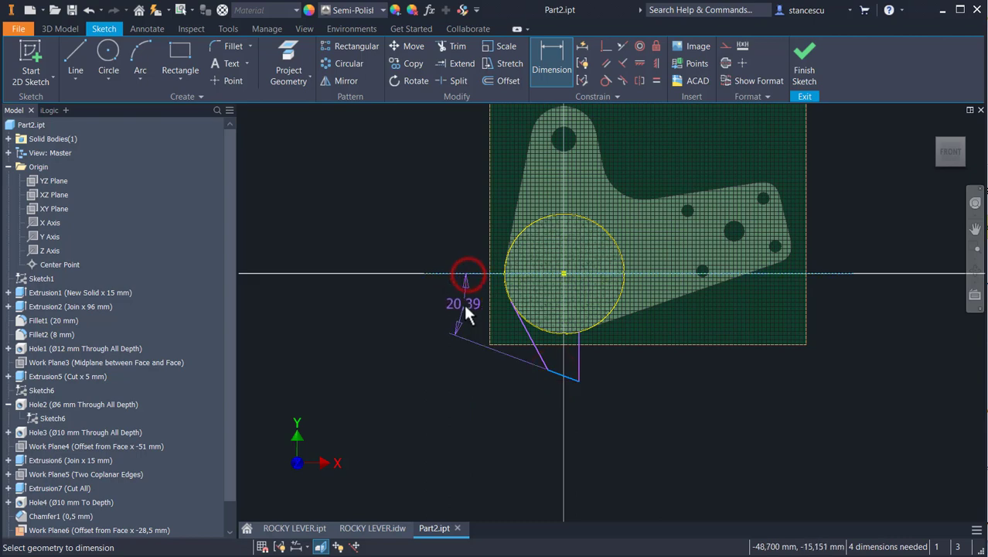
left_click(466, 311)
type("15")
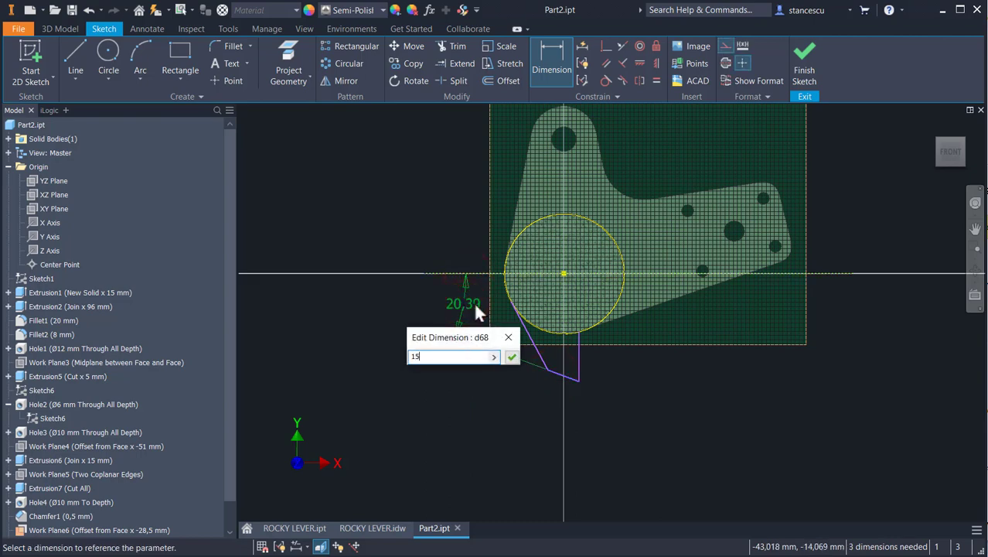
key("Return")
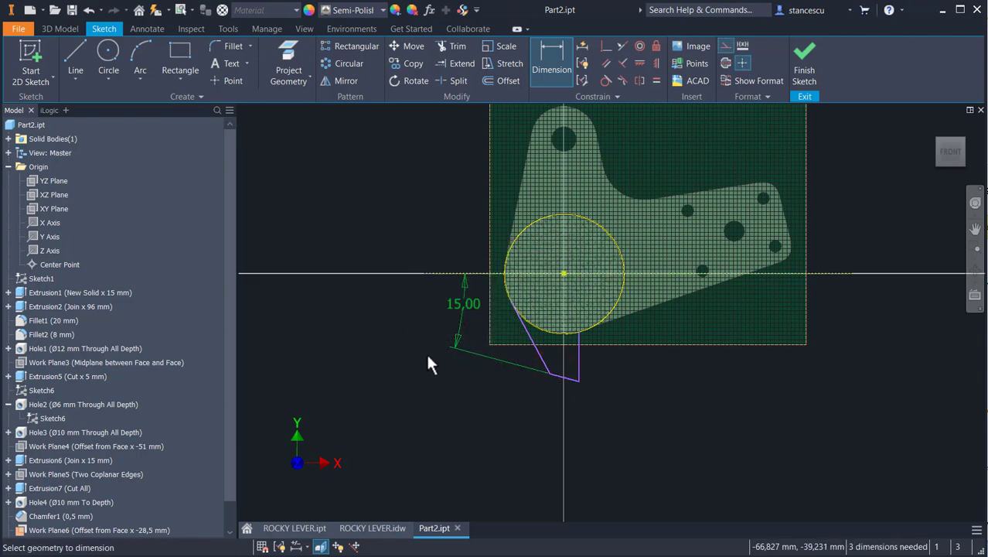
- Move the corner between the tangent side and the slanted lower edge outward to widen the lug outline
scroll(491, 402, "up", 2)
scroll(473, 381, "up", 1)
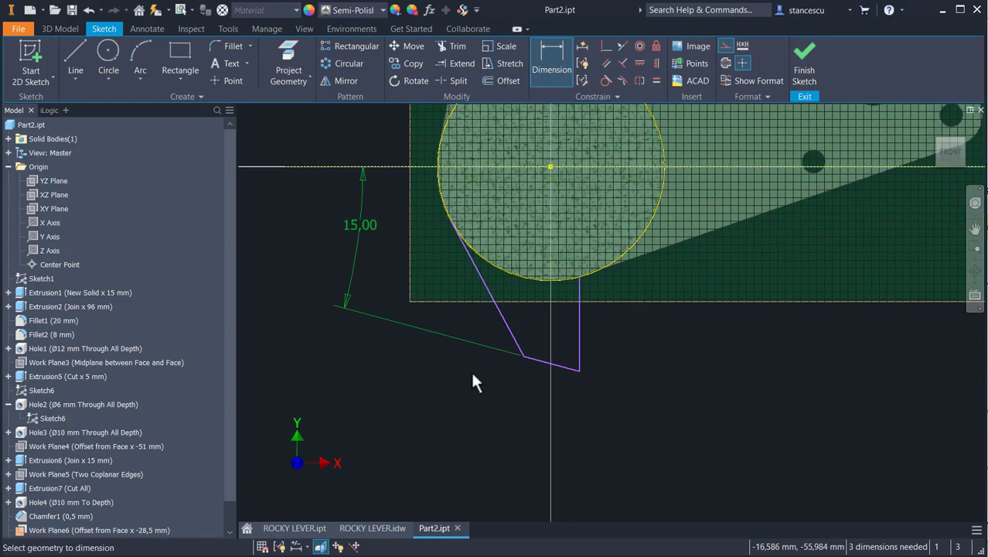
key("Escape")
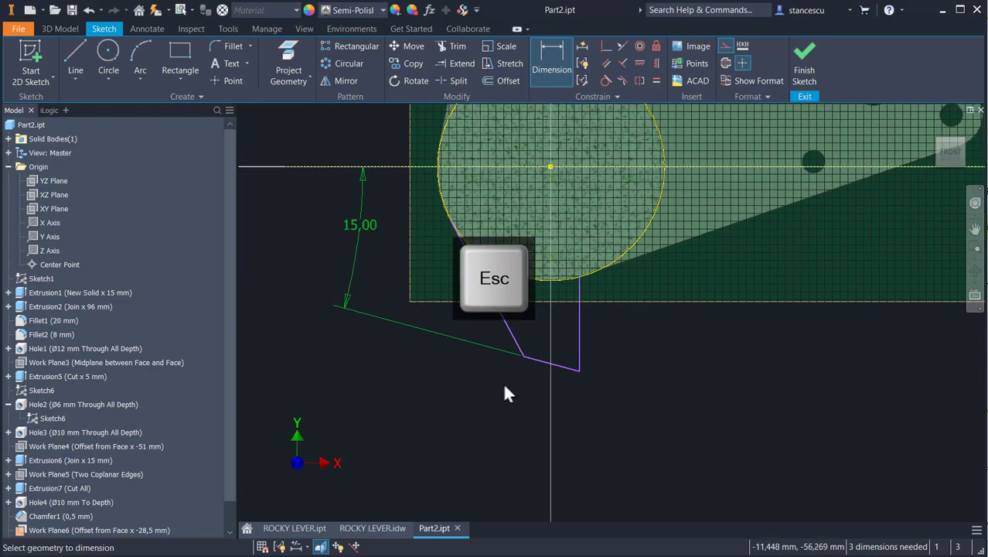
left_click_drag(522, 357, 471, 354)
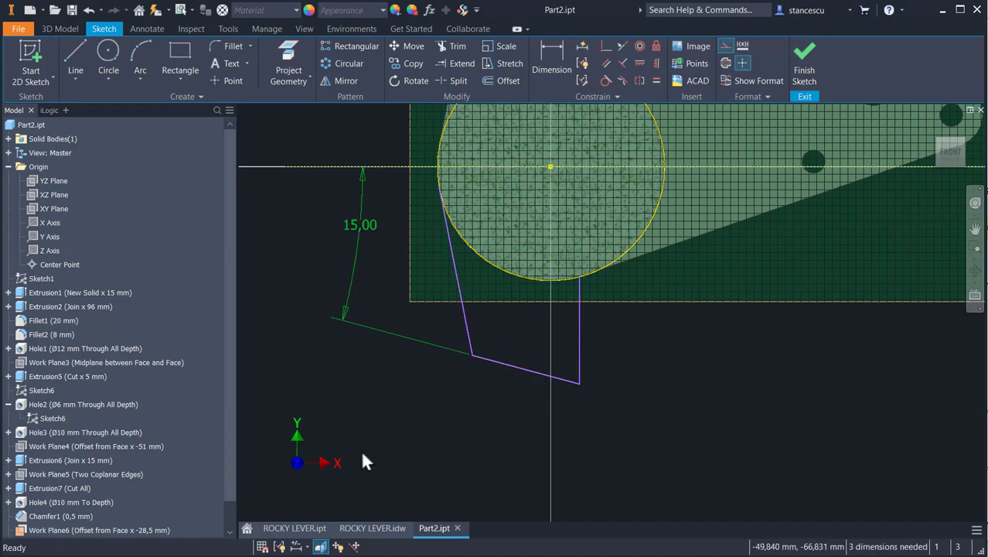
- Check the lug's dimensions in the ROCKY LEVER drawing, then fillet both lower corners of the outline in Part2 with a 7 mm radius
left_click(354, 528)
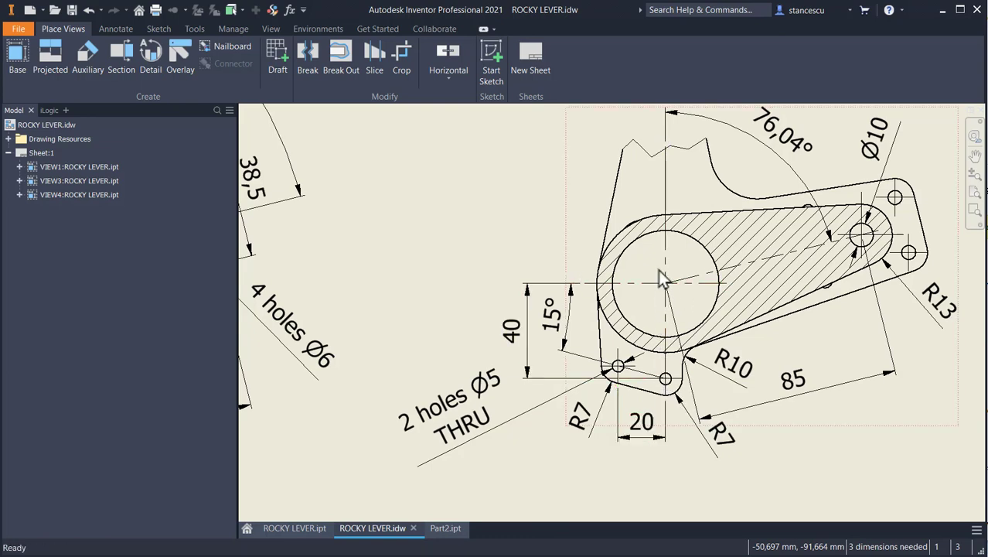
left_click(453, 531)
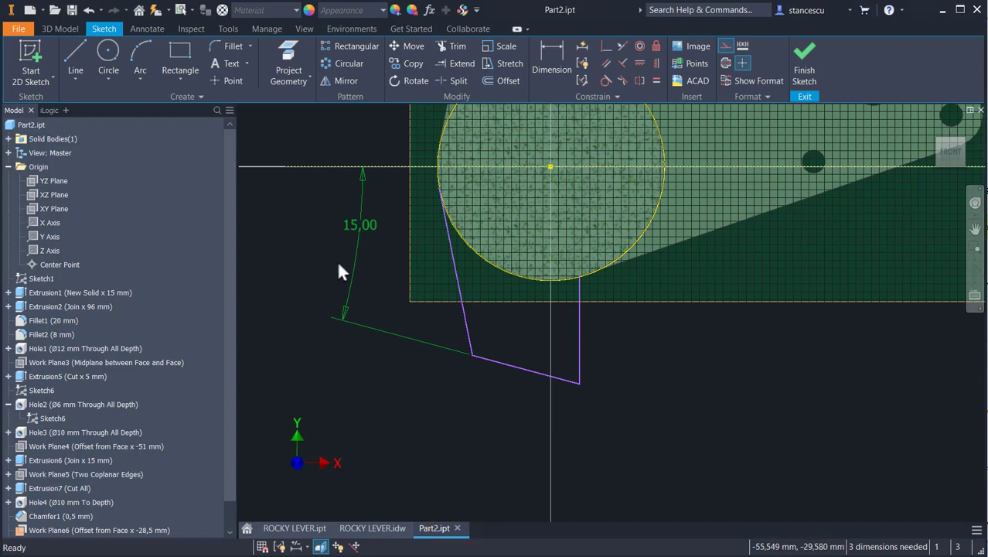
left_click(232, 47)
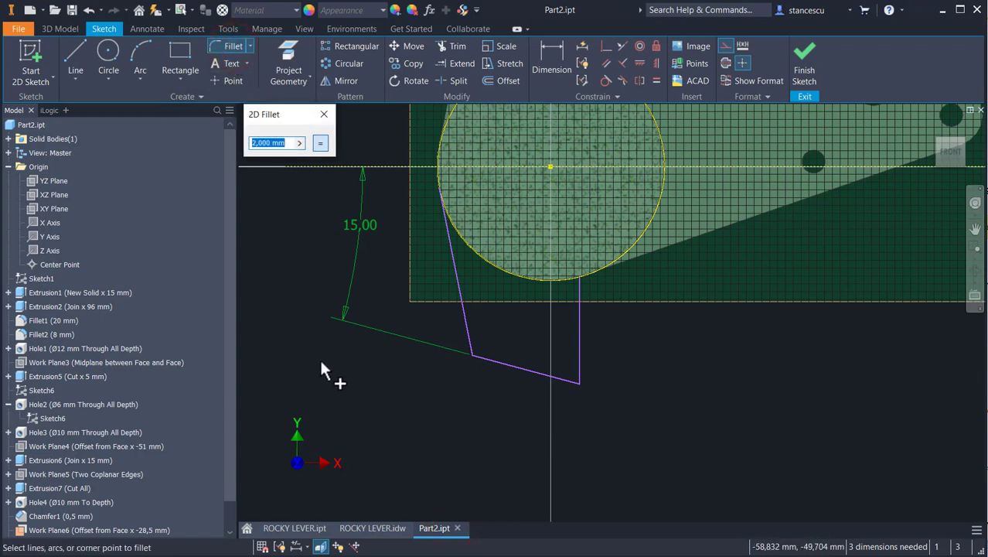
type("7")
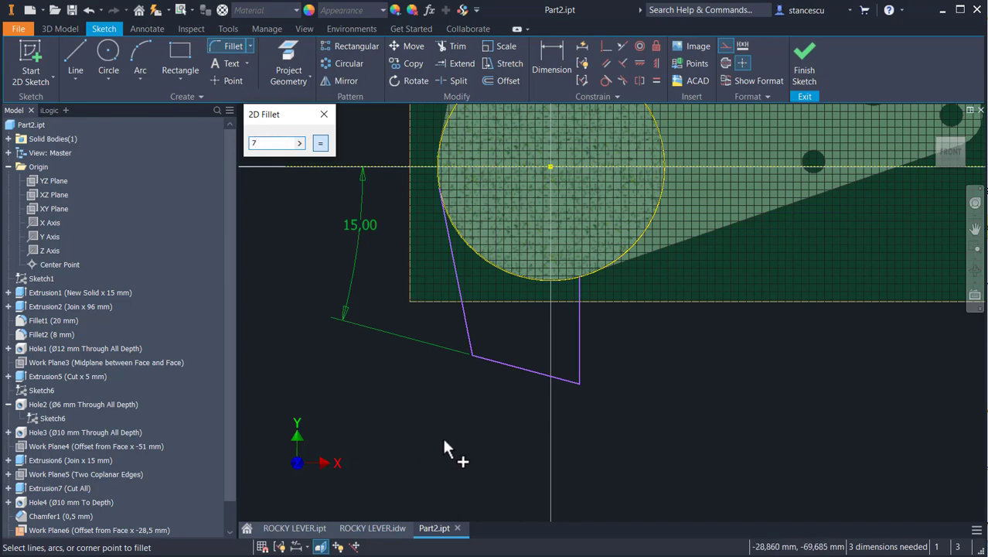
left_click(575, 380)
left_click(470, 350)
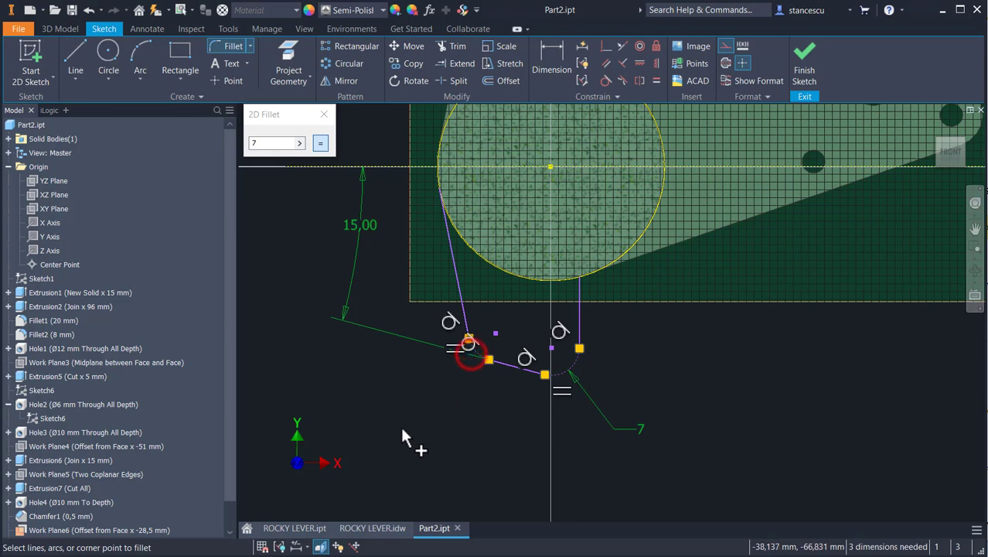
key("Escape")
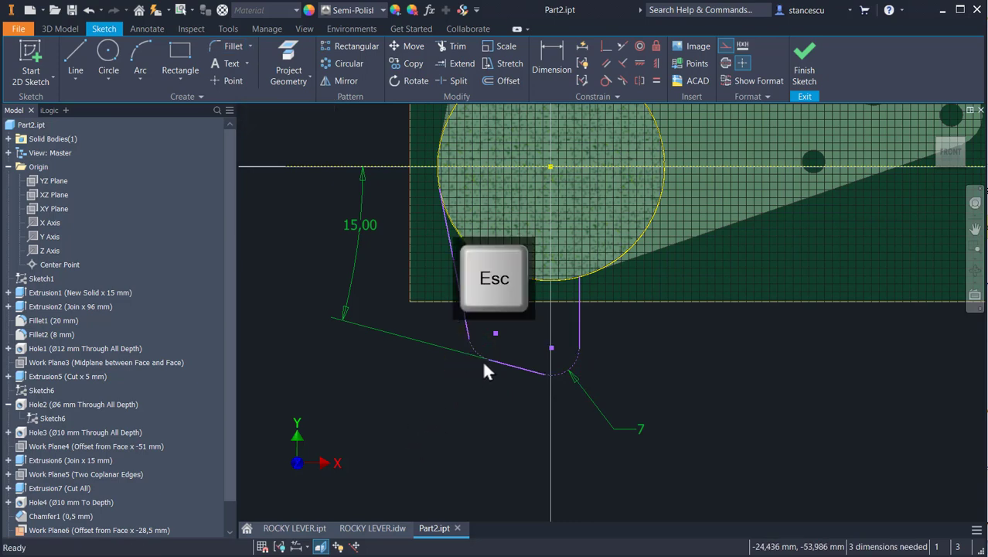
- Convert the two corner fillet arcs from construction to normal sketch geometry and leave construction mode off
left_click(726, 47)
mouse_move(619, 354)
left_mouse_down()
mouse_move(563, 362)
mouse_move(457, 349)
left_mouse_up()
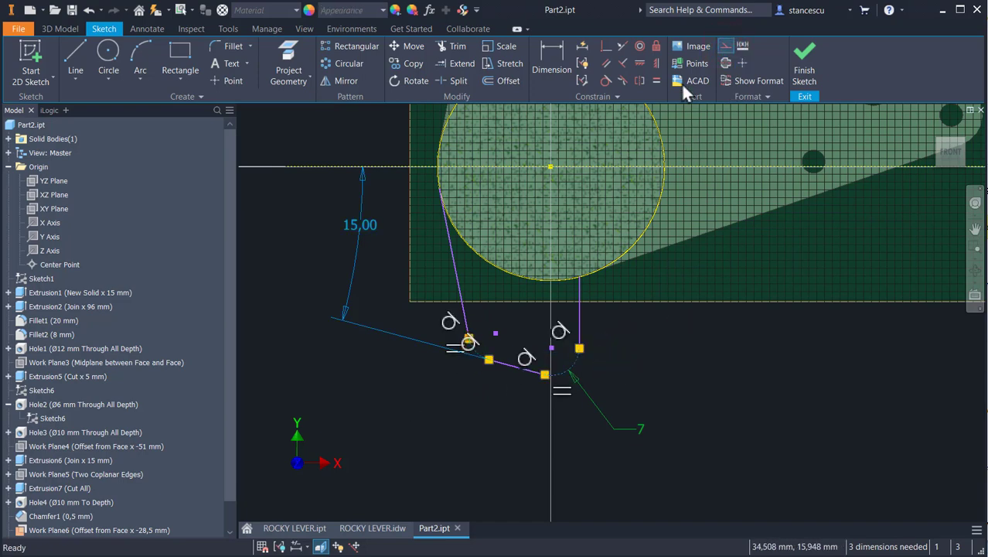
left_click(722, 44)
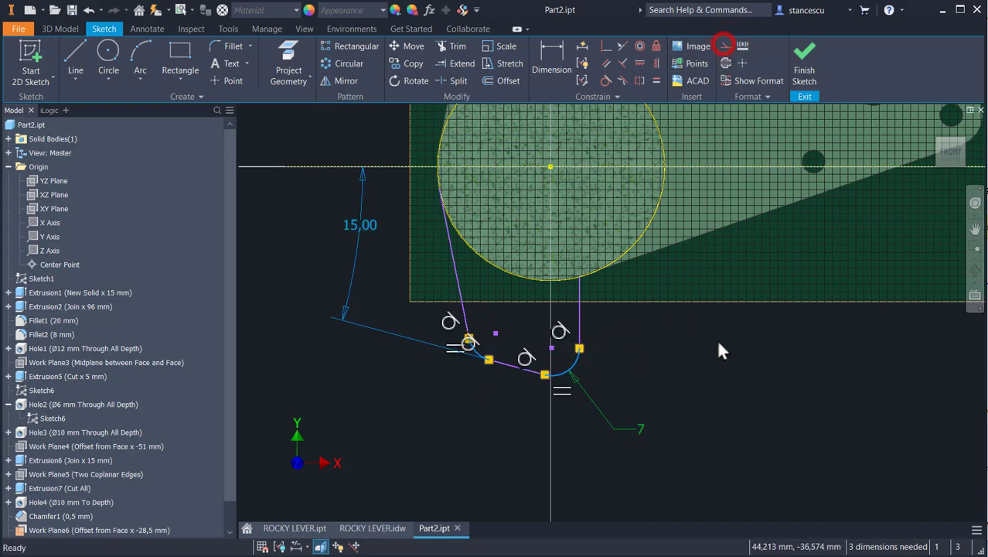
left_click(717, 344)
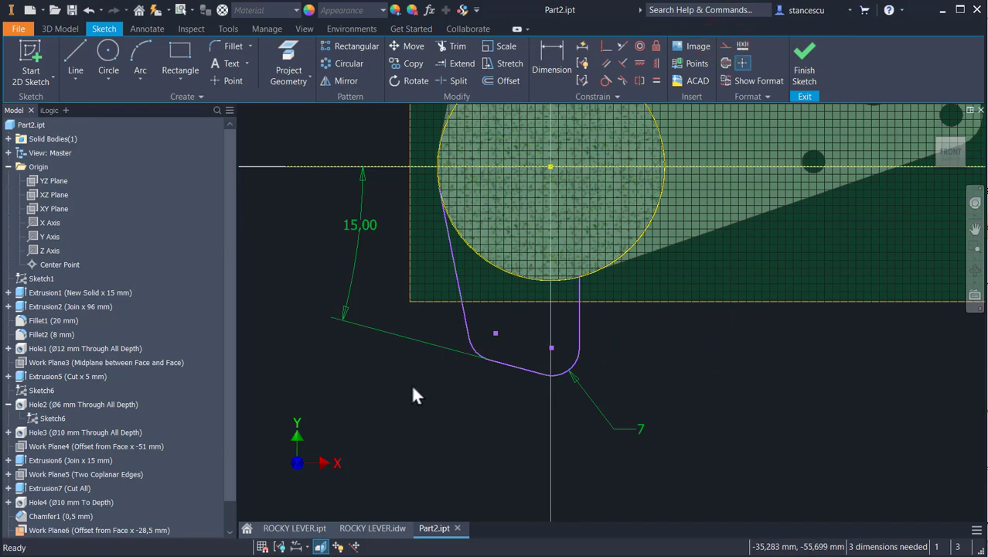
- Align the centre of the fillet beside the vertical side vertically with the projected circle's centre
left_click(653, 60)
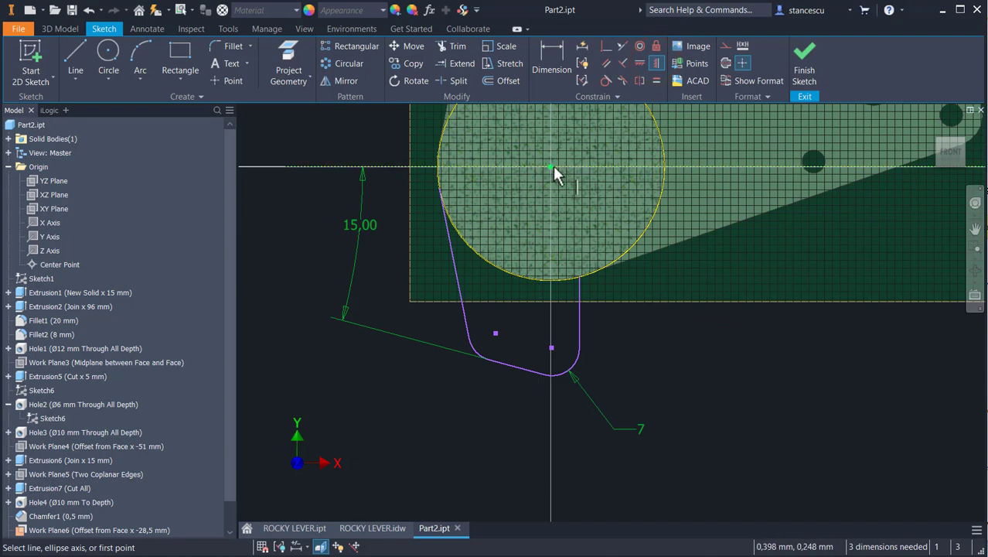
left_click(551, 166)
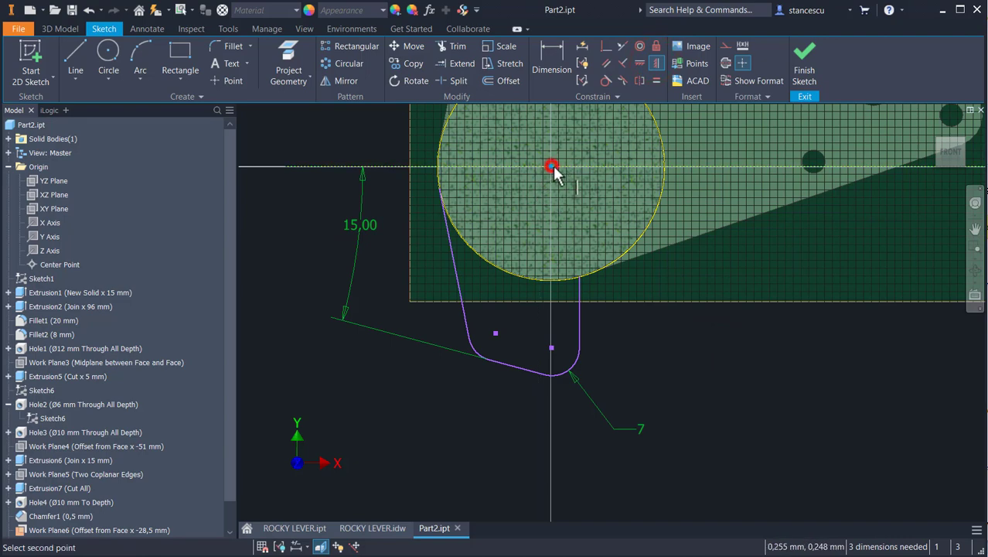
left_click(551, 348)
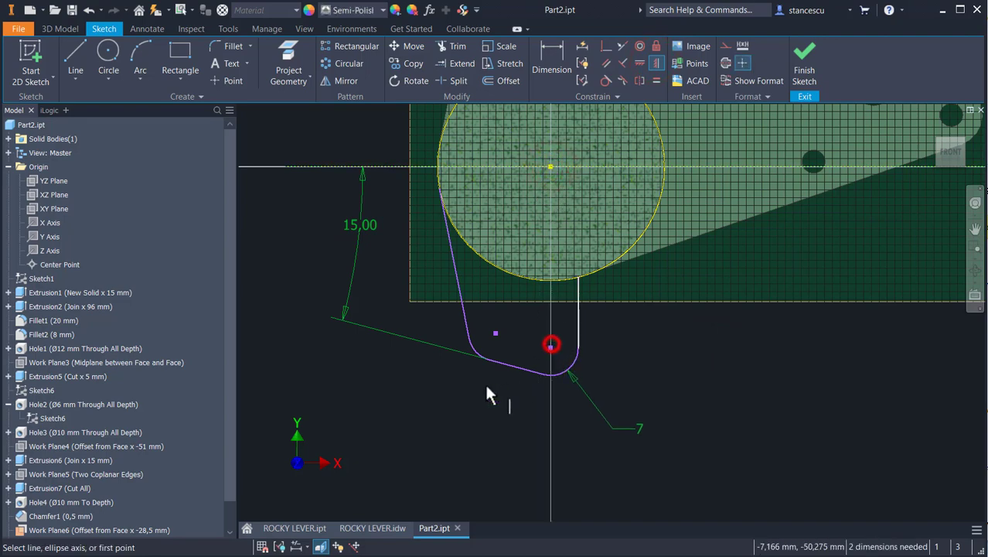
left_click(550, 56)
key("Escape")
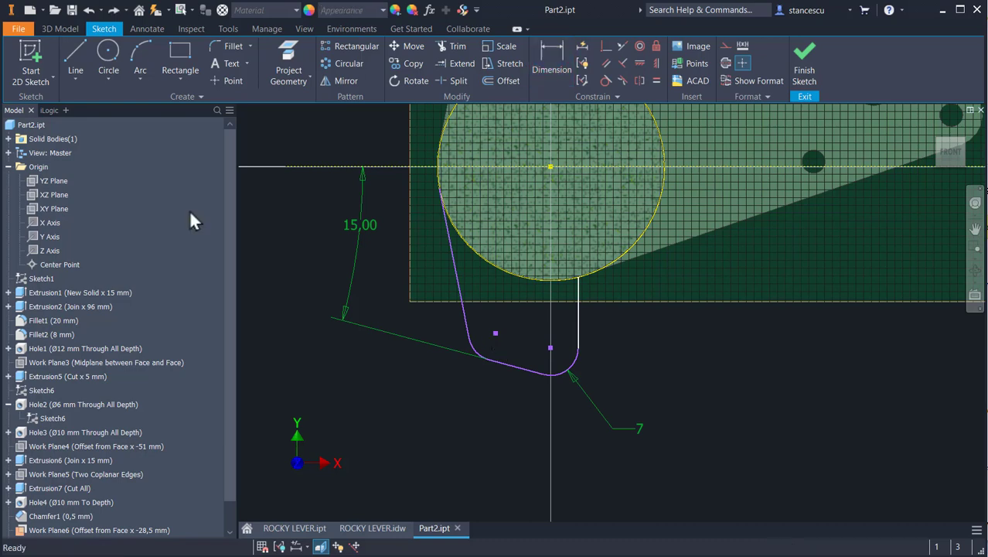
- Dimension the vertical distance from the aligned fillet centre to the projected X axis as 40 mm
left_click(555, 52)
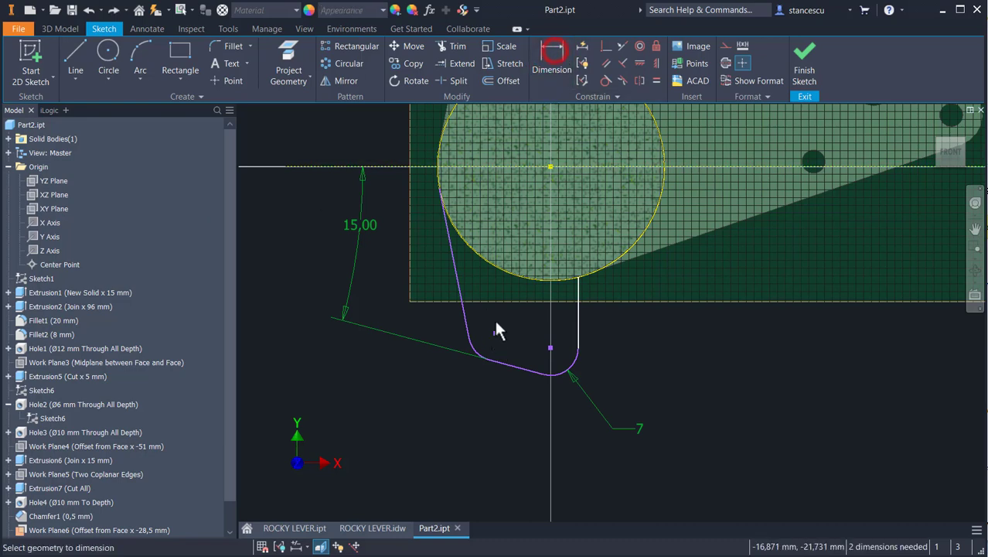
left_click(549, 349)
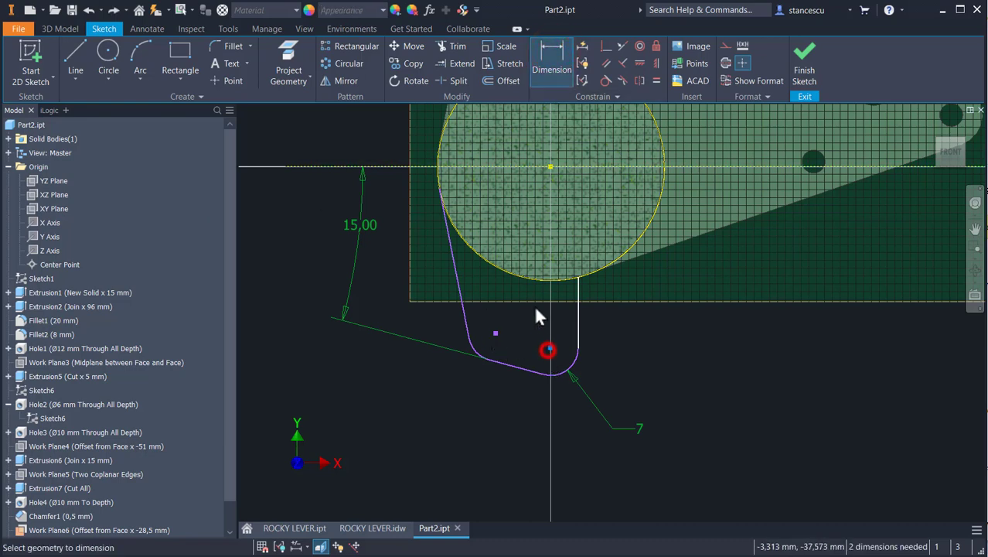
left_click(503, 167)
left_click(287, 238)
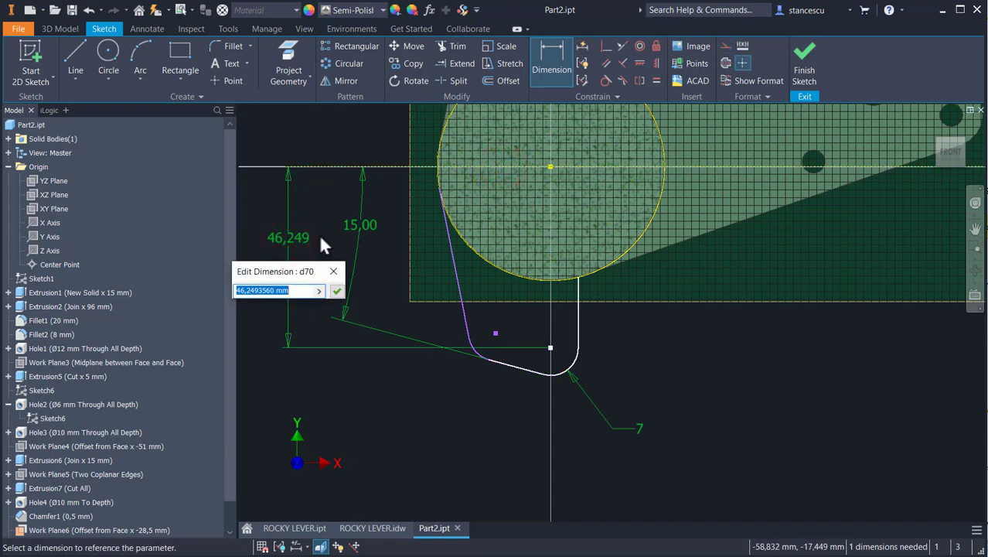
type("40")
key("Return")
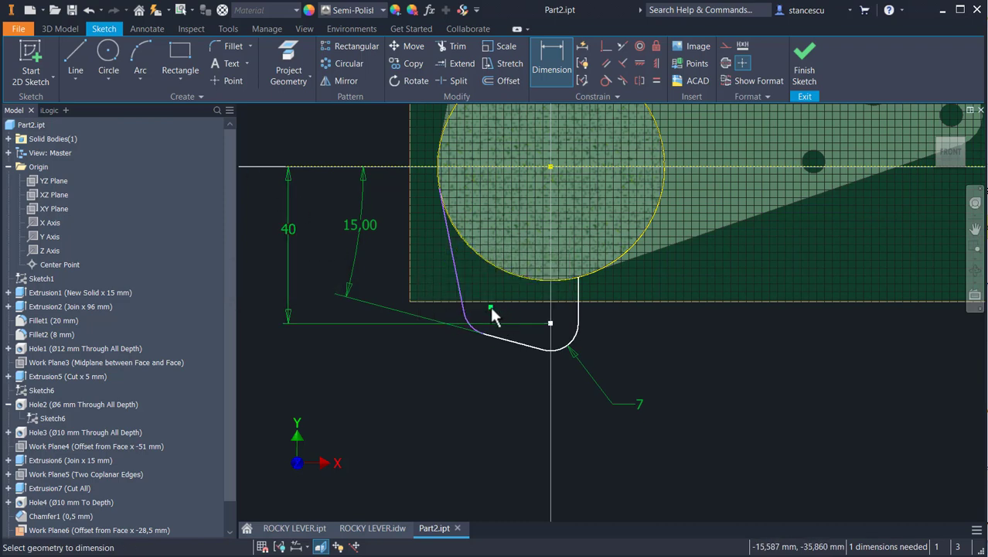
- Dimension the horizontal distance between the two fillet centres as 20 mm
left_click(490, 307)
left_click(551, 323)
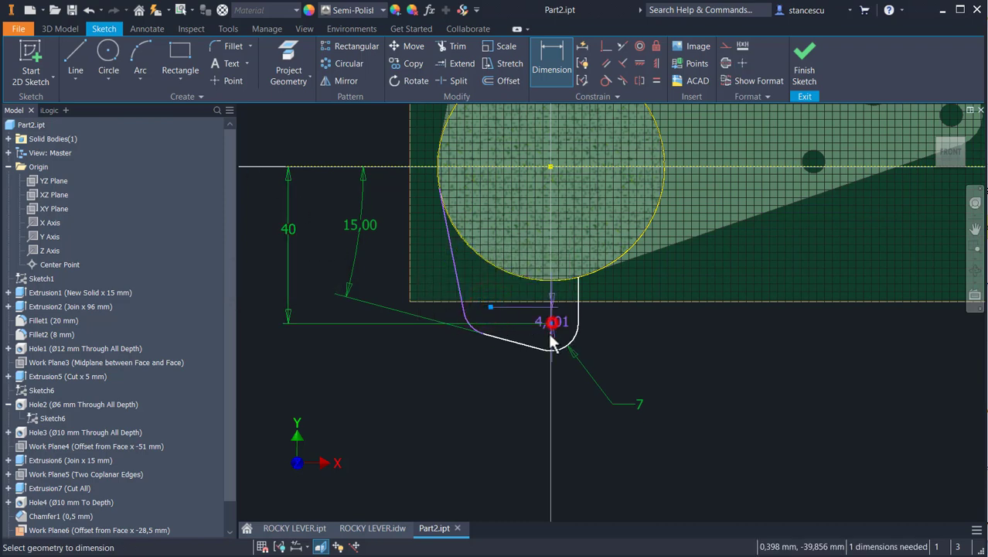
left_click(505, 379)
type("2")
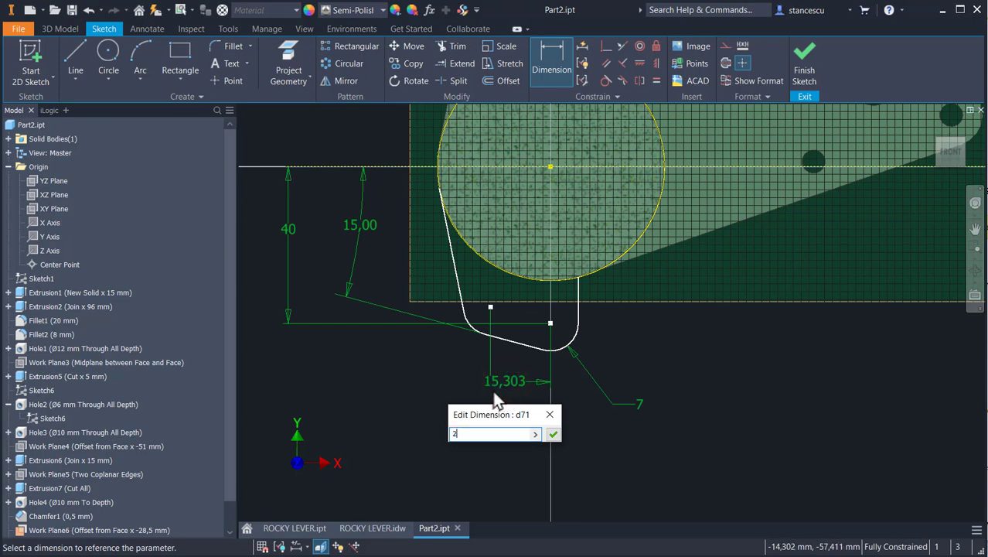
- Set the horizontal distance between the two lug arc centres to 20 mm and finish the sketch
type("0")
key("Return")
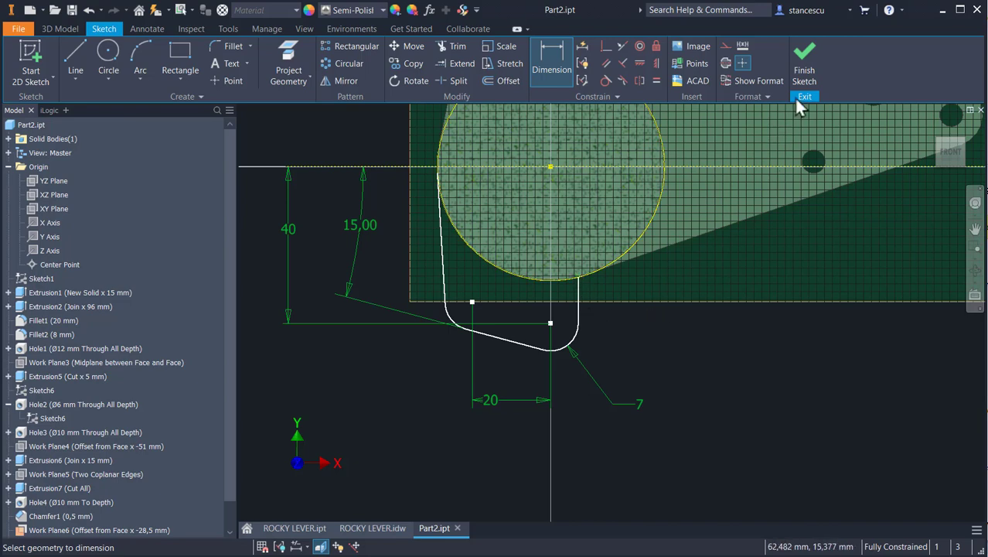
left_click(804, 68)
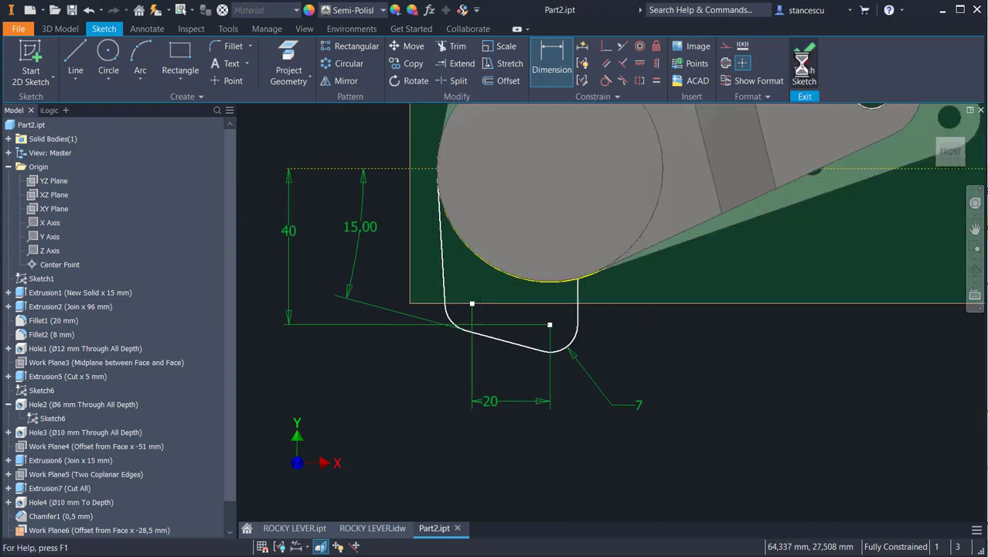
- Extrude the lug profile 11 mm in the flipped direction, joined to the body, and hide its offset work plane
middle_click_drag(780, 264, 802, 194)
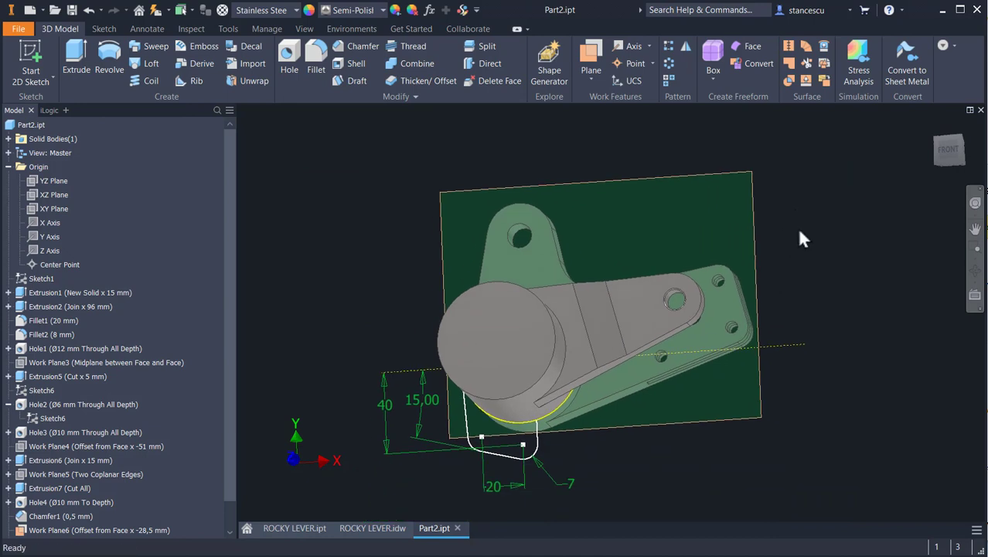
middle_click_drag(776, 453, 769, 421, "shift")
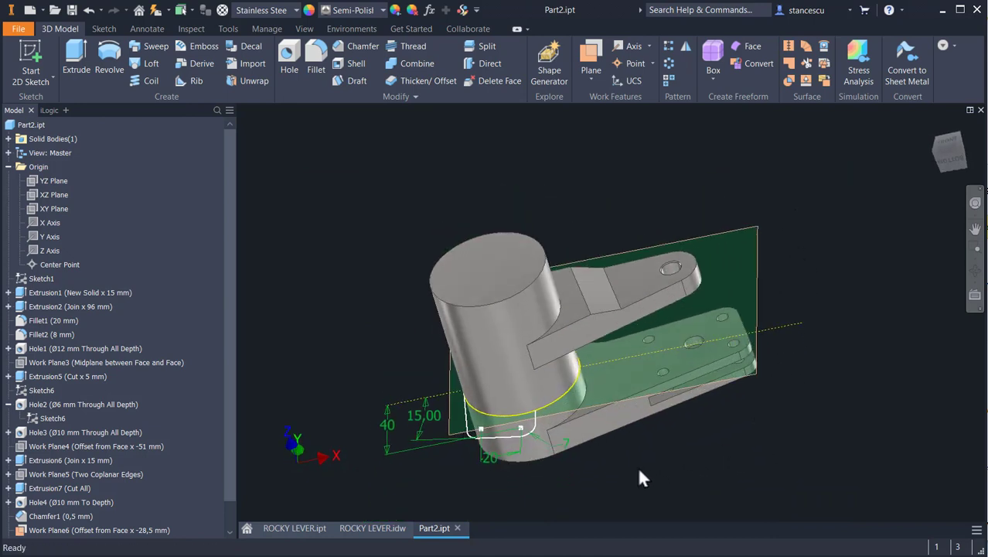
left_click(76, 54)
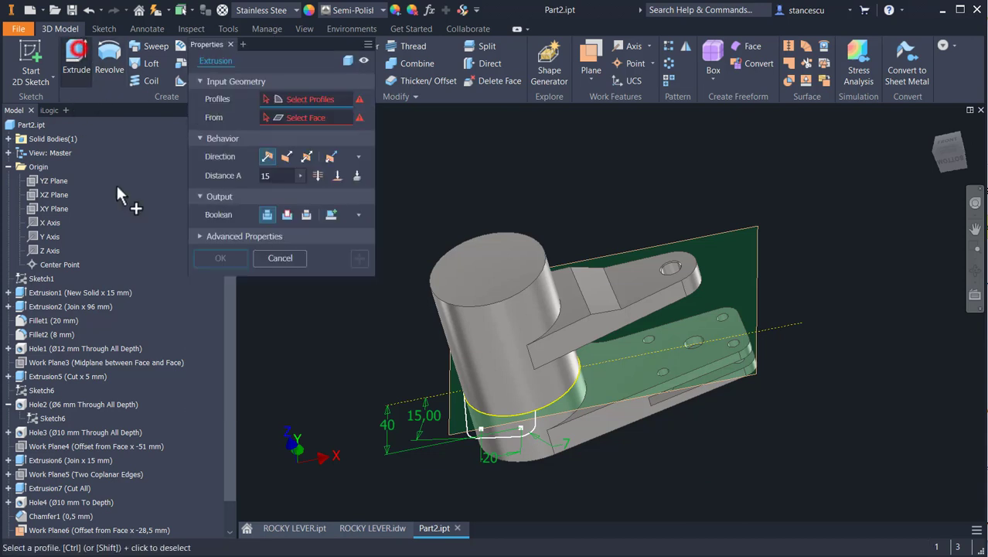
left_click(527, 425)
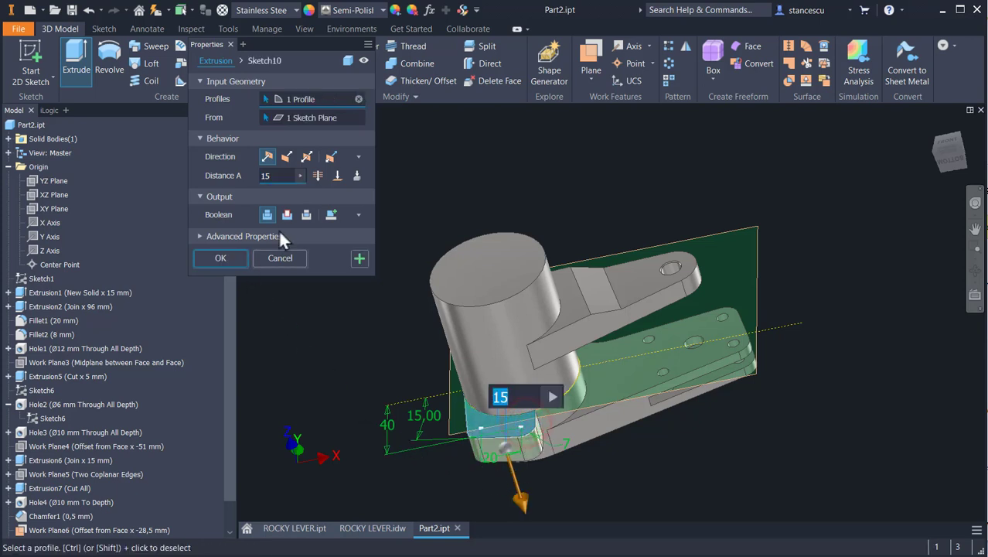
left_click(286, 156)
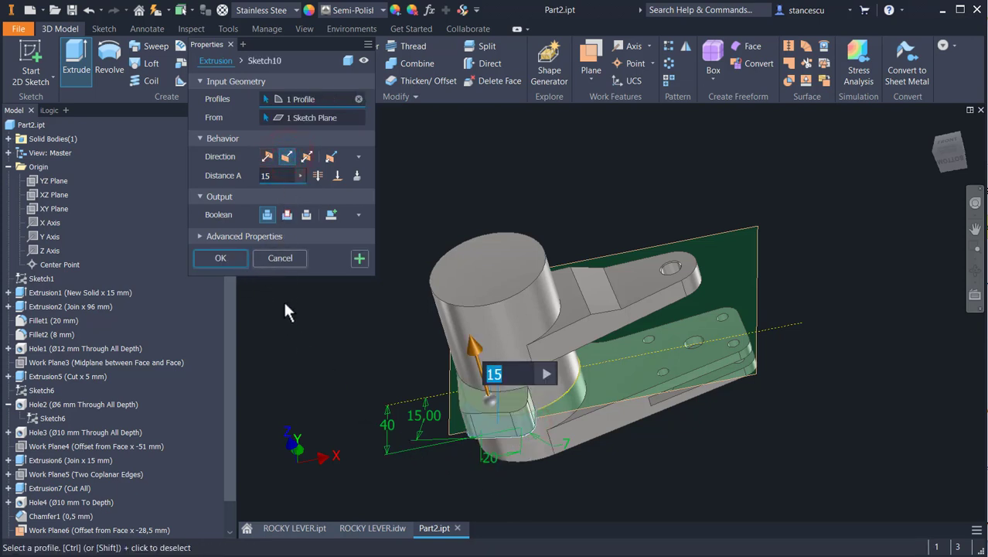
type("11")
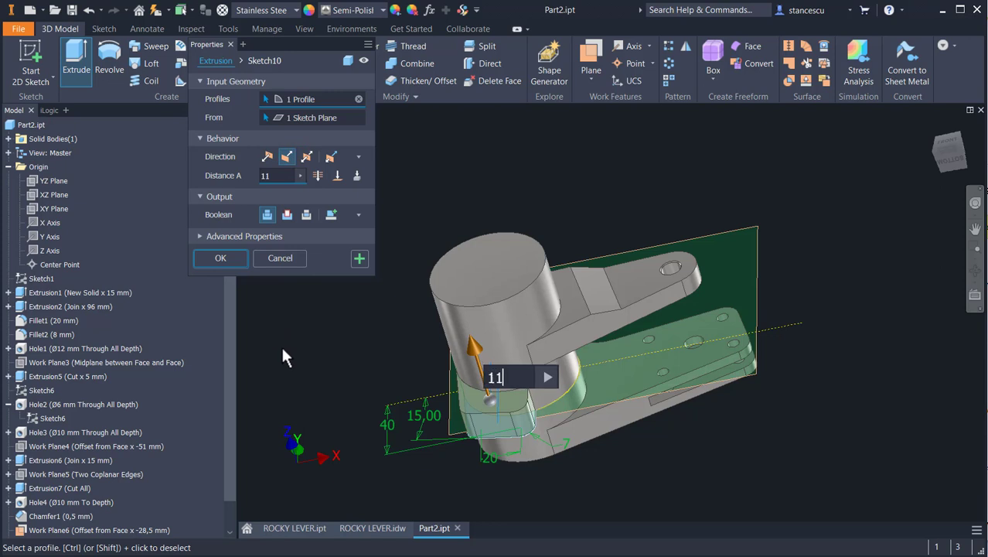
left_click(223, 255)
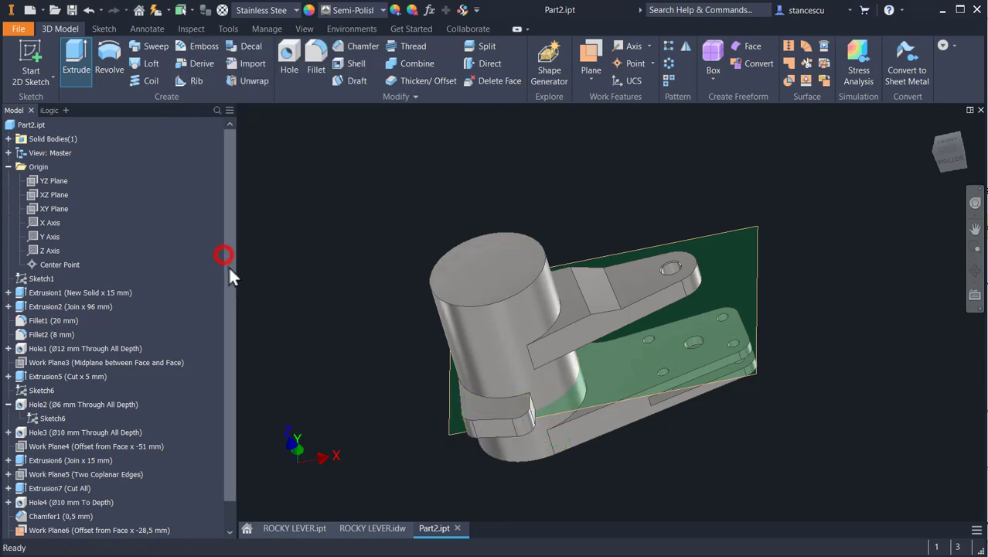
right_click(756, 248)
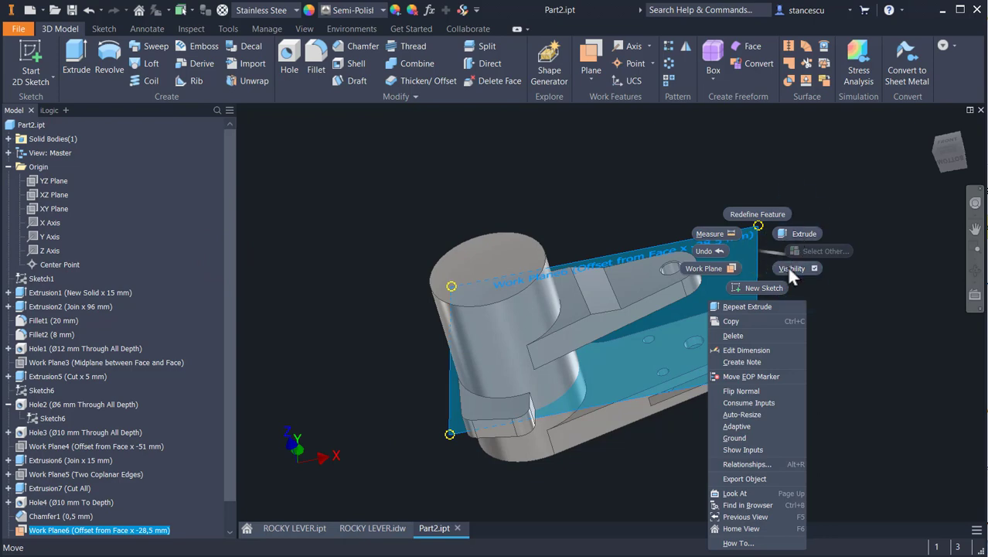
left_click(790, 268)
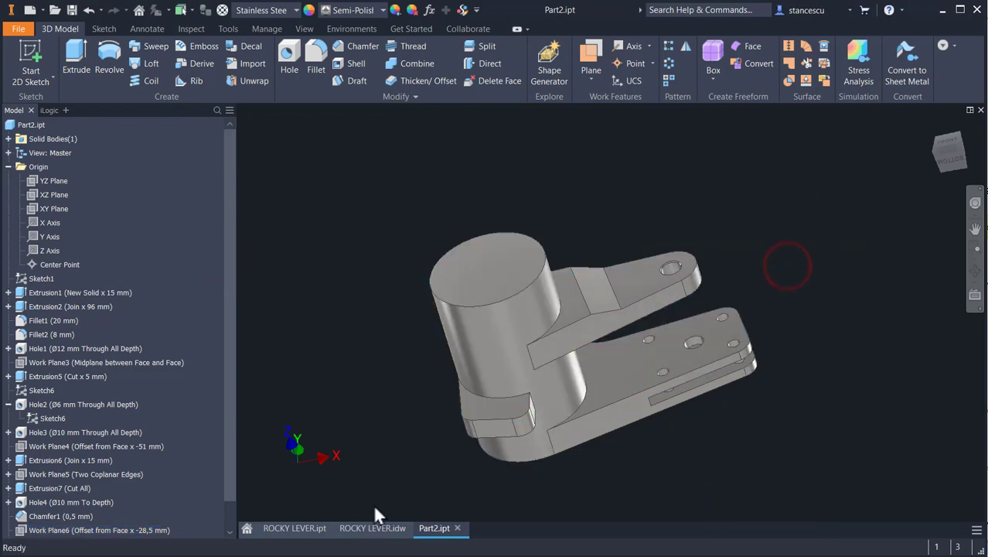
- Examine the rounding between the lug and the cylinder in ROCKY LEVER.idw and on the finished ROCKY LEVER.ipt model
left_click(374, 528)
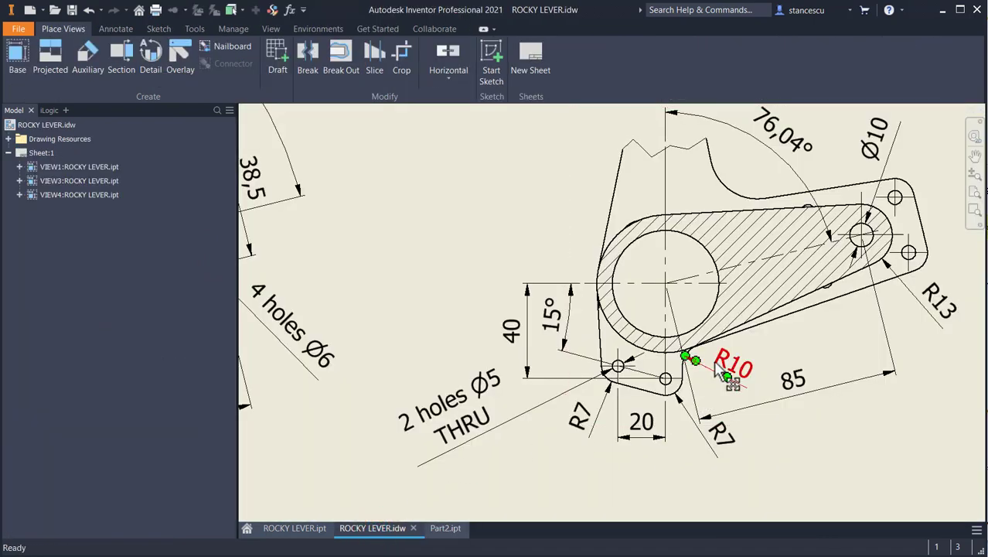
left_click(674, 379)
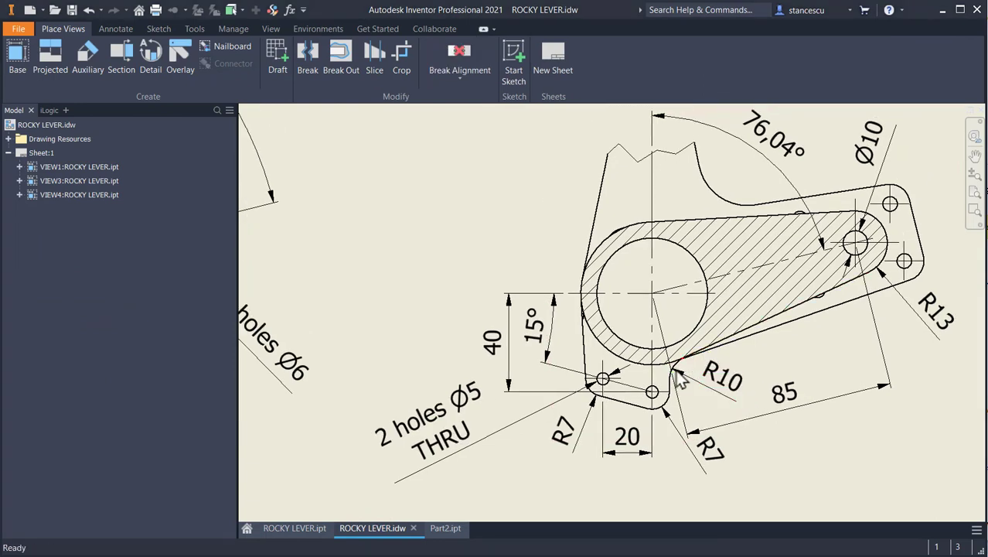
left_click(306, 528)
scroll(611, 410, "up", 3)
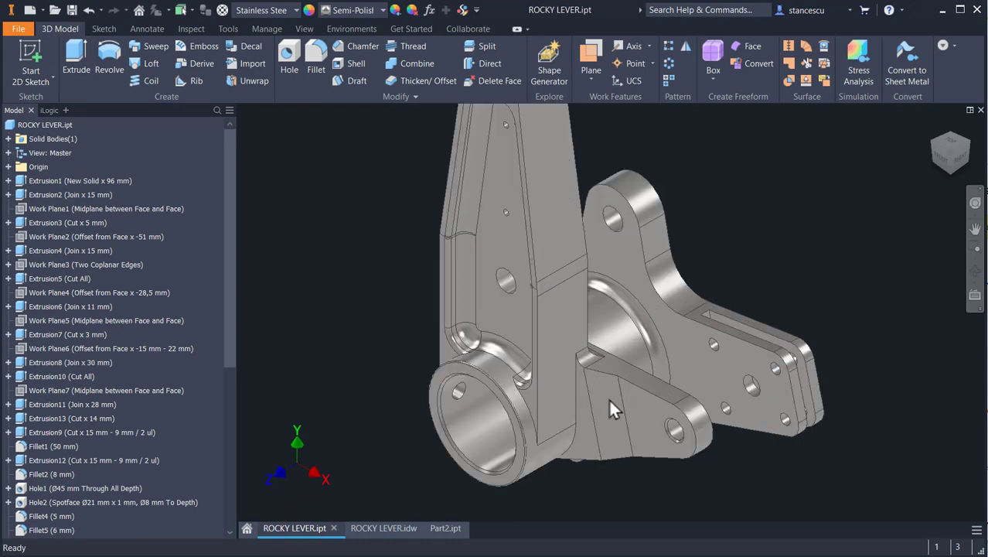
middle_click_drag(589, 481, 589, 419, "shift")
middle_click_drag(525, 458, 555, 382)
scroll(576, 381, "up", 3)
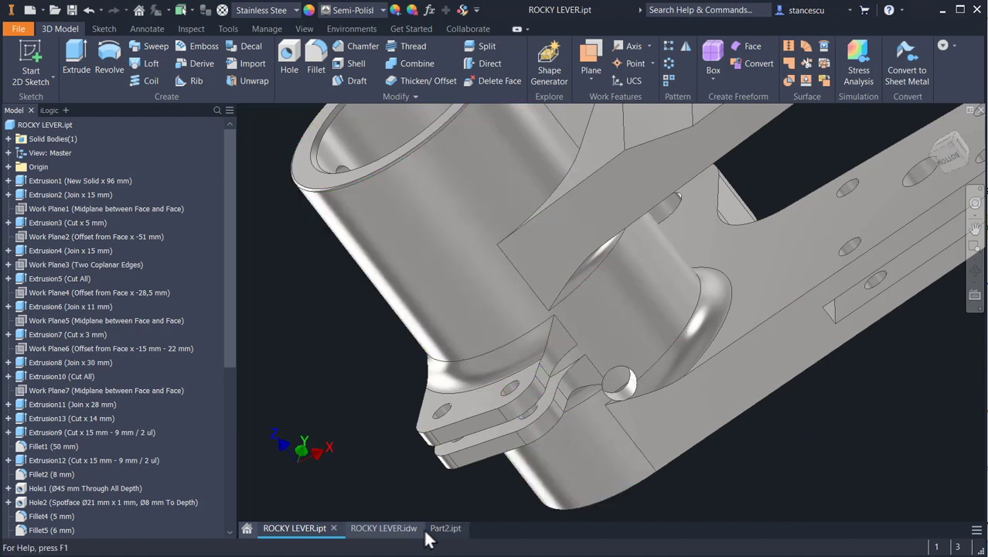
left_click(401, 531)
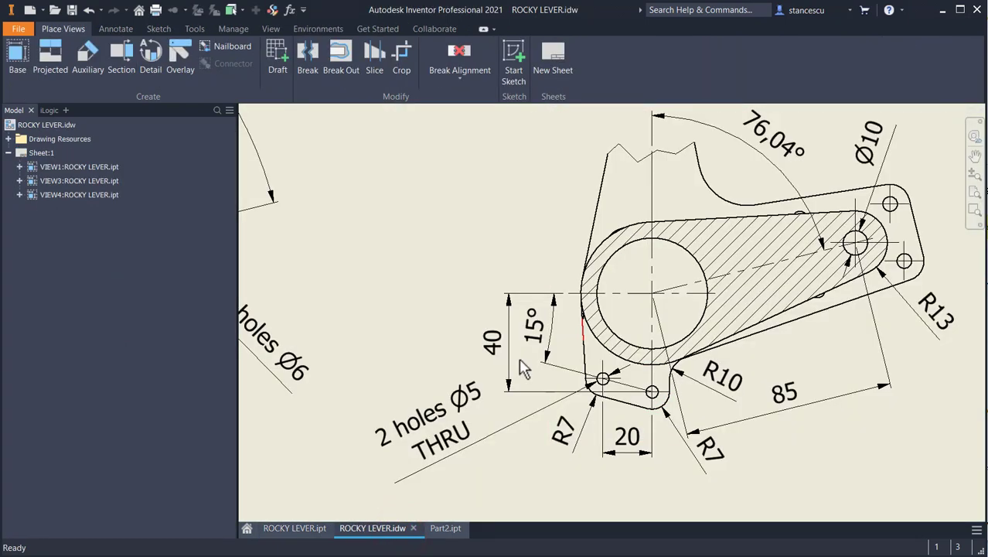
- Switch back to Part2.ipt and fillet the edge where the lug's side meets the cylinder with a 10 mm radius
left_click(444, 529)
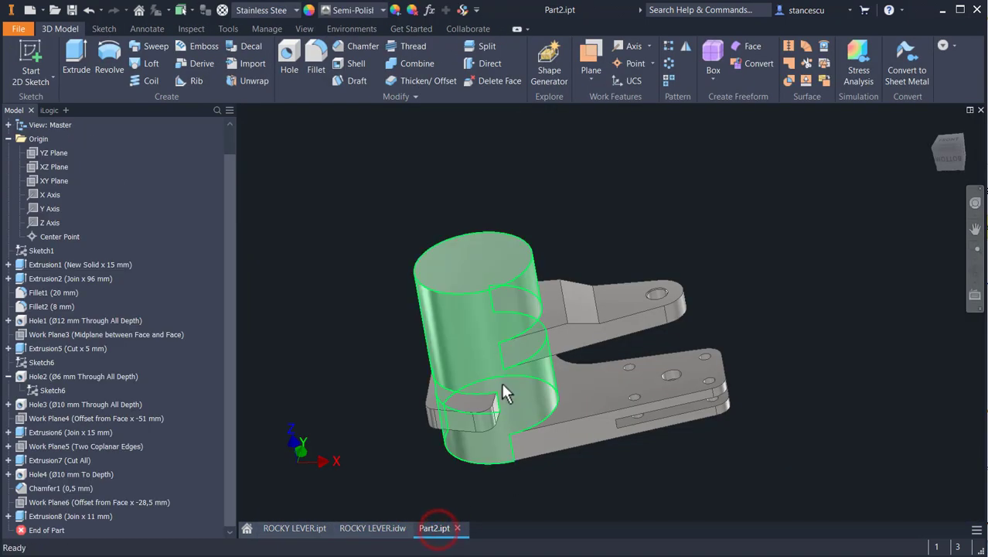
middle_click_drag(539, 446, 514, 403, "shift")
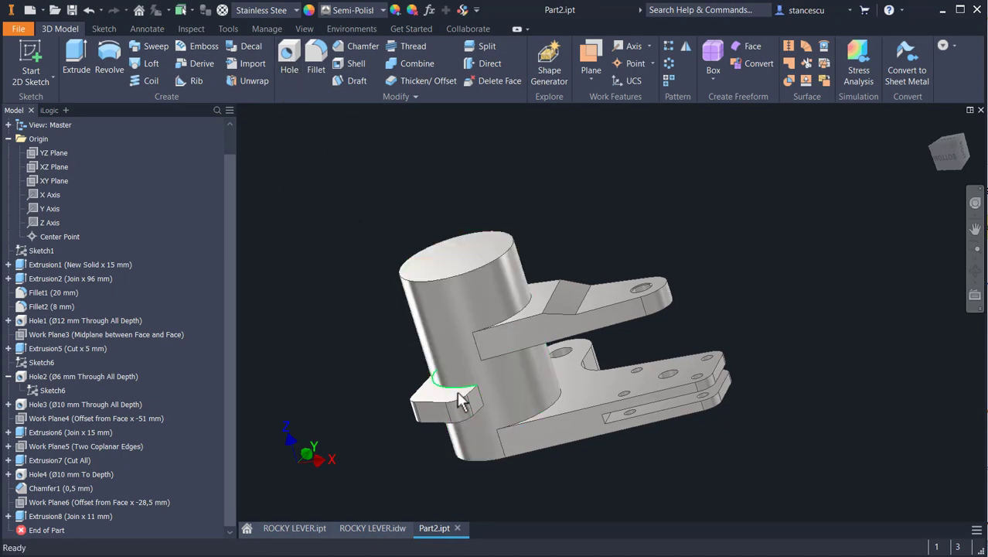
left_click(482, 396)
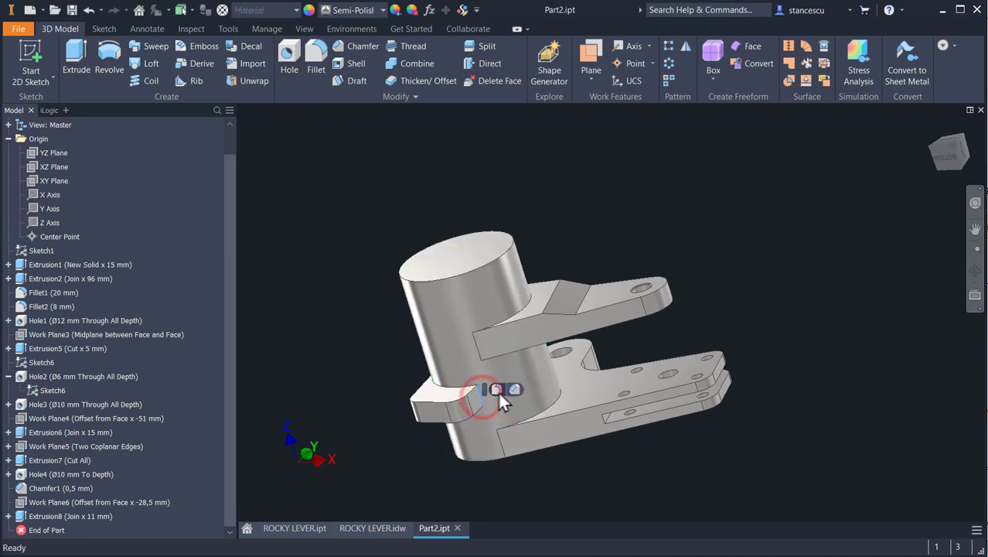
left_click(498, 396)
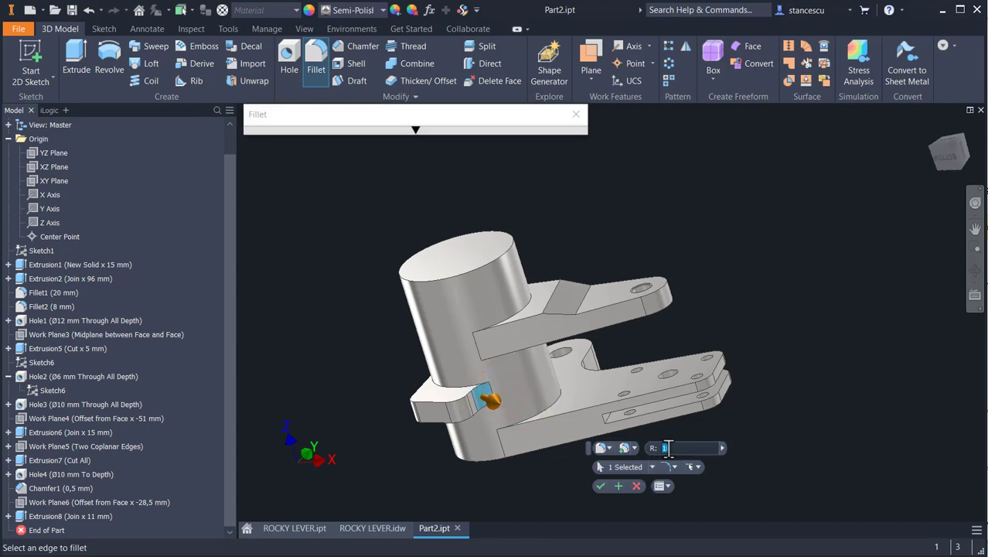
type("0")
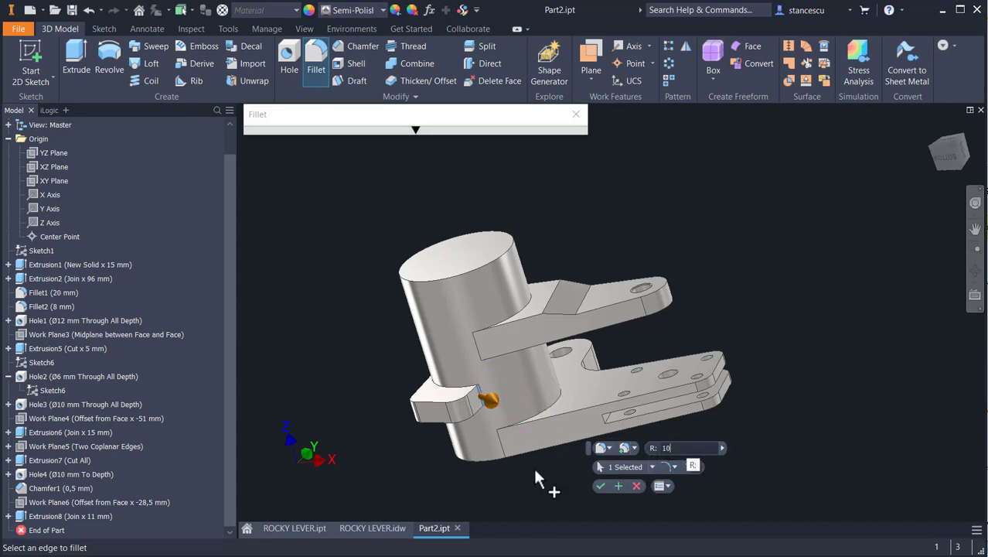
left_click(600, 487)
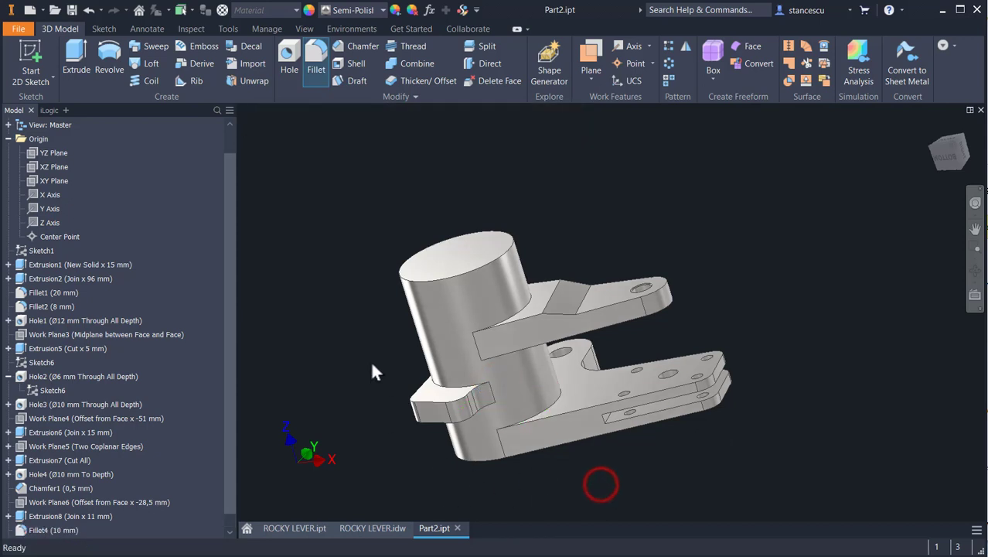
- Examine the slot across the lug and its width in the section view of ROCKY LEVER.idw
left_click(372, 528)
mouse_move(388, 330)
middle_mouse_down()
mouse_move(598, 408)
mouse_move(661, 452)
mouse_move(657, 305)
mouse_move(545, 415)
middle_mouse_up()
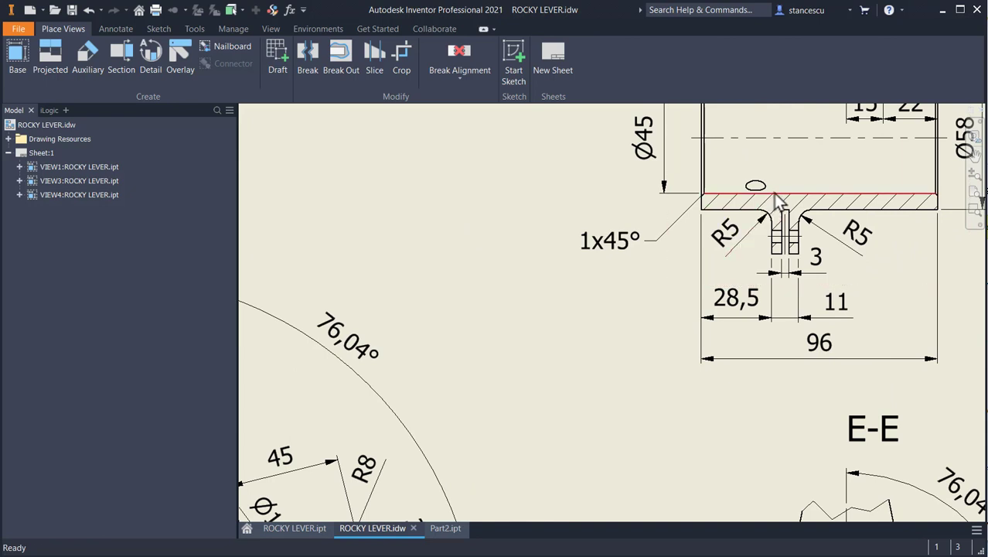
left_click(783, 215)
left_click_drag(783, 215, 784, 258)
left_click(808, 272)
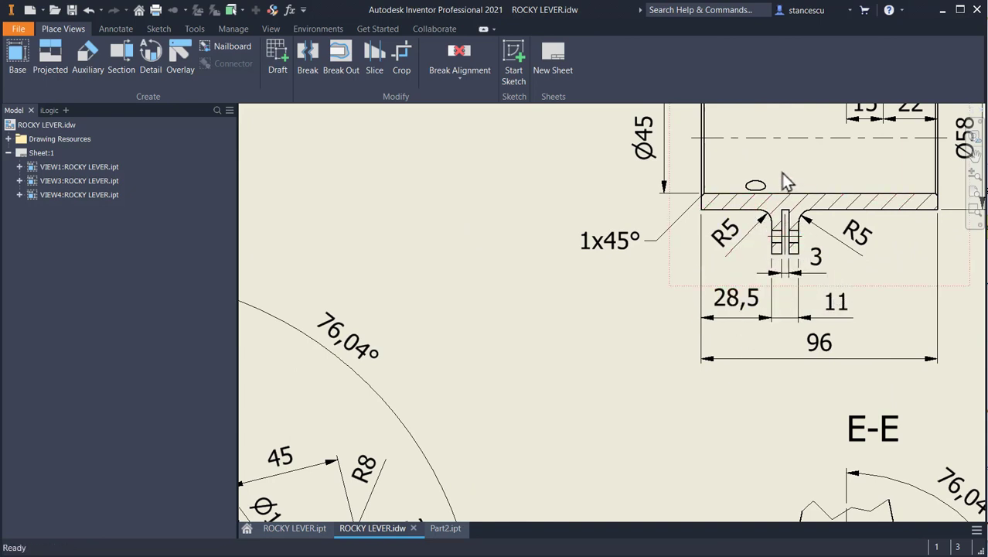
- In Part2.ipt, create a midplane between the two opposite flat faces of the lug
left_click(443, 530)
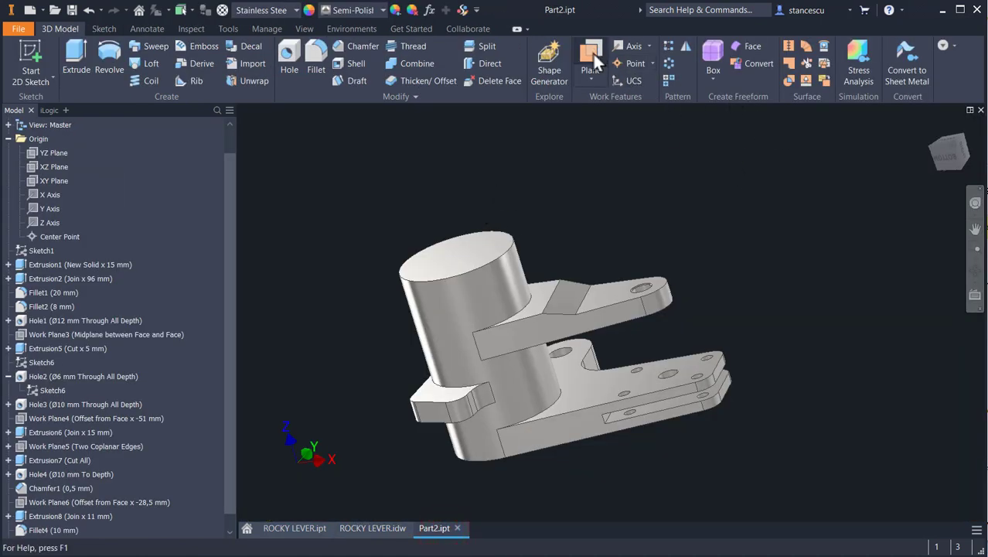
left_click(591, 81)
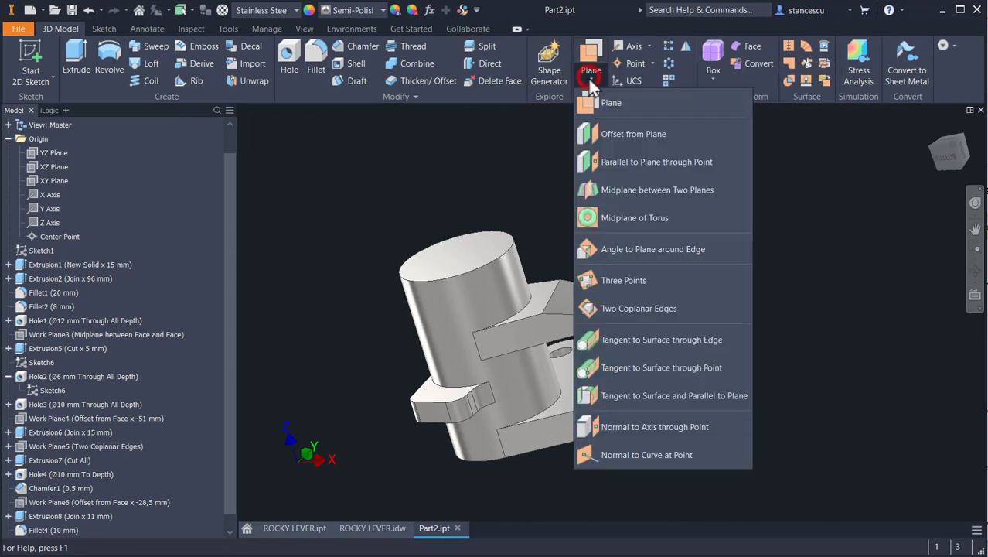
left_click(652, 197)
left_click(423, 400)
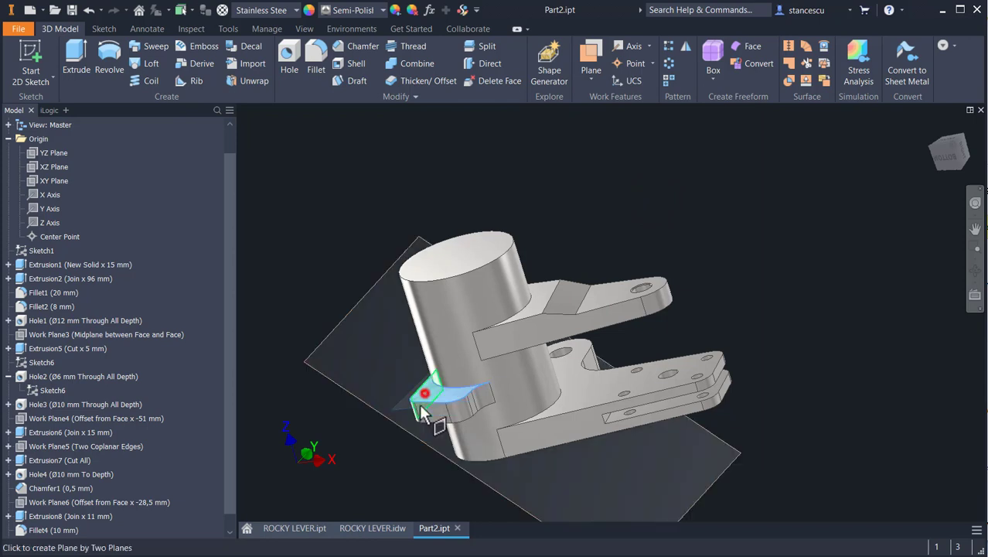
middle_click_drag(411, 445, 421, 430, "shift")
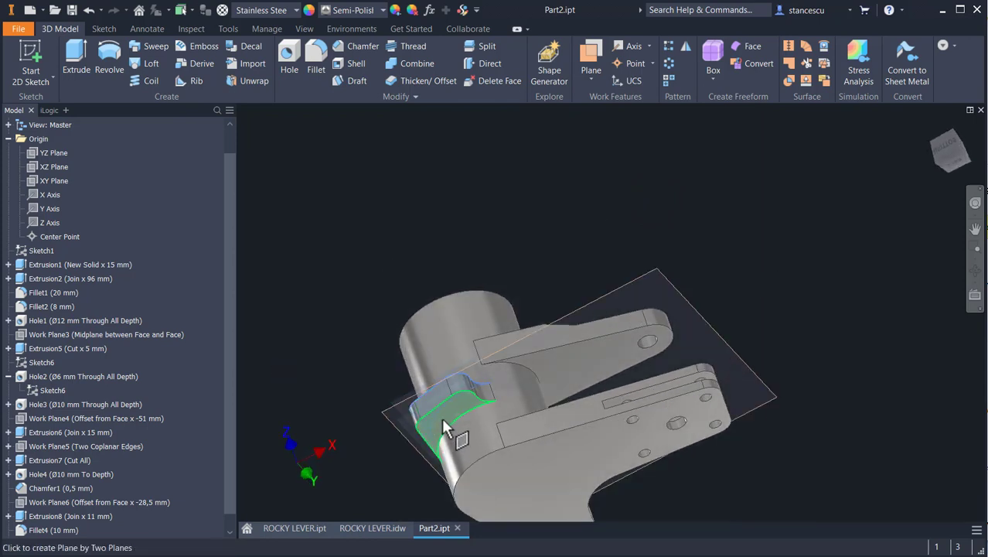
left_click(445, 424)
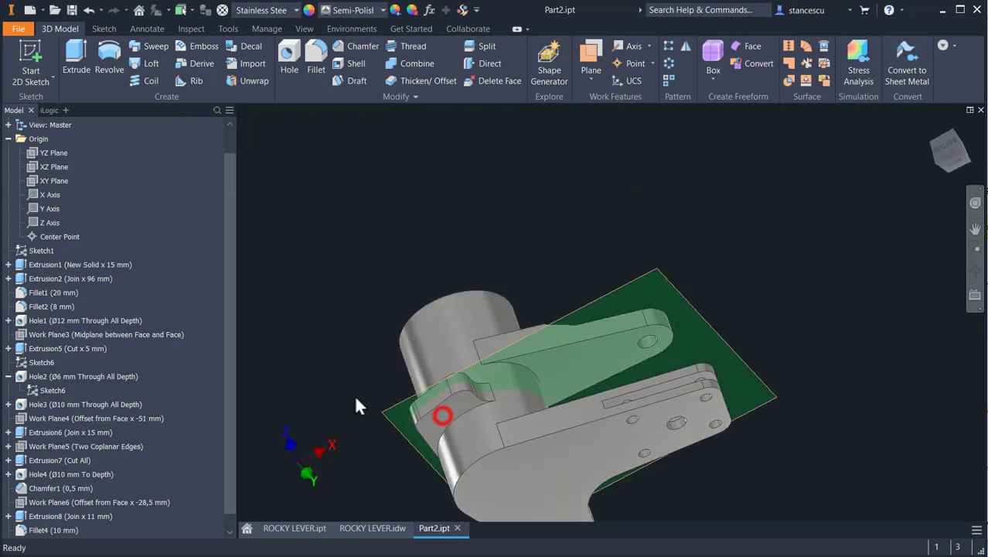
- Start a sketch on the lug's midplane and slice the graphics at the sketch plane
middle_click_drag(566, 280, 579, 345, "shift")
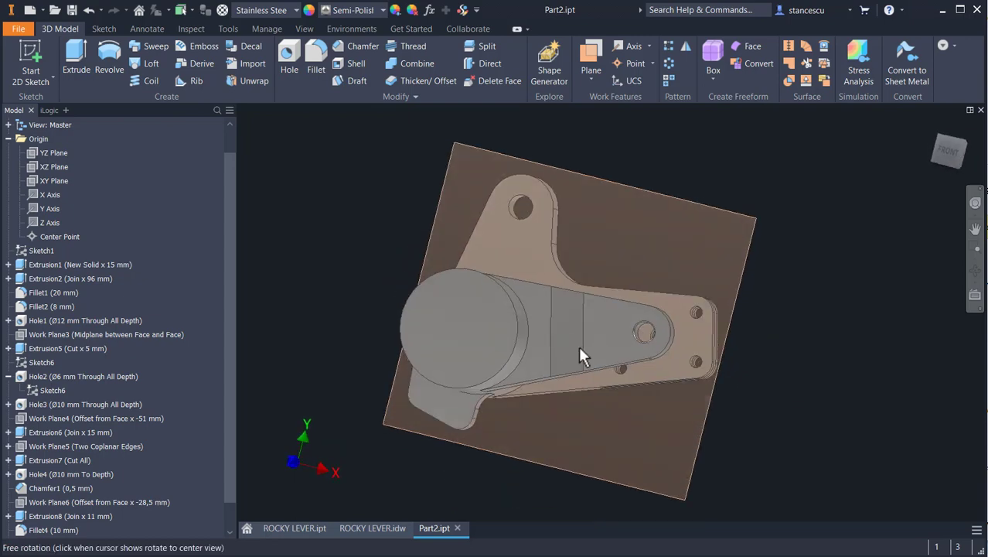
left_click(569, 470)
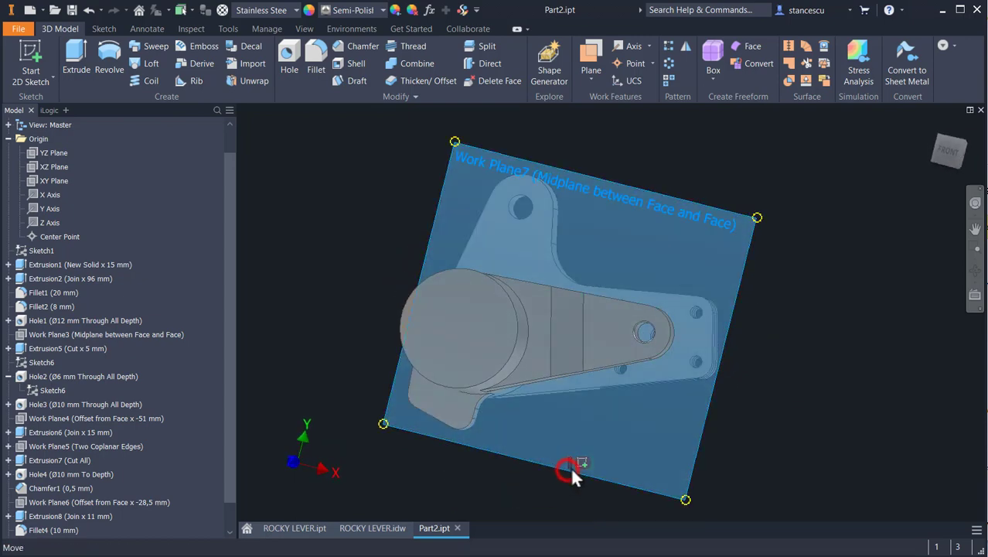
left_click(581, 463)
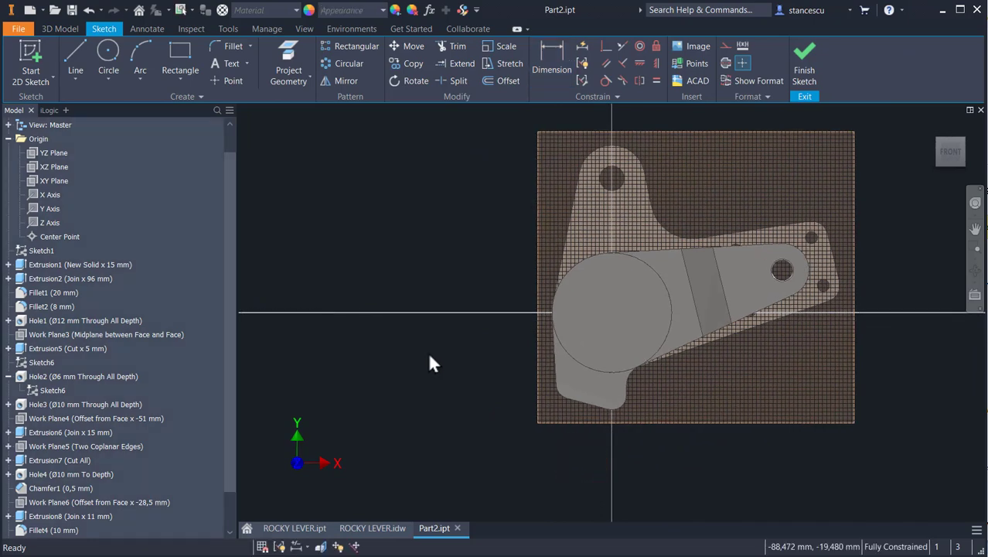
key("F7")
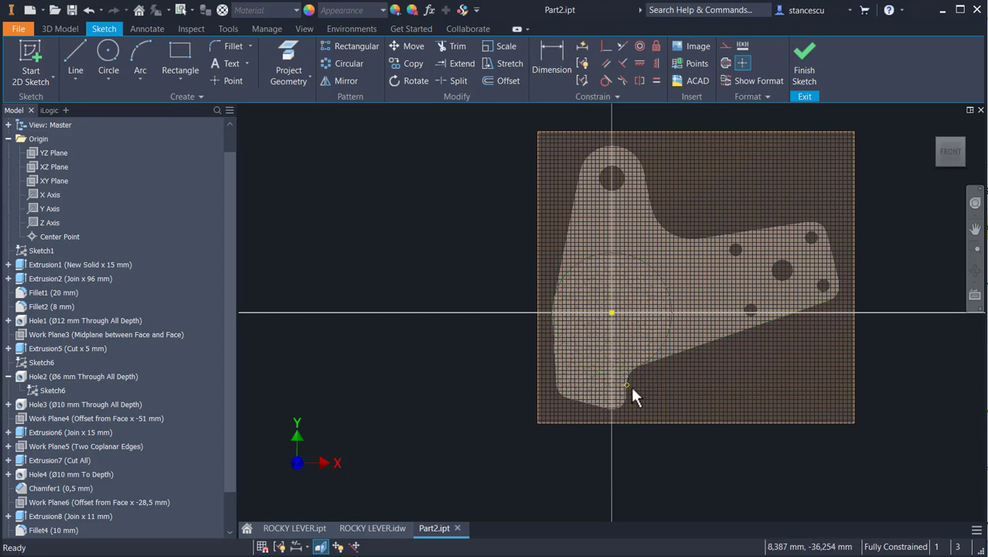
- Project the cylinder arc and the lug's outline edges into the midplane sketch as a closed profile and finish the sketch
scroll(662, 397, "up", 5)
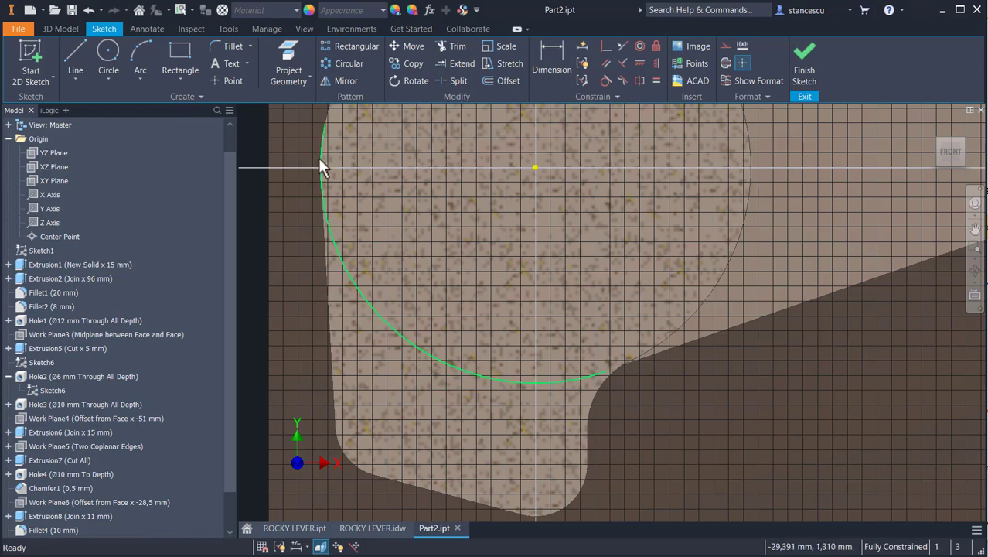
left_click(289, 71)
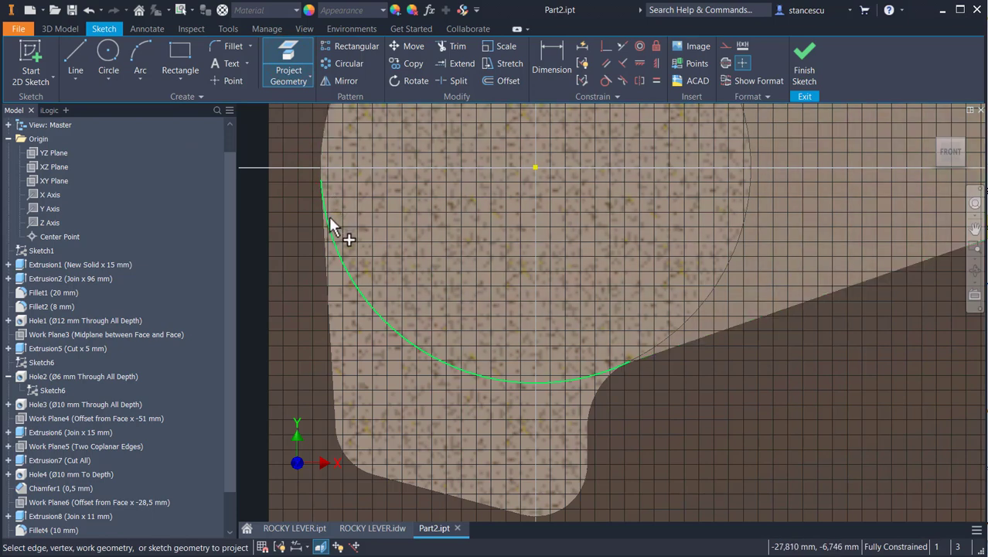
left_click(329, 219)
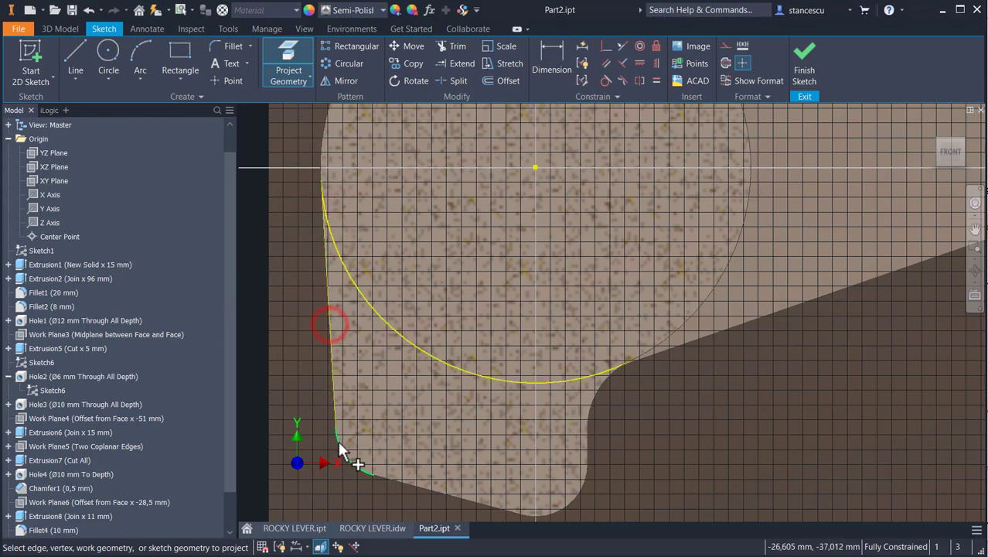
left_click(412, 478)
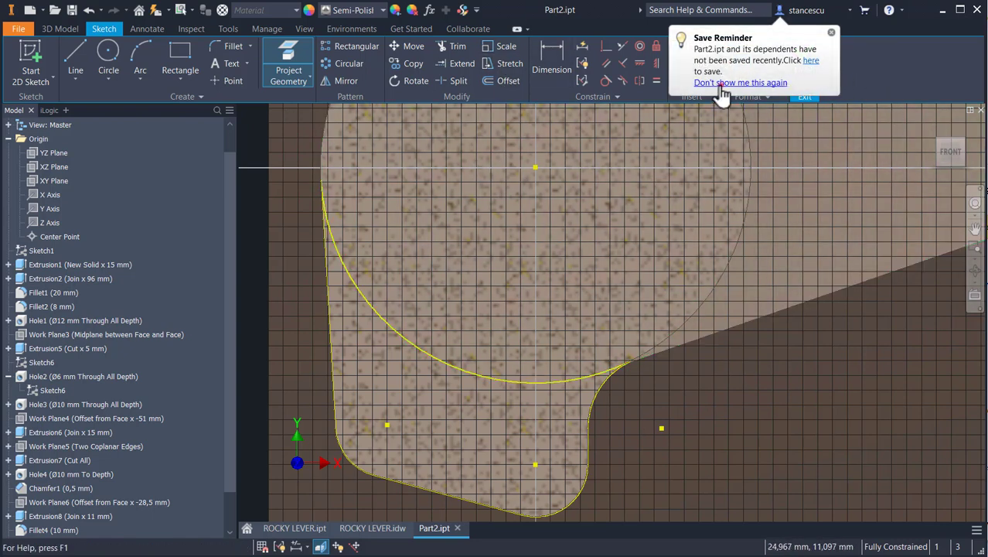
left_click(804, 62)
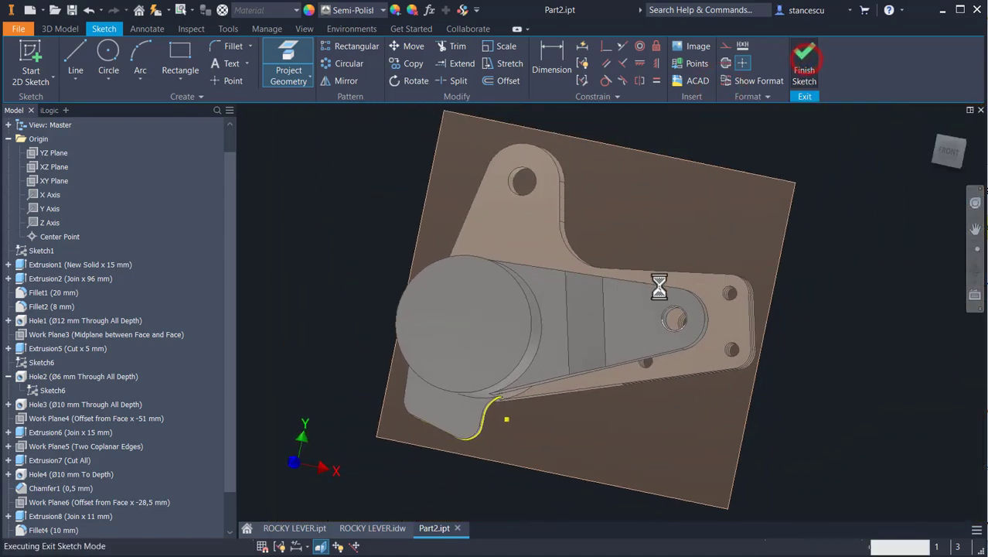
- Cut a slot through the lug by extruding the projected profile symmetrically about the midplane with a distance of 3 mm
middle_click_drag(347, 296, 359, 284, "shift")
middle_click_drag(355, 265, 355, 263, "shift")
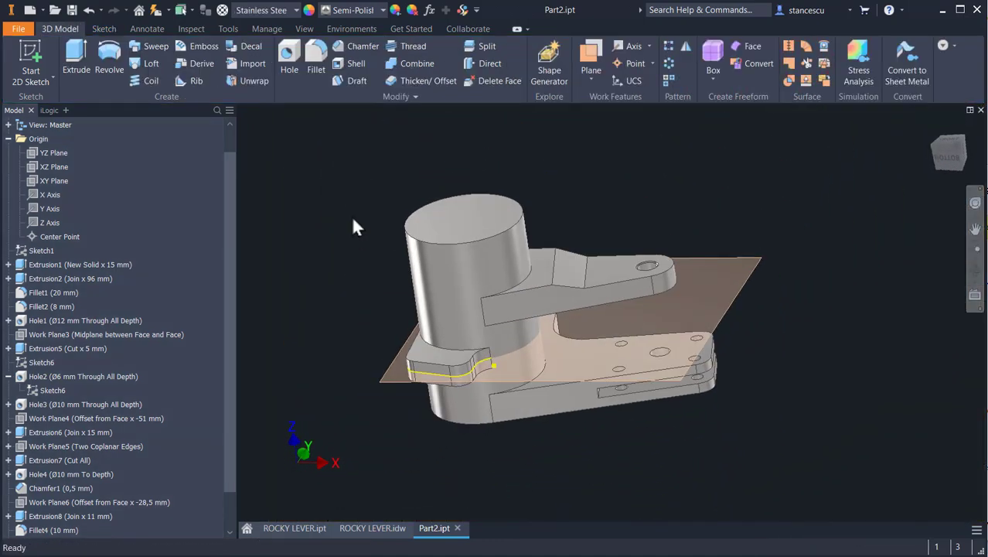
left_click(76, 58)
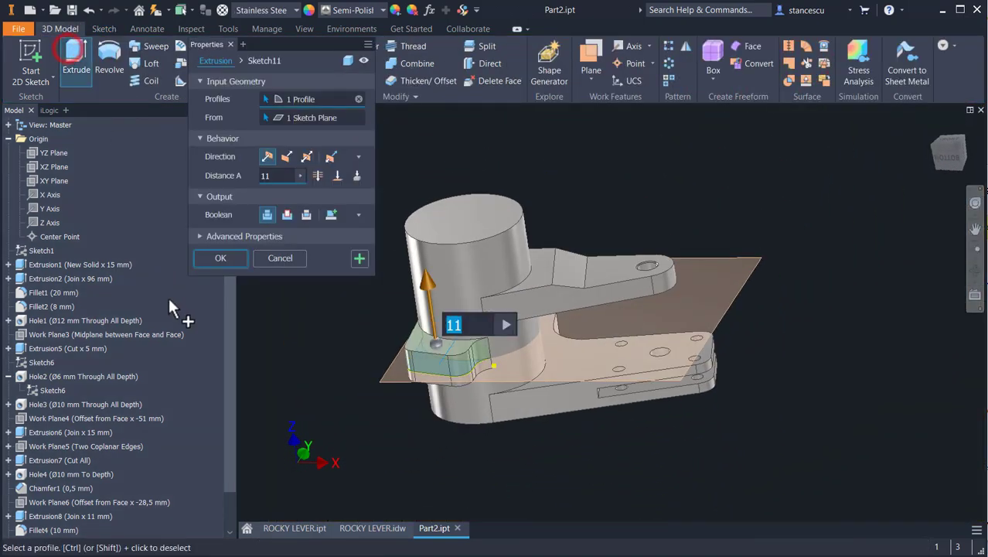
left_click(287, 214)
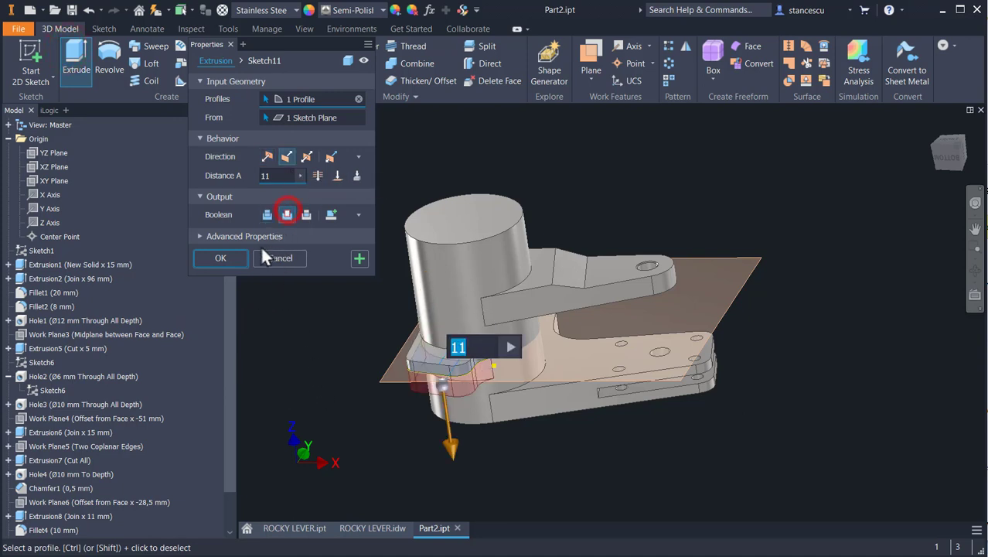
left_click(306, 157)
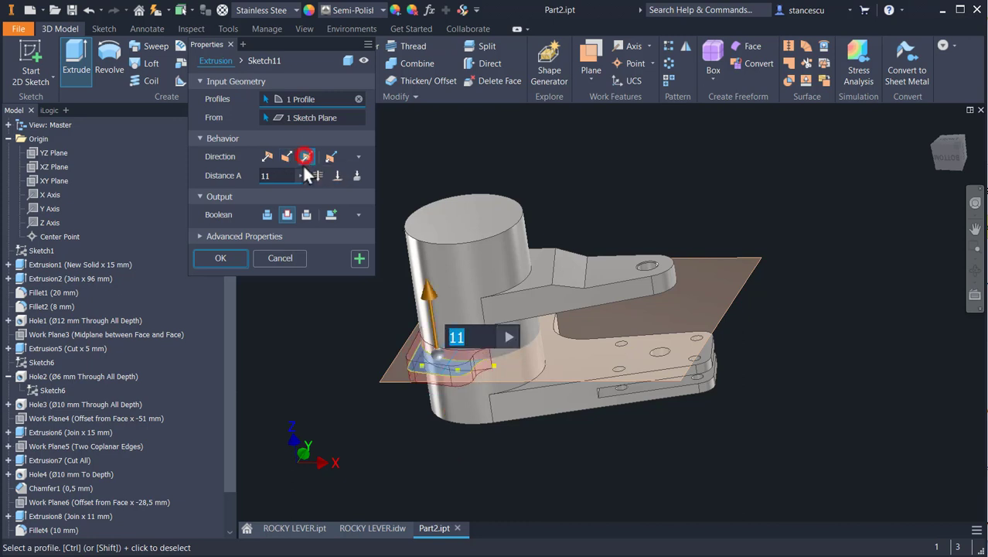
left_click(280, 176)
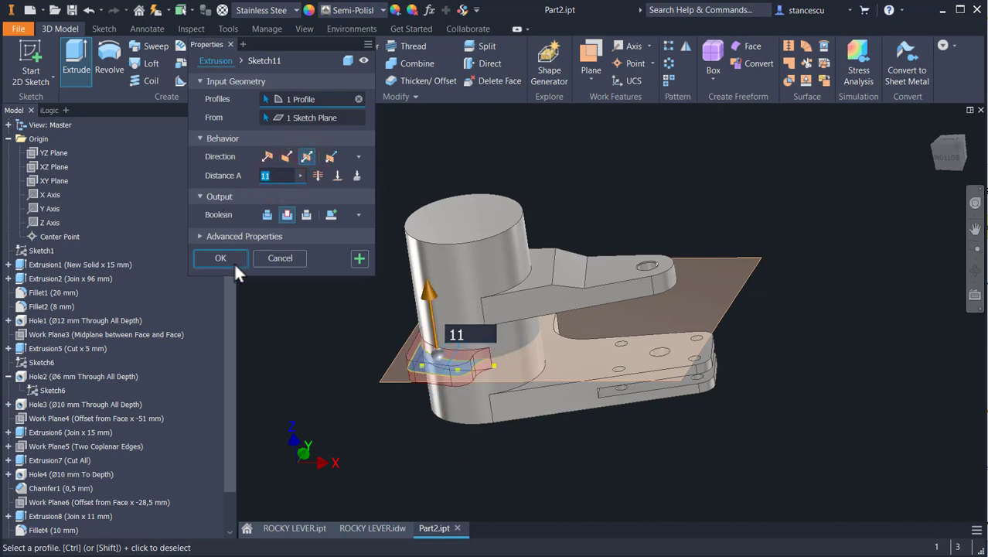
type("3")
scroll(470, 381, "down", 3)
scroll(484, 379, "down", 3)
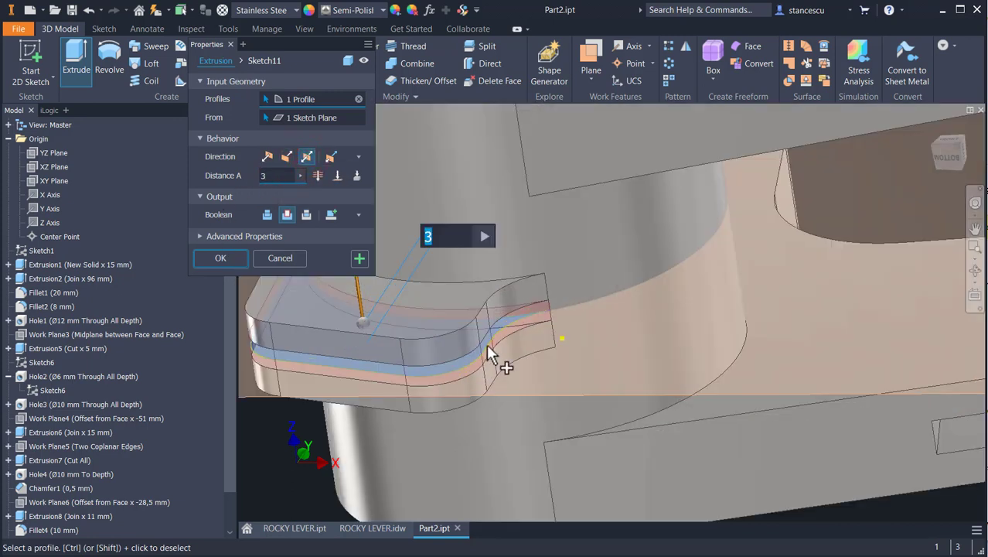
left_click(222, 258)
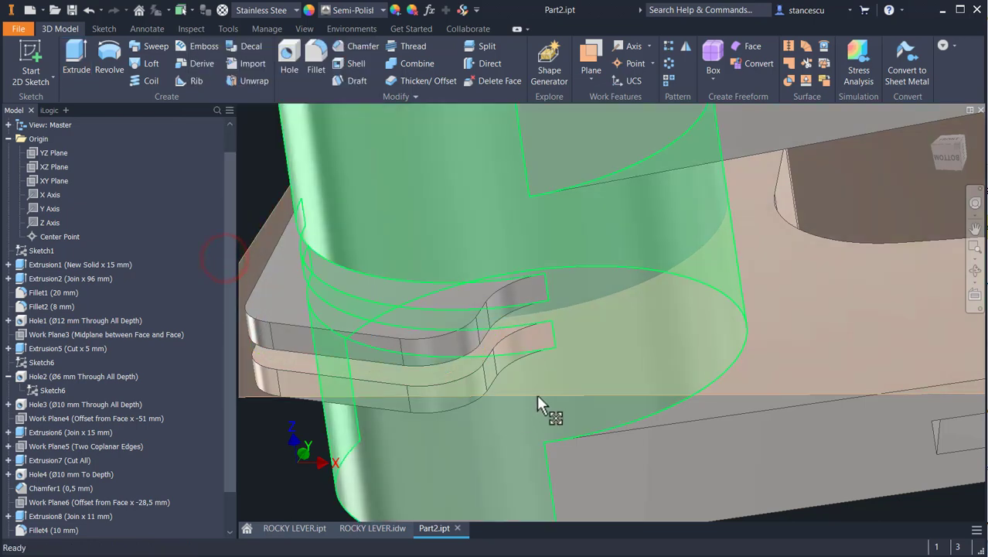
- Hide the work plane that runs through the middle of the lug's slot
middle_click_drag(524, 379, 677, 315, "shift")
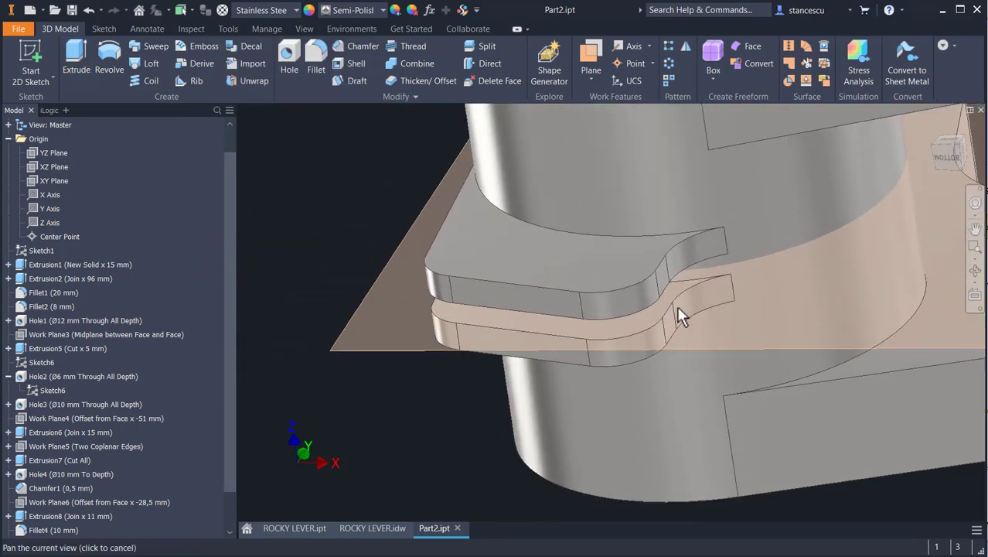
right_click(409, 350)
left_click(444, 368)
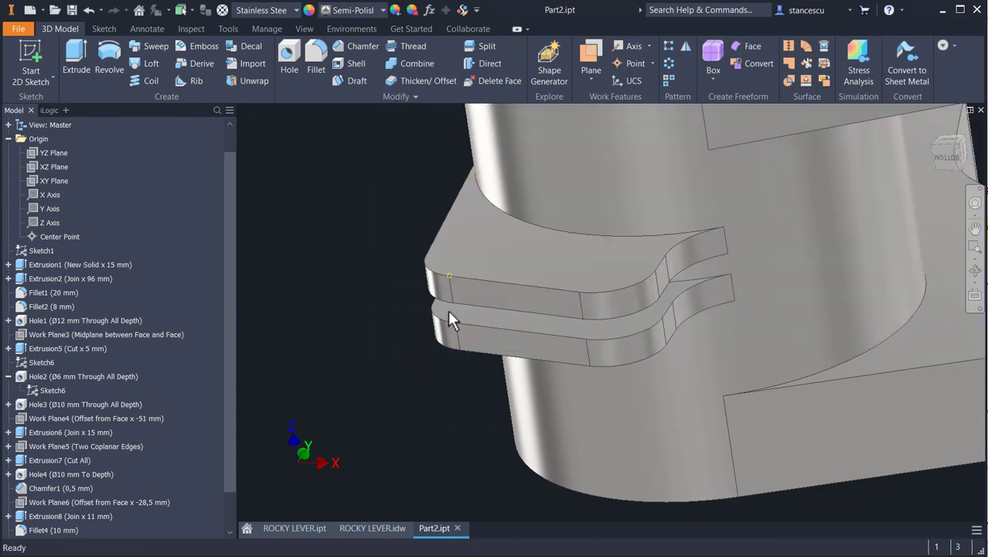
- Examine the size and position of the lug's holes in section E-E of ROCKY LEVER.idw
left_click(375, 528)
middle_click_drag(535, 309, 430, 118)
mouse_move(669, 280)
middle_mouse_down()
mouse_move(707, 214)
mouse_move(796, 173)
middle_mouse_up()
middle_click_drag(649, 344, 566, 279)
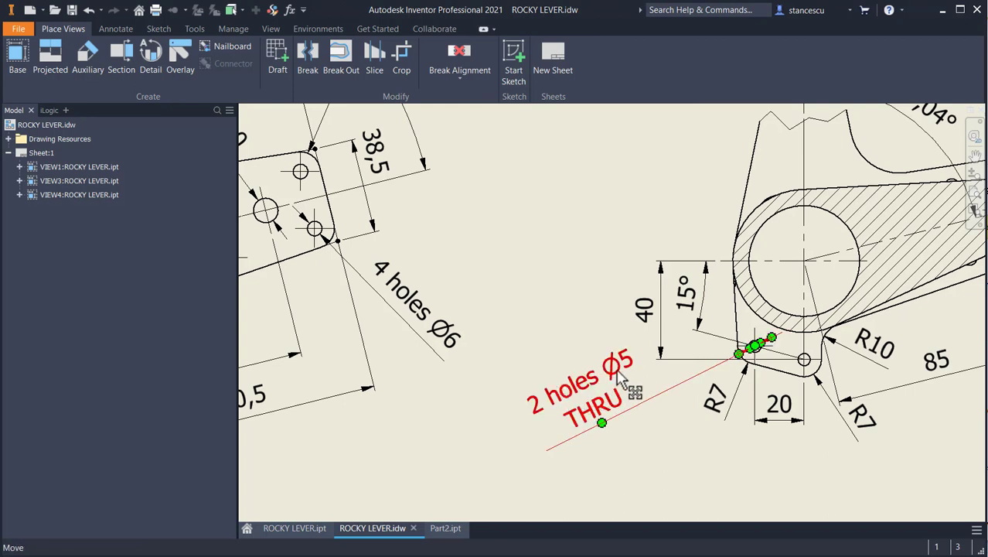
- In Part2.ipt, create a sketch on the lug's outer flat face containing its projected outline and arc centres
left_click(446, 532)
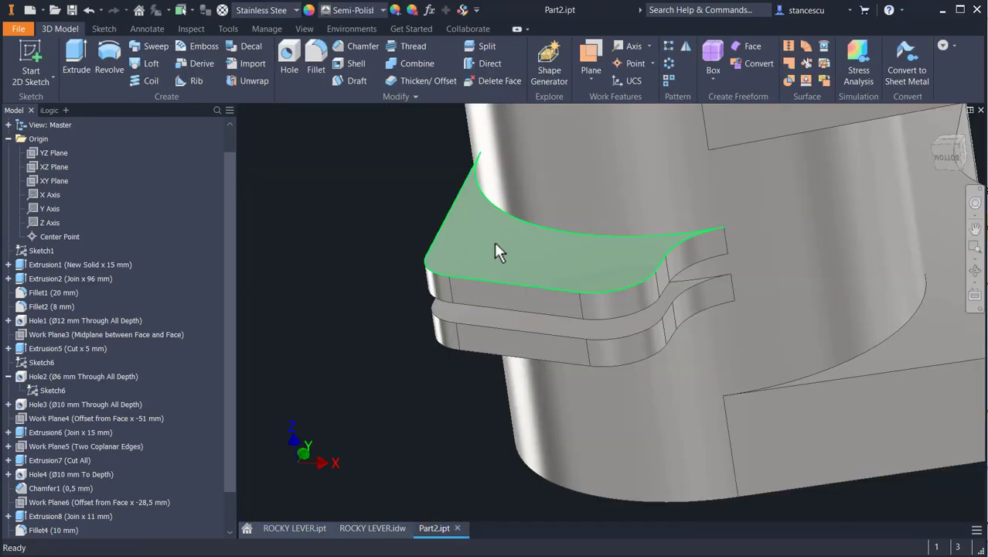
left_click(494, 242)
left_click(579, 235)
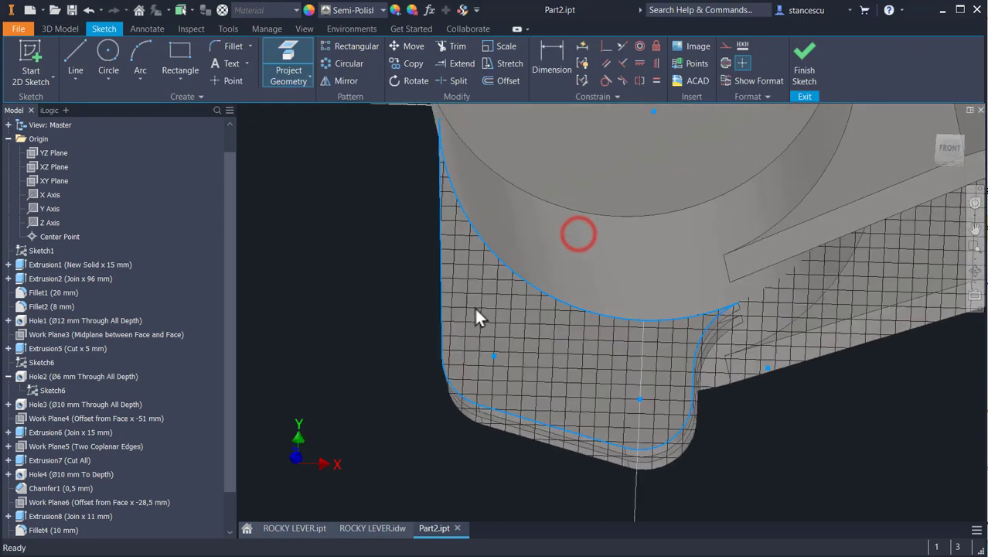
left_click(804, 68)
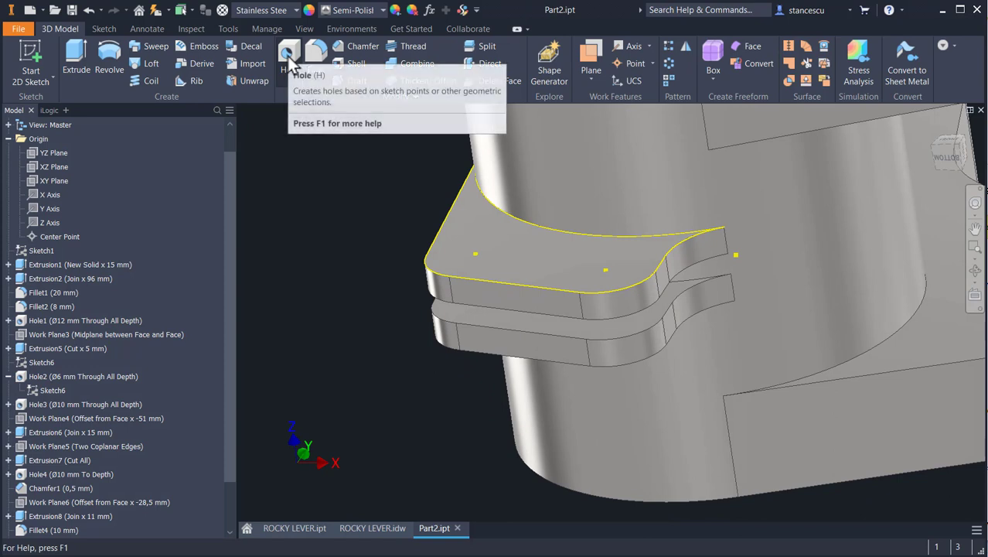
- Drill two 5 mm through-all holes at the centres of the lug's two rounded outer corners
left_click(288, 62)
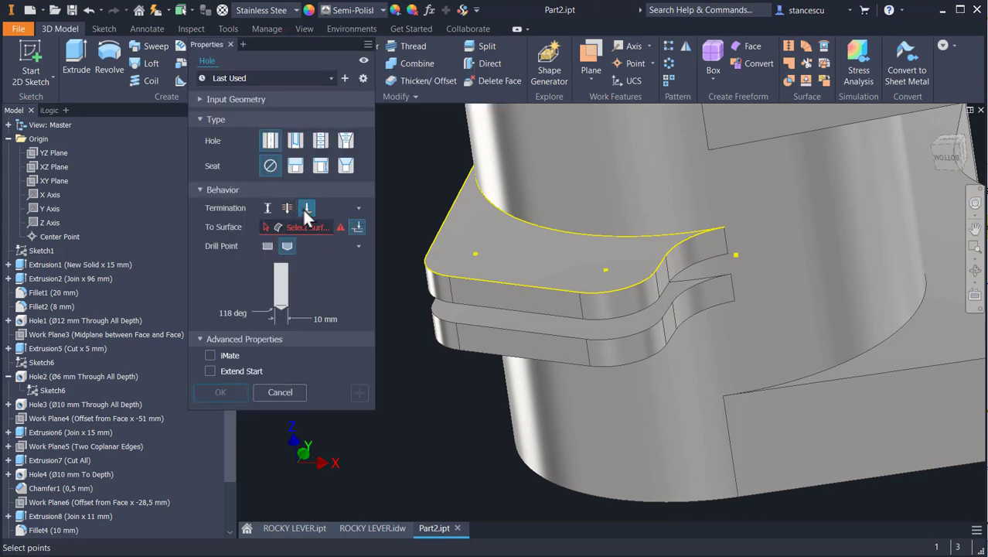
left_click(285, 208)
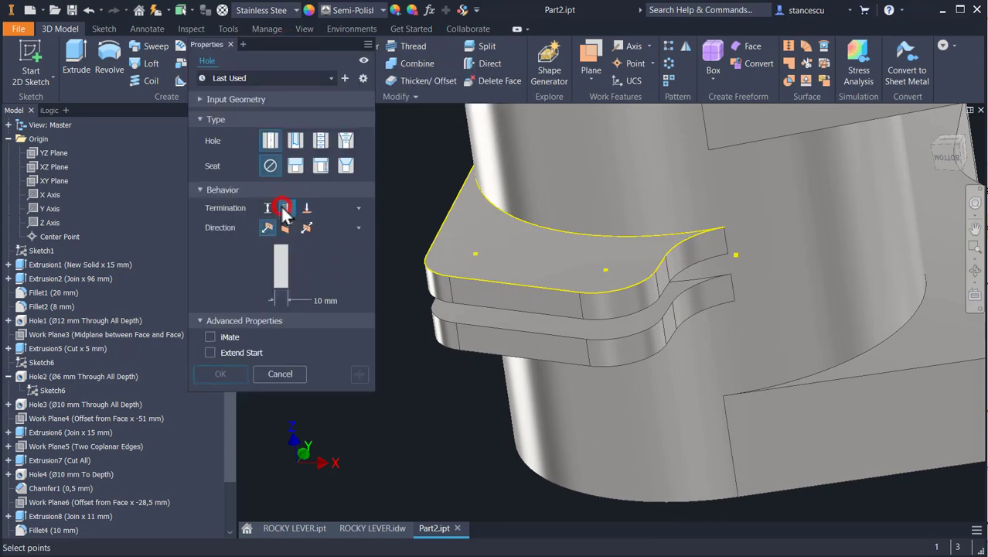
left_click(475, 254)
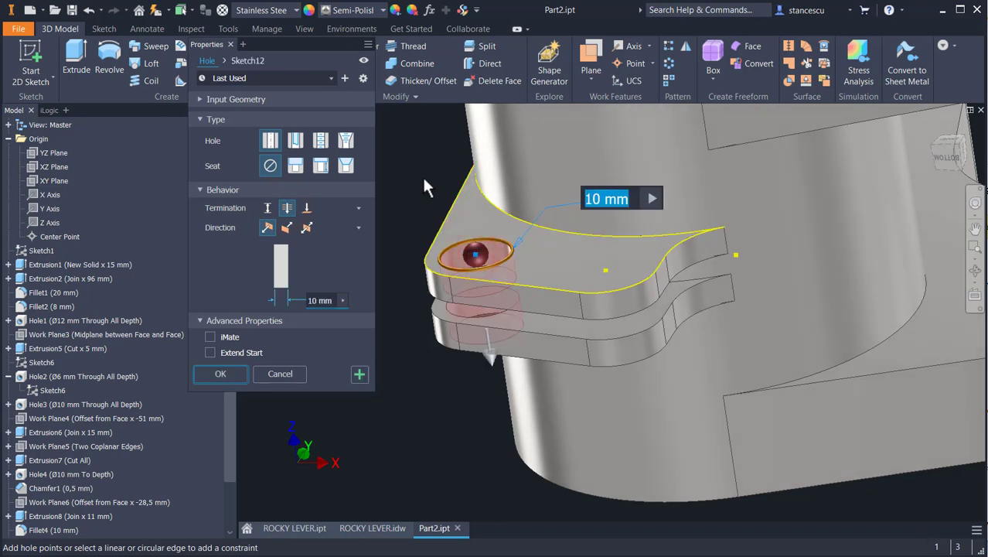
type("5")
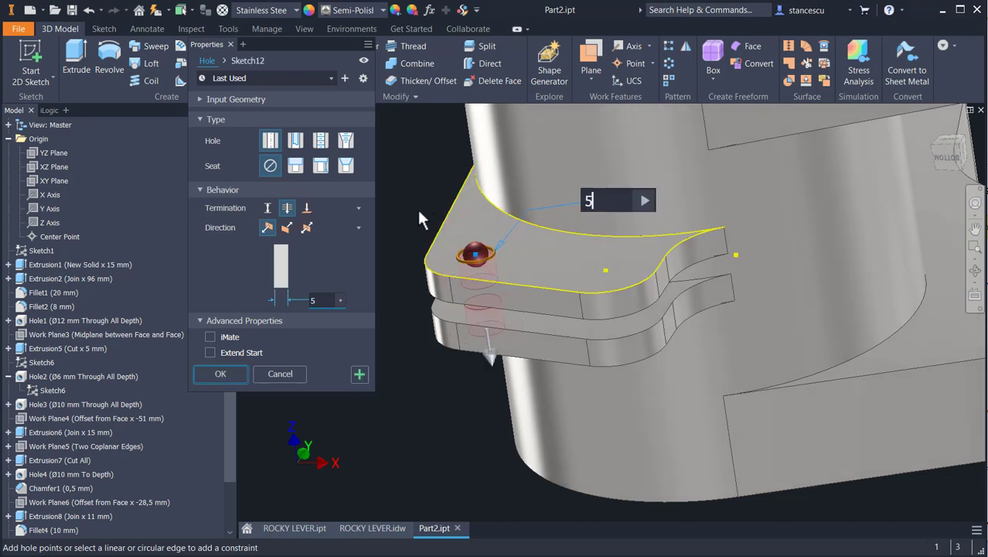
left_click(607, 273)
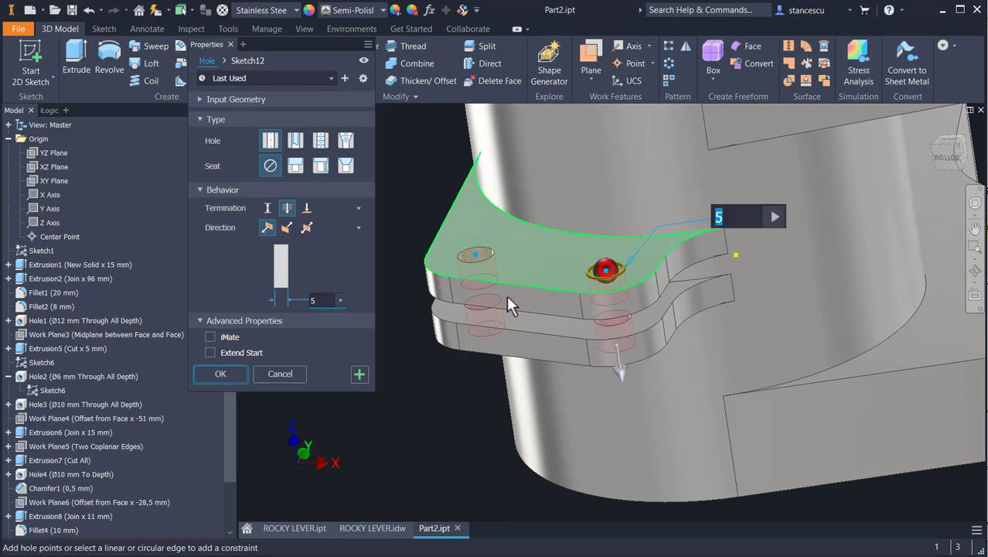
left_click(221, 375)
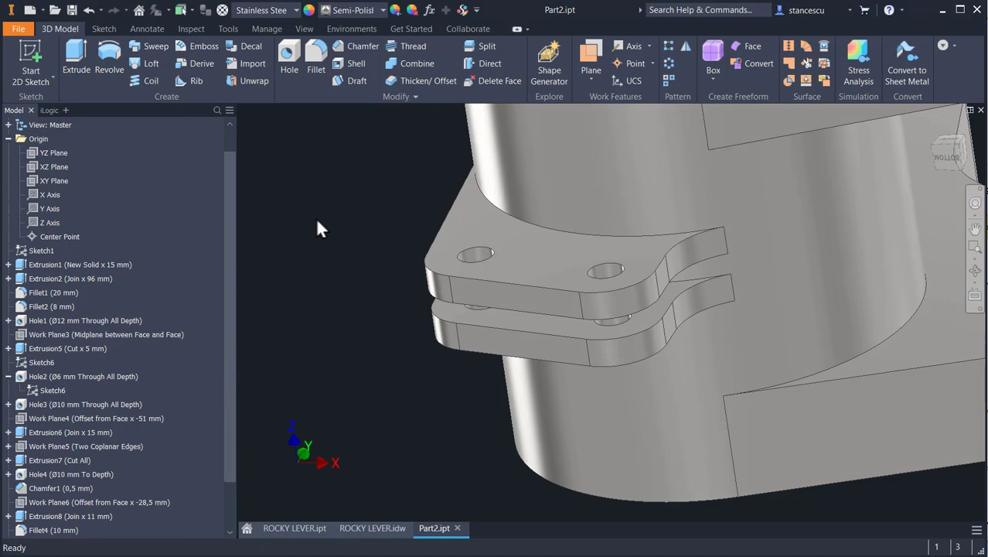
key("F6")
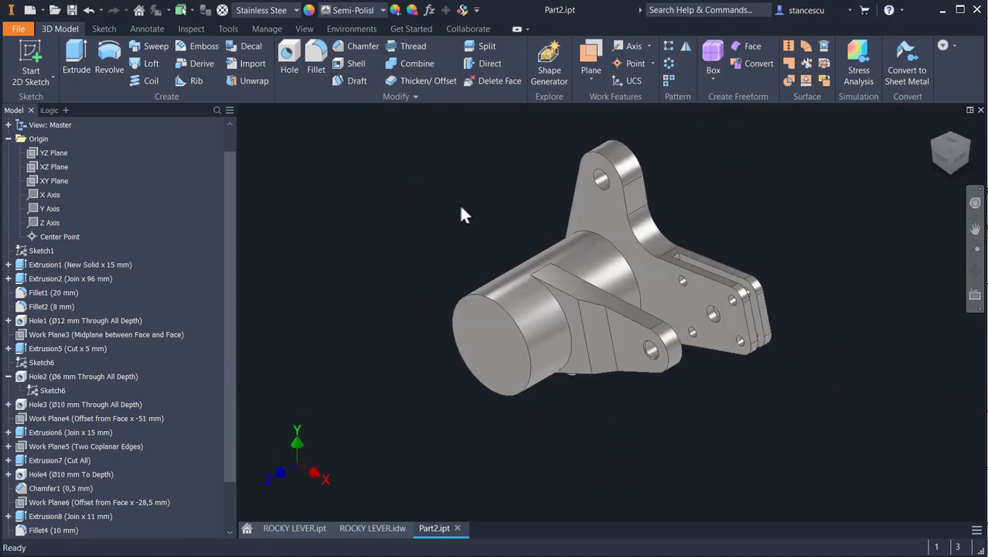
- Examine the long arm's thicknesses and its position on the cylinder in section A-A and the isometric view of ROCKY LEVER.idw
left_click(371, 528)
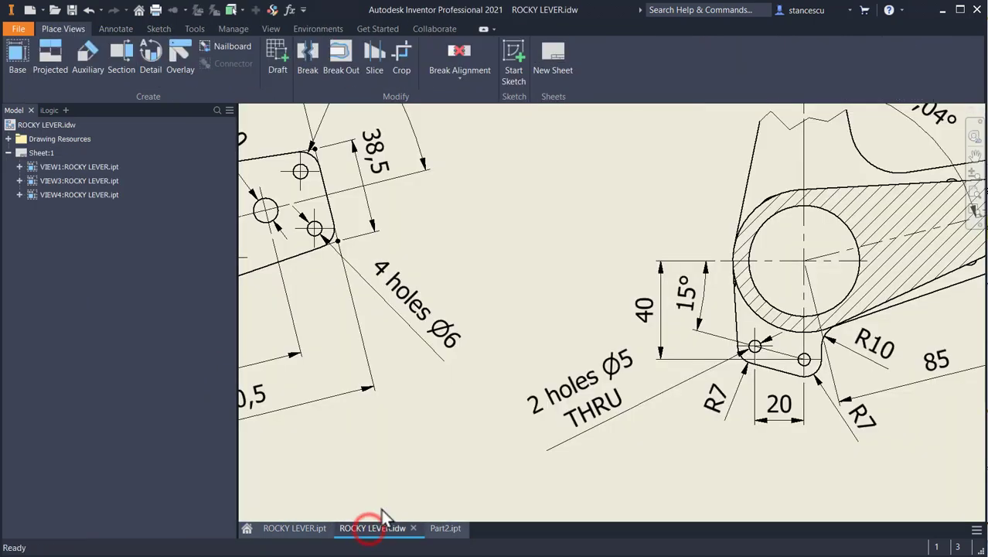
scroll(523, 322, "up", 3)
middle_click_drag(522, 322, 556, 379)
mouse_move(582, 274)
middle_mouse_down()
mouse_move(600, 357)
mouse_move(569, 501)
mouse_move(555, 504)
middle_mouse_up()
middle_click_drag(517, 433, 463, 483)
mouse_move(650, 417)
middle_mouse_down()
mouse_move(502, 437)
mouse_move(422, 510)
middle_mouse_up()
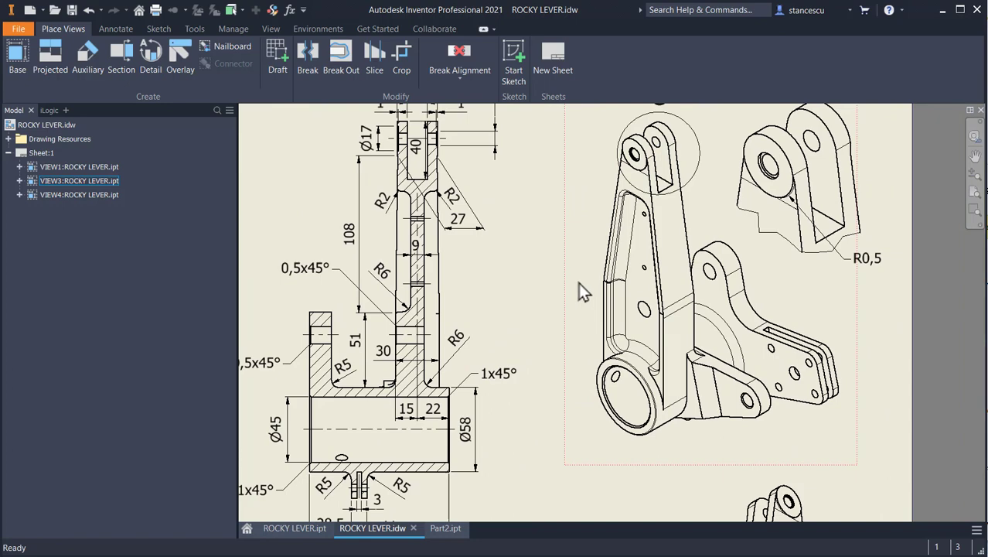
mouse_move(579, 283)
middle_mouse_down()
mouse_move(567, 310)
mouse_move(682, 246)
middle_mouse_up()
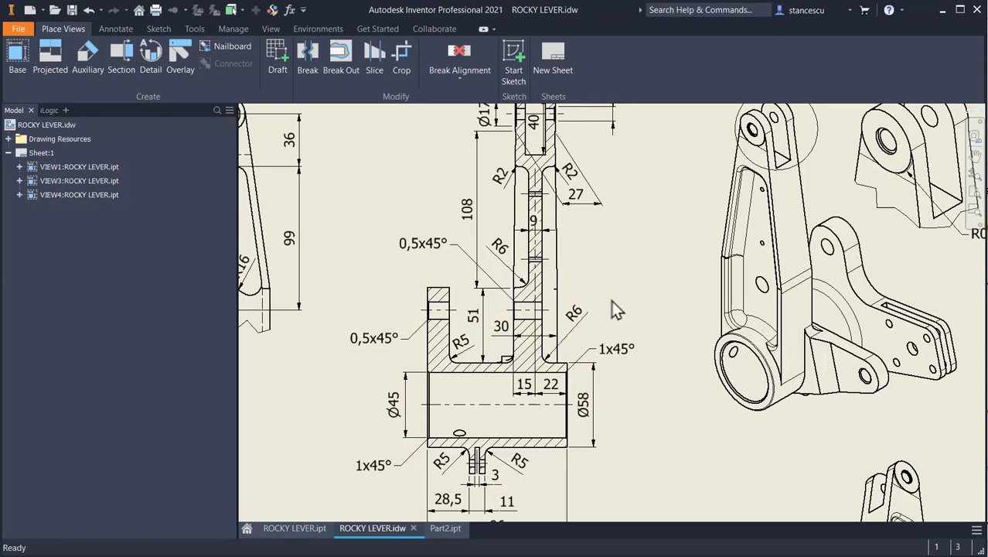
mouse_move(615, 309)
middle_mouse_down()
mouse_move(626, 339)
mouse_move(646, 300)
mouse_move(651, 235)
middle_mouse_up()
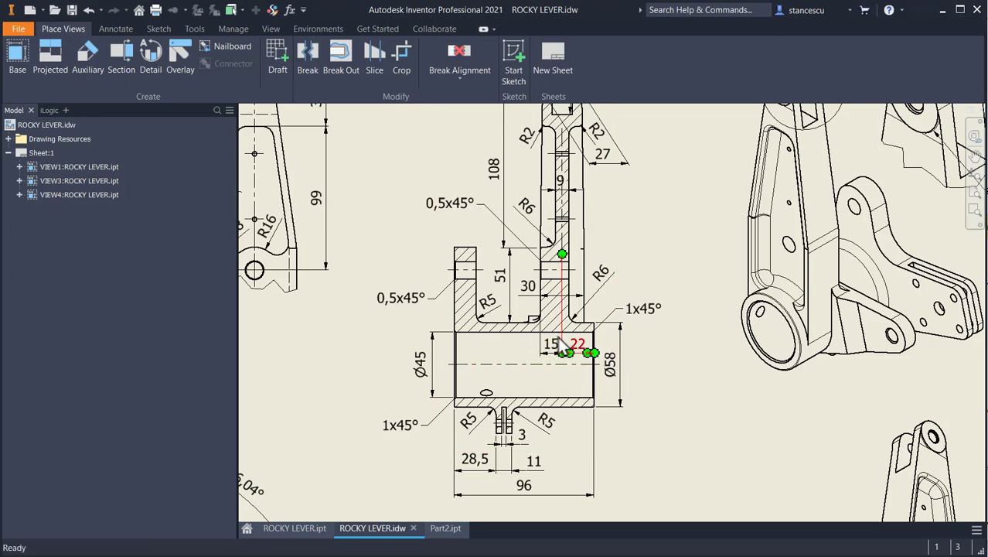
middle_click_drag(566, 214, 582, 320)
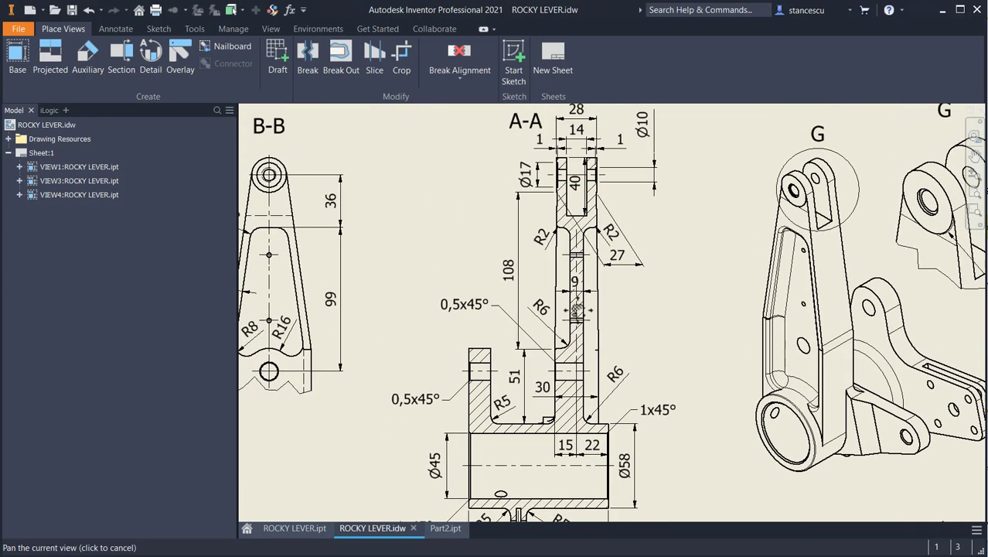
middle_click_drag(585, 392, 585, 271)
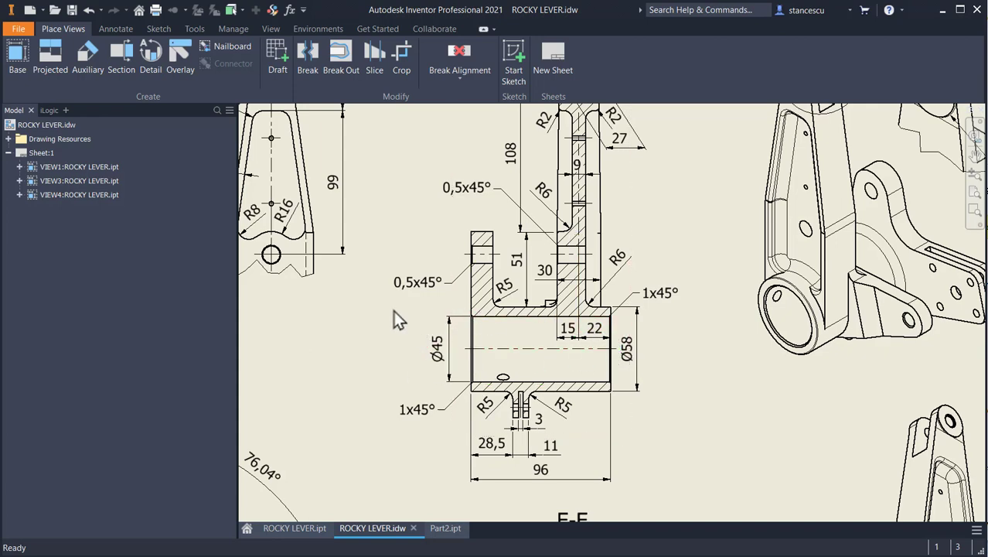
- Examine the long arm's outline, heights, end radius and holes in the drawing's front view
scroll(393, 317, "down", 3)
middle_click_drag(392, 315, 526, 295)
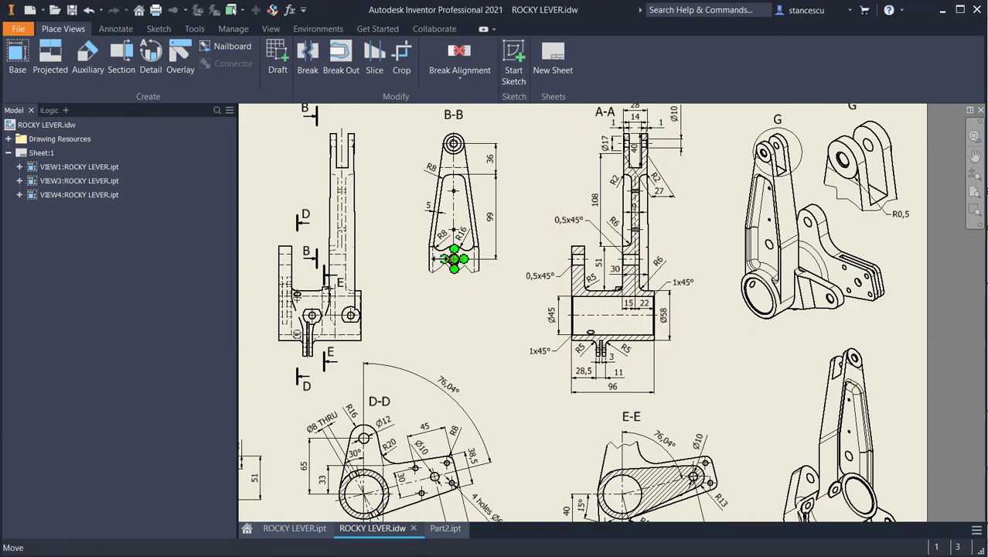
mouse_move(450, 252)
middle_mouse_down()
mouse_move(513, 326)
mouse_move(785, 317)
middle_mouse_up()
scroll(512, 304, "up", 3)
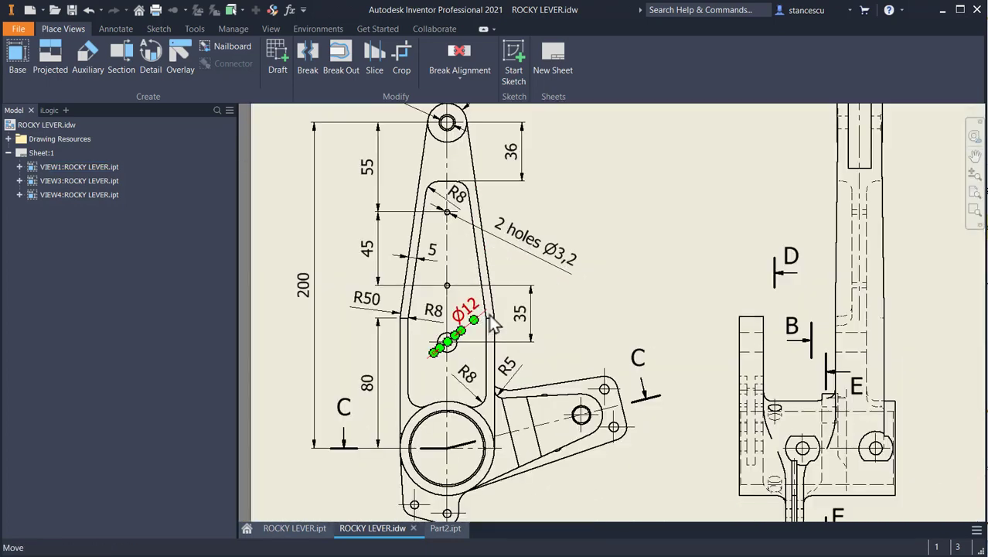
mouse_move(557, 309)
middle_mouse_down()
mouse_move(617, 353)
mouse_move(628, 348)
middle_mouse_up()
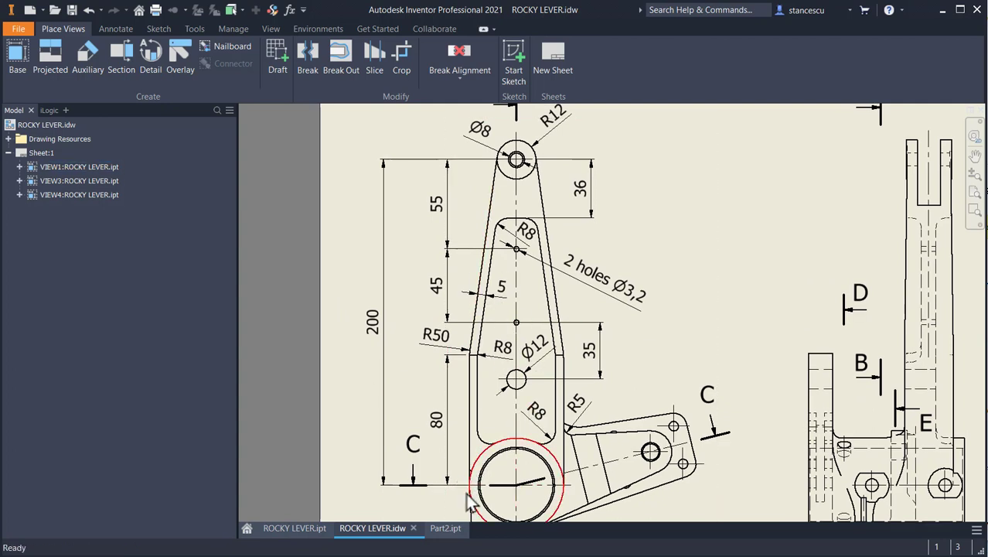
left_click(576, 364)
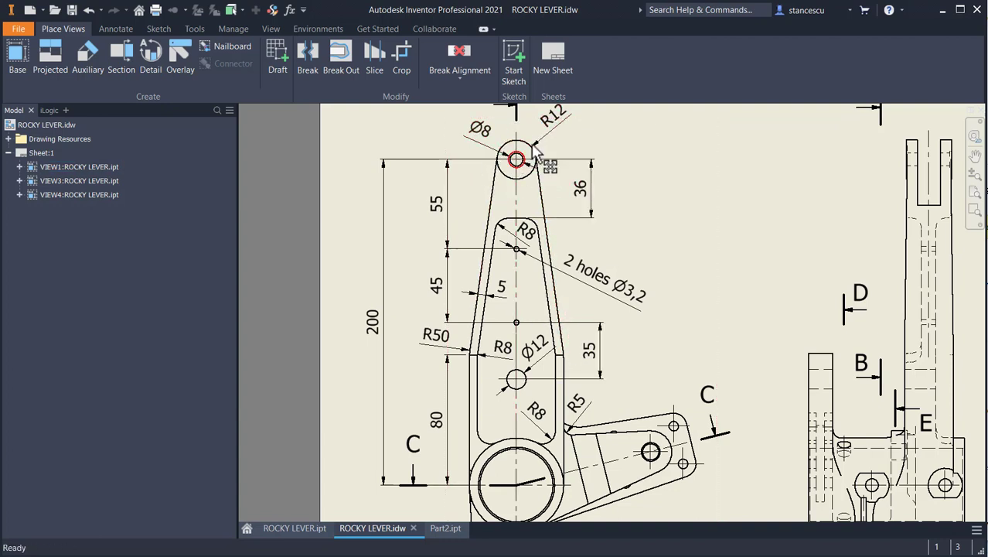
- In Part2.ipt, create a work plane offset -22 mm from the cylinder's free circular end face
middle_click_drag(583, 156, 582, 174)
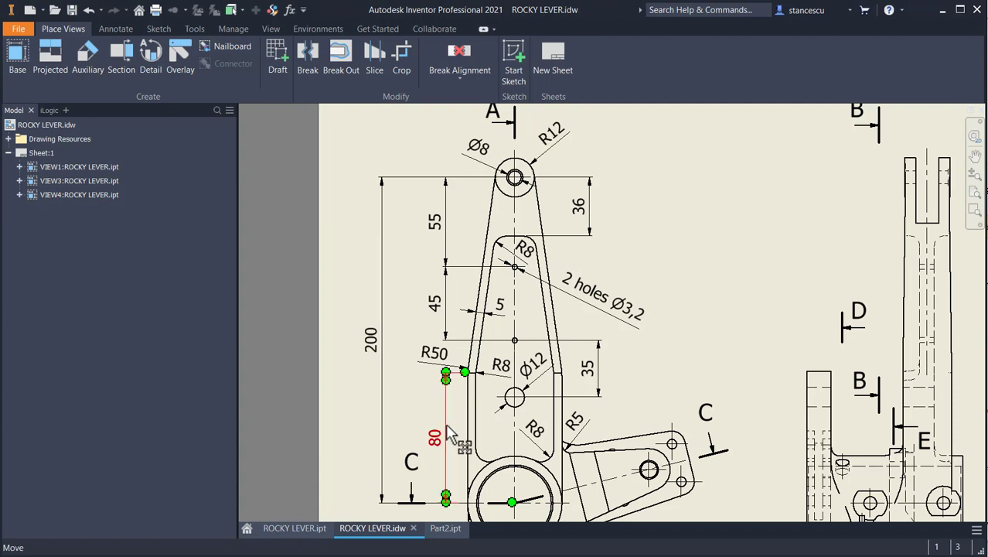
left_click(446, 528)
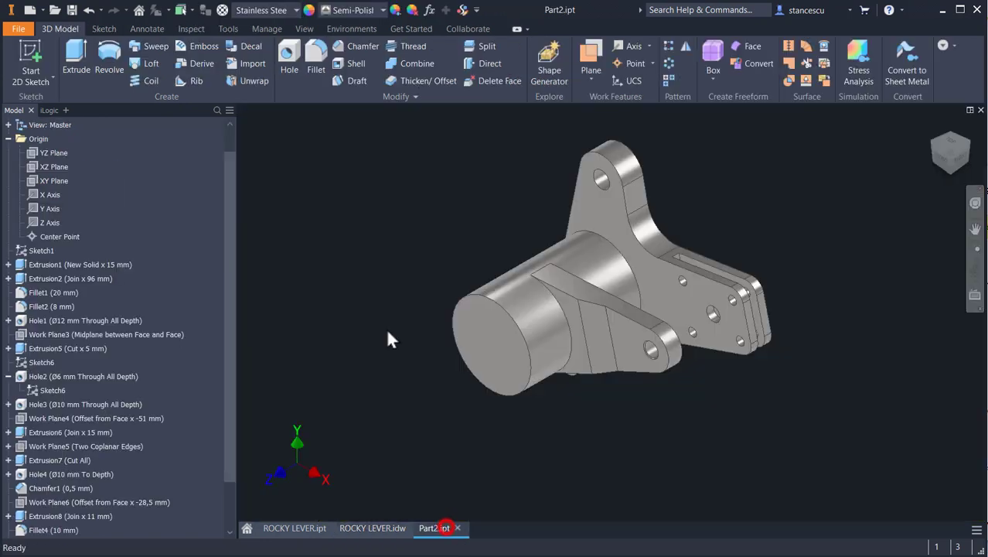
left_click(591, 53)
left_click_drag(482, 317, 505, 327)
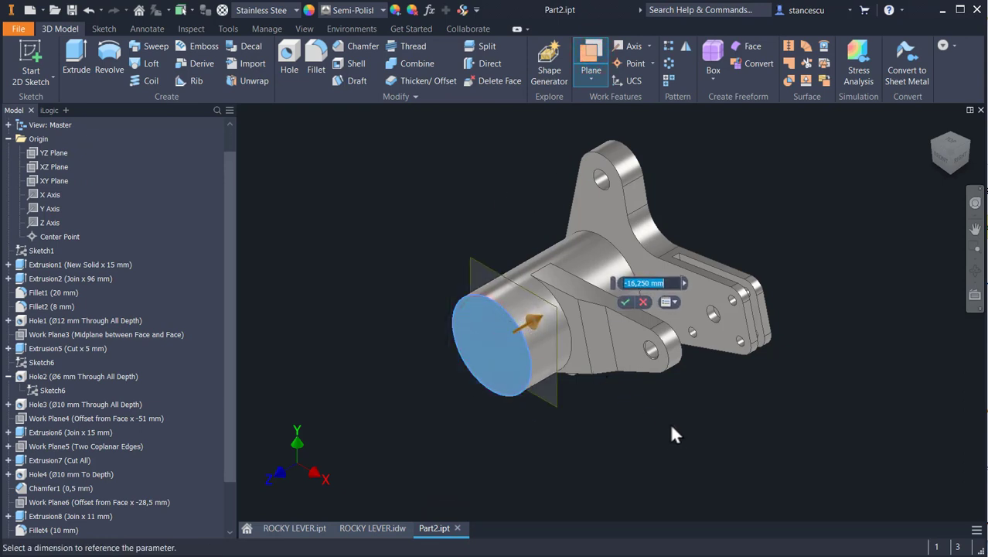
key("BackSpace")
type("-22")
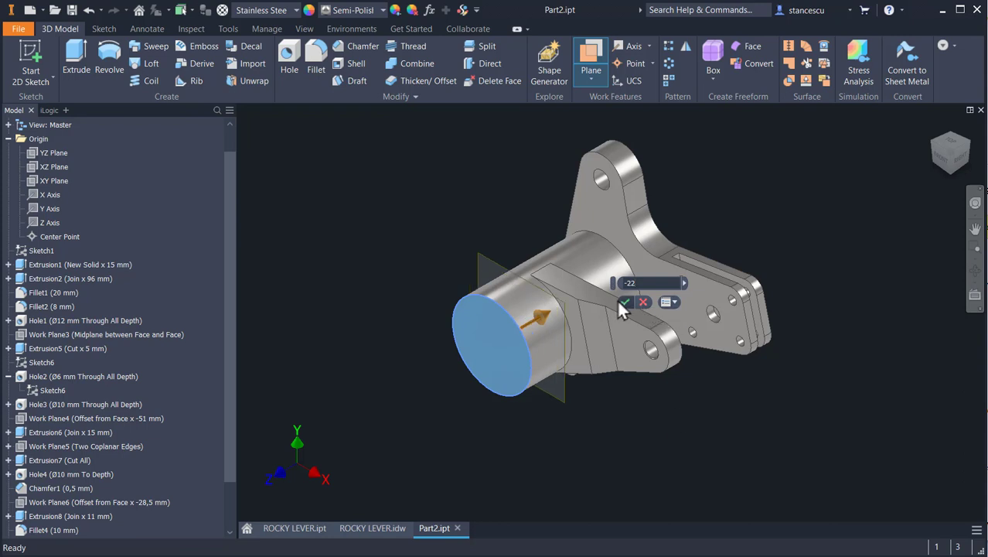
left_click(623, 301)
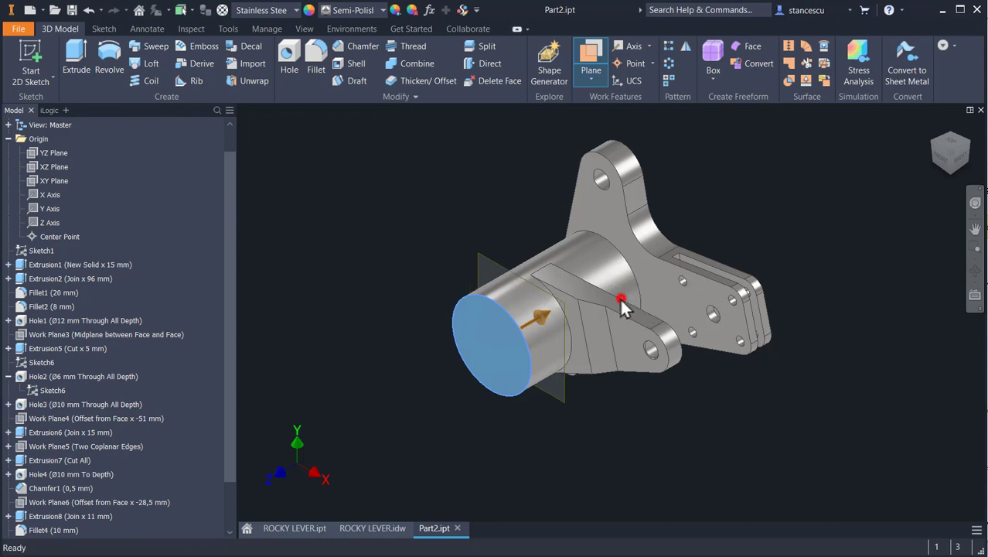
- Create a sketch on the new offset plane, project the cylinder's circular edge and slice the graphics at the sketch plane
left_click(564, 398)
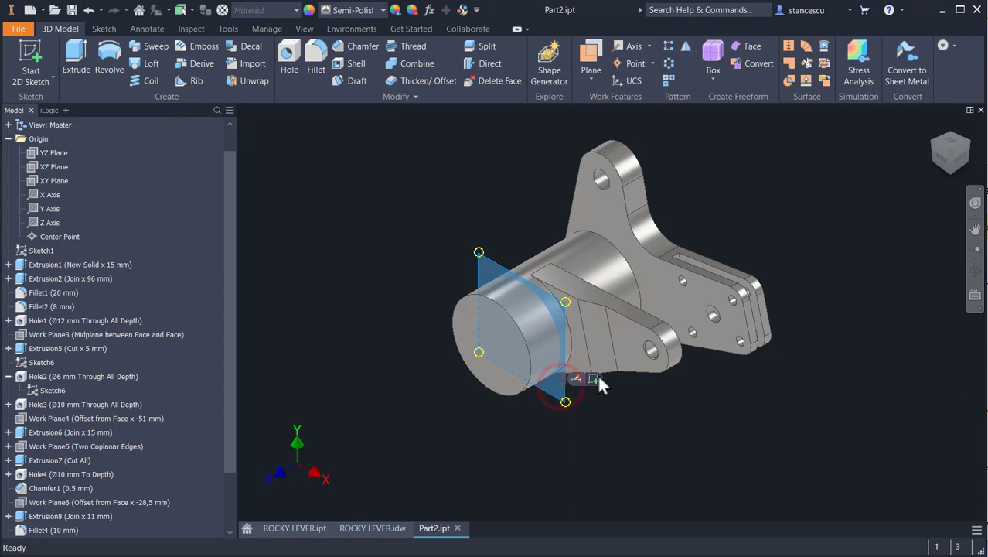
key("s")
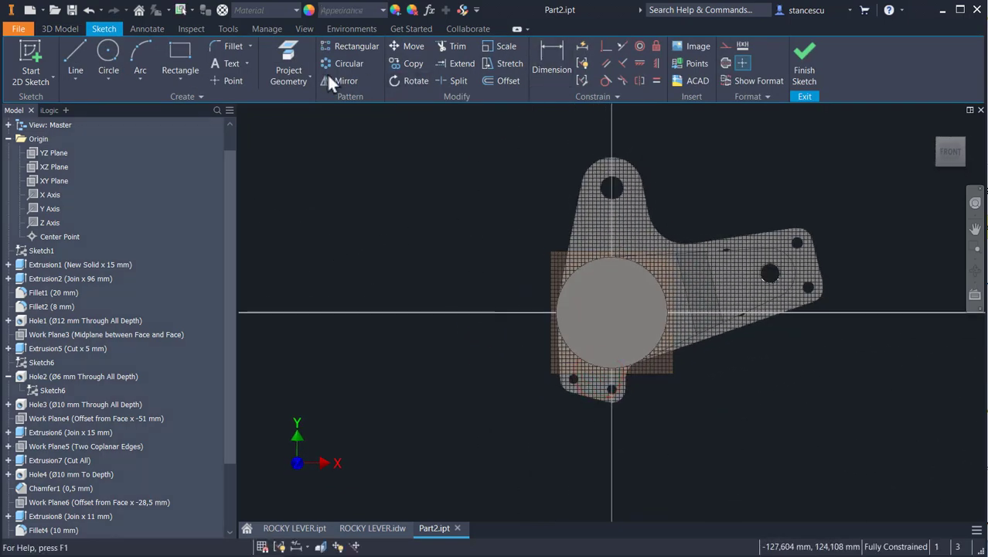
left_click(291, 54)
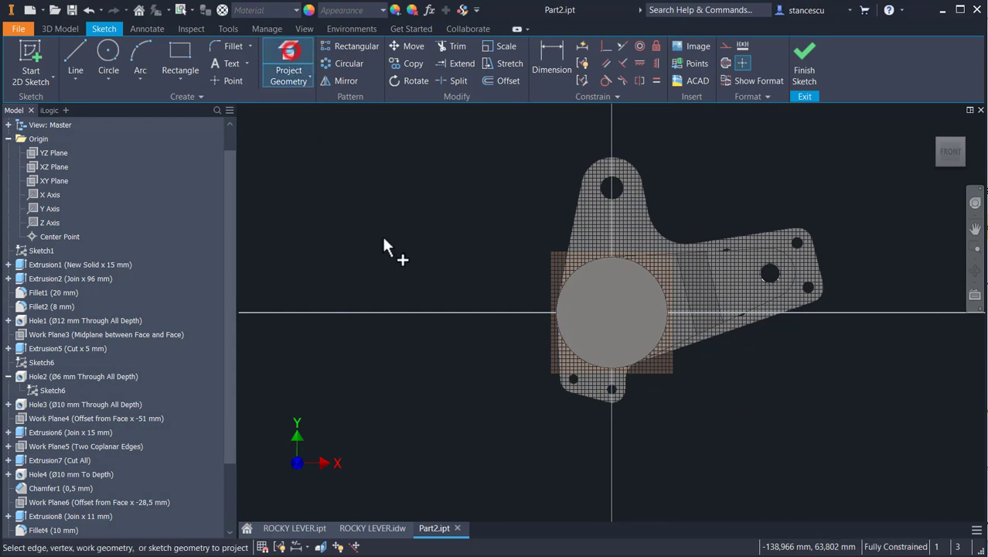
left_click(580, 284)
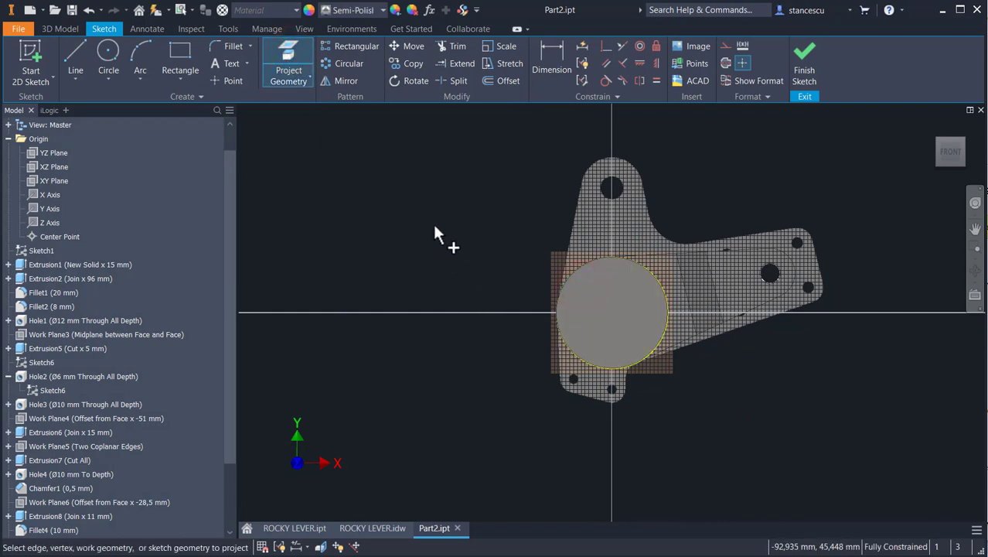
key("F7")
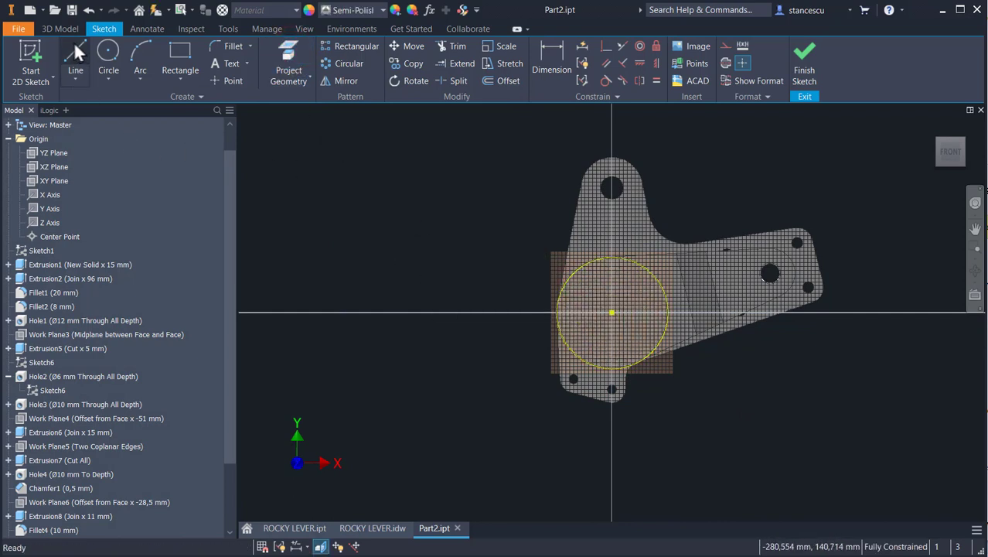
- Draw a vertical line about 104 mm long upward from the leftmost point of the projected circle
left_click(75, 52)
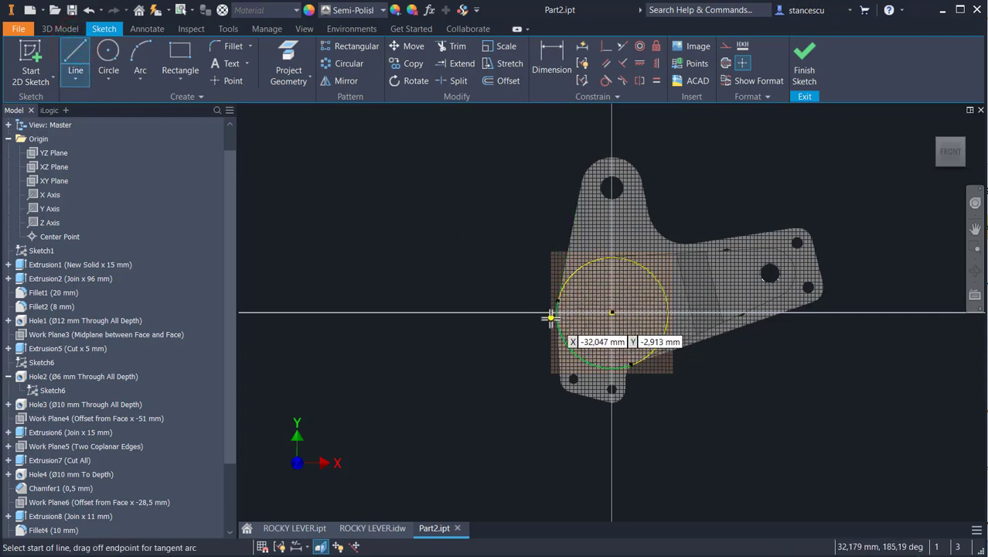
scroll(552, 320, "up", 10)
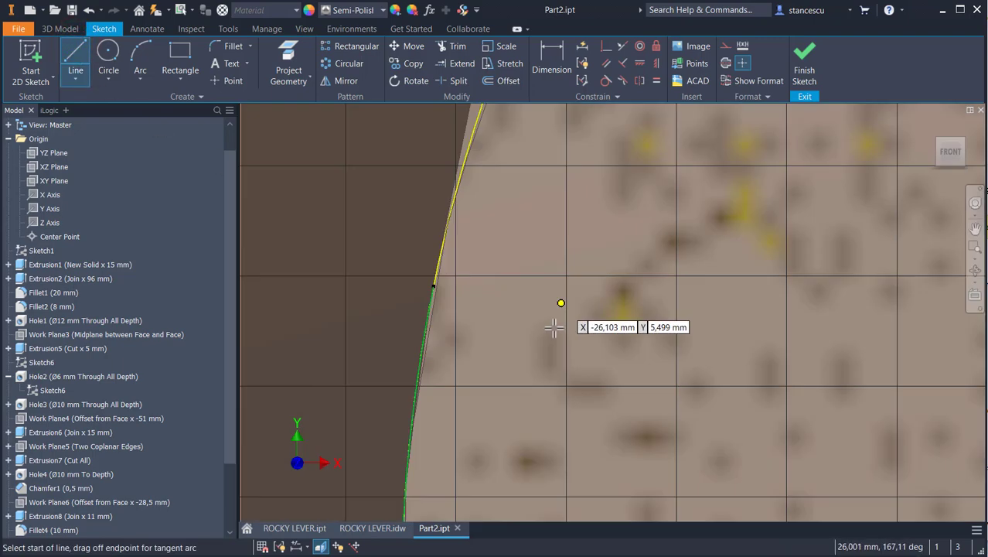
scroll(440, 376, "down", 5)
scroll(440, 416, "up", 3)
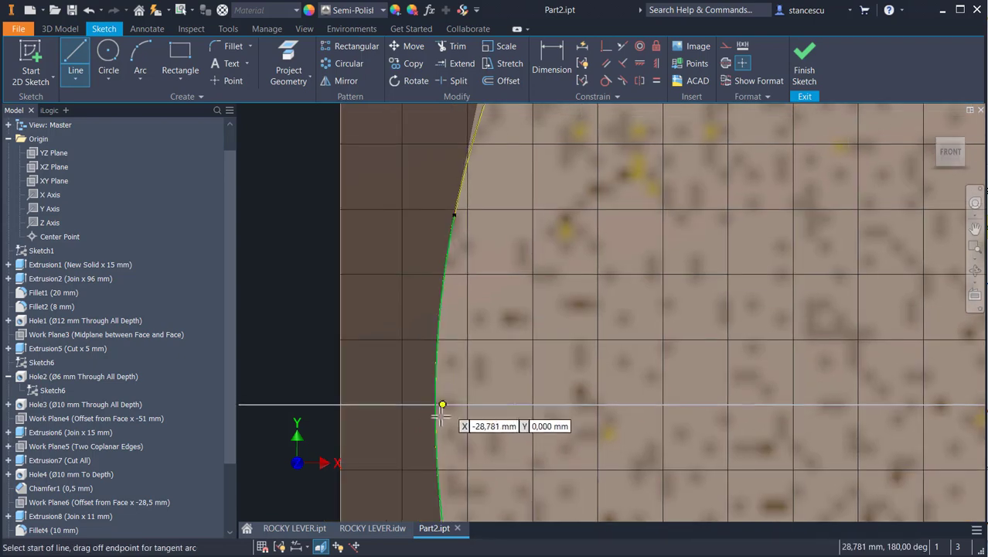
left_click(432, 404)
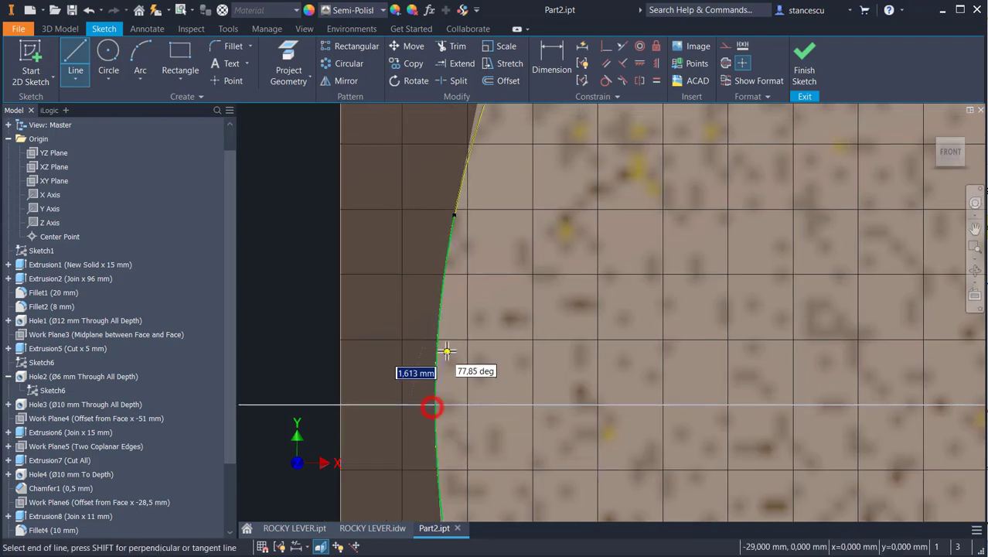
scroll(447, 352, "down", 6)
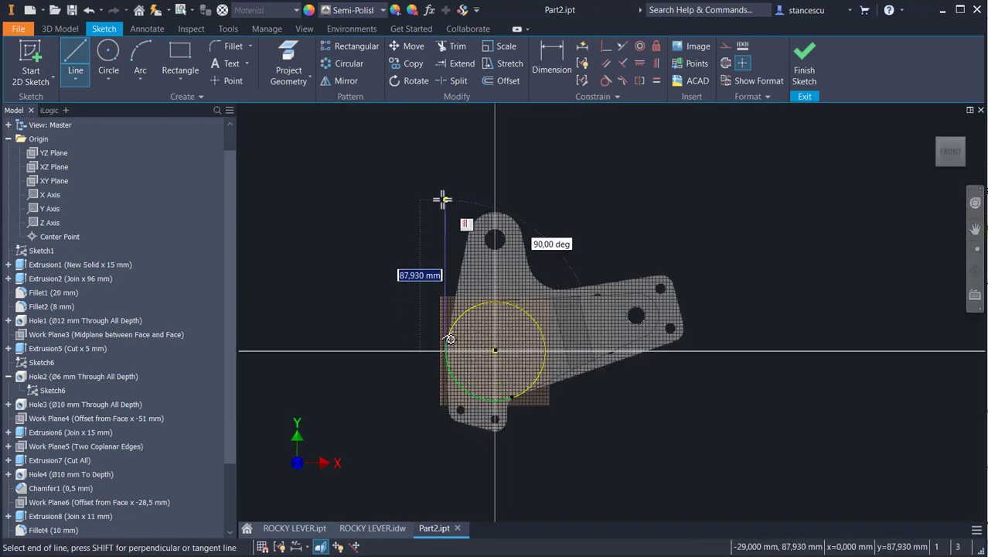
mouse_move(440, 198)
middle_mouse_down()
mouse_move(416, 267)
mouse_move(421, 331)
middle_mouse_up()
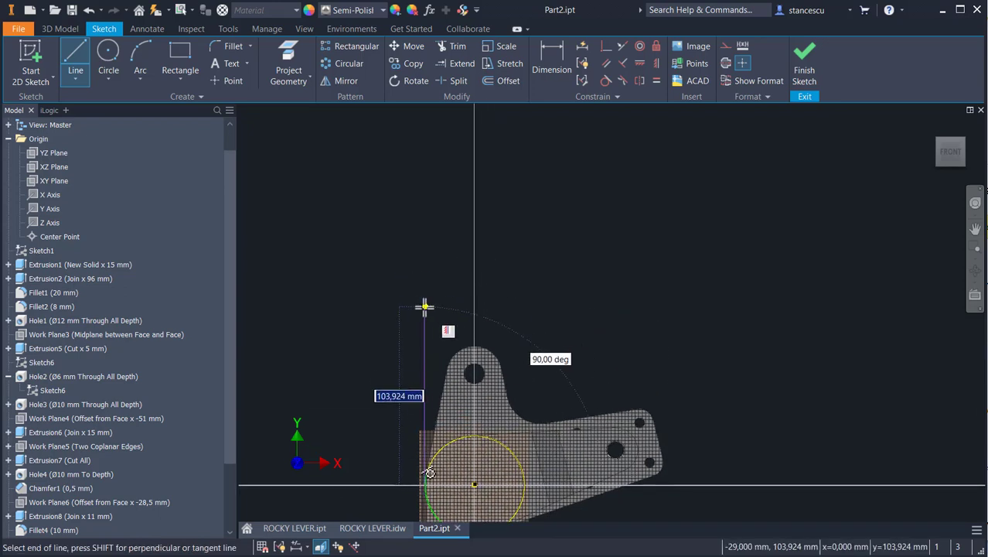
left_click(425, 307)
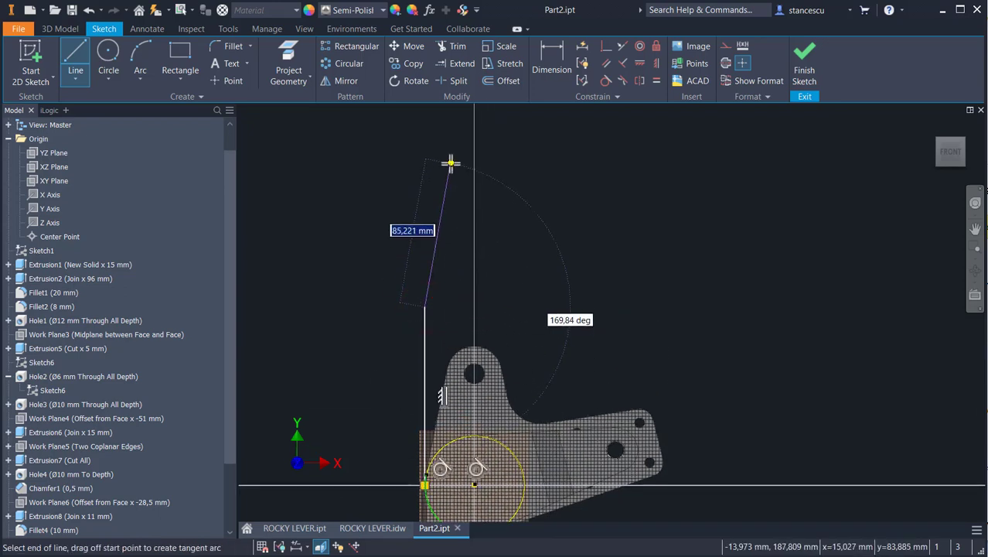
- Continue with an inward-slanting line about 85 mm long, a tangent end arc of about 14.4 mm radius, and matching lines down to the circle's right side
left_click(450, 163)
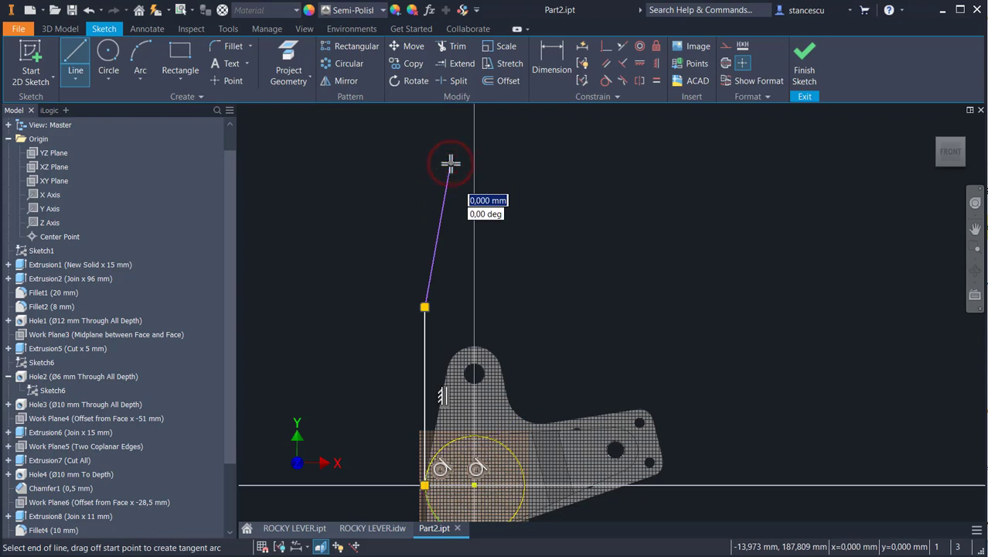
left_click_drag(450, 162, 498, 156)
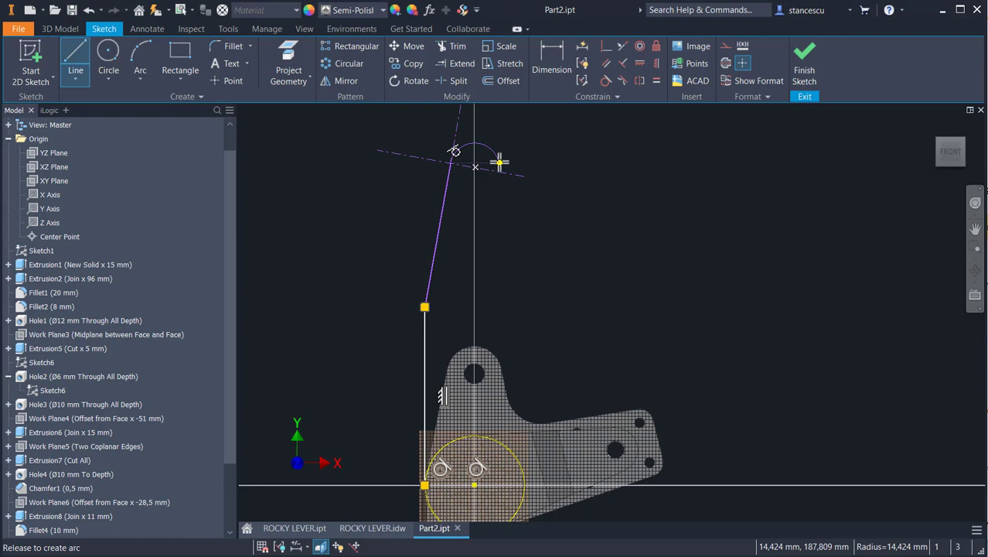
left_click_drag(499, 161, 499, 163)
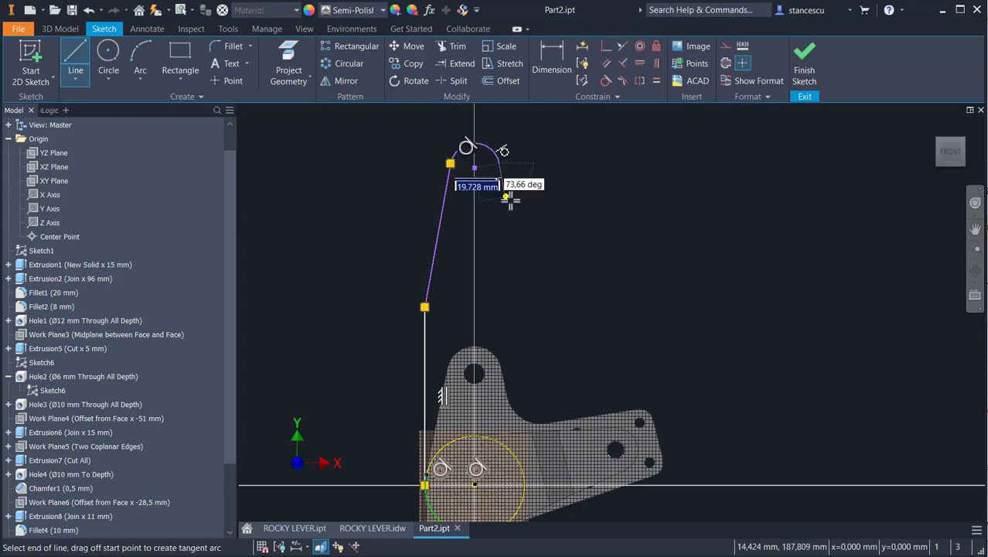
left_click(525, 301)
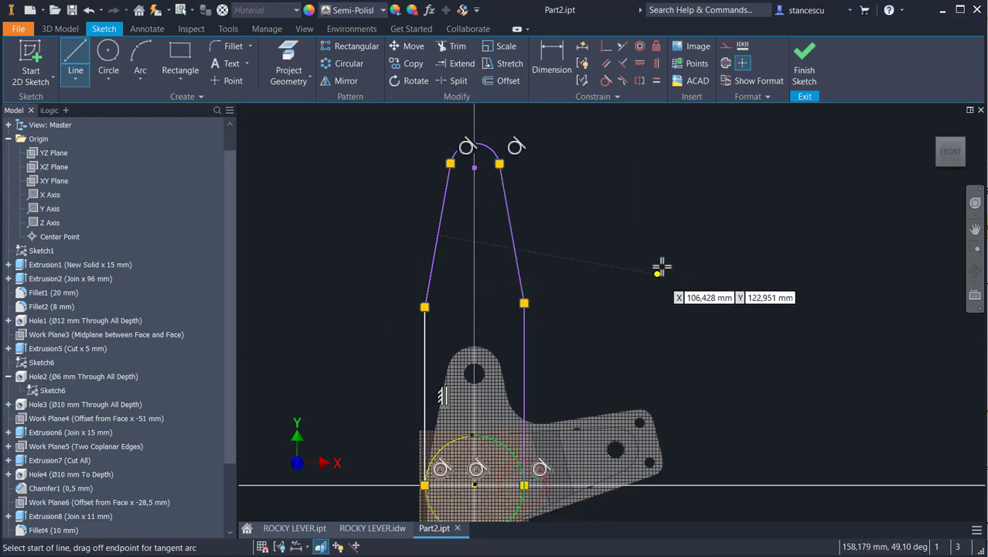
key("Escape")
left_click(563, 221)
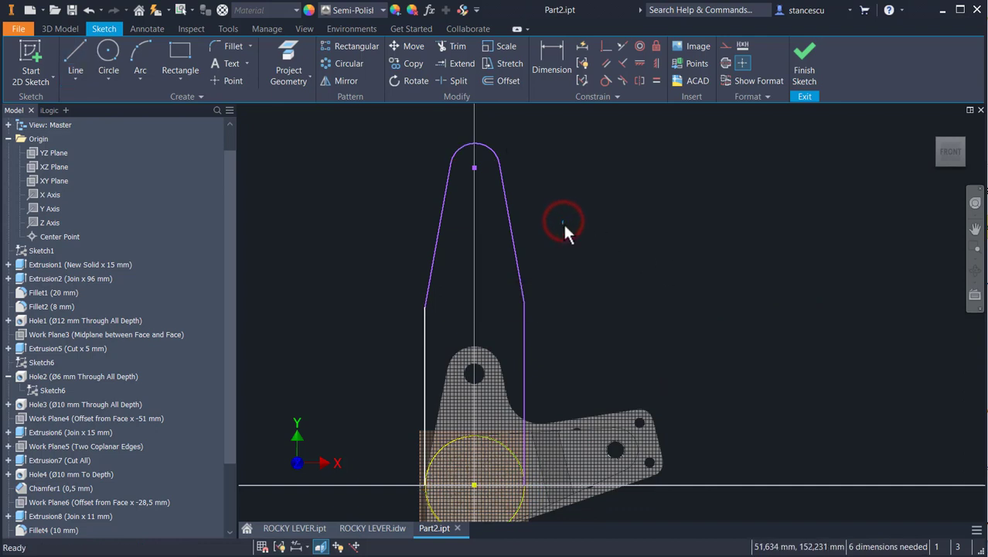
- Make the two slanted sides of the arm outline equal in length
left_click(656, 80)
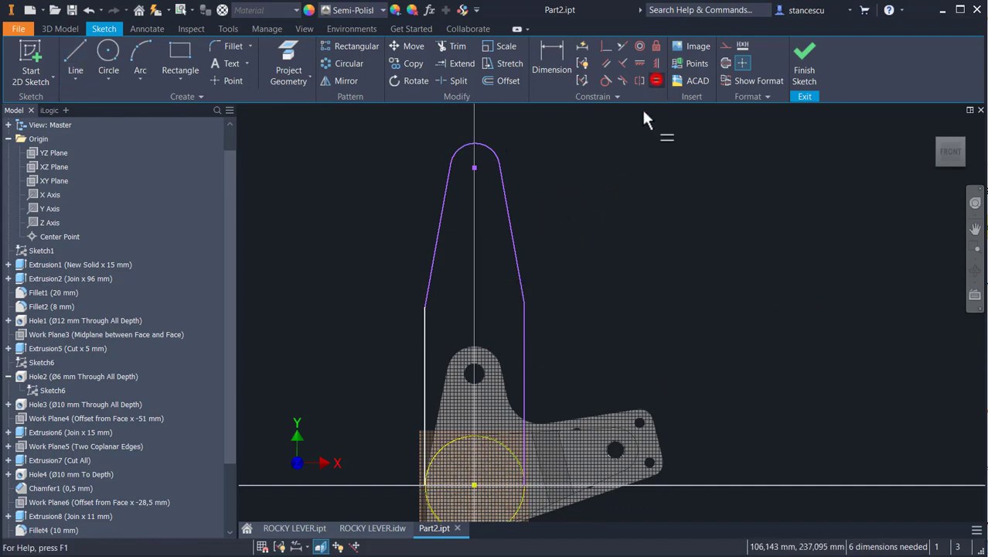
left_click(513, 264)
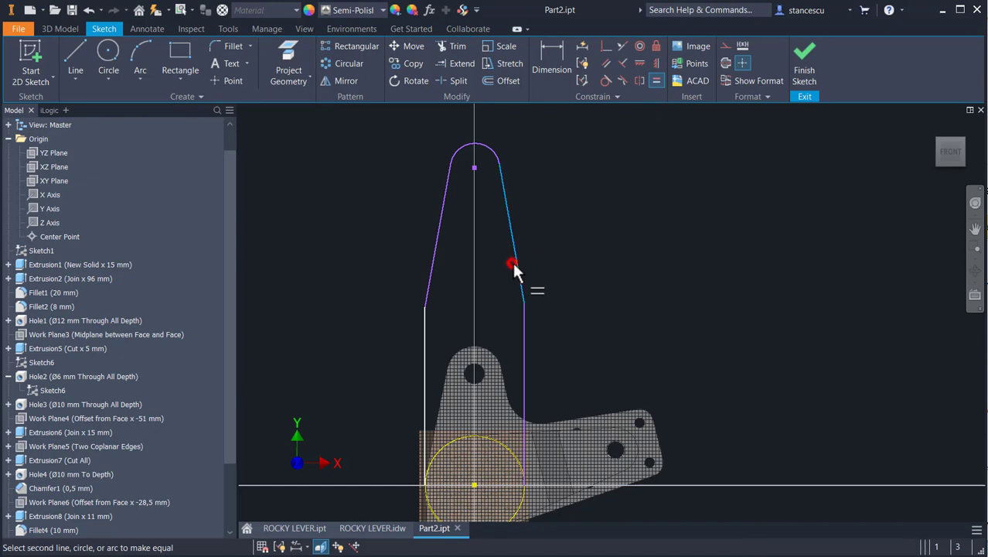
left_click(435, 259)
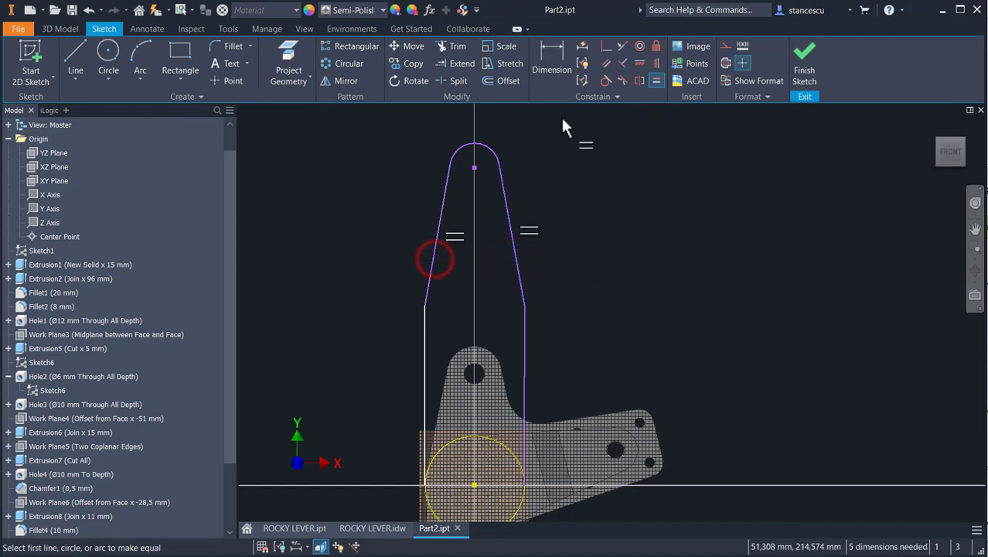
left_click(656, 79)
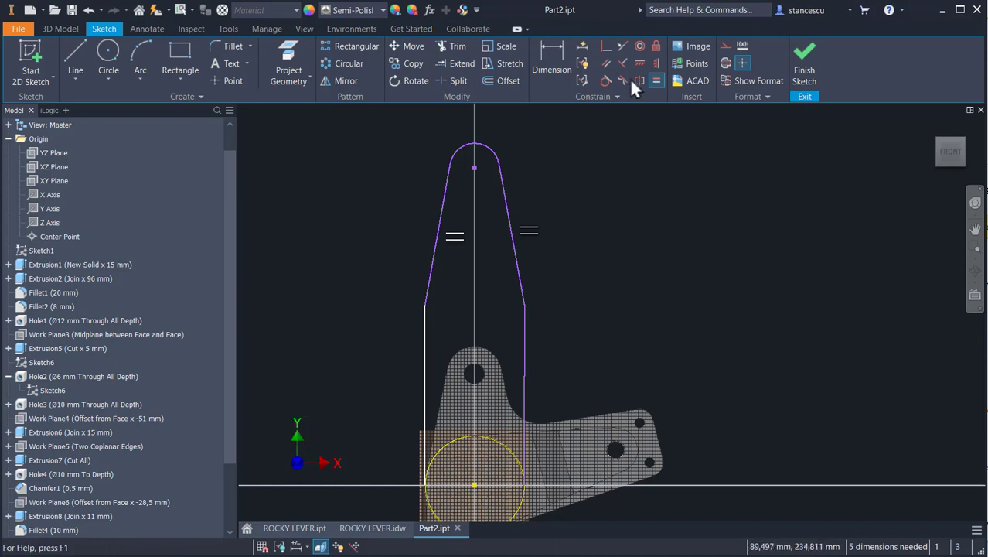
- Align the end arc's centre vertically with the circle's centre and constrain the outline's lower right side to vertical
left_click(655, 62)
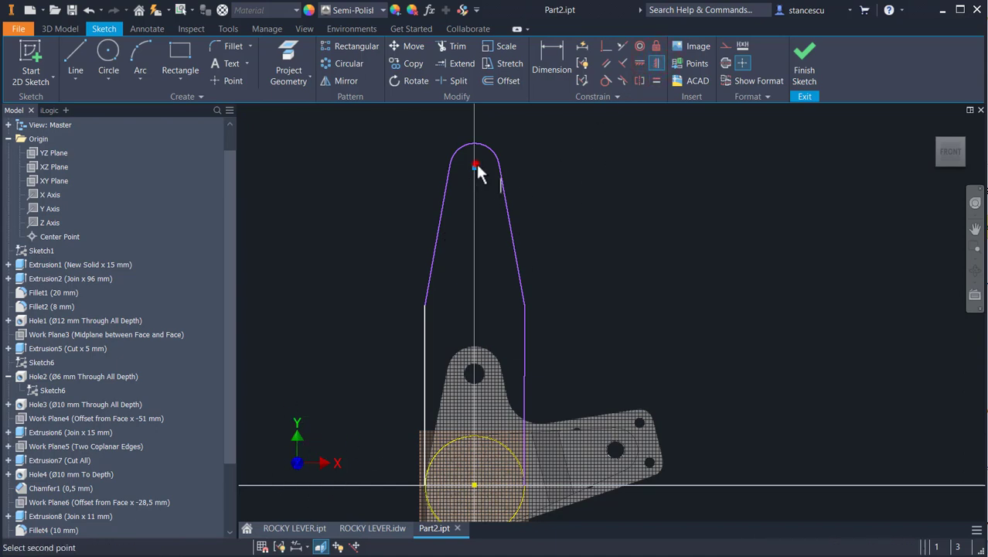
left_click(474, 167)
left_click(471, 483)
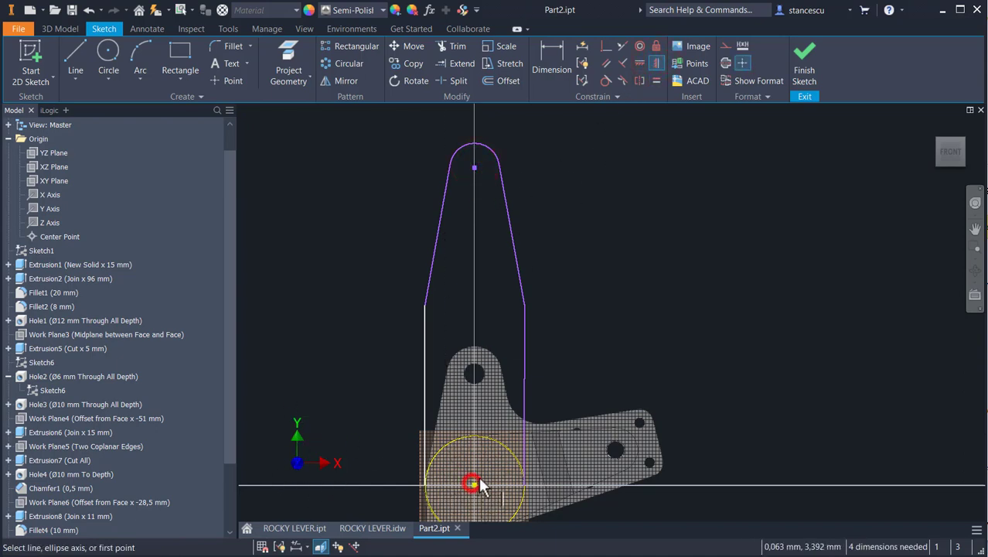
left_click(526, 357)
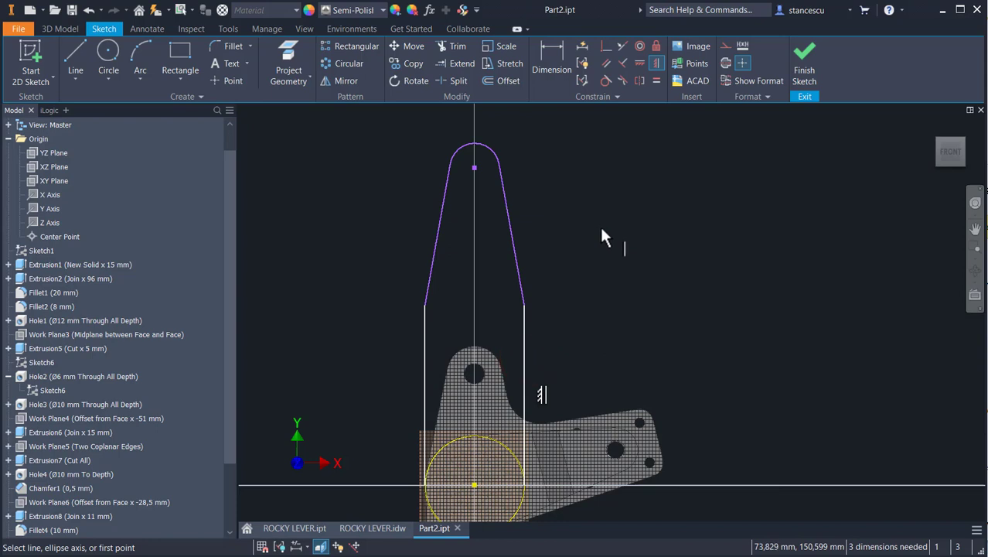
- Dimension the arm's end arc radius as 12 mm and its left vertical side as 80 mm
left_click(541, 52)
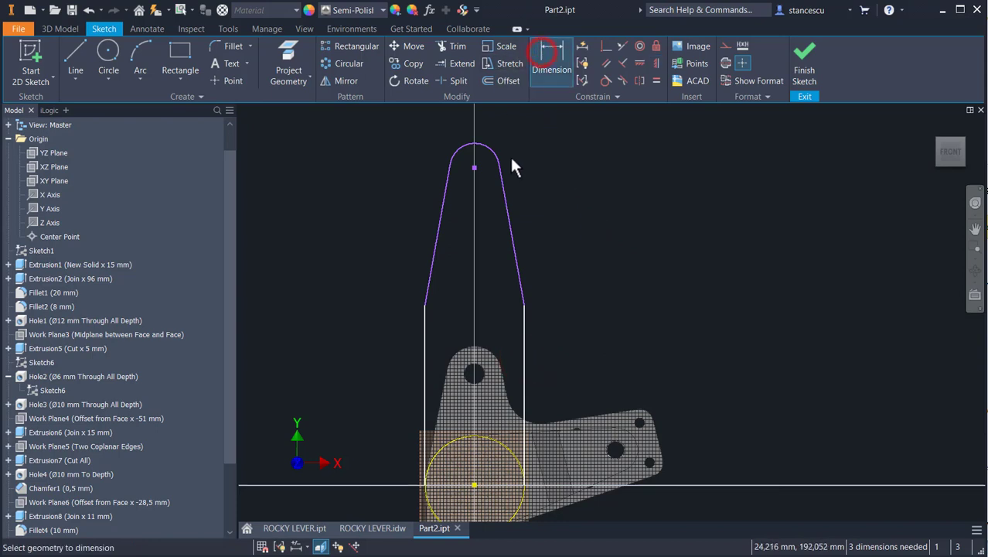
left_click(521, 122)
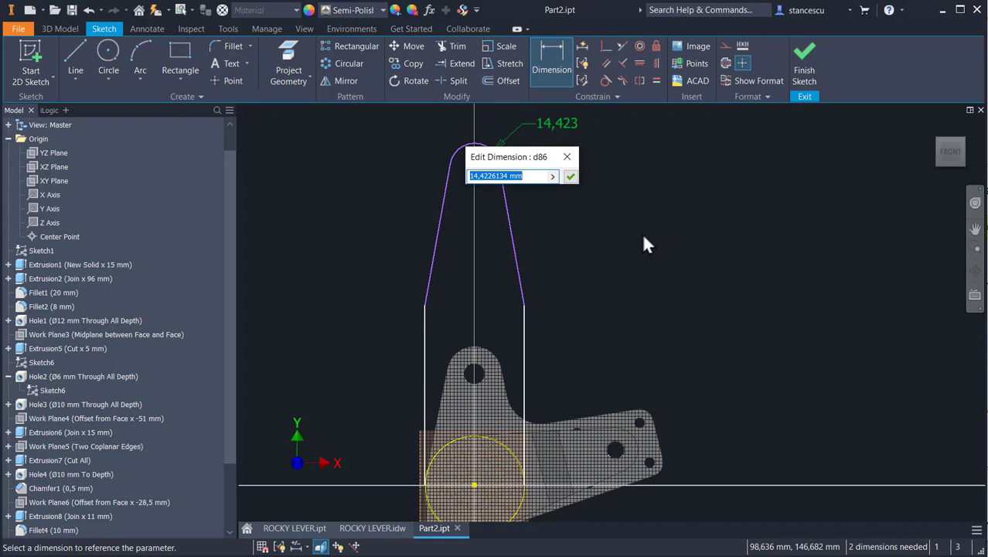
type("12")
key("Return")
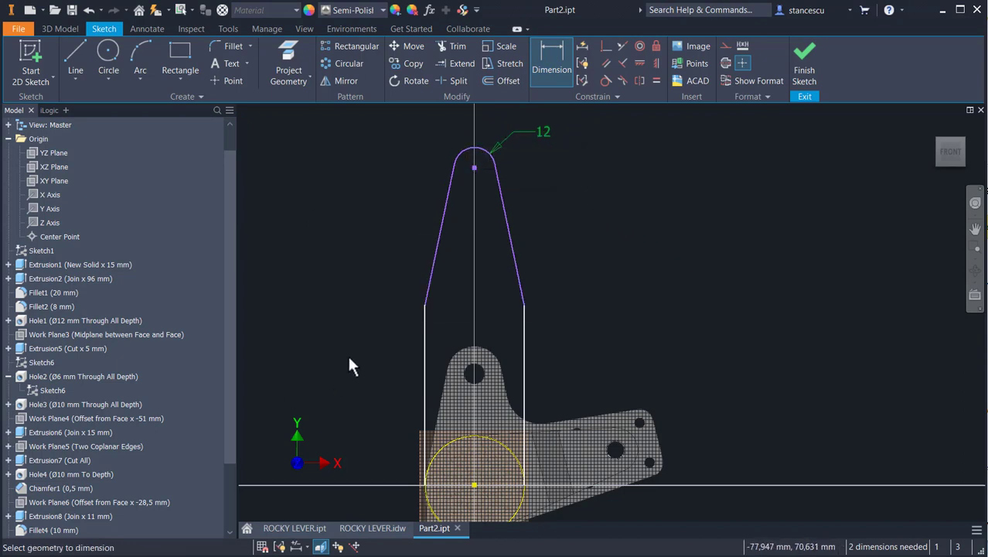
left_click(423, 368)
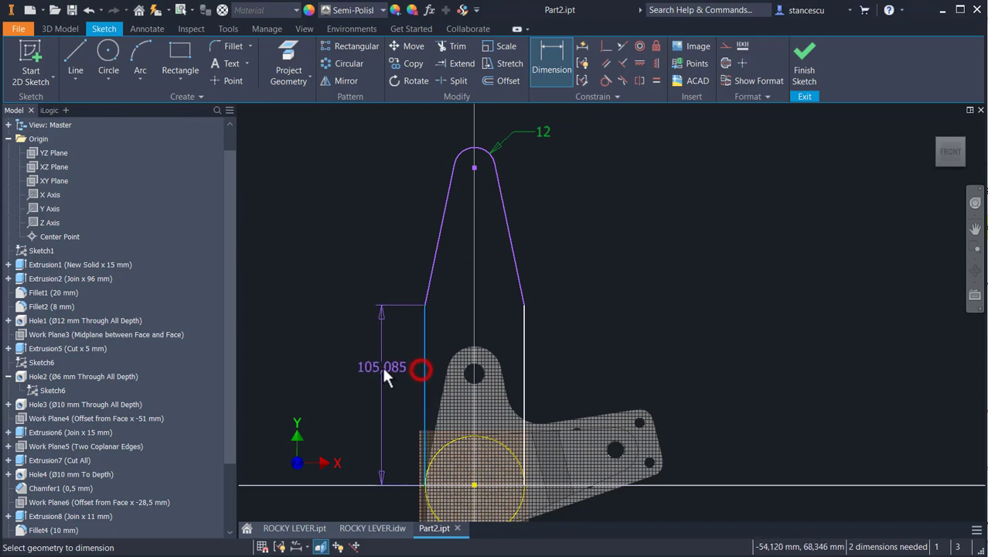
left_click(382, 368)
type("80")
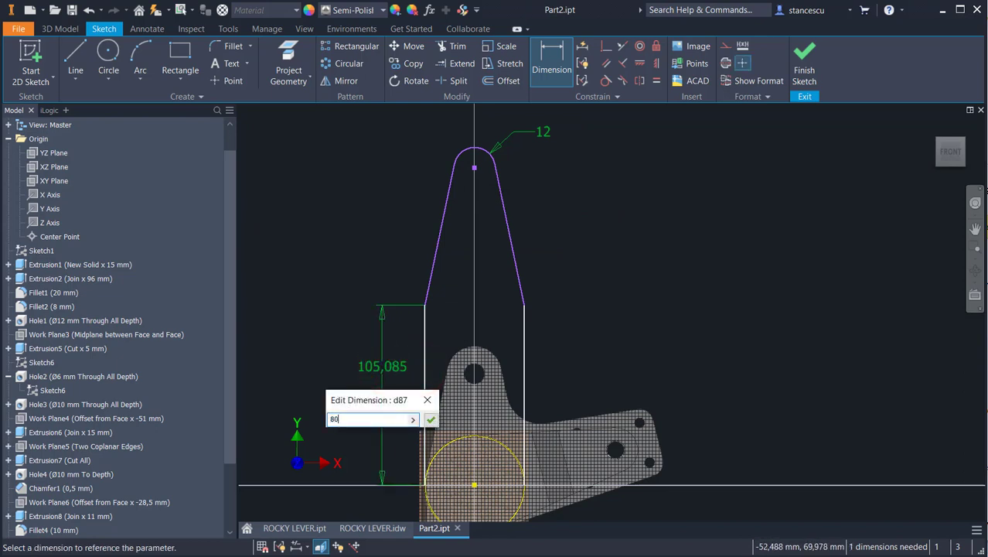
key("Return")
- Dimension the arm's end arc centre 200 mm above the circle's centre and finish the sketch
left_click(457, 158)
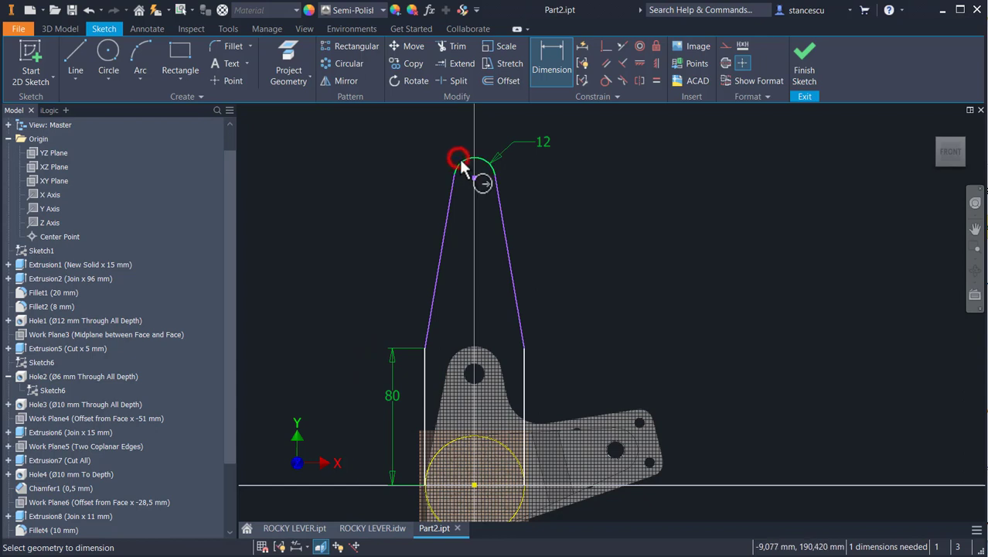
left_click(474, 479)
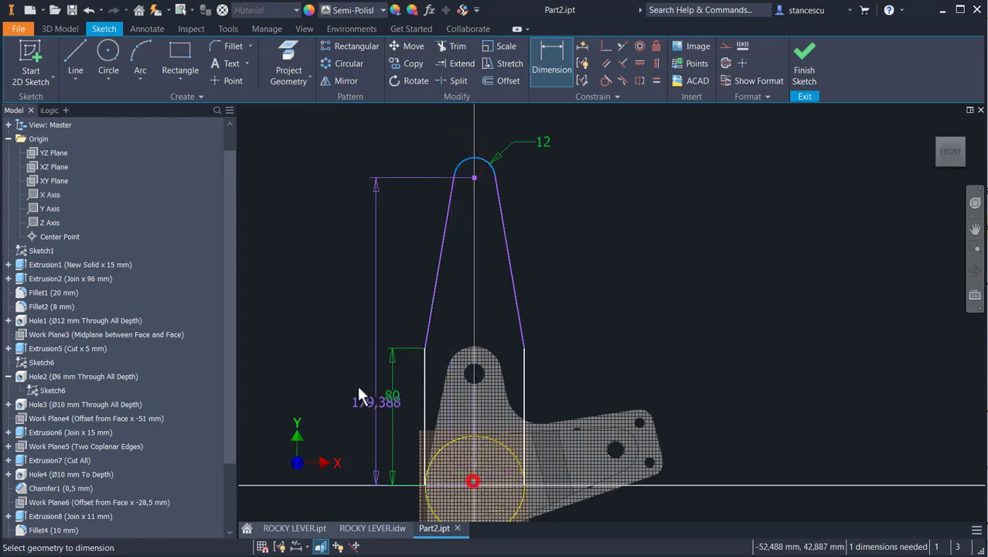
left_click(333, 330)
type("2")
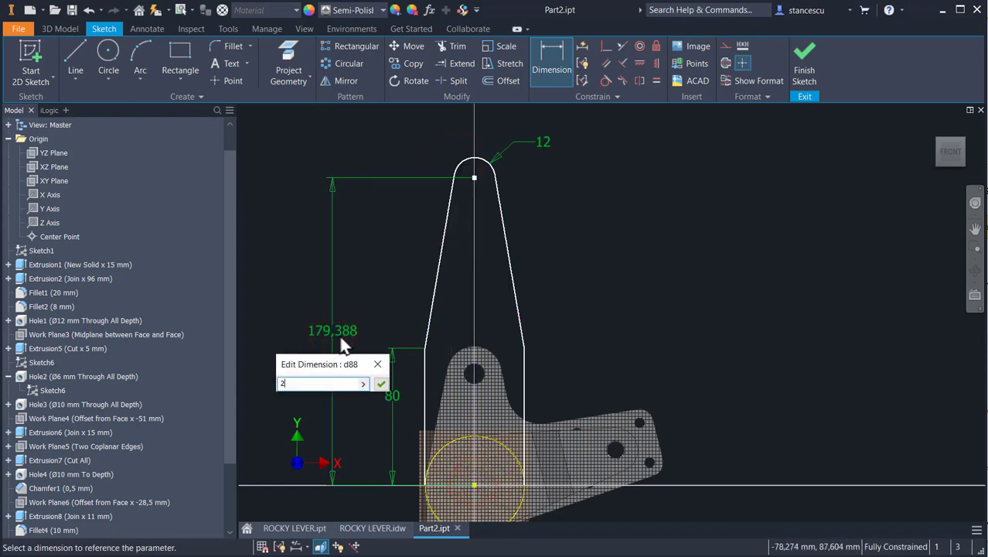
type("00")
key("Return")
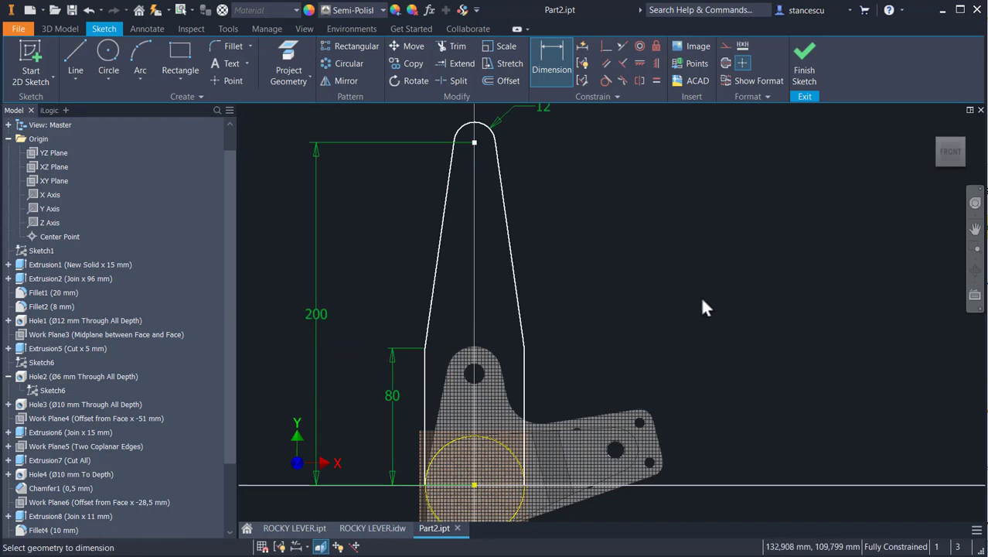
middle_click_drag(671, 263, 718, 133)
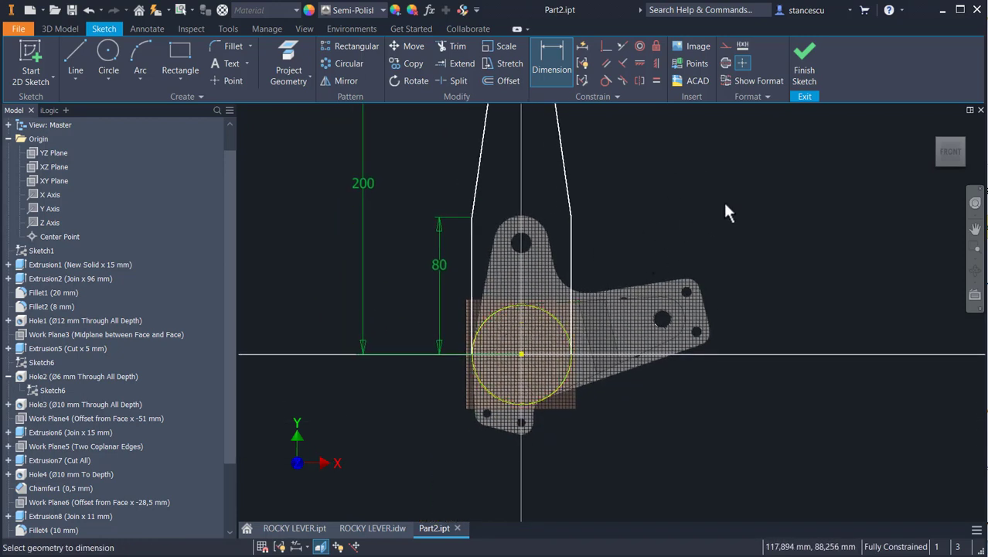
left_click(801, 71)
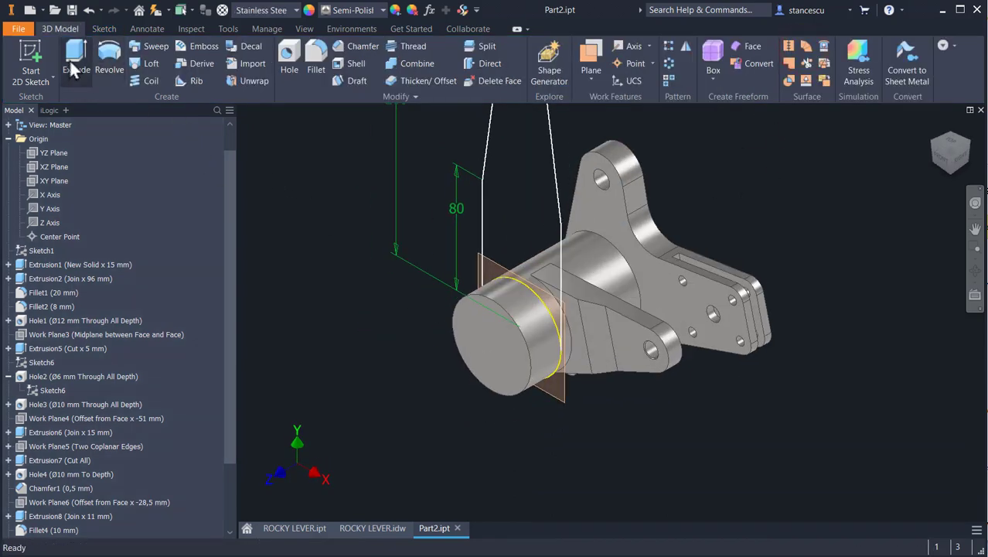
- Extrude the arm profile symmetrically to a total thickness of 30 mm, joined to the body
left_click(75, 60)
left_click(540, 217)
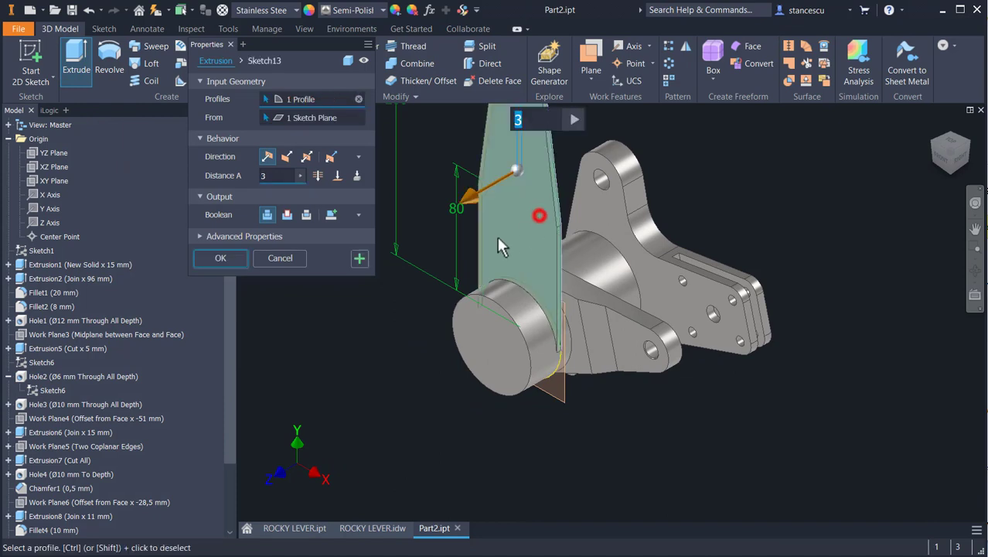
left_click(306, 156)
double_click(283, 177)
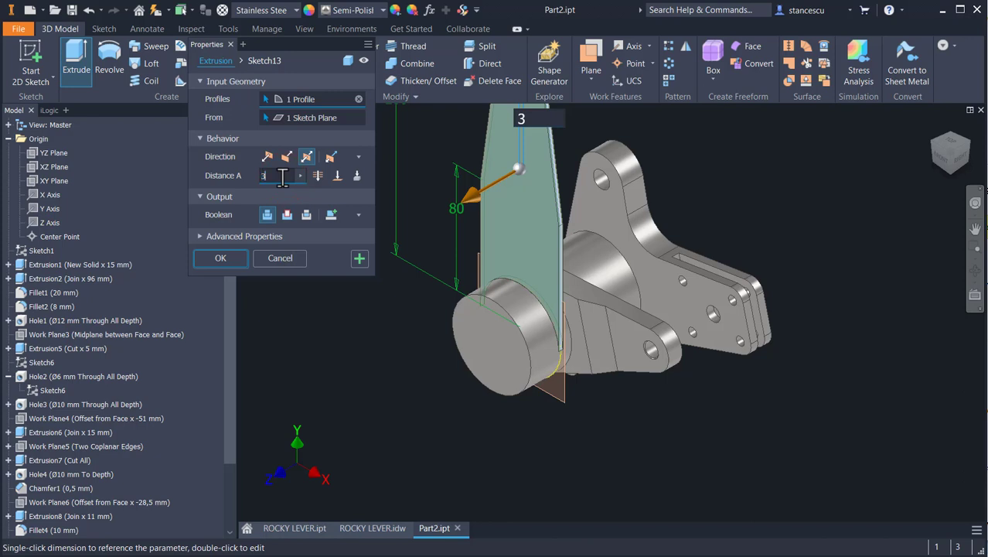
type("30")
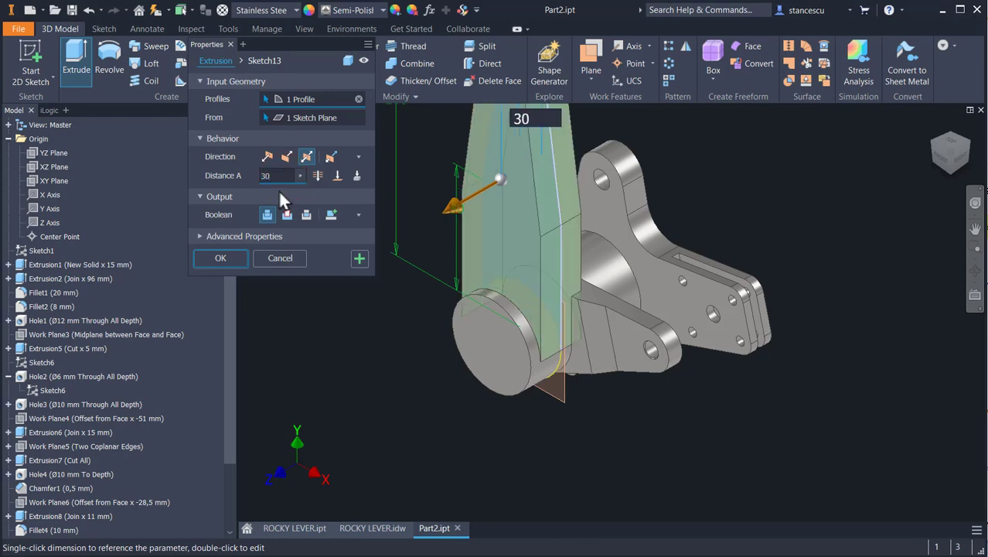
left_click(226, 256)
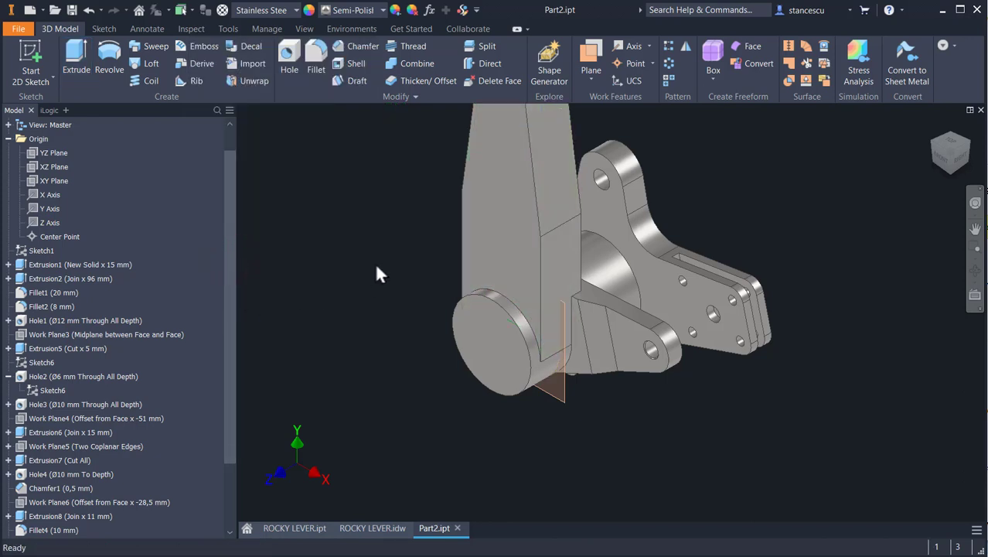
- Auto-resize the arm's work plane so that it spans the whole part
key("F6")
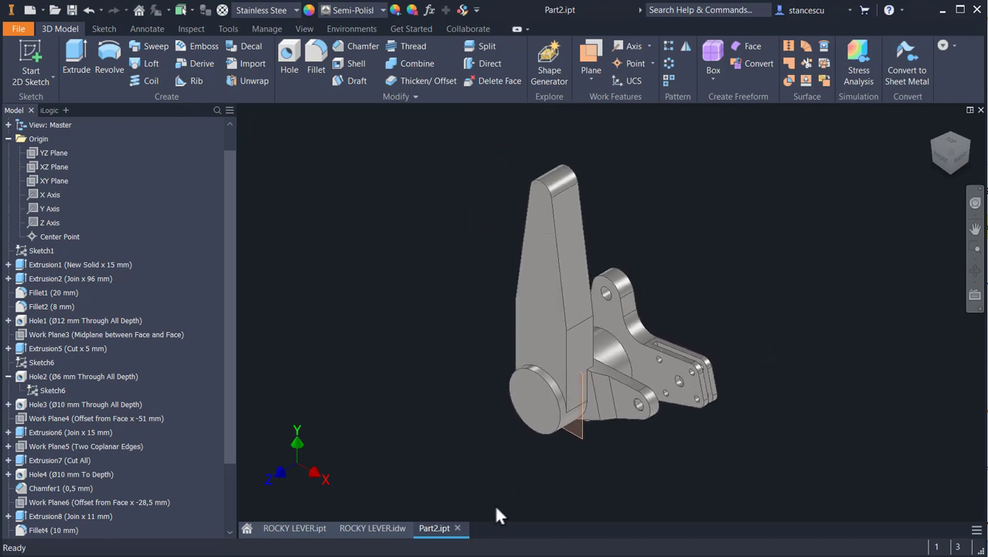
right_click(586, 431)
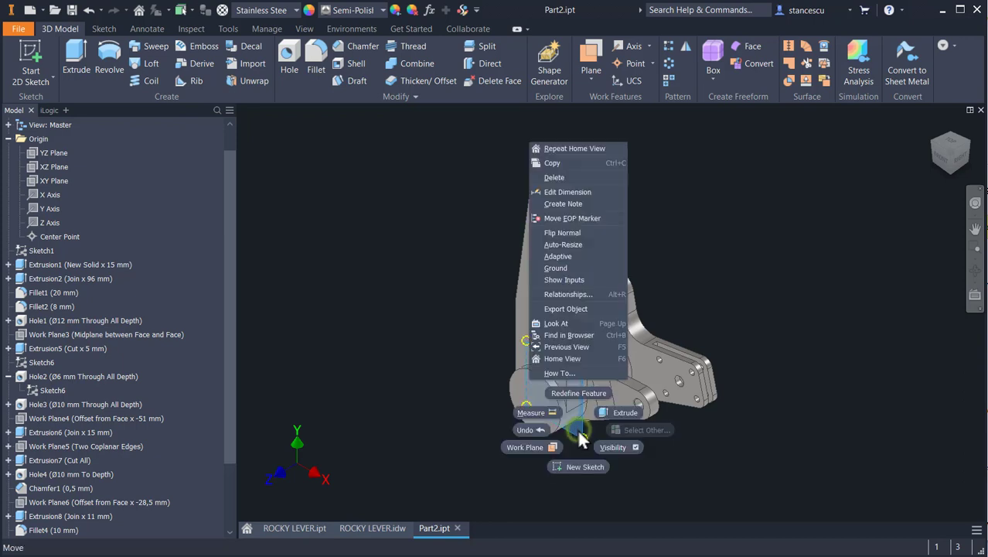
left_click(577, 244)
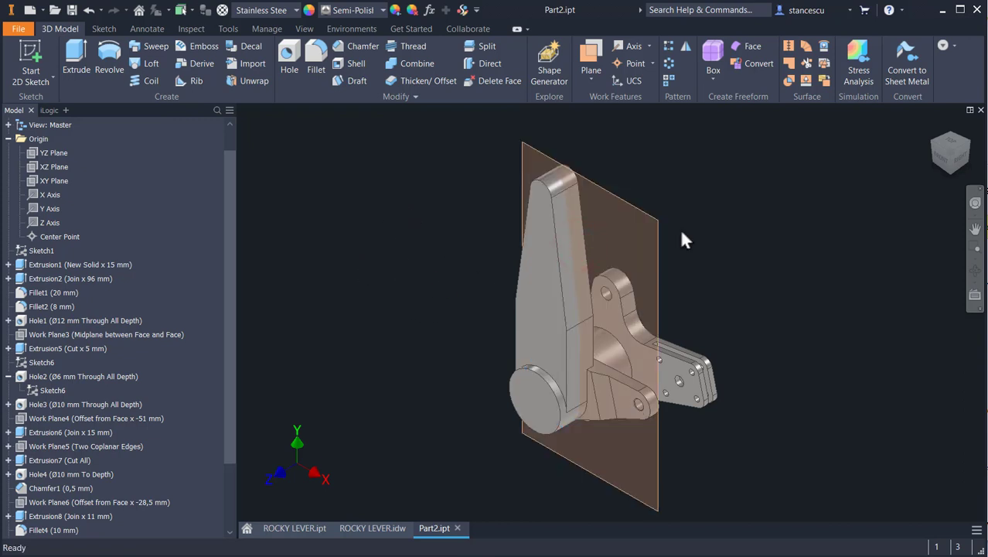
- Examine the width and depth of the arm's fork slot in section A-A of the ROCKY LEVER.idw drawing
left_click(356, 531)
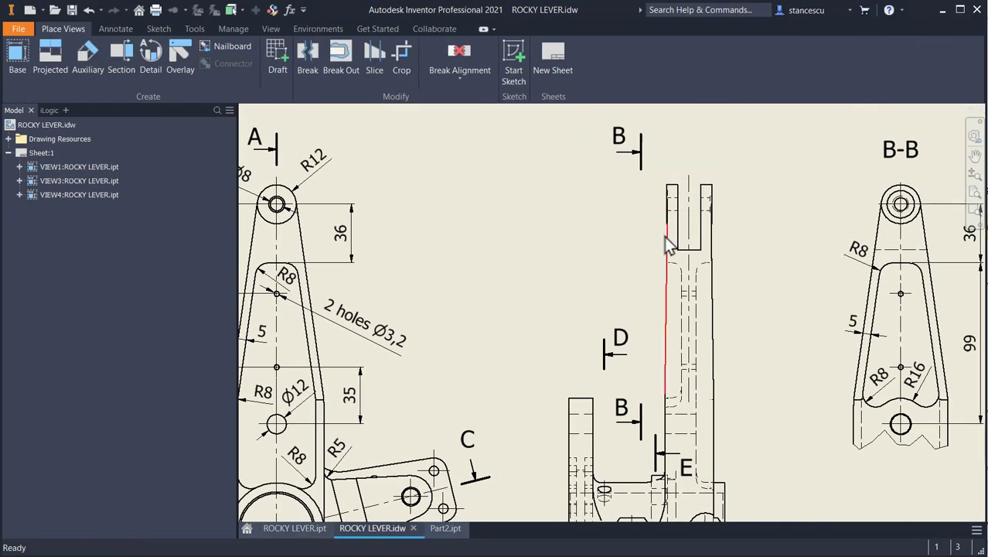
middle_click_drag(804, 259, 464, 295)
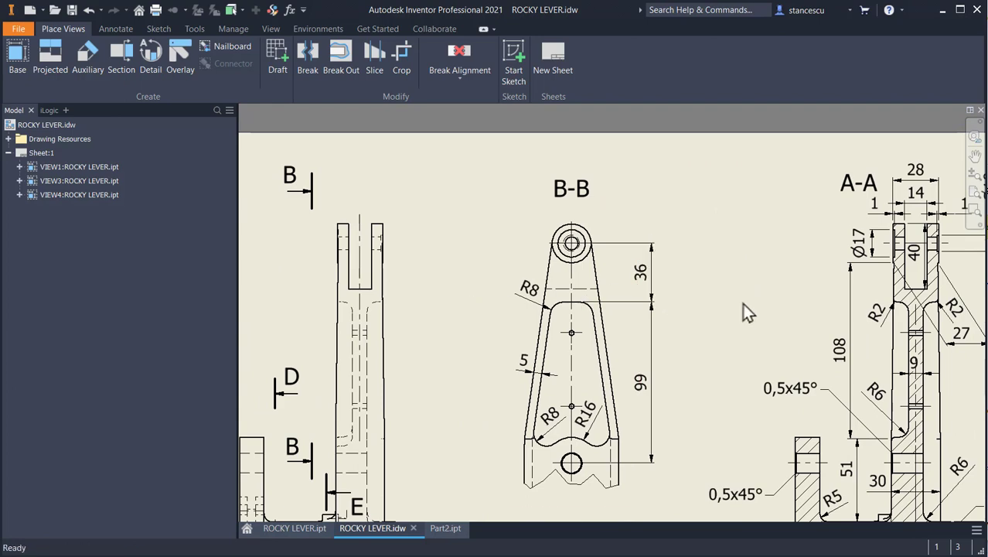
middle_click_drag(747, 311, 595, 300)
left_click(769, 209)
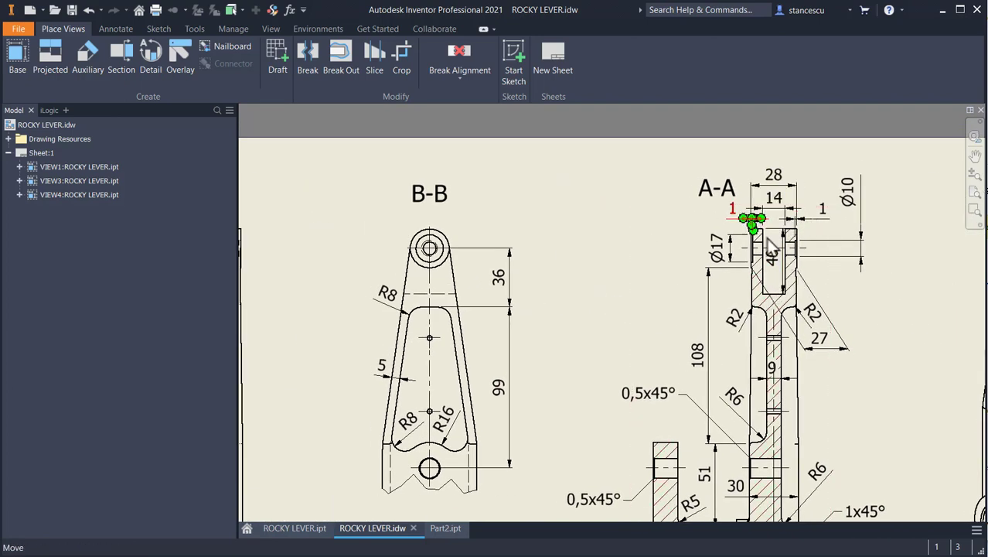
middle_click_drag(552, 279, 603, 144)
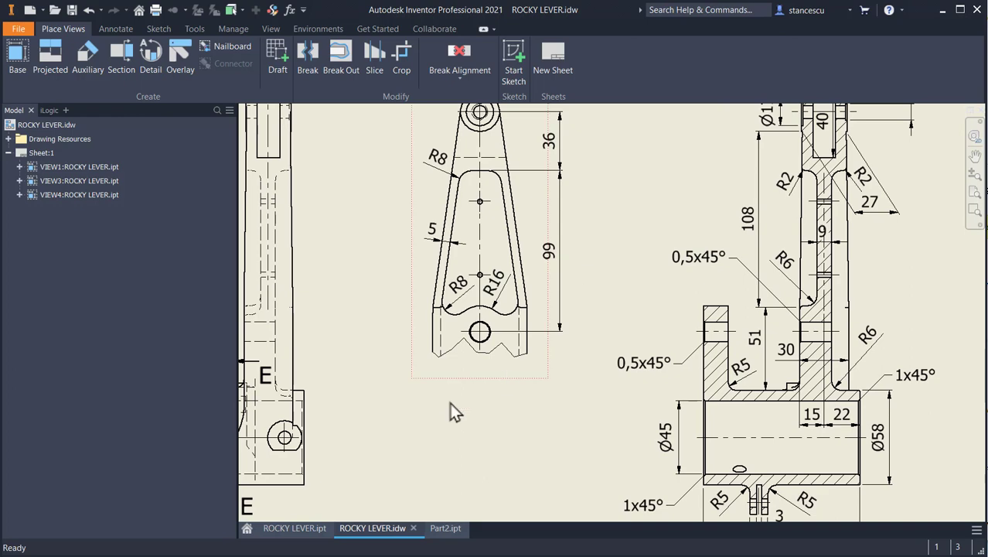
left_click(456, 528)
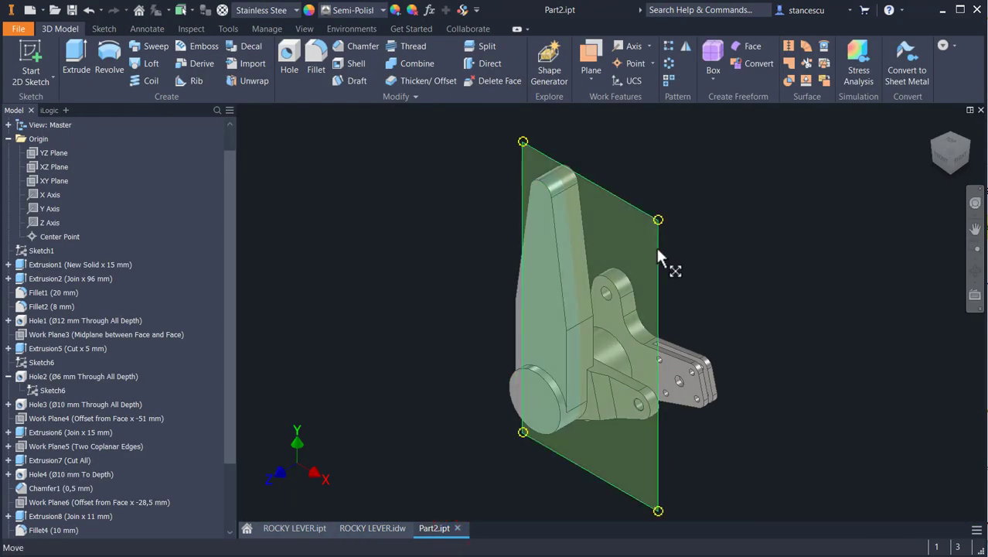
- Start a sketch on the resized work plane and draw a horizontal line about 38 mm long between the arm's slanted sides
left_click(656, 247)
left_click(690, 240)
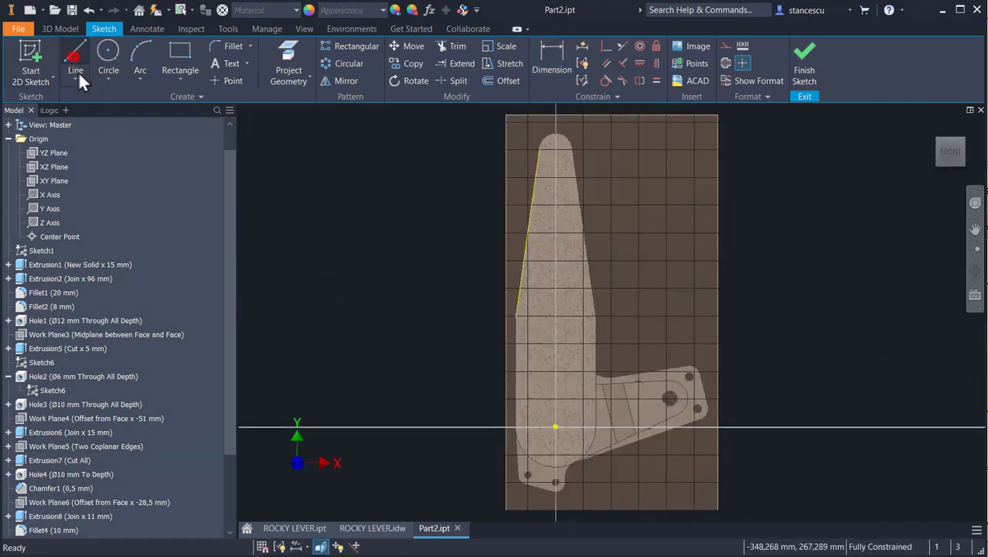
left_click(75, 62)
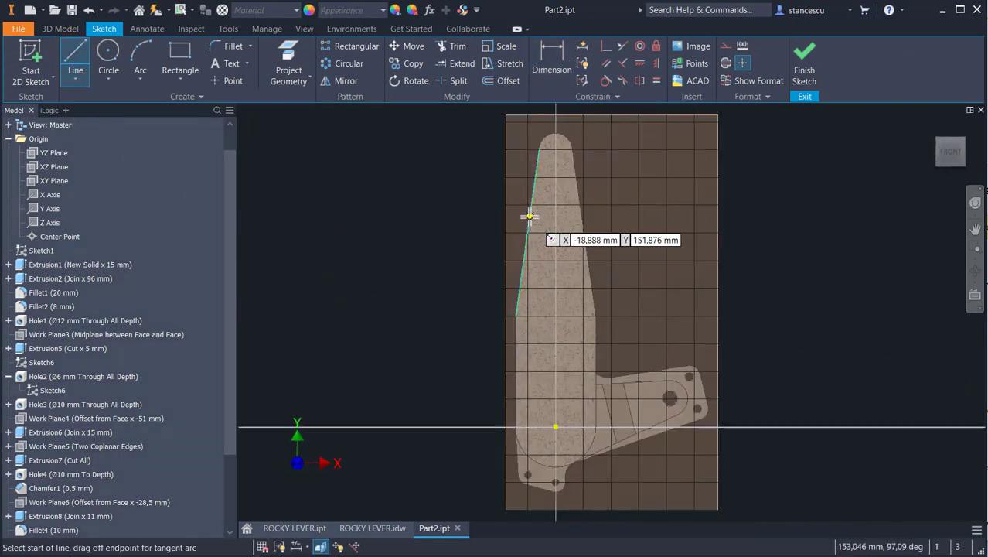
left_click(528, 216)
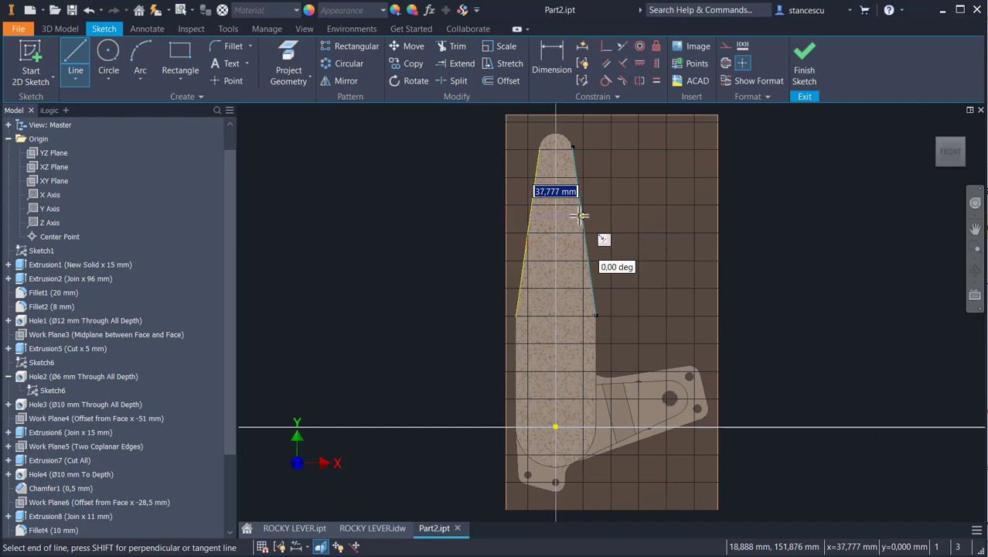
left_click(582, 215)
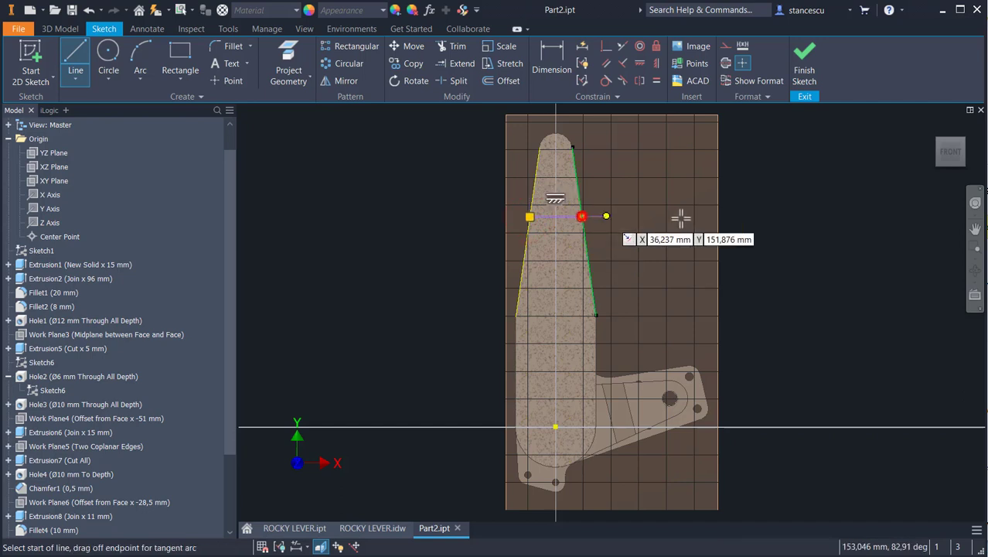
key("Escape")
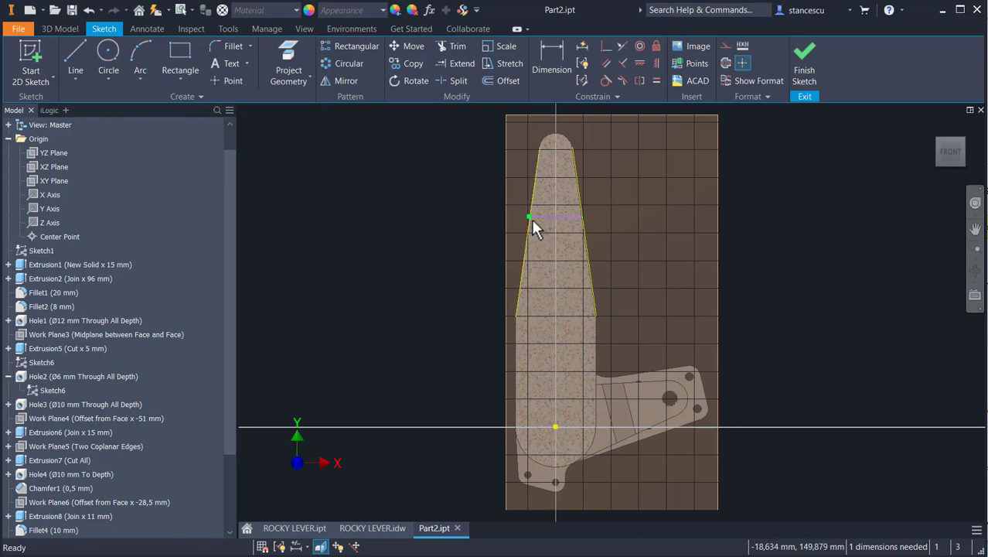
left_click(542, 217)
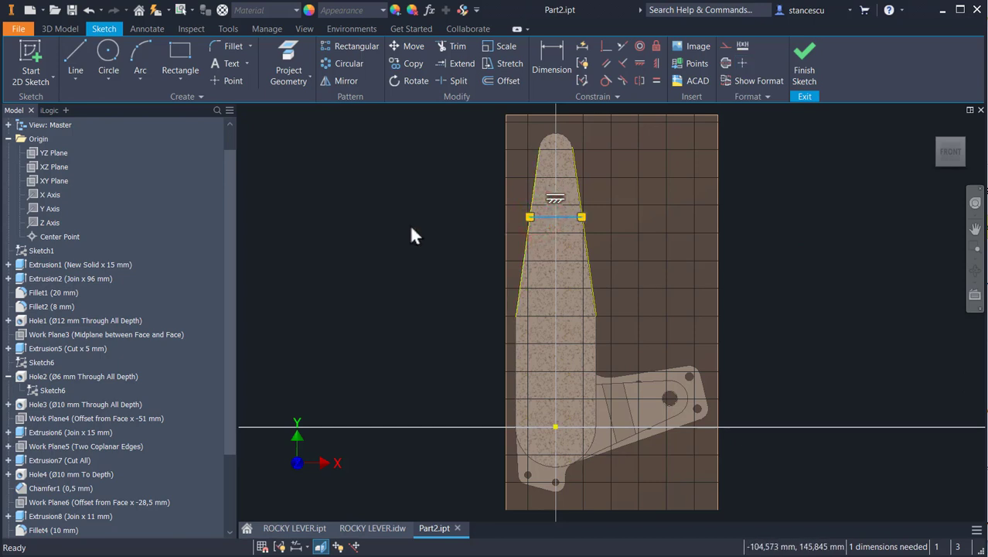
left_click(409, 224)
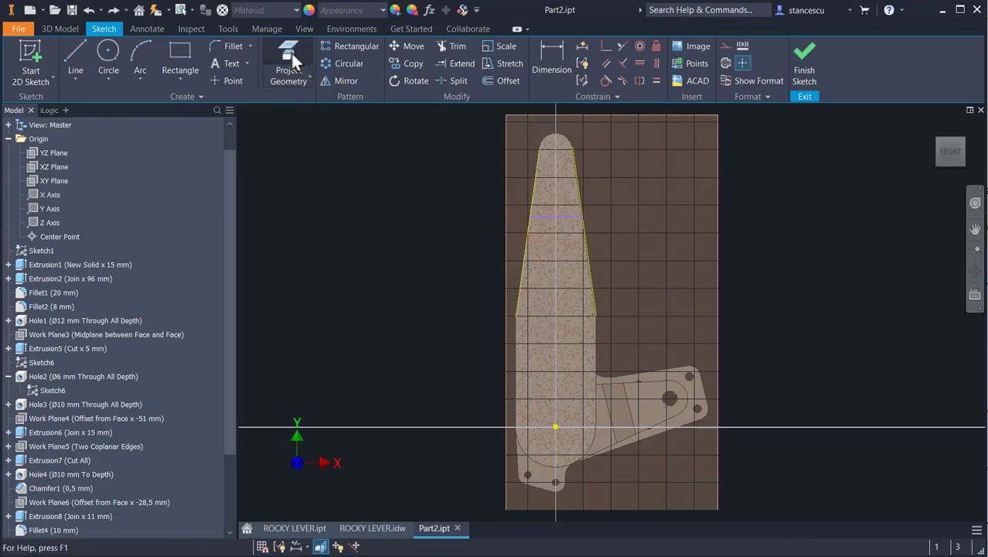
- Project the arm's end arc, dimension the horizontal line 40 mm below the arc's top, and finish the sketch
left_click(291, 51)
left_click(551, 136)
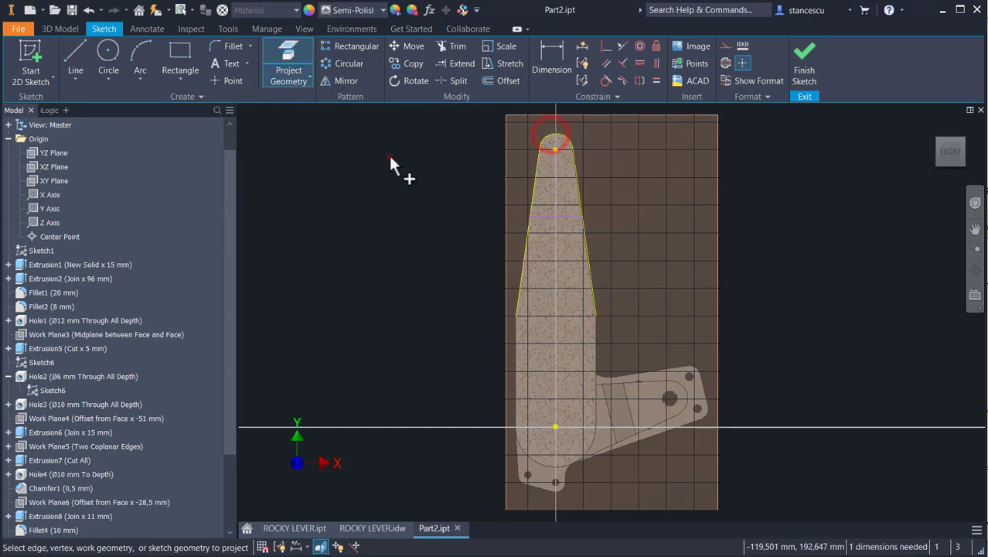
left_click(388, 154)
left_click(544, 53)
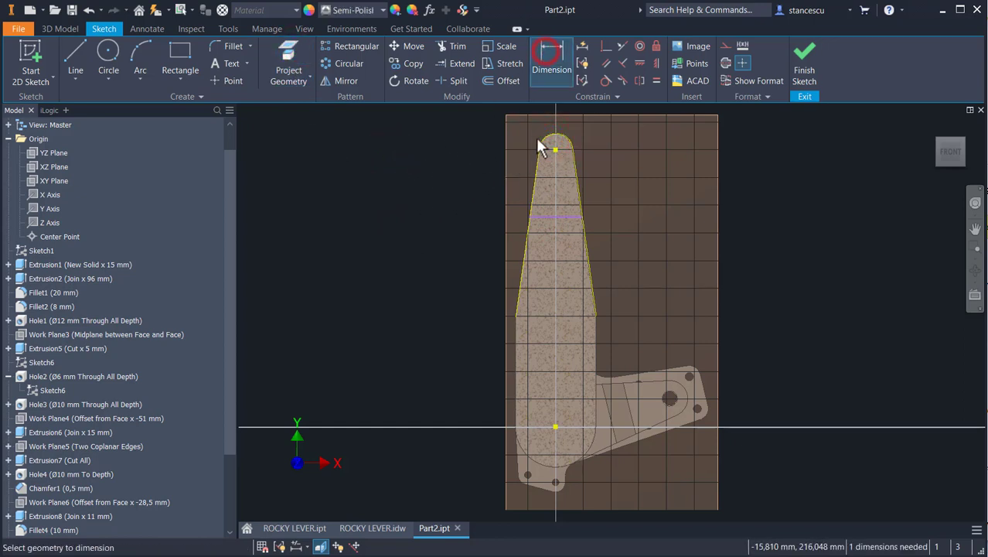
left_click(546, 217)
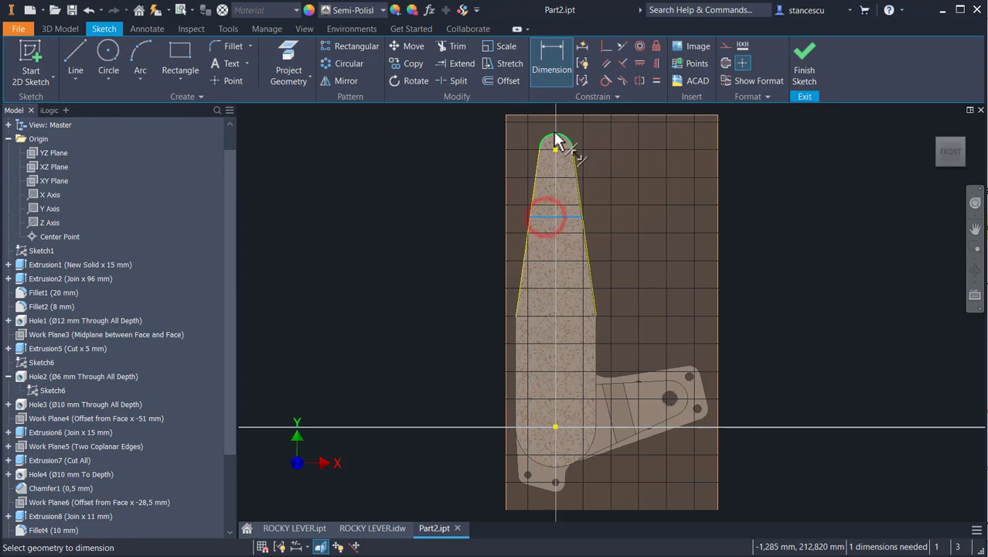
left_click(558, 139)
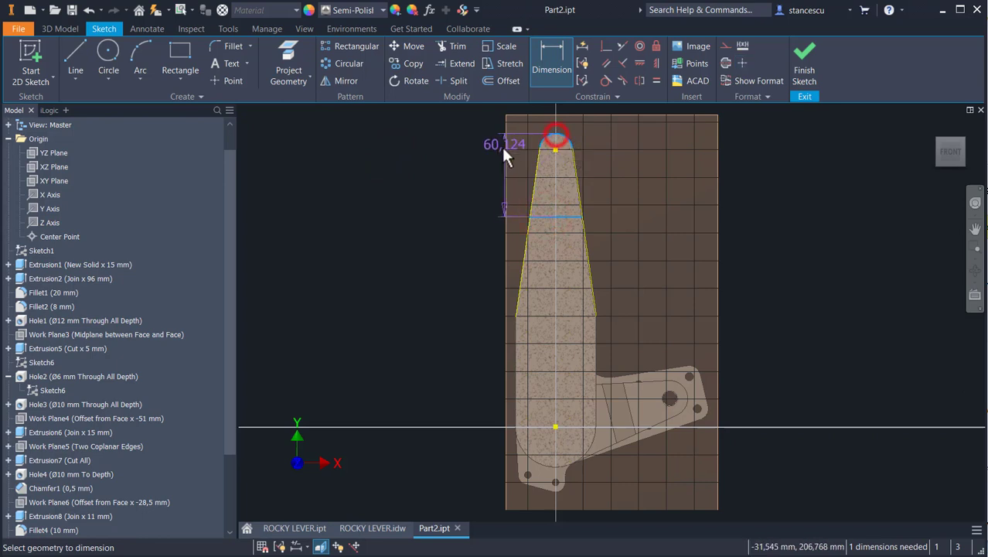
left_click(462, 170)
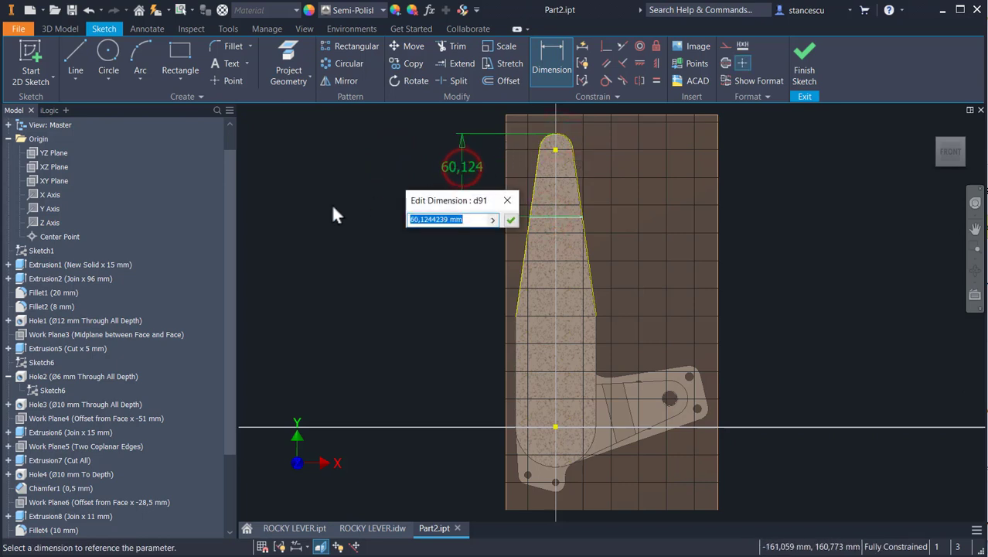
type("40")
key("Return")
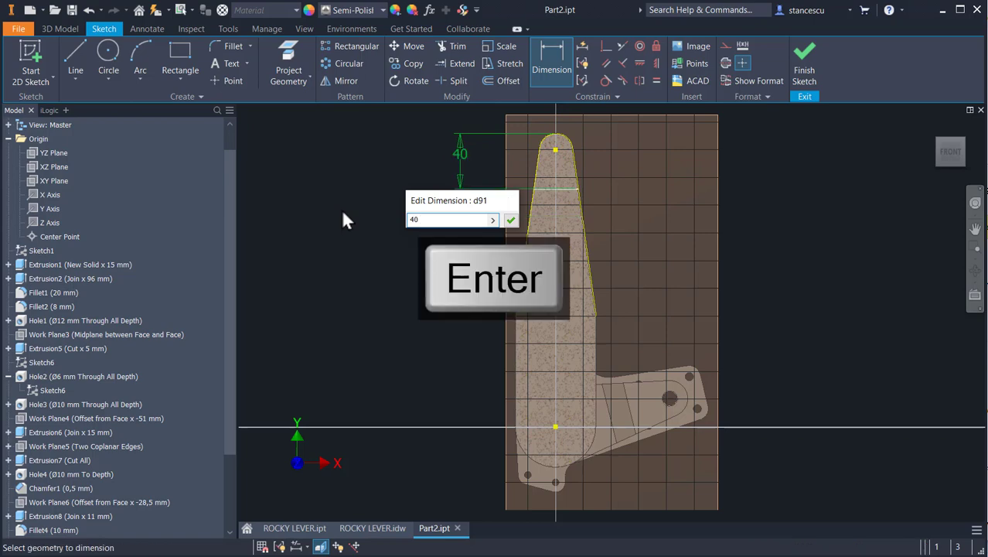
left_click(804, 62)
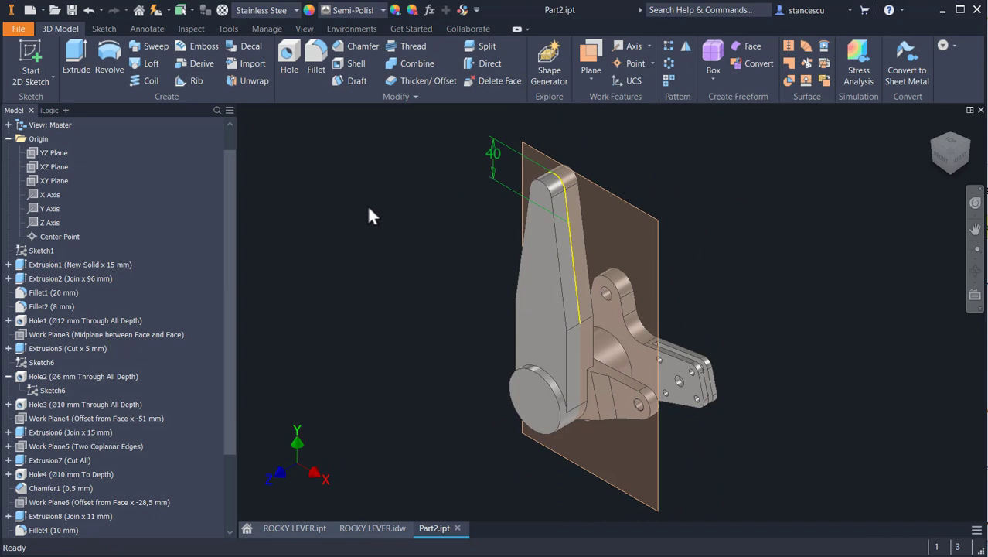
- Extrude the sketch profile at the arm's tip as a symmetric cut with a distance of 14 mm to form the fork slot
left_click(78, 58)
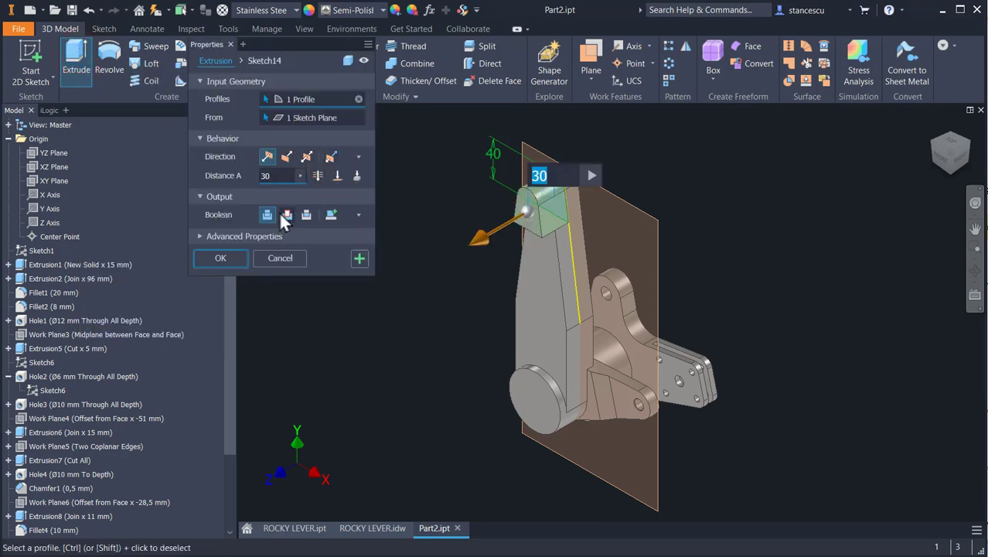
left_click(286, 215)
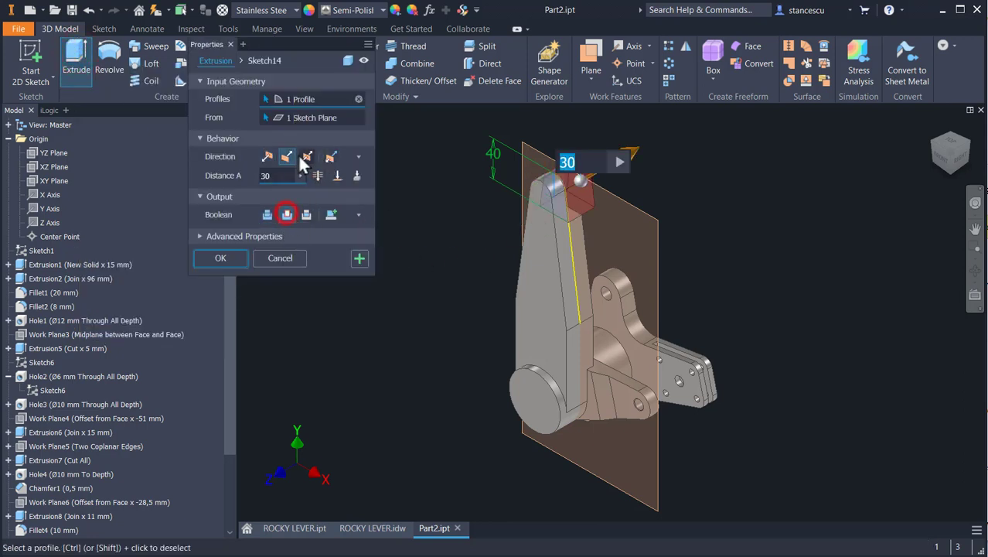
left_click(306, 156)
double_click(280, 175)
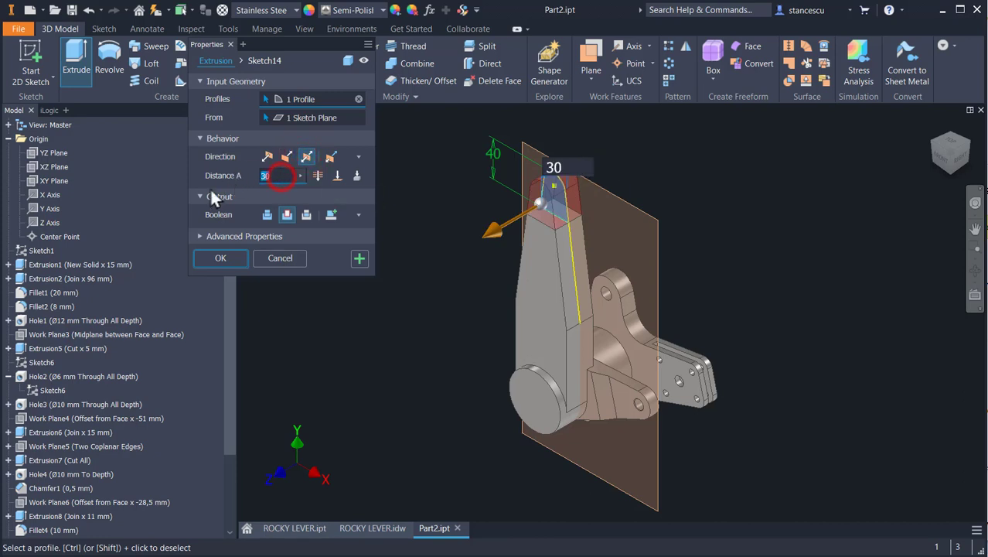
type("14")
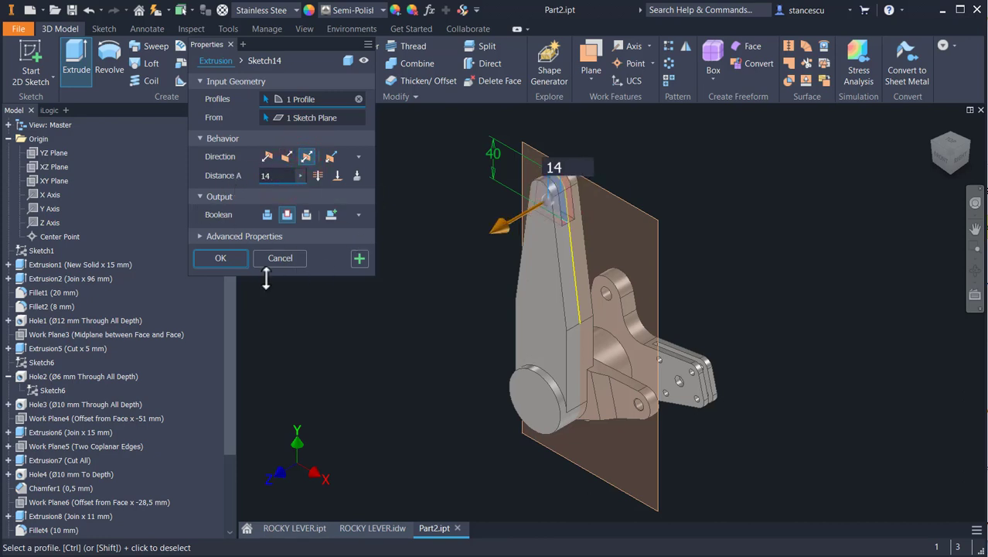
left_click(222, 258)
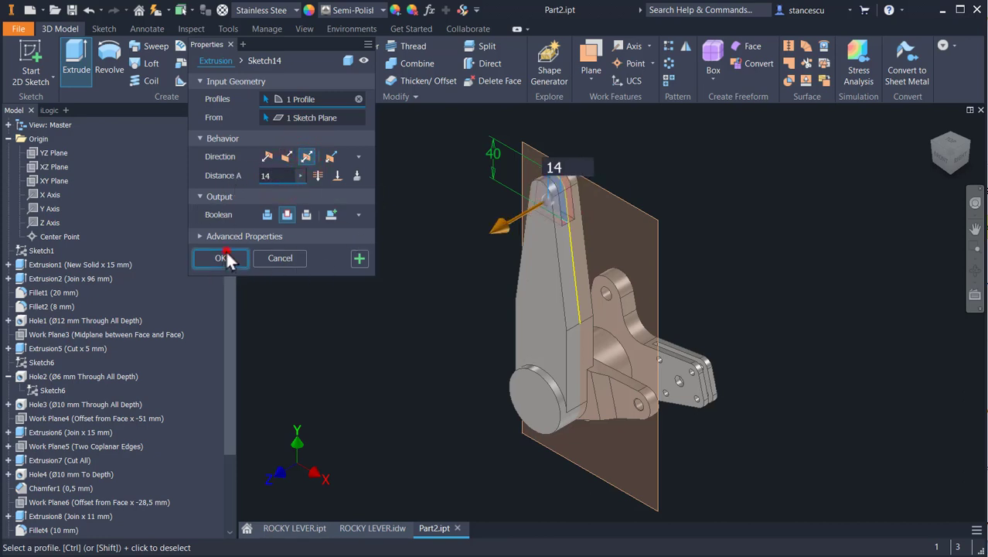
- Hide the arm's work plane
right_click(633, 207)
left_click(672, 222)
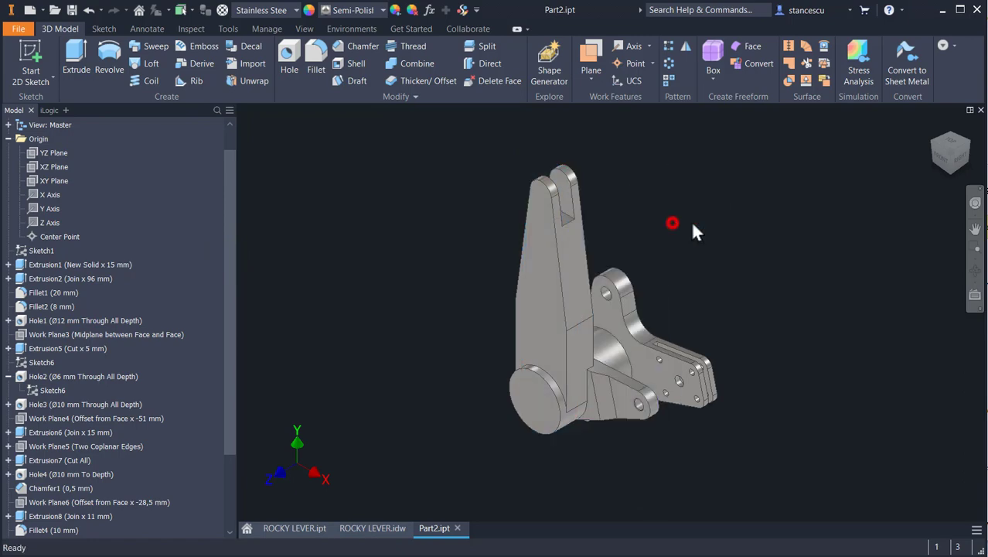
left_click(752, 224)
- Check the bend radius in the ROCKY LEVER.idw front view, and fillet both bend edges of the arm in Part2.ipt with a 50 mm radius
left_click(372, 527)
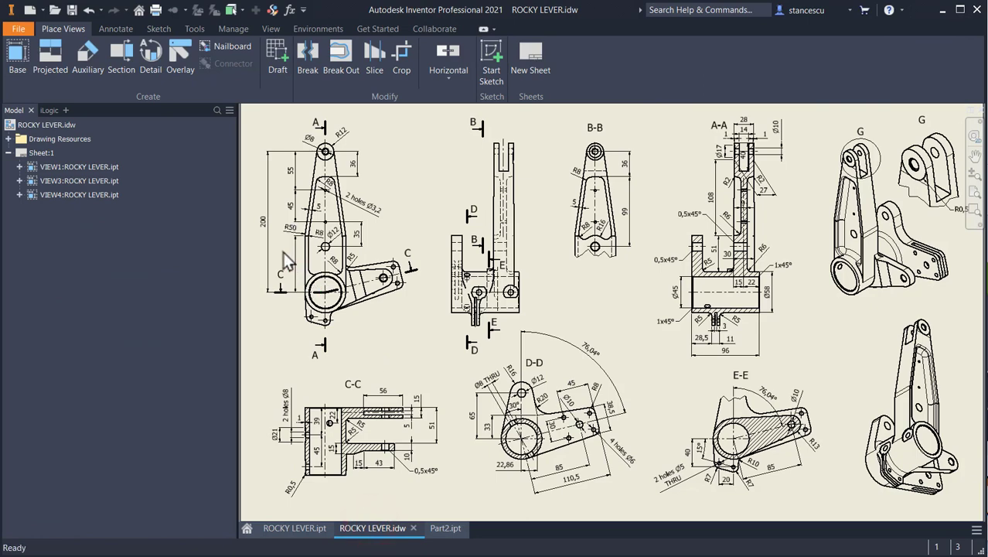
scroll(288, 261, "up", 5)
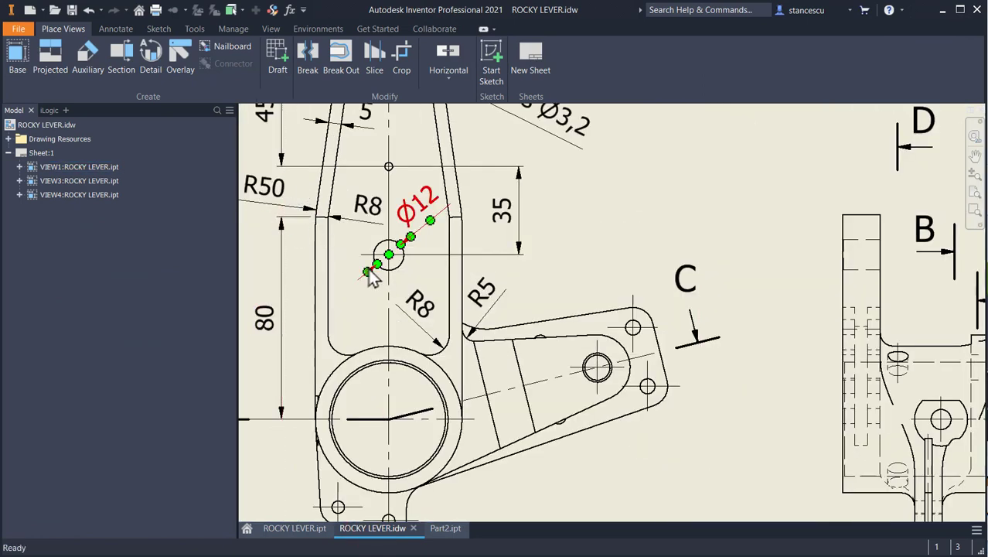
middle_click_drag(371, 278, 450, 305)
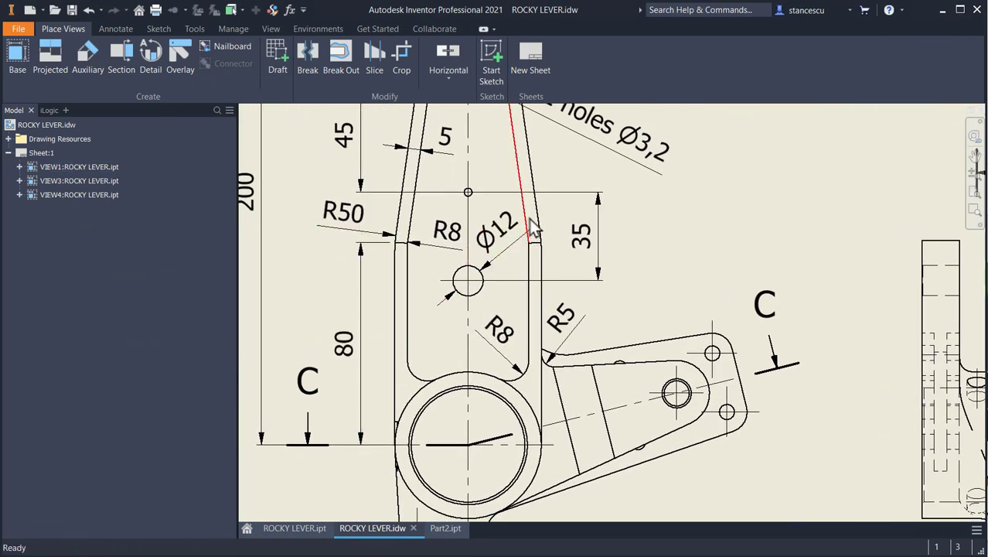
scroll(684, 291, "down", 2)
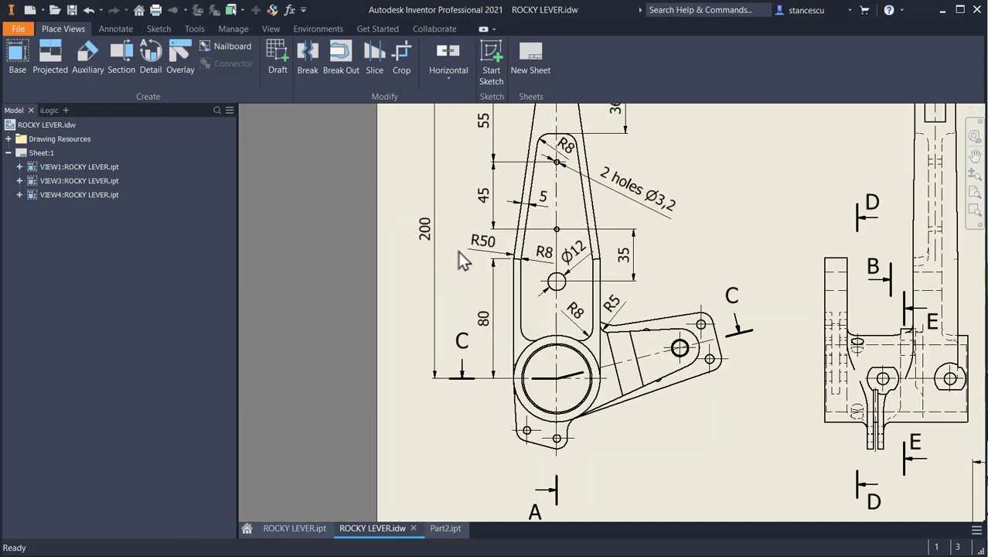
left_click(446, 527)
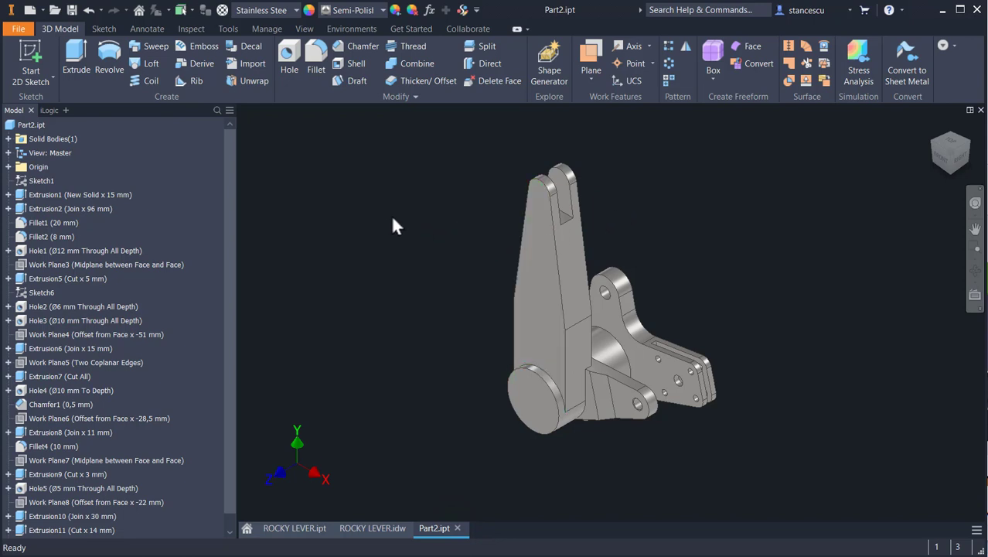
left_click(578, 317)
type("f")
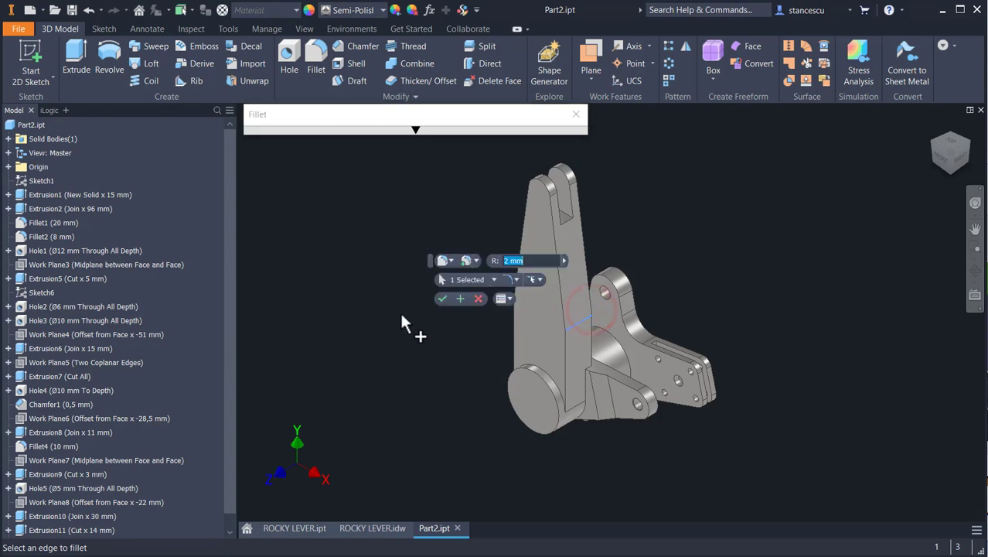
type("50")
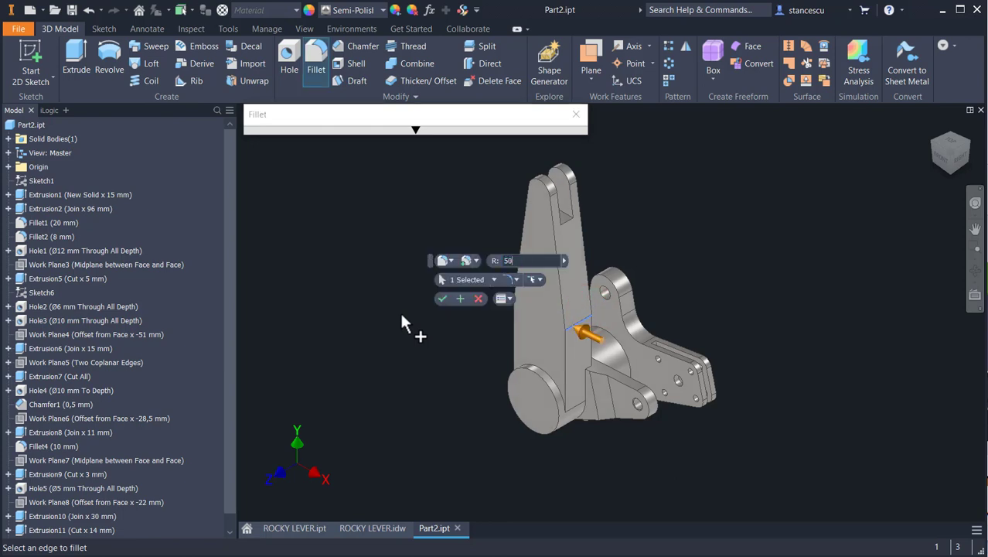
middle_click_drag(449, 382, 497, 408, "shift")
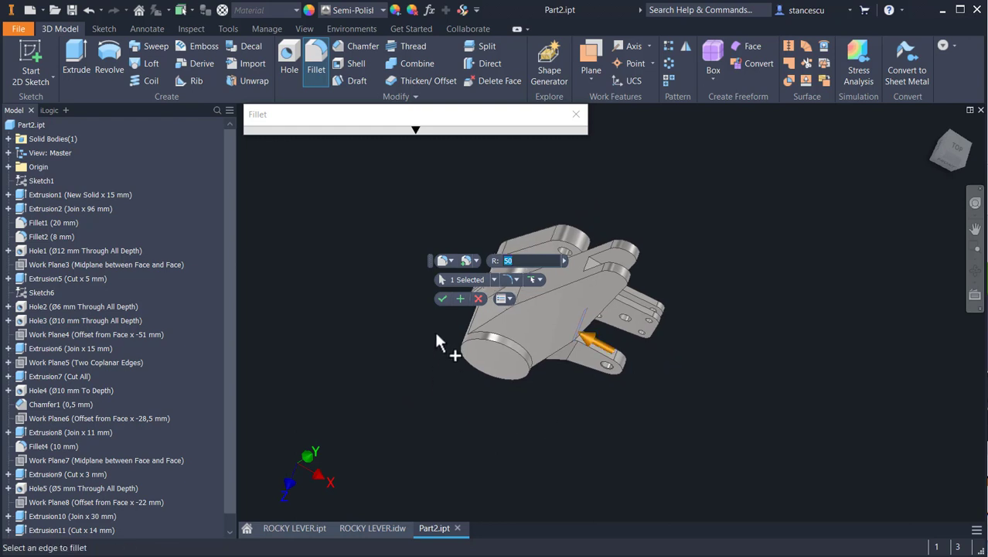
left_click_drag(429, 263, 429, 433)
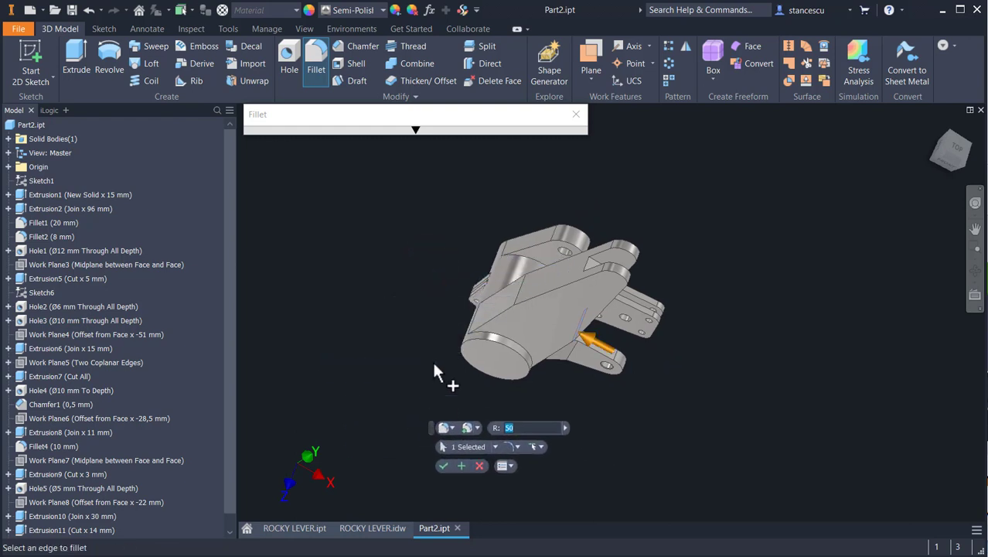
left_click(520, 292)
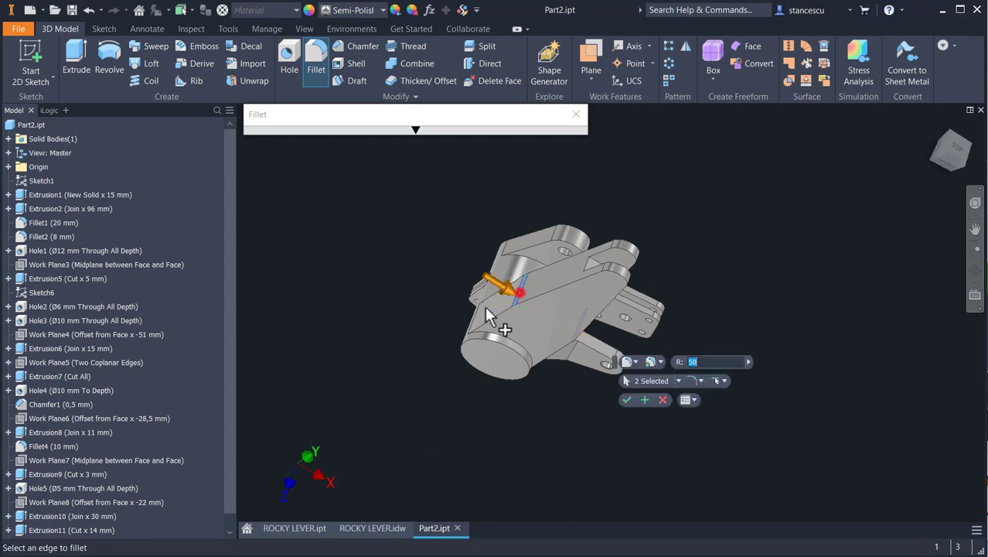
left_click(625, 400)
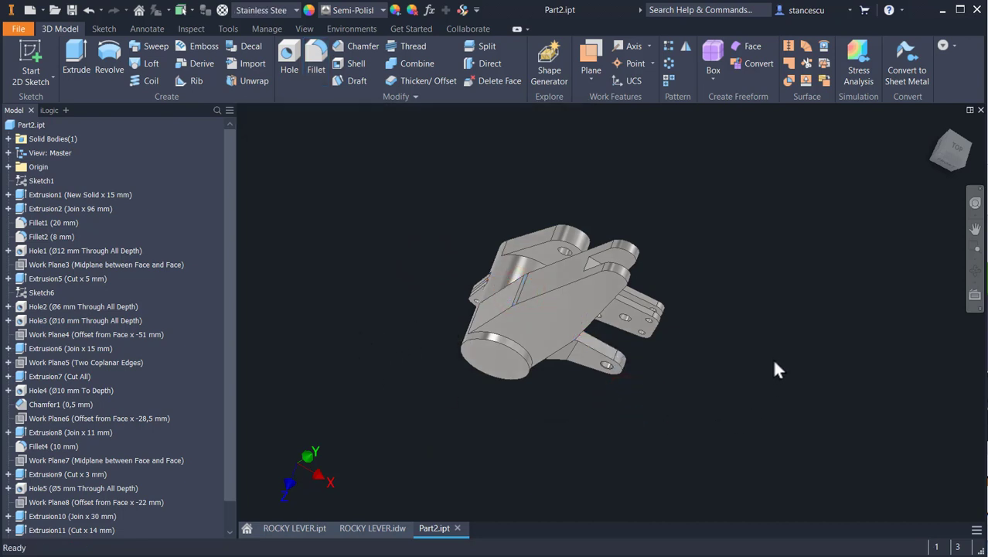
key("F6")
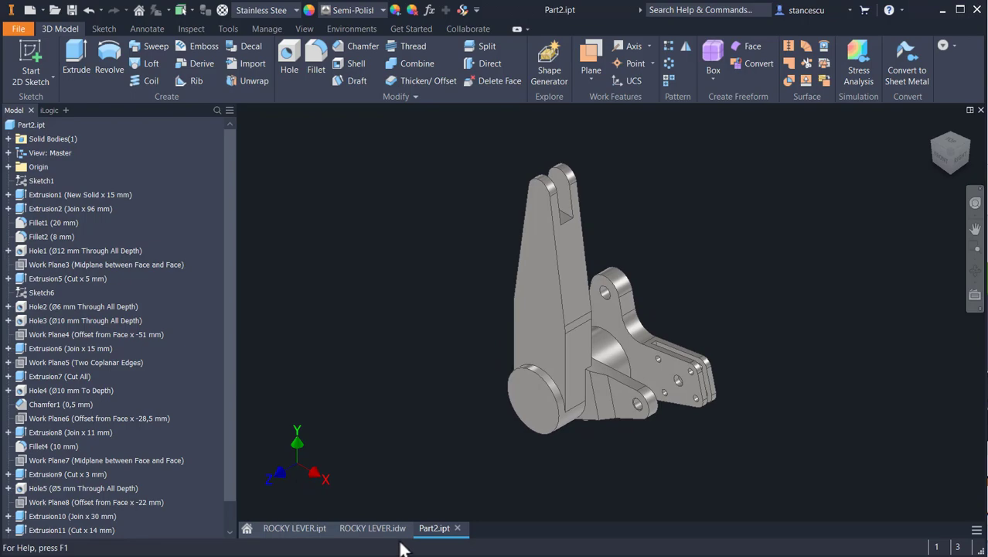
- Switch to ROCKY LEVER.idw and examine the shape of the arm's side faces in the section, isometric and detail G views
left_click(373, 527)
middle_click_drag(757, 307, 464, 449)
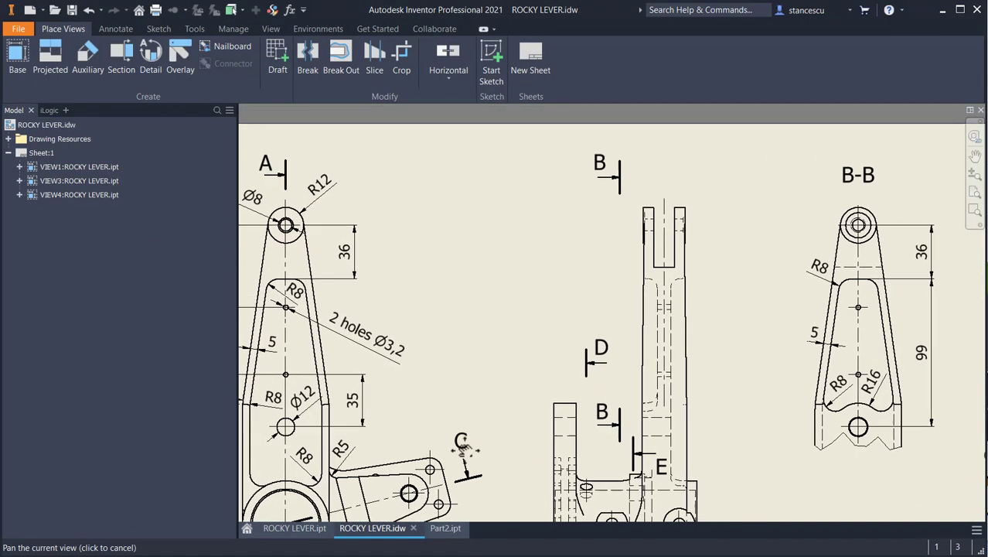
middle_click_drag(674, 373, 572, 347)
scroll(572, 347, "up", 3)
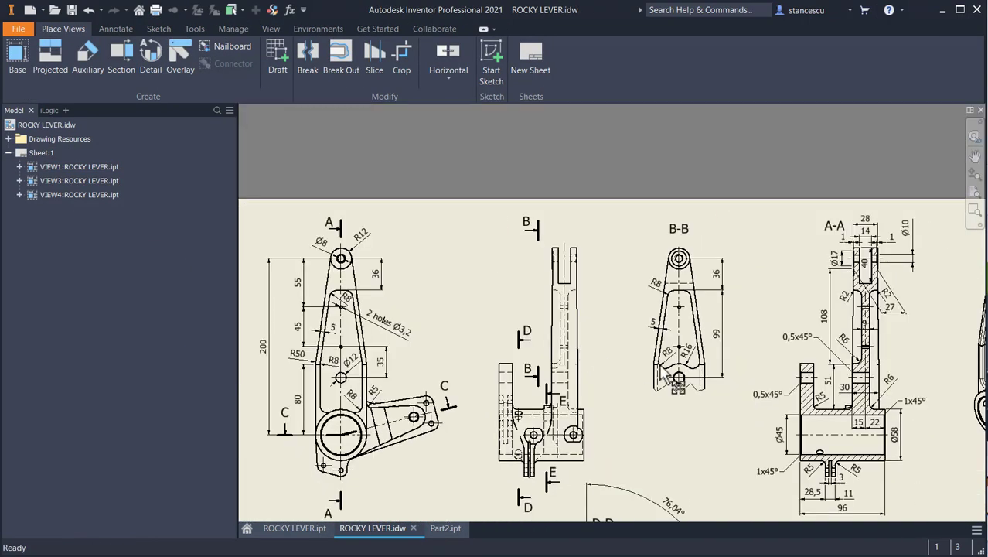
mouse_move(664, 375)
middle_mouse_down()
mouse_move(486, 308)
mouse_move(400, 293)
middle_mouse_up()
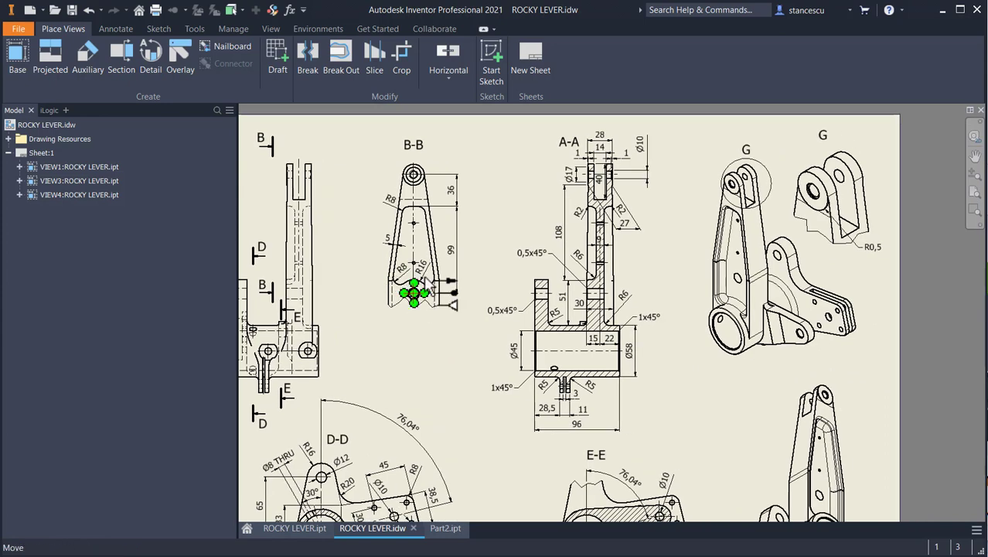
scroll(773, 235, "down", 2)
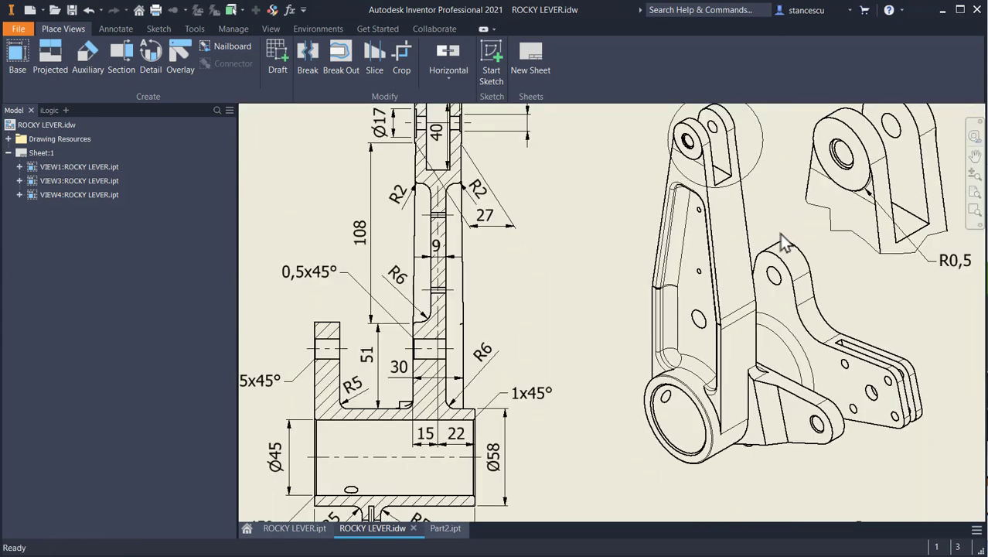
scroll(785, 216, "down", 2)
middle_click_drag(785, 216, 464, 218)
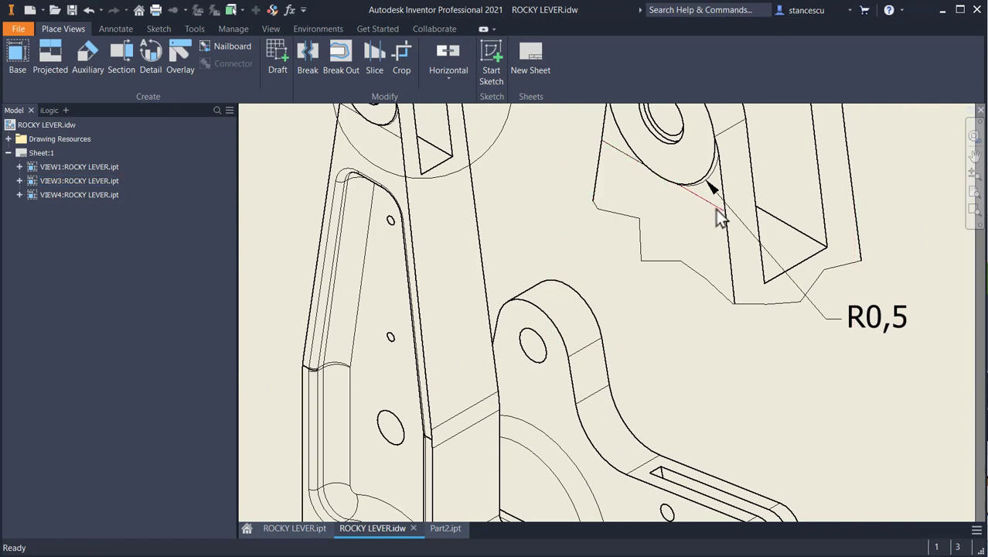
scroll(666, 245, "up", 5)
scroll(670, 371, "down", 3)
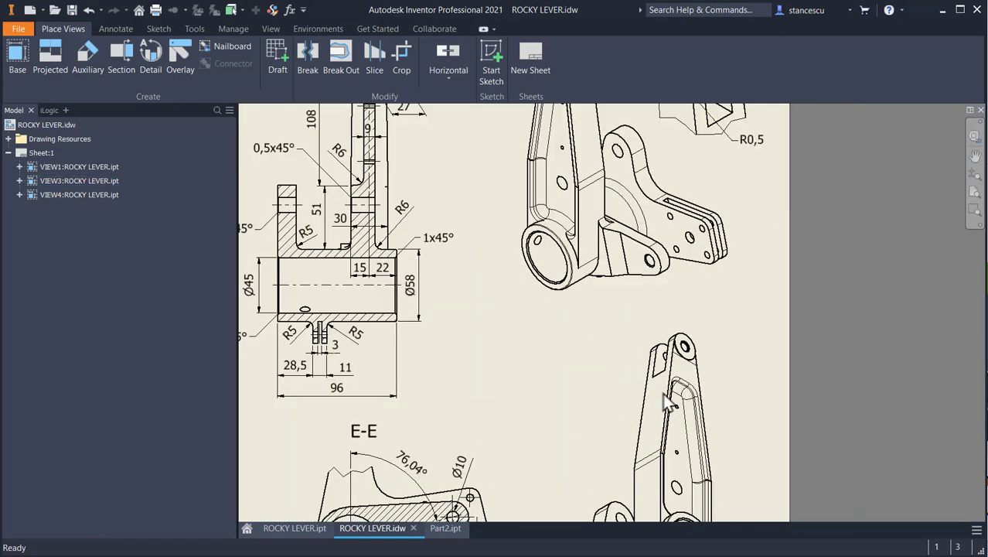
scroll(680, 357, "down", 1)
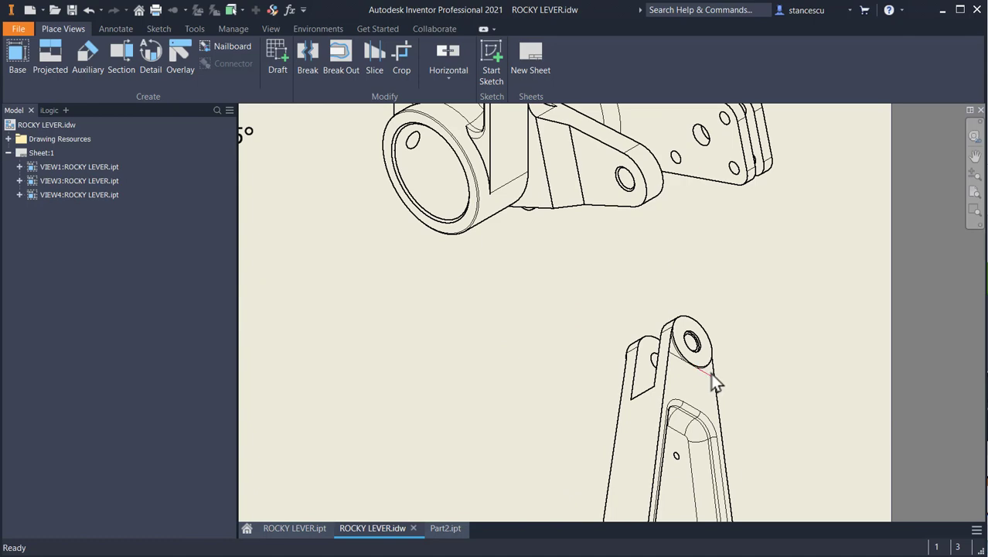
- Examine the arm's thickness and height dimensions in section A-A, from the fork down to the hub
mouse_move(646, 363)
middle_mouse_down()
mouse_move(792, 379)
mouse_move(859, 436)
middle_mouse_up()
middle_click_drag(547, 303, 772, 448)
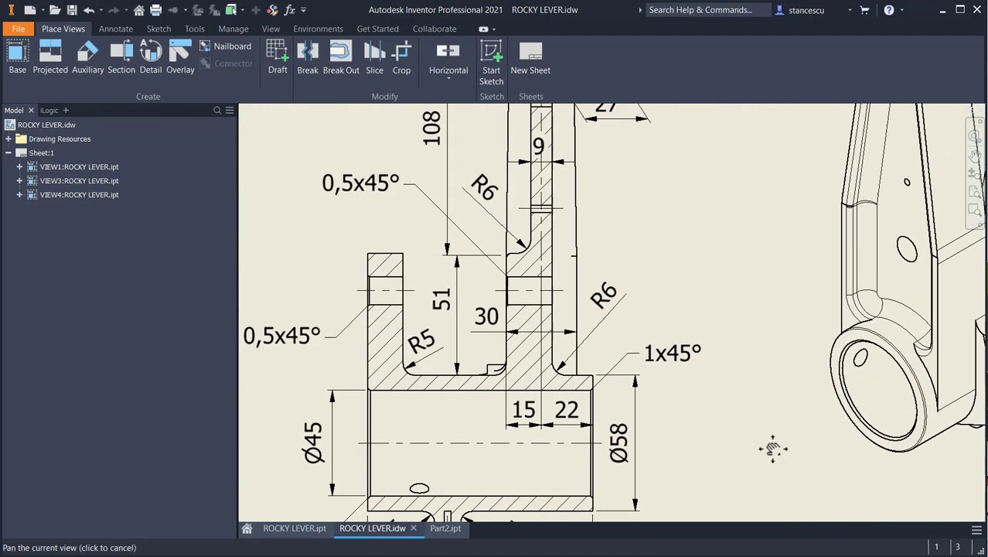
middle_click_drag(721, 292, 757, 456)
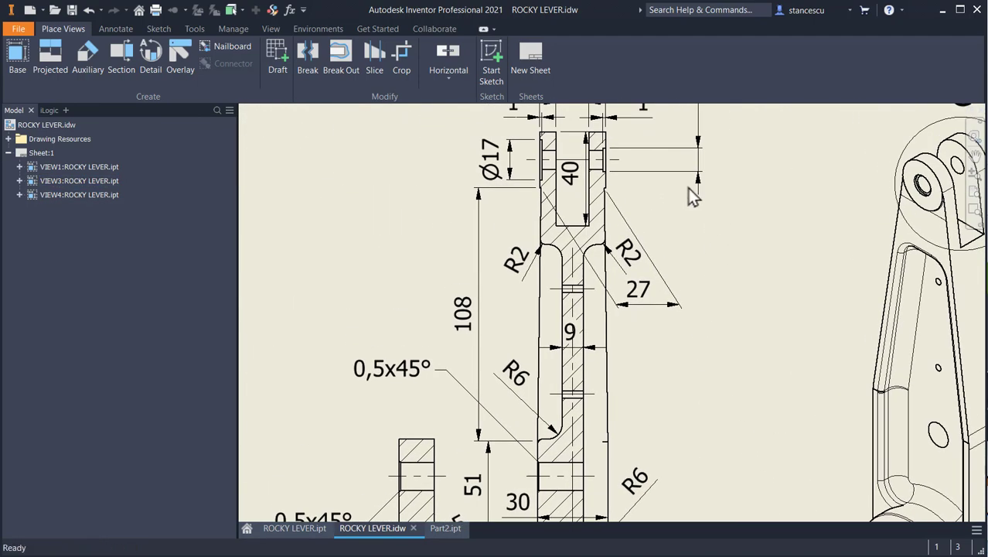
middle_click_drag(502, 449, 512, 298)
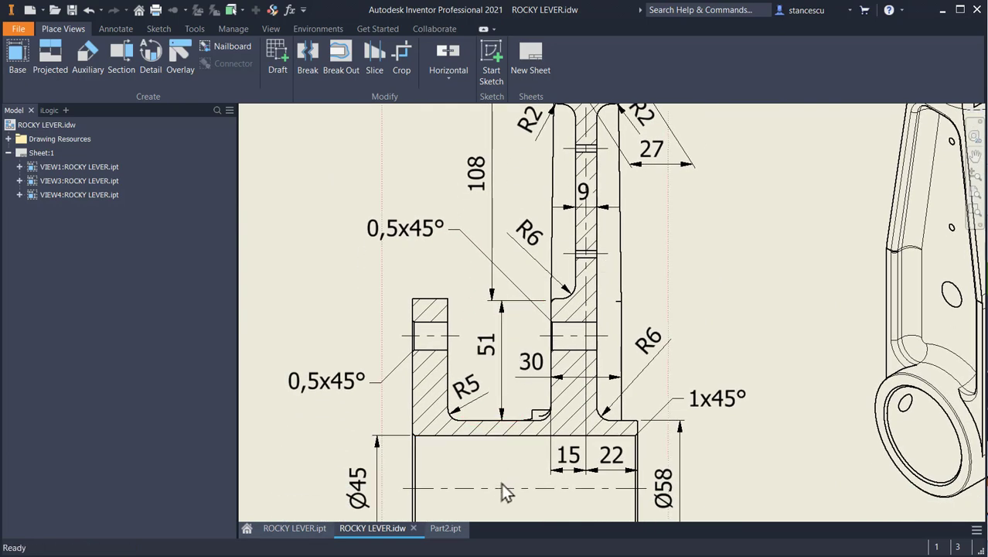
middle_click_drag(510, 393, 545, 303)
left_click(539, 301)
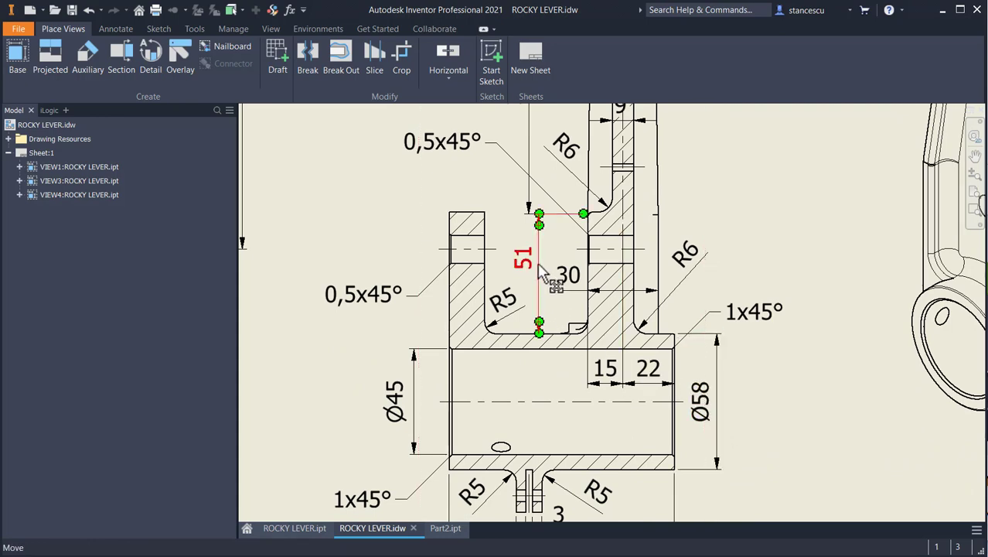
- Compare the height of the arm's bend in the front view with the thickness and taper dimensions in section A-A
scroll(530, 310, "down", 3)
mouse_move(454, 312)
middle_mouse_down()
mouse_move(646, 341)
mouse_move(864, 356)
middle_mouse_up()
scroll(864, 355, "down", 1)
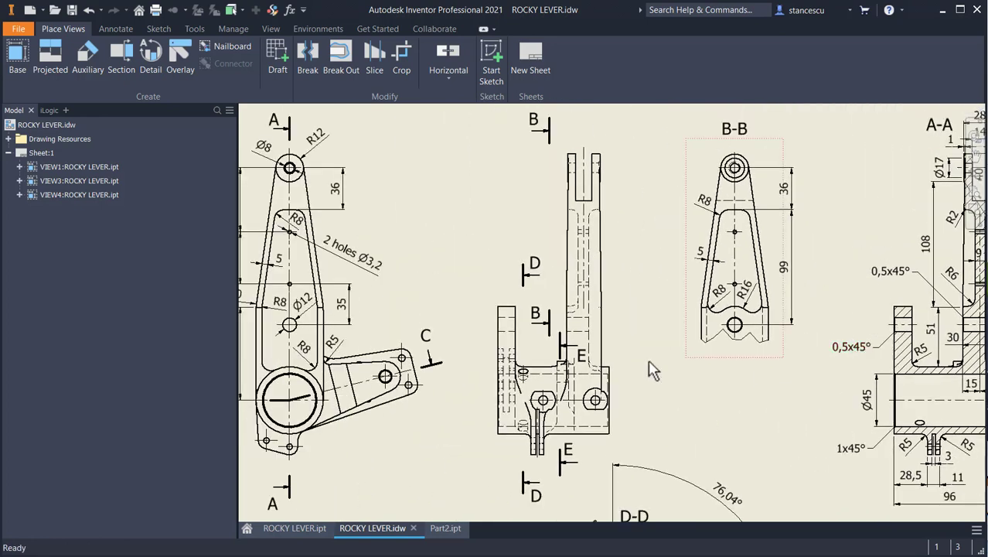
middle_click_drag(256, 355, 441, 332)
scroll(439, 310, "up", 3)
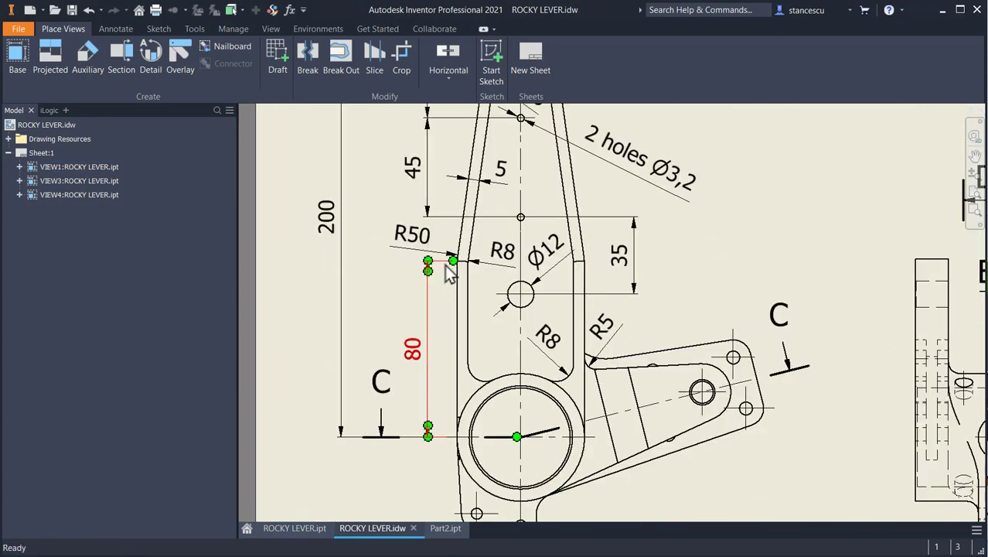
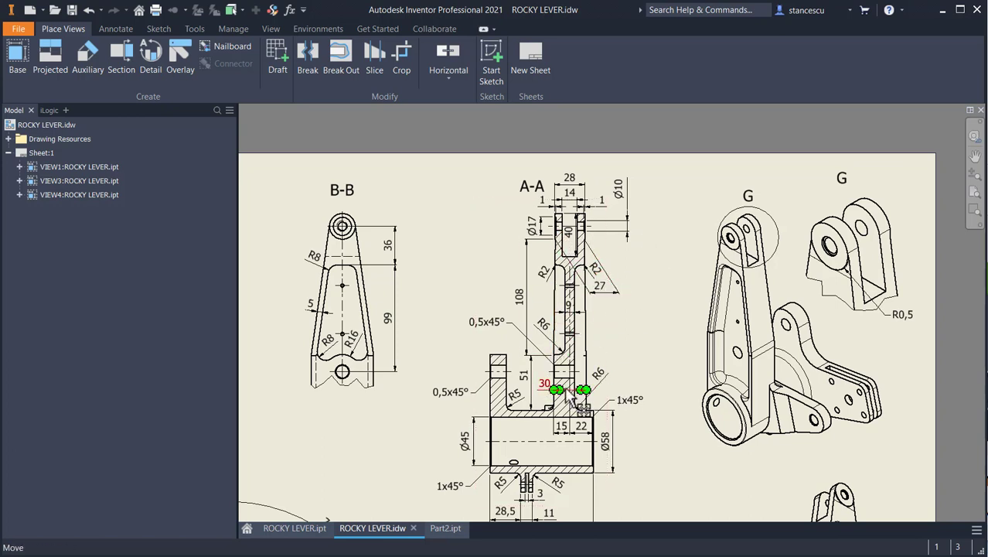
scroll(584, 238, "up", 3)
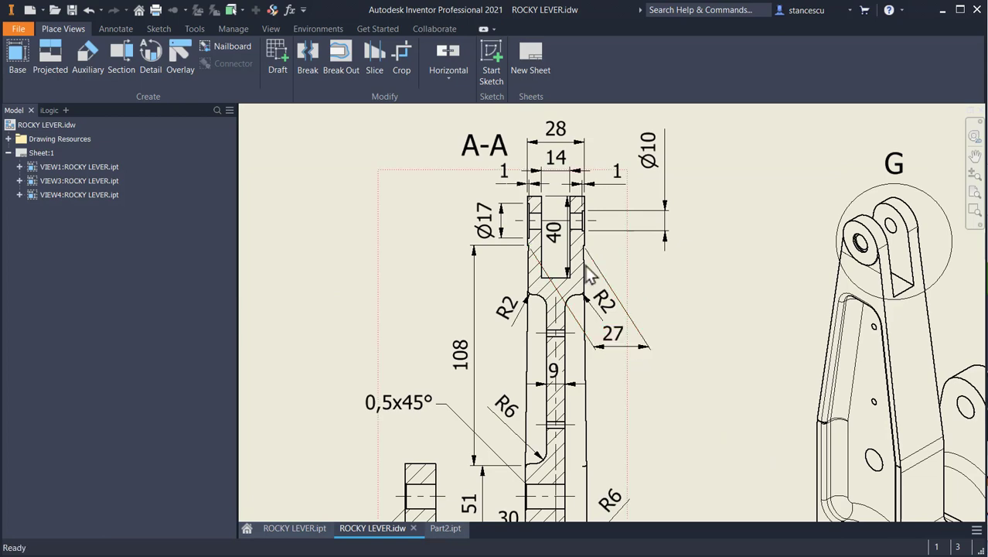
middle_click_drag(506, 338, 525, 255)
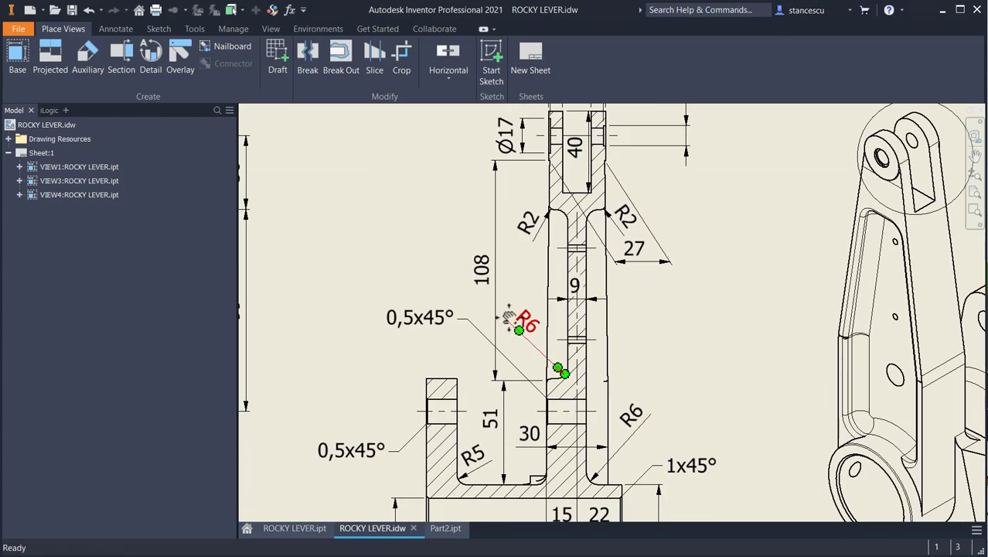
middle_click_drag(512, 334, 535, 365)
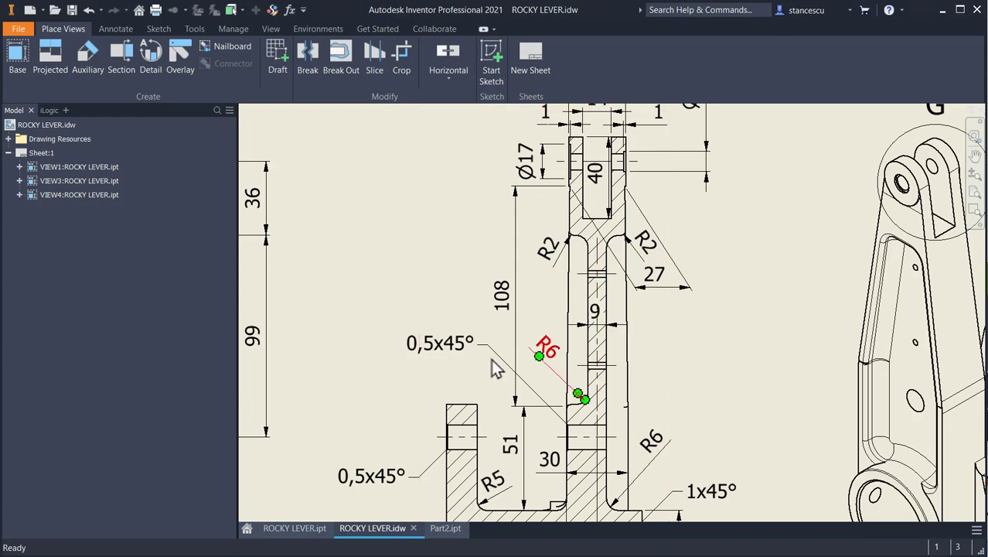
- Start a sketch on the YZ plane of Part2.ipt, rotate the view so the arm lies horizontally, and slice the graphics at the sketch plane
left_click(445, 529)
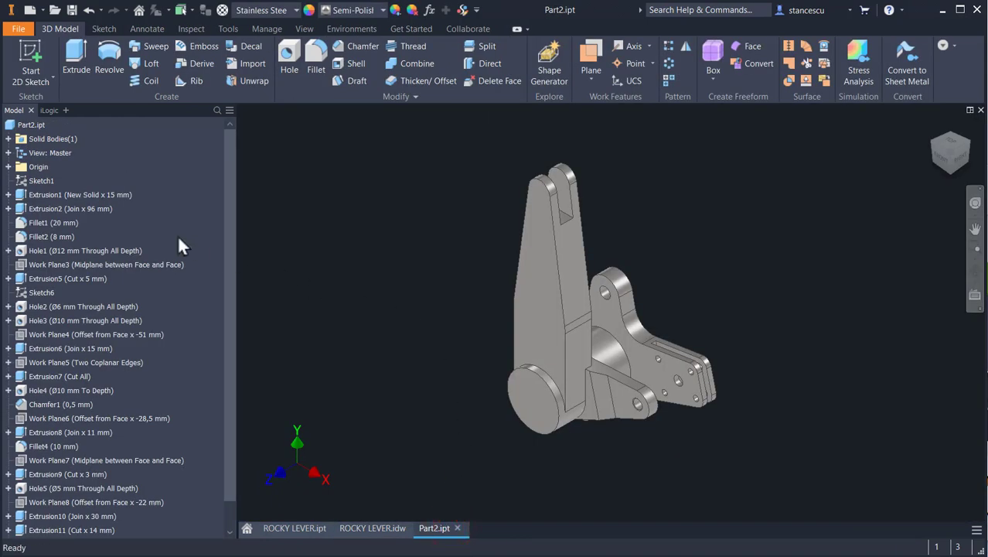
left_click(7, 166)
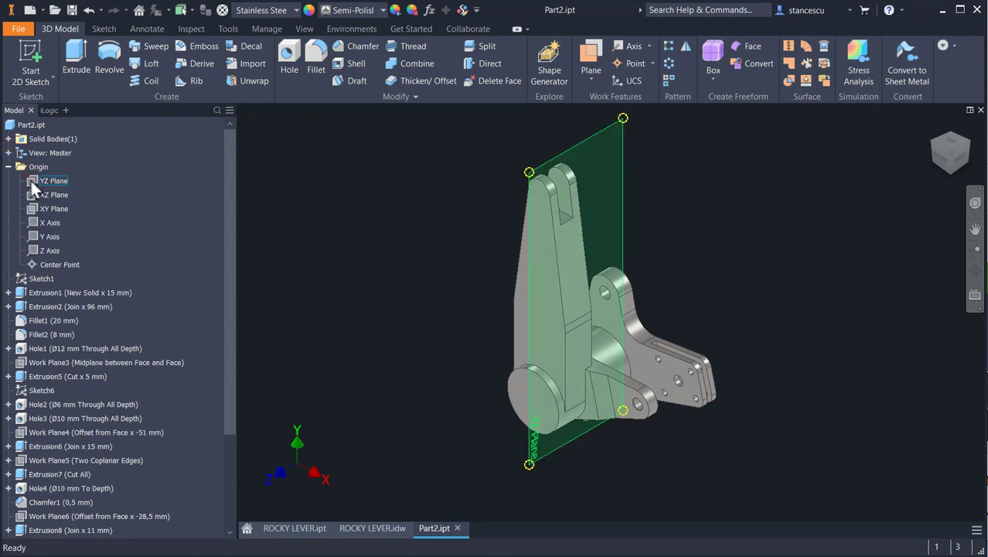
left_click(31, 179)
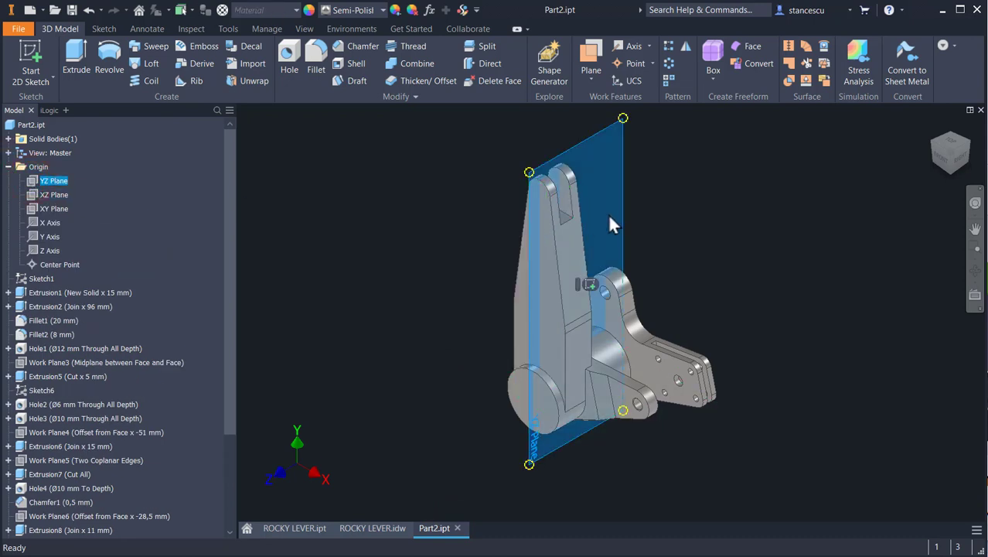
left_click(590, 284)
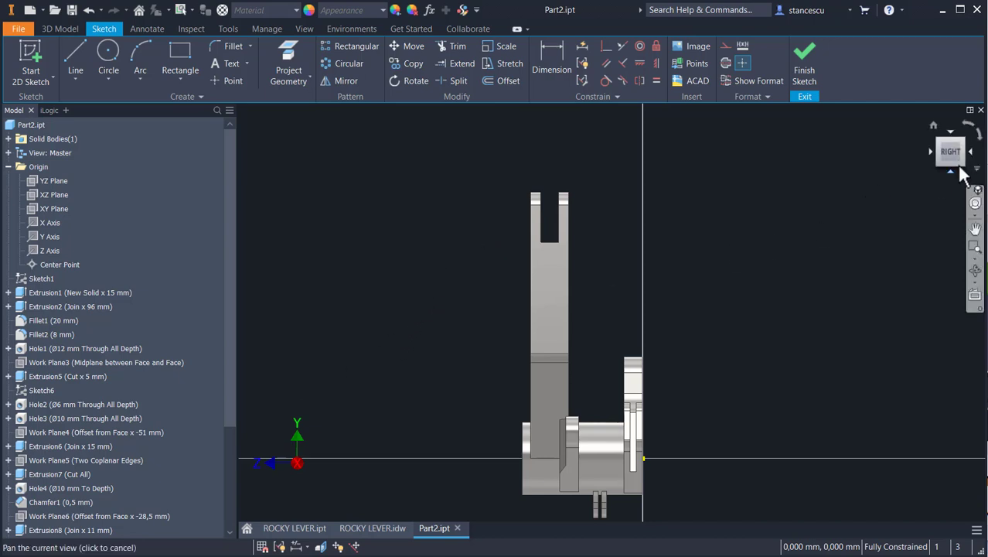
left_click(976, 135)
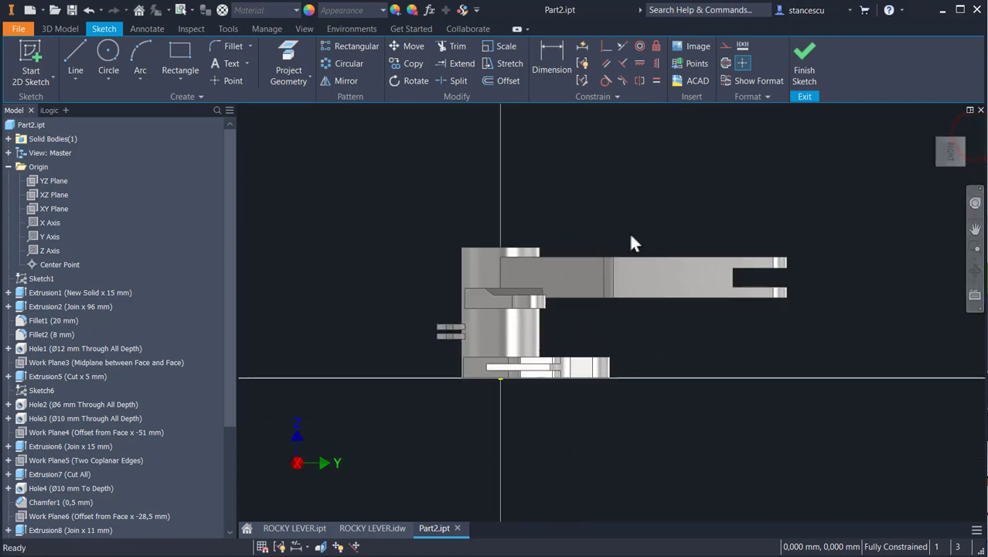
scroll(630, 233, "up", 3)
middle_click_drag(634, 240, 601, 186)
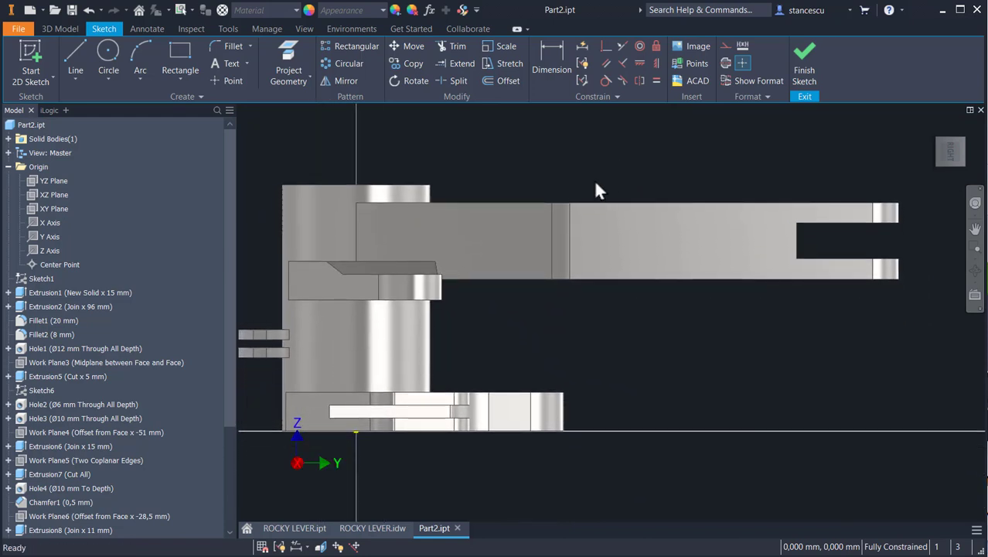
key("F7")
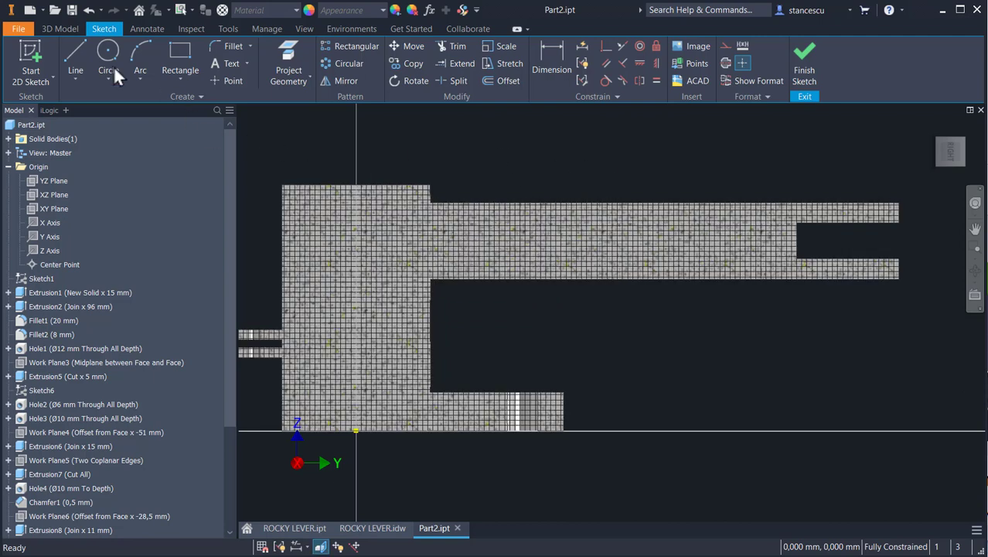
- Draw a closed wedge profile about 140 mm long and 3 mm deep along the arm's outer side, with a flat section at the fork end
left_click(74, 56)
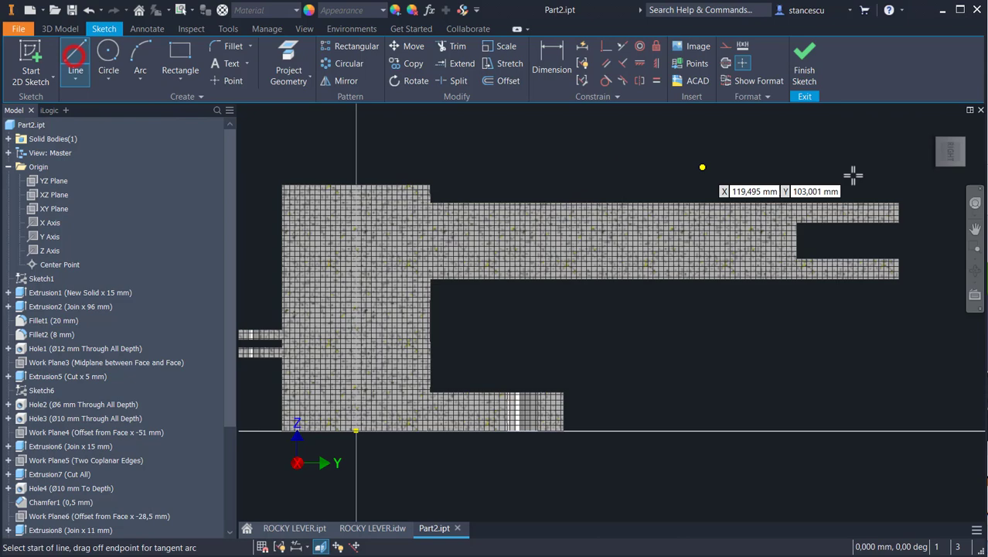
left_click(897, 203)
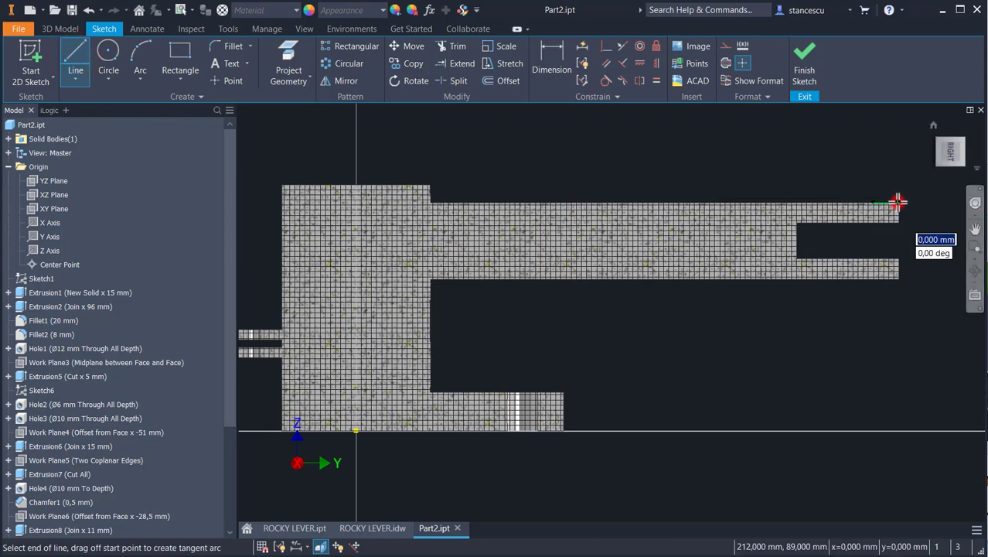
left_click(540, 201)
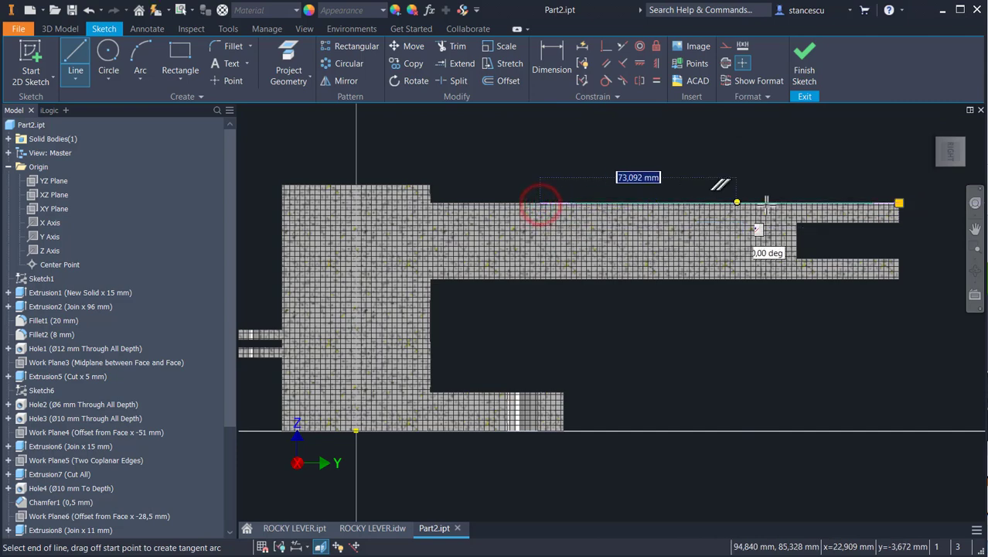
left_click(815, 209)
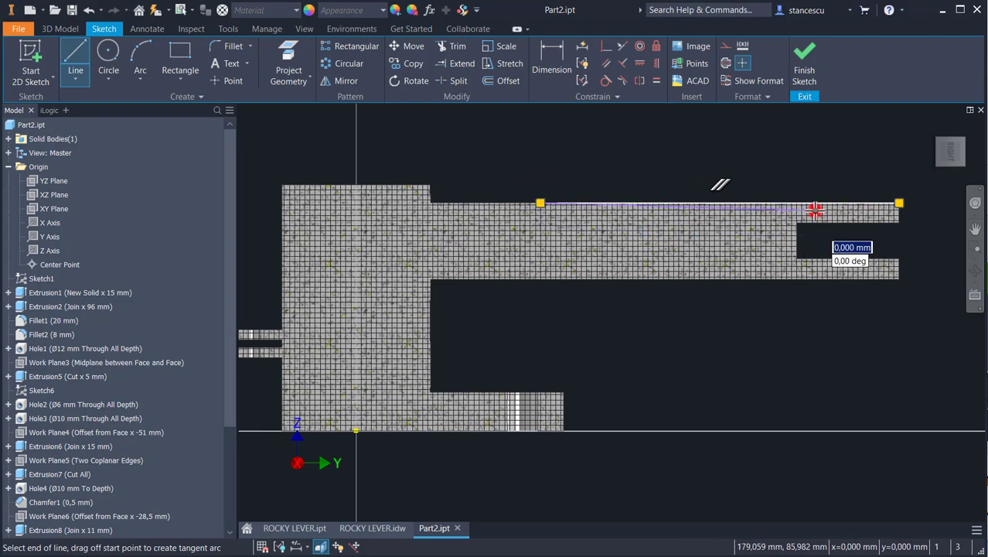
left_click(899, 206)
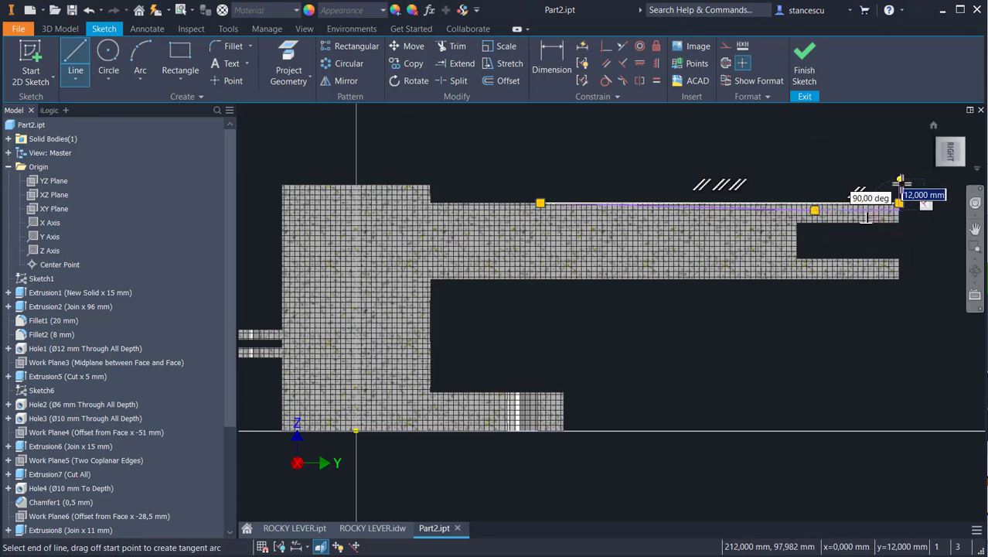
scroll(899, 179, "up", 3)
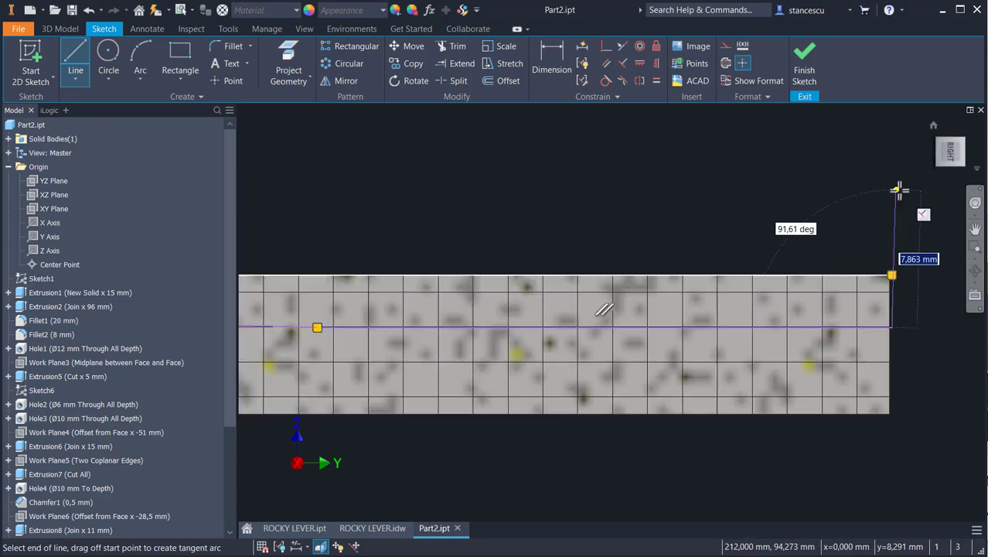
double_click(892, 274)
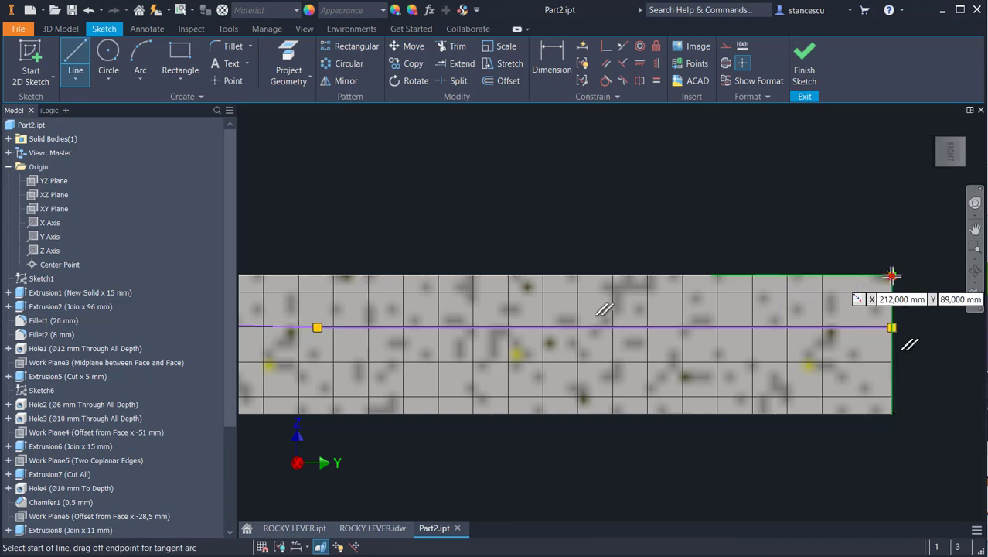
scroll(821, 194, "down", 2)
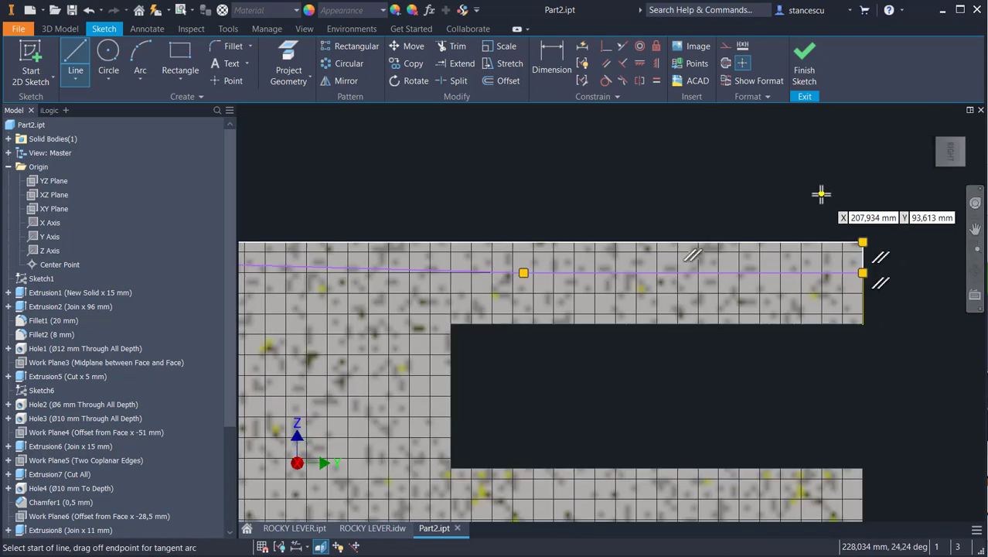
scroll(776, 183, "down", 2)
mouse_move(745, 178)
middle_mouse_down()
mouse_move(858, 212)
mouse_move(809, 185)
middle_mouse_up()
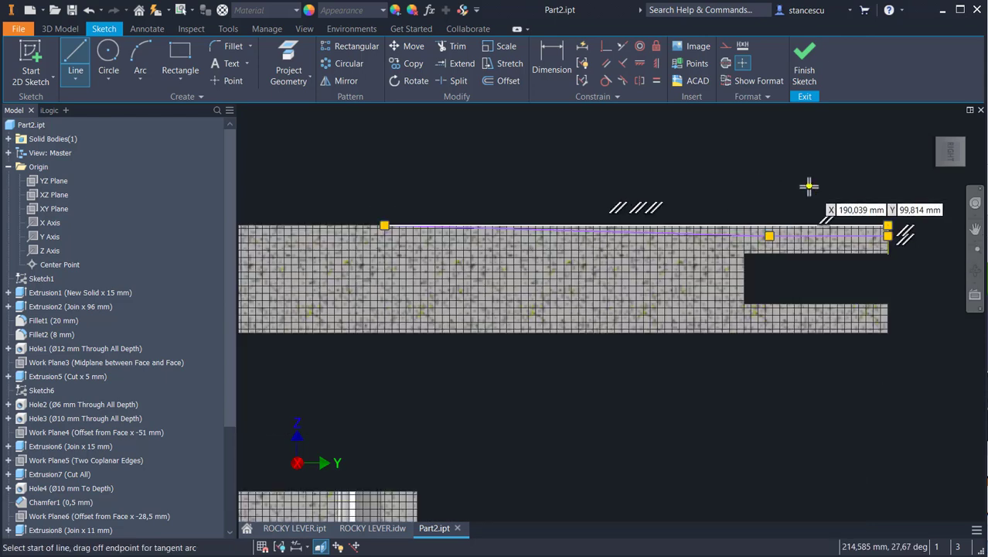
scroll(791, 181, "down", 3)
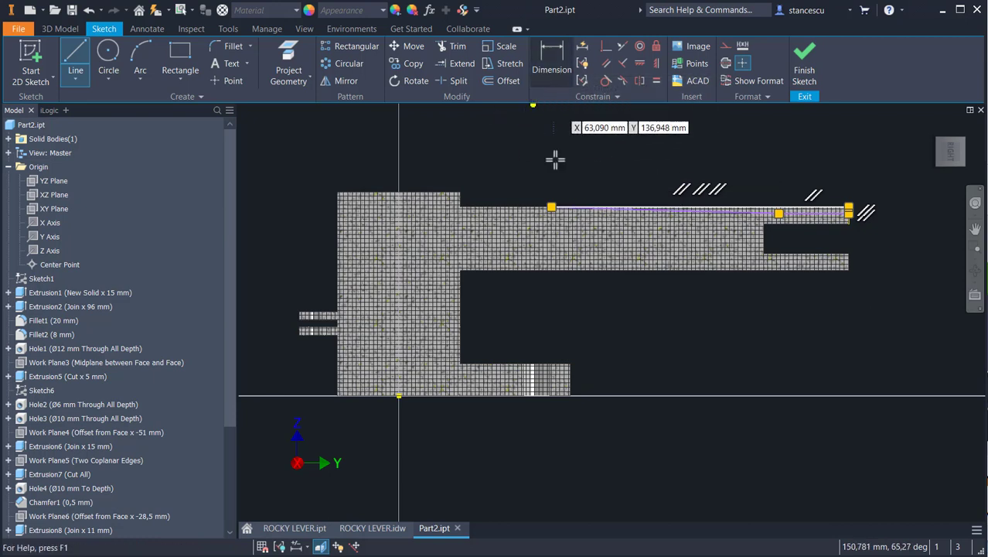
- Dimension the start of the wedge profile 80 mm from the sketch origin along the arm
left_click(551, 57)
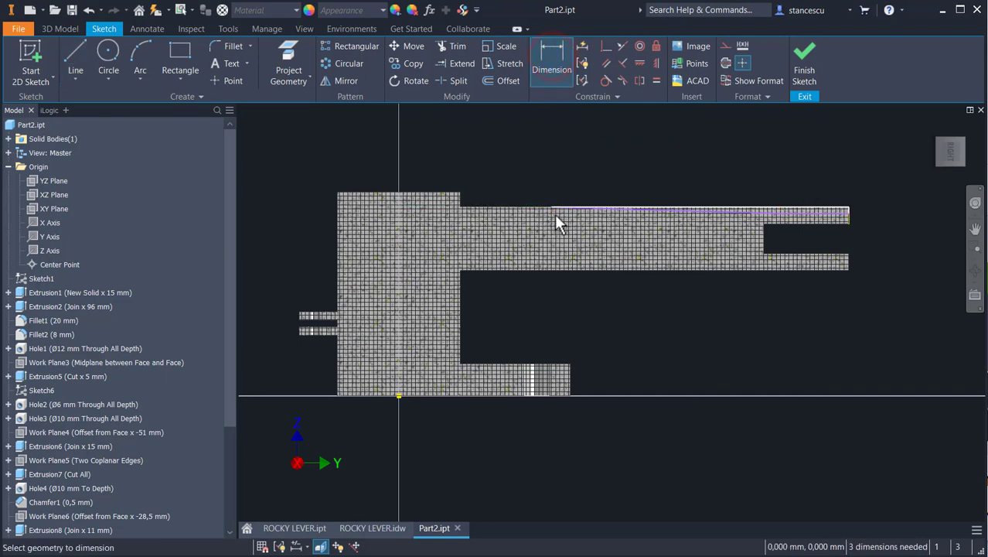
left_click(552, 208)
left_click(396, 397)
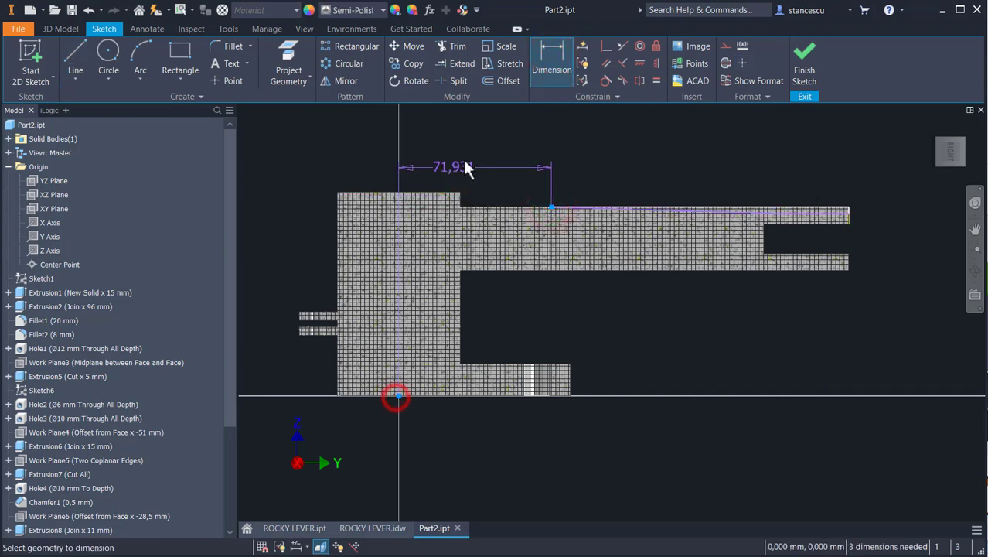
left_click(464, 151)
type("80")
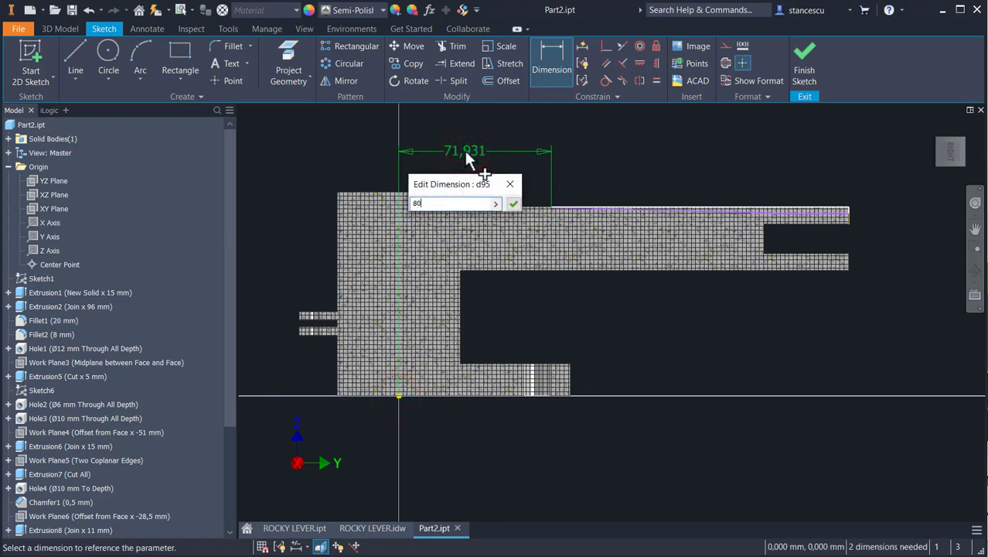
key("Return")
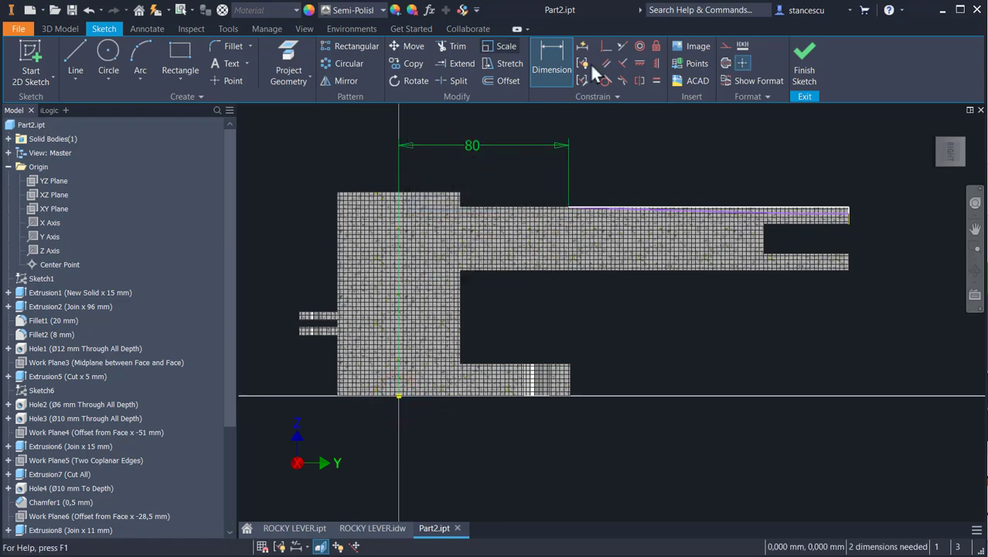
- Dimension the sloped line's extent along the arm as 108 mm
left_click(764, 210)
left_click(717, 146)
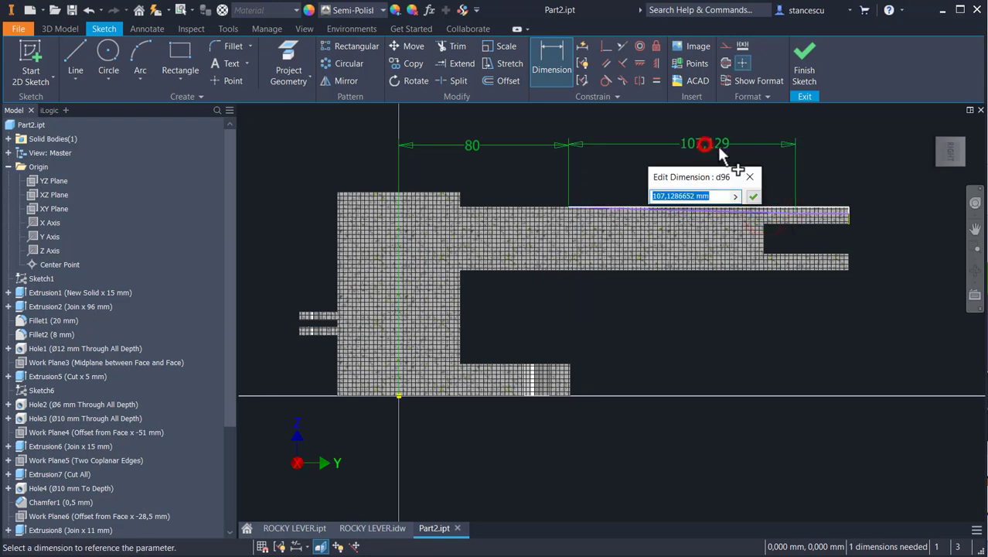
type("108")
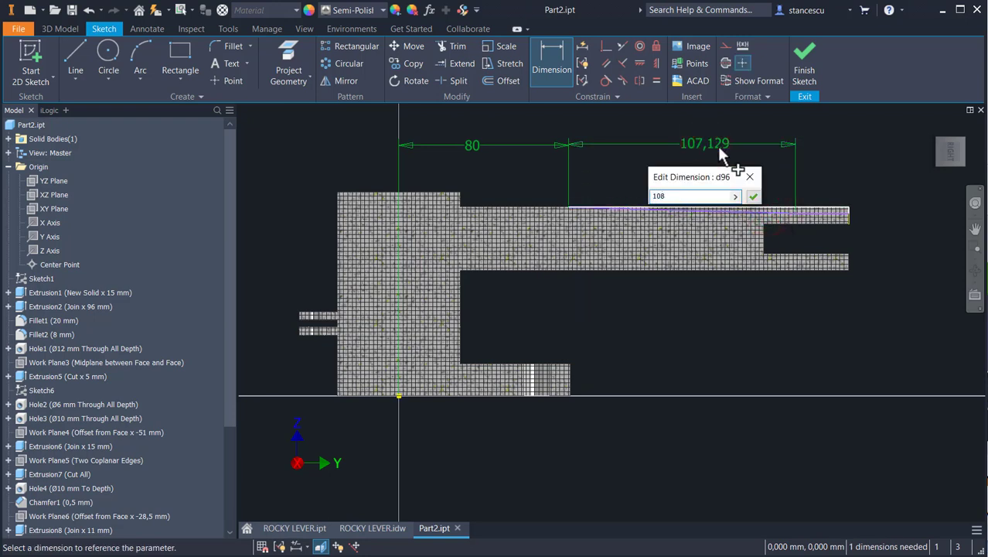
key("Return")
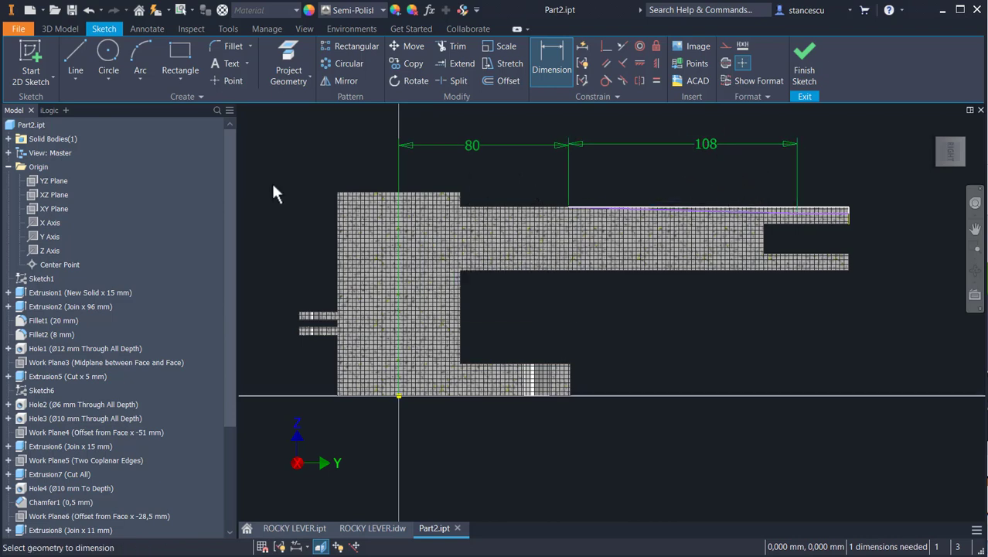
- Draw a centreline through the fork slot from the midpoint of its floor to the arm's end
left_click(77, 58)
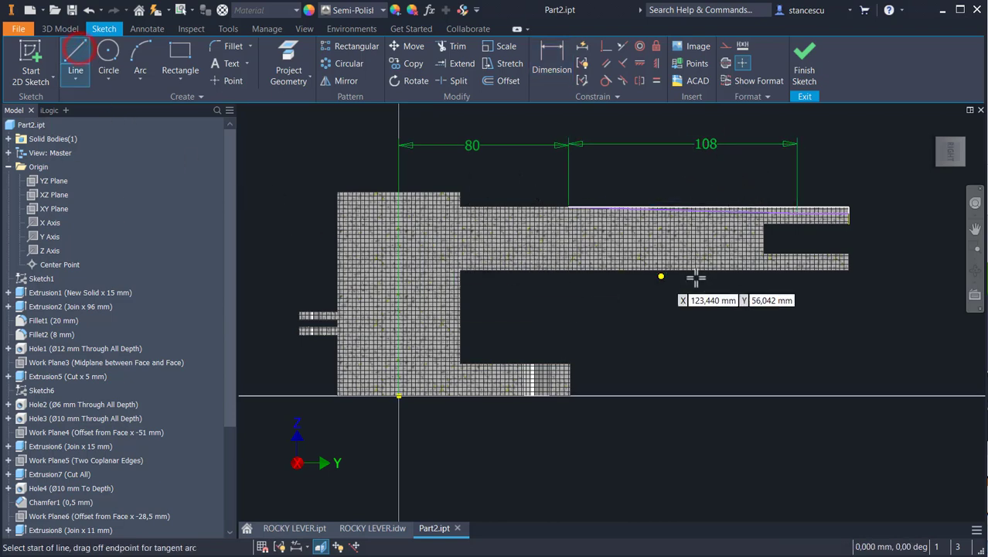
left_click(763, 238)
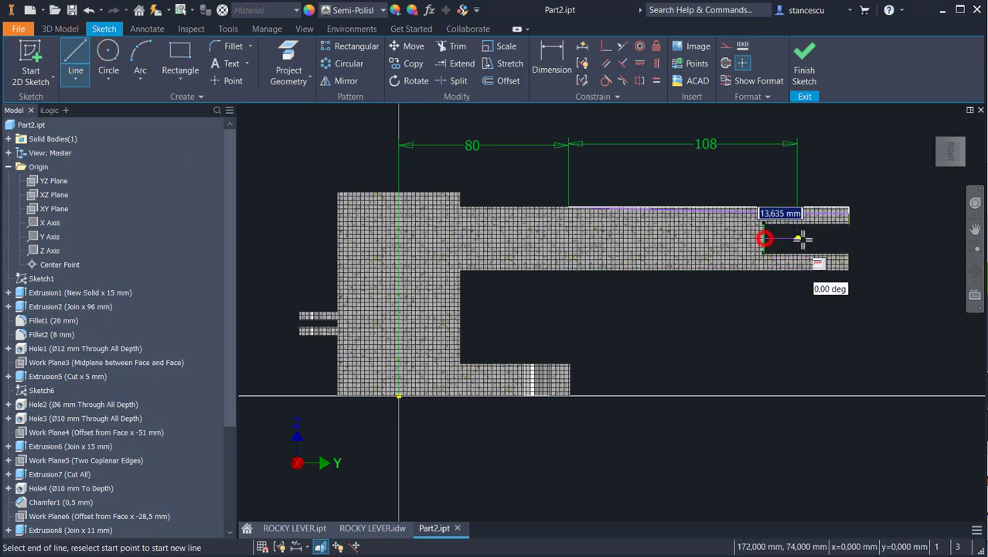
left_click(848, 238)
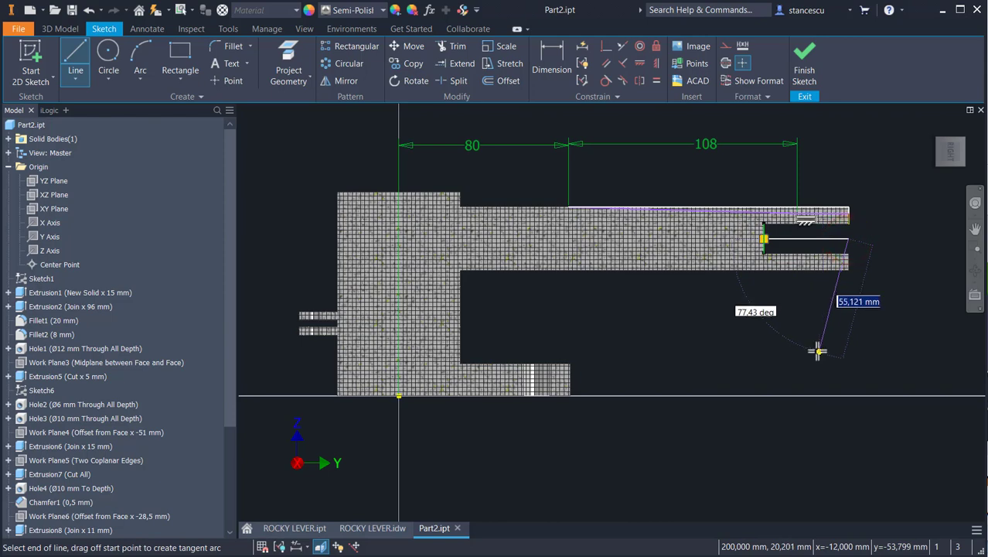
key("Escape")
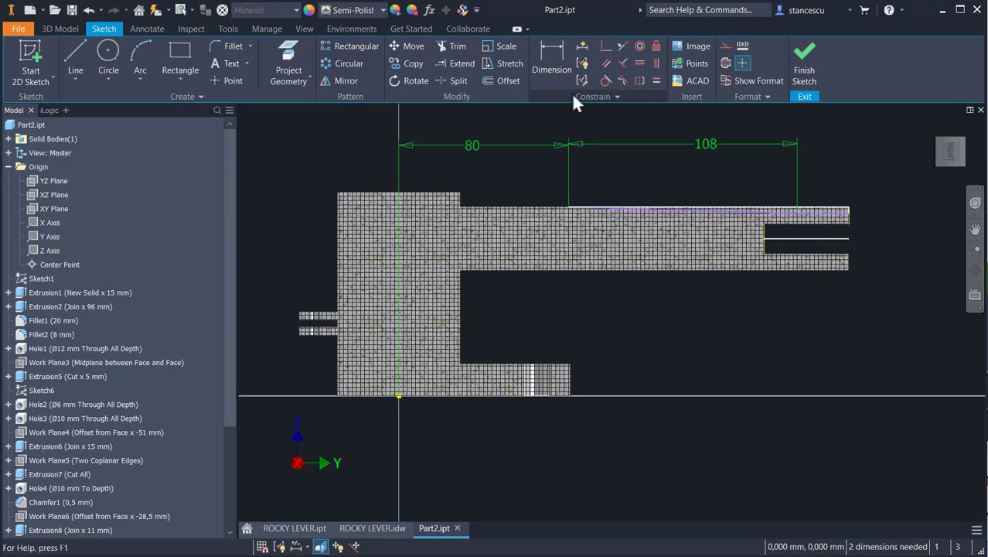
- Vertically align the slot centreline's outer end with the wedge profile's end line, and make the centreline construction geometry
left_click(656, 64)
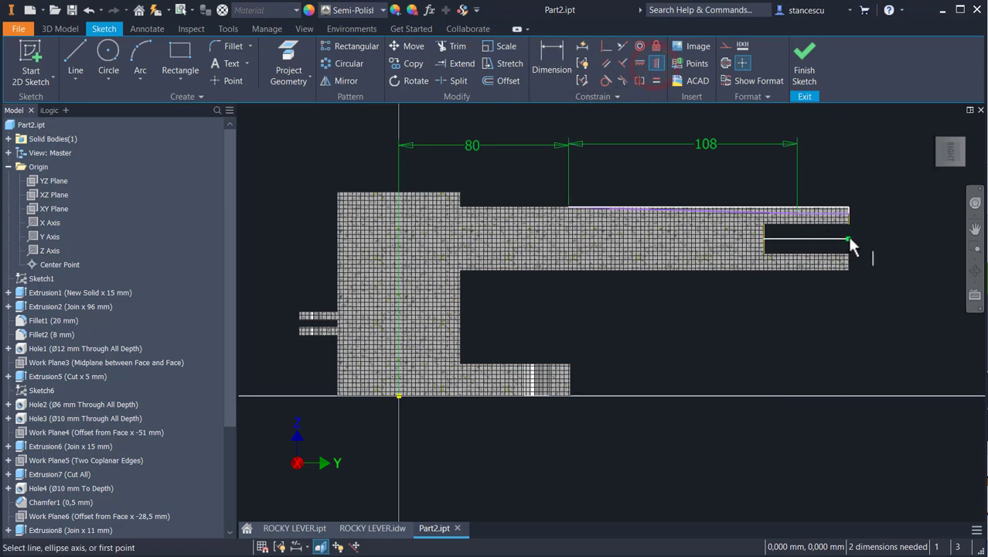
left_click(847, 236)
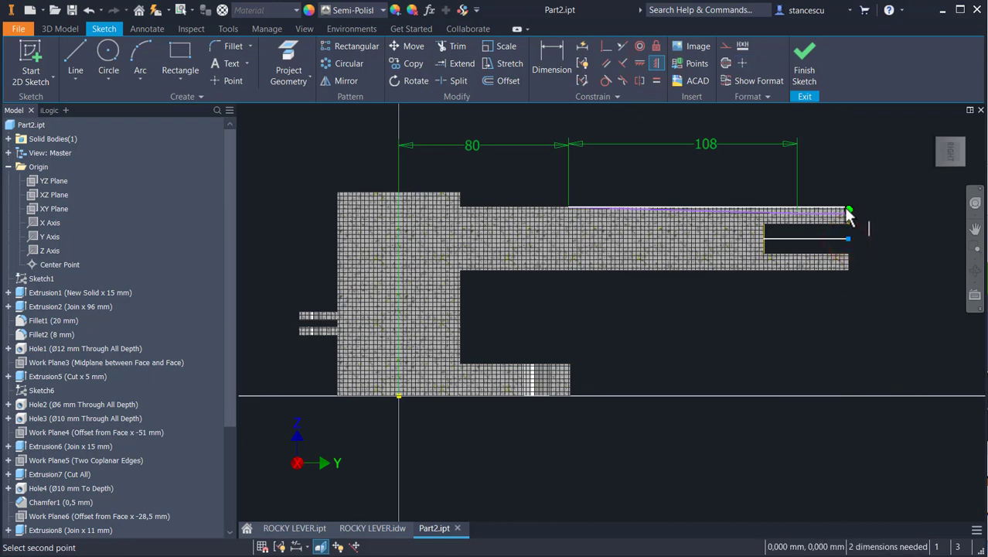
left_click(848, 210)
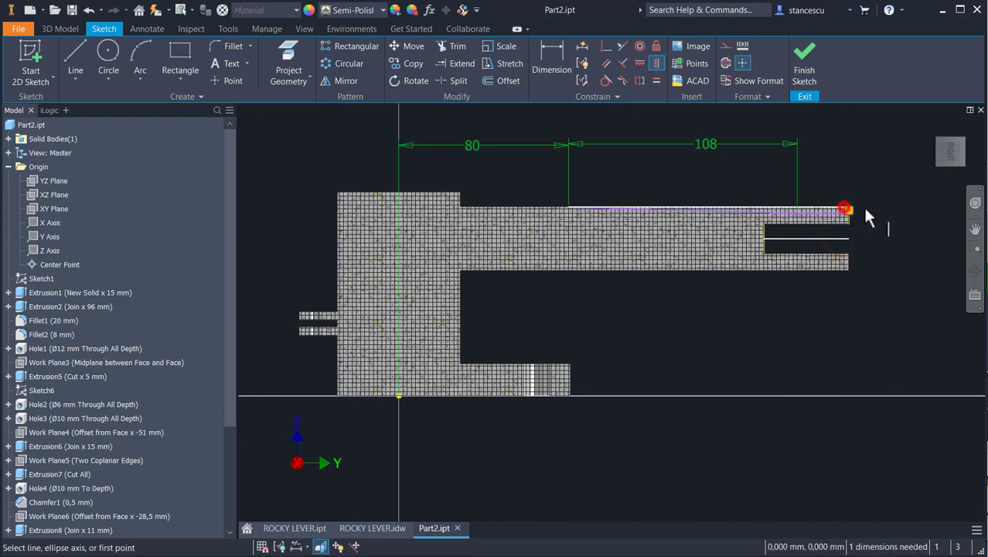
left_click(865, 152)
key("Escape")
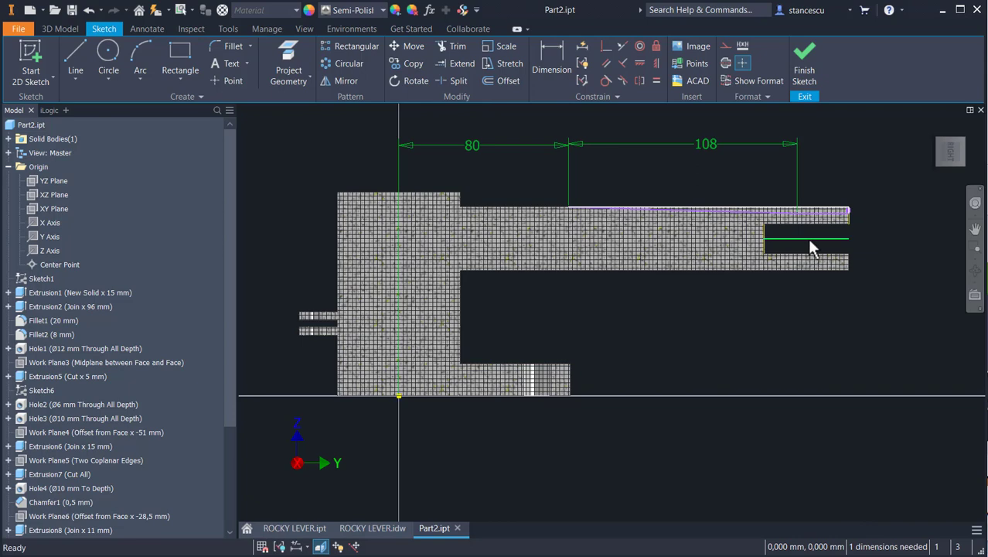
- Mirror the wedge profile about the fork slot's construction centreline onto the arm's opposite side
scroll(810, 247, "up", 2)
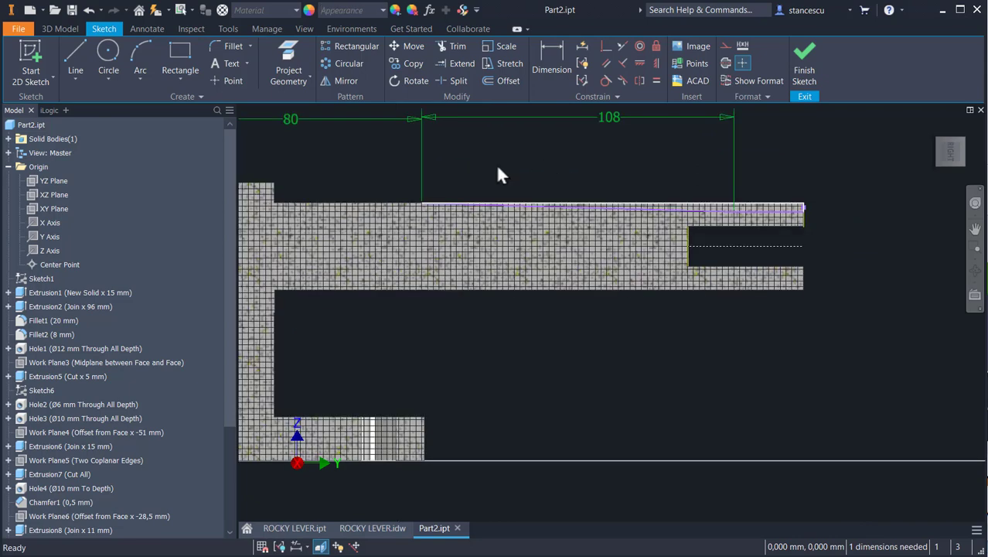
left_click(345, 88)
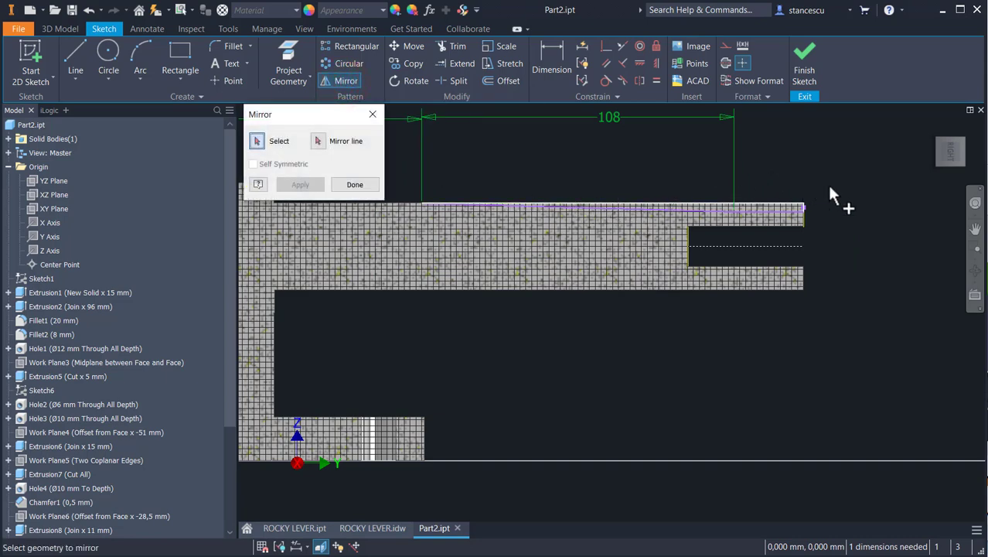
mouse_move(829, 176)
left_mouse_down()
mouse_move(646, 217)
mouse_move(490, 218)
left_mouse_up()
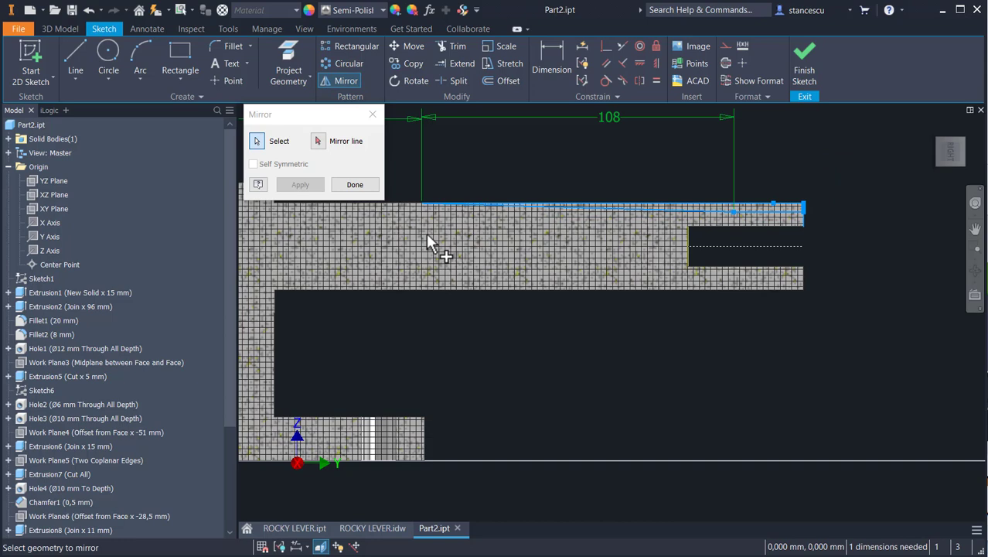
left_click(319, 143)
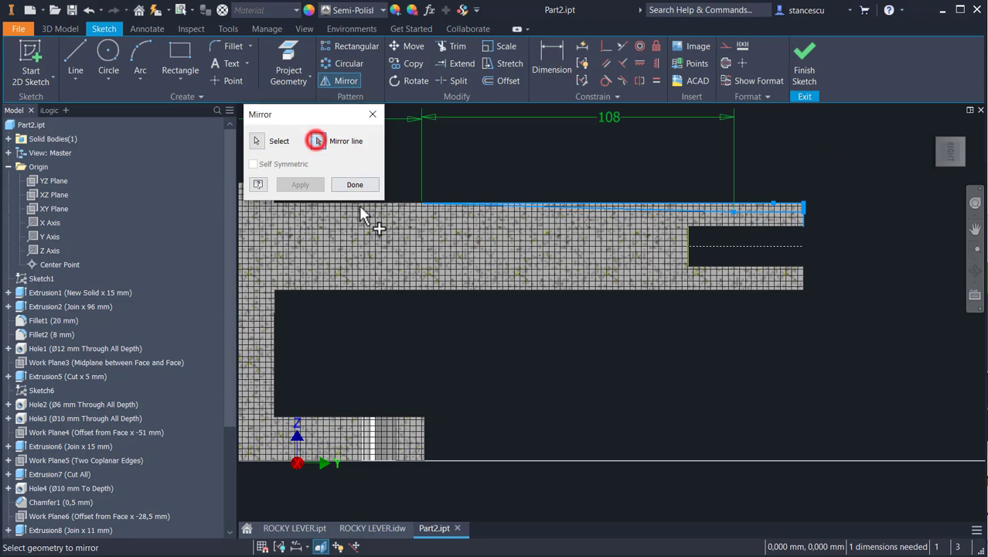
left_click(716, 247)
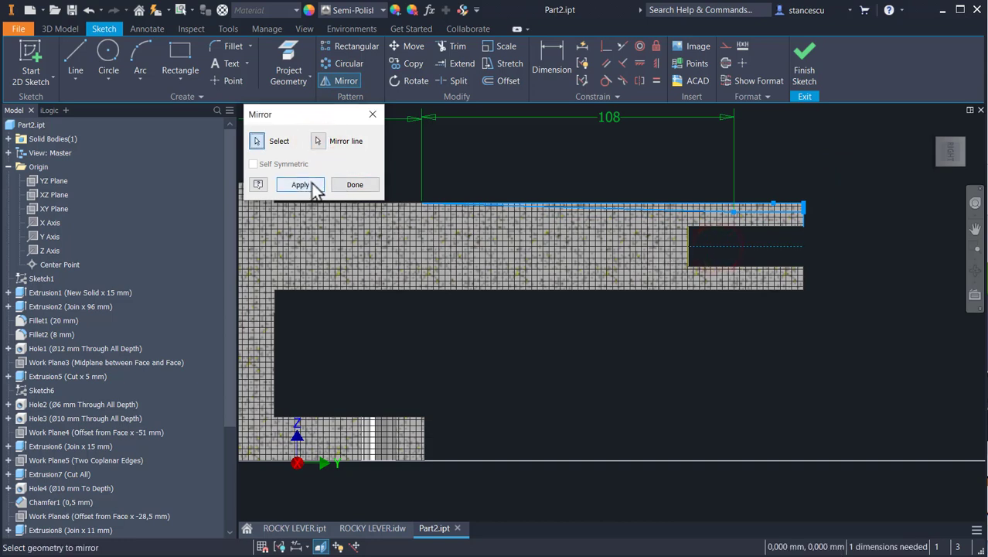
left_click(309, 184)
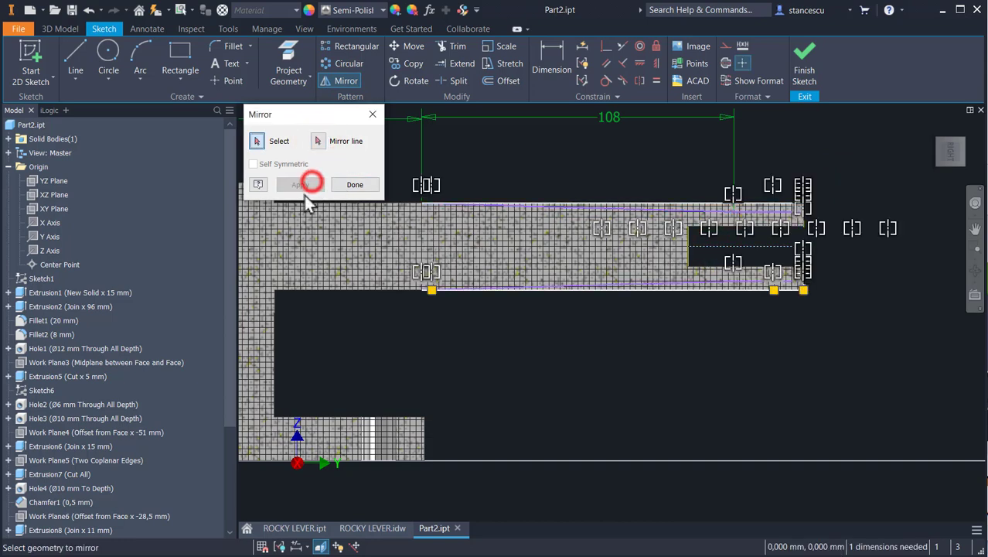
left_click(353, 185)
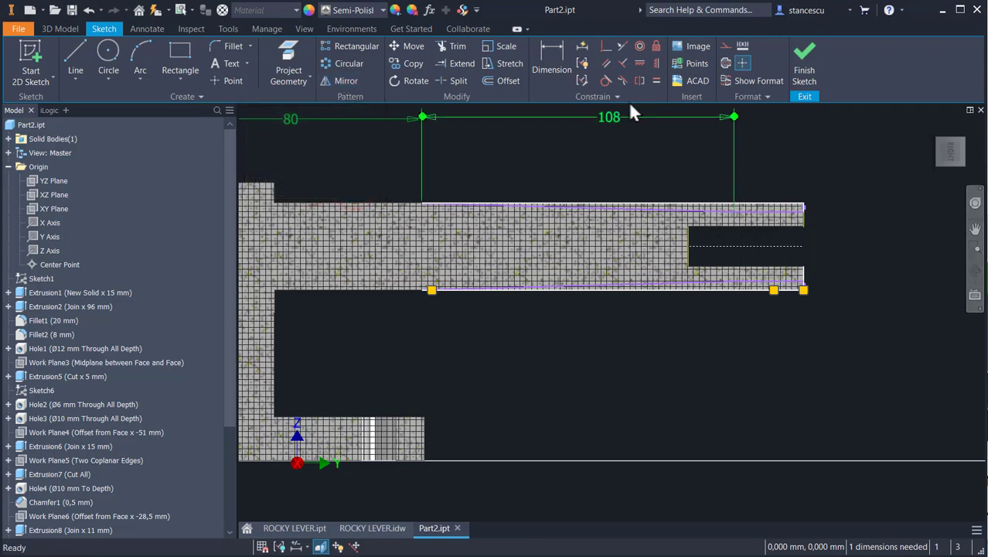
- Dimension the distance between the two wedge profiles' straight end lines as 27 mm and finish the sketch
left_click(551, 62)
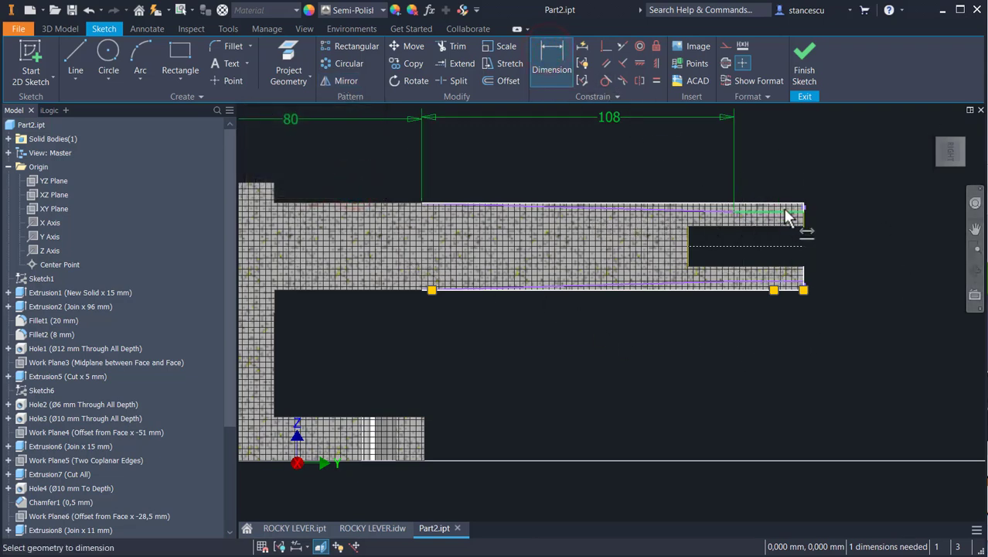
left_click(783, 209)
left_click(785, 281)
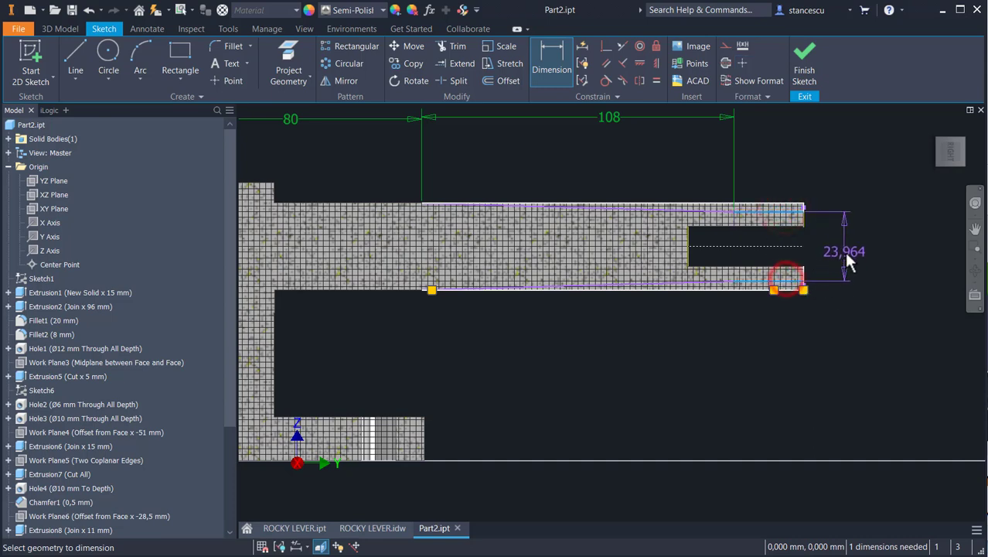
left_click(843, 249)
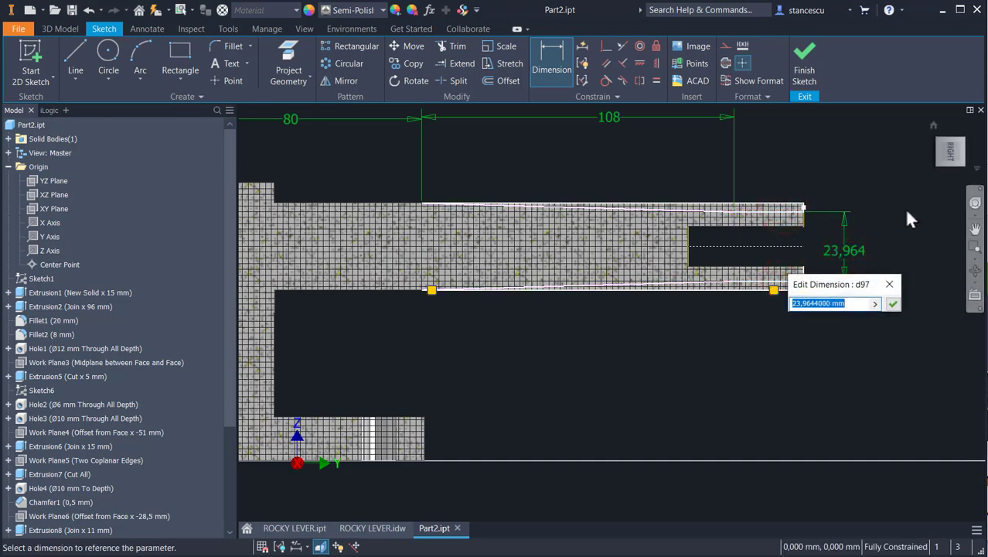
type("27")
key("Return")
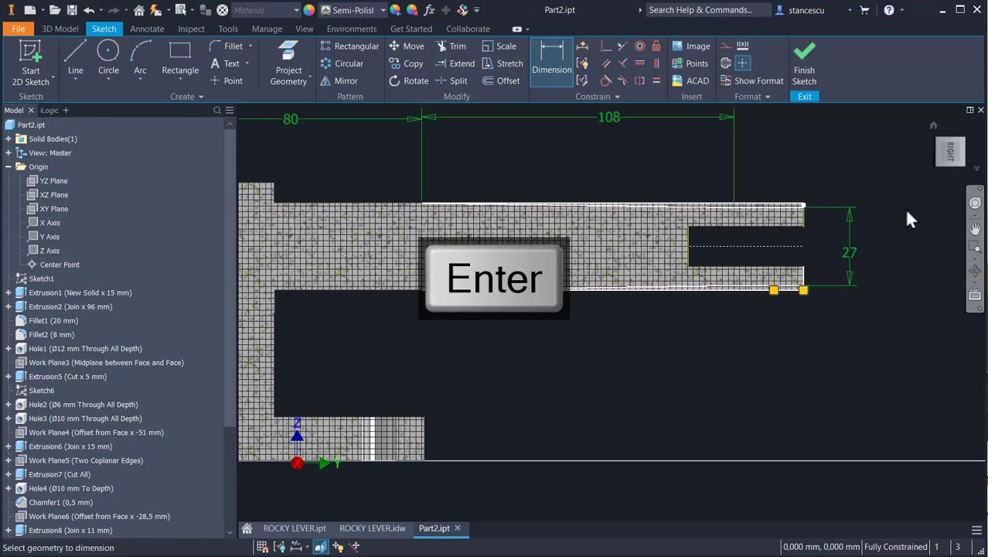
left_click(806, 61)
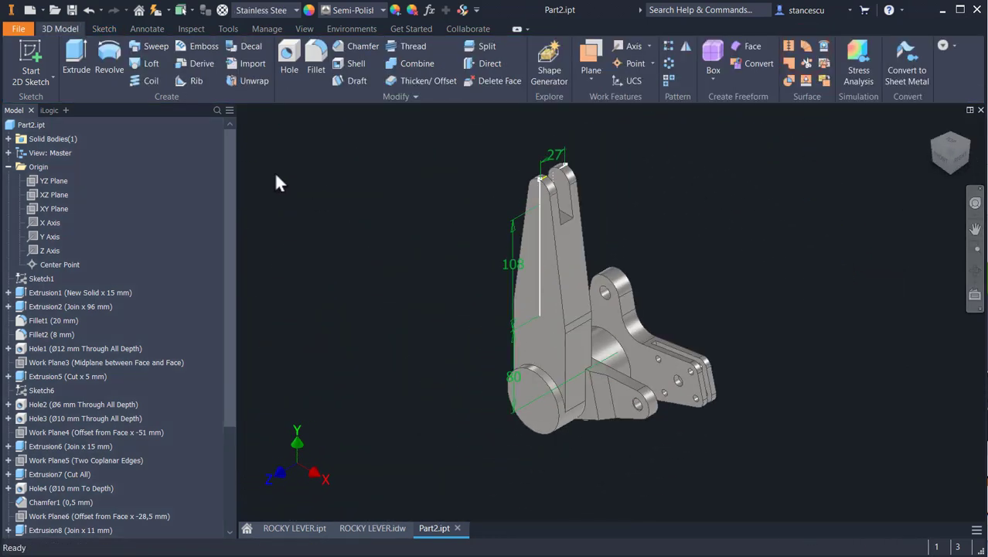
- Extrude both wedge profiles as a symmetric Through All cut to taper the upright arm's side faces
left_click(82, 54)
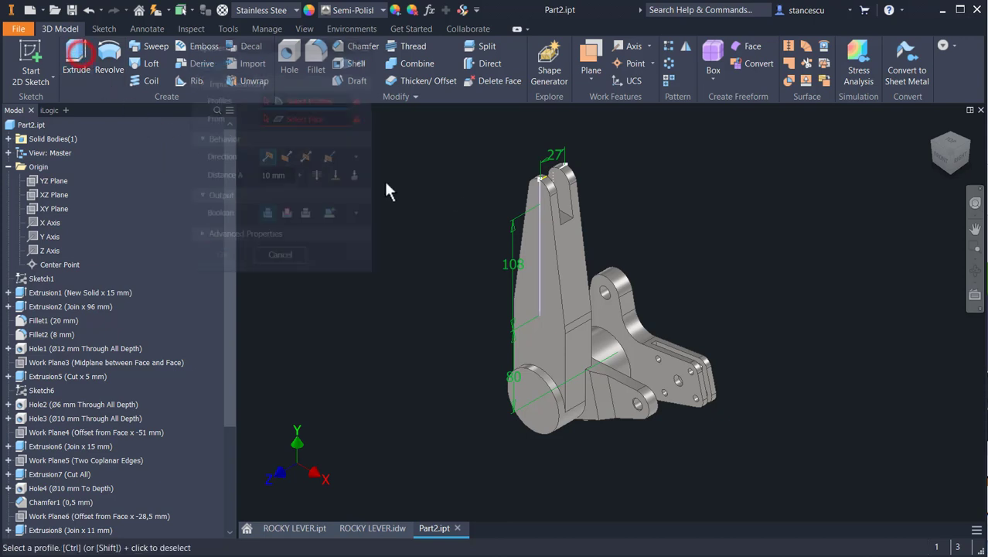
scroll(533, 197, "down", 3)
scroll(545, 205, "down", 2)
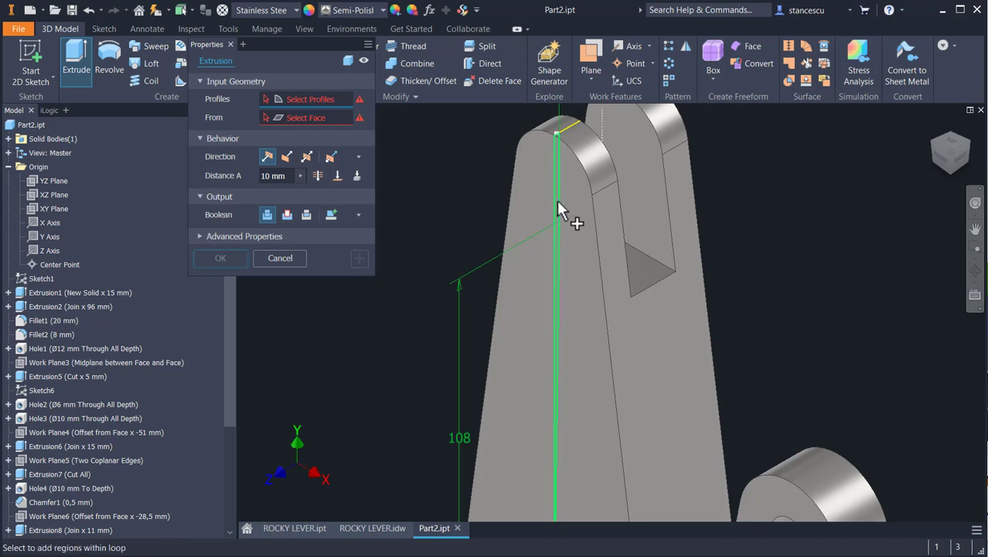
left_click(556, 201)
middle_click_drag(691, 220, 673, 220, "shift")
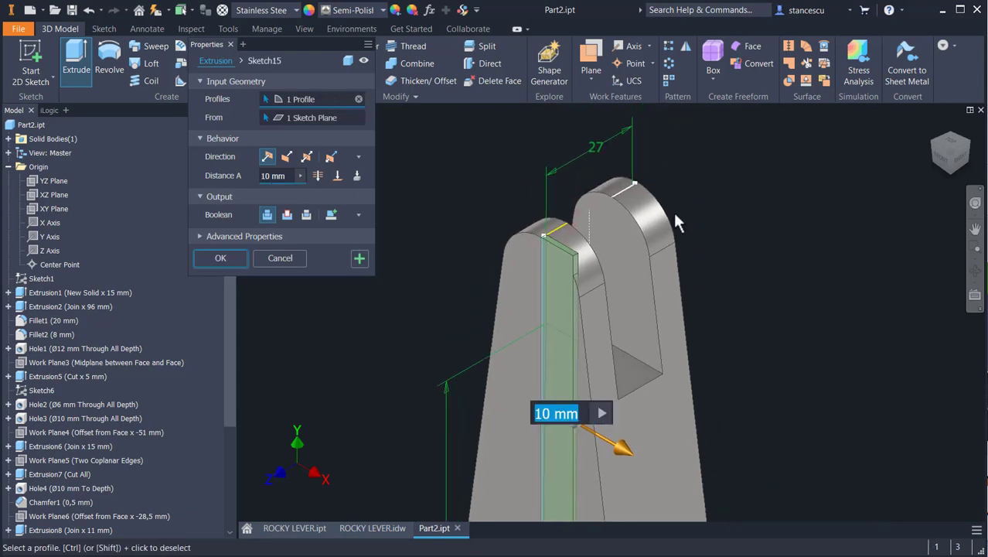
left_click(634, 198)
left_click(318, 176)
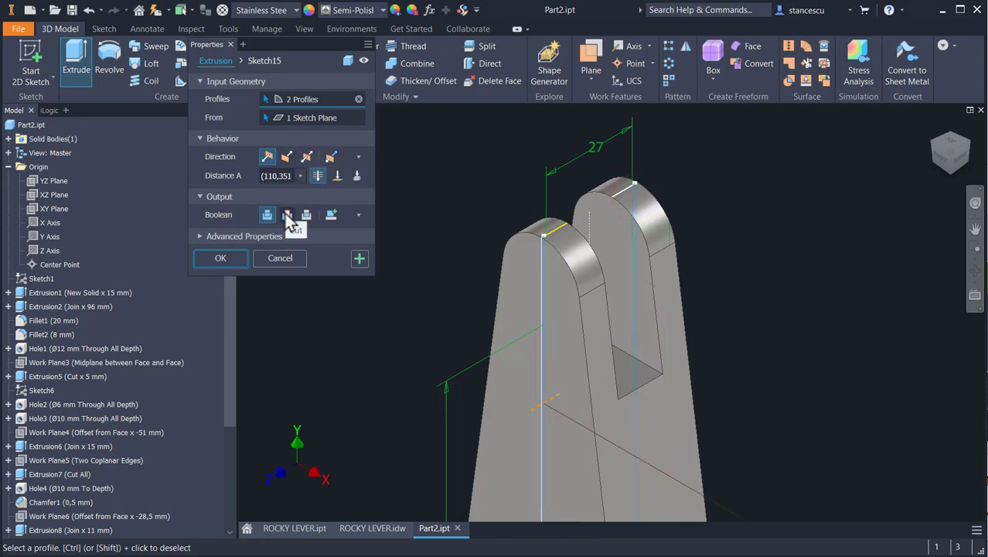
left_click(286, 214)
left_click(287, 156)
left_click(307, 157)
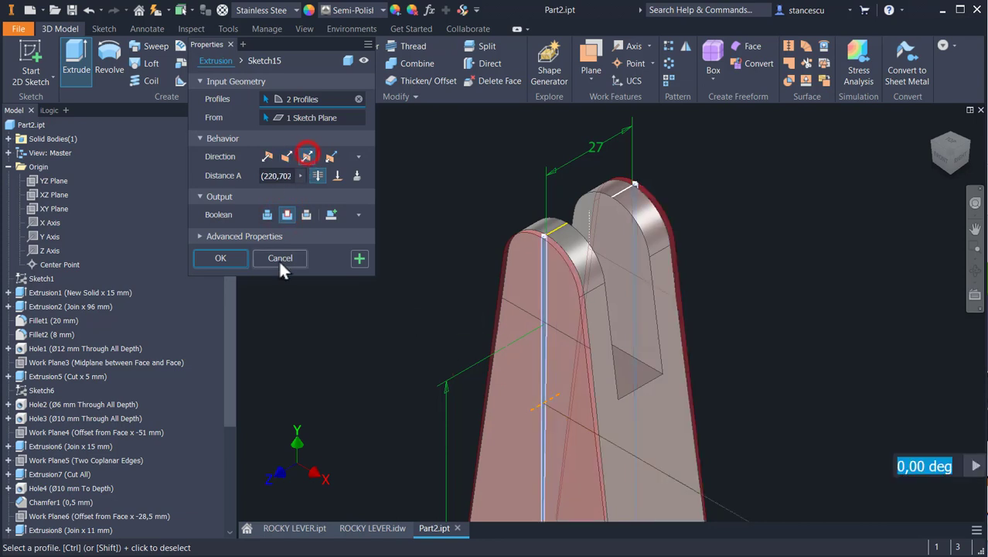
scroll(732, 231, "down", 3)
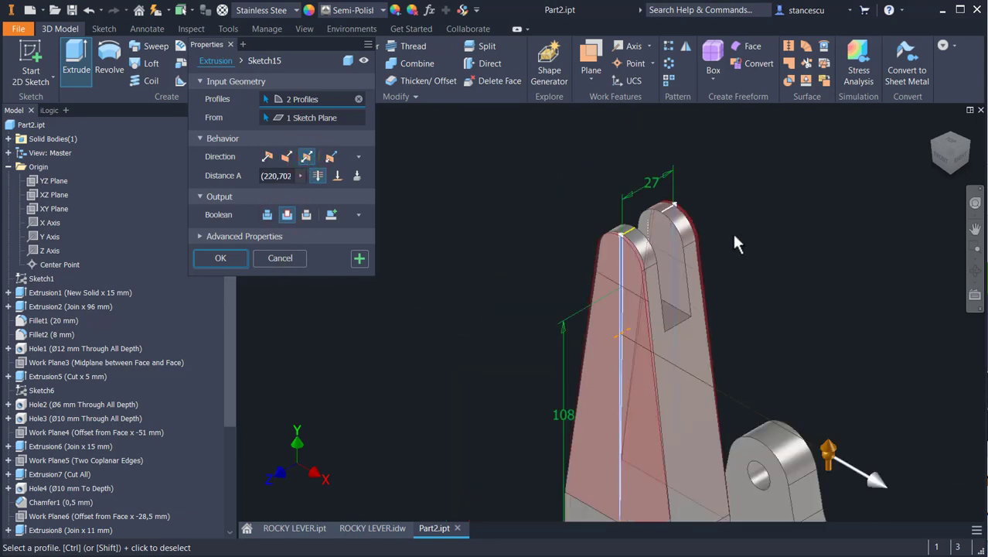
middle_click_drag(779, 272, 739, 186)
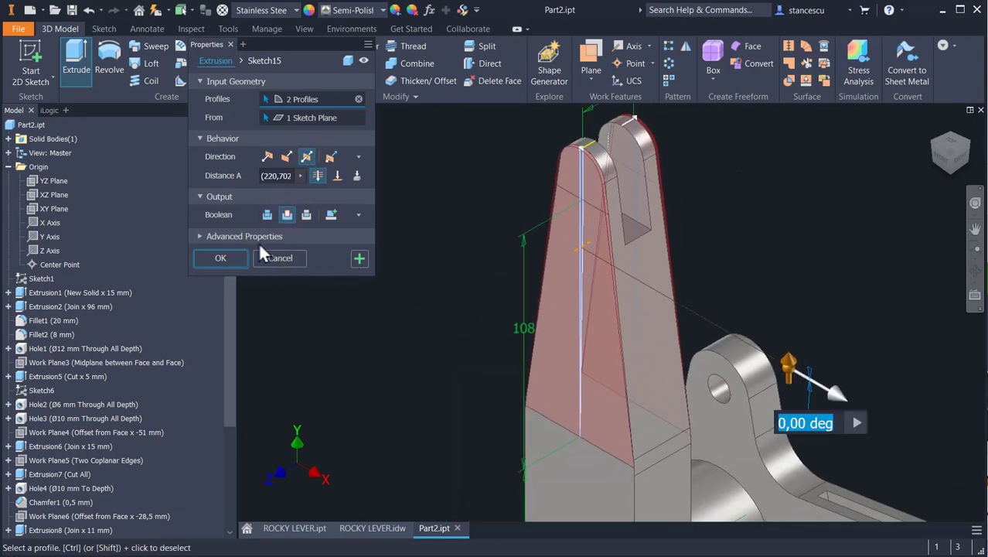
left_click(222, 258)
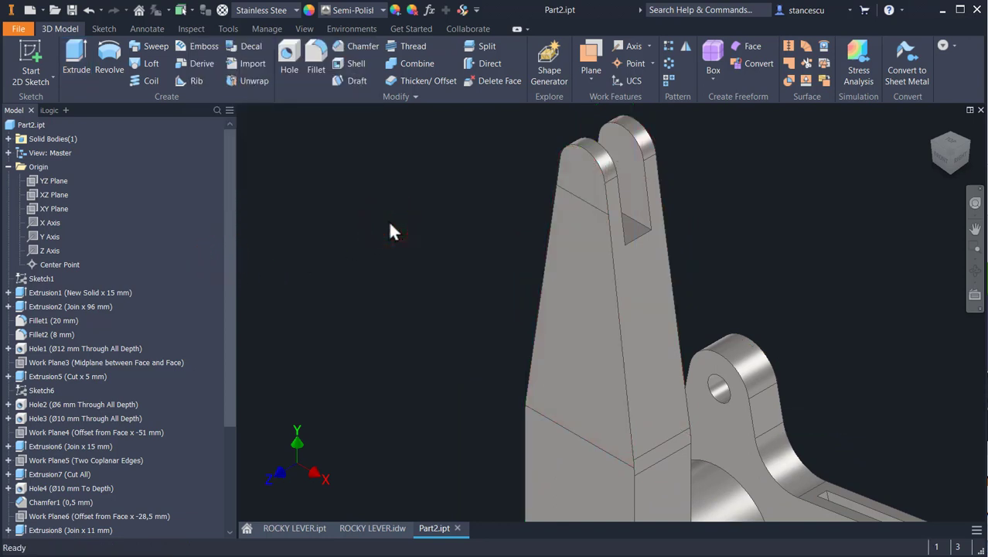
- Switch to the ROCKY LEVER.idw drawing and examine the arm pocket's outline, wall offset, corner radii and hole dimensions
key("F6")
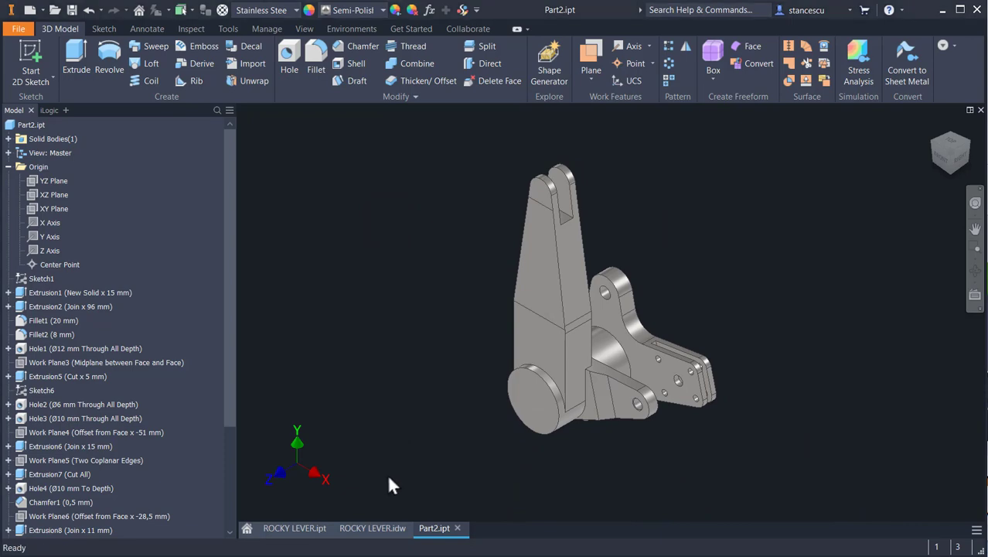
left_click(359, 528)
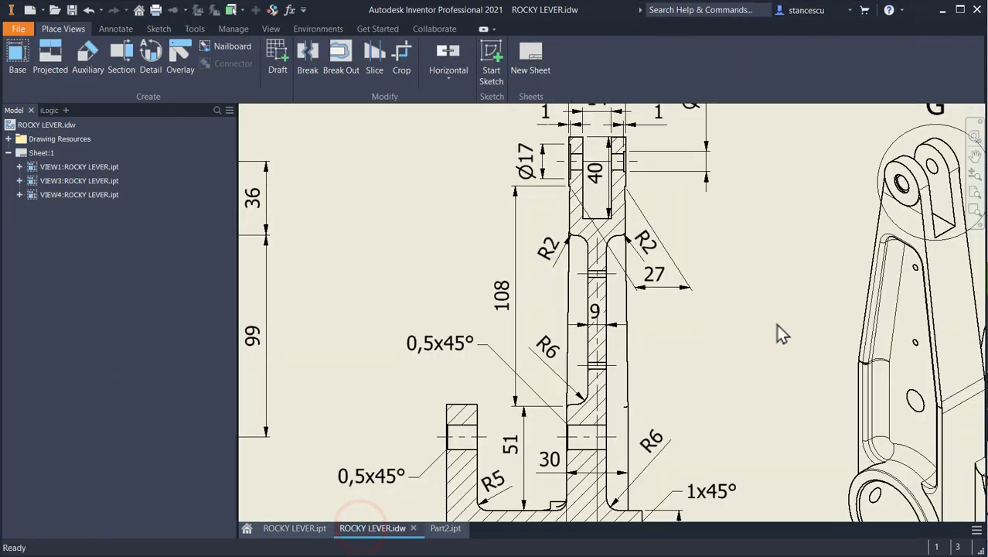
mouse_move(893, 357)
middle_mouse_down()
mouse_move(661, 265)
mouse_move(601, 269)
middle_mouse_up()
scroll(601, 268, "down", 2)
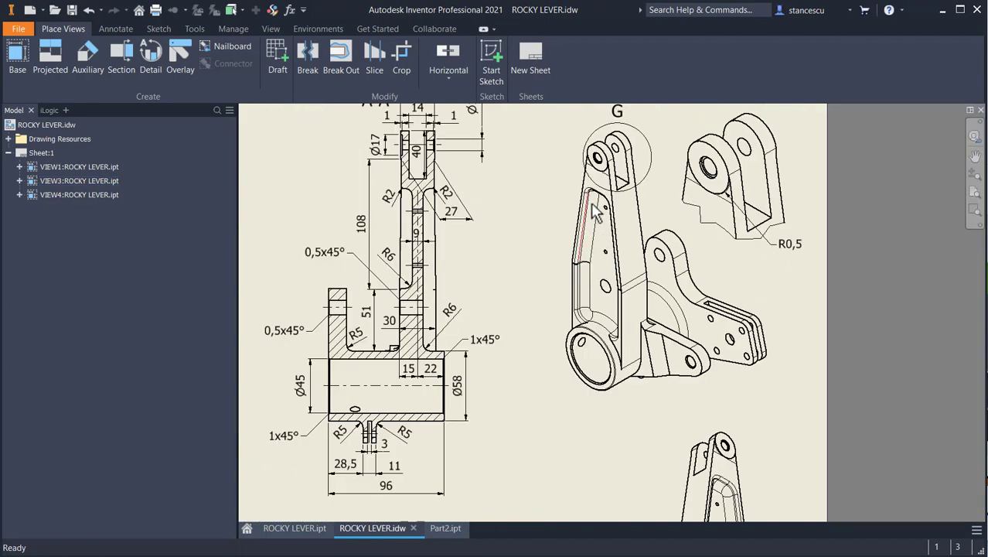
middle_click_drag(559, 265, 827, 294)
middle_click_drag(554, 298, 739, 313)
mouse_move(372, 348)
middle_mouse_down()
mouse_move(636, 334)
mouse_move(705, 344)
mouse_move(742, 299)
middle_mouse_up()
scroll(563, 282, "up", 2)
middle_click_drag(646, 300, 657, 383)
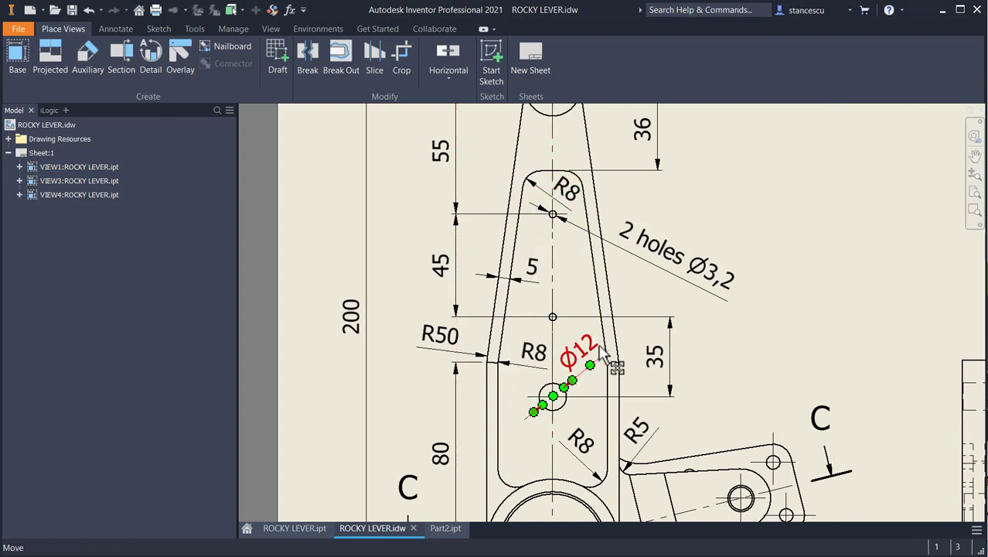
left_click(525, 278)
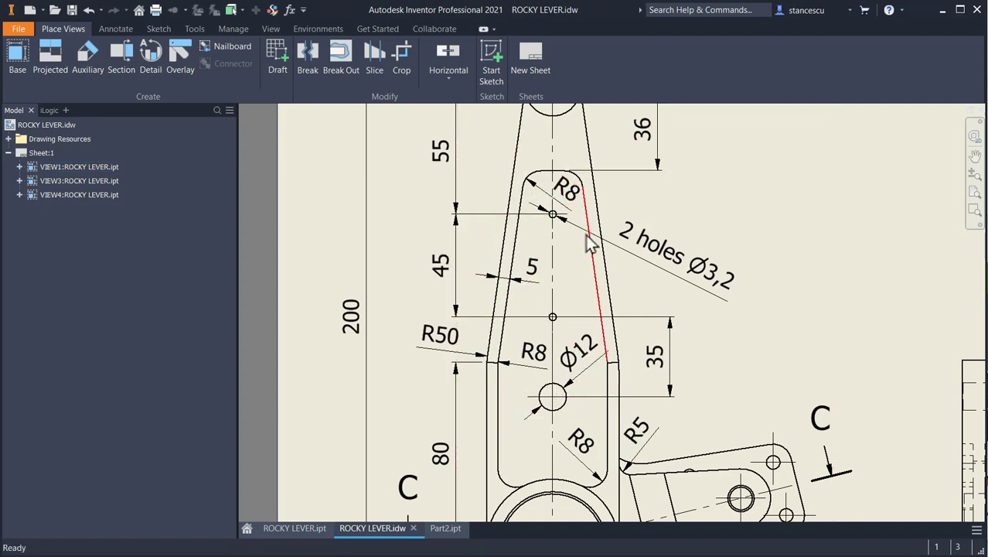
- Return to Part2.ipt and start a sketch on the arm's lower front face, with the model sliced at the sketch plane
left_click(451, 530)
left_click(532, 346)
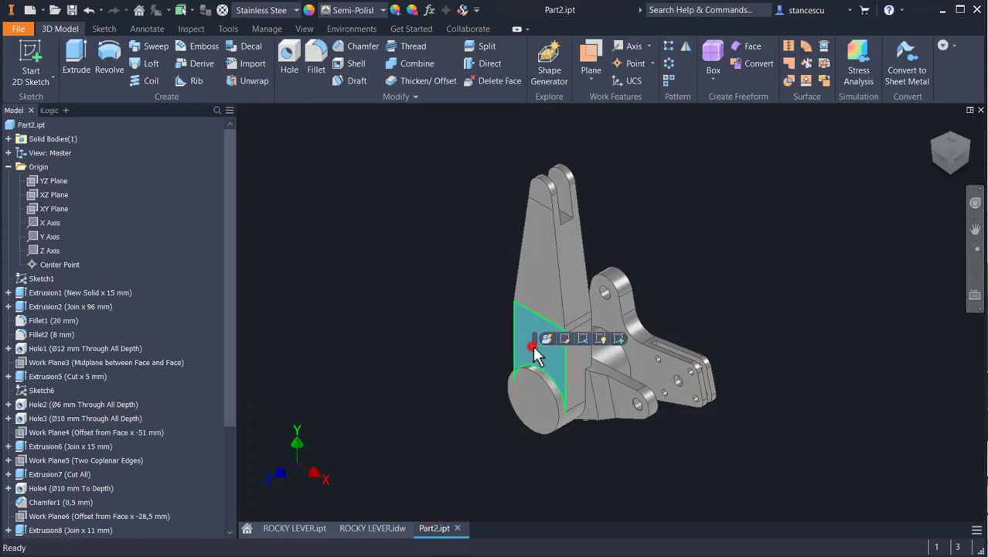
left_click(618, 339)
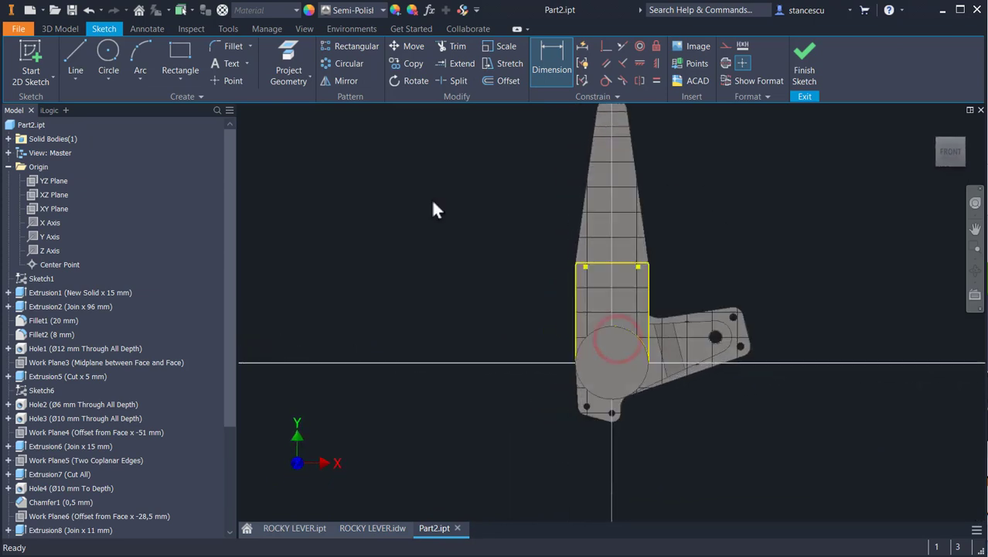
middle_click_drag(470, 223, 470, 248)
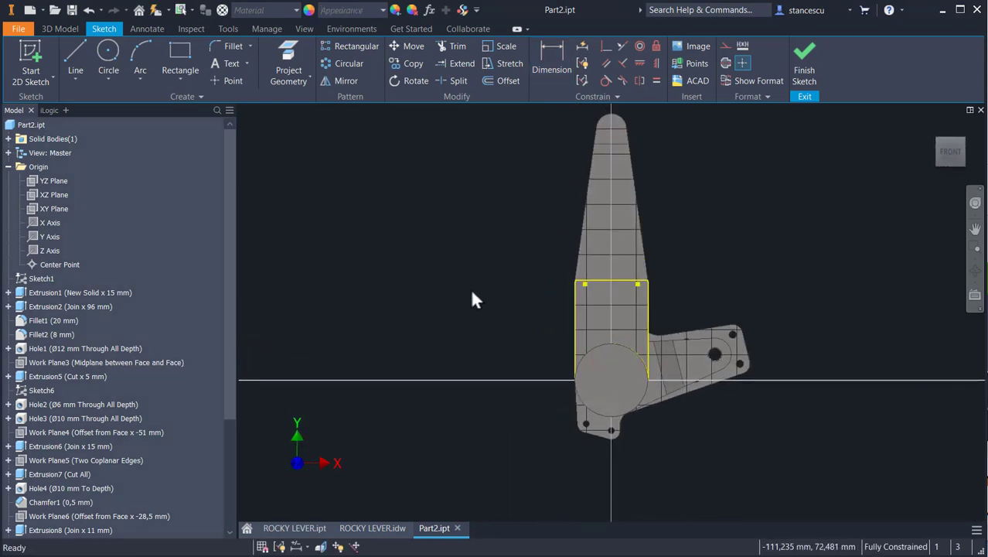
key("F7")
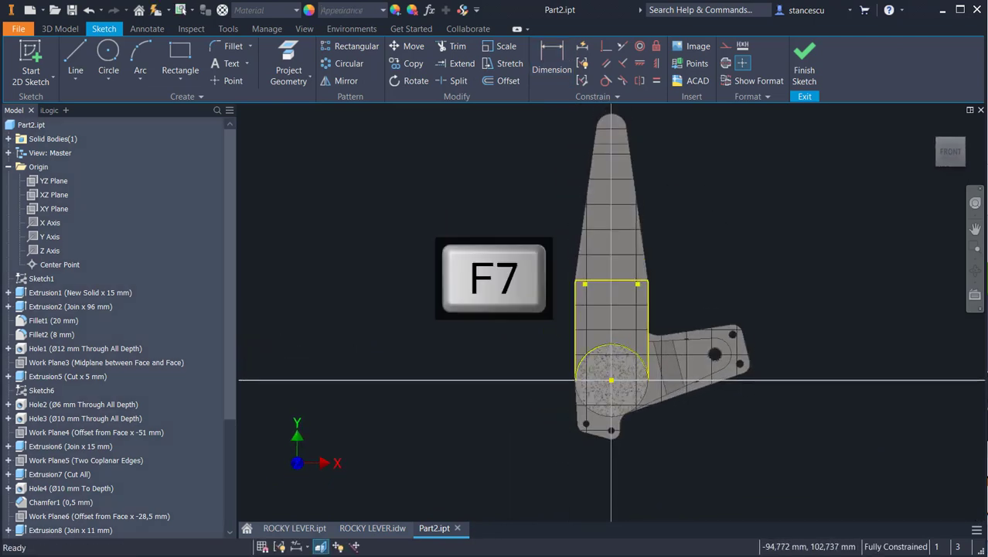
- Convert the projected edges of the arm's lower front face to construction geometry
mouse_move(502, 219)
left_mouse_down()
mouse_move(682, 450)
mouse_move(700, 457)
left_mouse_up()
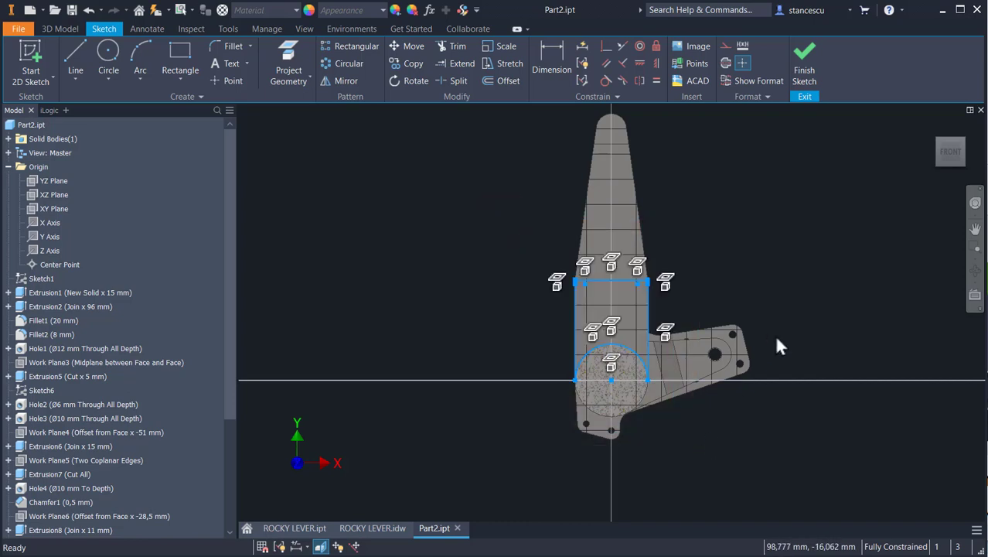
left_click(726, 48)
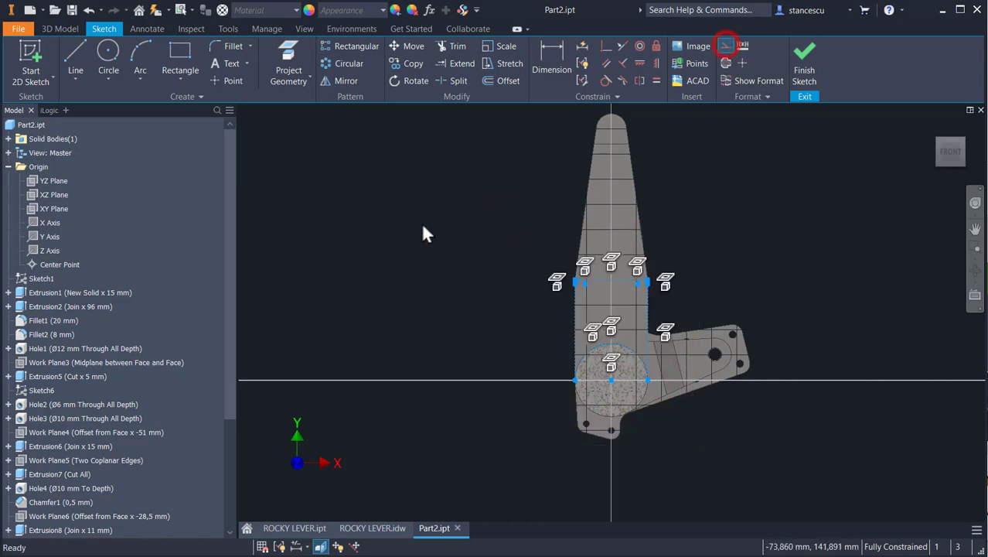
left_click(419, 198)
left_click(519, 238)
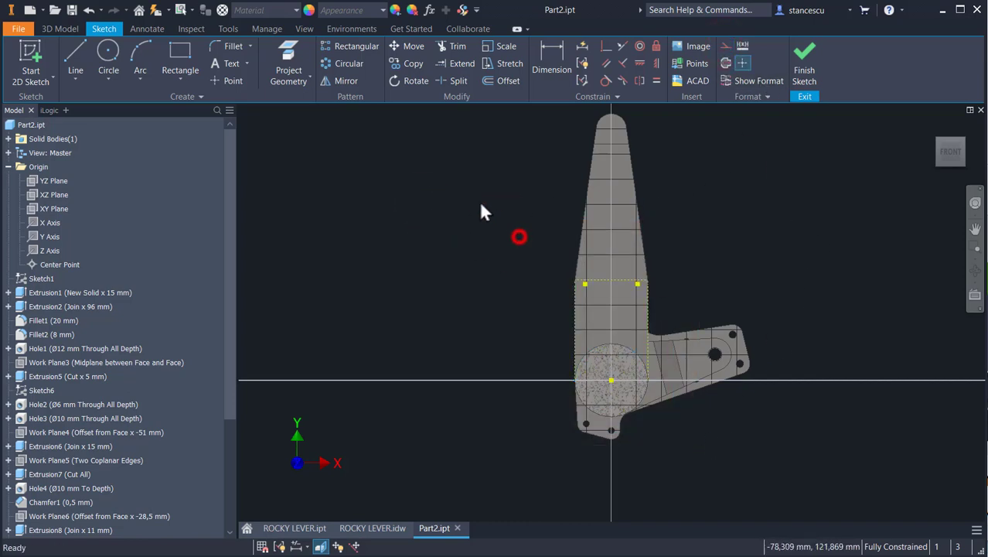
- Draw the pocket outline's left side as a sloped line inside the taper, continued by a line down to the round boss edge
left_click(77, 45)
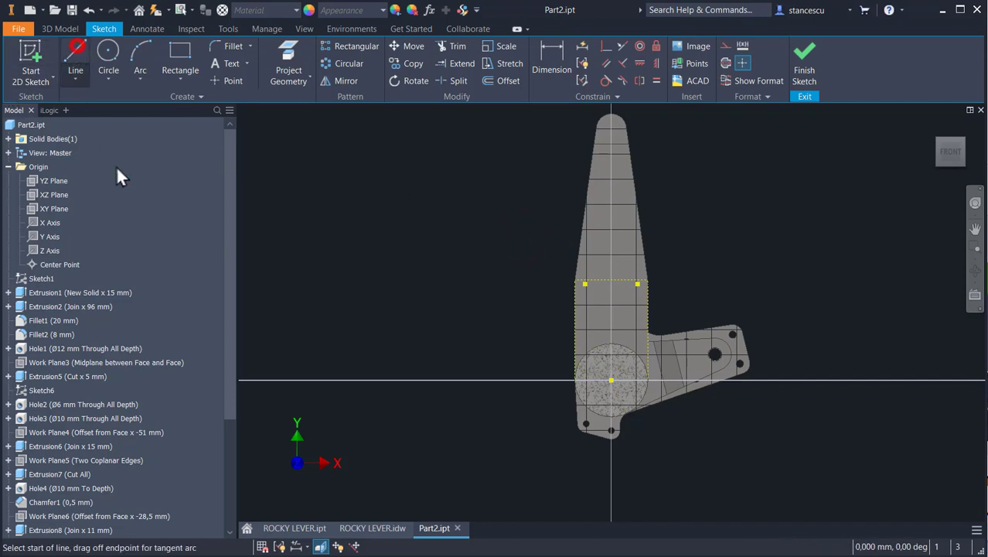
scroll(600, 167, "up", 3)
left_click(599, 166)
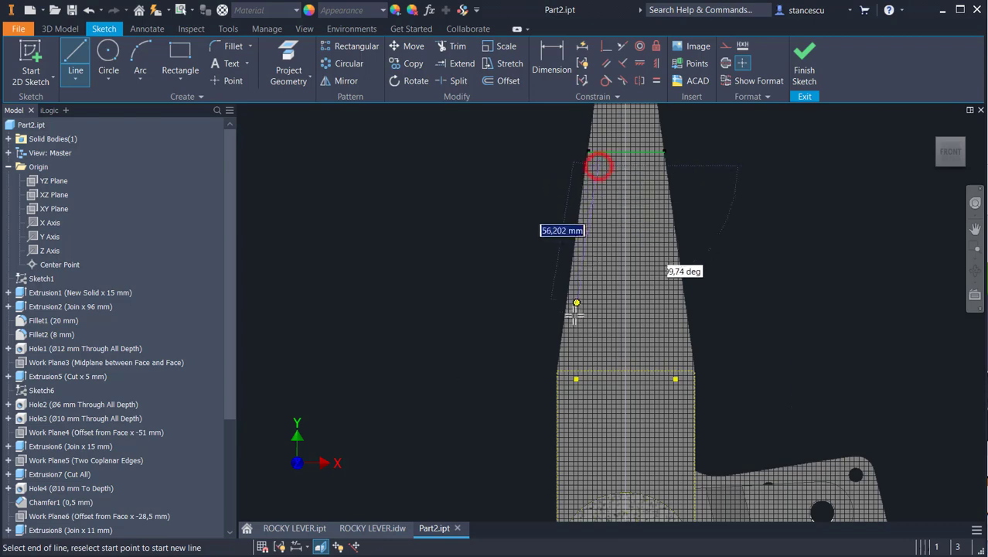
left_click(565, 380)
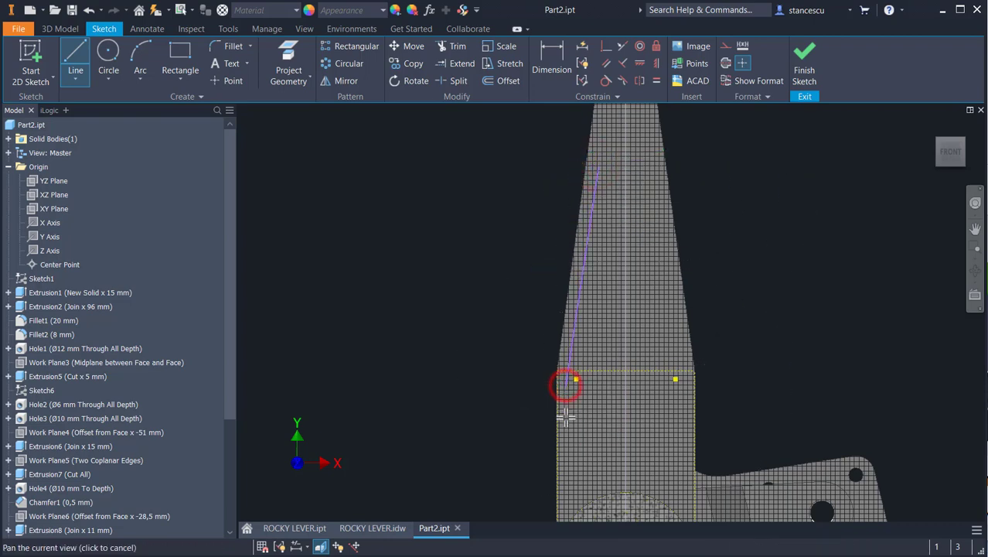
middle_click_drag(565, 418, 571, 316)
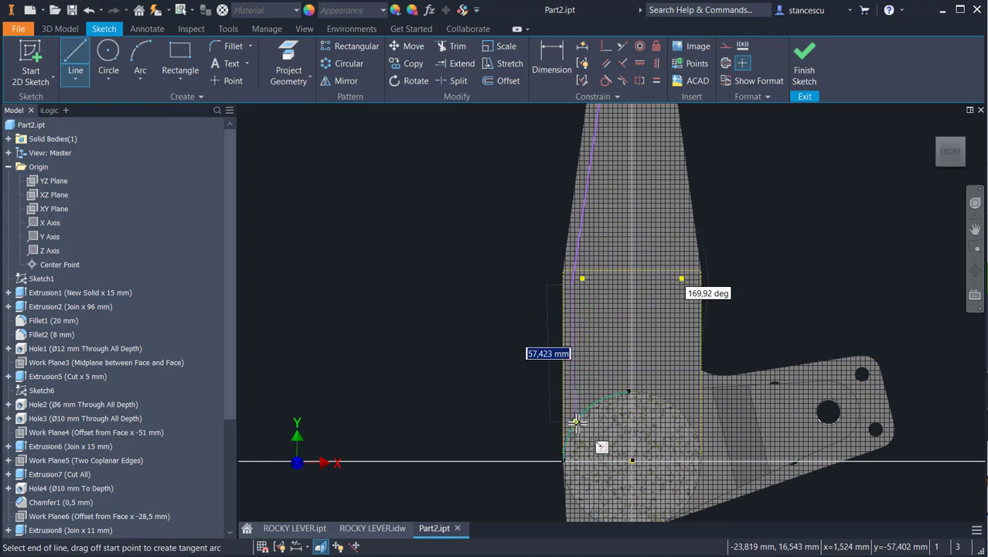
left_click(583, 412)
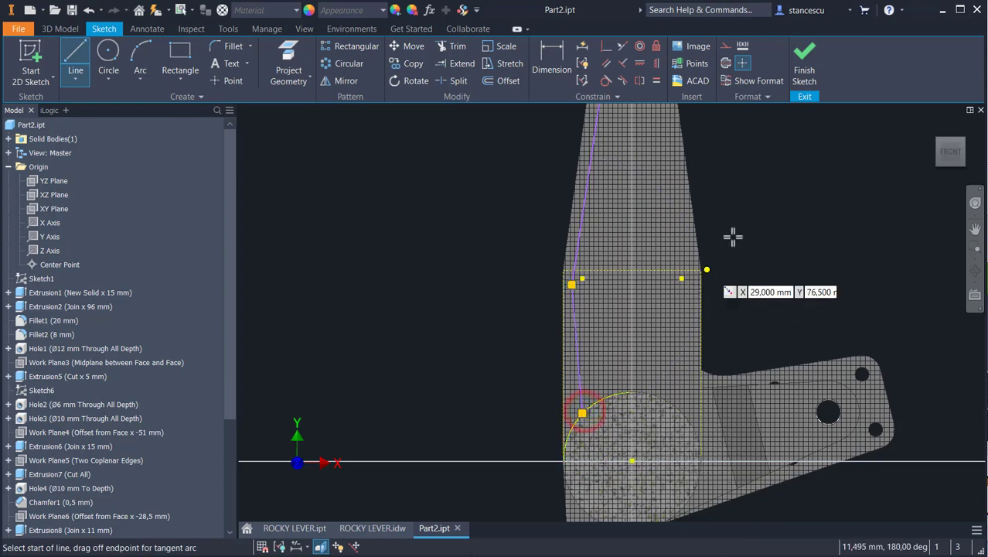
- Continue the outline from the upper left endpoint with a horizontal top line, a sloped right line and a lower line to the boss
middle_click_drag(732, 236, 728, 406)
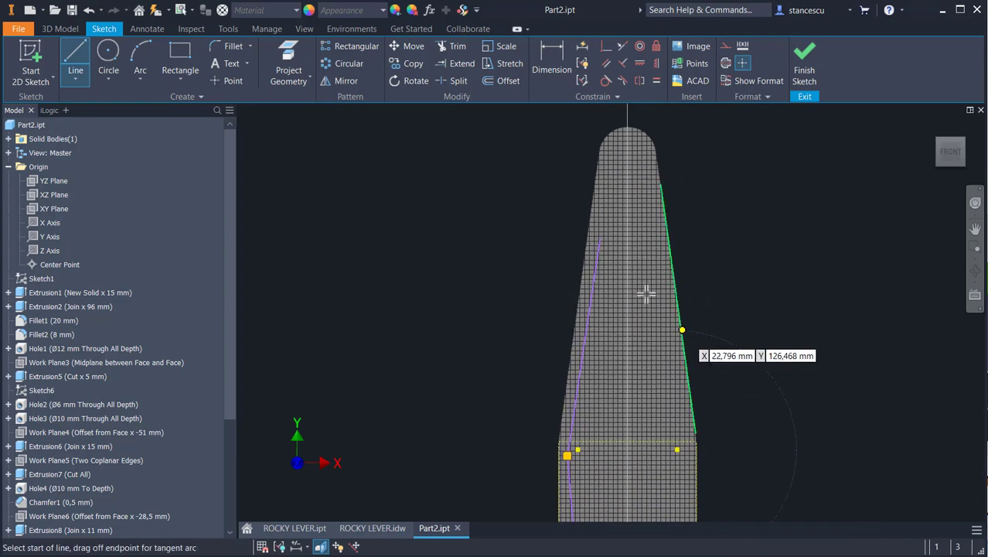
left_click(600, 235)
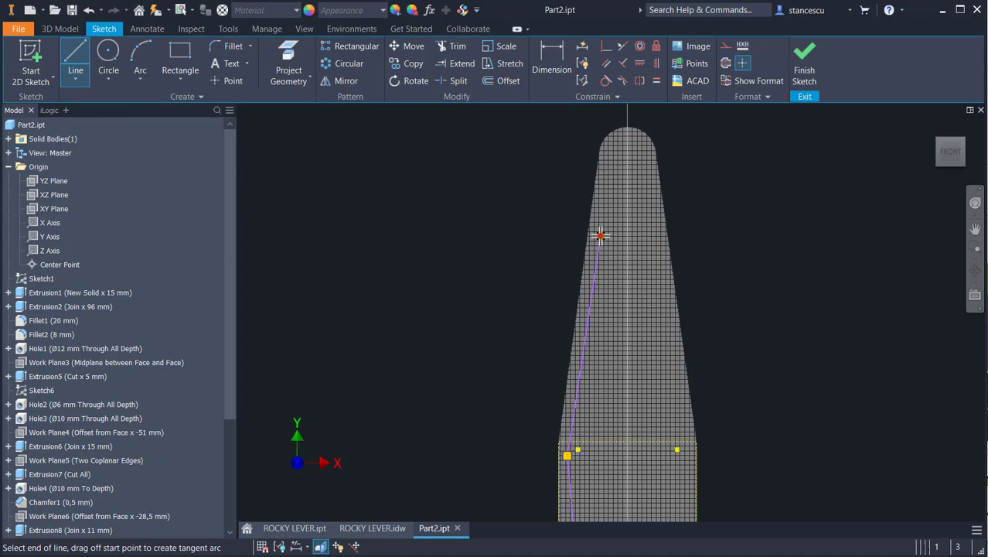
left_click(642, 236)
middle_click_drag(688, 463, 686, 378)
left_click(674, 354)
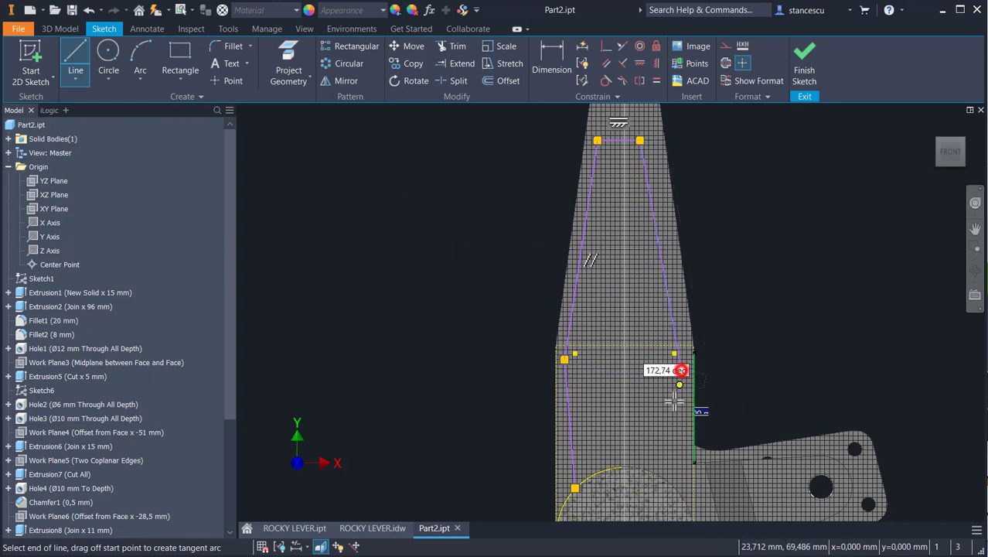
left_click(675, 488)
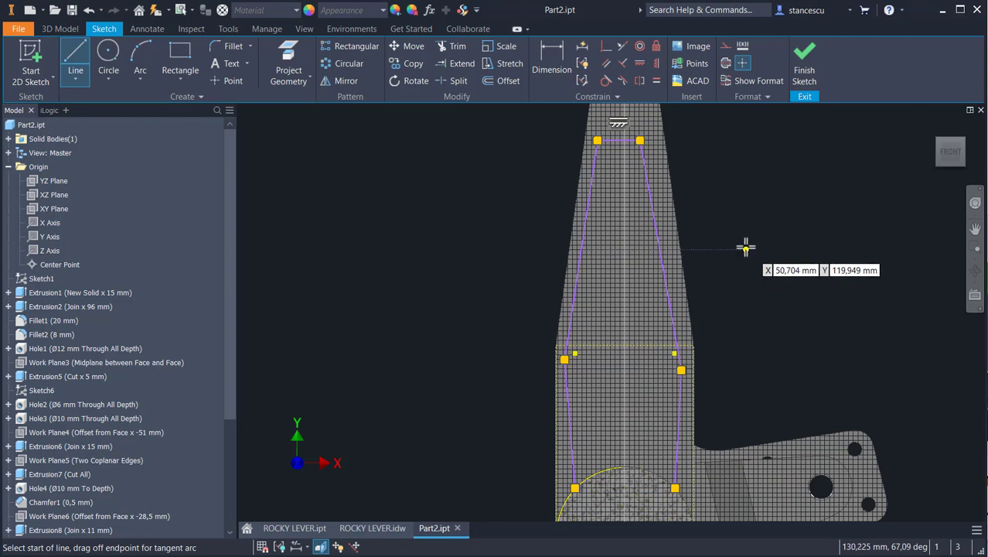
key("Escape")
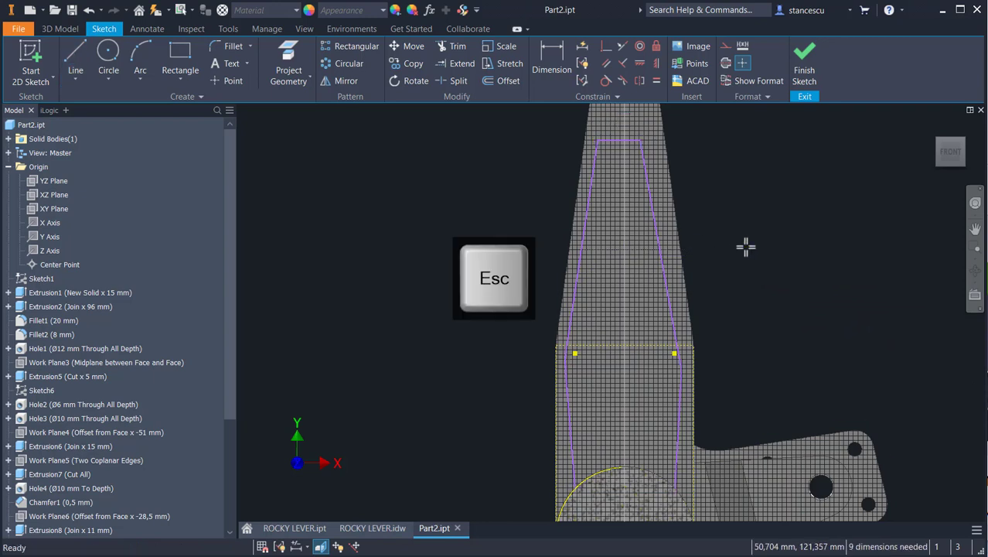
- Constrain the left and right sloped outline lines parallel to the arm's adjacent tapered edges
left_click(614, 142)
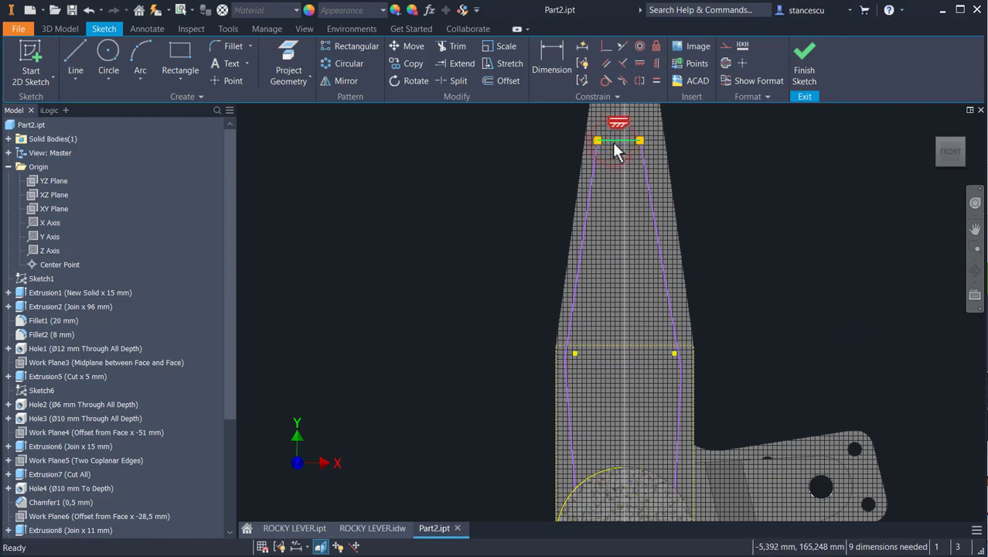
key("Escape")
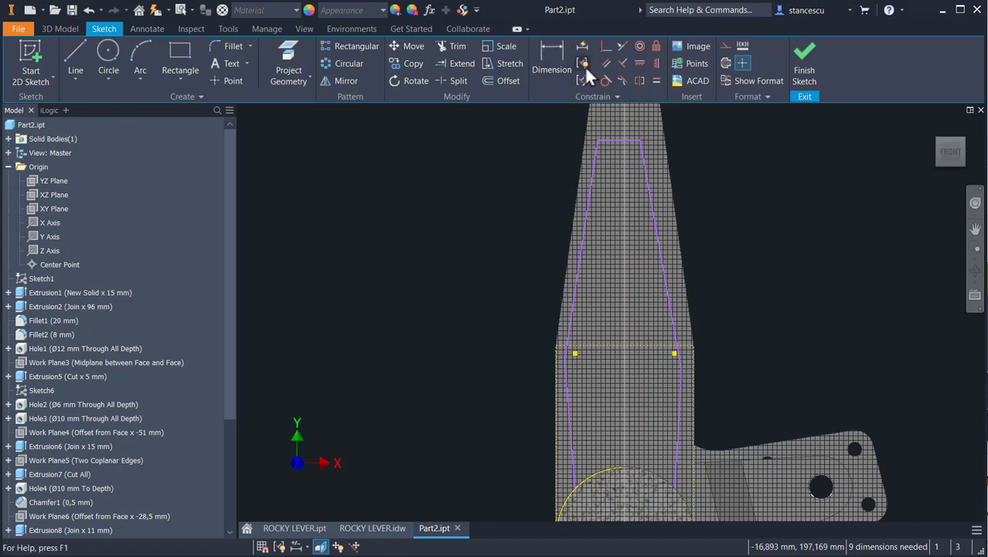
left_click(607, 63)
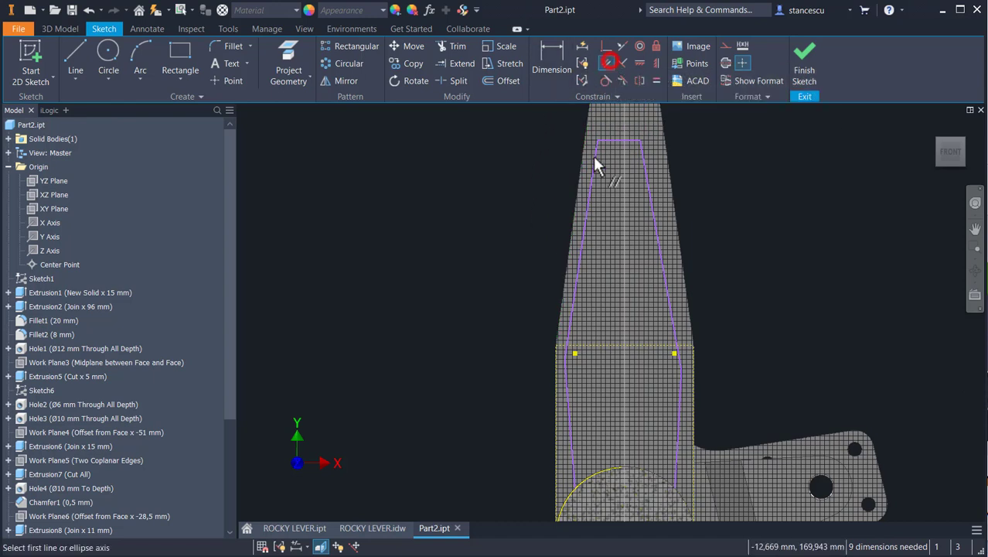
left_click(591, 180)
left_click(584, 182)
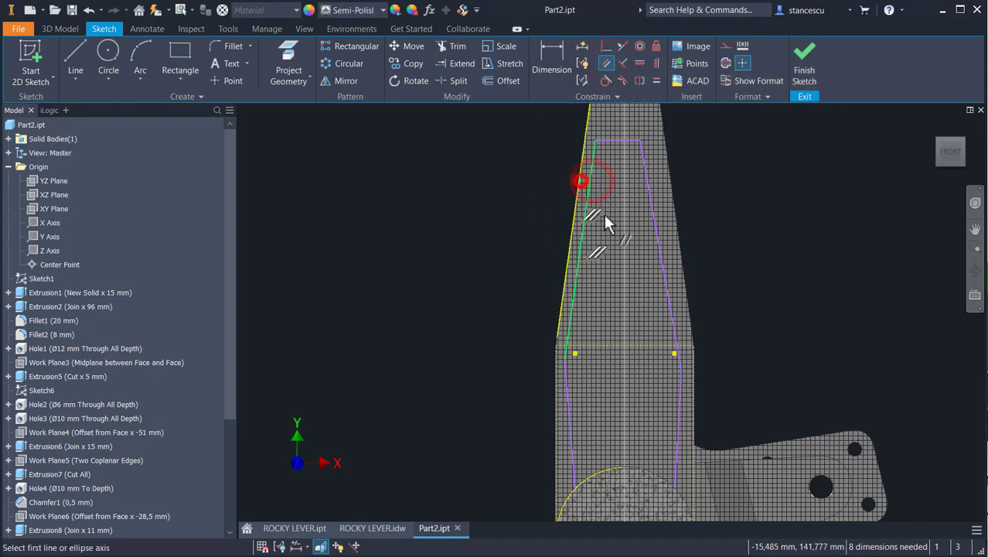
left_click(657, 222)
left_click(676, 217)
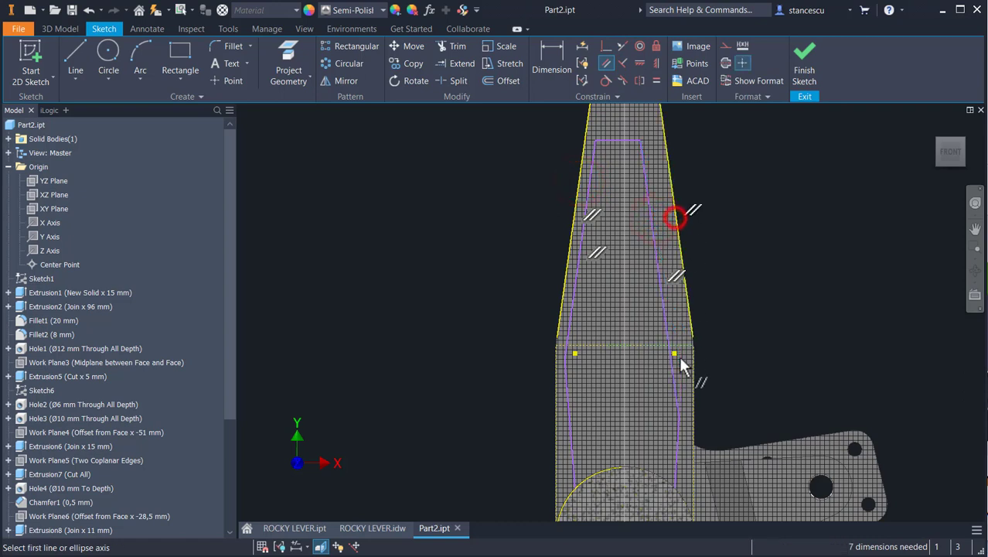
- Constrain the two lower side lines of the pocket outline to be vertical
left_click(655, 63)
left_click(673, 443)
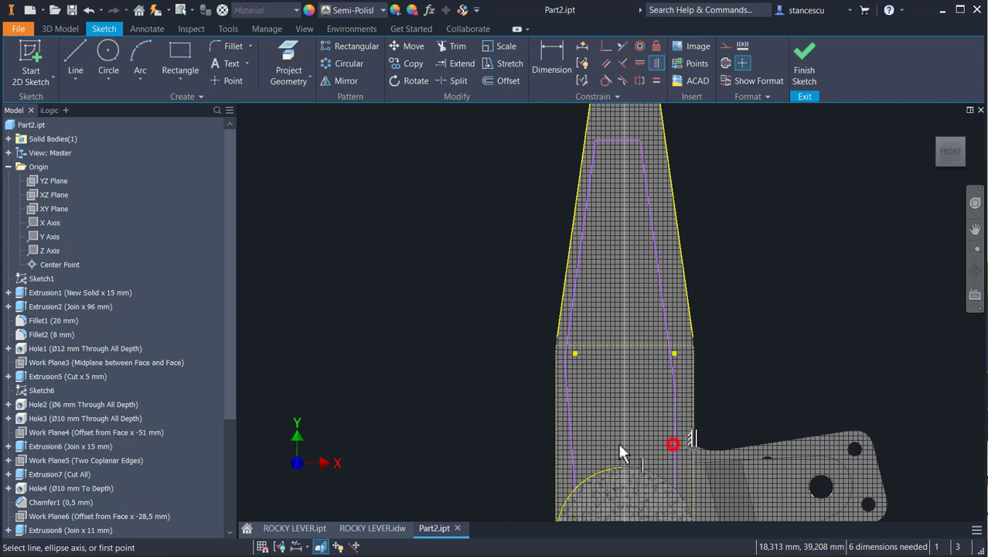
left_click(576, 449)
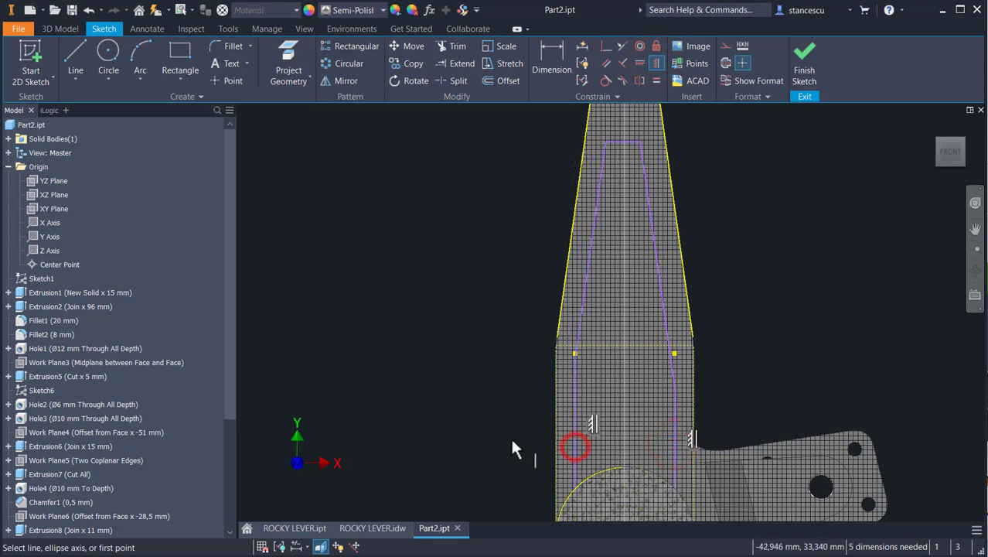
- Set the left sloped line 5 mm from the arm's tapered edge and link the right sloped line's offset to that dimension
left_click(552, 68)
left_click(589, 247)
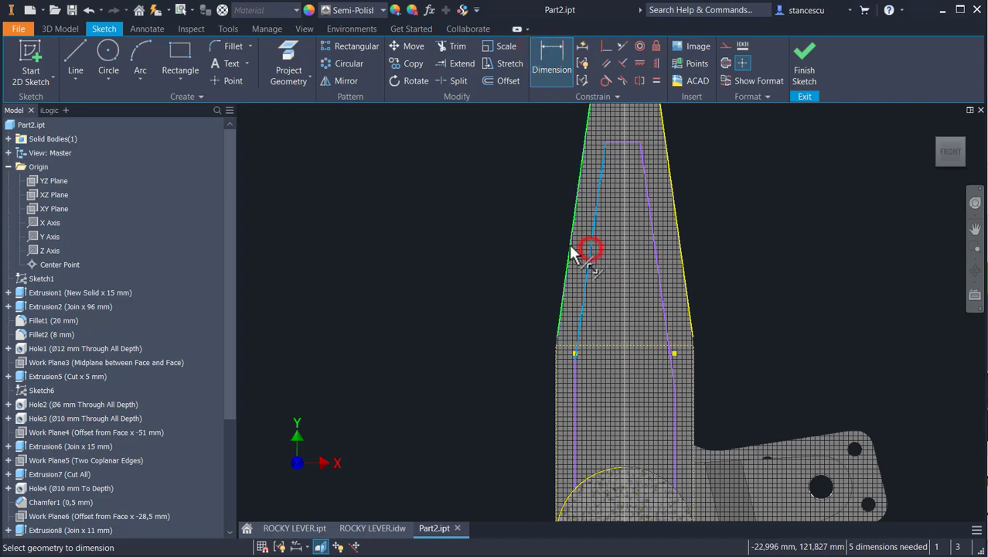
left_click(539, 244)
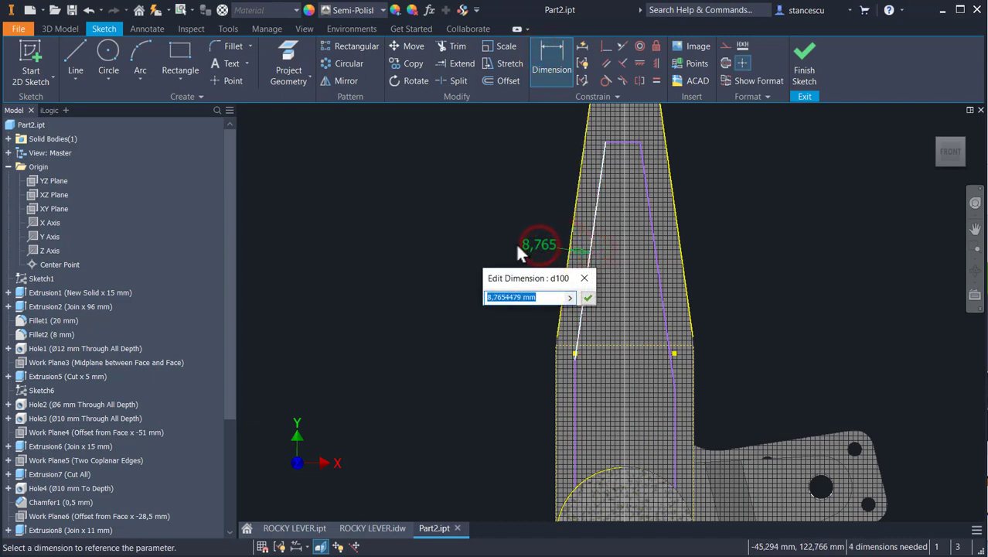
type("5")
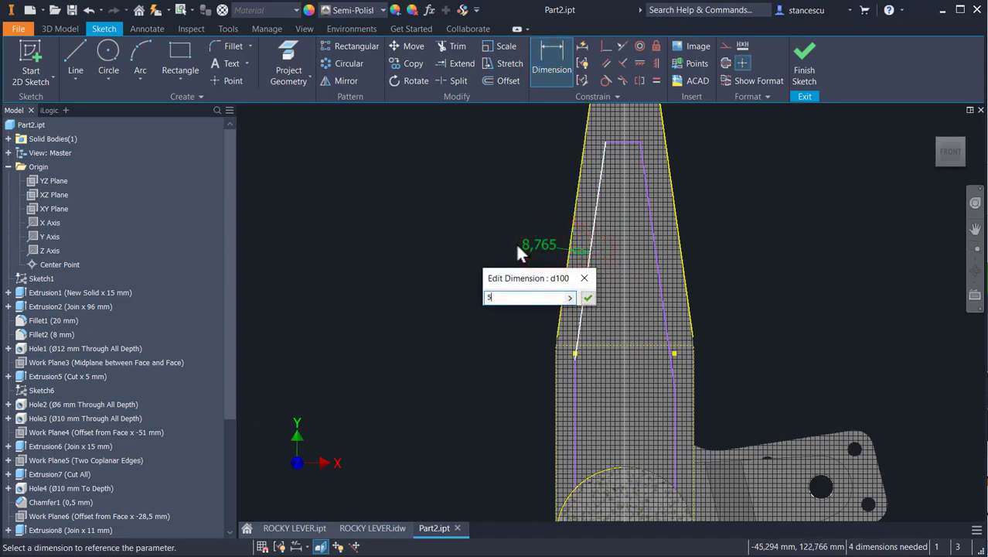
left_click(584, 297)
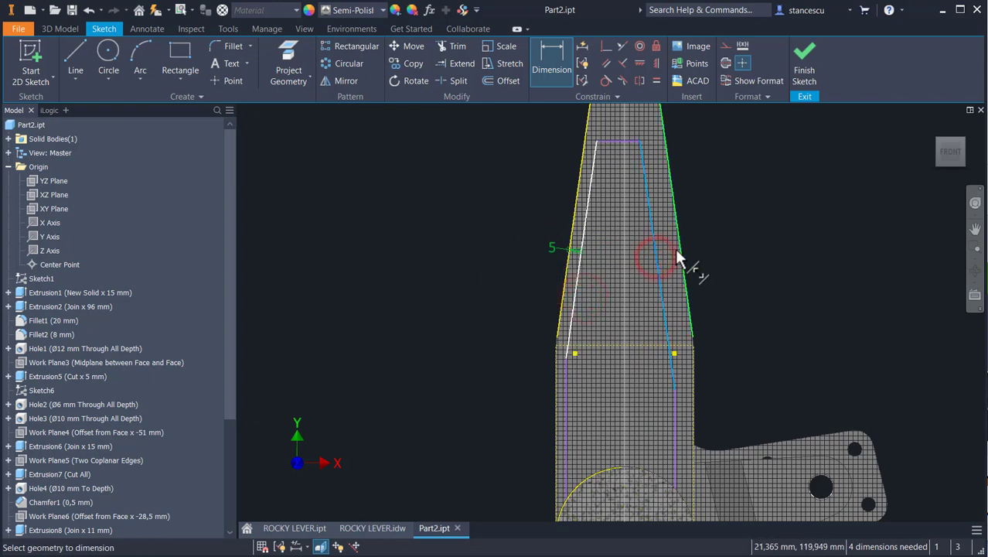
left_click(713, 229)
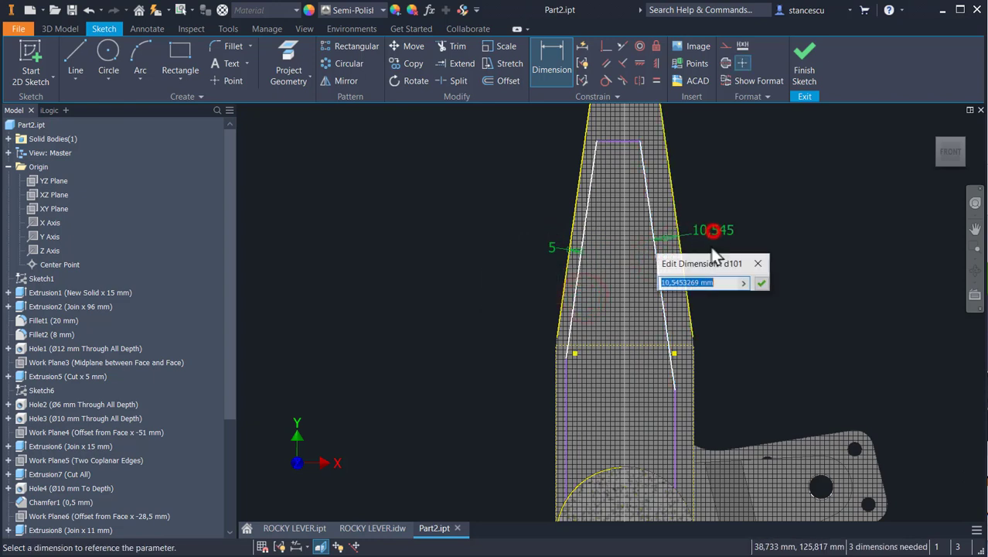
left_click(555, 249)
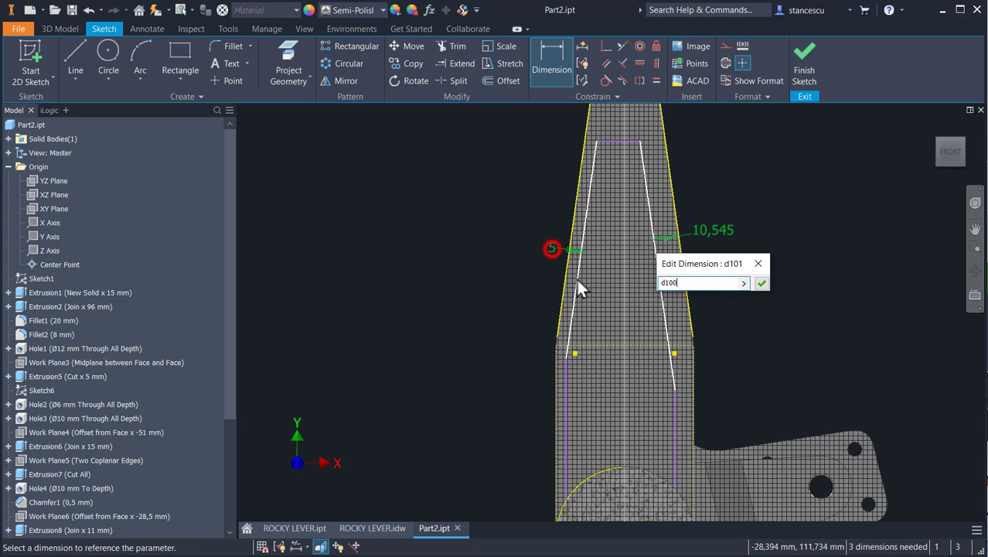
left_click(762, 284)
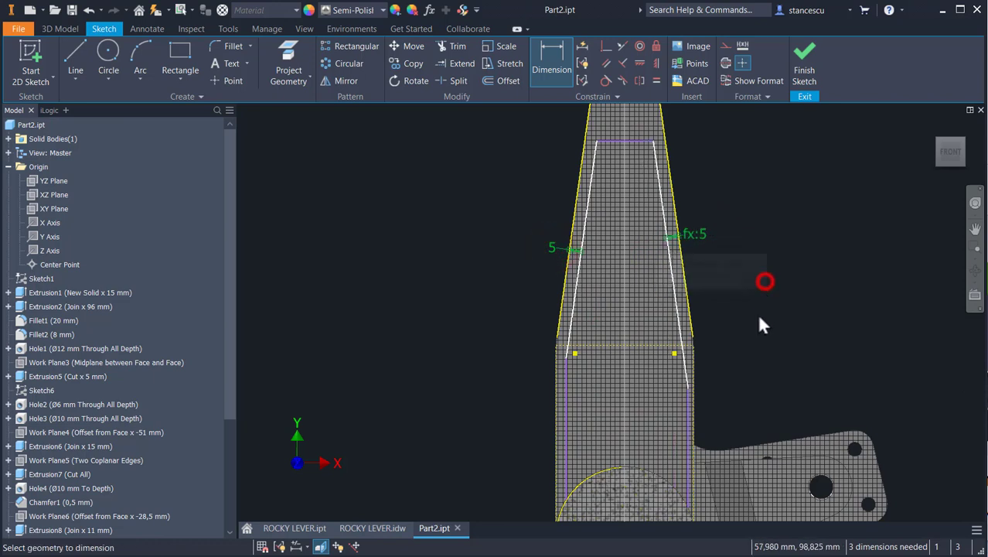
- Dimension both vertical lines' offsets from the arm's straight side edges, linking each to the left sloped line's 5 mm dimension
left_click(684, 421)
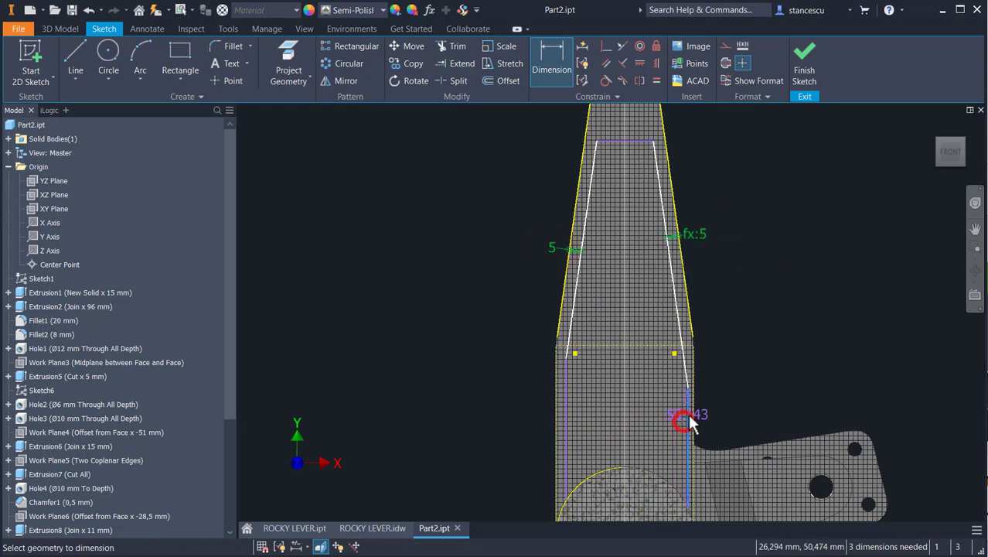
left_click(741, 410)
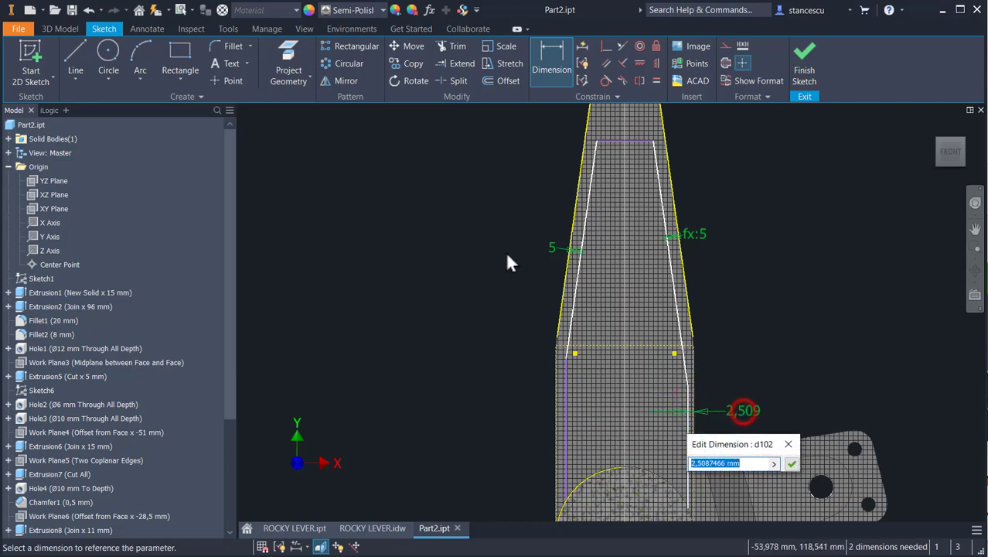
left_click(554, 247)
left_click(792, 462)
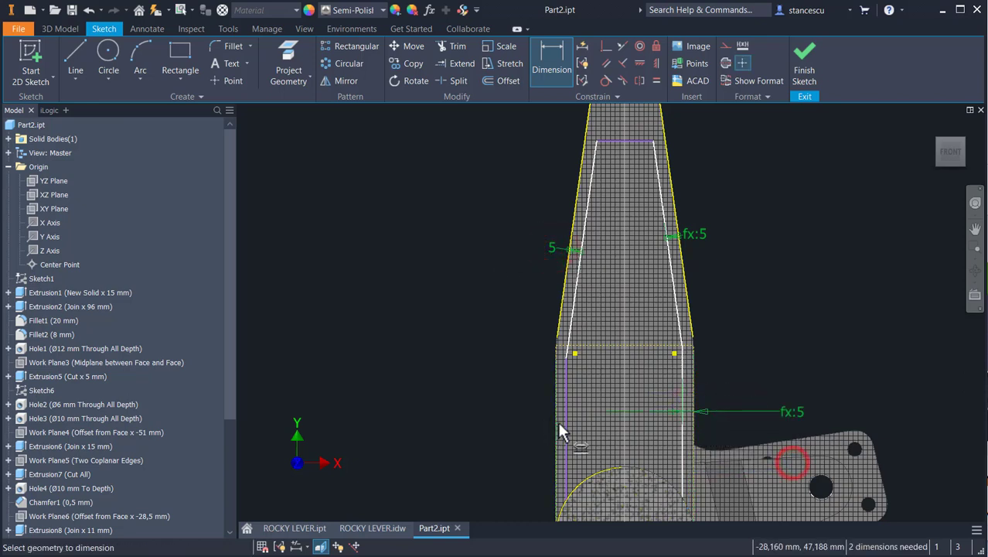
left_click(554, 423)
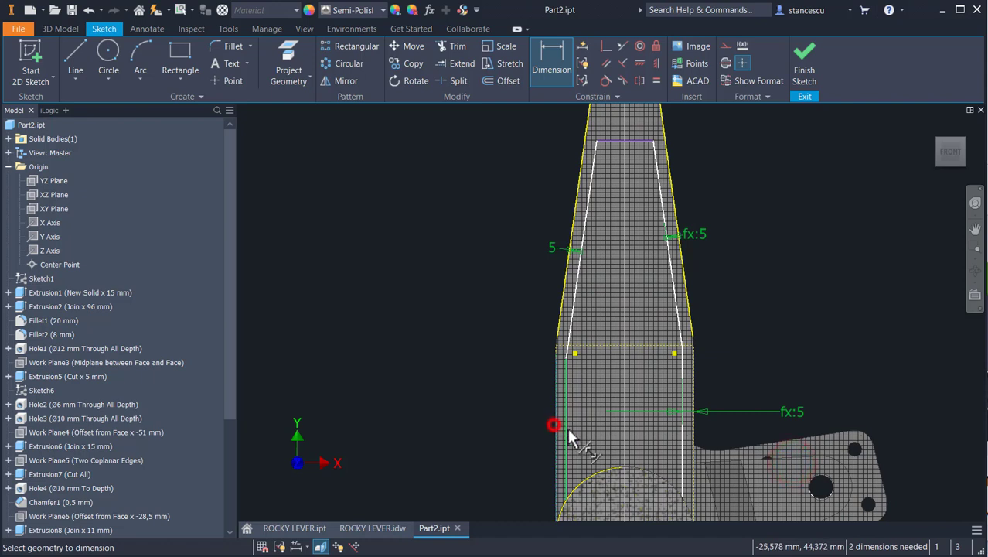
left_click(499, 416)
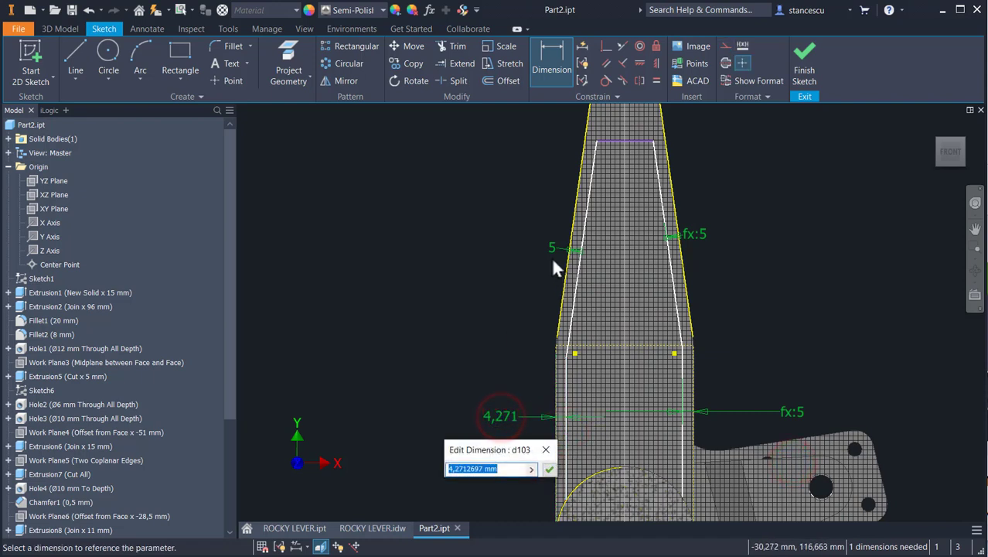
left_click(552, 248)
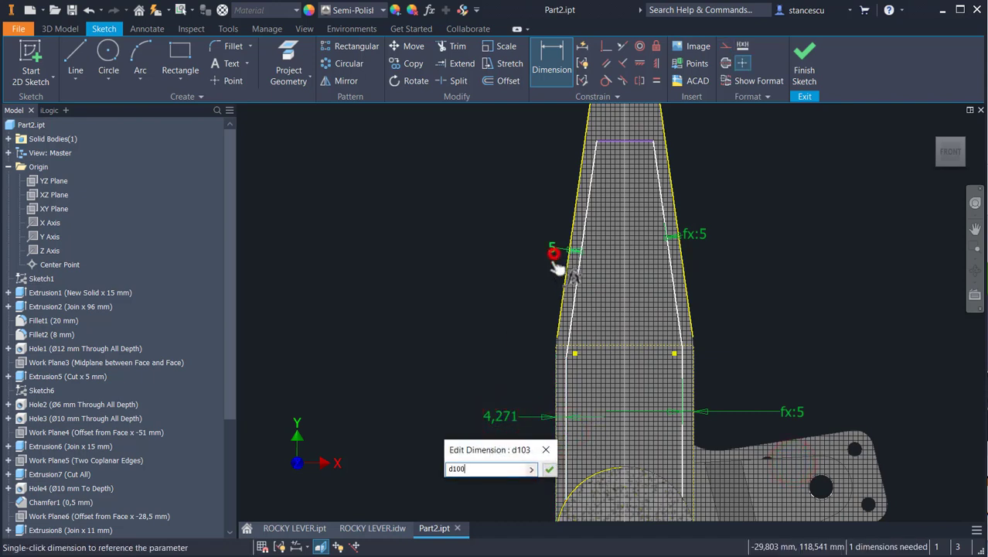
left_click(549, 470)
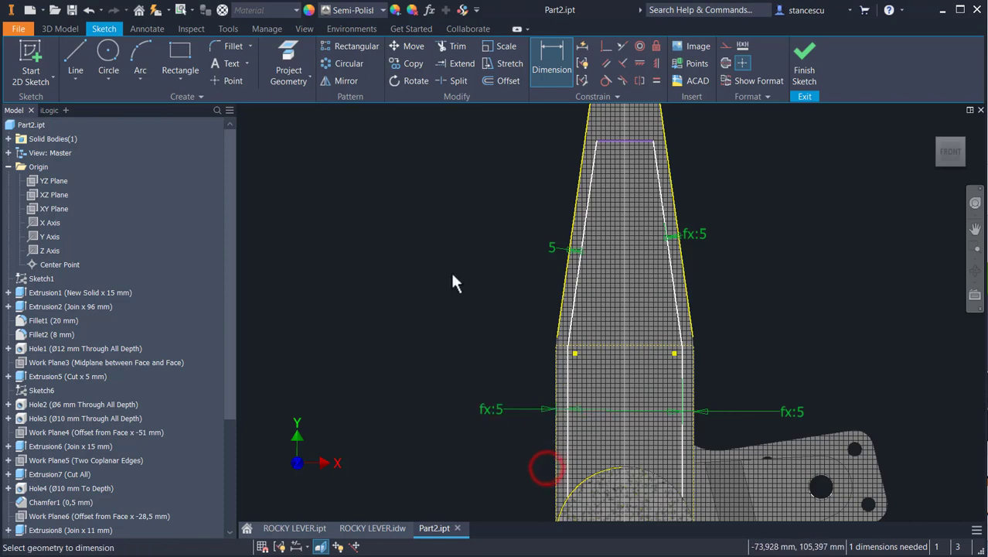
- Draw a center-point arc along the round boss's upper edge, centred on the boss's centre and spanning between the two vertical outline lines
middle_click_drag(447, 320, 446, 398)
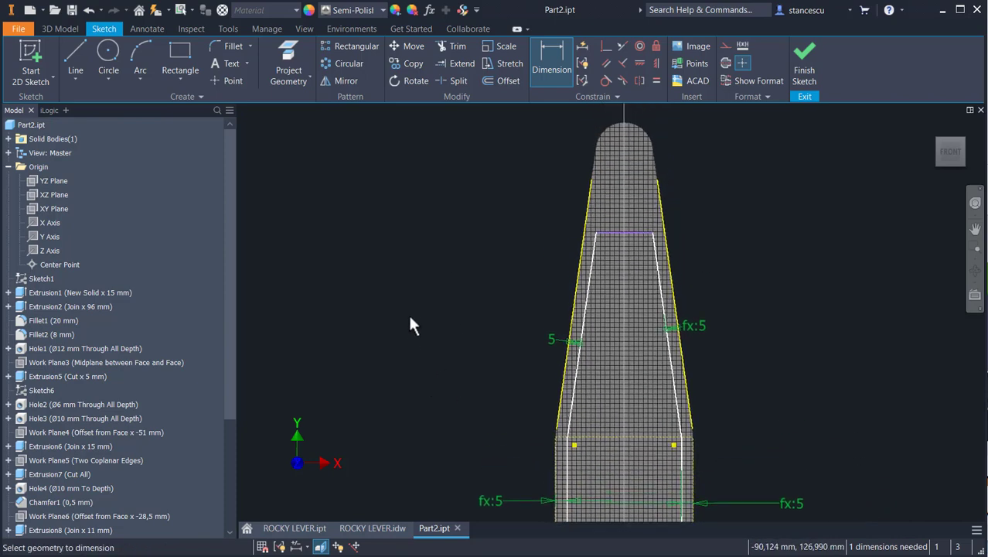
middle_click_drag(428, 316, 403, 182)
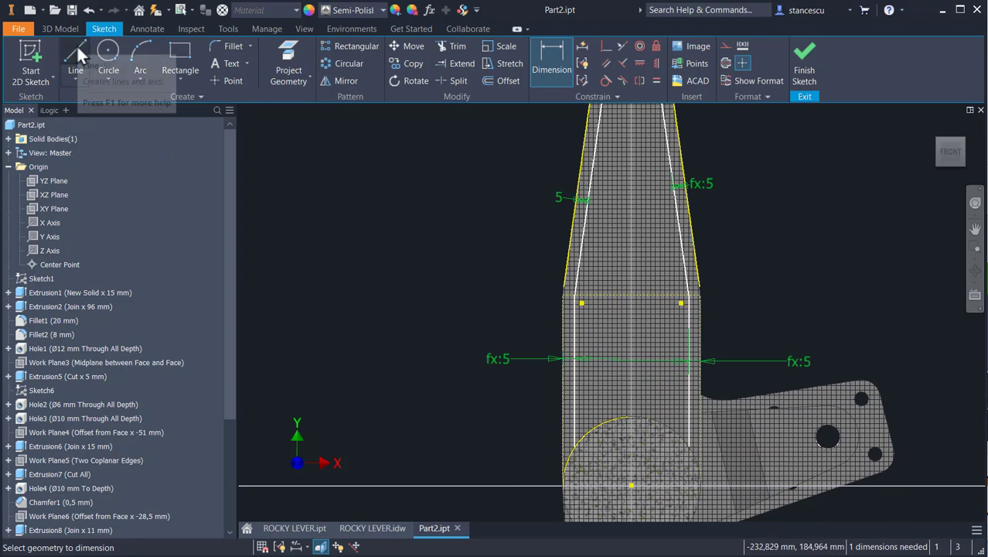
left_click(140, 52)
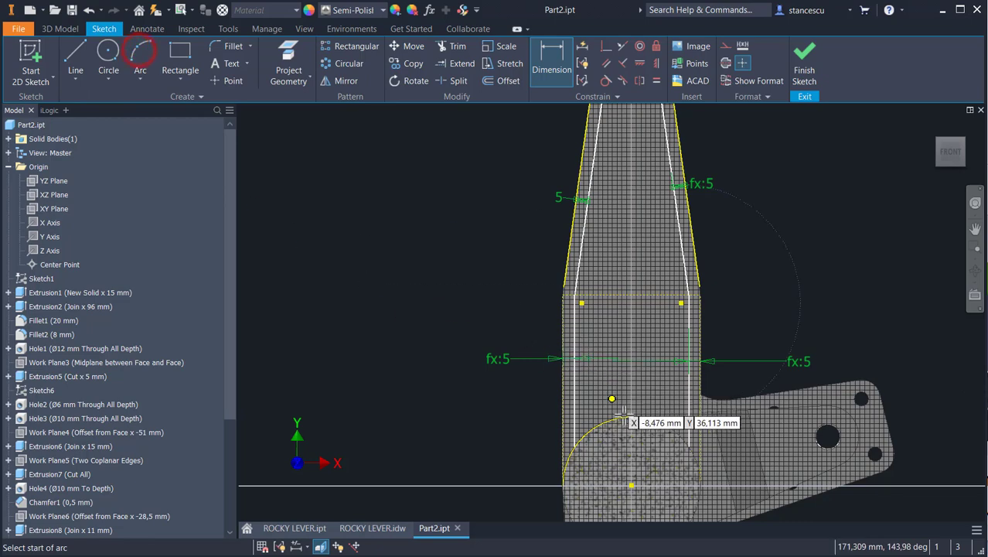
left_click(140, 80)
left_click(148, 167)
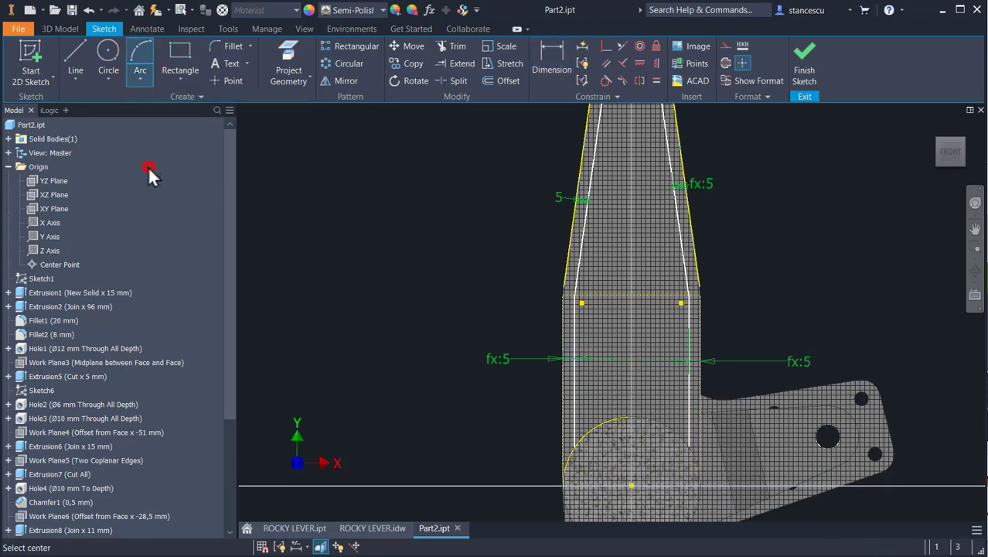
left_click(632, 484)
left_click(674, 430)
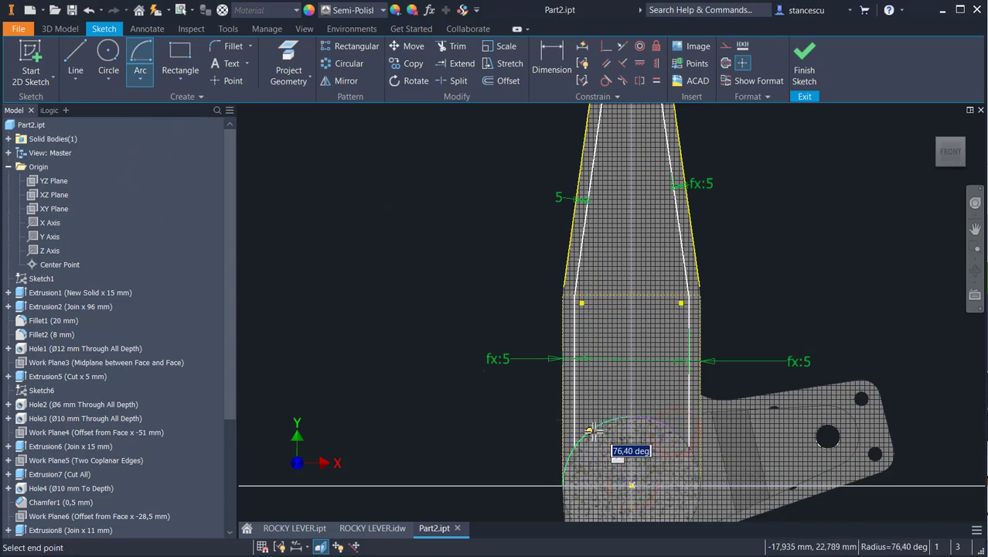
left_click(593, 428)
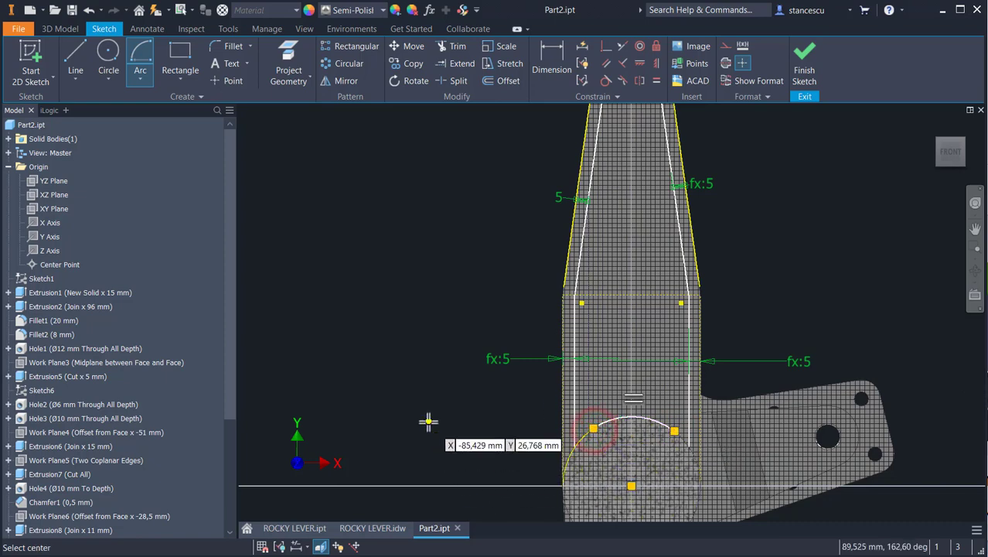
key("Escape")
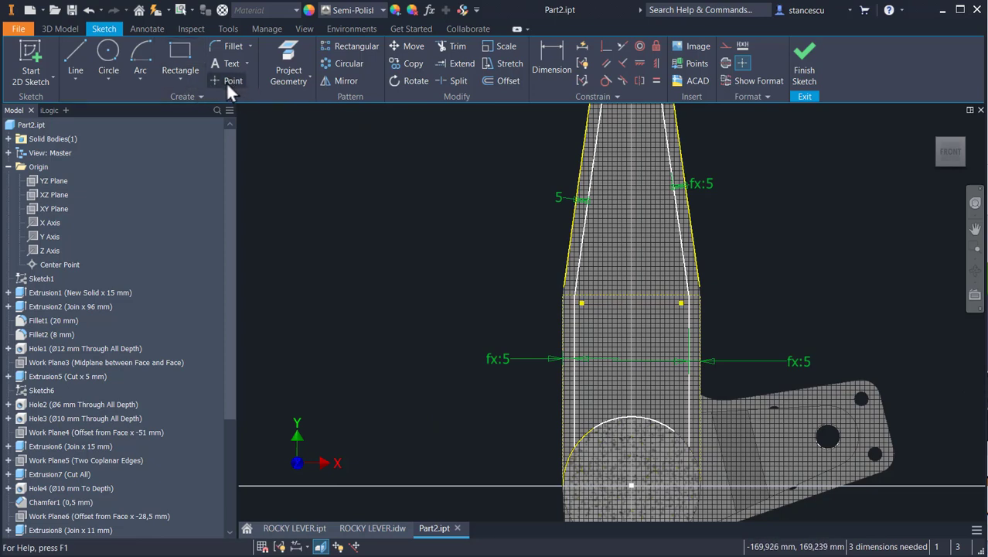
- Fillet both lower corners of the pocket outline, between the vertical lines and the arc, with an 8 mm radius
left_click(231, 48)
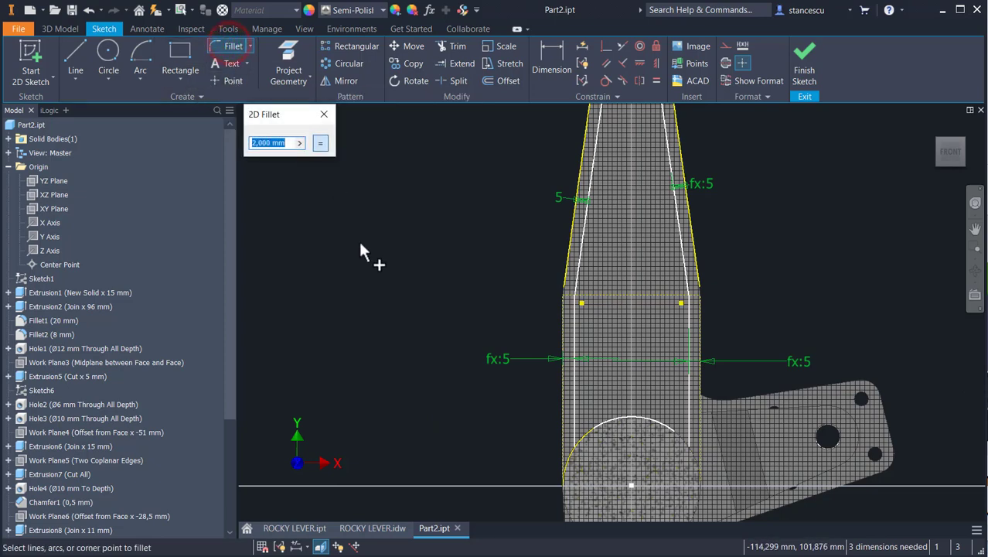
type("8")
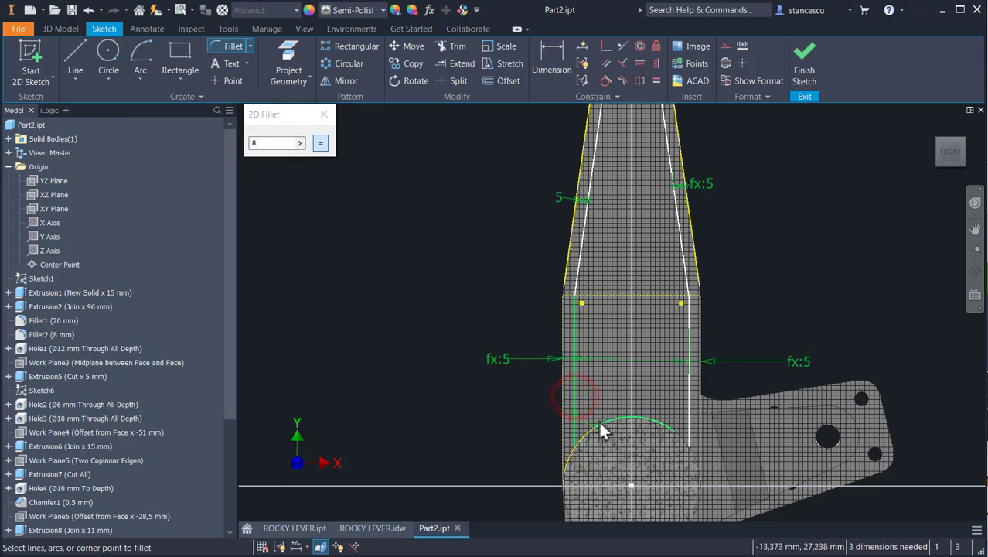
left_click(600, 420)
left_click(658, 424)
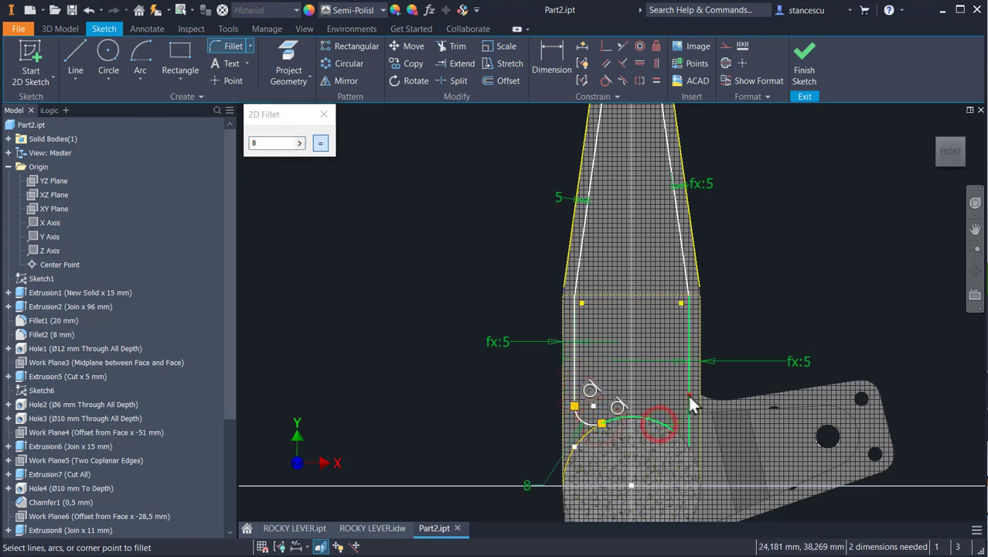
left_click(689, 397)
- Fillet both upper corners of the pocket outline, between the sloped lines and the top line, with the same 8 mm radius
middle_click_drag(652, 219, 668, 351)
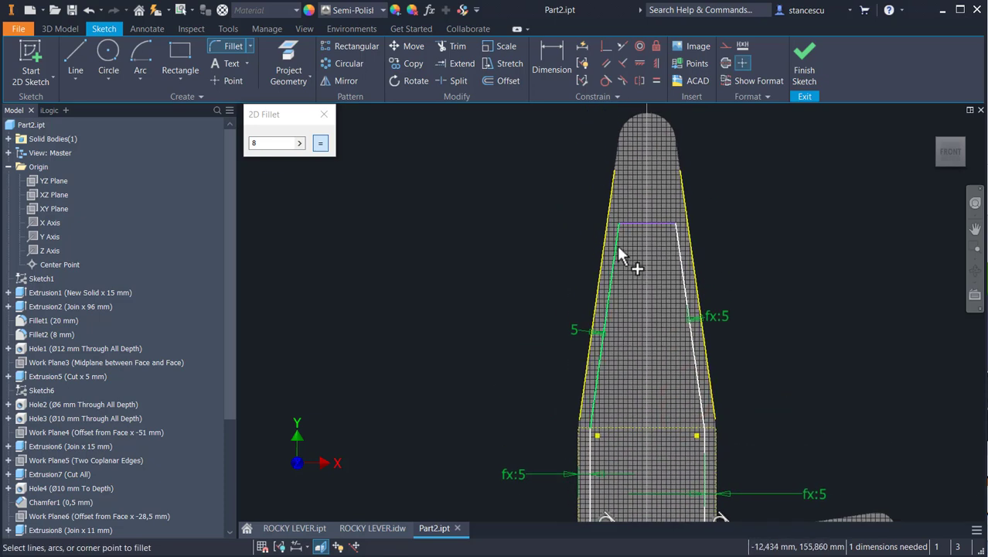
left_click(618, 245)
left_click(636, 221)
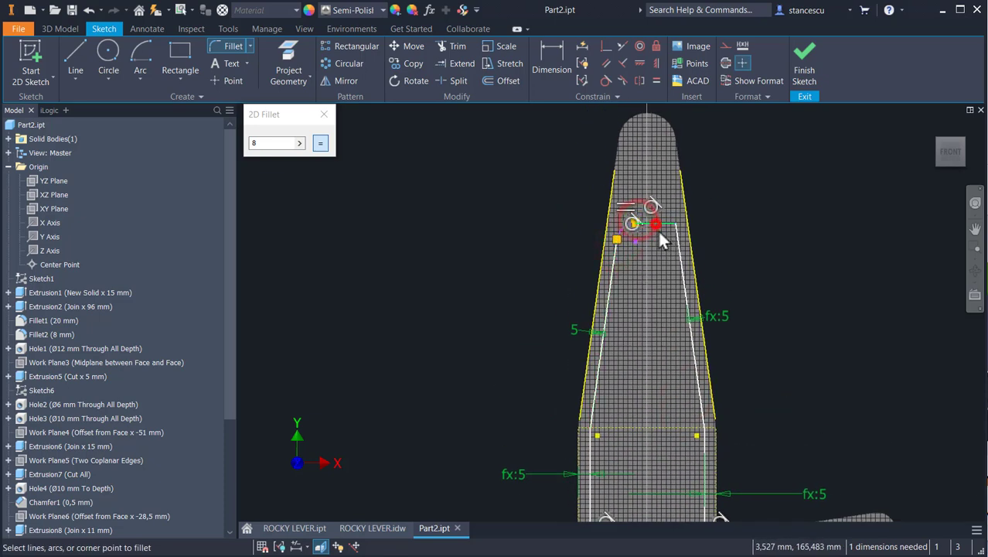
left_click(679, 248)
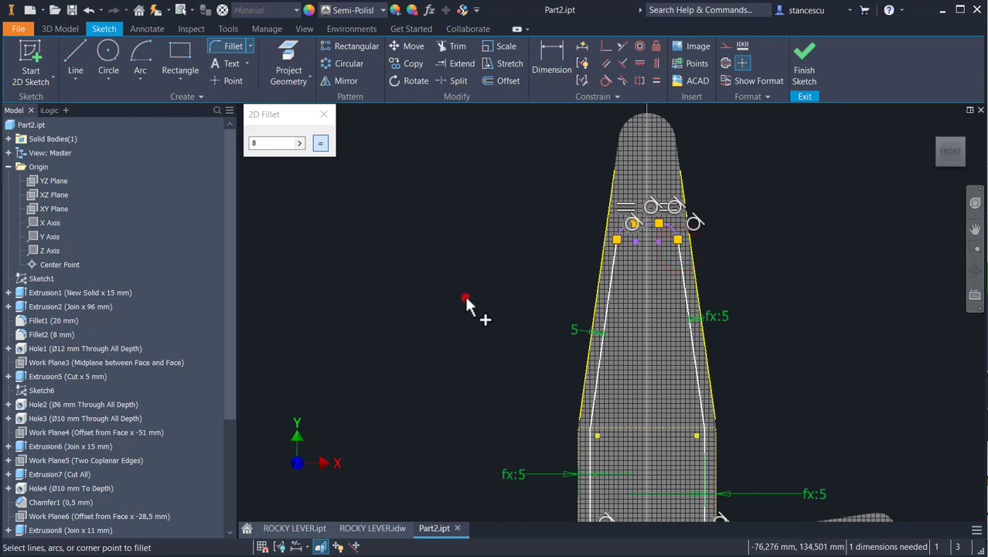
key("Escape")
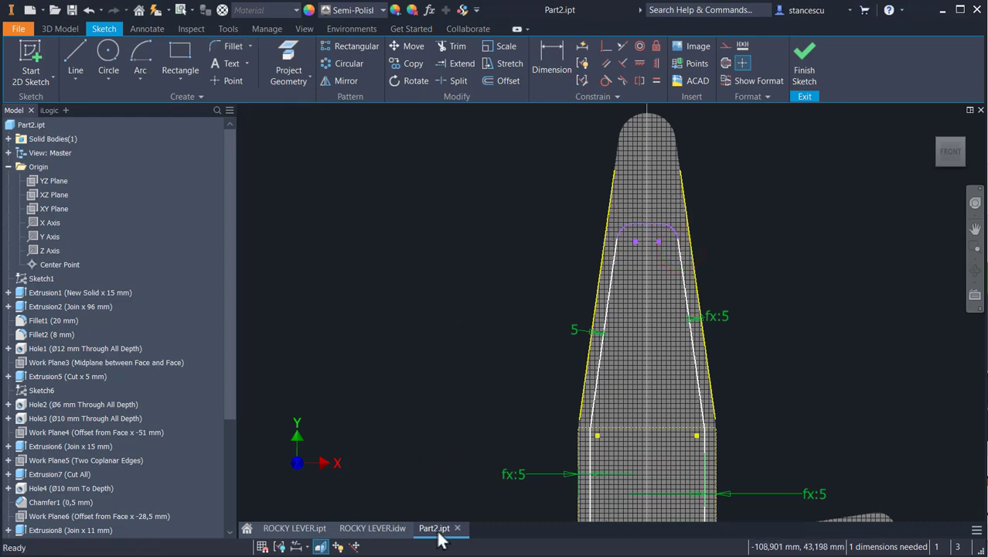
- Check the pocket's position and radius dimensions in the front view of ROCKY LEVER.idw, and return to Part2.ipt
left_click(382, 528)
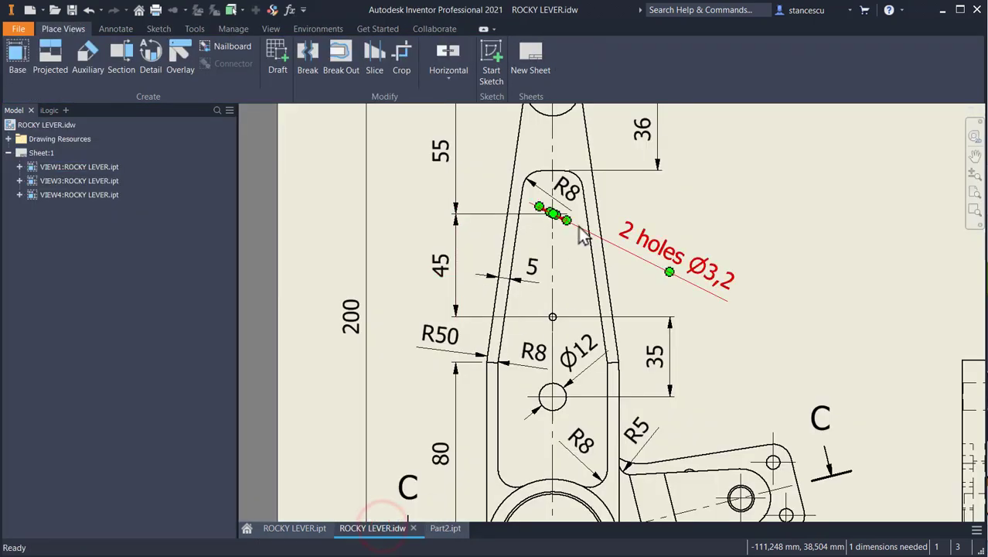
middle_click_drag(589, 218, 619, 341)
mouse_move(635, 307)
middle_mouse_down()
mouse_move(783, 230)
mouse_move(788, 165)
middle_mouse_up()
middle_click_drag(838, 307, 835, 252)
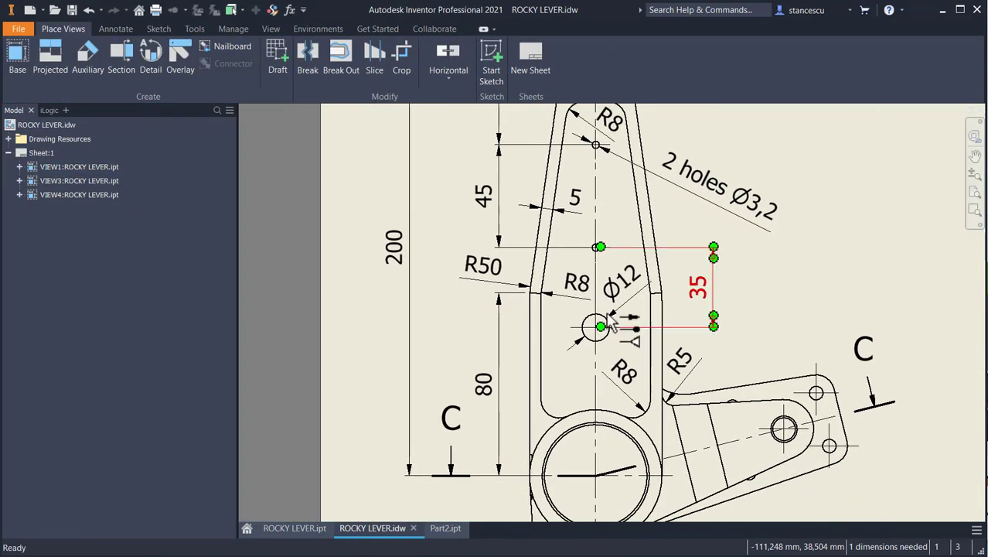
left_click(445, 529)
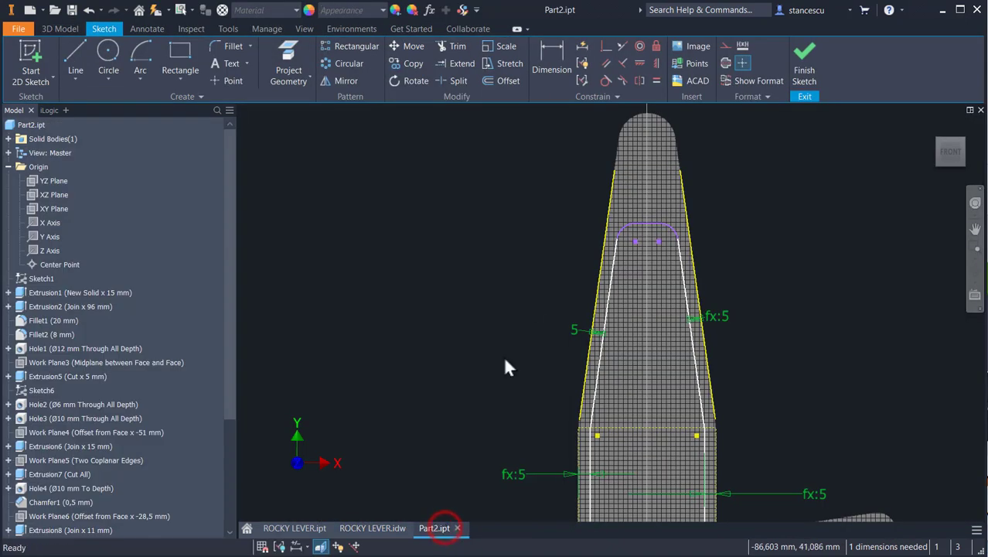
left_click(545, 43)
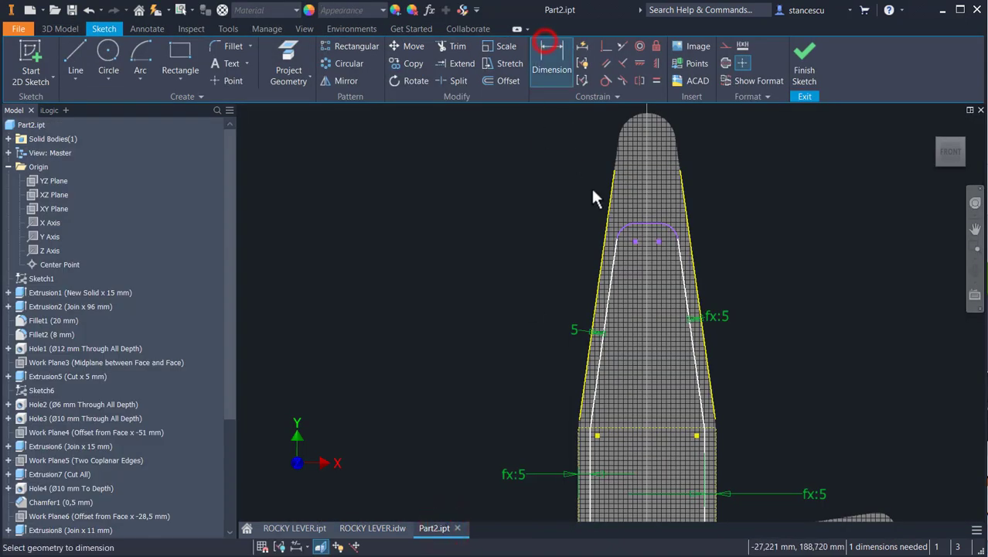
left_click(649, 230)
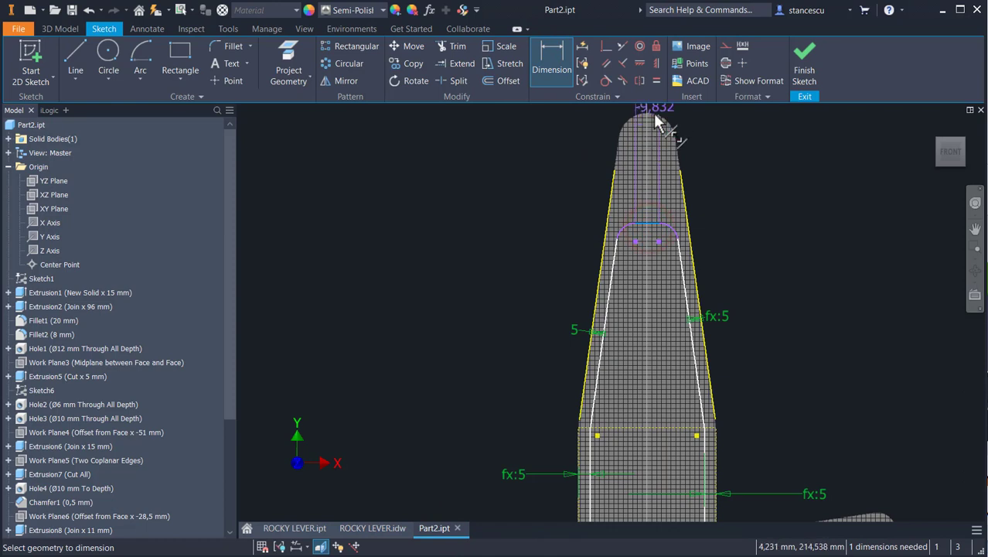
key("Escape")
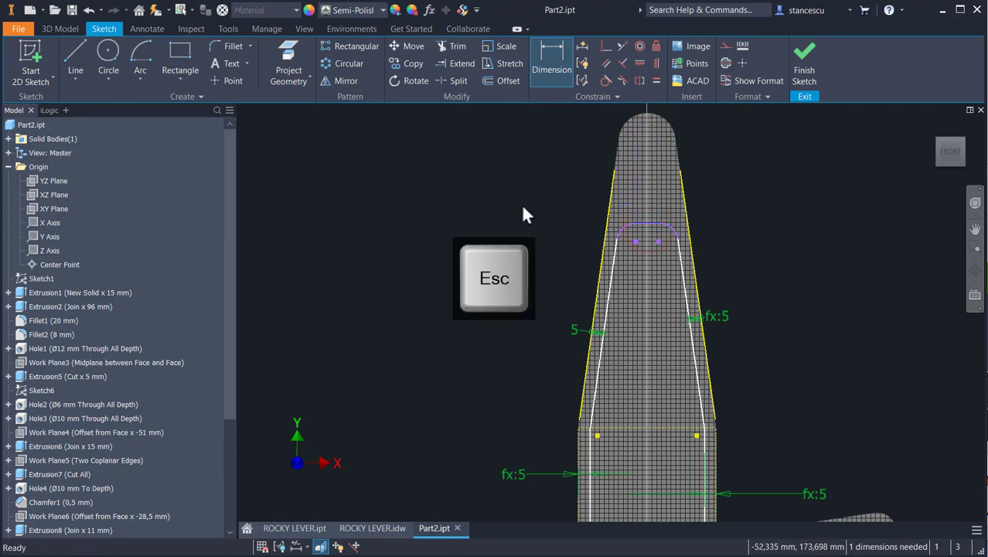
- Project the arm's rounded tip edge, set the pocket's top line 36 mm from the tip arc's centre, and finish the sketch
left_click(622, 123)
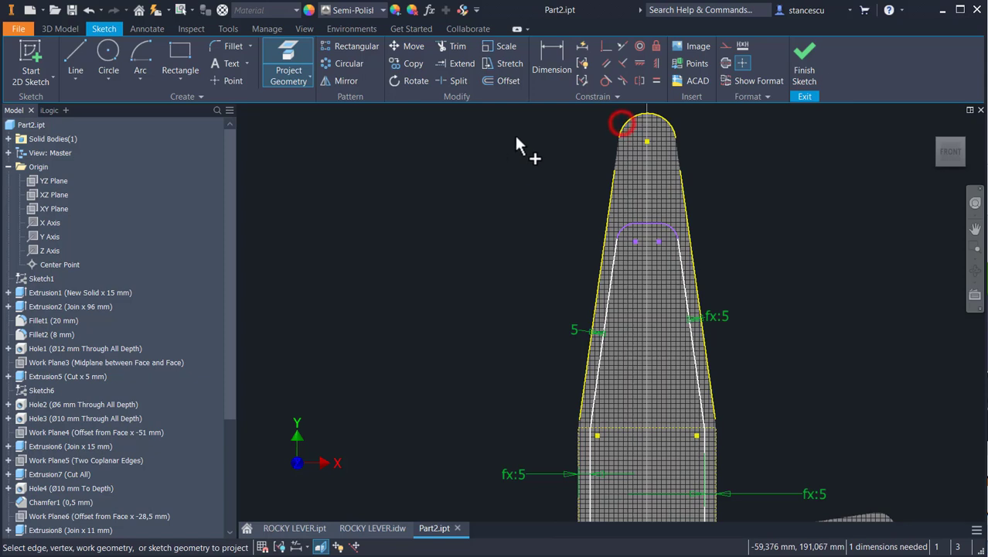
left_click(552, 56)
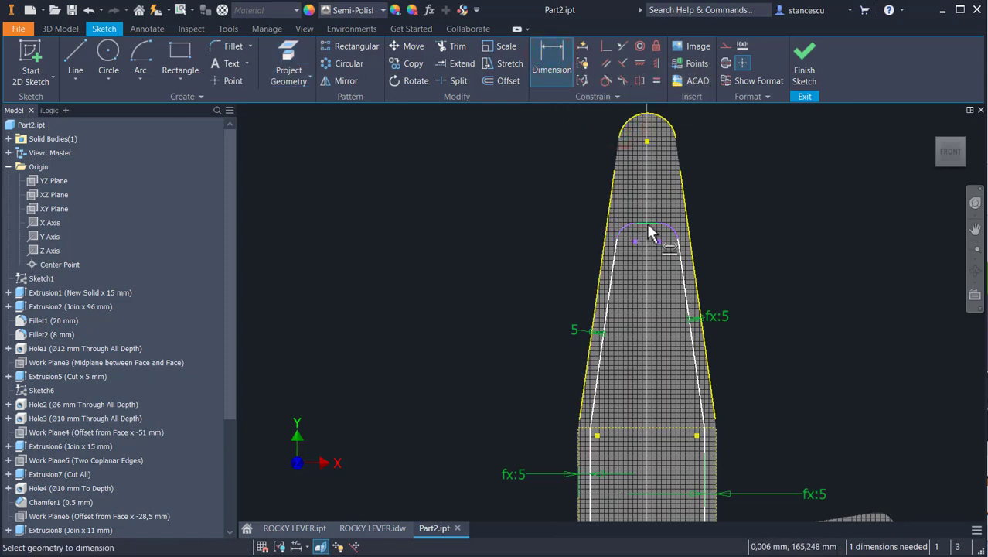
left_click(648, 225)
left_click(648, 141)
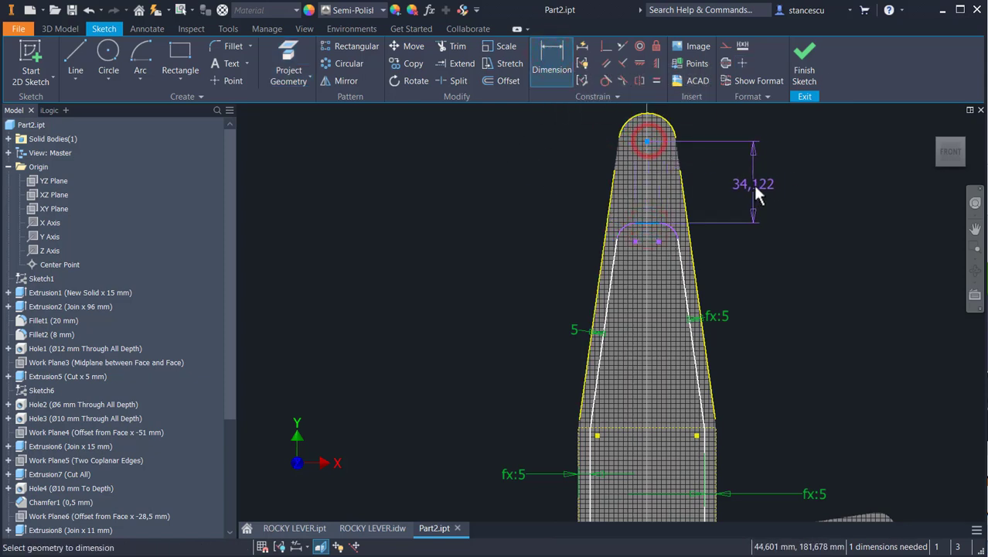
left_click(752, 184)
type("36")
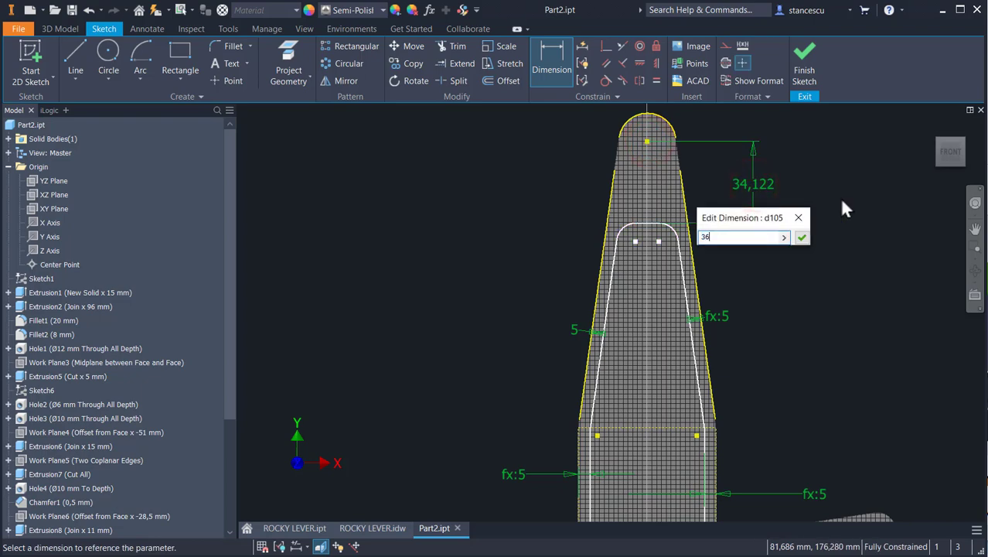
key("Return")
left_click(805, 66)
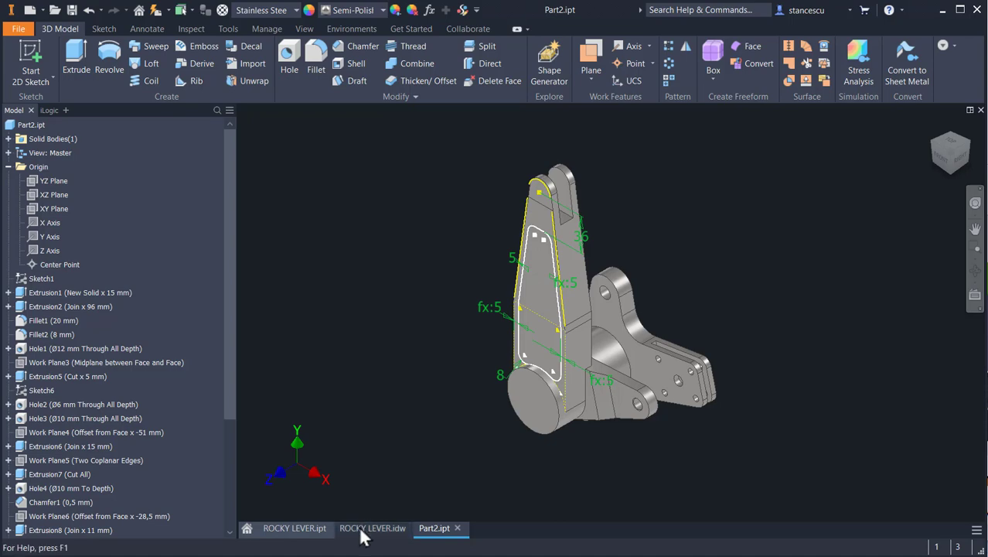
- Examine the section view in ROCKY LEVER.idw for the arm's width and web thickness at the pocket, and return to Part2.ipt
left_click(358, 525)
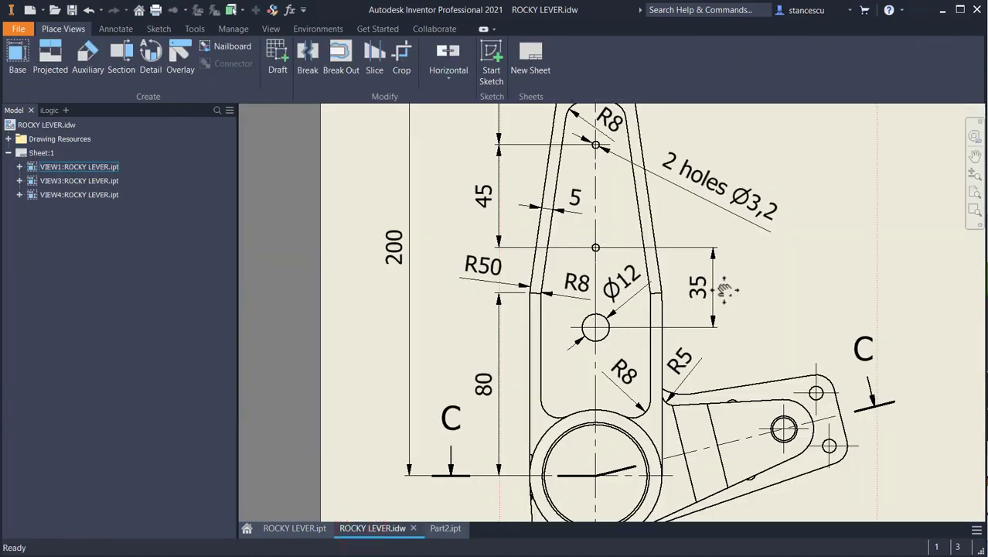
middle_click_drag(719, 284, 426, 349)
middle_click_drag(538, 282, 290, 316)
middle_click_drag(490, 289, 143, 290)
mouse_move(548, 306)
middle_mouse_down()
mouse_move(258, 309)
mouse_move(299, 259)
middle_mouse_up()
scroll(266, 317, "down", 1)
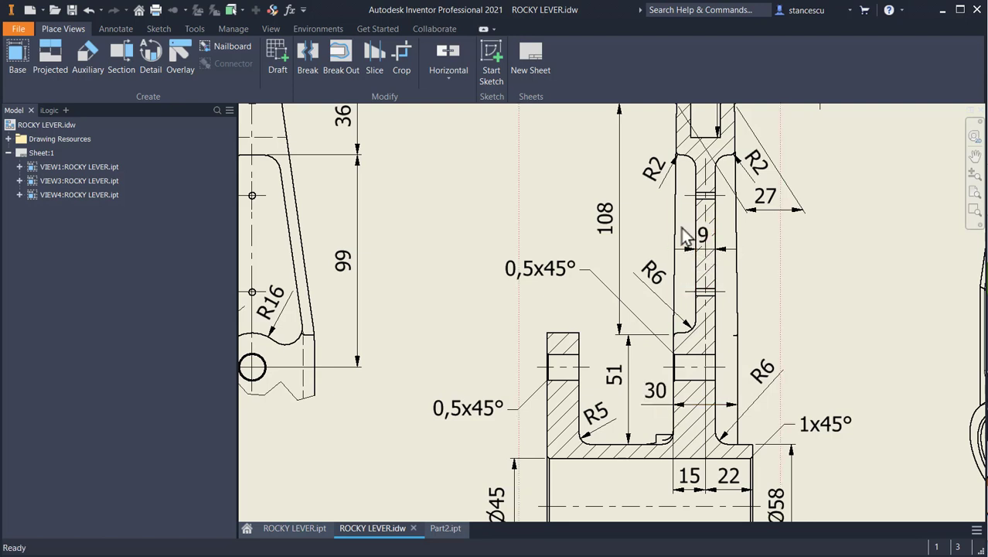
left_click(440, 528)
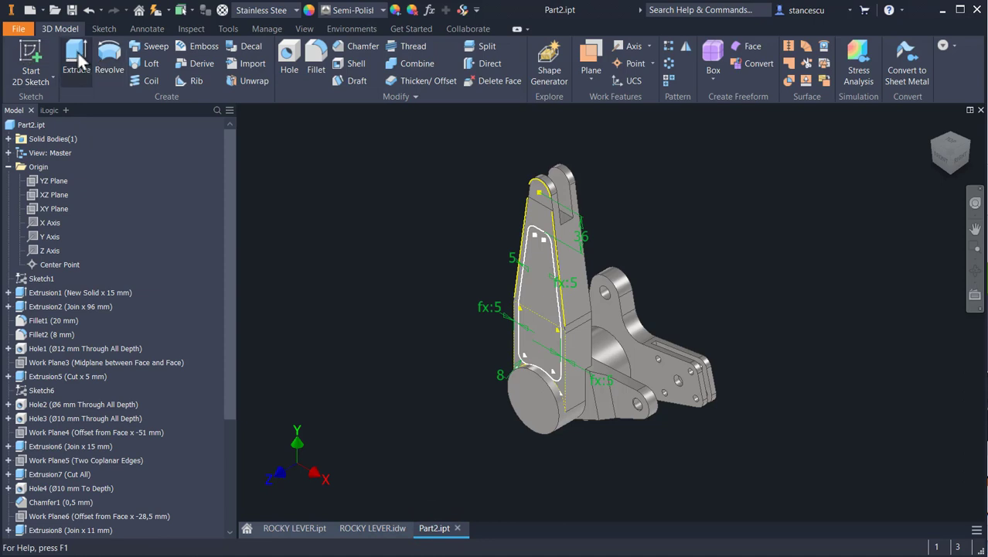
- Extrude the pocket profile as a cut into the arm with a distance of (30-9)/2
left_click(78, 61)
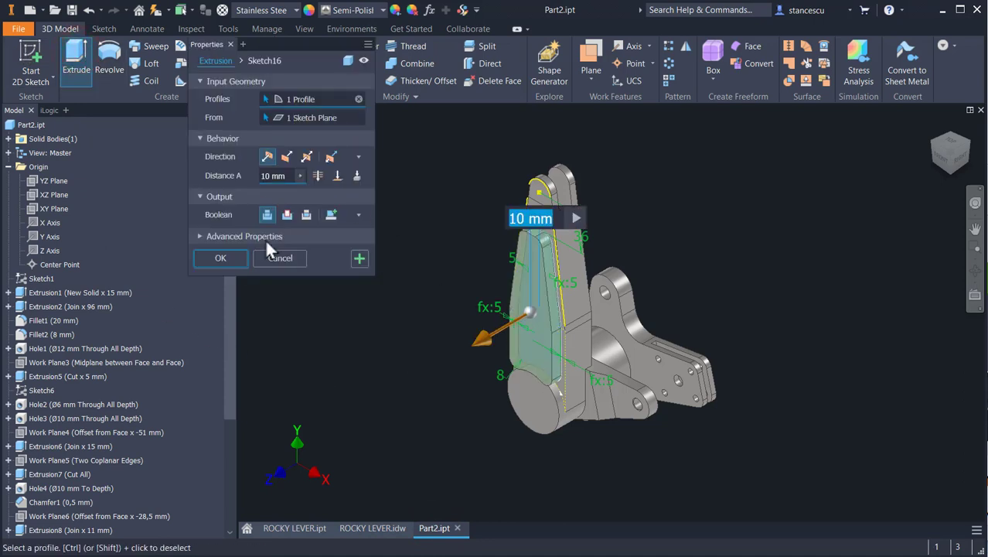
left_click(287, 215)
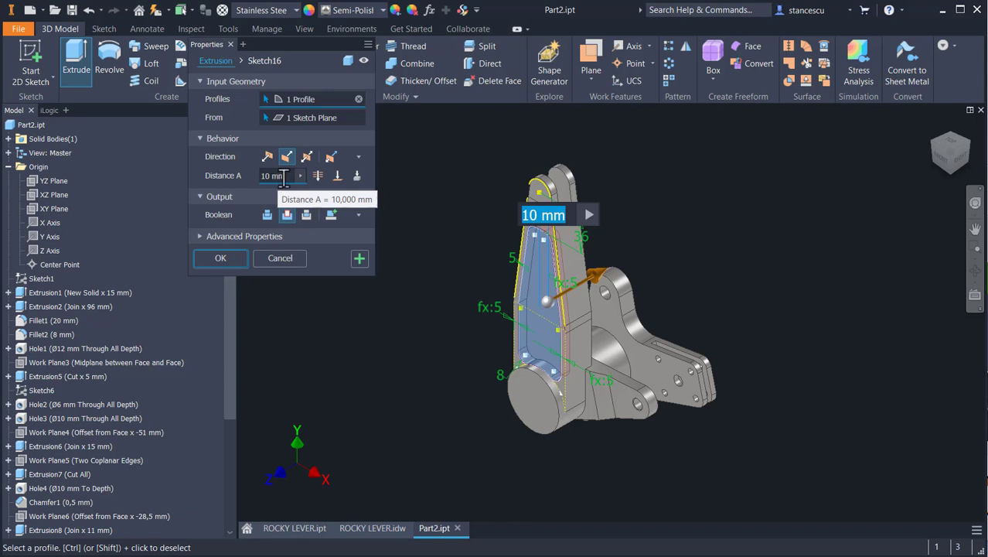
left_click(285, 177)
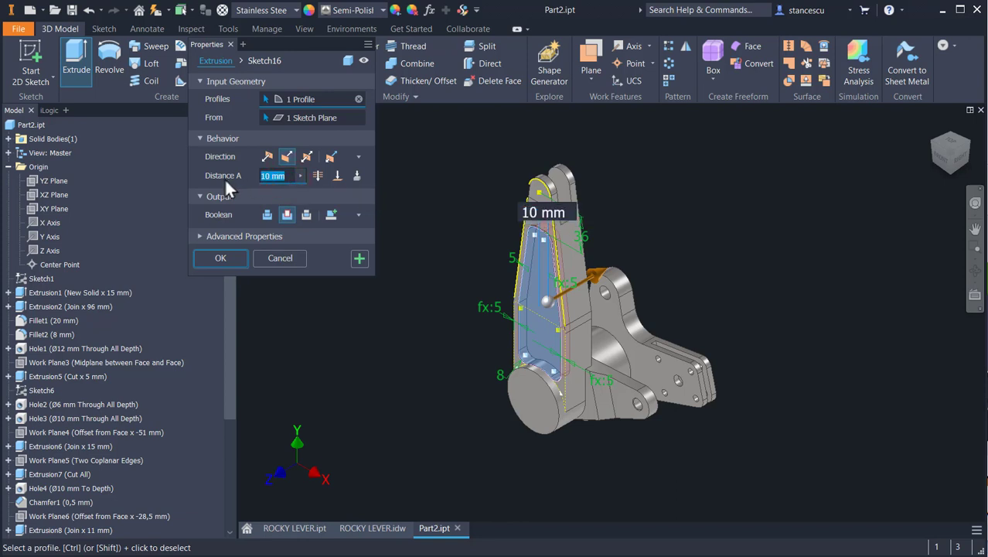
key("BackSpace")
type("(30")
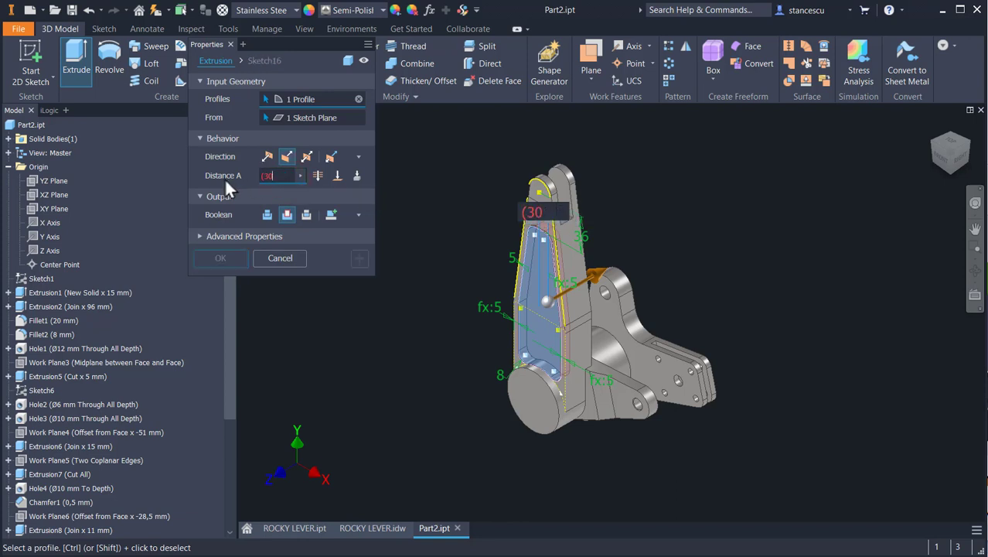
type("-9)/")
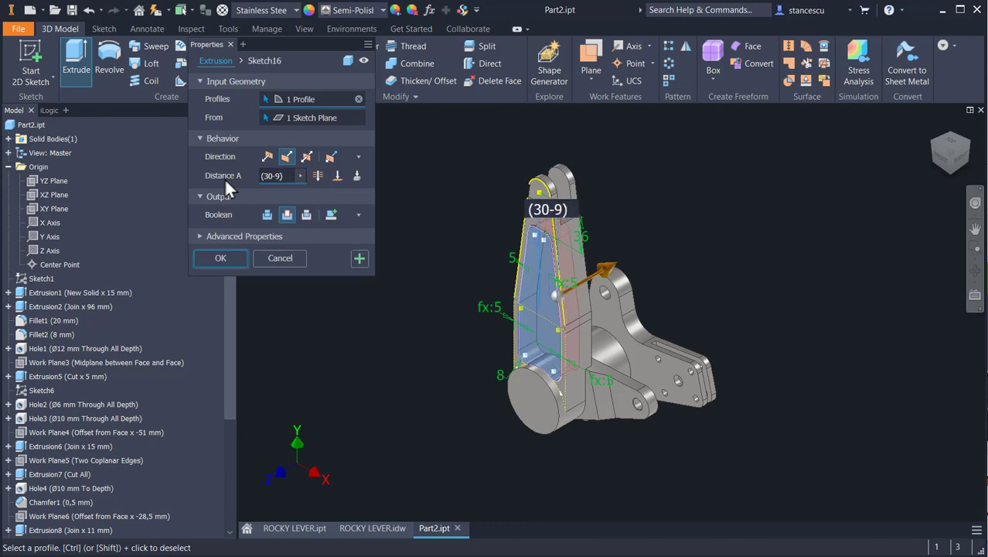
type("2")
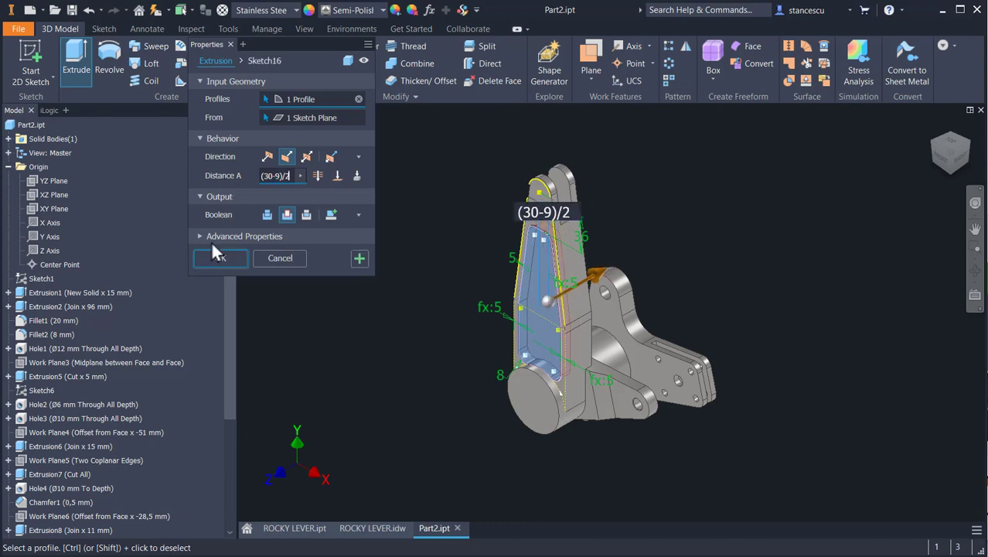
left_click(217, 260)
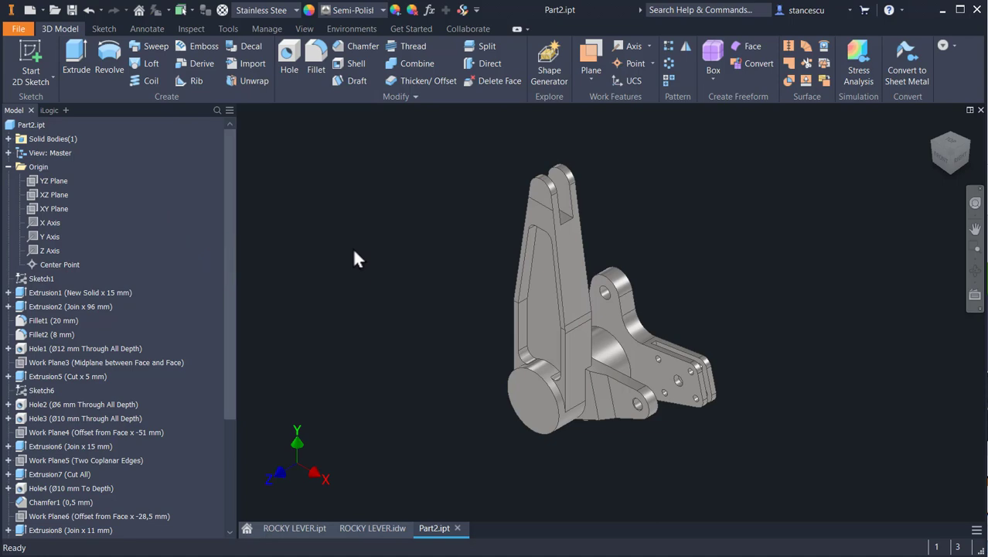
- Examine the pocket's outline, wall offset and corner radii in the front view of ROCKY LEVER.idw, and return to Part2.ipt
left_click(371, 527)
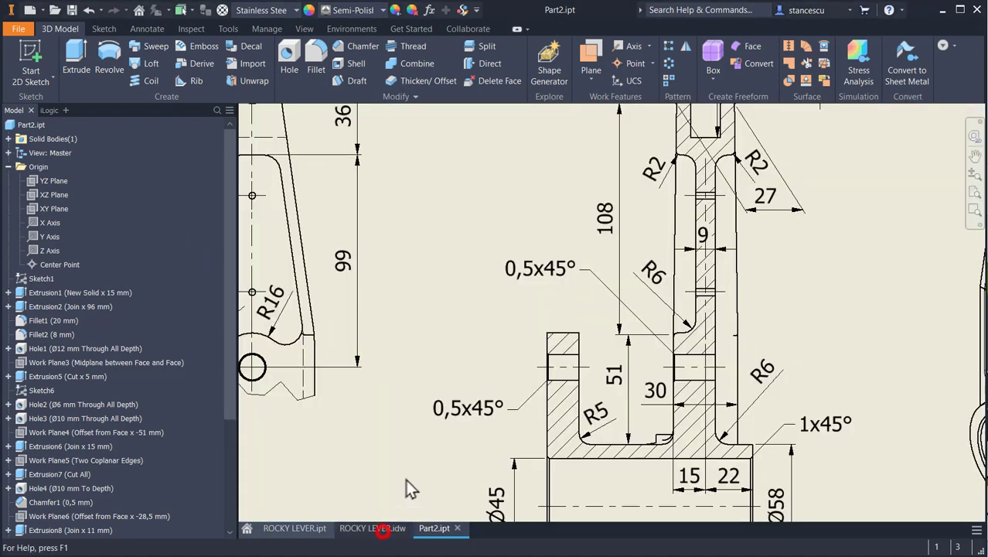
mouse_move(476, 282)
middle_mouse_down()
mouse_move(476, 272)
mouse_move(645, 274)
middle_mouse_up()
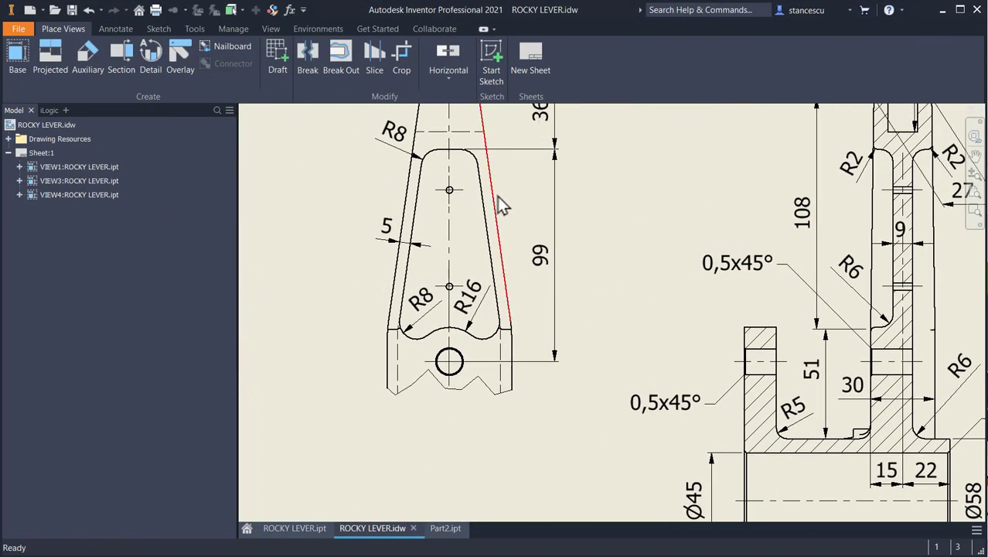
middle_click_drag(501, 208, 540, 298)
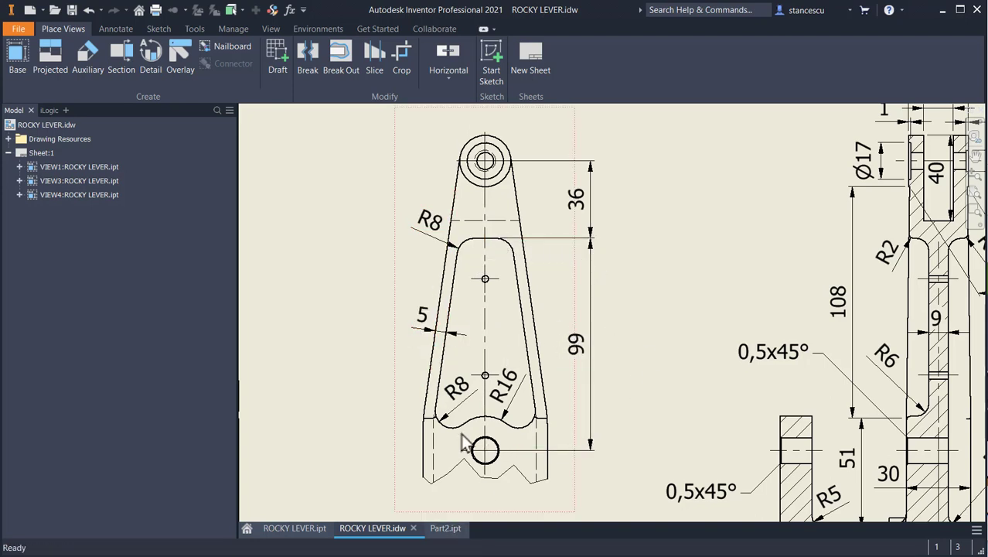
left_click(446, 528)
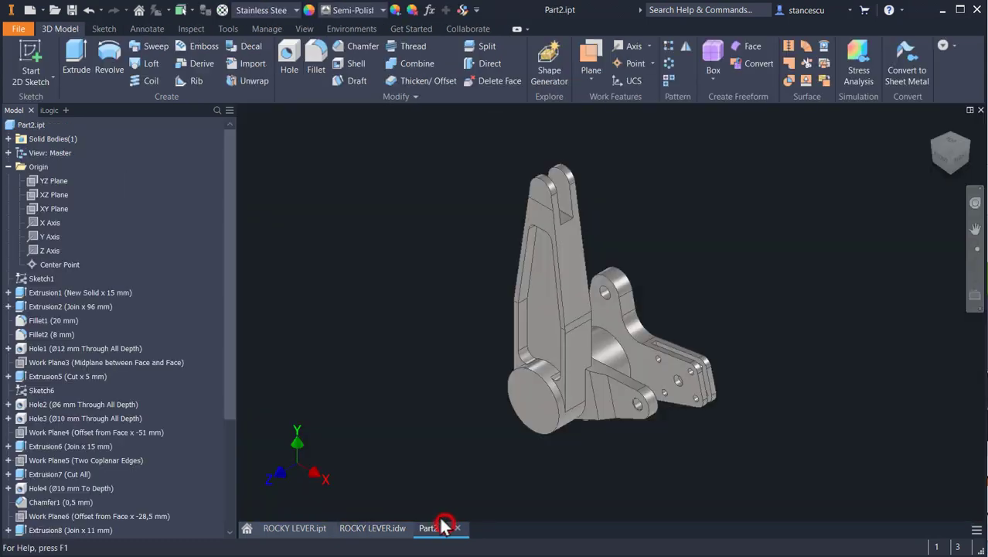
- Start a sketch on the arm's rear face, slice the graphics, and convert the projected face edges to construction geometry
left_click(968, 148)
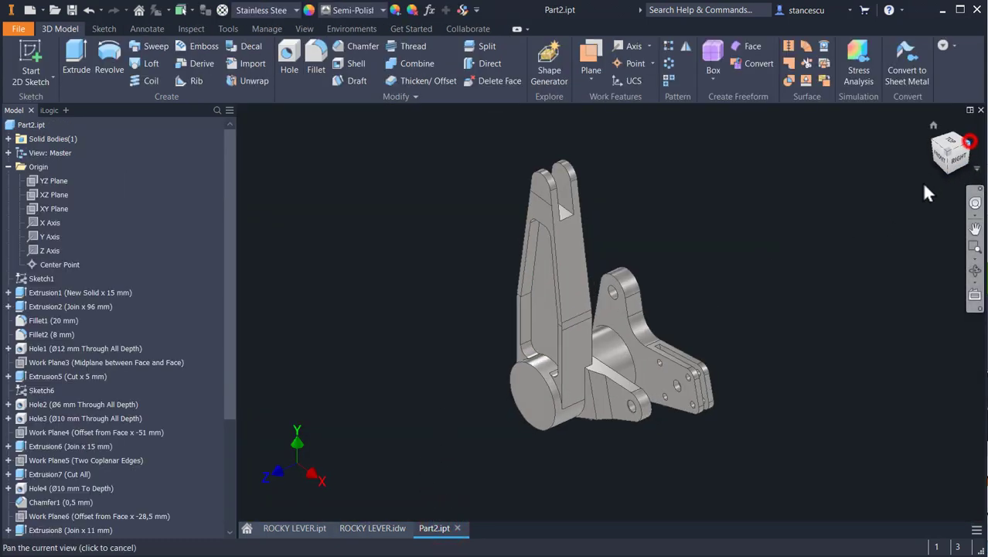
left_click(634, 306)
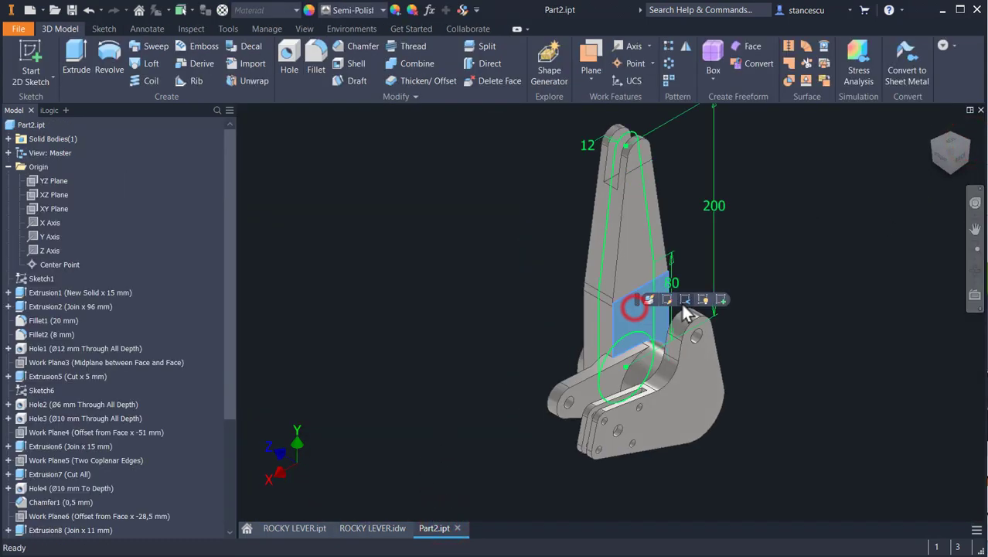
left_click(717, 297)
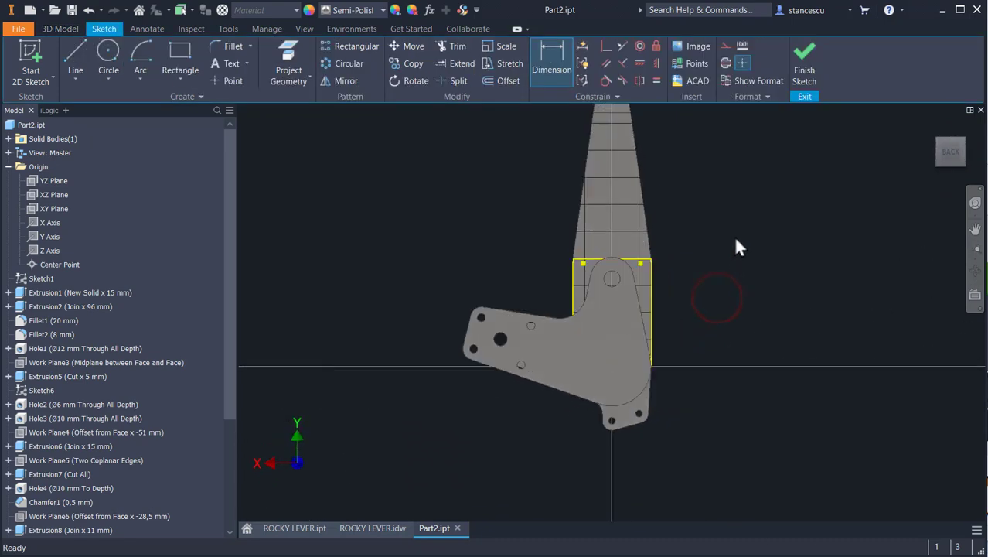
key("F7")
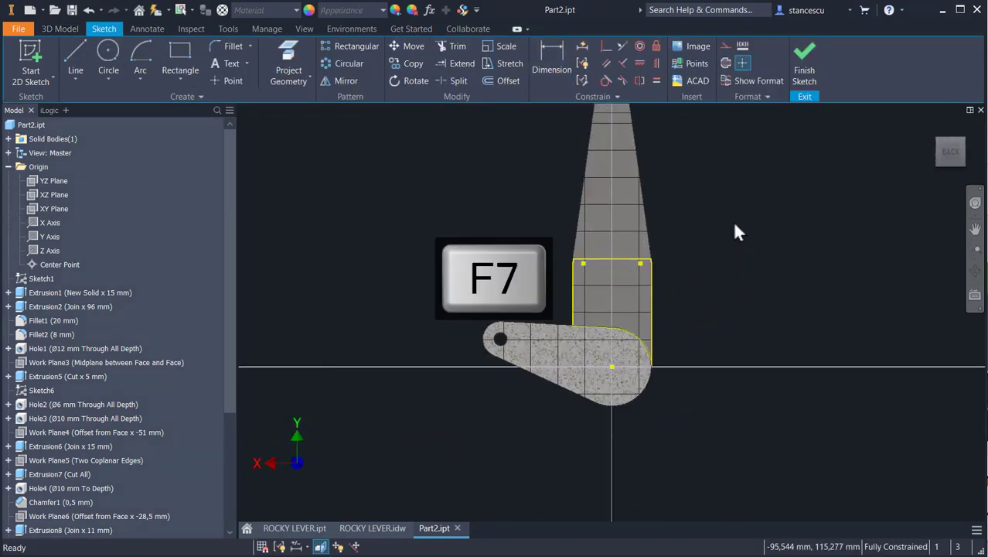
mouse_move(526, 171)
left_mouse_down()
mouse_move(549, 237)
mouse_move(707, 387)
left_mouse_up()
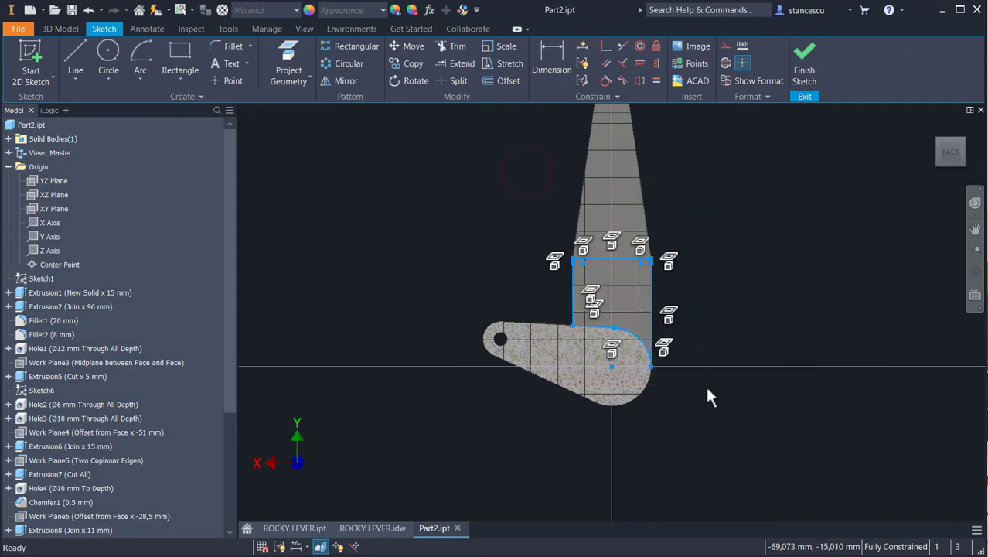
left_click(722, 45)
left_click(717, 193)
- Sketch one slanted pocket side parallel to the arm's edge, continued by three tangent arcs forming the wavy lower end
scroll(691, 222, "down", 3)
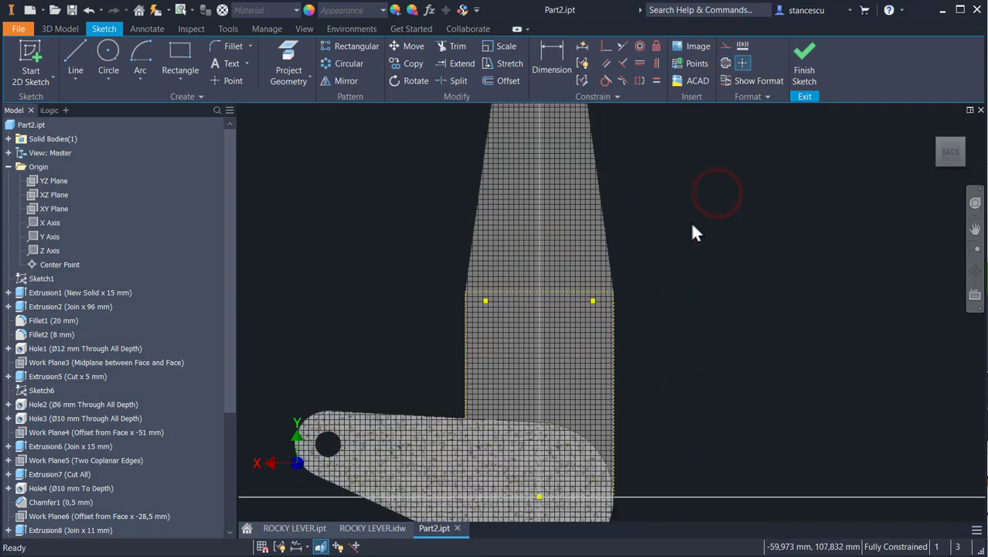
middle_click_drag(702, 241, 715, 265)
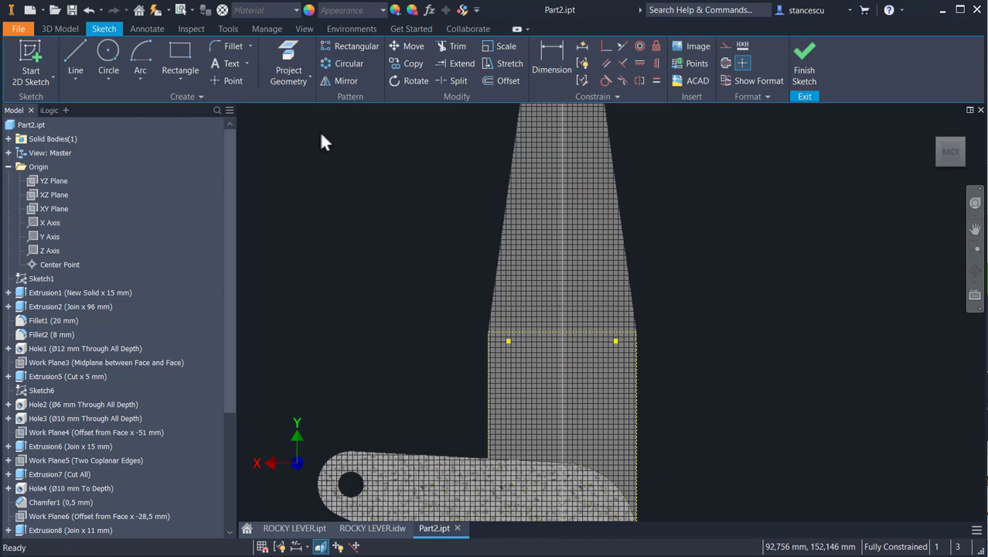
left_click(80, 45)
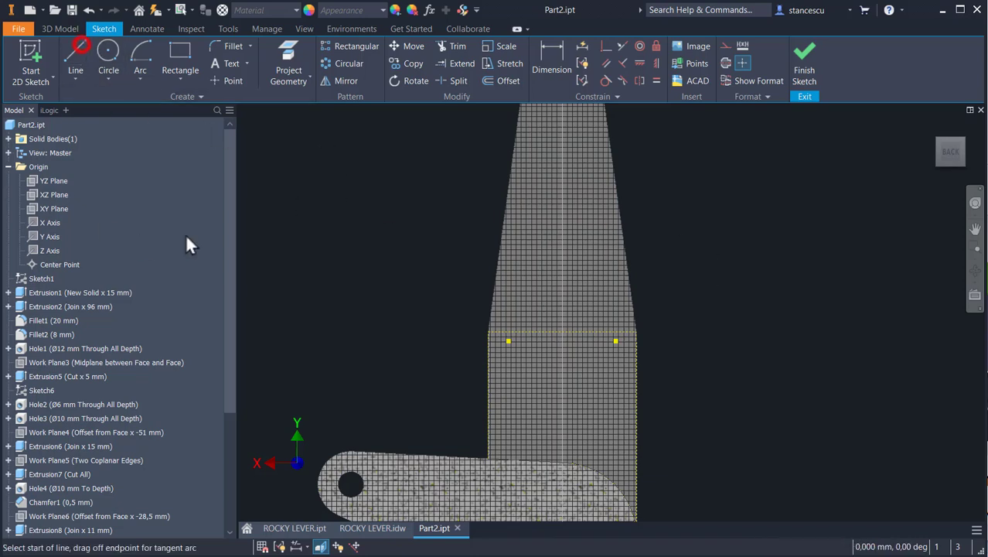
left_click(533, 164)
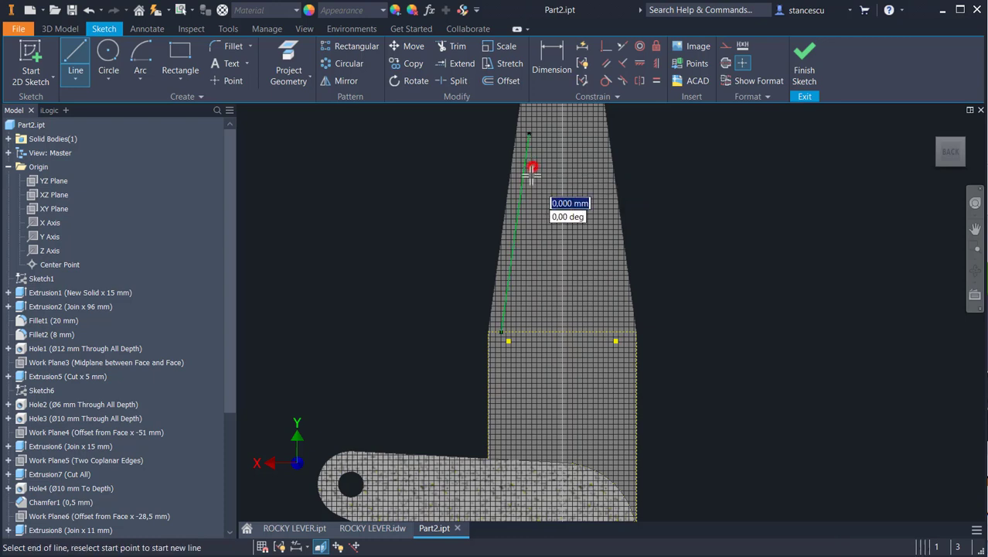
left_click(502, 372)
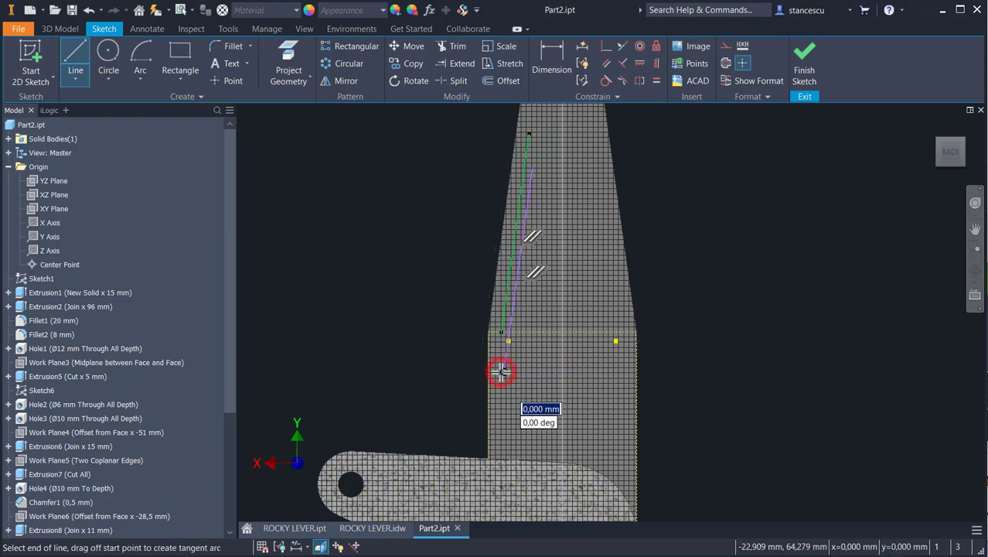
mouse_move(502, 372)
left_mouse_down()
mouse_move(510, 395)
mouse_move(532, 384)
left_mouse_up()
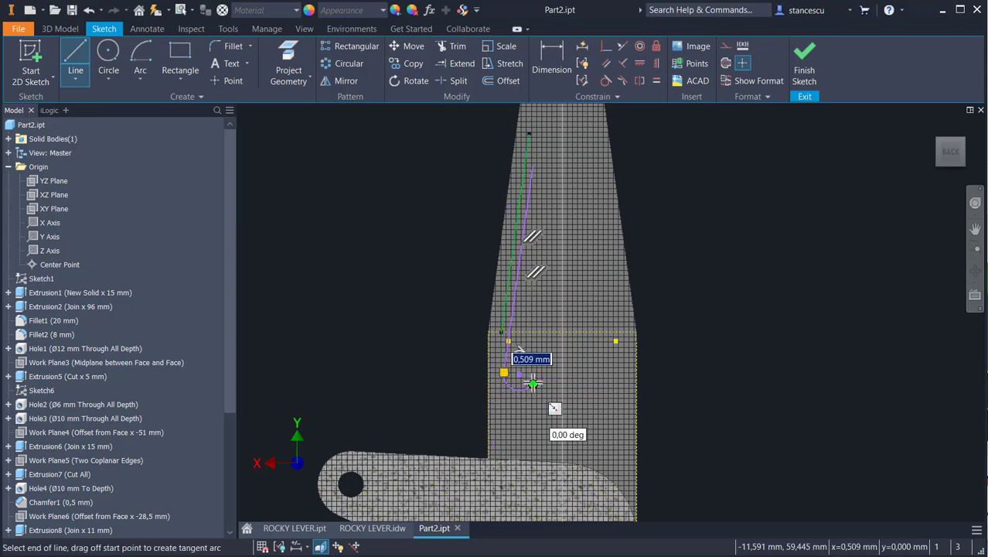
scroll(533, 385, "up", 2)
scroll(533, 385, "up", 2)
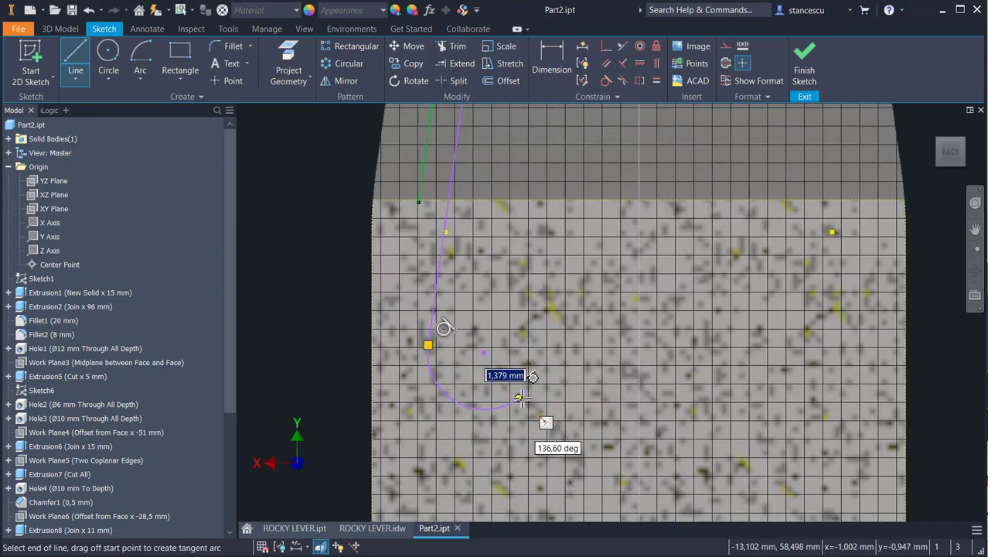
mouse_move(525, 389)
left_mouse_down()
mouse_move(569, 341)
mouse_move(635, 326)
mouse_move(694, 355)
mouse_move(729, 394)
mouse_move(809, 399)
mouse_move(821, 382)
mouse_move(876, 396)
mouse_move(882, 380)
mouse_move(847, 356)
left_mouse_up()
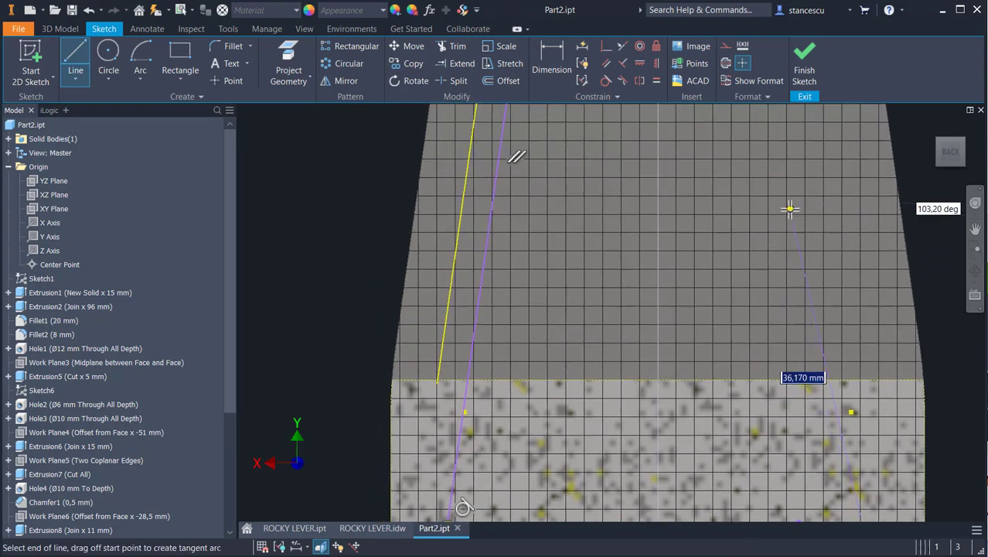
- Draw the opposite slanted side about 83 mm long and a horizontal top line between the two sides of the pocket profile
scroll(789, 208, "up", 6)
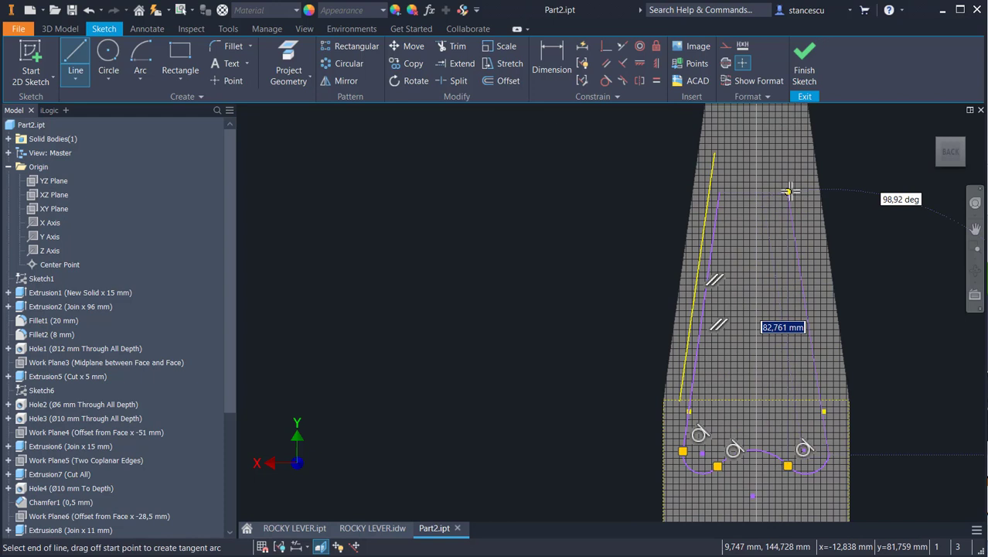
left_click(790, 192)
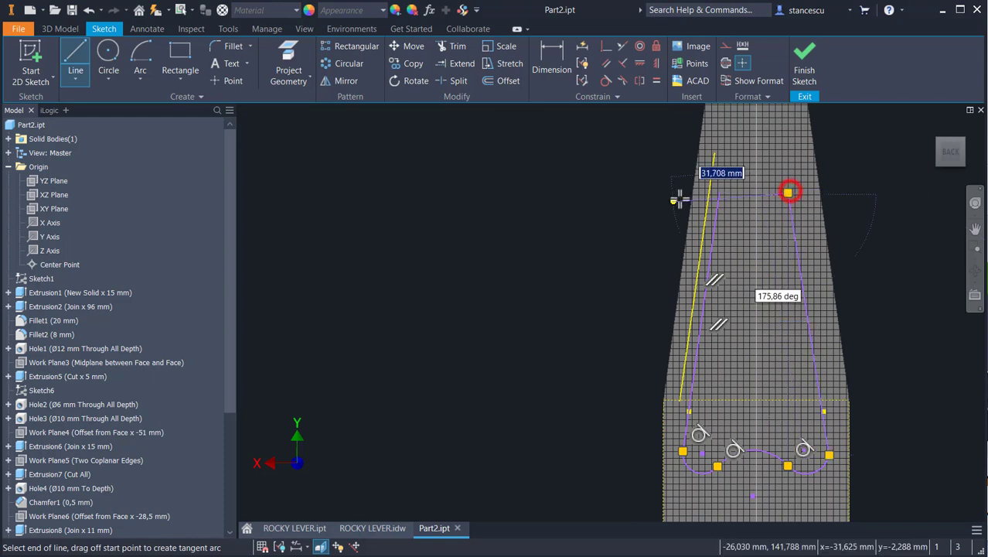
left_click(719, 192)
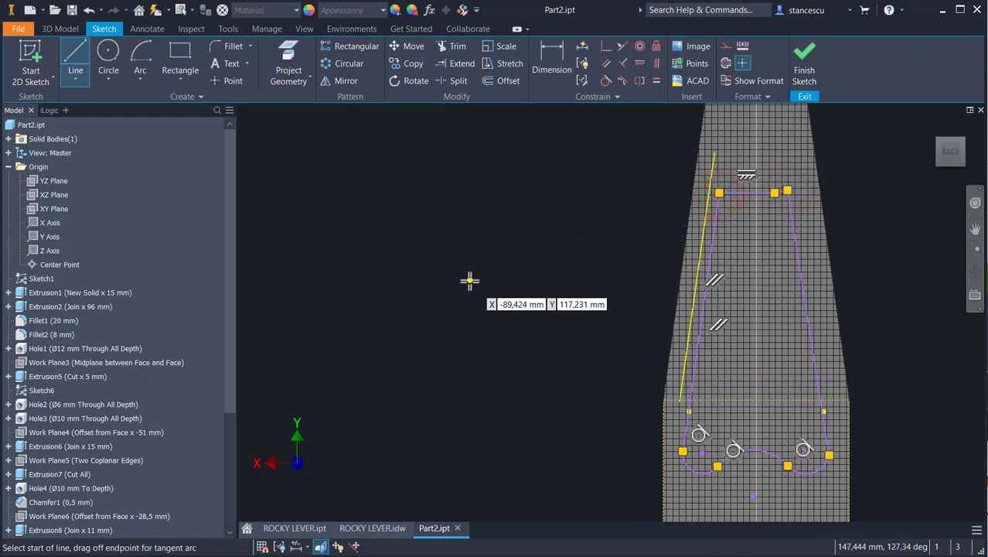
key("Escape")
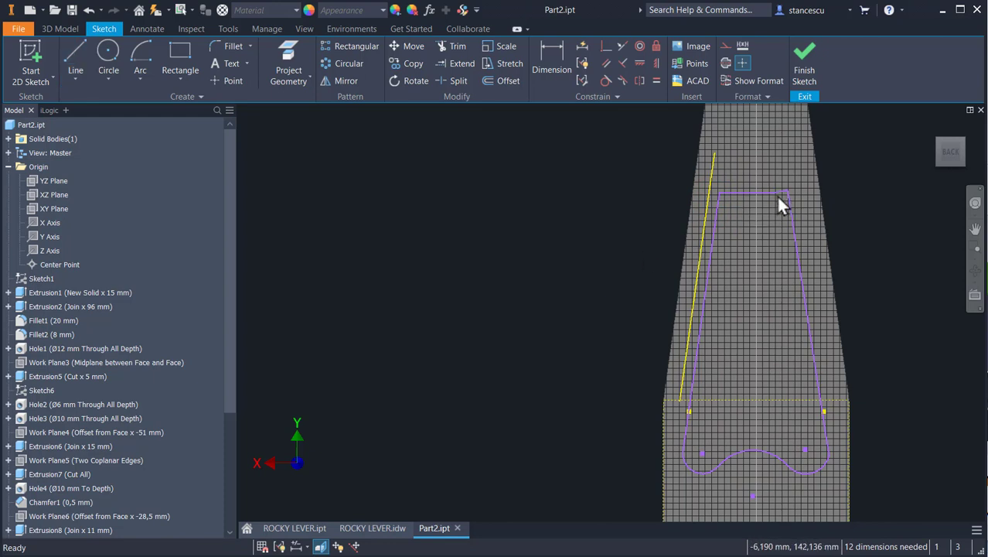
- Delete the short stray segment at the profile's upper corner, extend the top line to the side line, and trim the overshoot
left_click(783, 192)
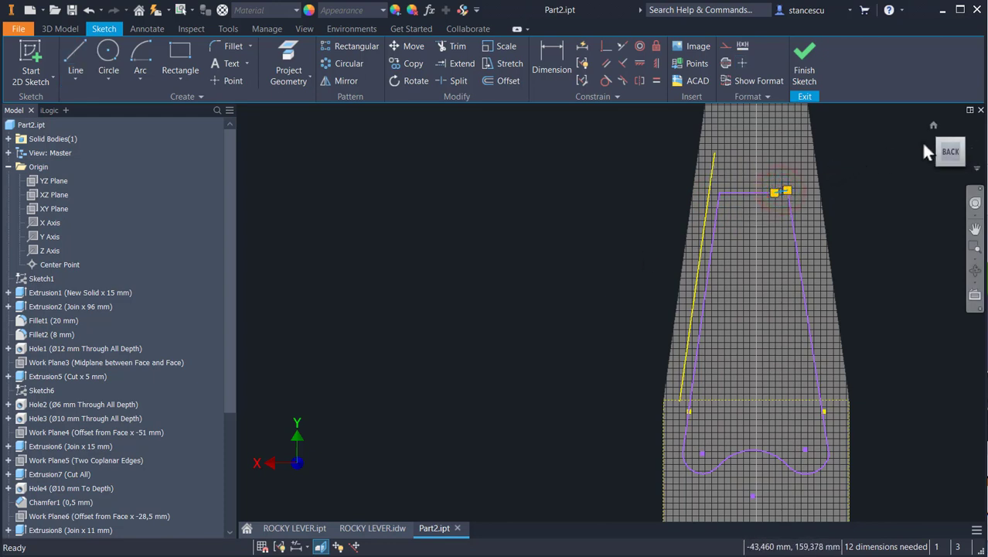
key("Delete")
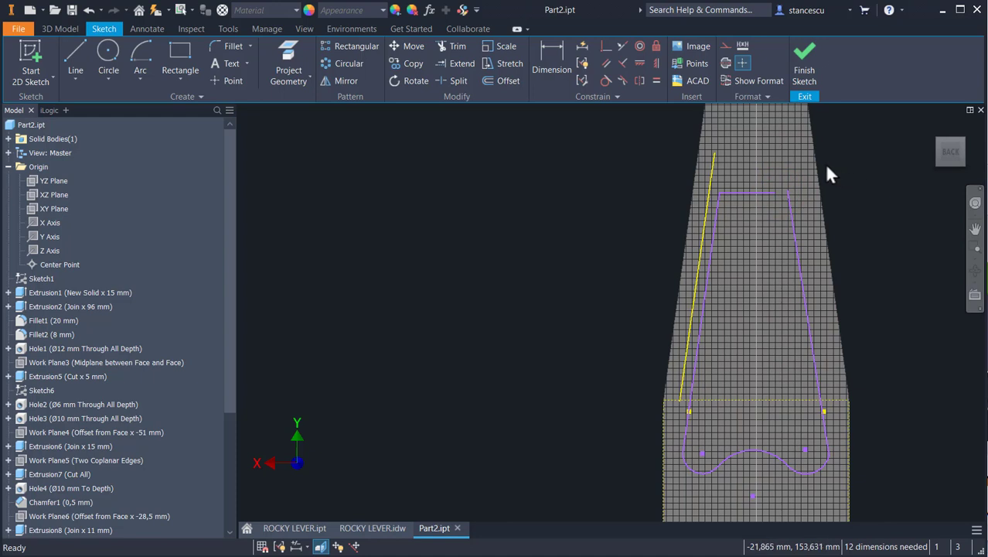
left_click(458, 65)
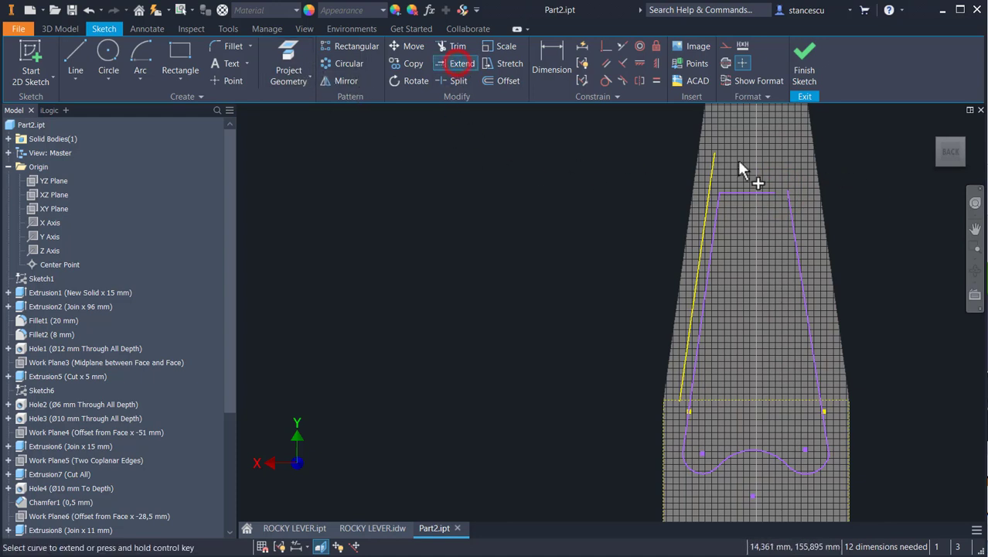
left_click(765, 191)
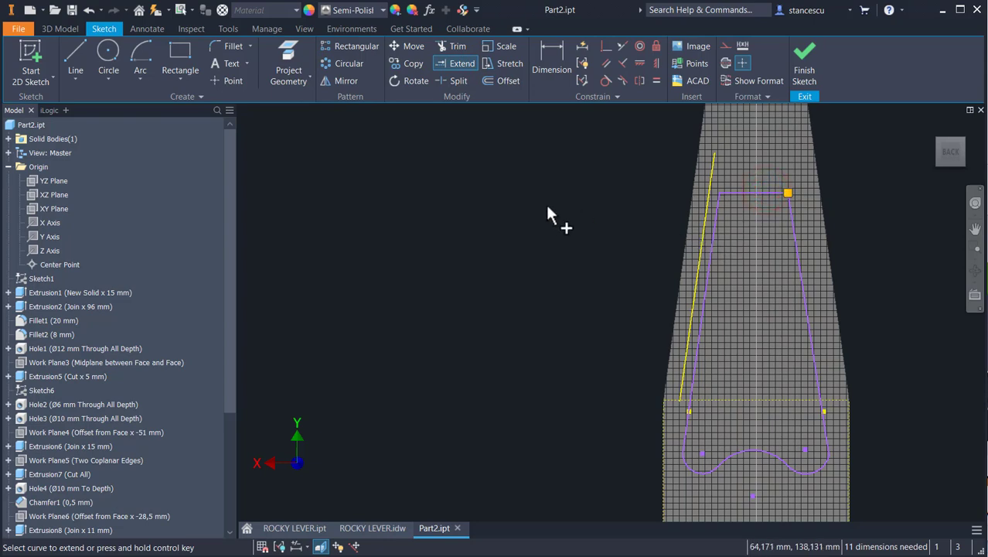
scroll(754, 199, "up", 5)
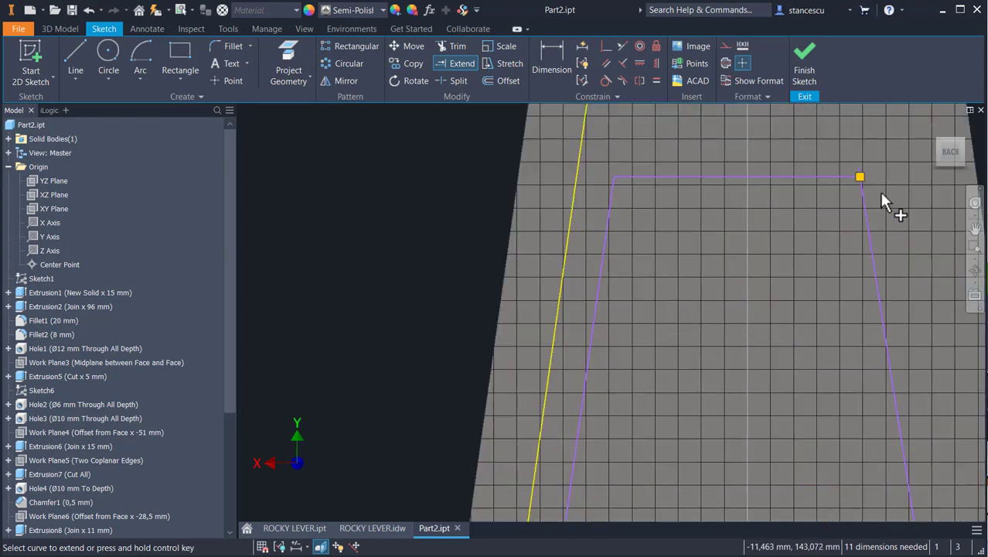
scroll(882, 187, "up", 3)
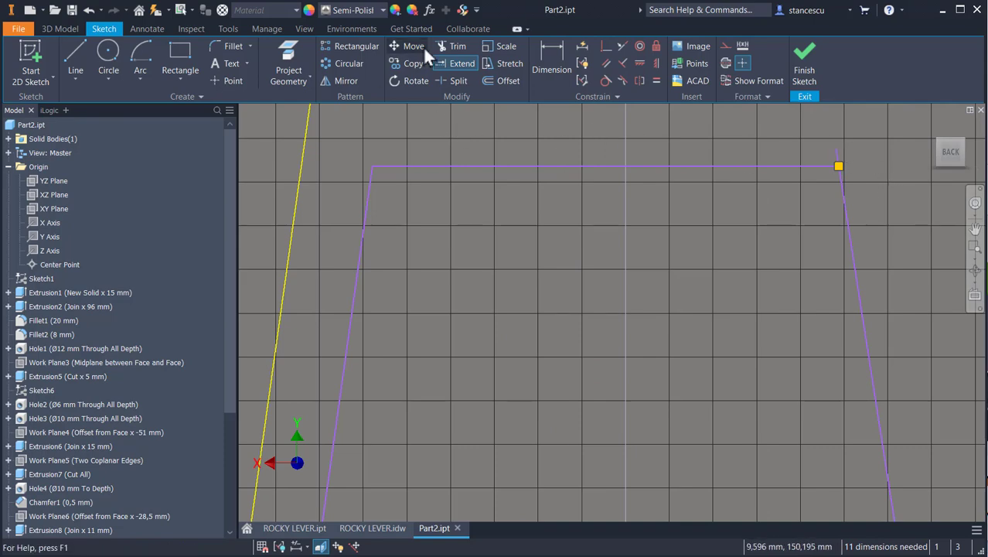
left_click(455, 48)
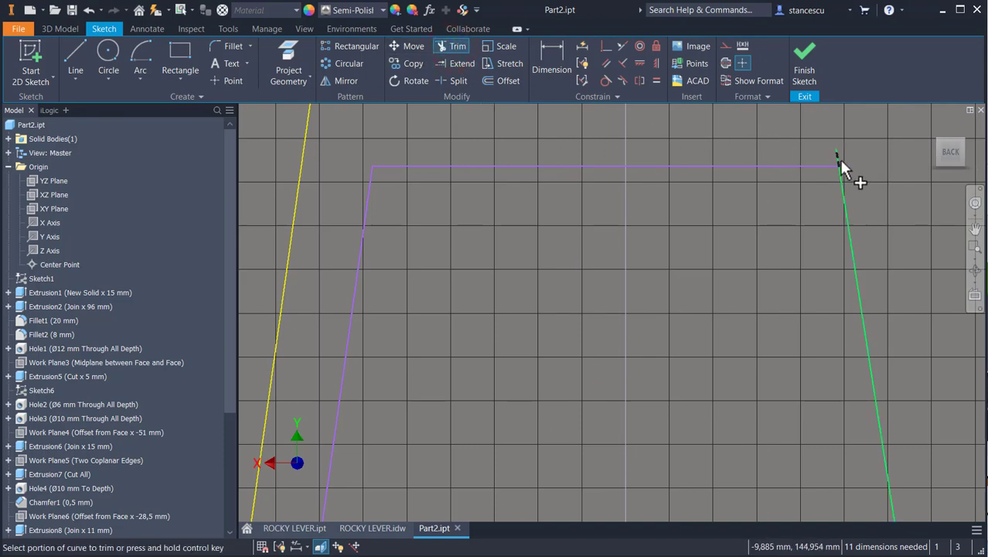
scroll(742, 248, "down", 5)
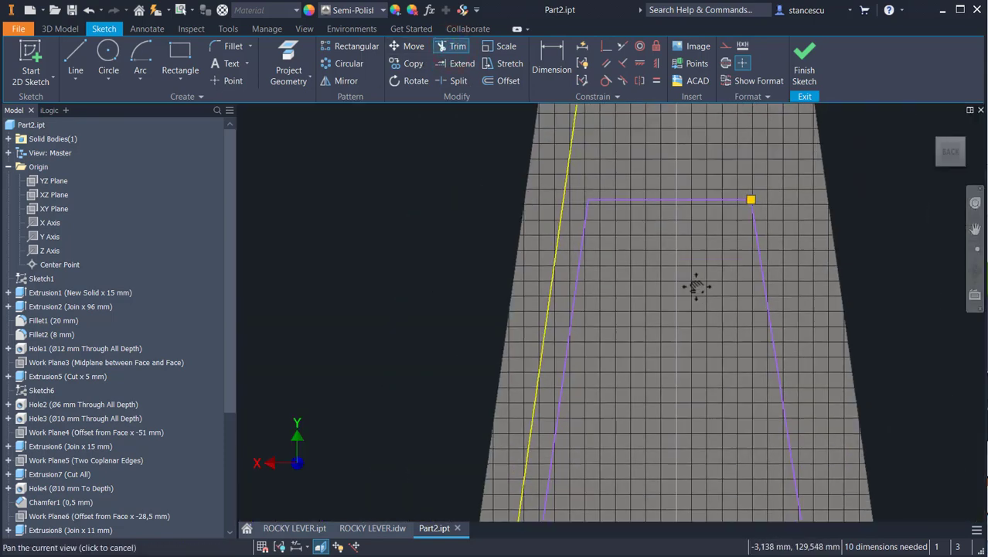
- Make the pocket's lower corner arc tangent to the slanted side drawn last
scroll(695, 340, "down", 2)
scroll(690, 357, "down", 4)
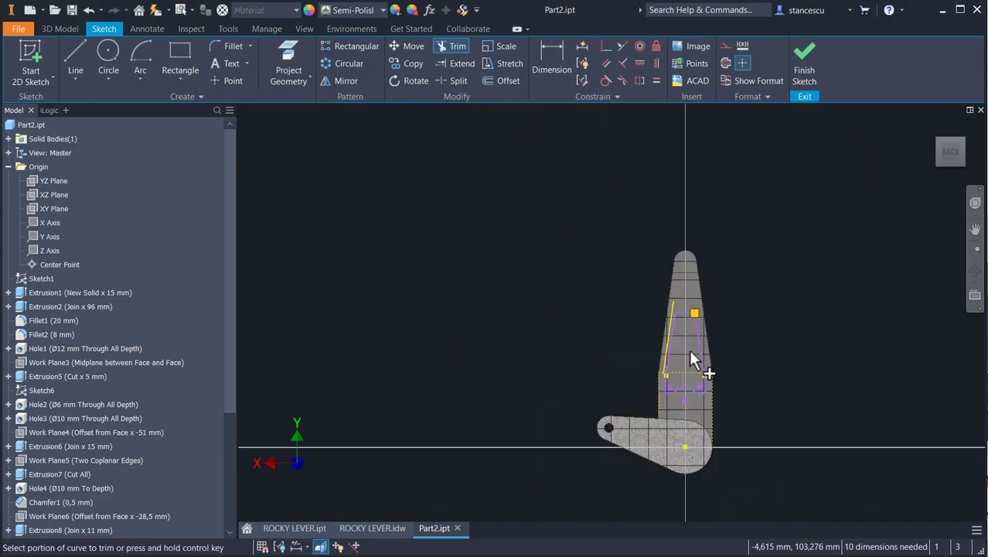
scroll(694, 382, "up", 3)
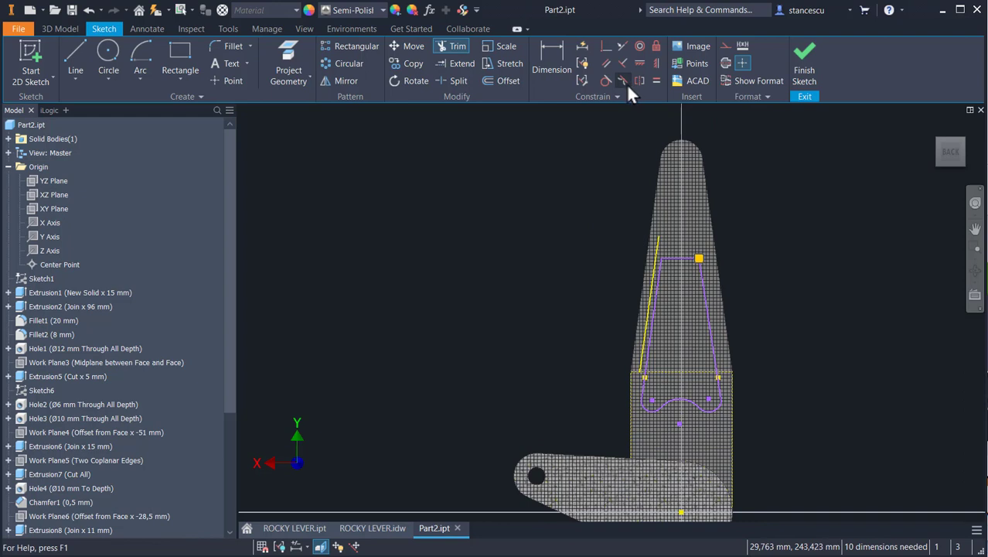
left_click(602, 81)
scroll(725, 430, "up", 3)
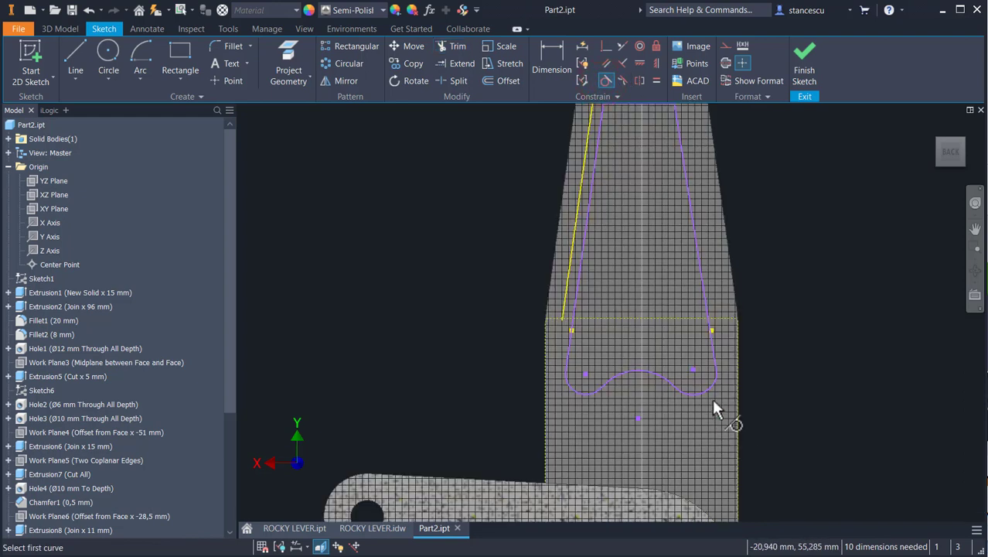
left_click(707, 391)
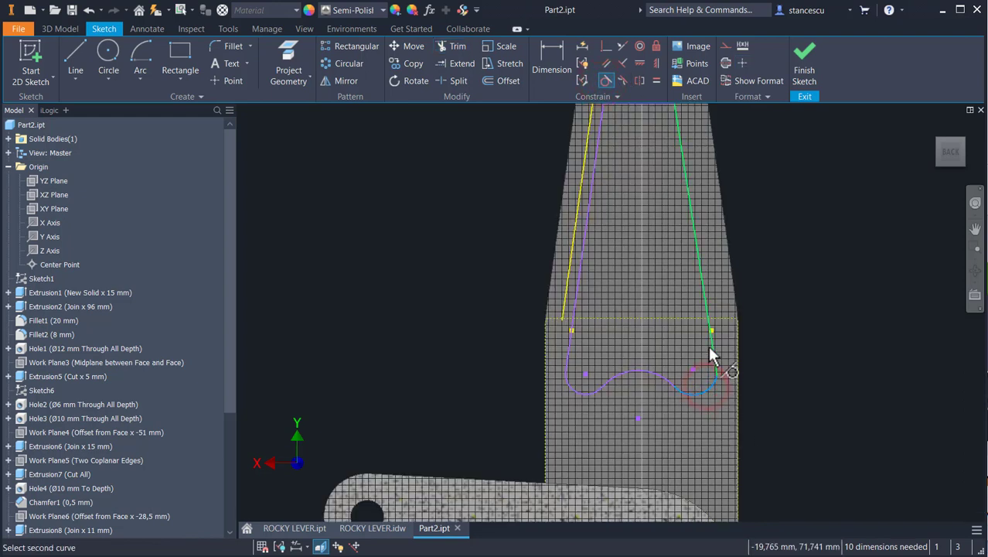
left_click(709, 349)
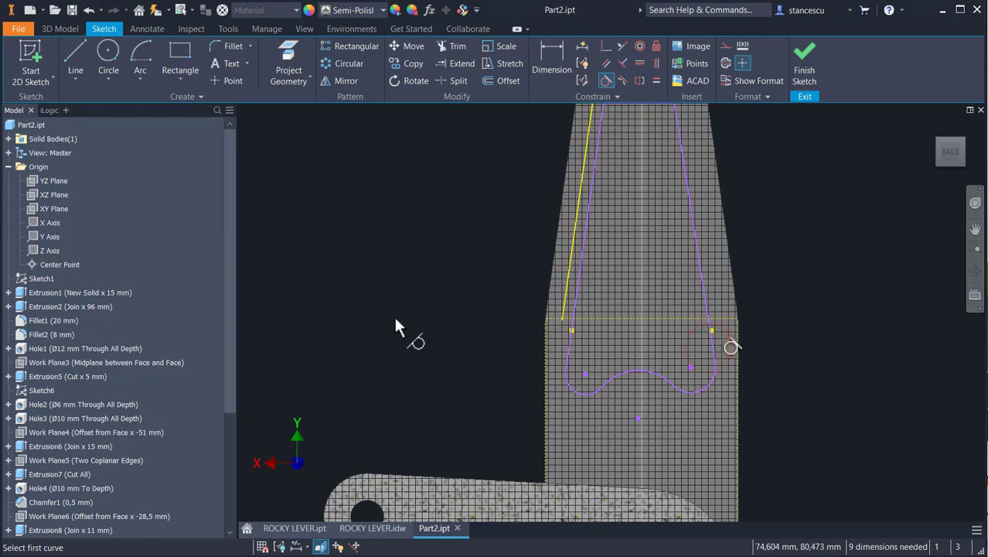
- Make the pocket's two lower corner arcs equal and align the middle arc's centre vertically with the sketch origin
left_click(655, 80)
left_click(584, 391)
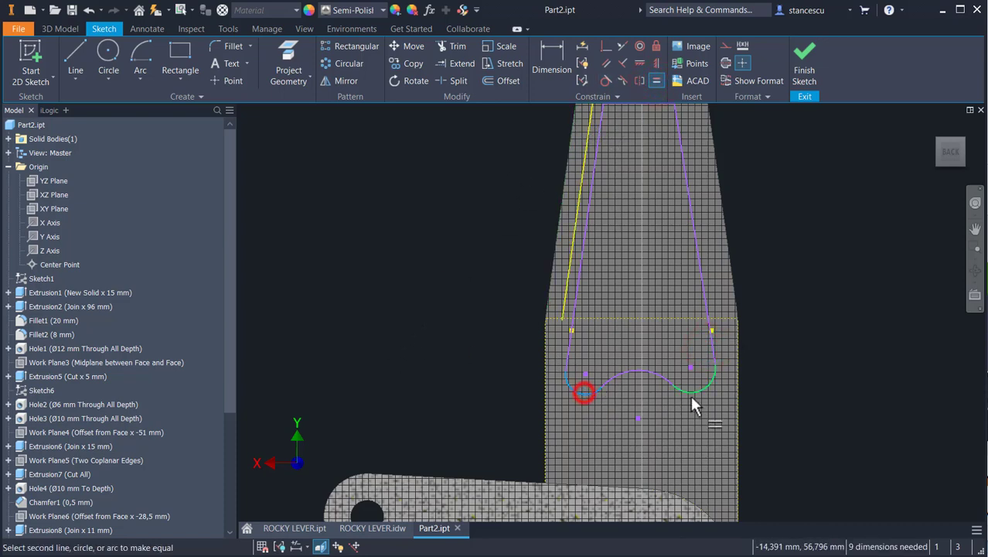
left_click(690, 392)
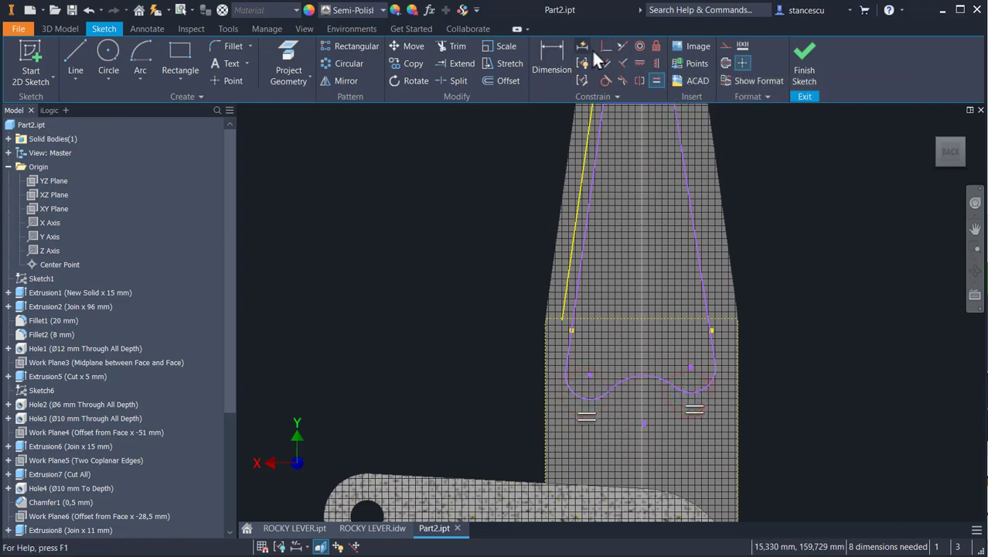
left_click(656, 63)
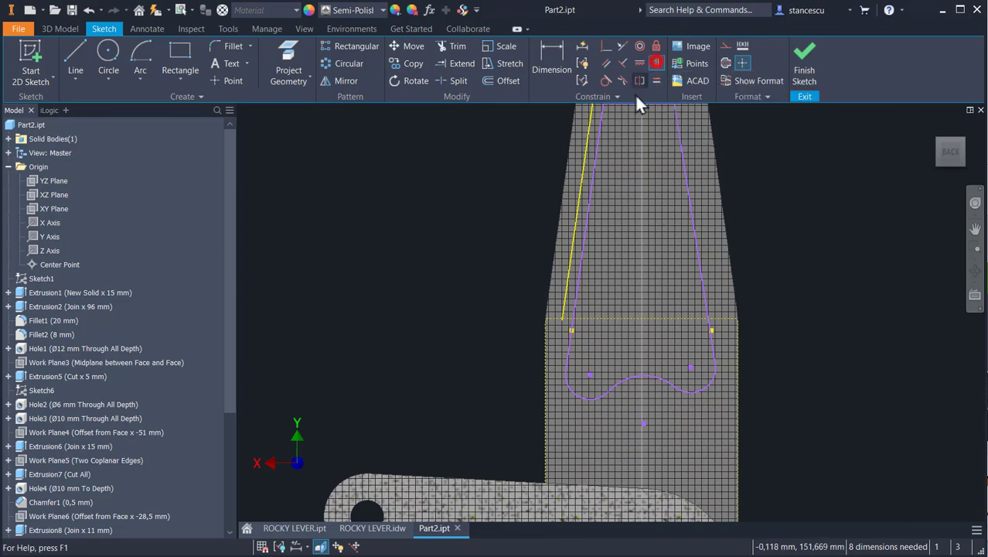
left_click(644, 424)
middle_click_drag(720, 484, 729, 357)
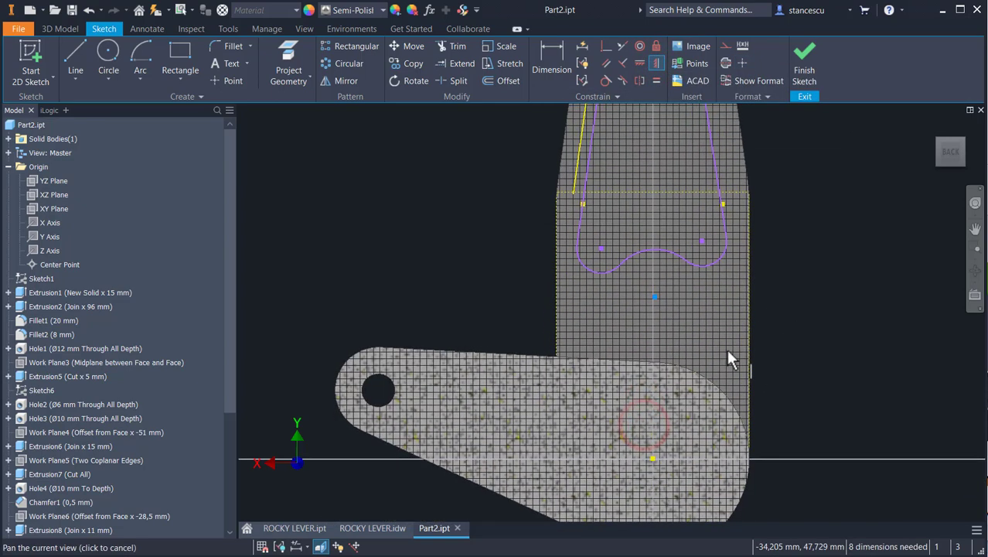
left_click(652, 458)
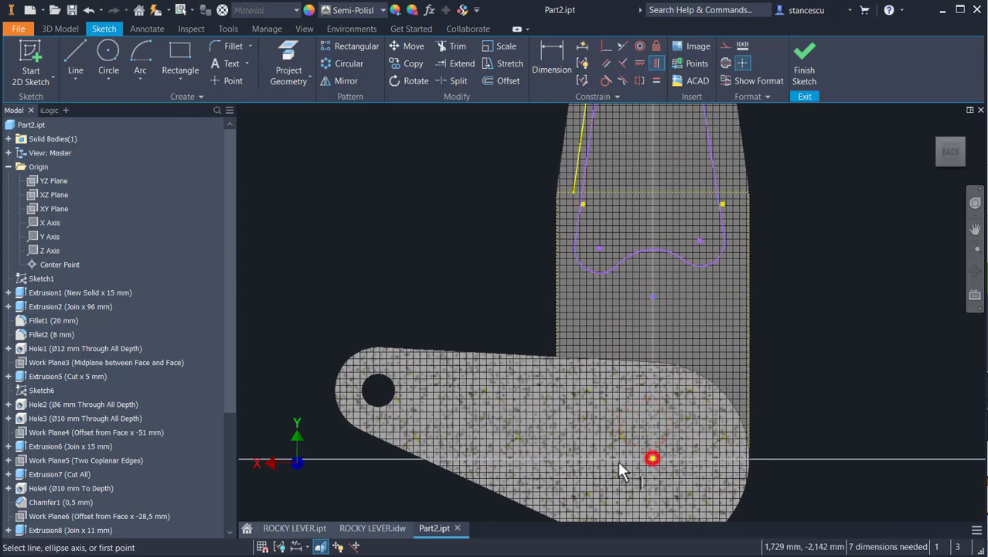
- Dimension the radius of one lower corner arc of the pocket as 8 mm
left_click(545, 62)
left_click(581, 264)
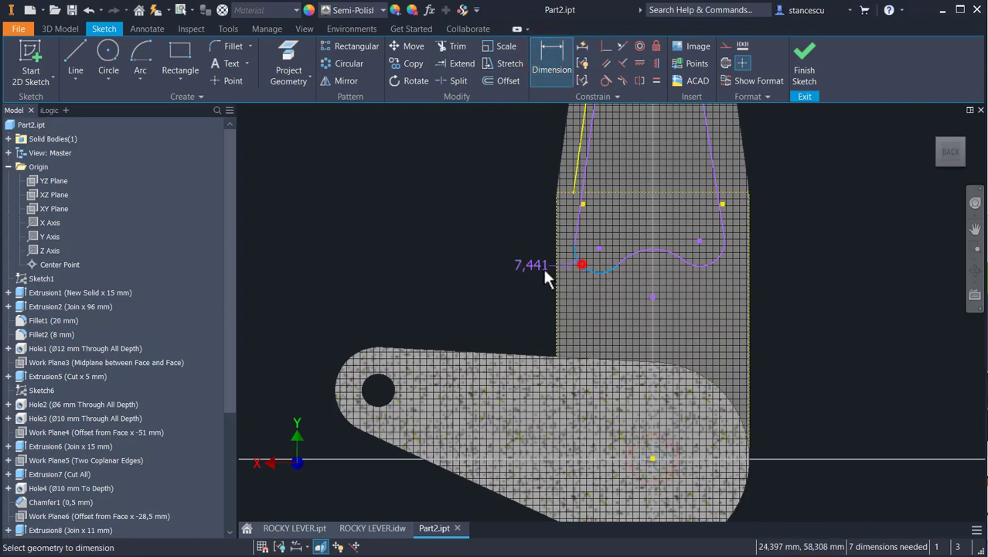
left_click(526, 272)
type("8")
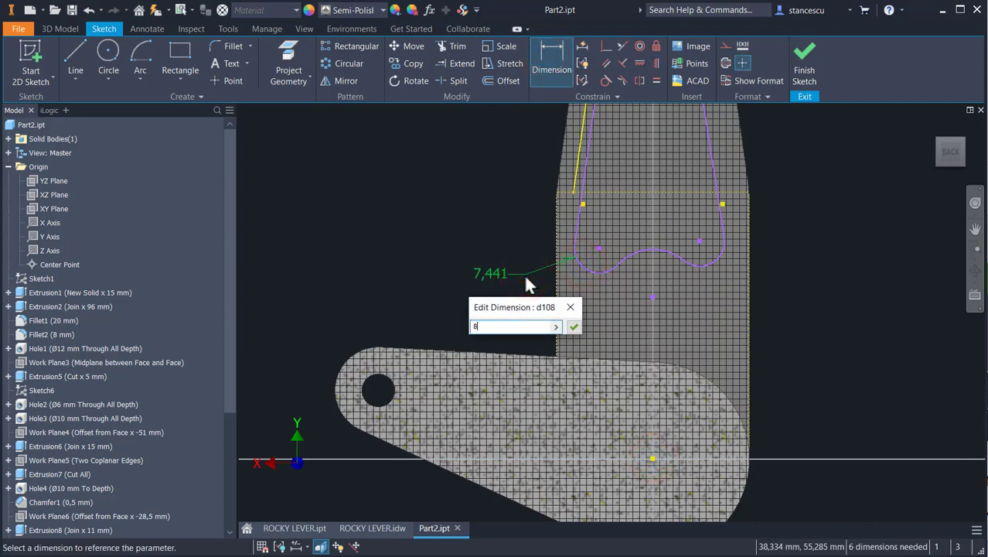
key("Return")
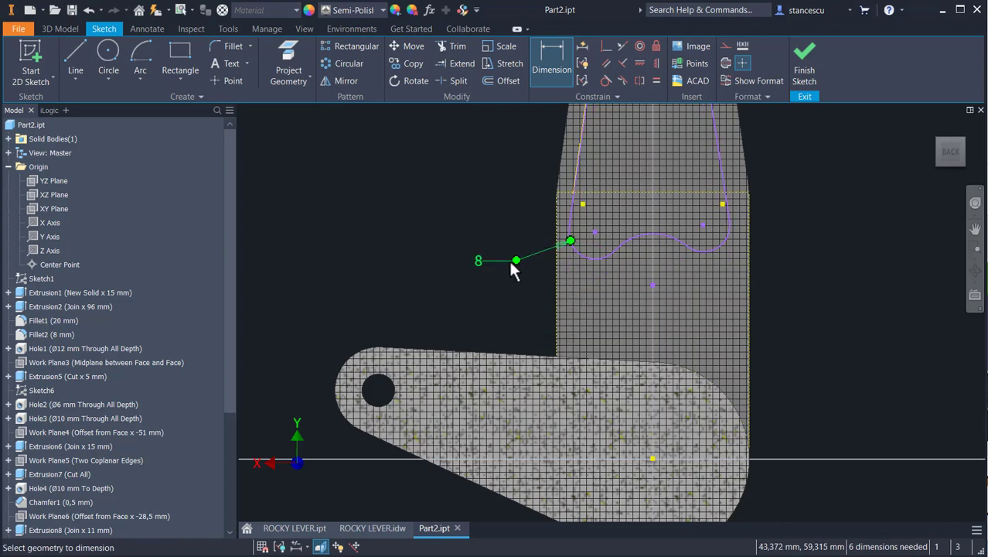
- Dimension the radius of the middle arc in the pocket's wavy lower end as 16 mm
left_click(670, 236)
left_click(774, 134)
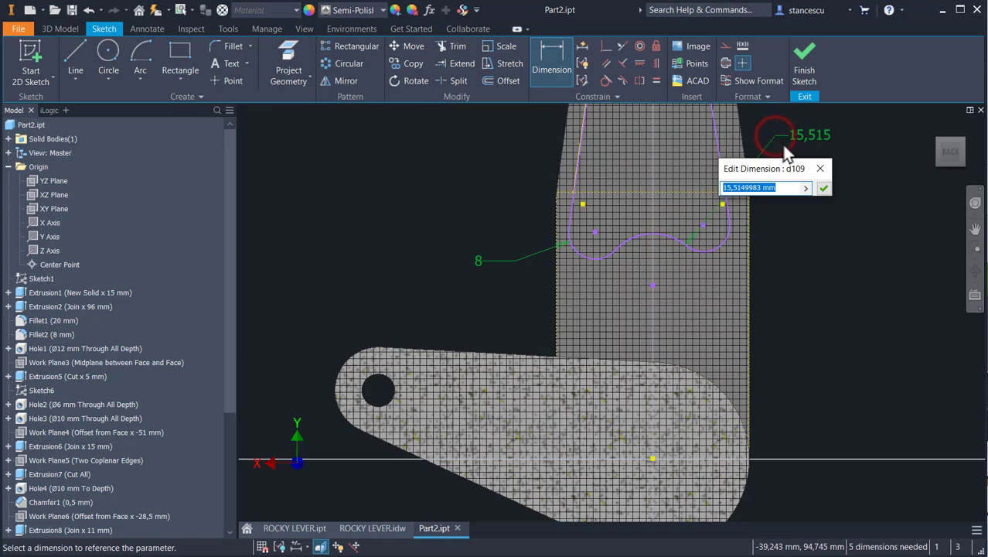
type("16")
key("Return")
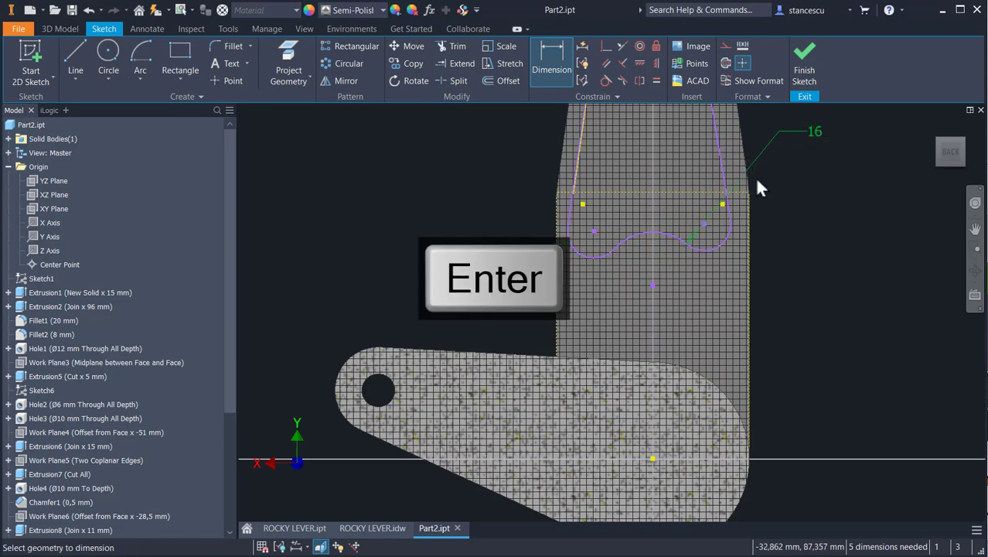
middle_click_drag(675, 279, 713, 347)
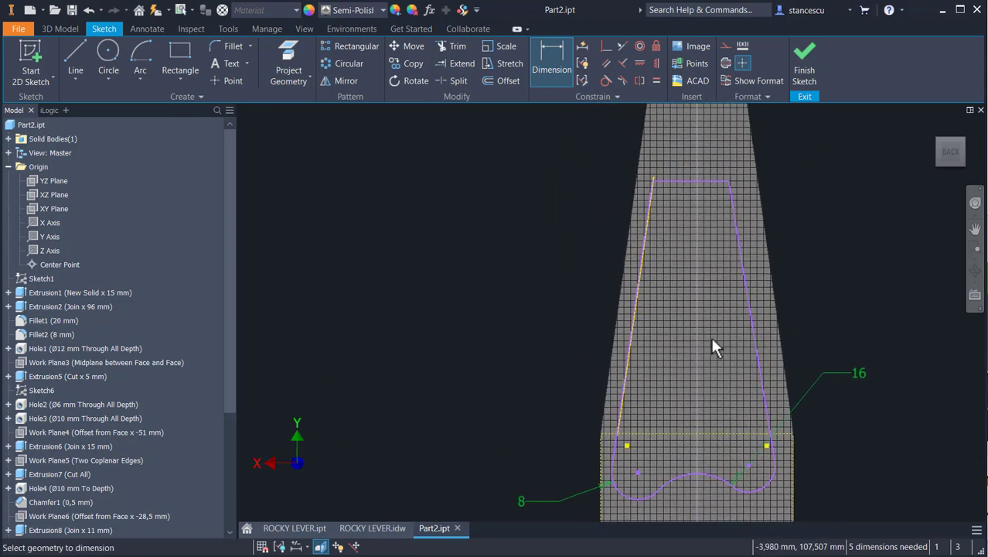
- Constrain the pocket profile's right slanted line parallel to the lever's right slanted edge
left_click(605, 62)
left_click(736, 252)
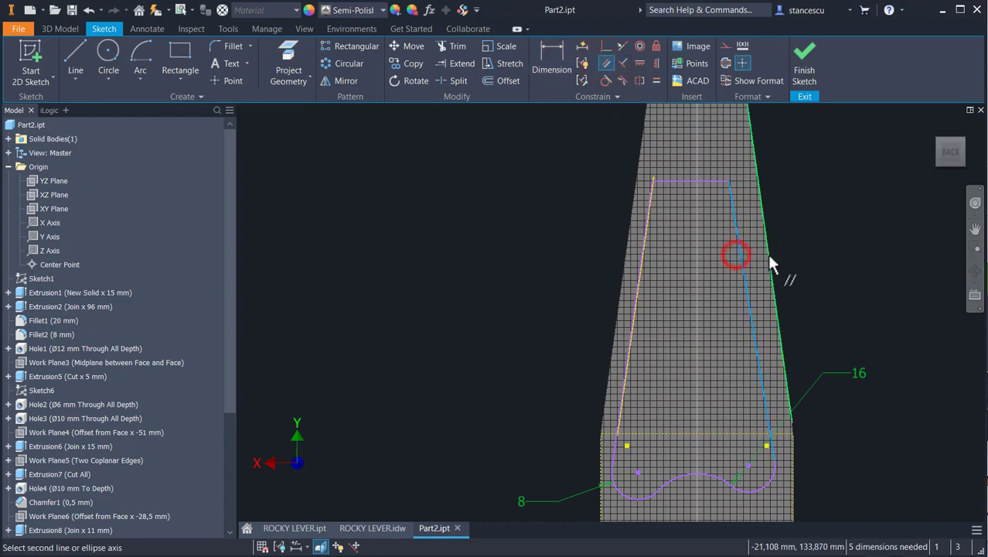
left_click(765, 256)
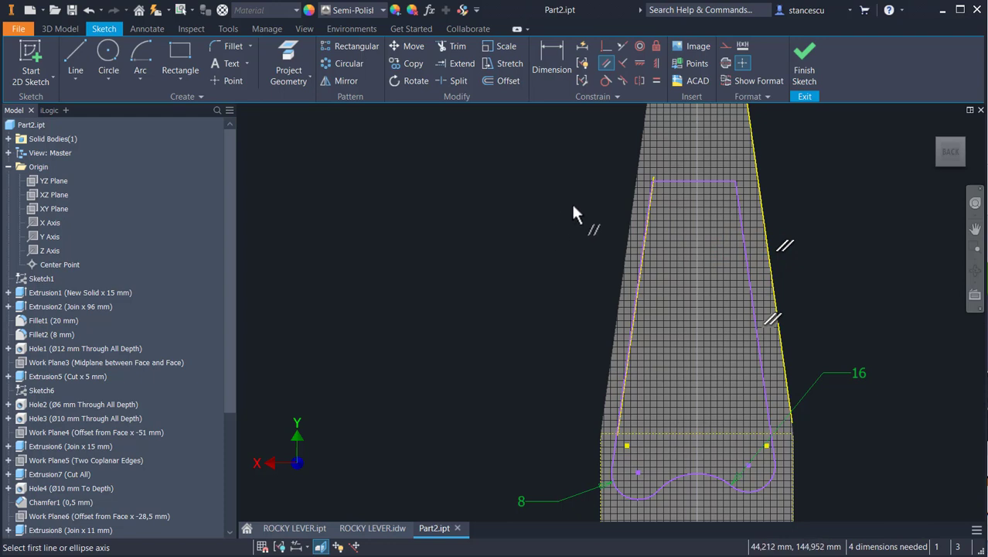
- Dimension the distance between the profile's right slanted line and the lever's right edge as 5 mm
left_click(553, 64)
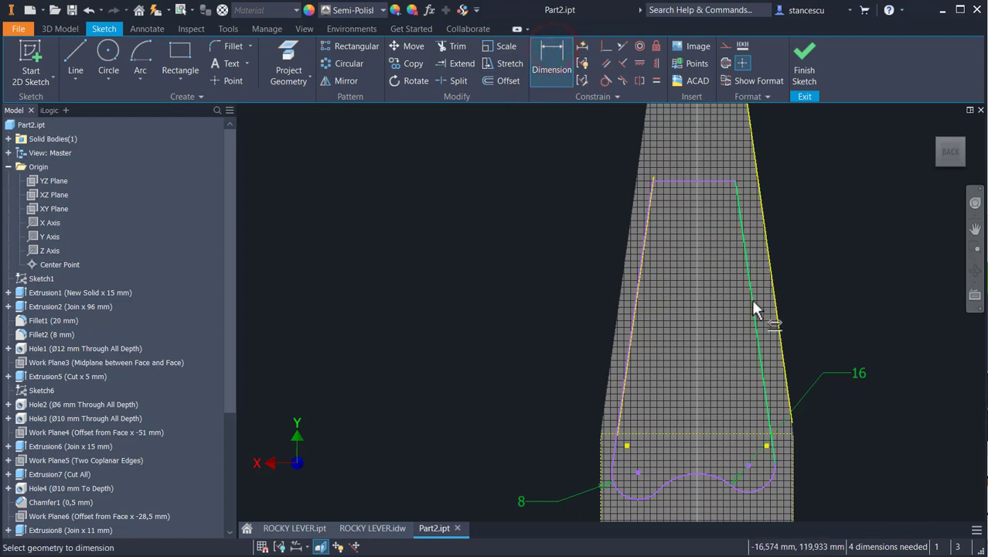
left_click(751, 299)
left_click(773, 296)
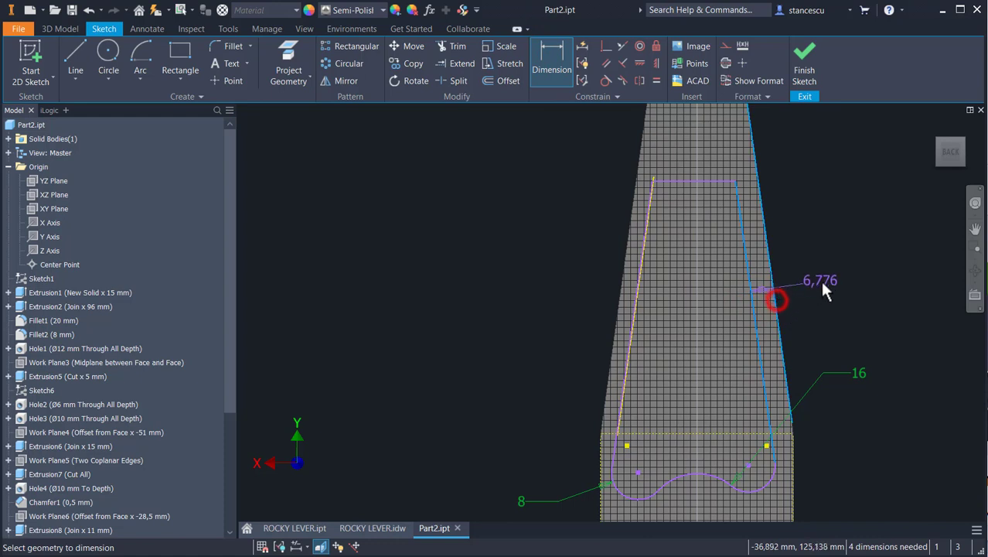
left_click(820, 279)
type("5")
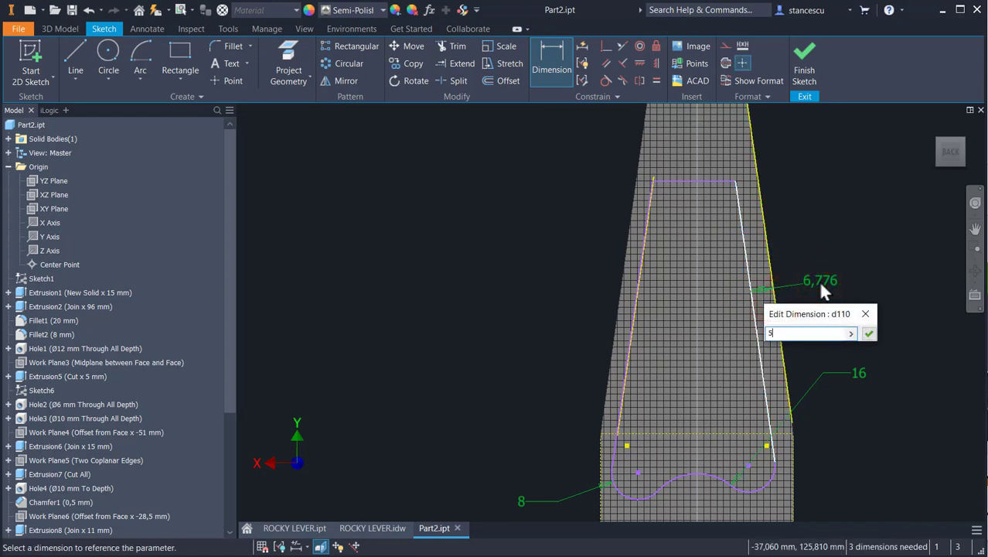
key("Return")
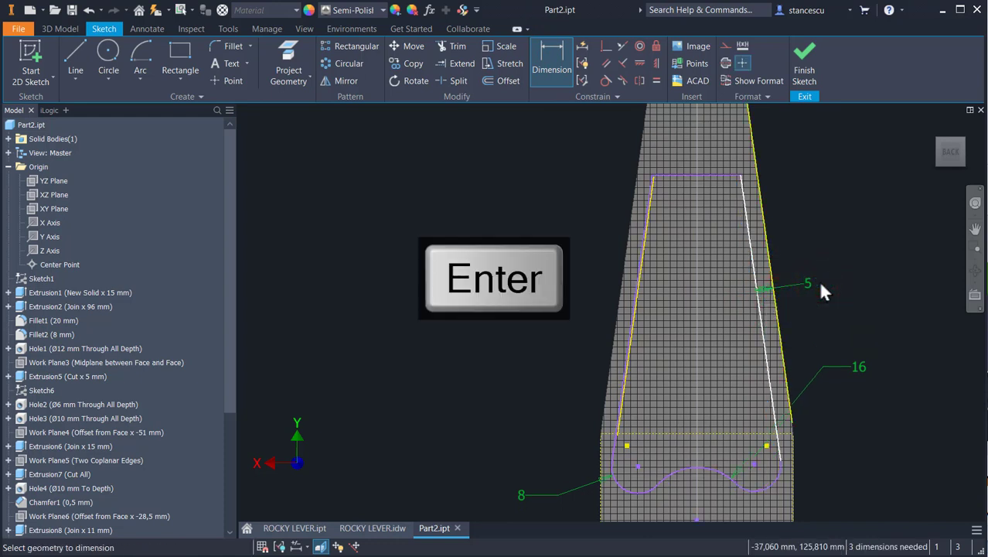
scroll(636, 301, "up", 3)
left_click(635, 303)
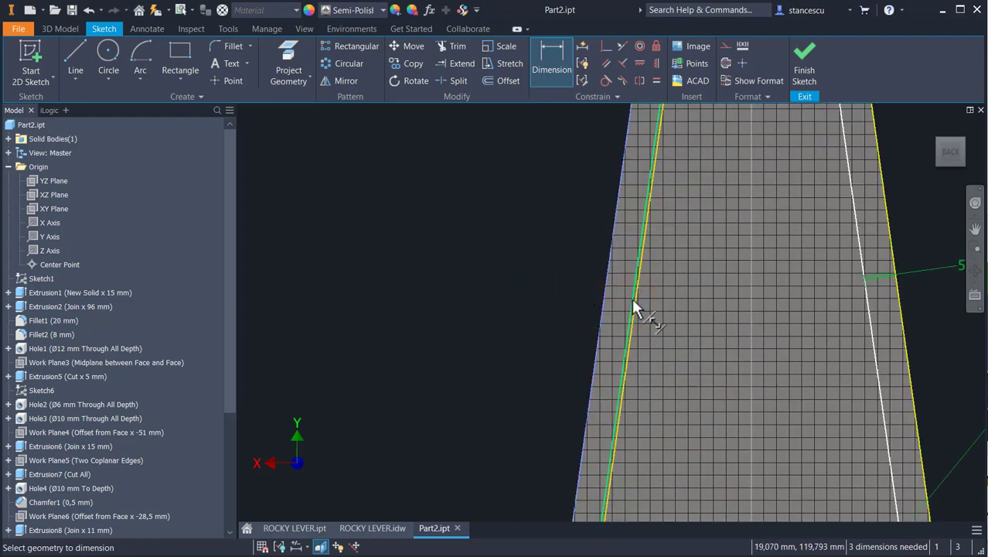
scroll(657, 303, "down", 4)
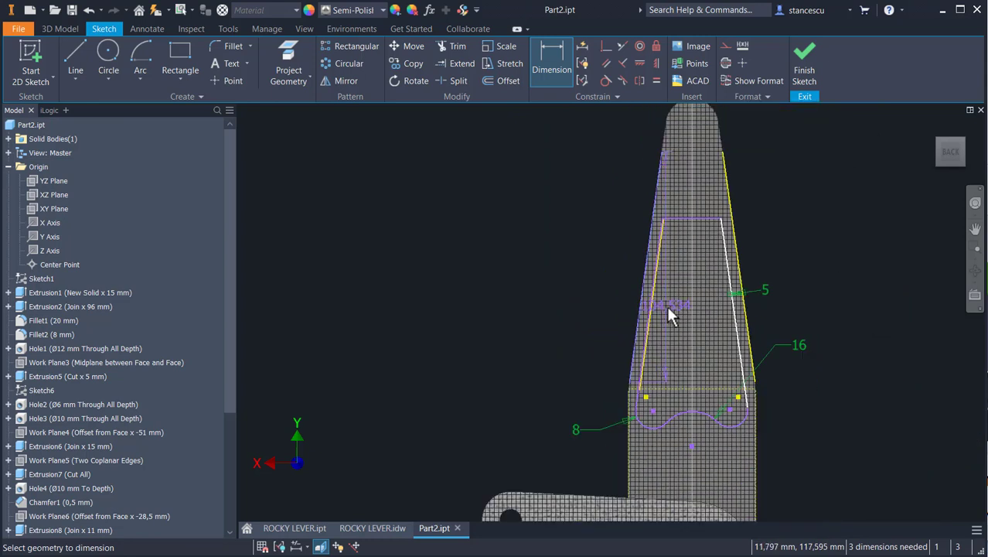
key("Escape")
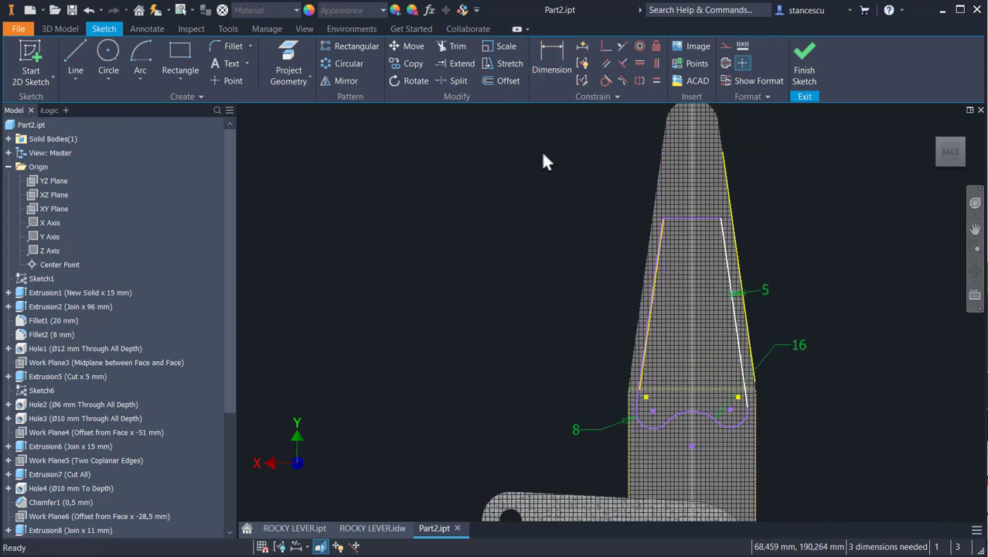
- Constrain the pocket profile's left slanted line parallel to the lever's left slanted edge
left_click(606, 63)
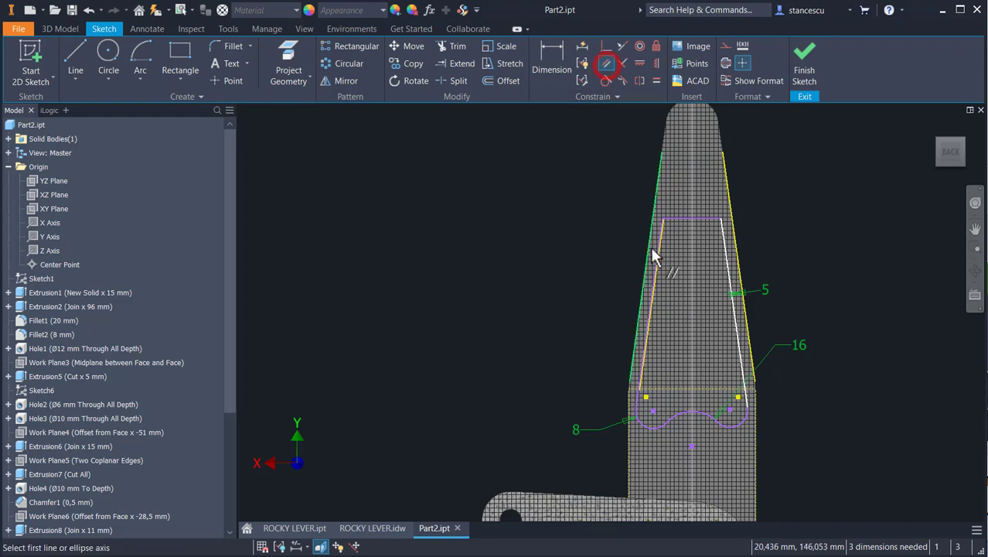
scroll(660, 256, "up", 3)
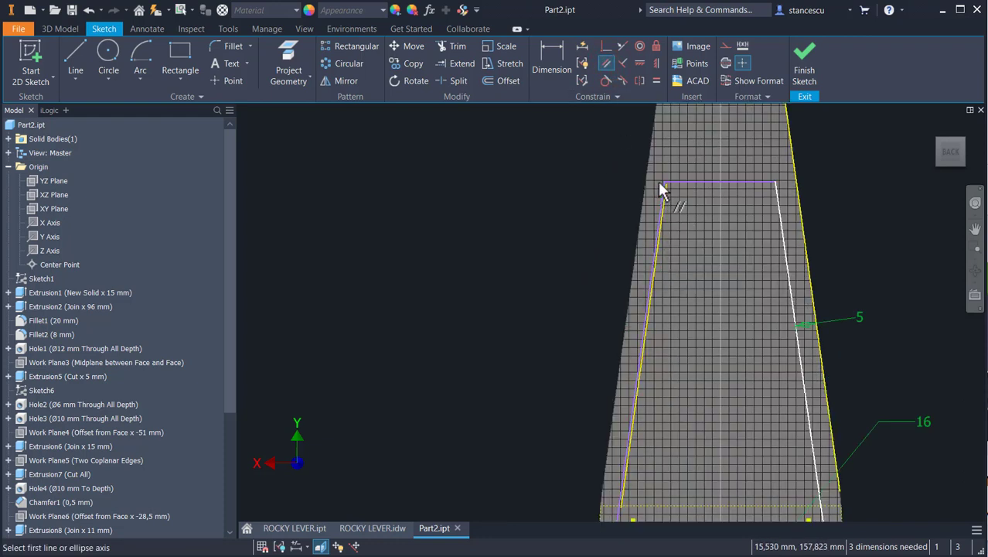
scroll(658, 181, "up", 3)
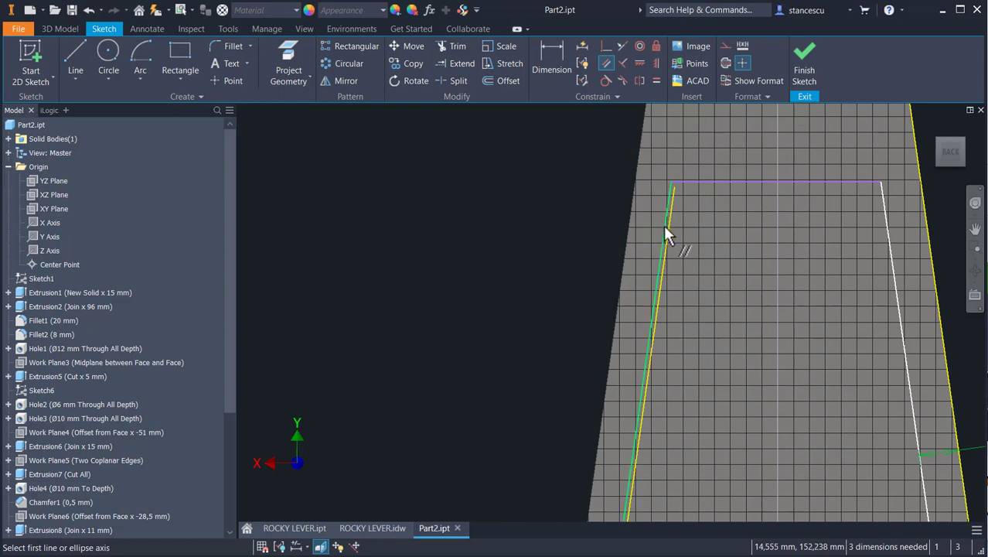
left_click(663, 225)
left_click(625, 225)
scroll(491, 253, "down", 2)
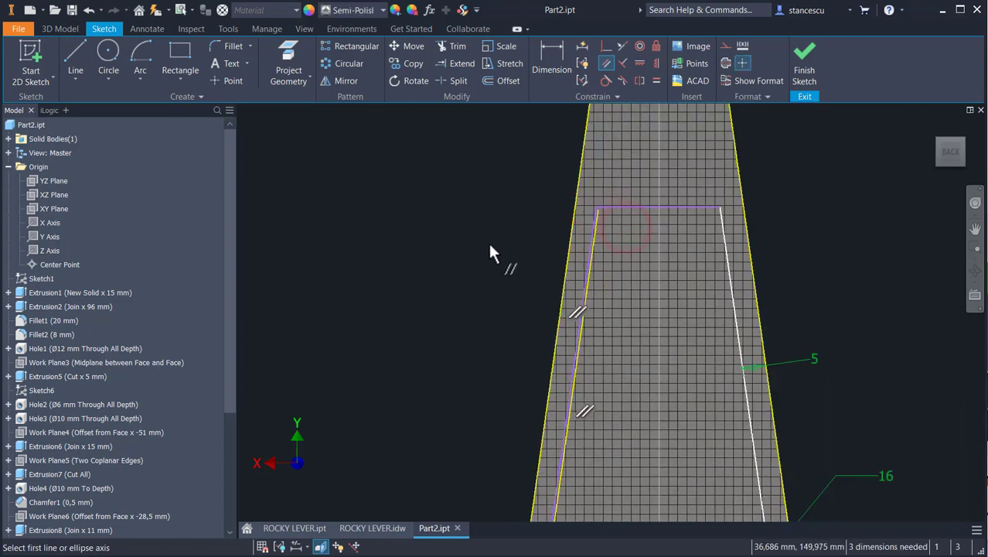
left_click(553, 49)
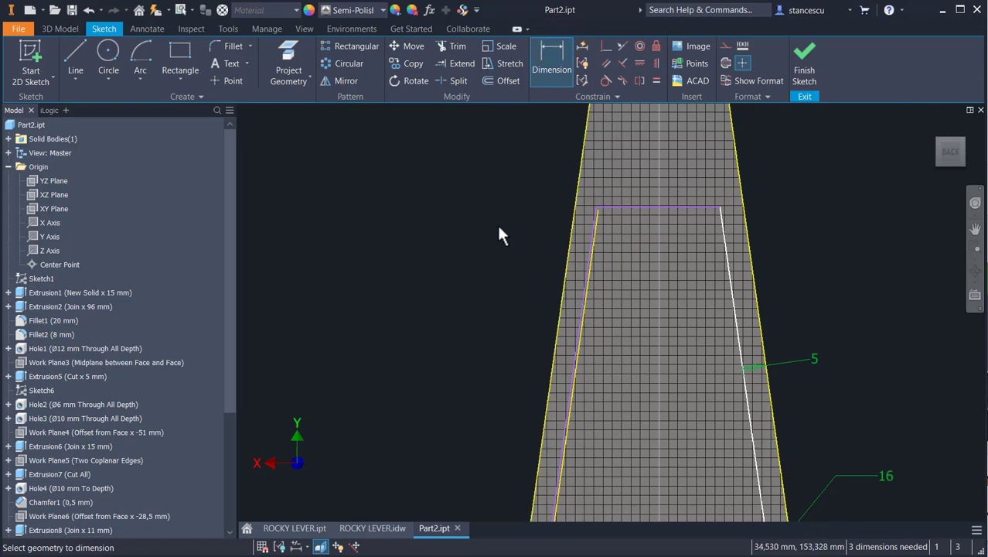
key("Escape")
scroll(593, 267, "up", 3)
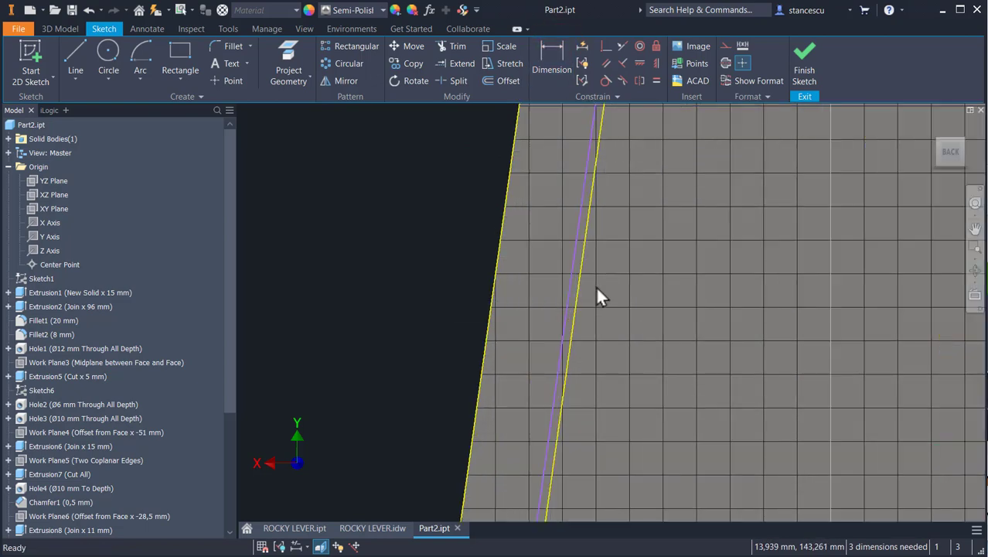
scroll(596, 289, "down", 5)
- Remove the projection constraint from the stray projected line running just beside the profile's left slanted line
scroll(607, 309, "up", 4)
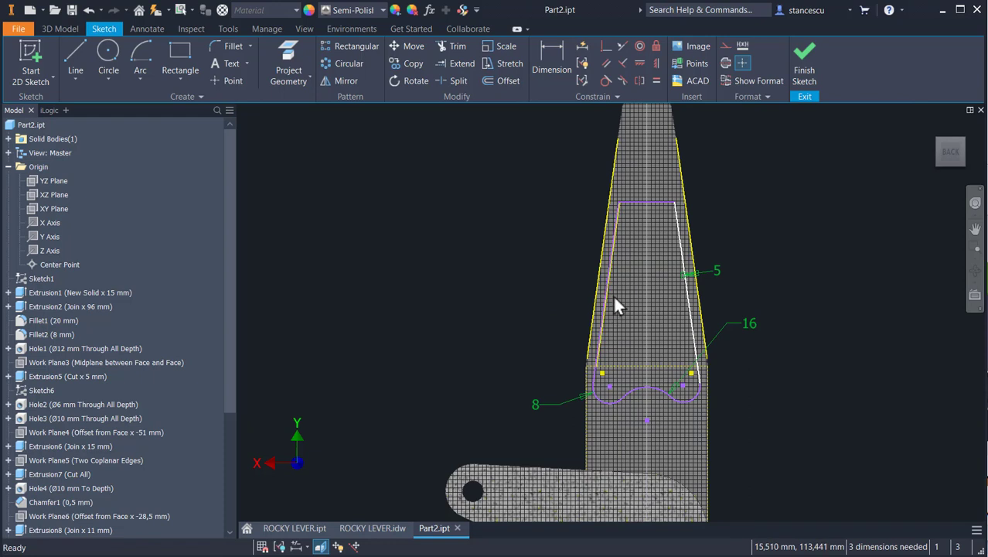
scroll(610, 289, "up", 2)
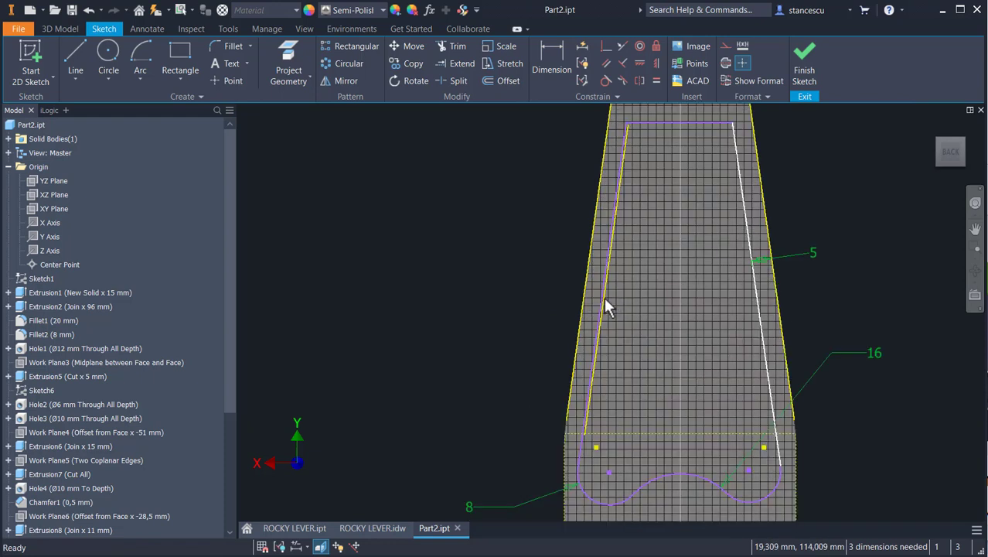
left_click(603, 298)
key("Delete")
scroll(607, 309, "up", 3)
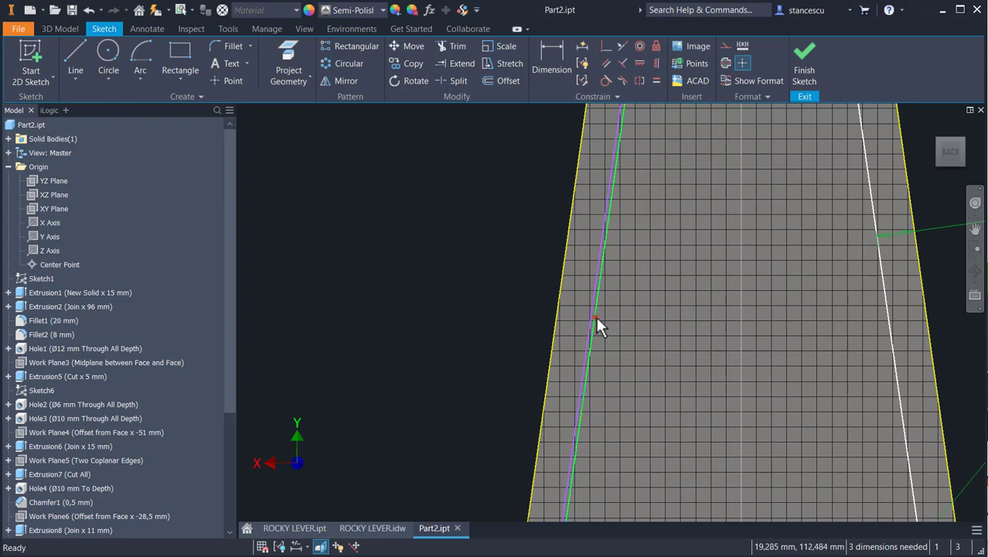
left_click(595, 316)
left_click(612, 296)
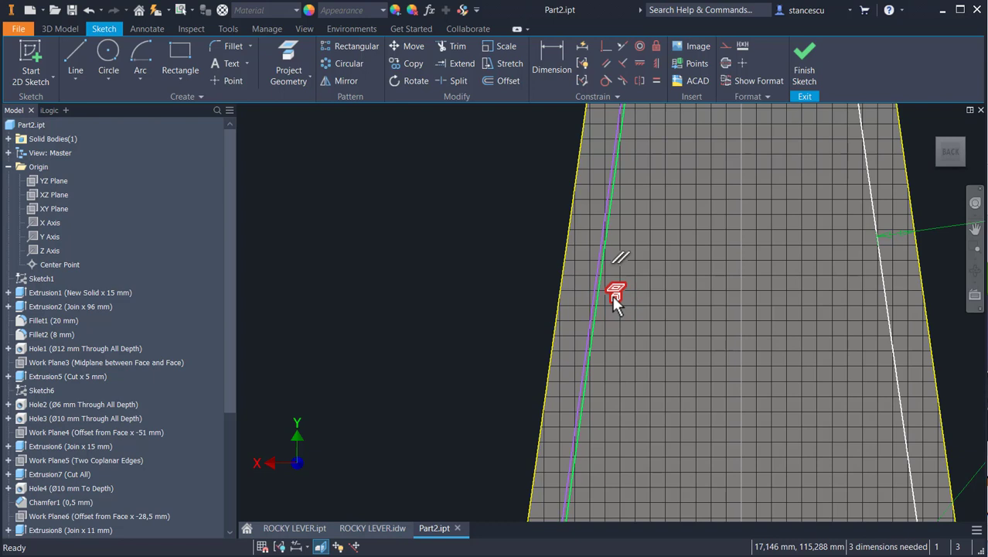
key("Delete")
key("Delete")
- Delete the stray line next to the profile's left slanted line
left_click(602, 279)
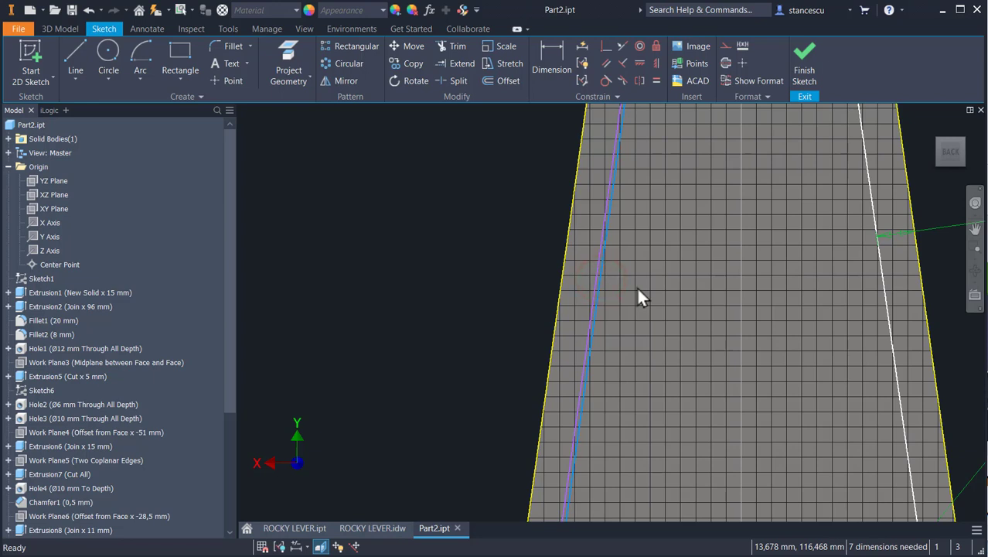
key("Delete")
scroll(631, 298, "down", 3)
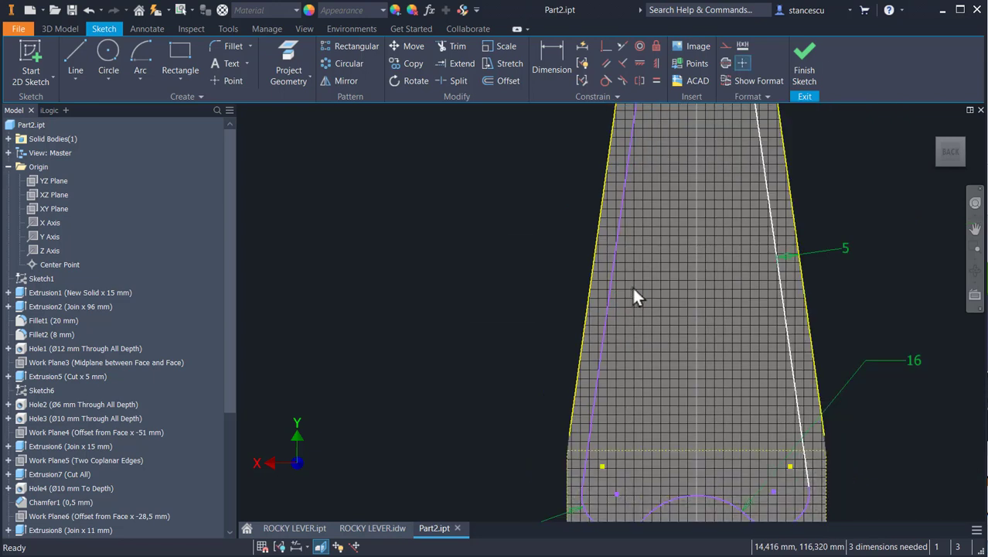
scroll(631, 285, "down", 2)
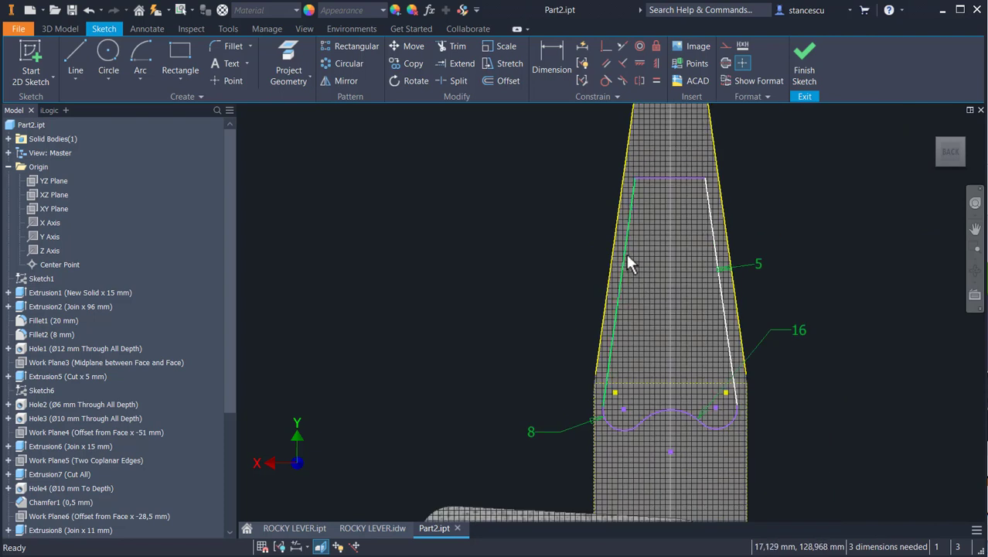
- Dimension the profile's left slanted line to the lever's left edge, linking its value to the right side's 5 mm dimension (d110)
left_click(626, 254)
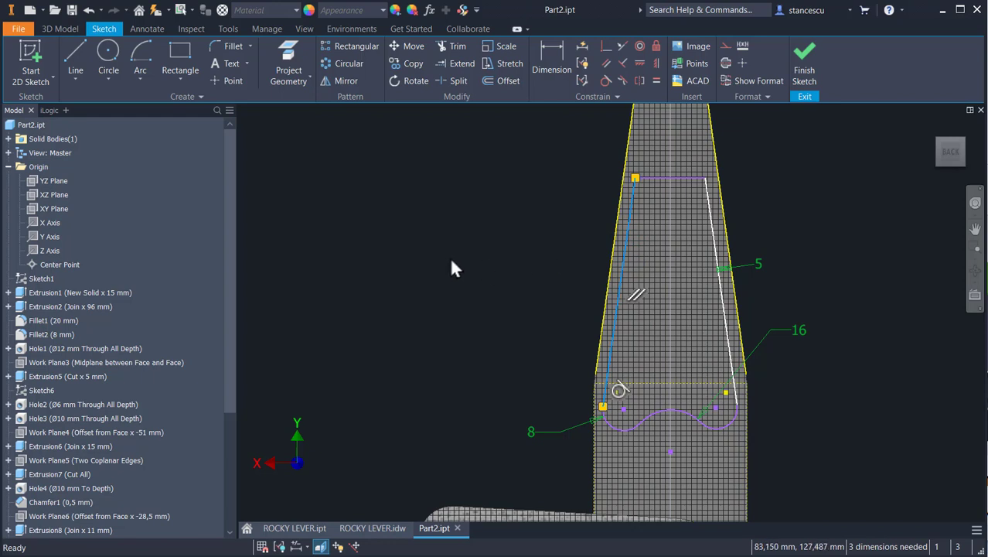
key("Escape")
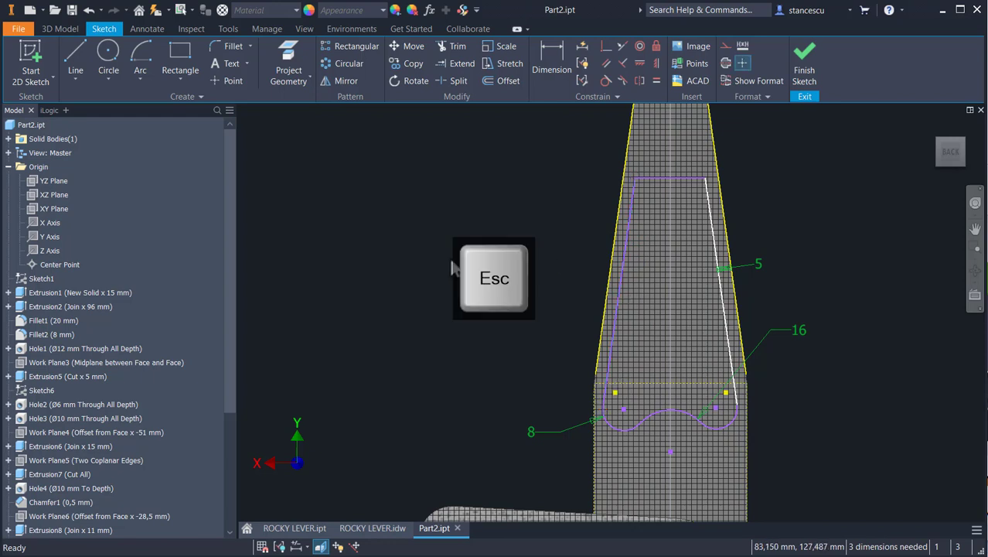
left_click(551, 58)
left_click(618, 279)
left_click(615, 280)
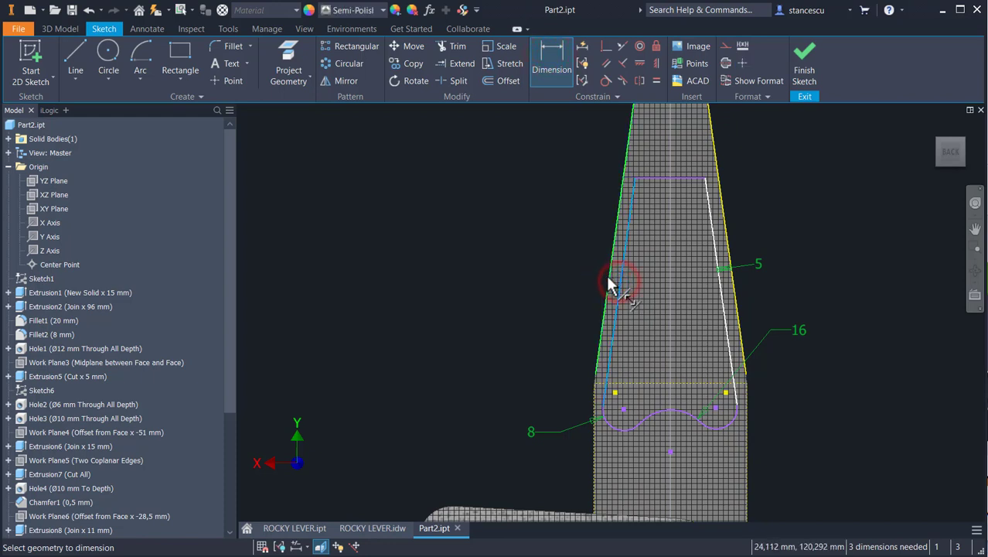
left_click(567, 263)
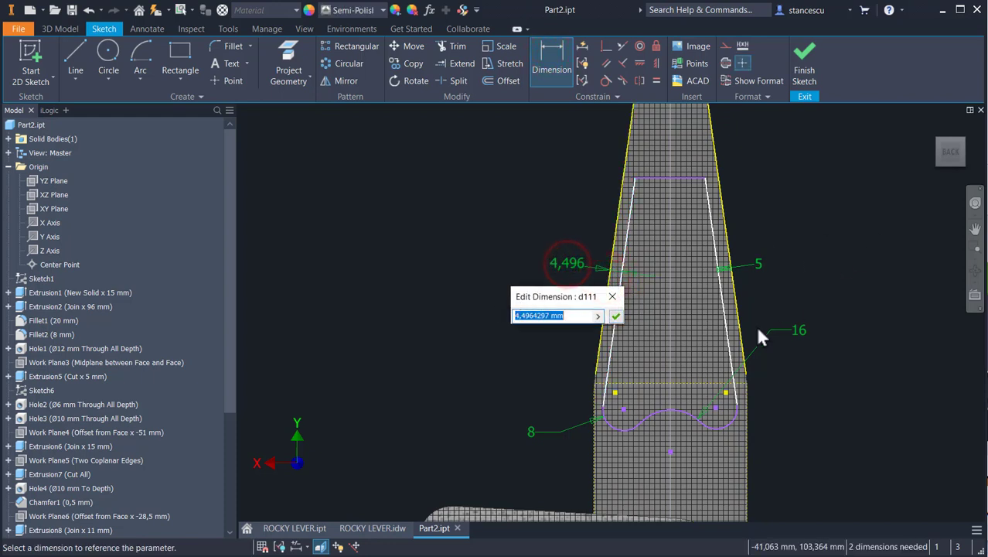
left_click(758, 265)
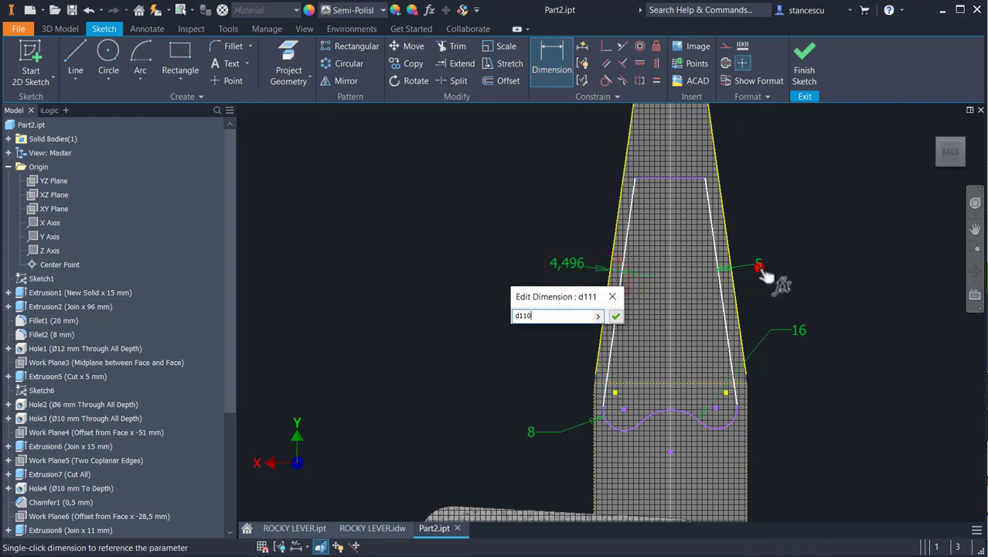
left_click(615, 317)
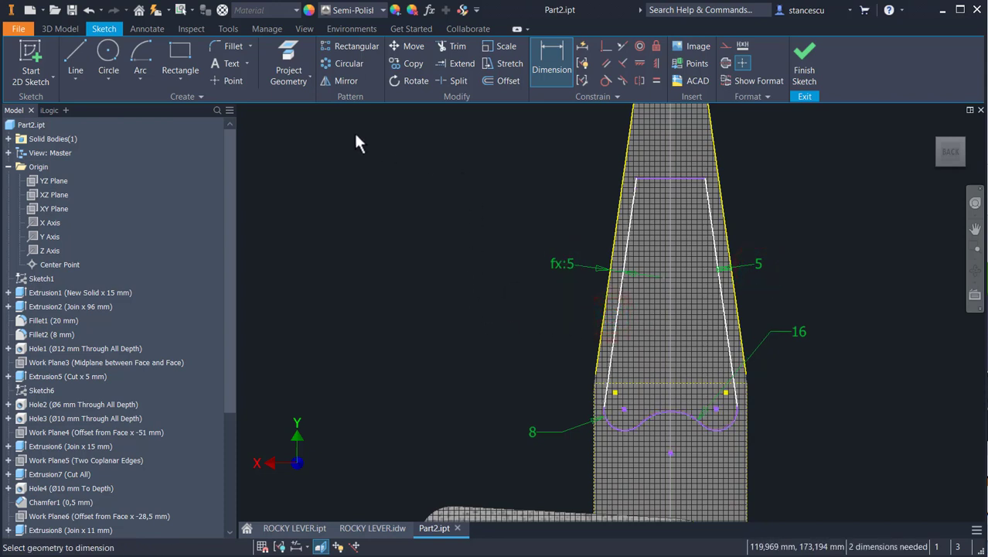
- Fillet both upper corners of the pocket profile with an 8 mm radius
left_click(225, 46)
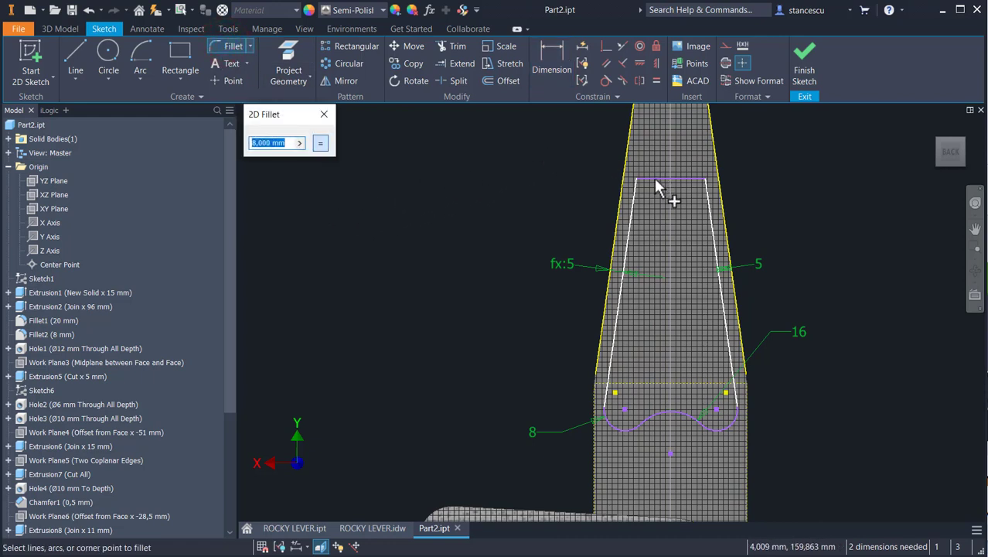
left_click(630, 209)
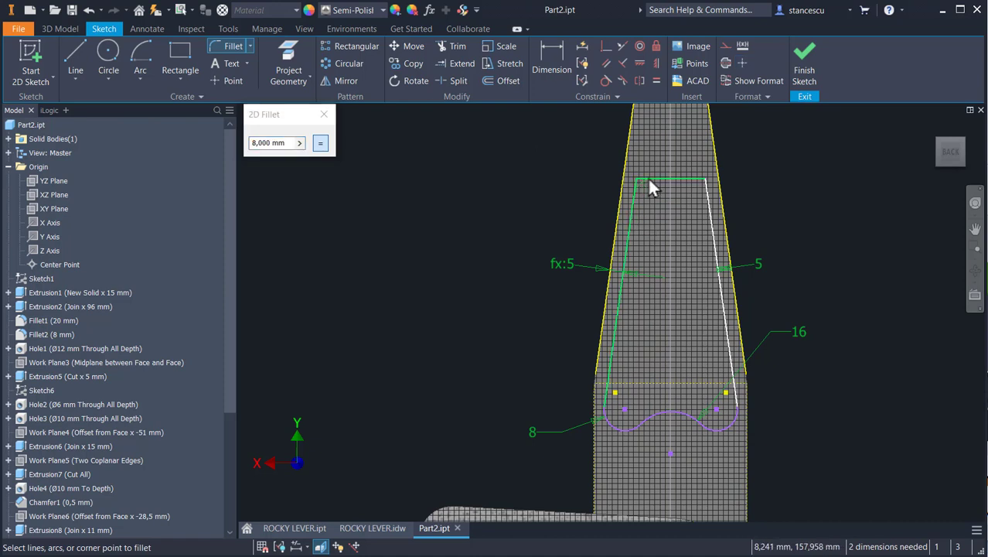
left_click(649, 180)
left_click(690, 175)
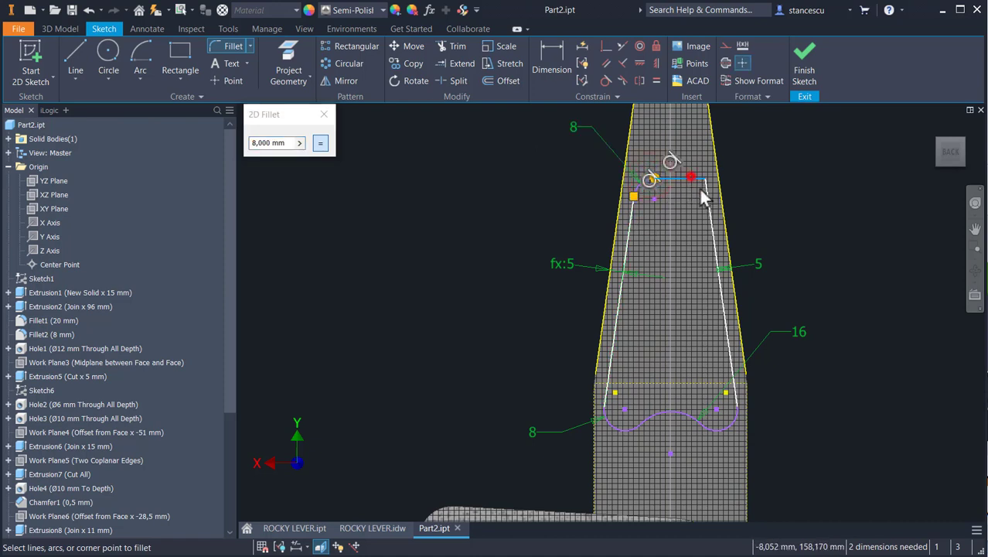
left_click(704, 193)
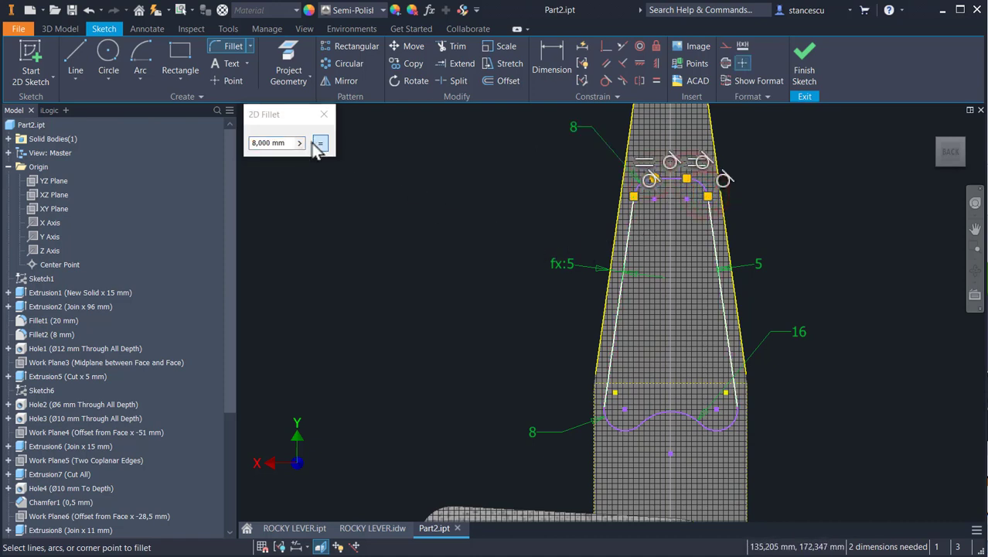
left_click(385, 233)
key("Escape")
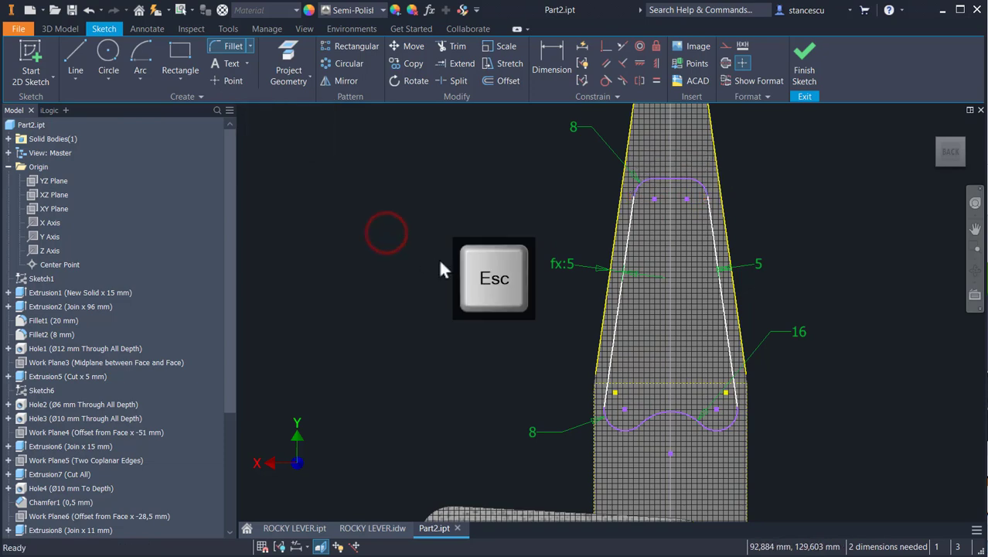
- Switch to the ROCKY LEVER.idw drawing to check the pocket profile's dimensions
middle_click_drag(478, 279, 483, 181)
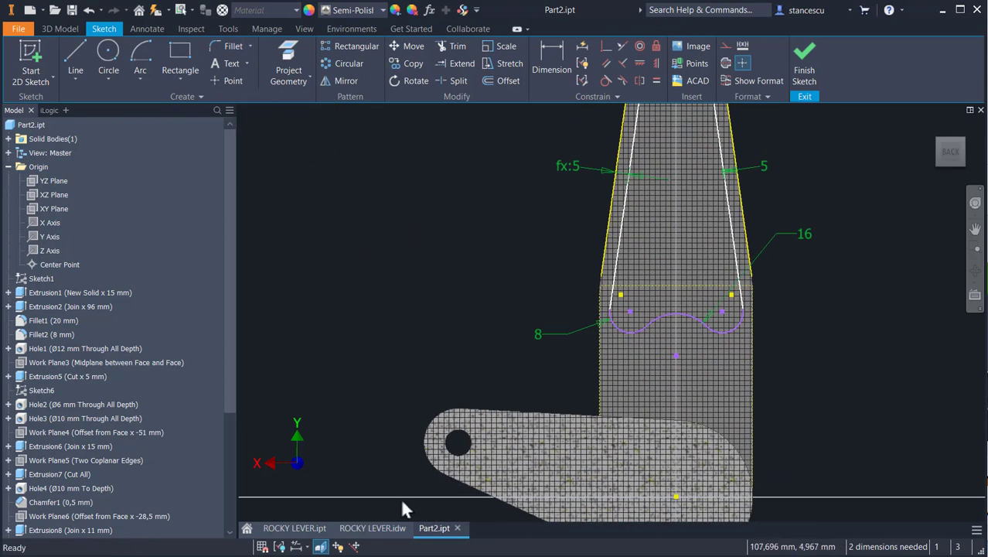
left_click(379, 529)
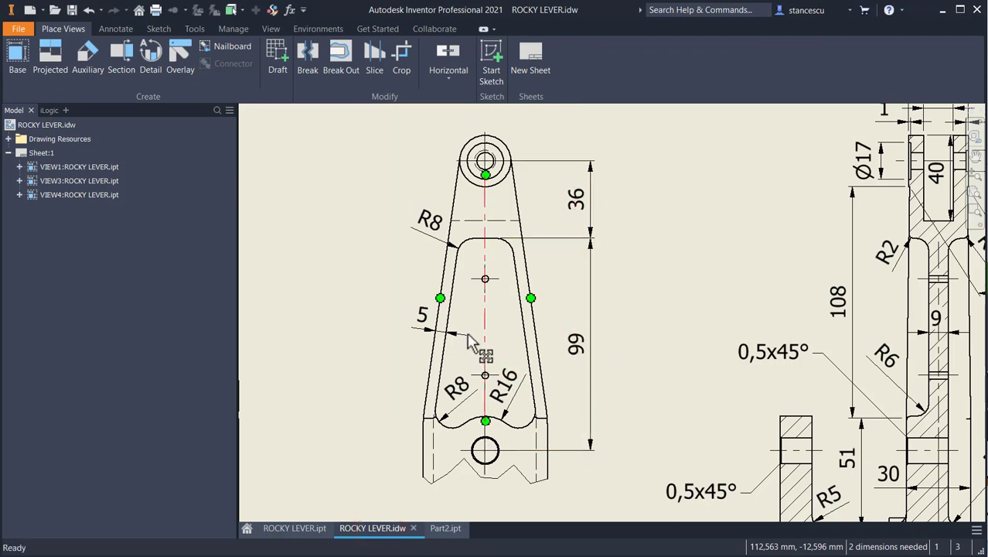
- Back in Part2.ipt, project the lever's rounded tip into the sketch and dimension the profile's top line 36 mm from the arc's centre
left_click(454, 528)
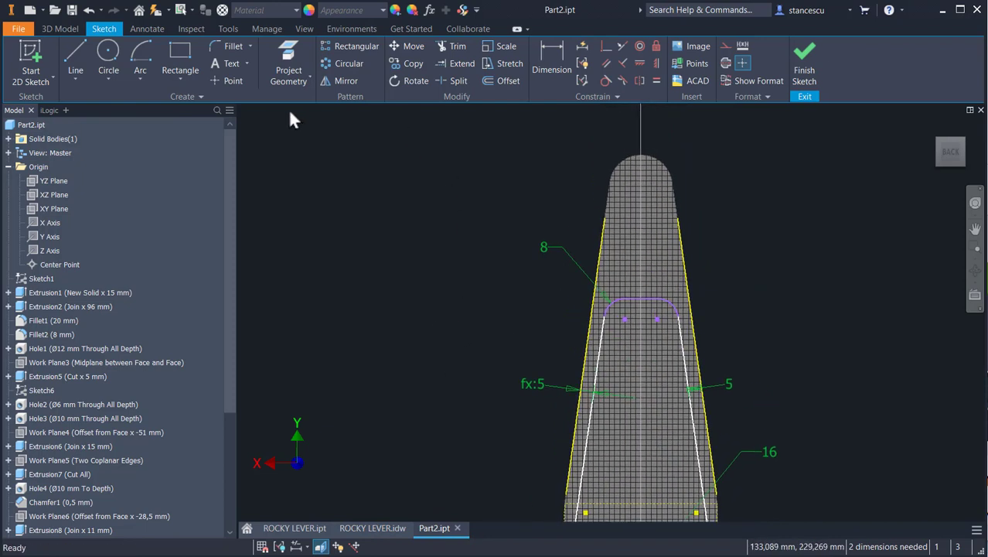
left_click(286, 52)
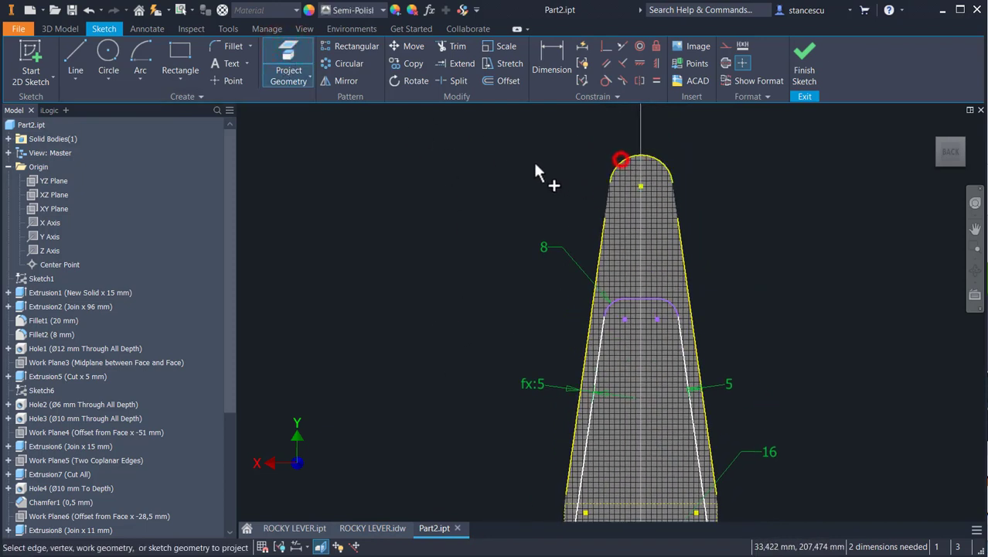
left_click(554, 45)
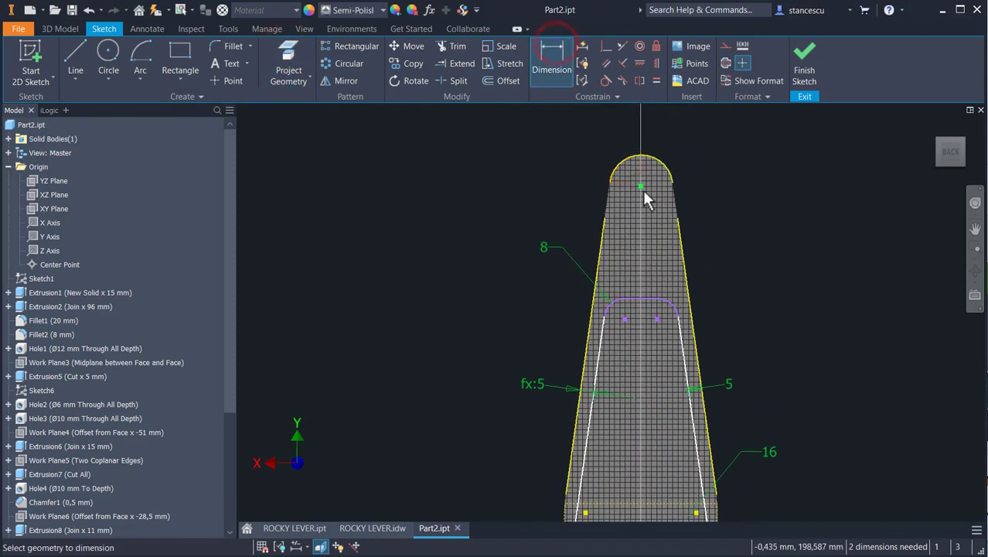
left_click(641, 187)
left_click(643, 297)
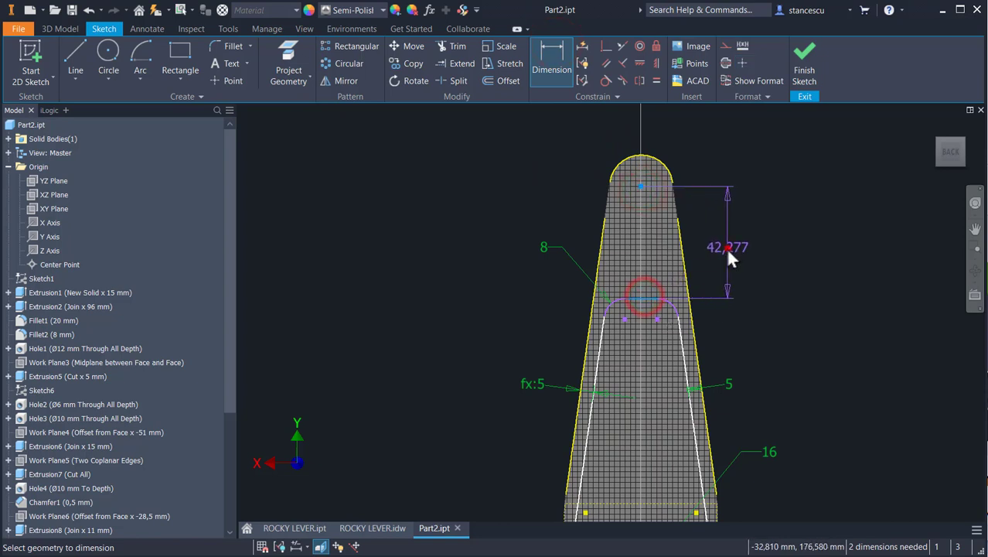
left_click(726, 248)
type("36")
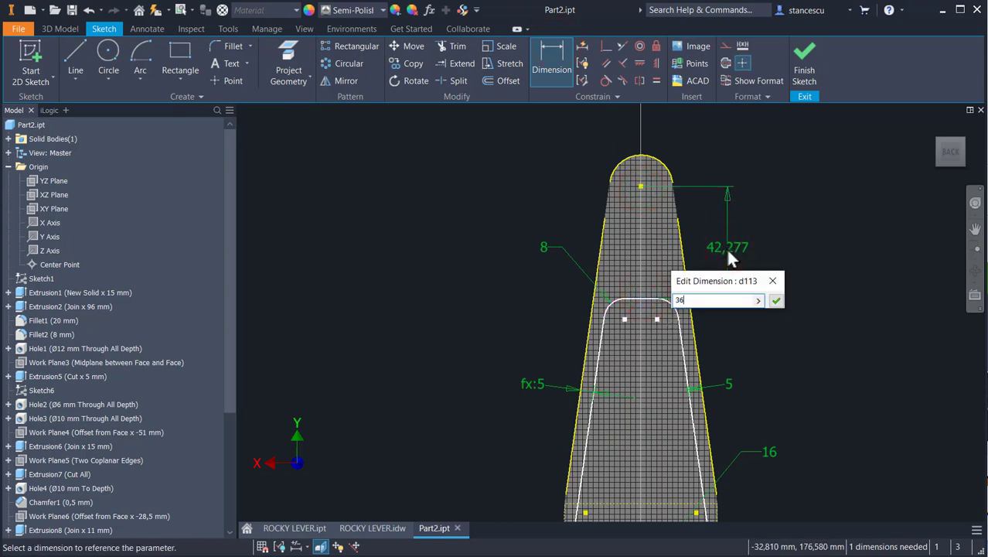
key("Return")
- Dimension the profile's top line to the centre of the bottom middle arc as 99 mm and finish the sketch
middle_click_drag(808, 254, 831, 149)
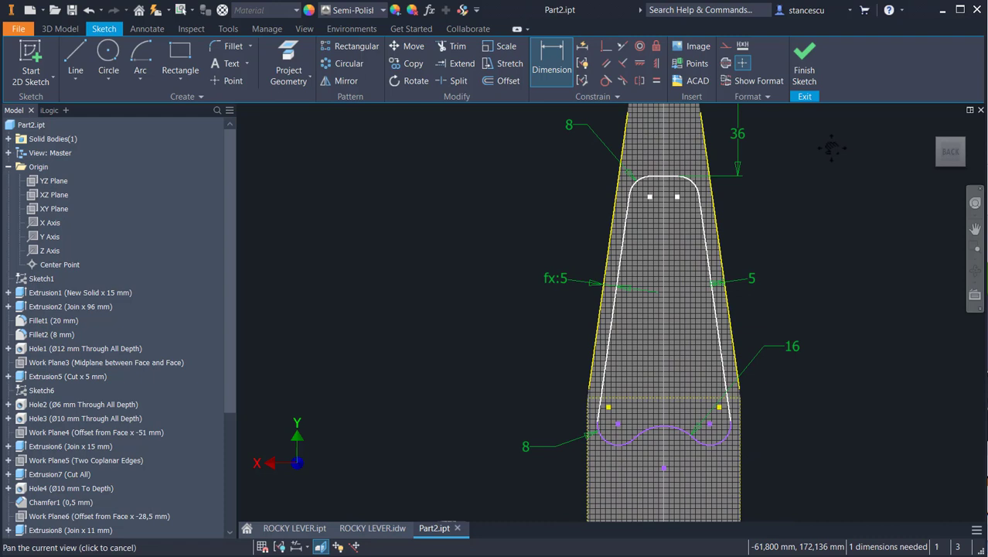
left_click(666, 177)
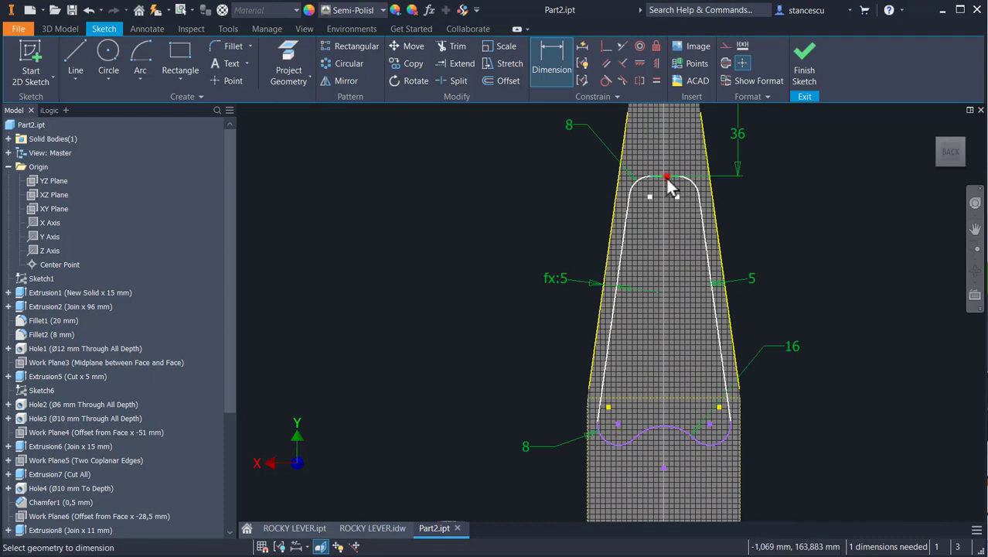
left_click(665, 468)
left_click(831, 306)
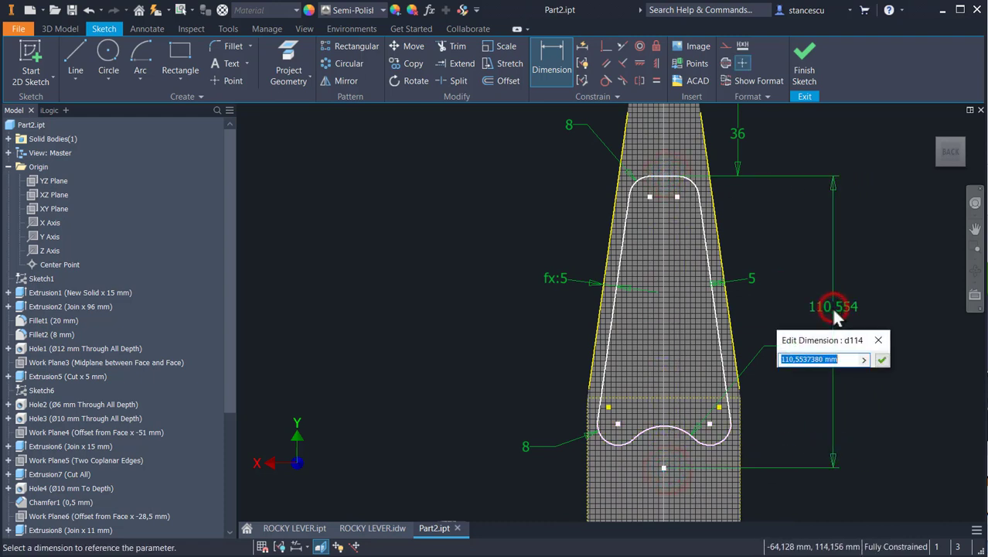
type("99")
key("Return")
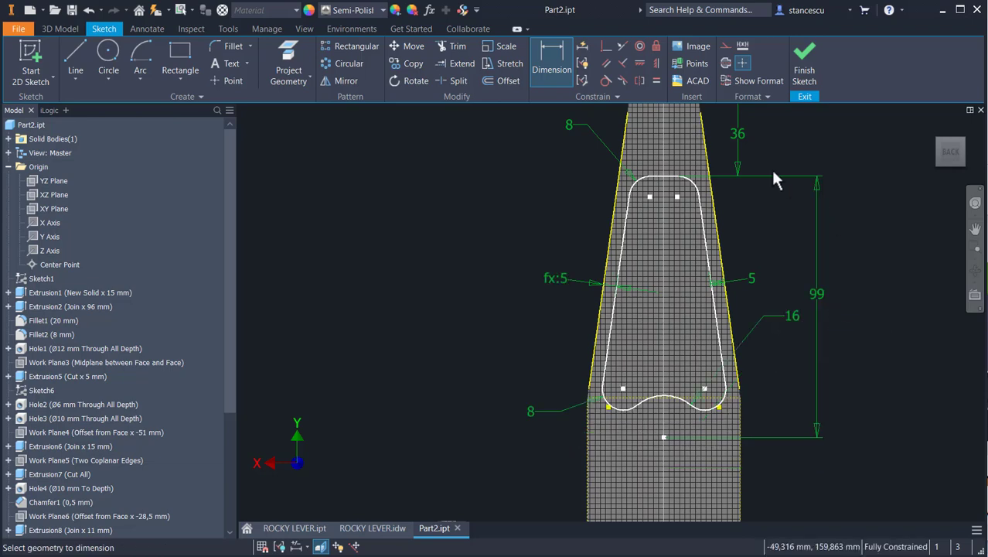
left_click(804, 62)
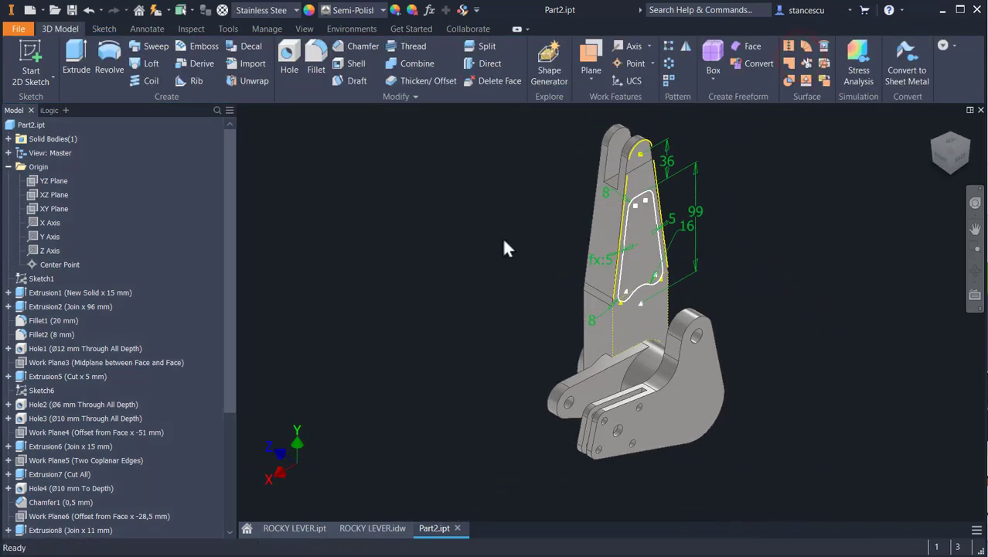
- Extrude the pocket profile as a cut into the lever arm with a depth of (30-9)/2 mm
left_click(76, 56)
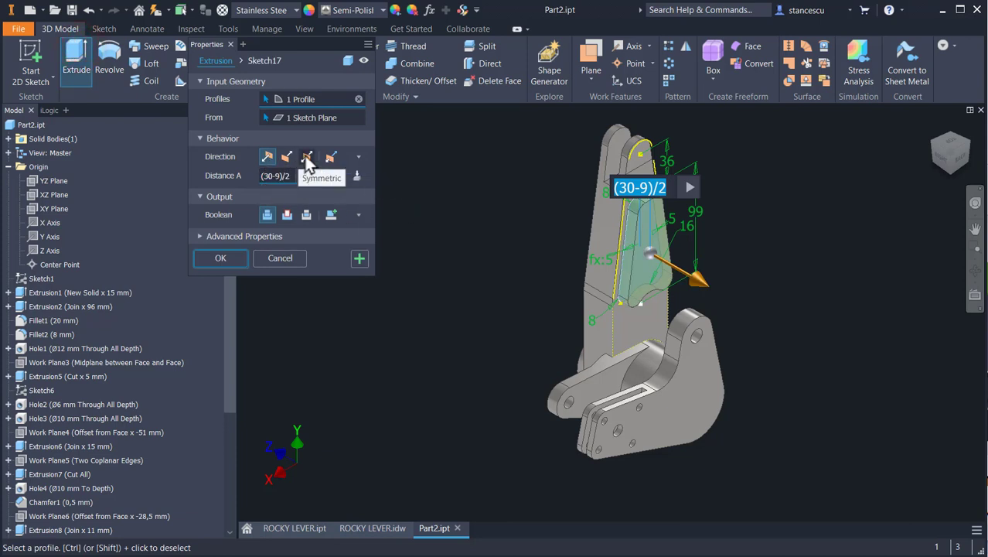
left_click(286, 216)
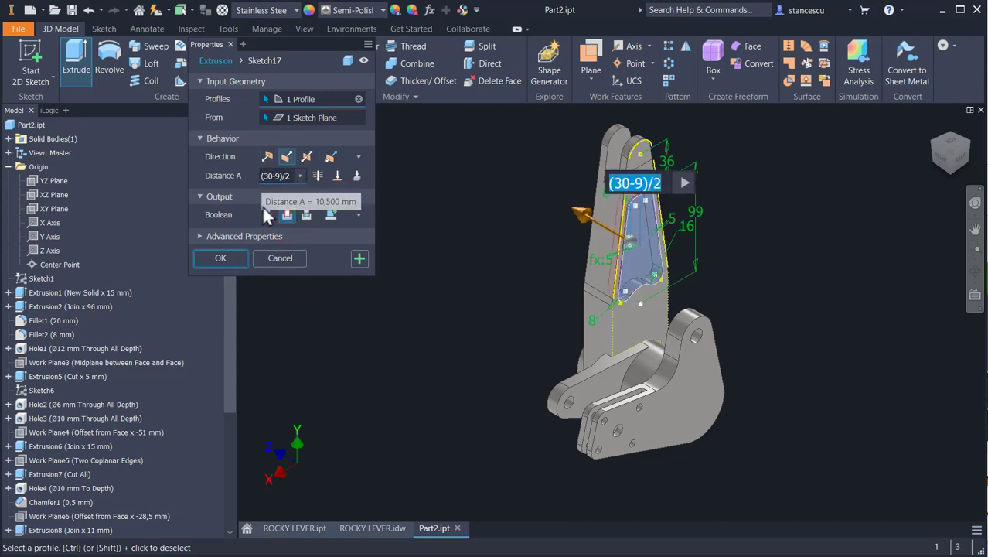
left_click(230, 258)
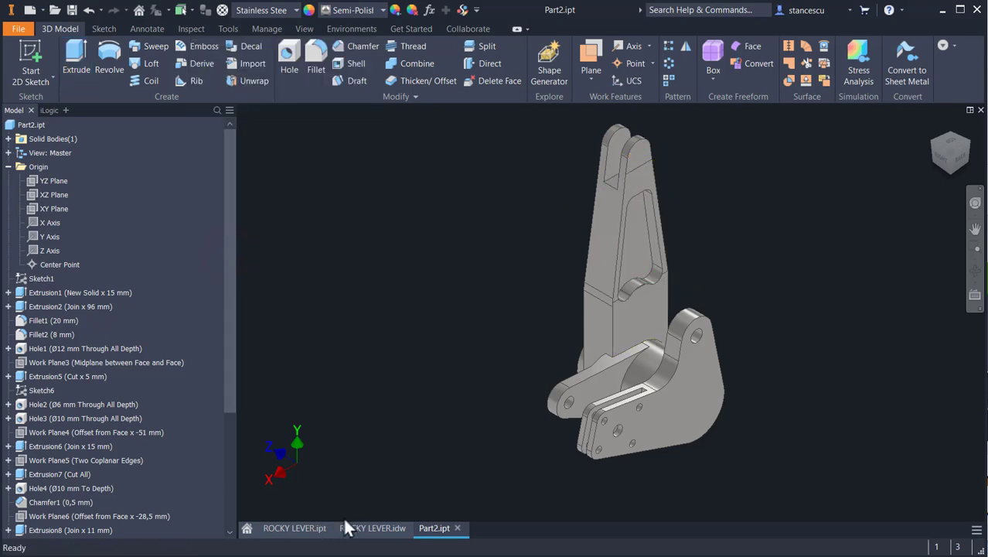
- Examine the ROCKY LEVER.idw section and front views for the pocket's fillet radii, including the bend in its side walls
left_click(379, 528)
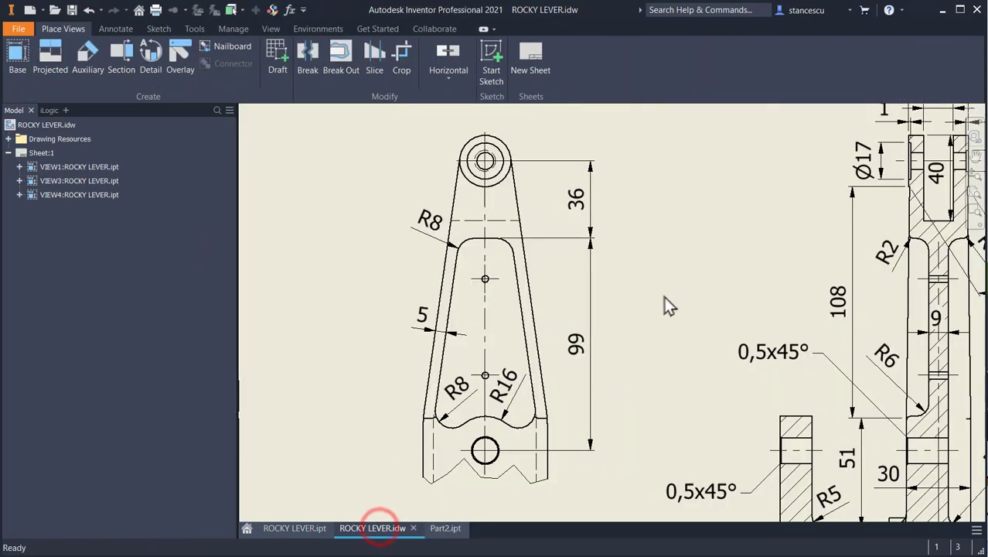
mouse_move(669, 305)
middle_mouse_down()
mouse_move(495, 220)
mouse_move(403, 218)
mouse_move(445, 200)
middle_mouse_up()
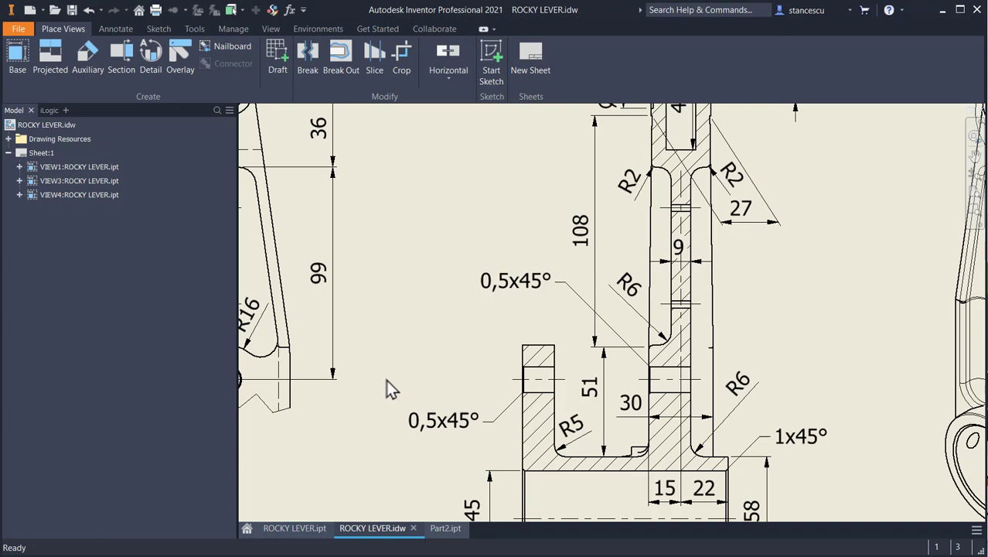
middle_click_drag(386, 382, 710, 373)
middle_click_drag(456, 363, 959, 359)
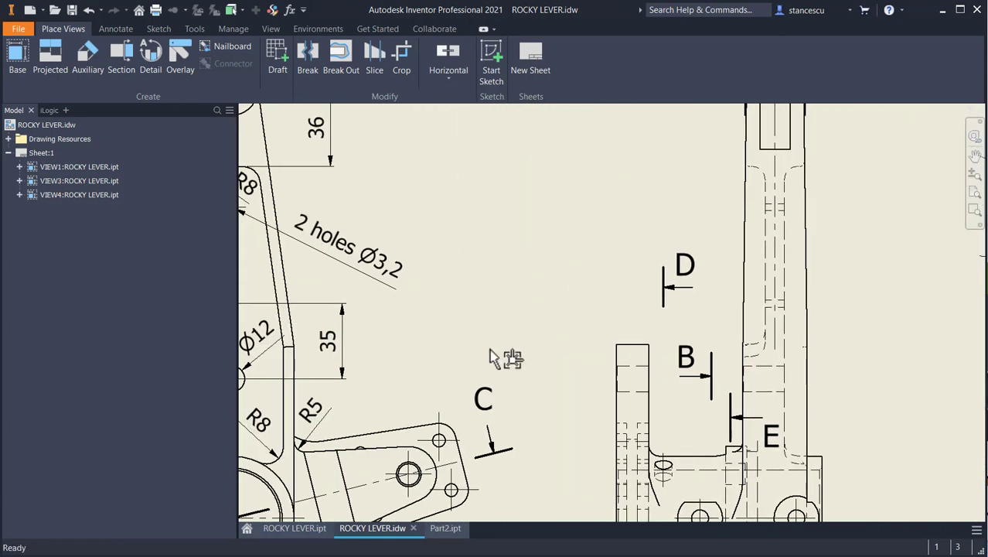
middle_click_drag(507, 357, 812, 360)
scroll(455, 390, "up", 3)
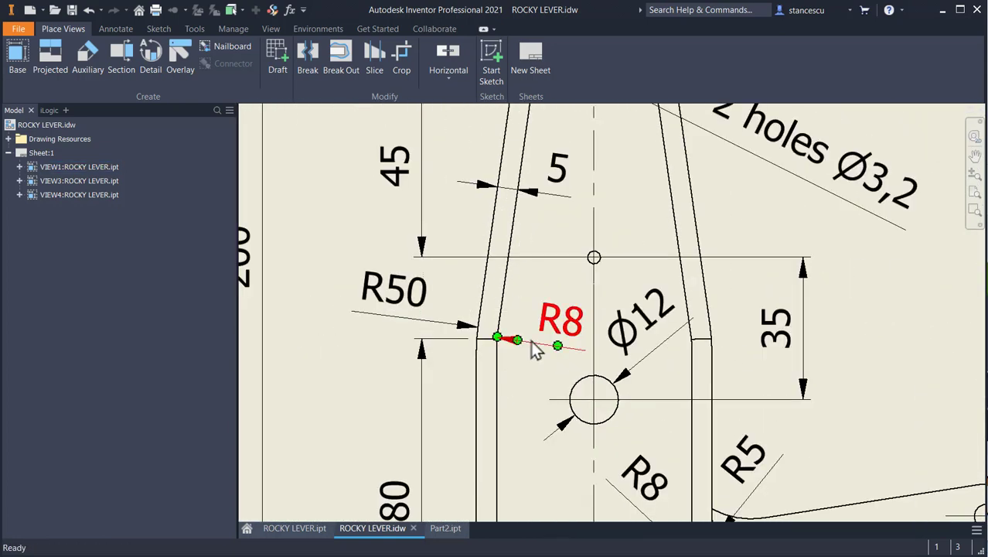
scroll(557, 348, "down", 3)
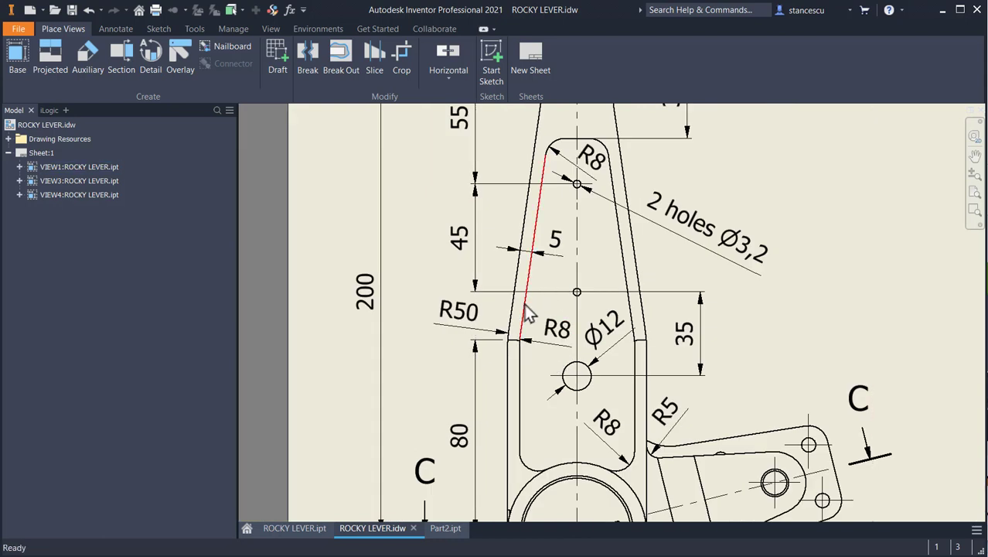
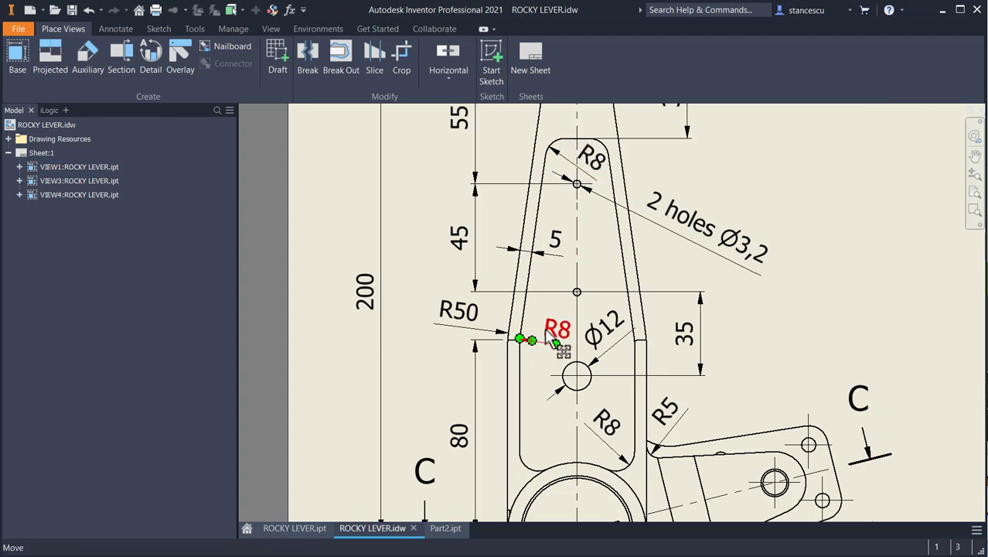
- Back in Part2.ipt, fillet the two bend edges in the longer pocket's side walls with an 8 mm radius
left_click(443, 532)
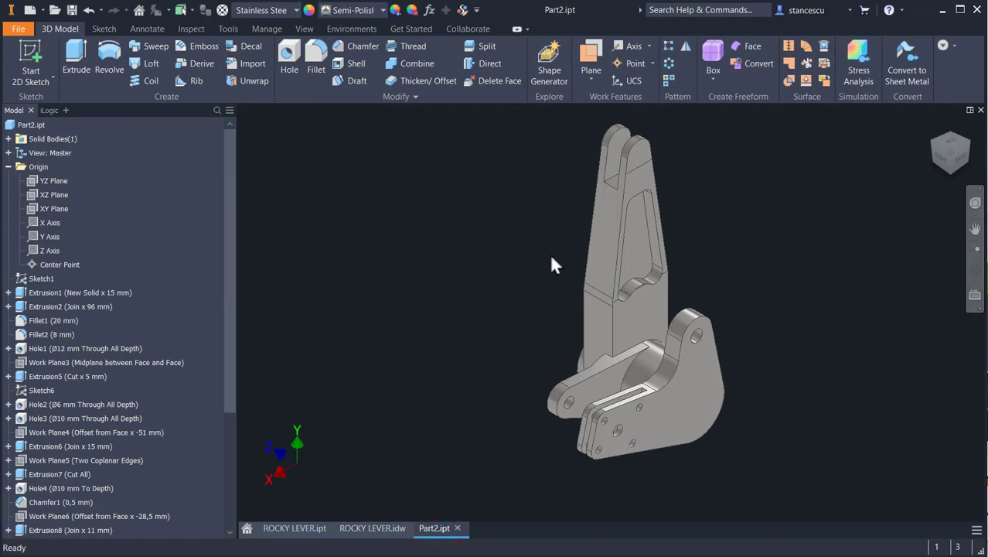
middle_click_drag(499, 282, 660, 284)
scroll(664, 289, "down", 5)
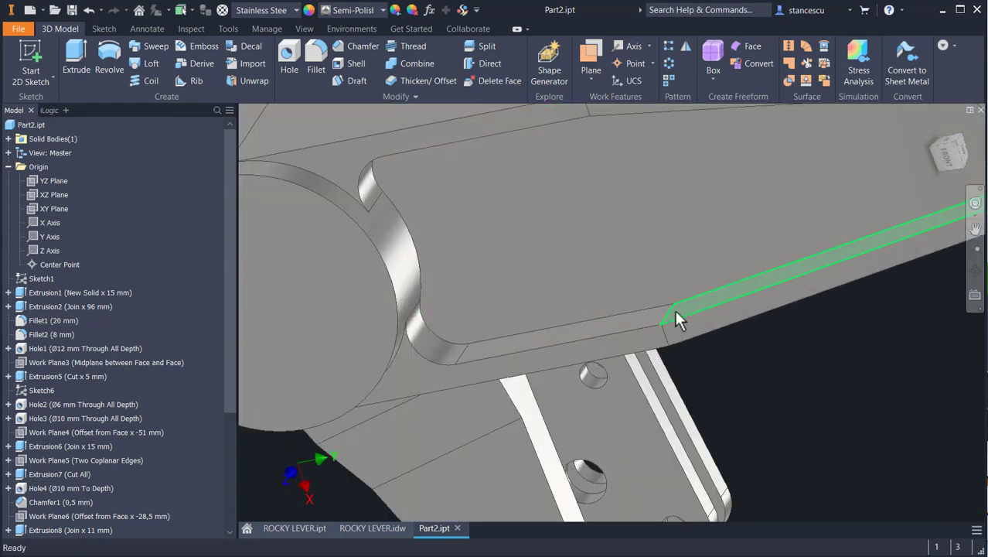
left_click(669, 311)
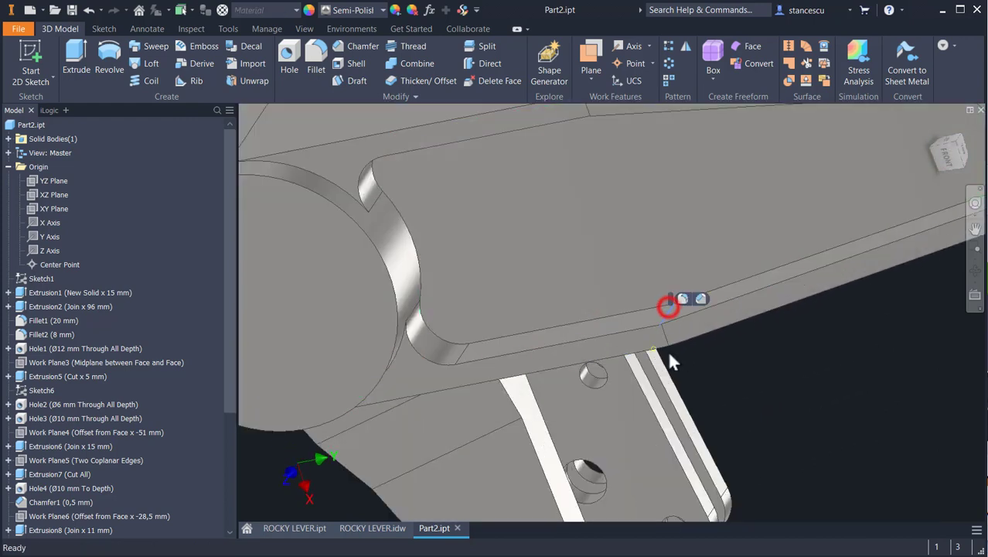
left_click(681, 299)
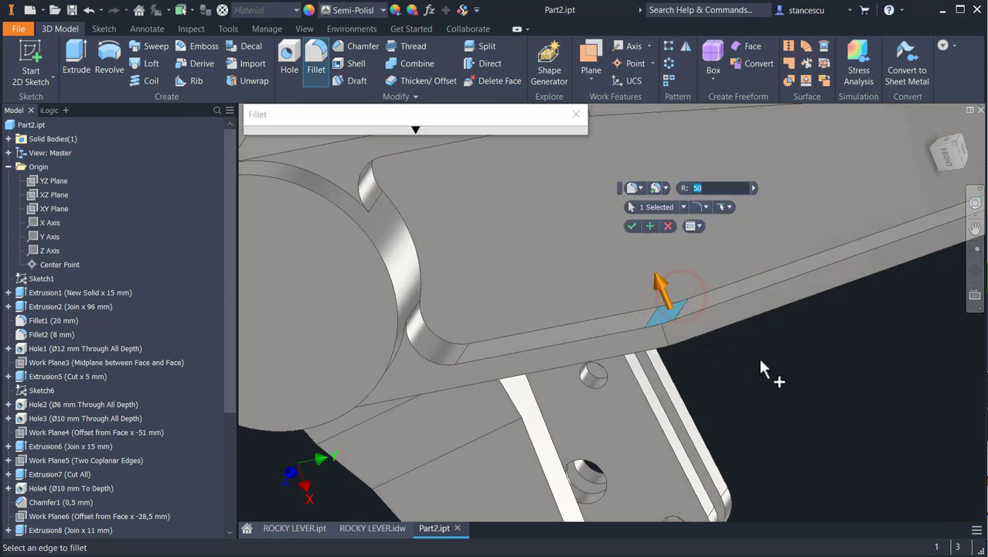
type("8")
middle_click_drag(585, 256, 589, 212, "shift")
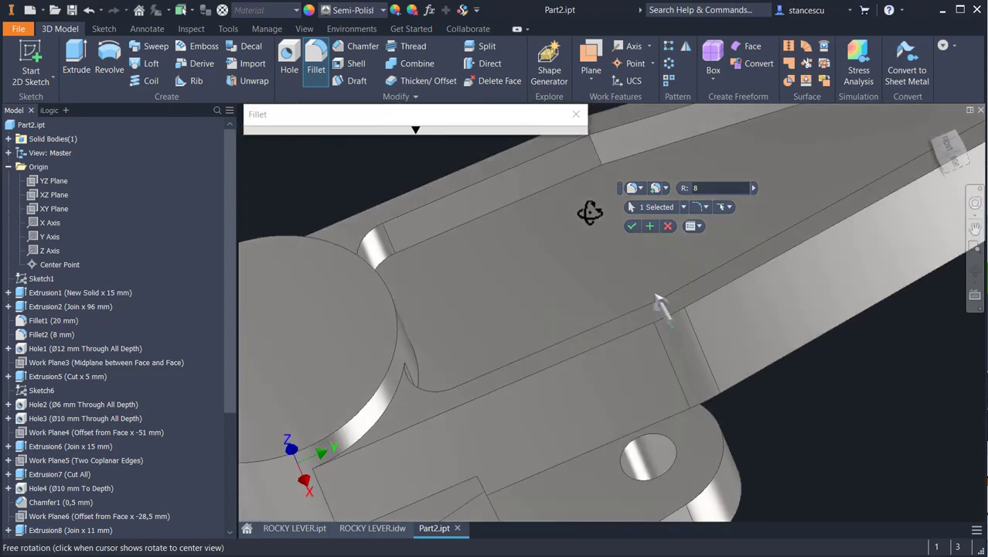
left_click(595, 153)
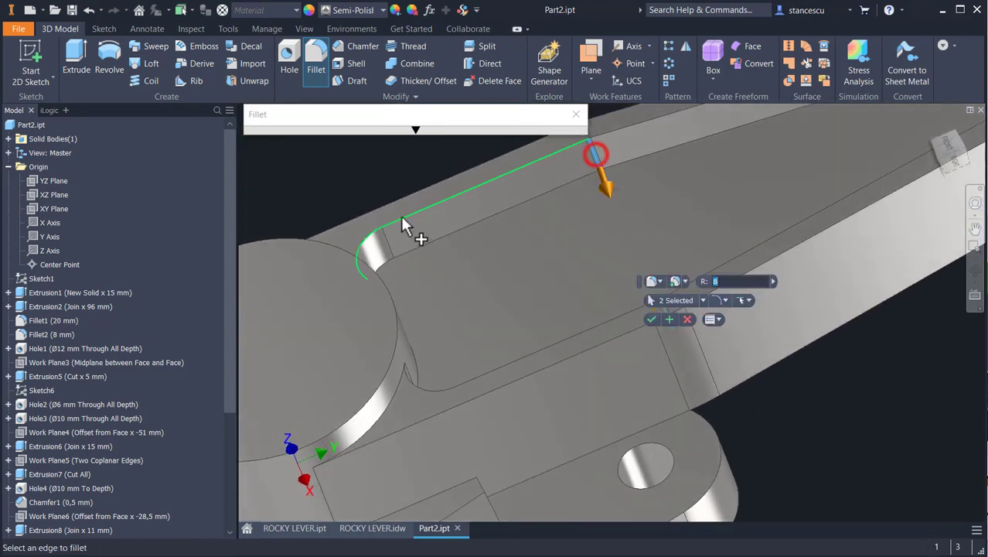
left_click(650, 320)
- Fillet the floor edges of the pockets on both sides of the lever arm with a 6 mm radius
scroll(539, 267, "up", 3)
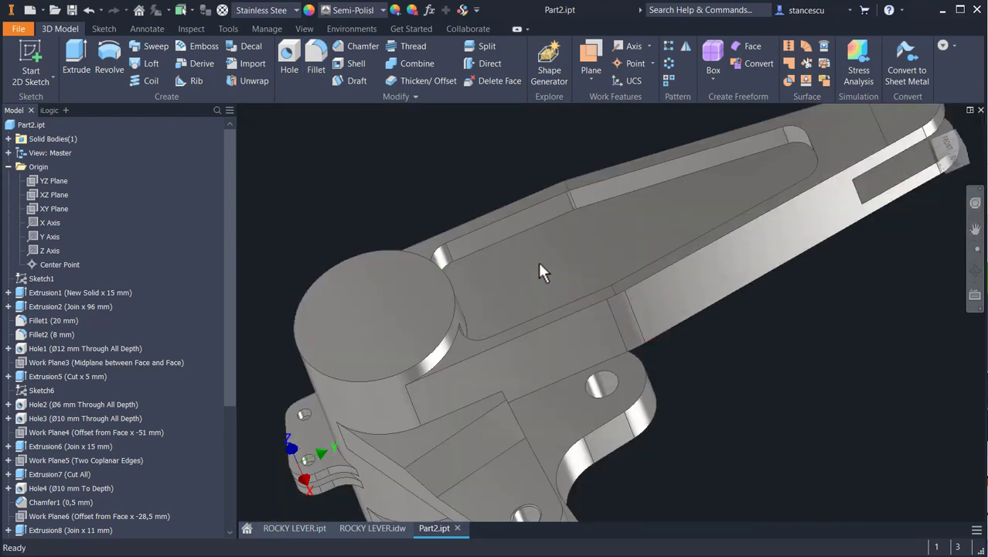
left_click(533, 223)
left_click(547, 218)
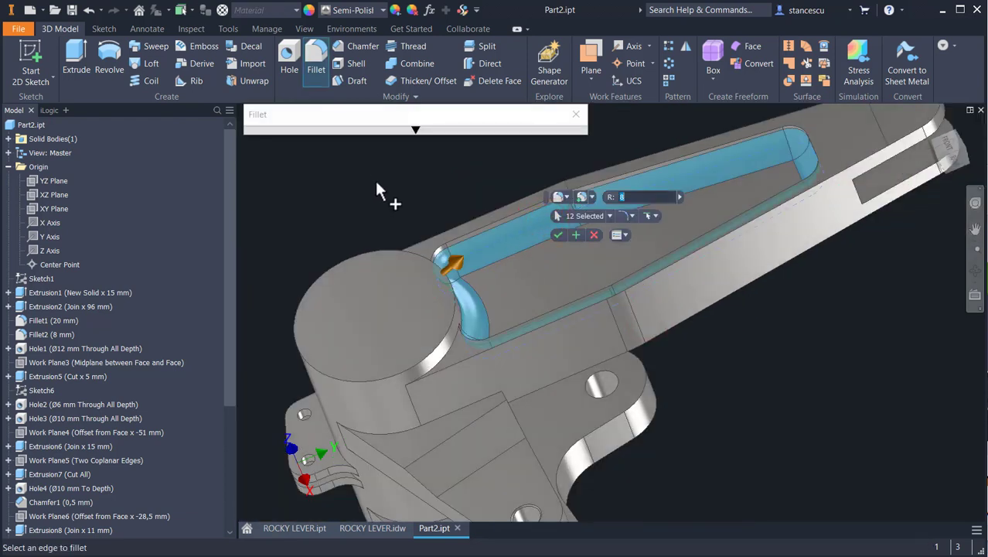
type("6")
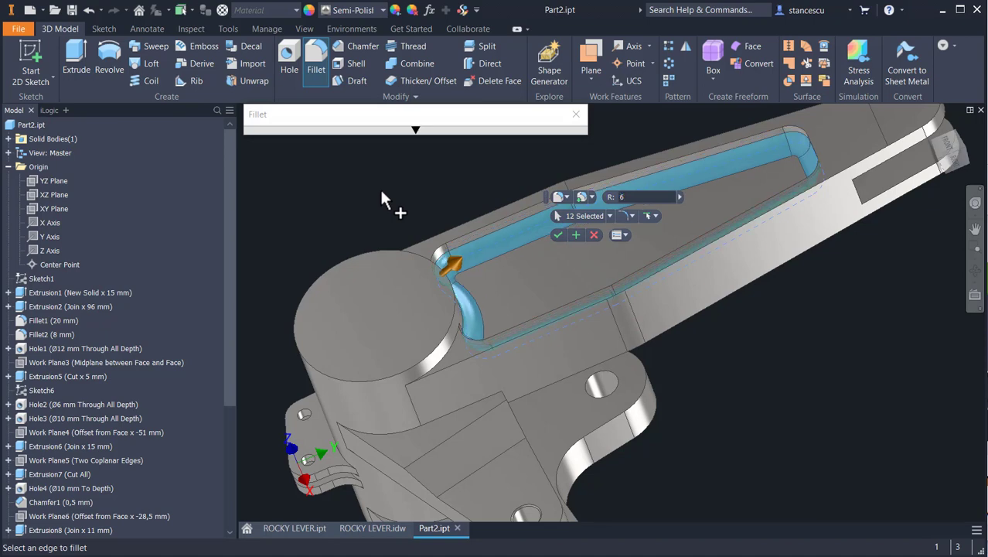
middle_click_drag(766, 368, 758, 293, "shift")
left_click(745, 243)
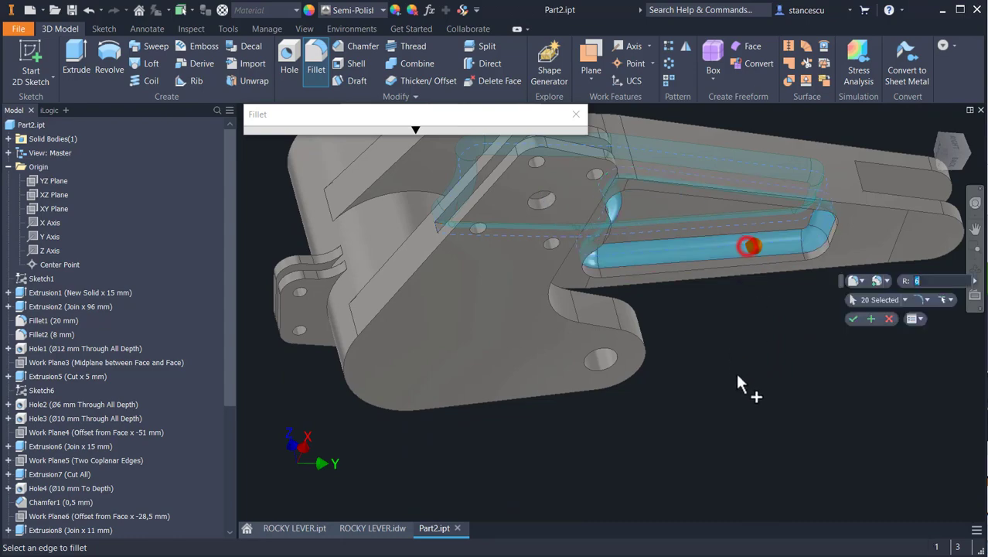
middle_click_drag(743, 362, 639, 415, "shift")
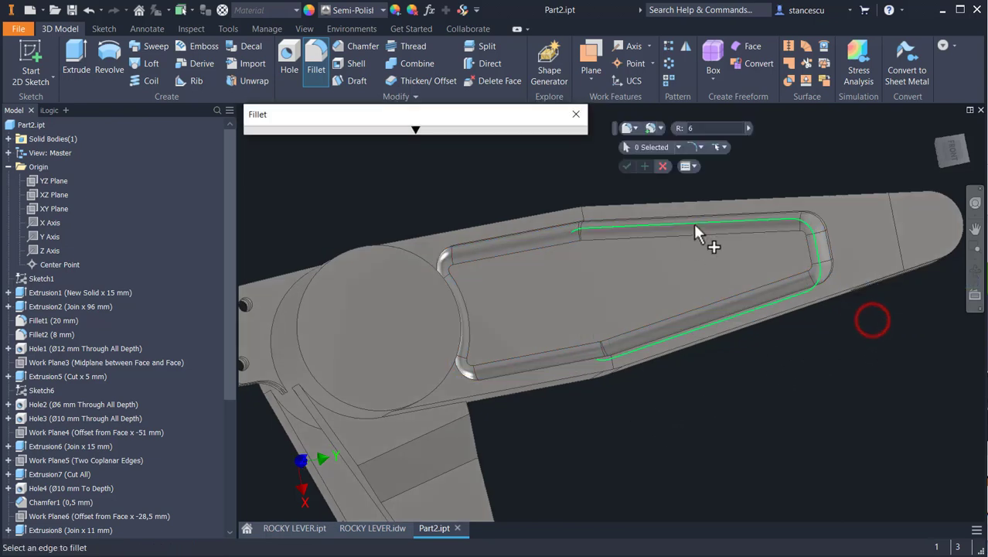
- Set up a 2 mm fillet on the upper rim edges of the longer pocket in the lever arm
middle_click_drag(665, 289, 666, 278, "shift")
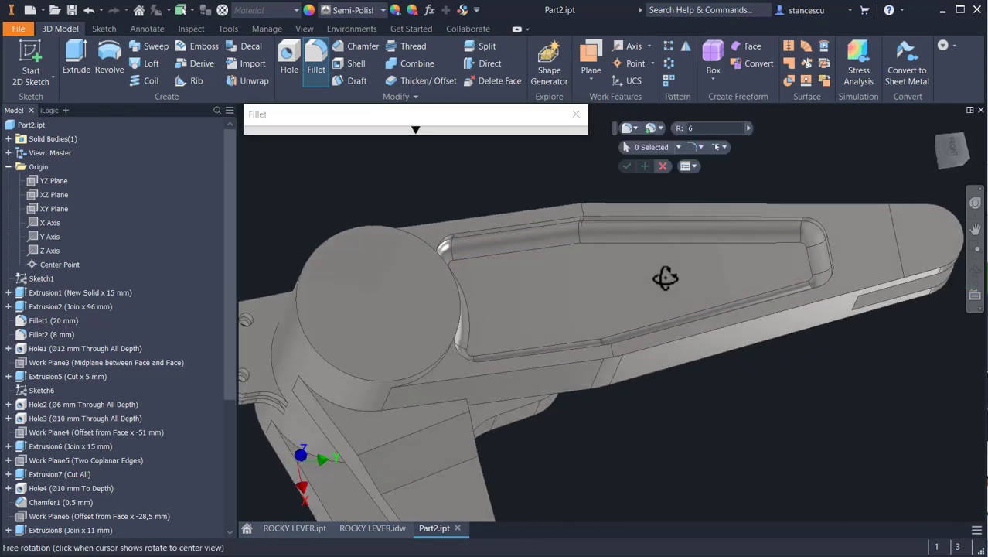
left_click(675, 213)
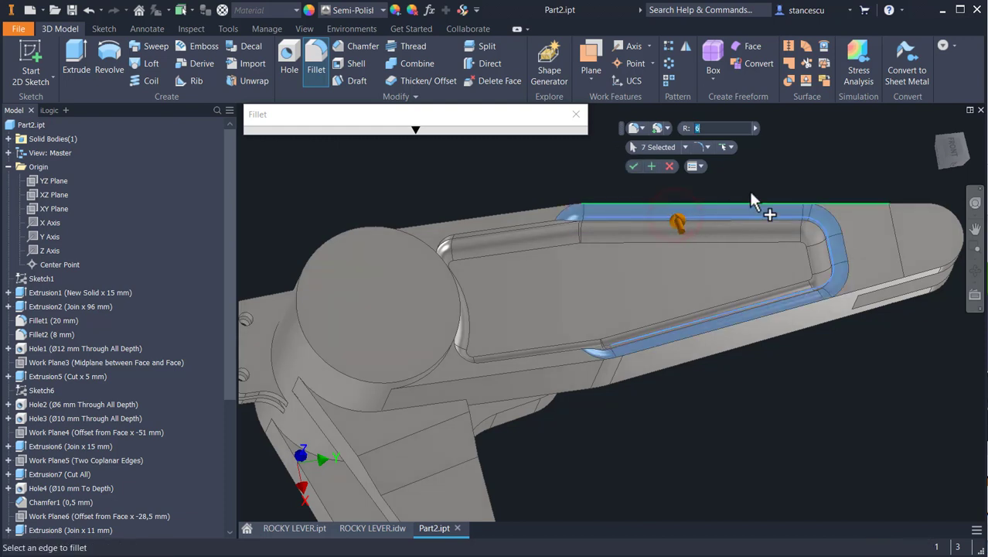
type("2")
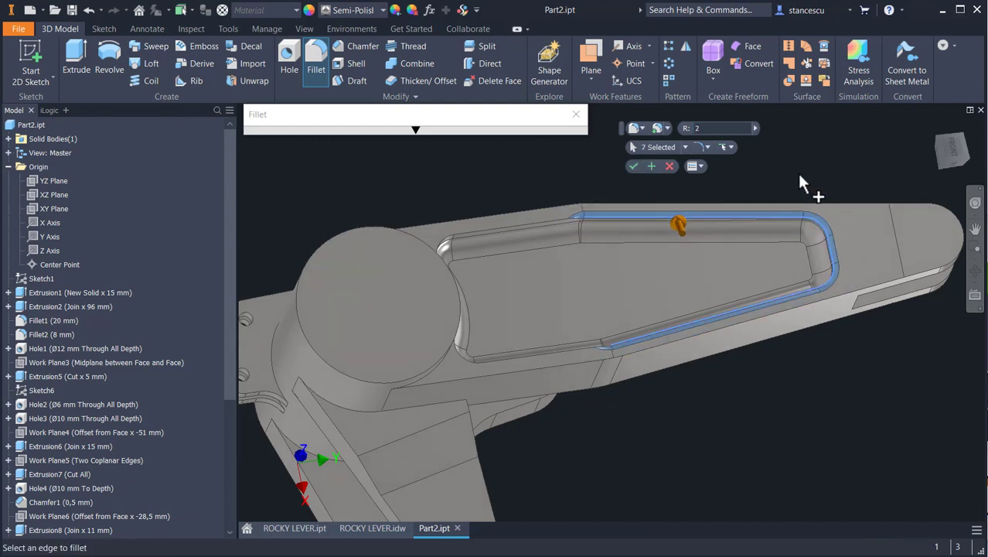
left_click(538, 222)
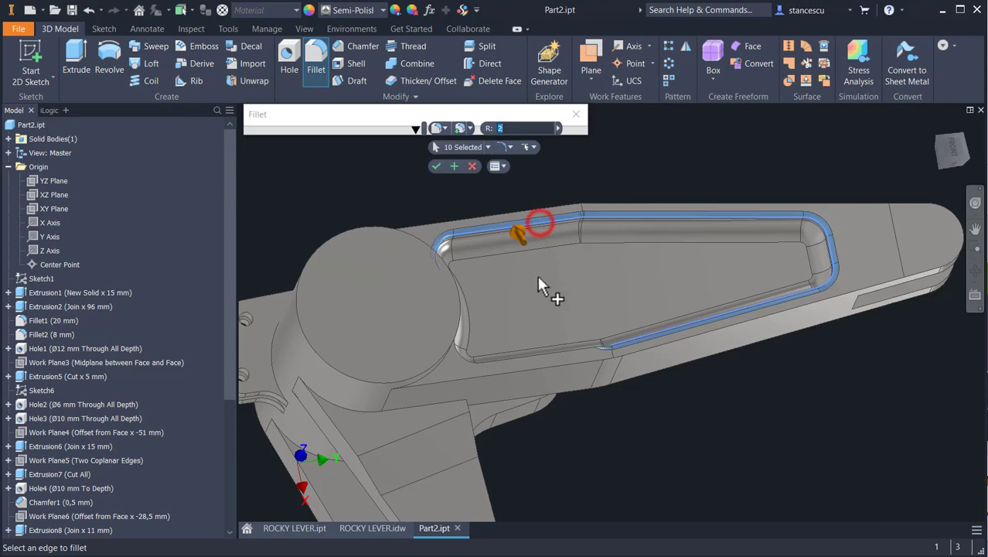
middle_click_drag(533, 298, 467, 317, "shift")
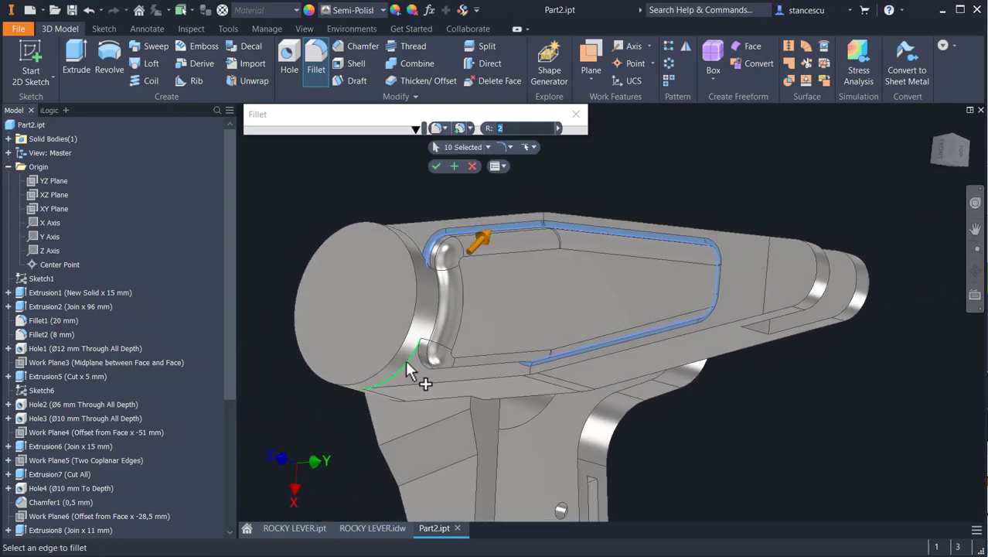
left_click(436, 382)
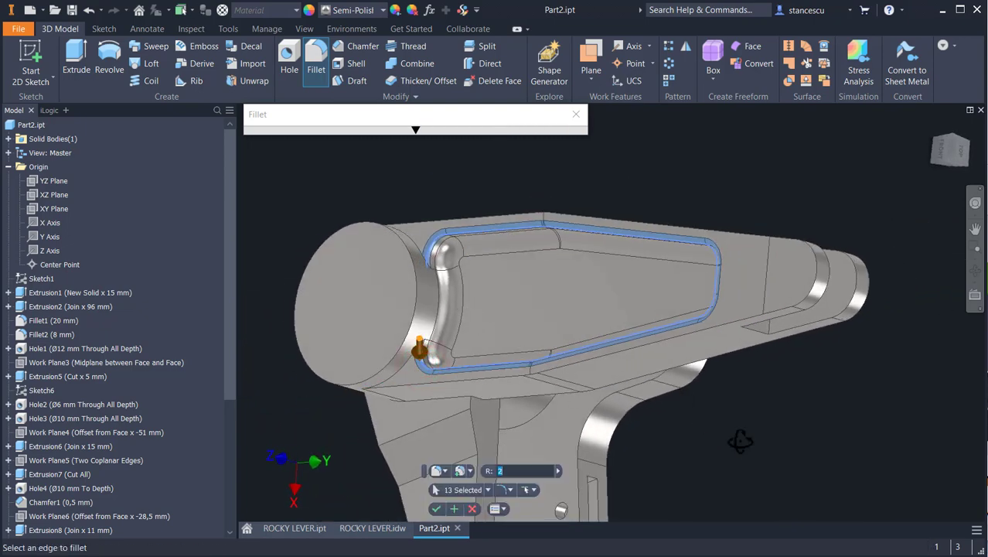
- Add all rim edges of the shorter pocket on the opposite side, including its curved end, to the 2 mm fillet and apply it
middle_click_drag(739, 437, 684, 328, "shift")
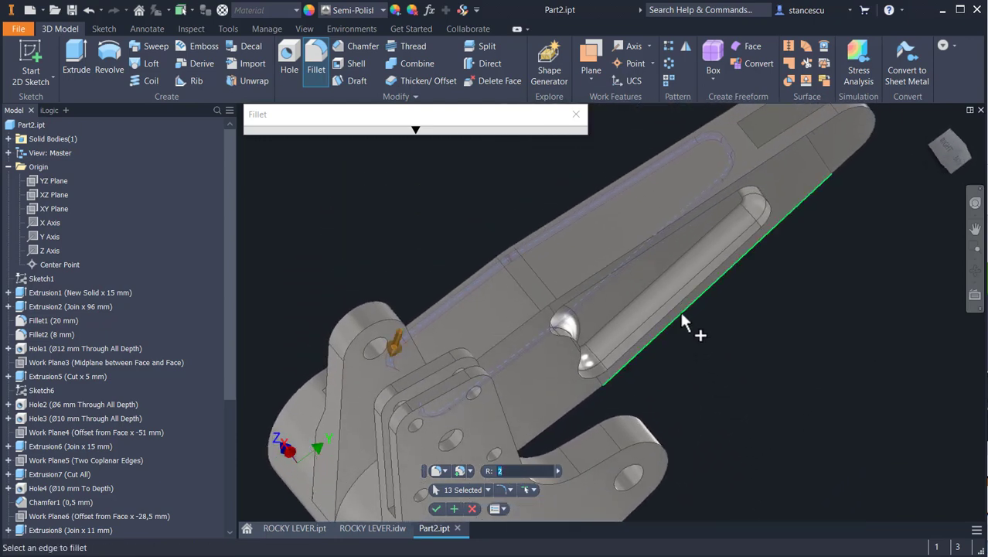
left_click(686, 302)
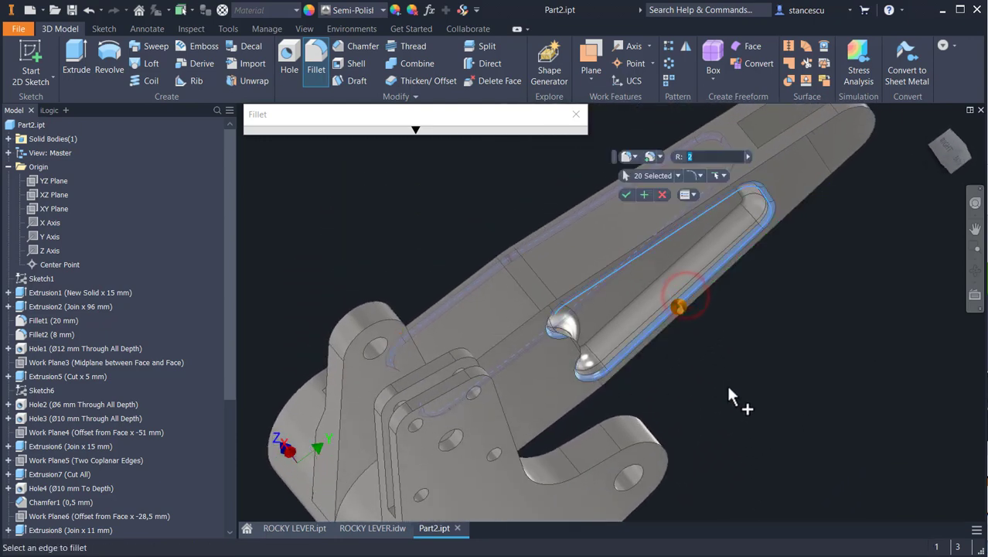
middle_click_drag(732, 392, 553, 334, "shift")
left_click(560, 354)
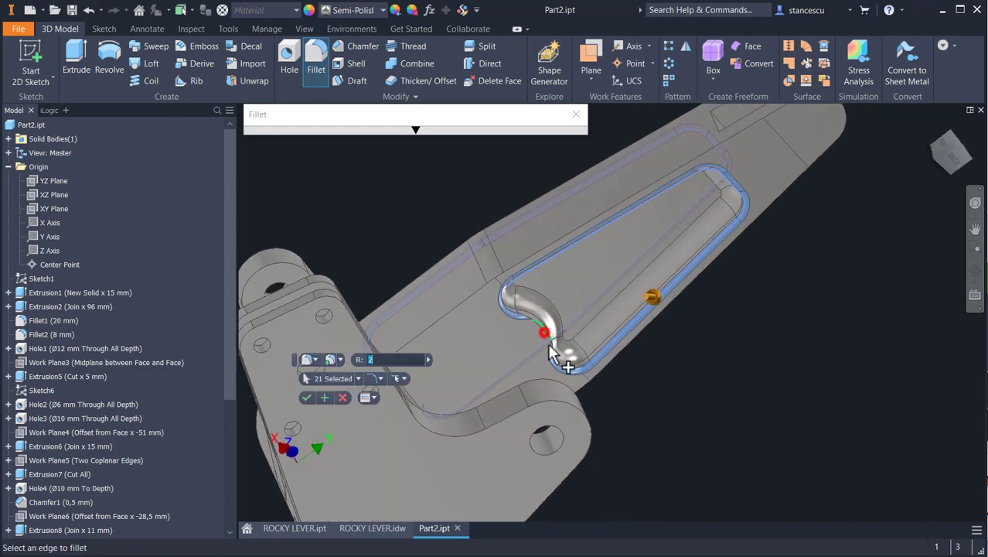
scroll(531, 321, "up", 2)
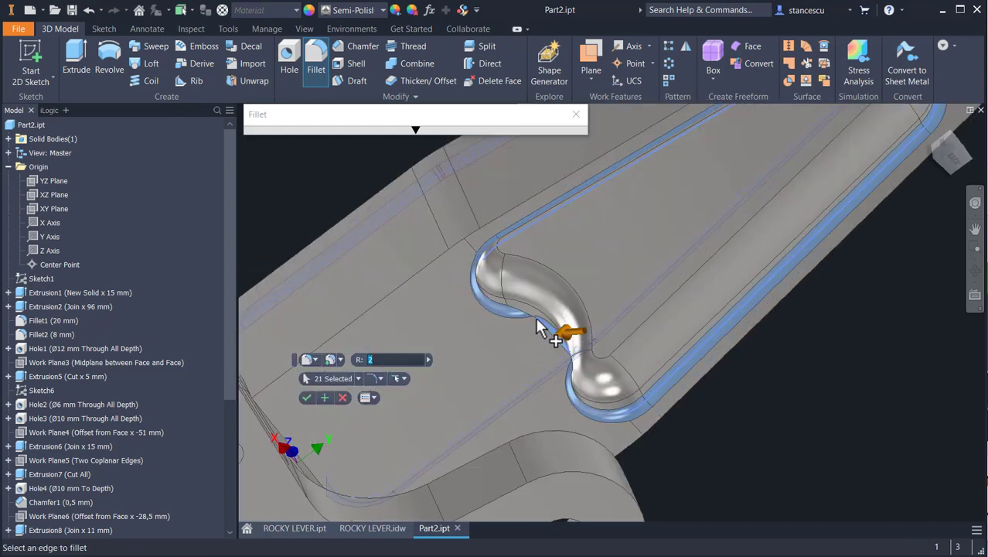
left_click(531, 321)
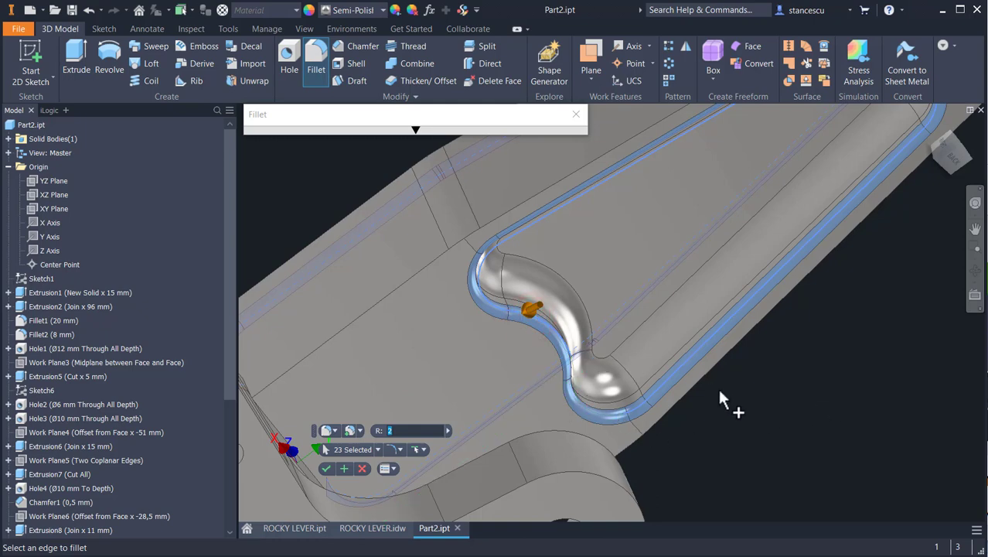
scroll(773, 390, "down", 3)
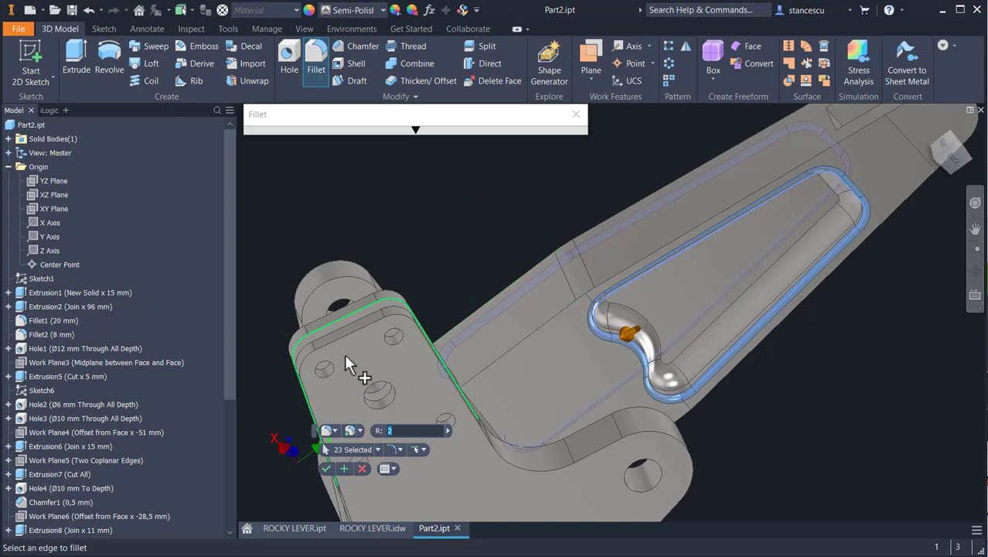
left_click(325, 468)
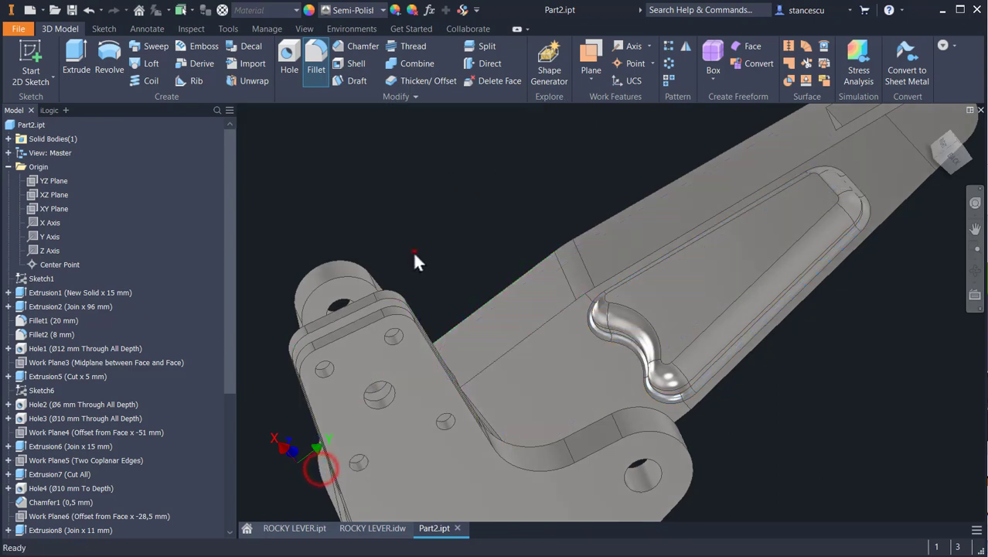
- Examine section A-A in ROCKY LEVER.idw for the widths, slot and hole sizes of the lever arm's forked end
key("F6")
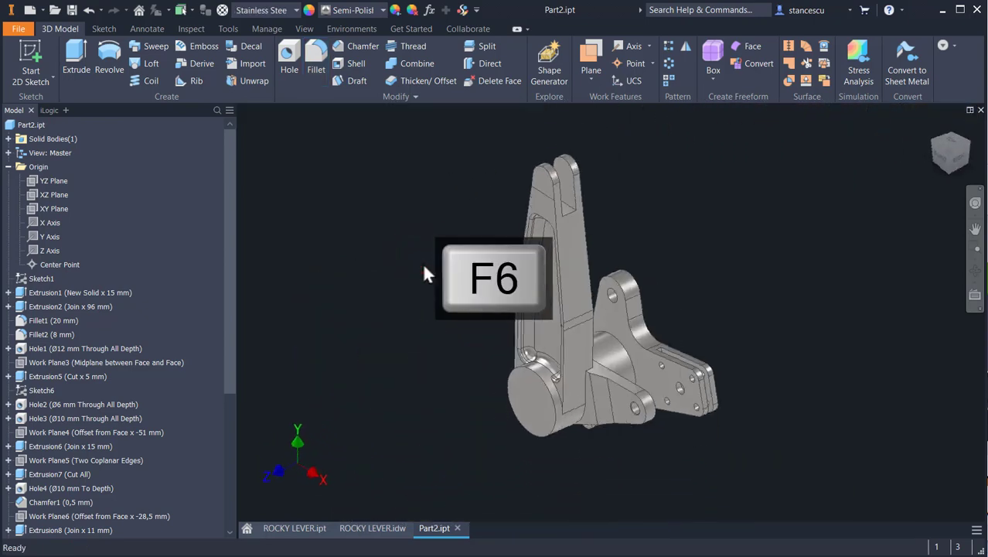
scroll(530, 205, "down", 2)
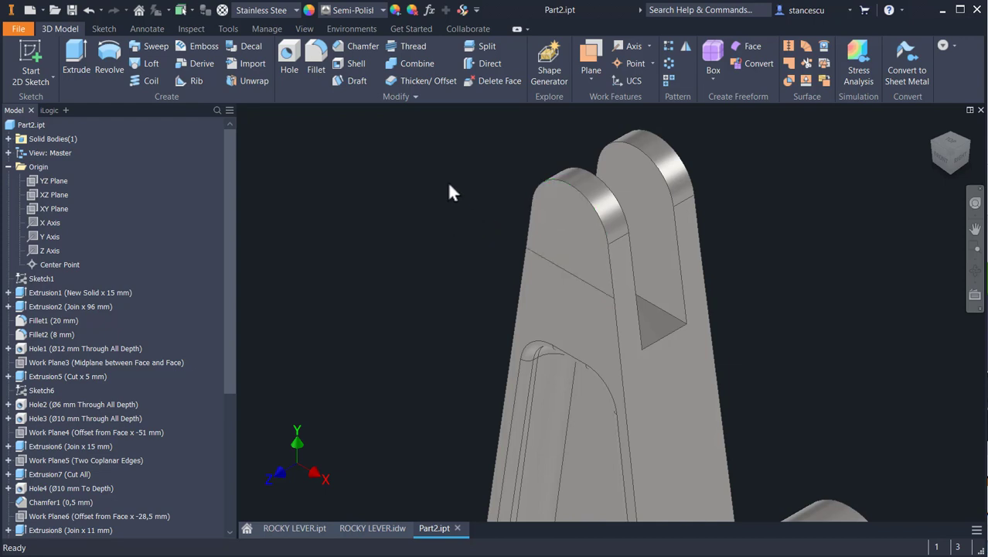
left_click(571, 229)
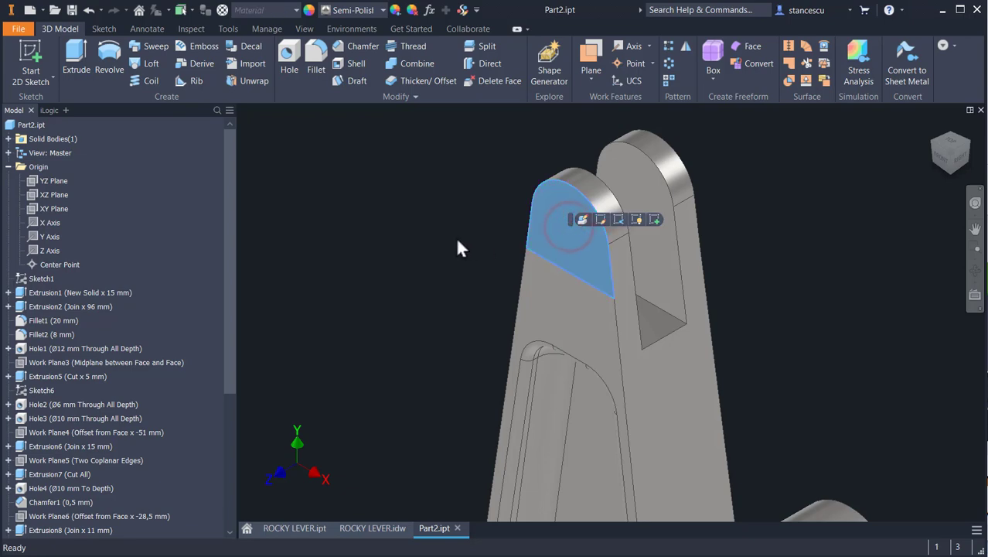
left_click(431, 266)
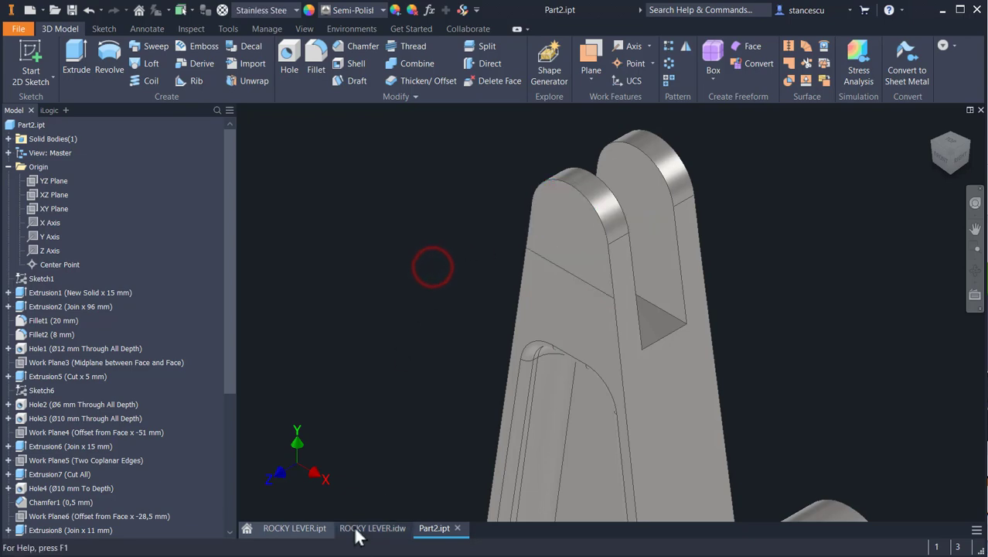
left_click(358, 531)
mouse_move(712, 276)
middle_mouse_down()
mouse_move(425, 463)
mouse_move(432, 491)
middle_mouse_up()
scroll(819, 282, "up", 5)
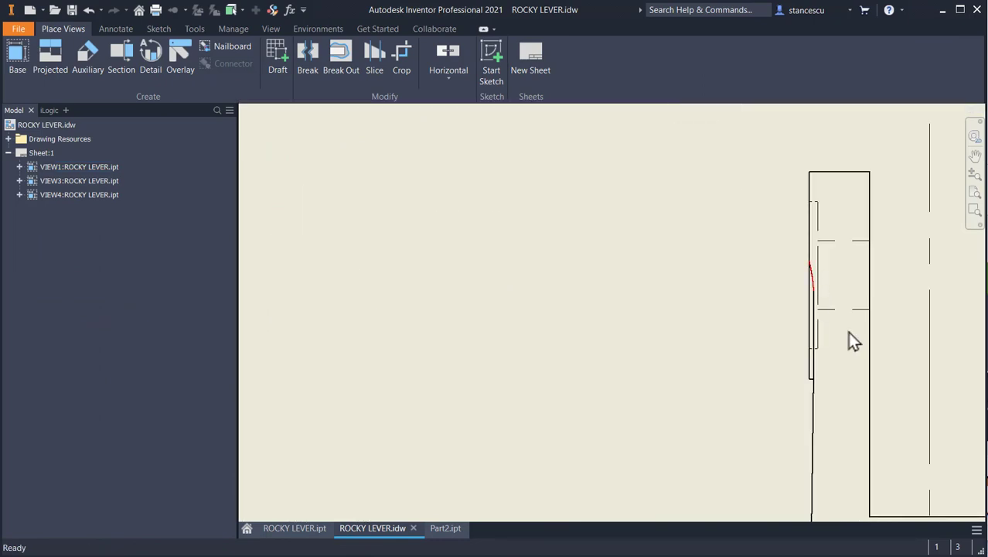
scroll(873, 348, "down", 3)
mouse_move(714, 362)
middle_mouse_down()
mouse_move(565, 359)
mouse_move(222, 383)
middle_mouse_up()
scroll(727, 367, "down", 3)
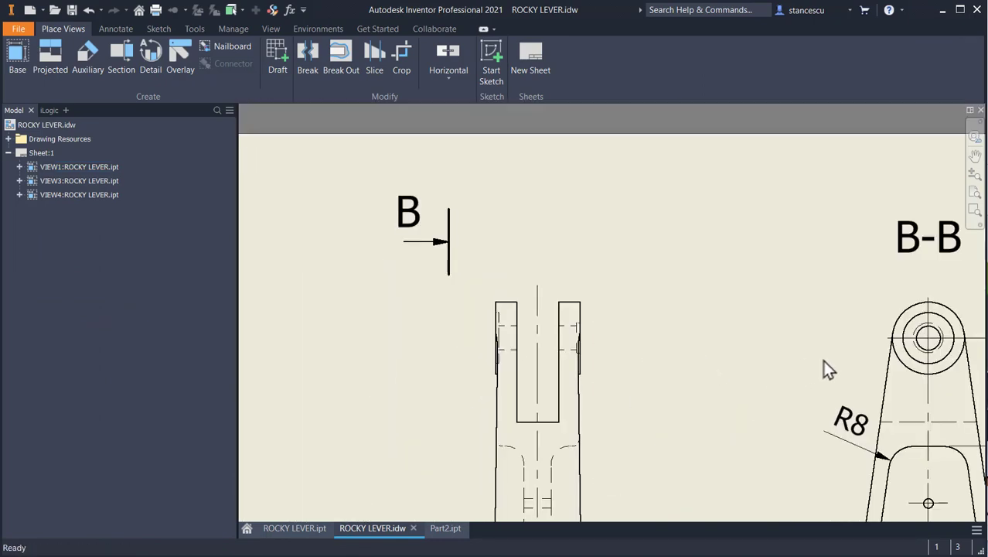
middle_click_drag(800, 353, 388, 354)
middle_click_drag(694, 330, 261, 251)
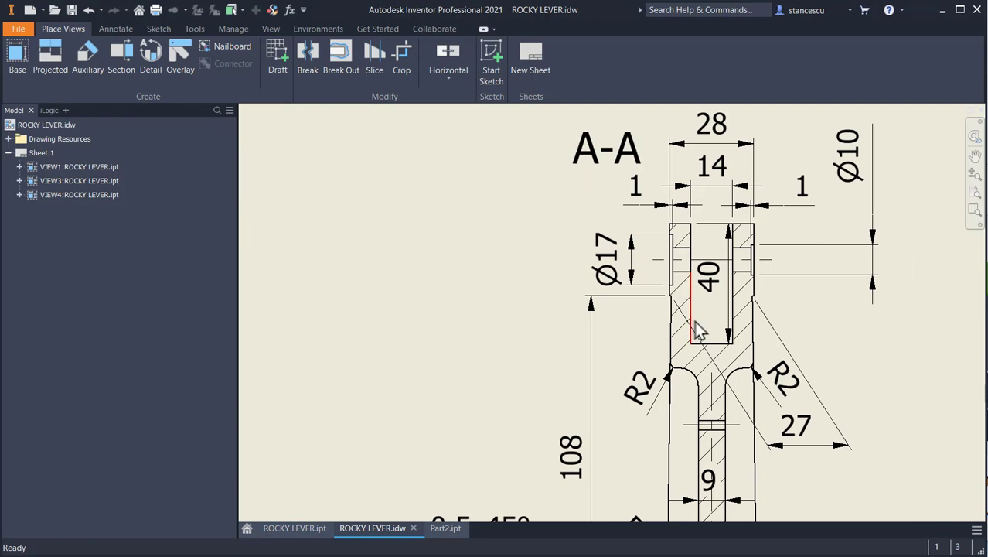
middle_click_drag(698, 331, 295, 359)
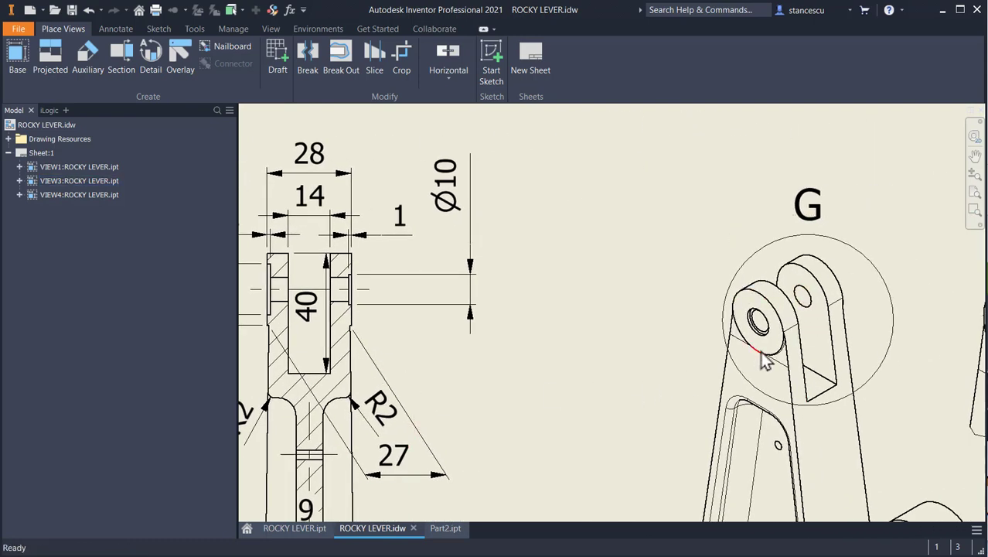
middle_click_drag(640, 346, 792, 341)
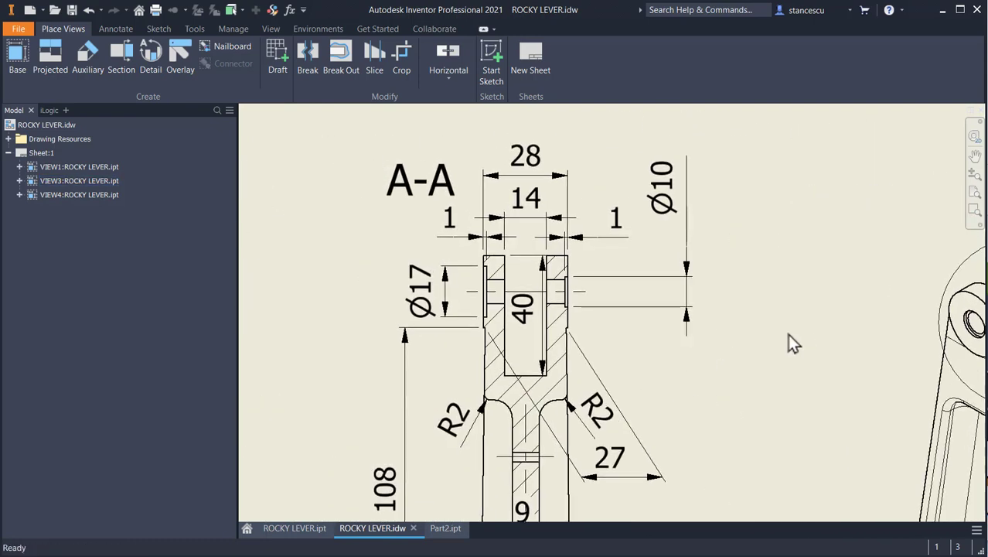
left_click(542, 161)
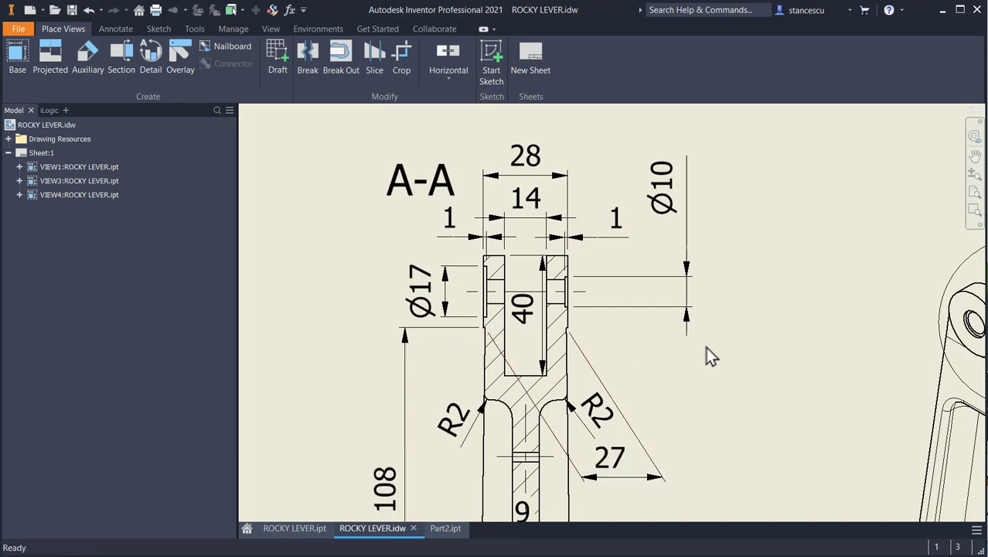
- Examine detail G for the round boss on the fork and its fillet radius, and compare it with section A-A
middle_click_drag(706, 348, 346, 289)
middle_click_drag(657, 335, 364, 267)
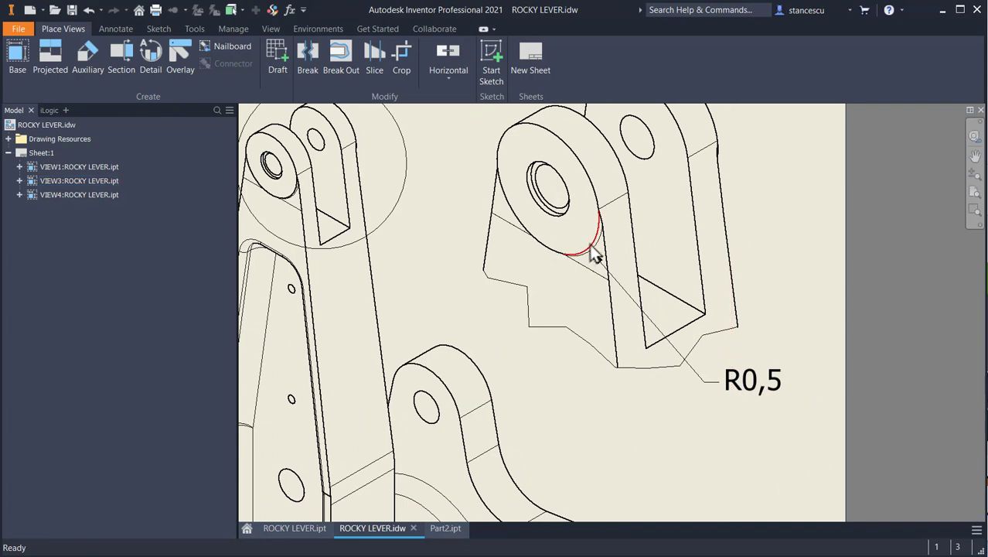
scroll(591, 263, "down", 3)
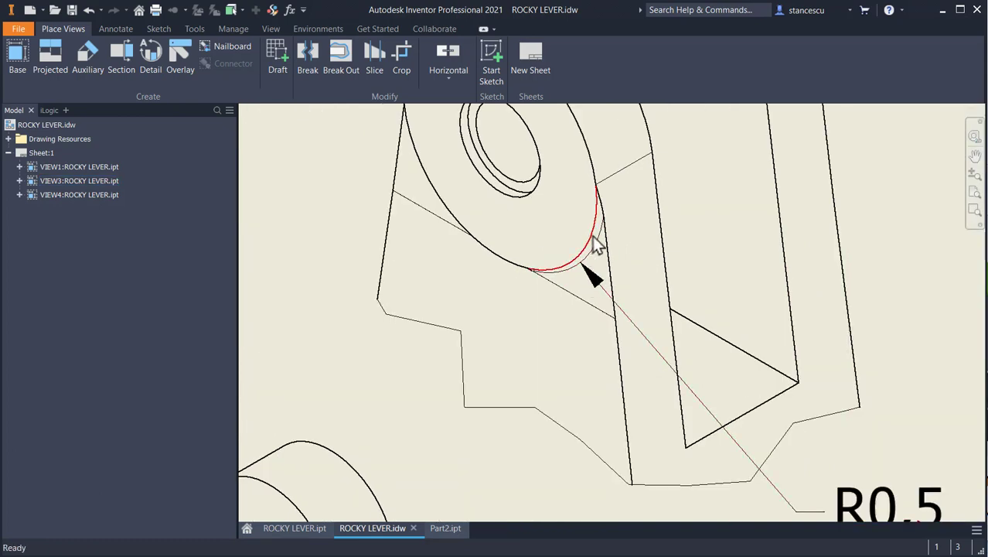
scroll(555, 344, "up", 3)
scroll(557, 331, "up", 2)
middle_click_drag(564, 367, 884, 384)
mouse_move(635, 344)
middle_mouse_down()
mouse_move(687, 330)
mouse_move(759, 338)
middle_mouse_up()
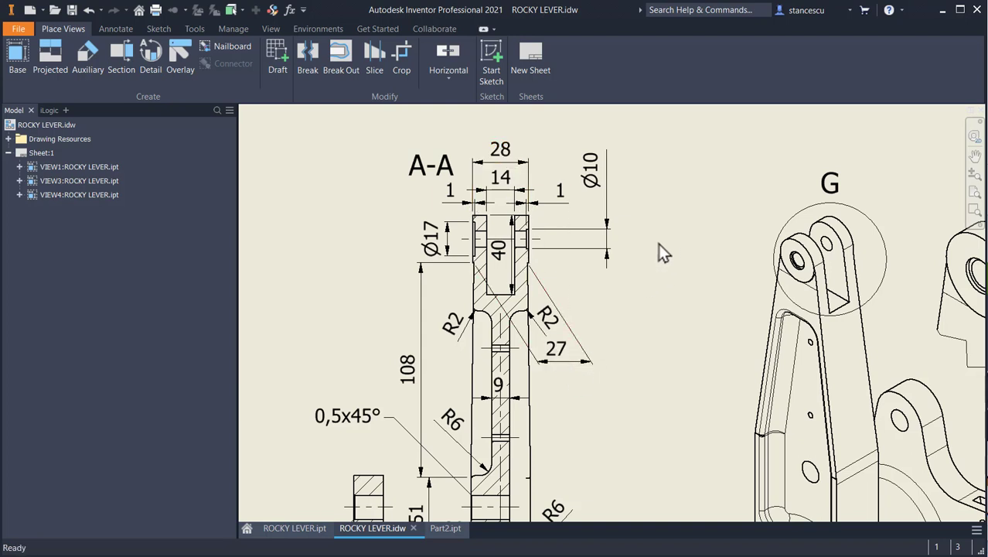
- Back in Part2.ipt, start a sketch on the fork's outer front face and convert the projected face outline to construction geometry
left_click(445, 529)
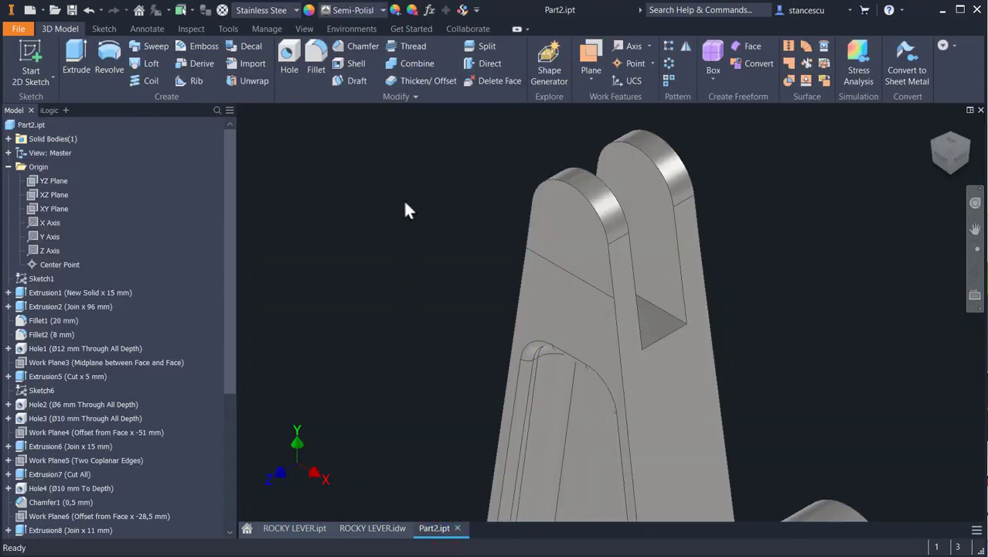
left_click(572, 219)
left_click(658, 212)
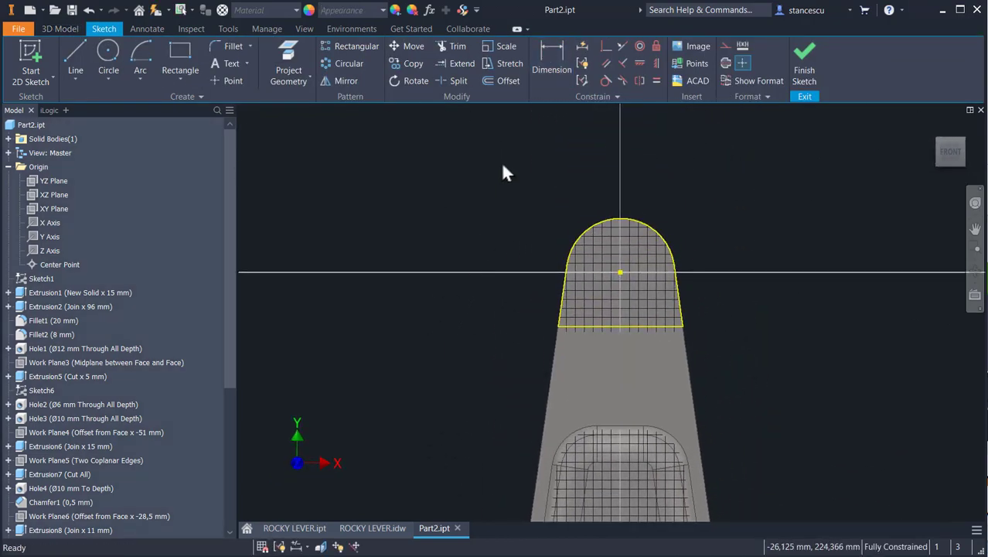
left_click_drag(502, 163, 775, 367)
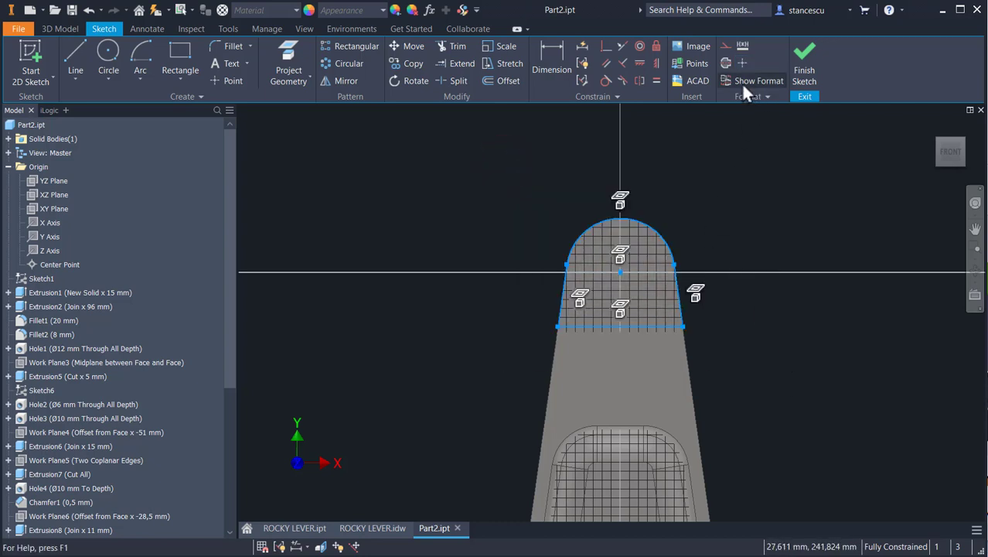
left_click(725, 47)
left_click(735, 141)
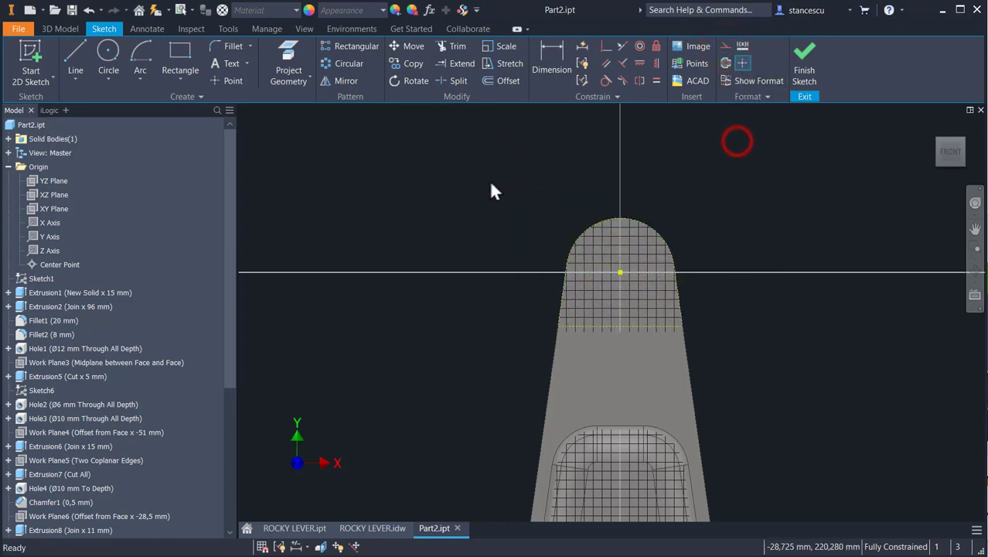
- Draw a circle centred on the fork's rounded end with its radius matching the end's arc, and finish the sketch
left_click(108, 60)
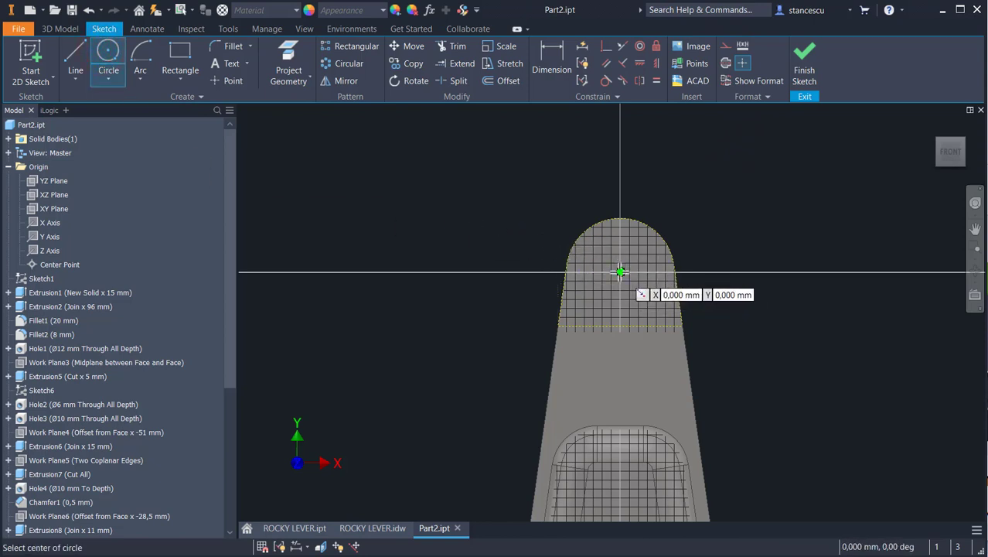
left_click(620, 271)
left_click(659, 240)
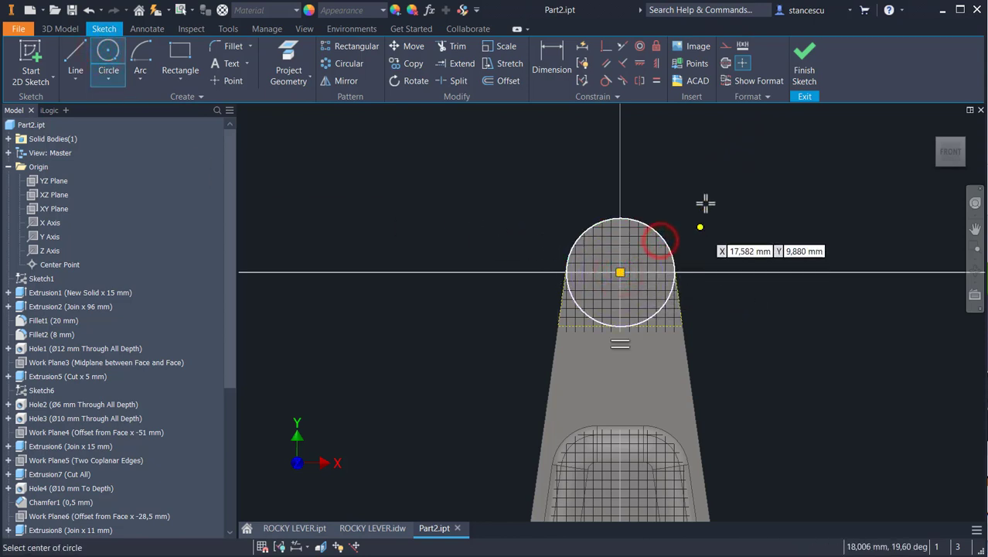
left_click(804, 66)
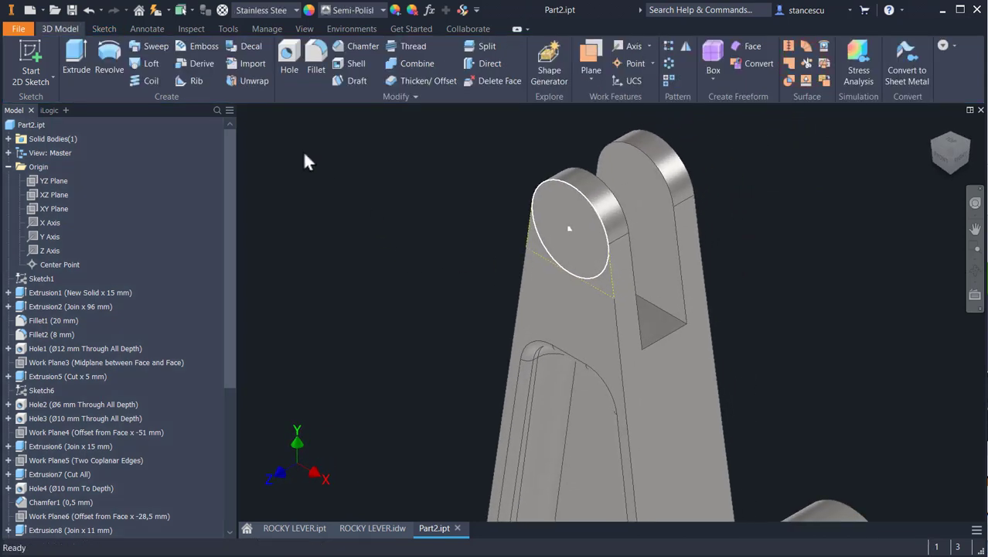
- Extrude the circle on the fork's outer front face outward by (28-27)/2 mm, joined to the body
left_click(77, 62)
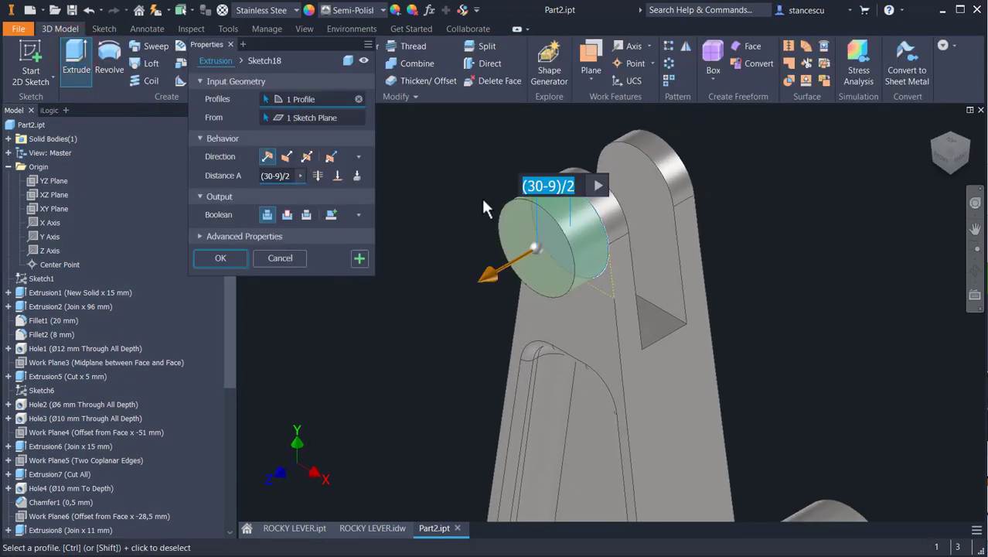
left_click(535, 186)
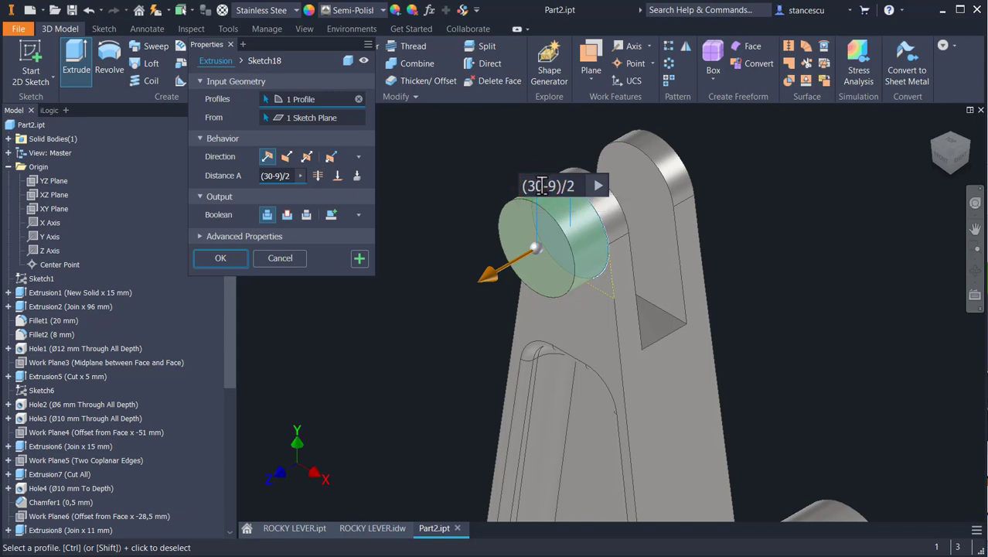
left_click_drag(553, 187, 528, 185)
key("BackSpace")
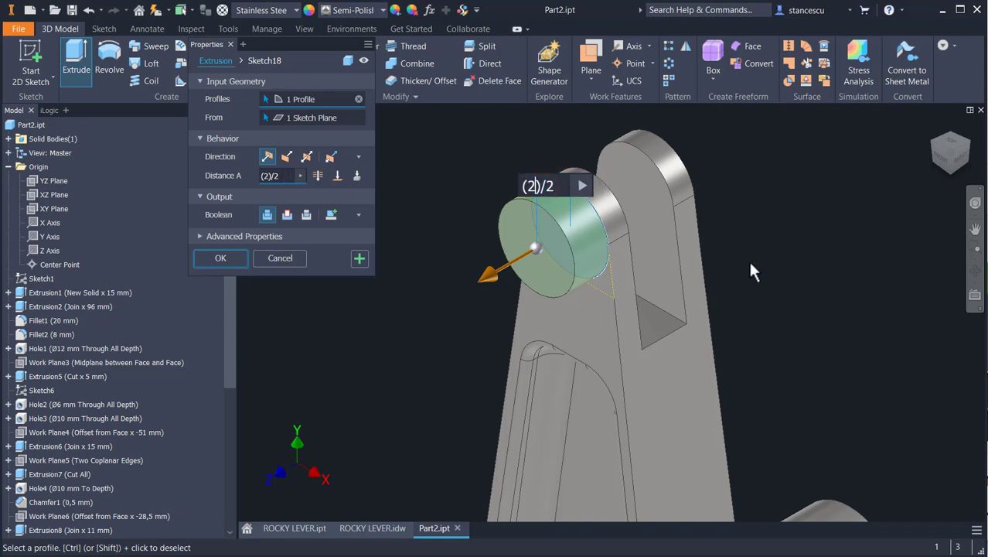
type("28-")
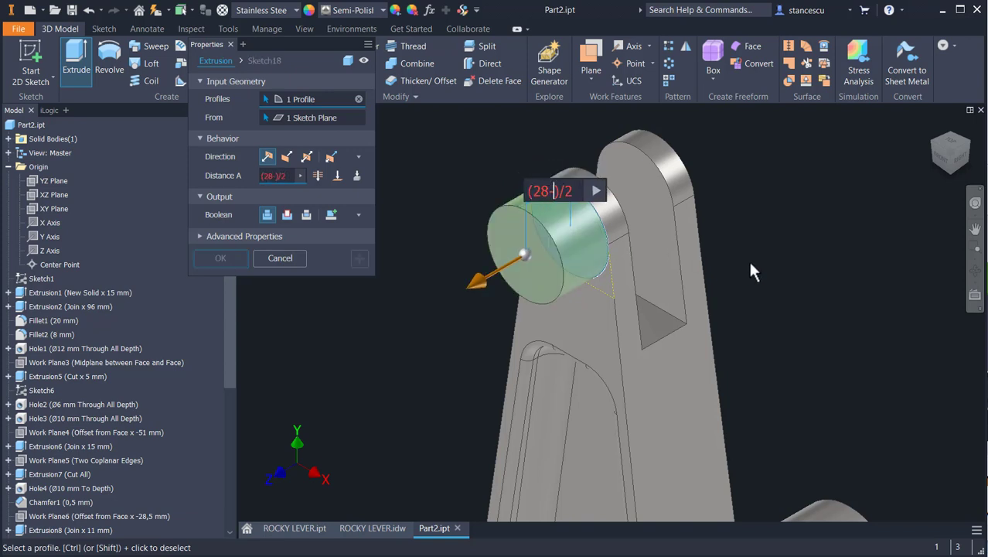
type("27")
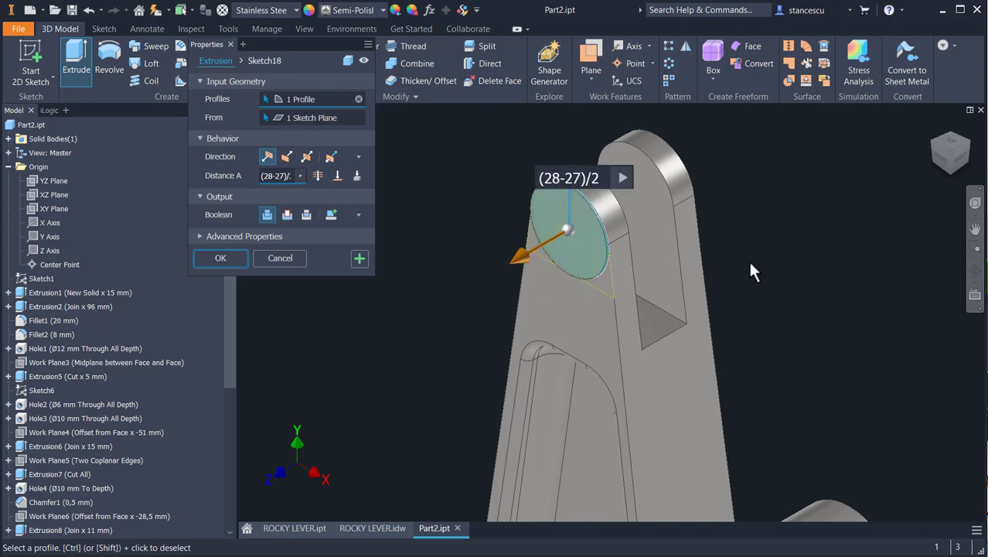
left_click(217, 258)
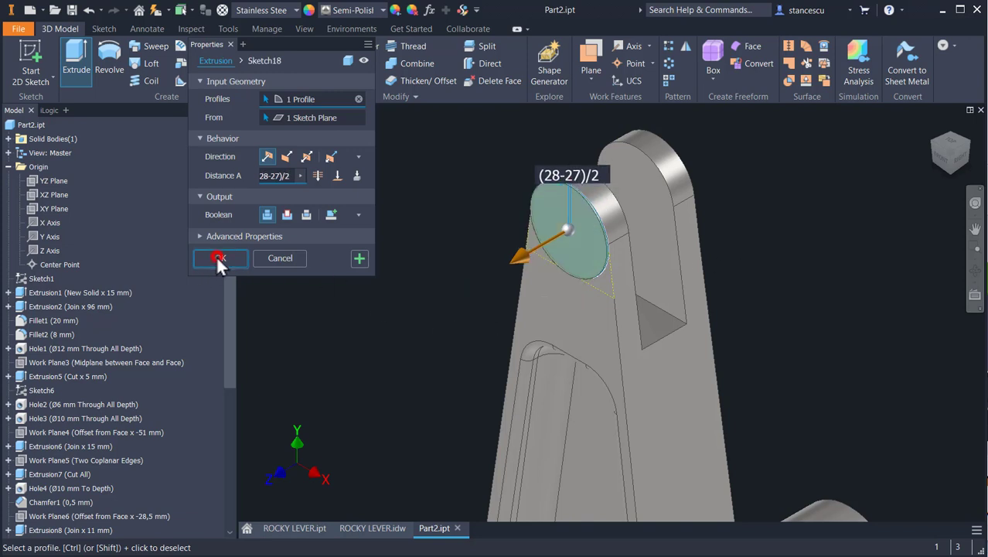
- Mirror the round boss extrusion about Work Plane8 onto the fork's opposite outer face
scroll(400, 324, "down", 3)
middle_click_drag(401, 321, 399, 254)
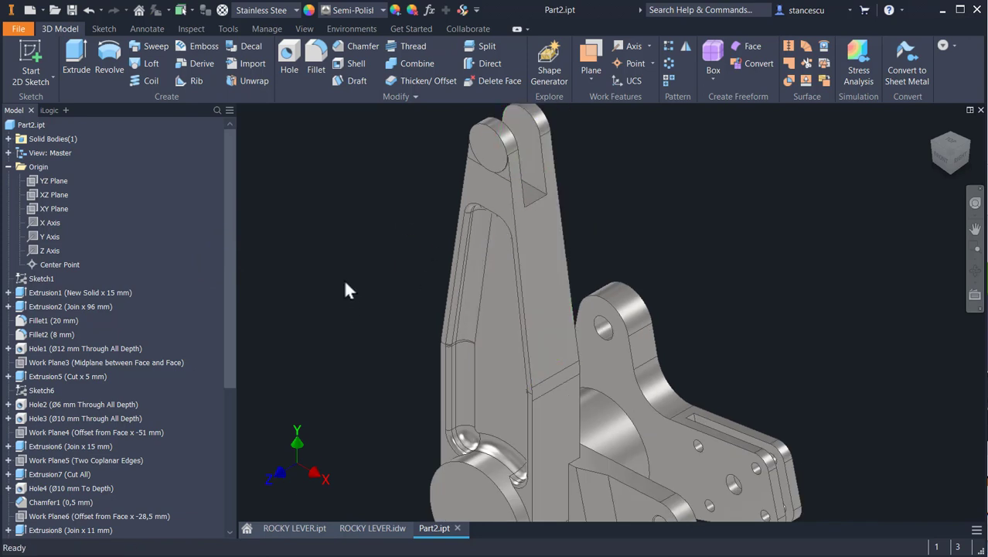
scroll(87, 378, "down", 5)
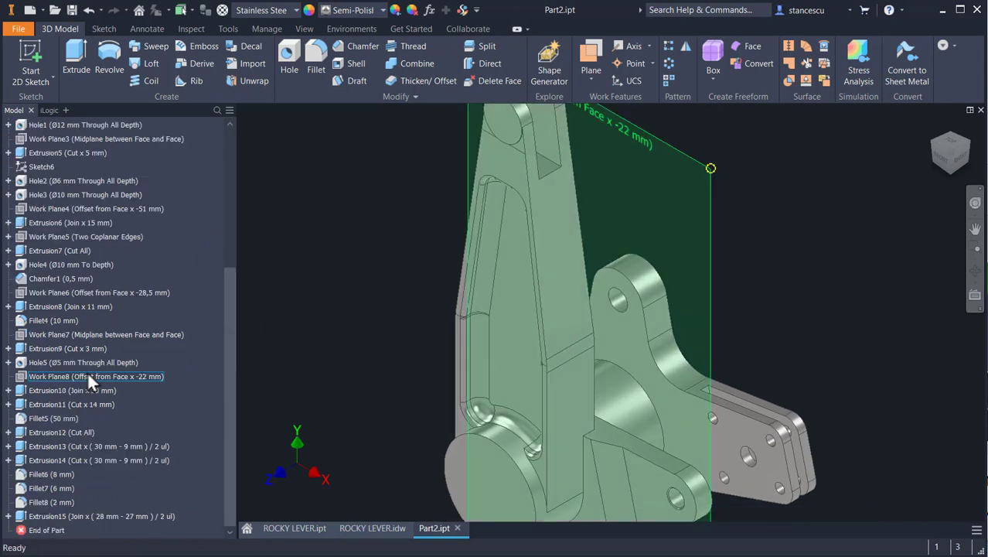
left_click(87, 377)
key("F6")
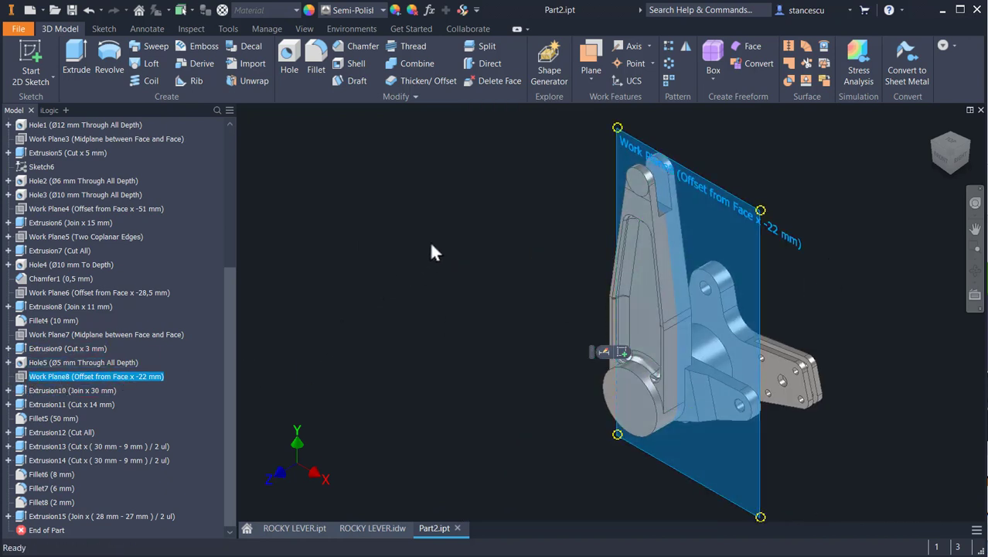
left_click(474, 229)
scroll(493, 269, "up", 3)
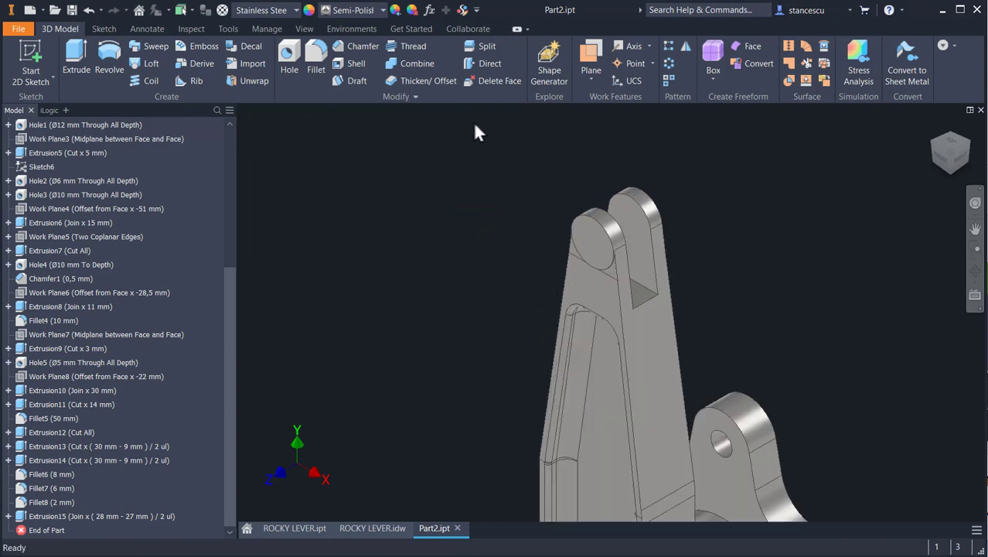
left_click(685, 48)
left_click(607, 248)
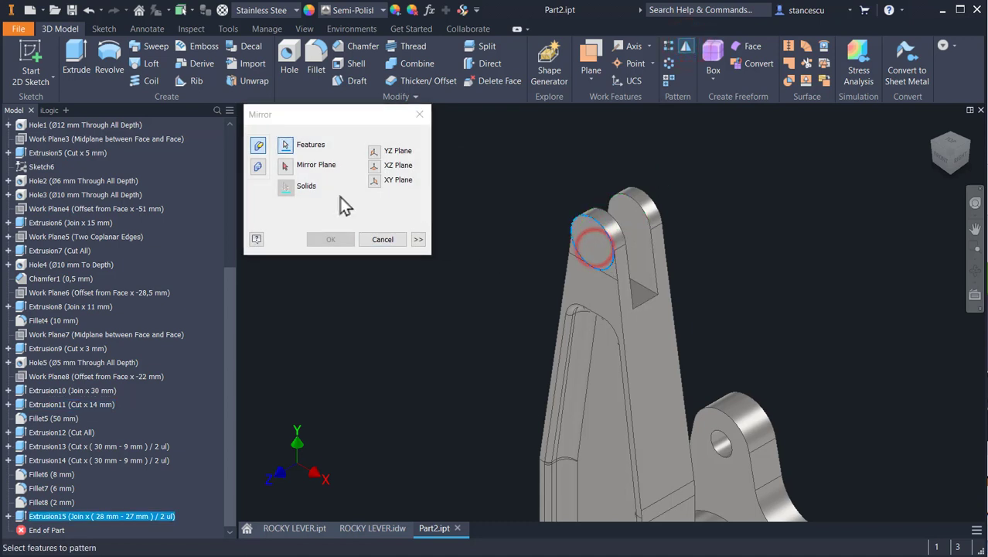
left_click(286, 167)
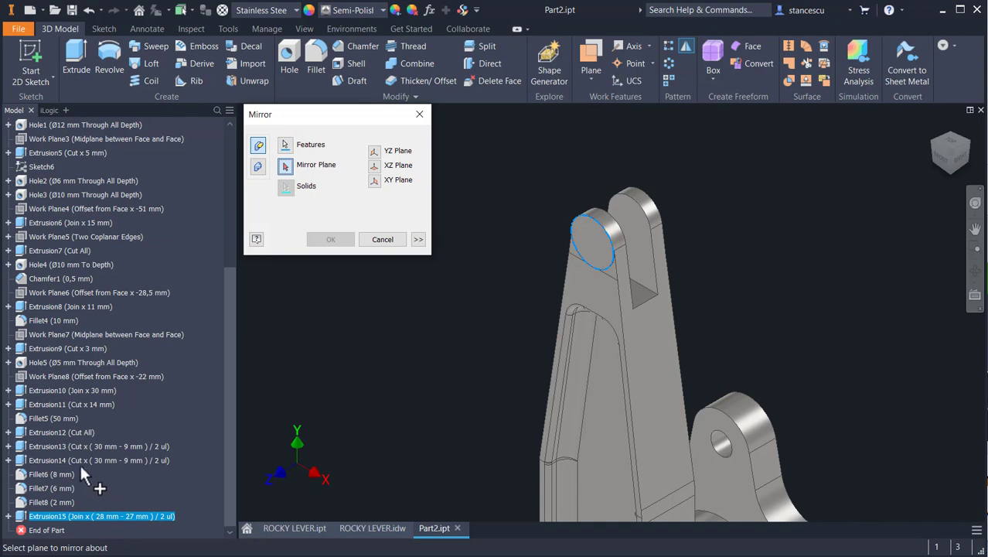
left_click(78, 374)
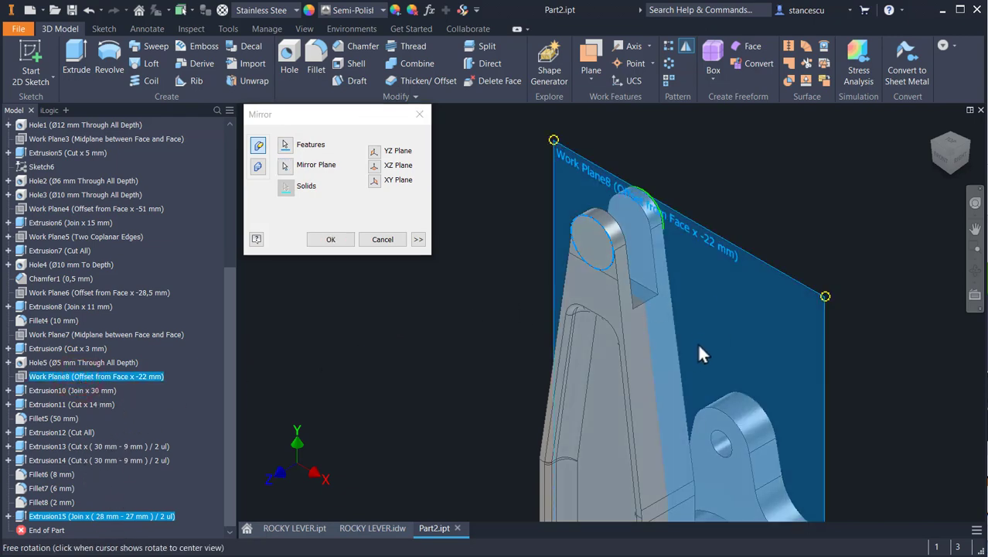
middle_click_drag(700, 354, 634, 376, "shift")
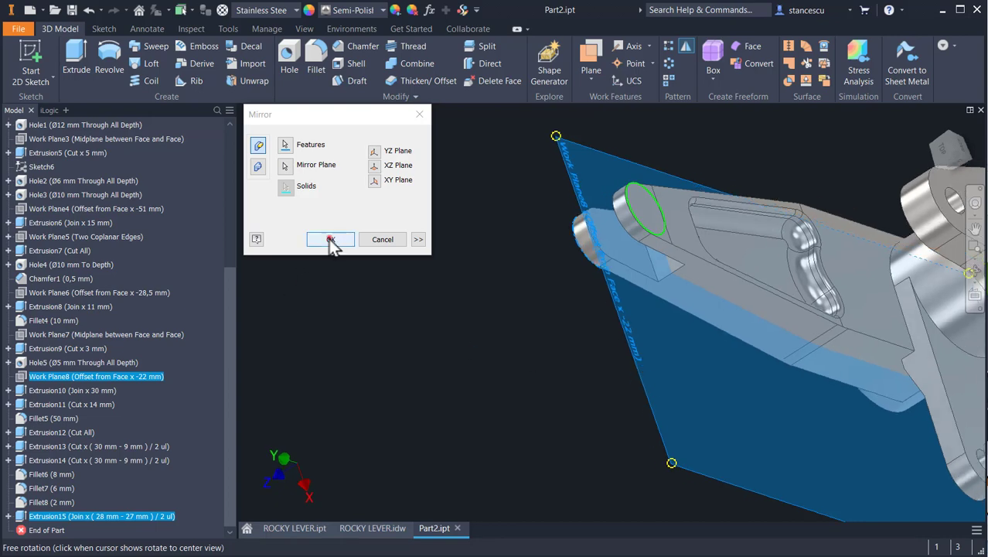
left_click(331, 241)
middle_click_drag(424, 309, 559, 306, "shift")
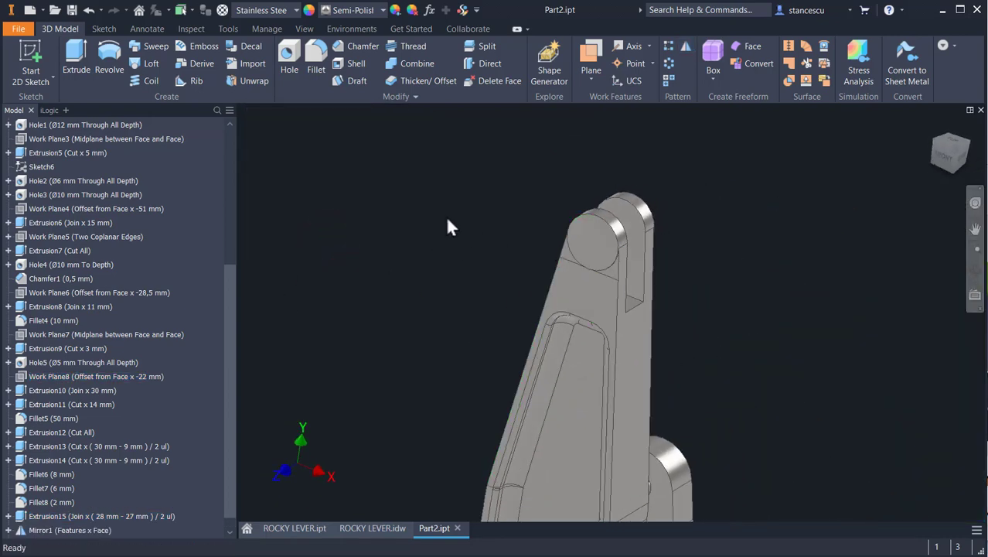
- Examine section A-A, detail G and the front view in ROCKY LEVER.idw for the hole and recess sizes at the forked end
left_click(371, 528)
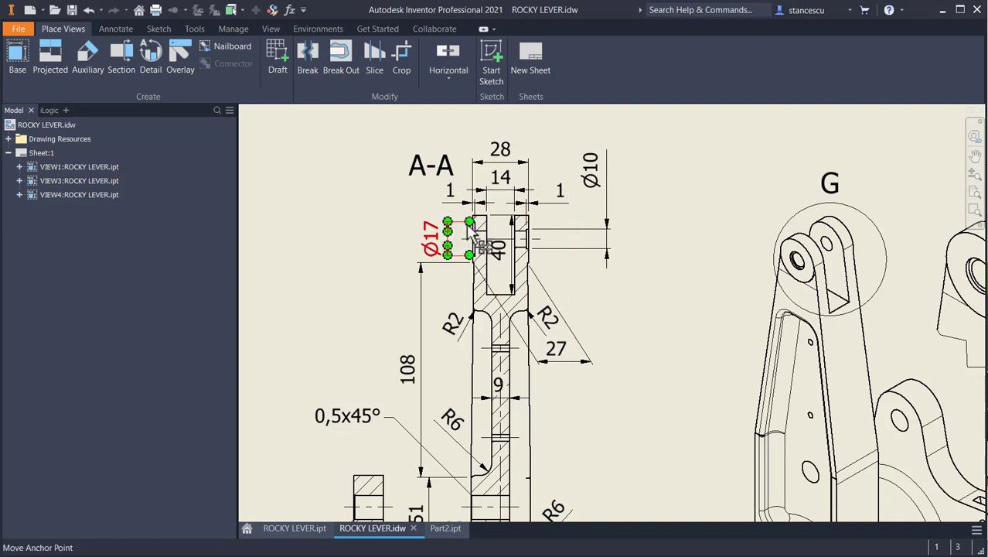
left_click(430, 245)
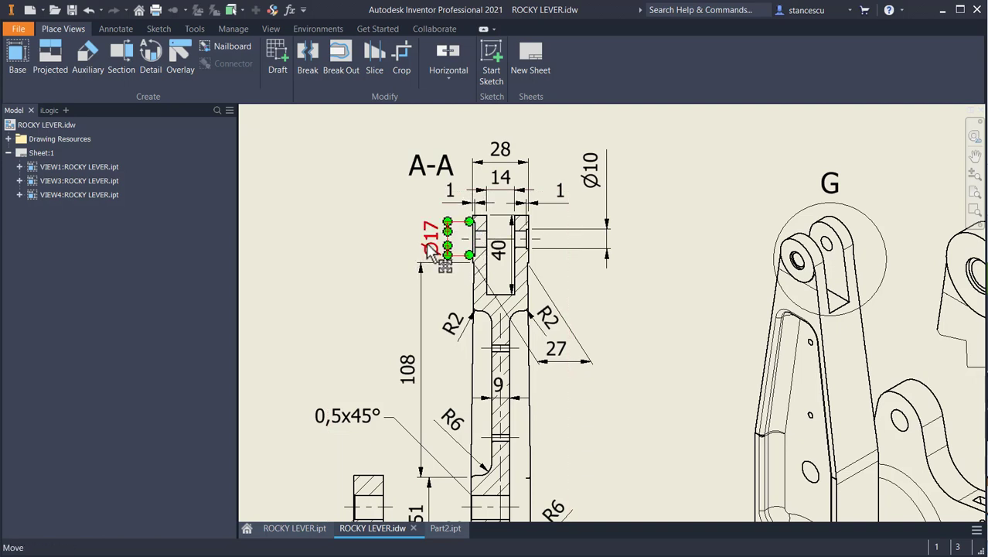
left_click(472, 205)
left_click(448, 235)
left_click(607, 208)
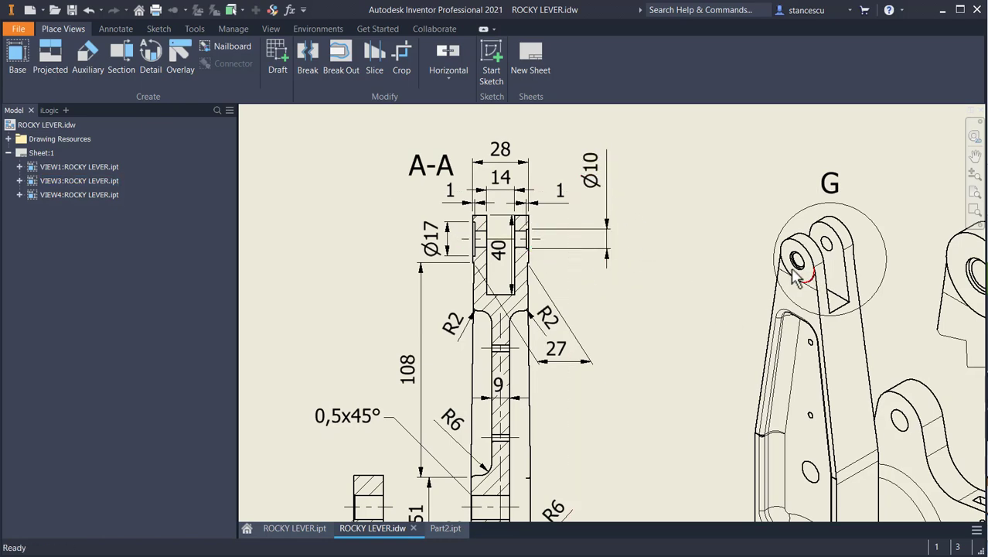
mouse_move(728, 315)
middle_mouse_down()
mouse_move(766, 259)
mouse_move(761, 358)
mouse_move(844, 488)
middle_mouse_up()
middle_click_drag(536, 379, 944, 325)
middle_click_drag(484, 313, 805, 298)
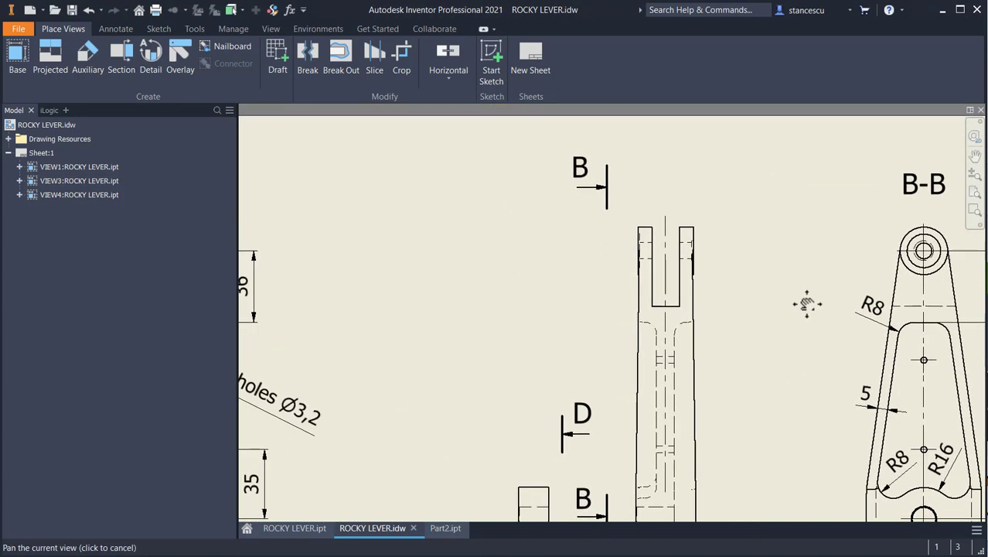
middle_click_drag(551, 313, 724, 282)
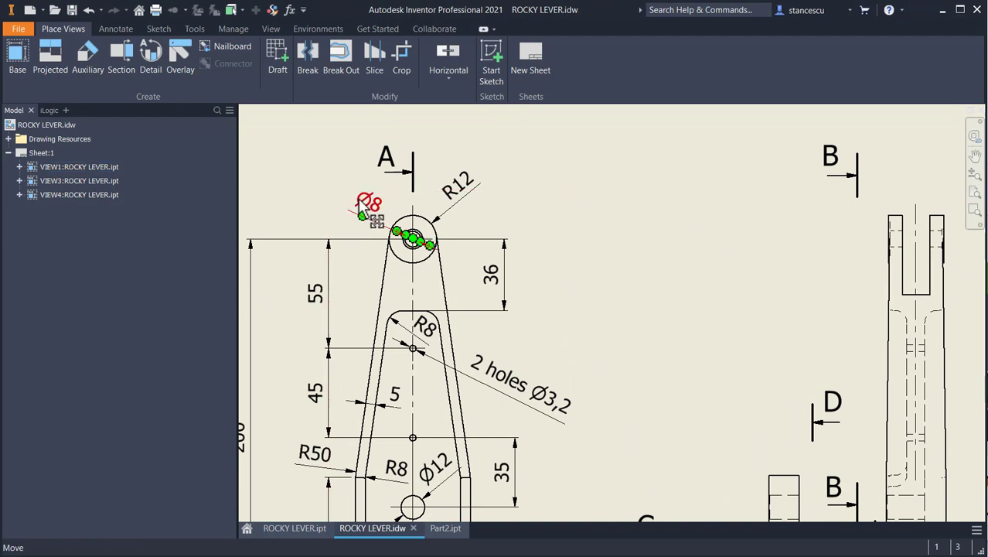
- Back in Part2.ipt, make an 8 mm through-all hole centred on the front round boss of the fork
left_click(445, 528)
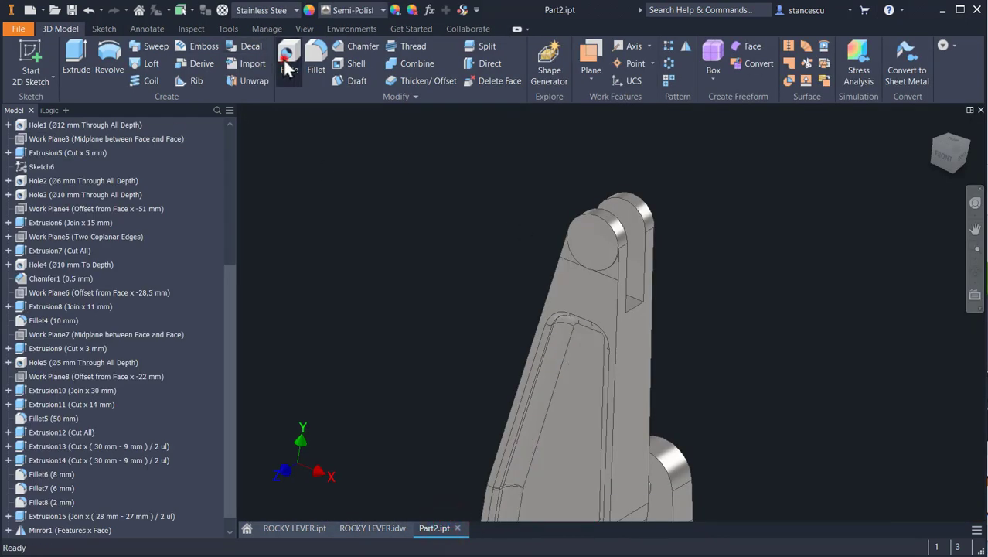
left_click(287, 62)
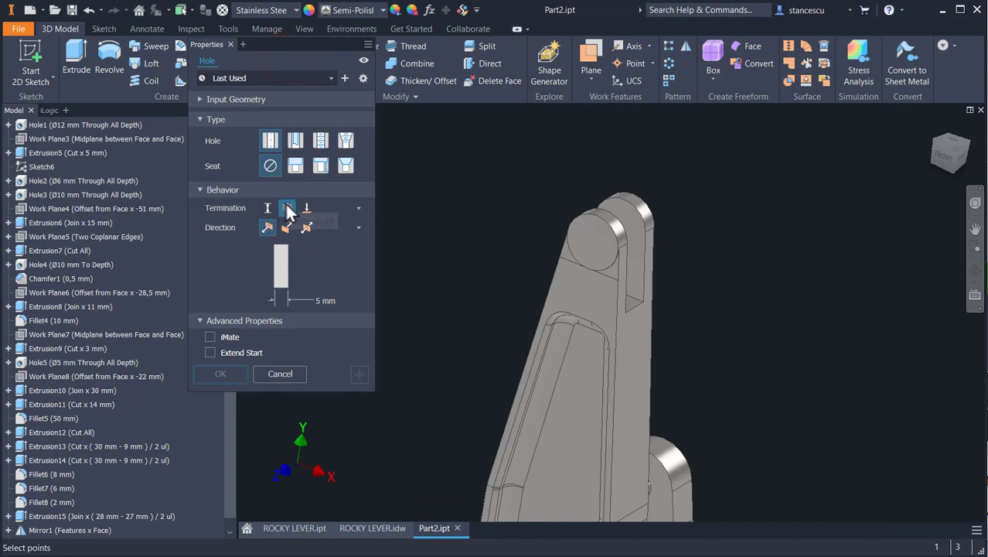
left_click(589, 237)
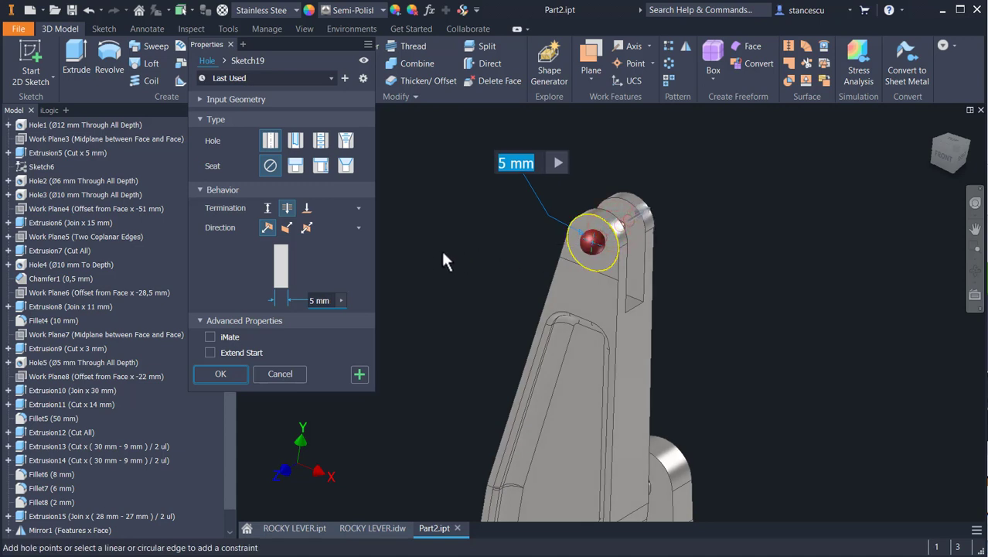
type("8")
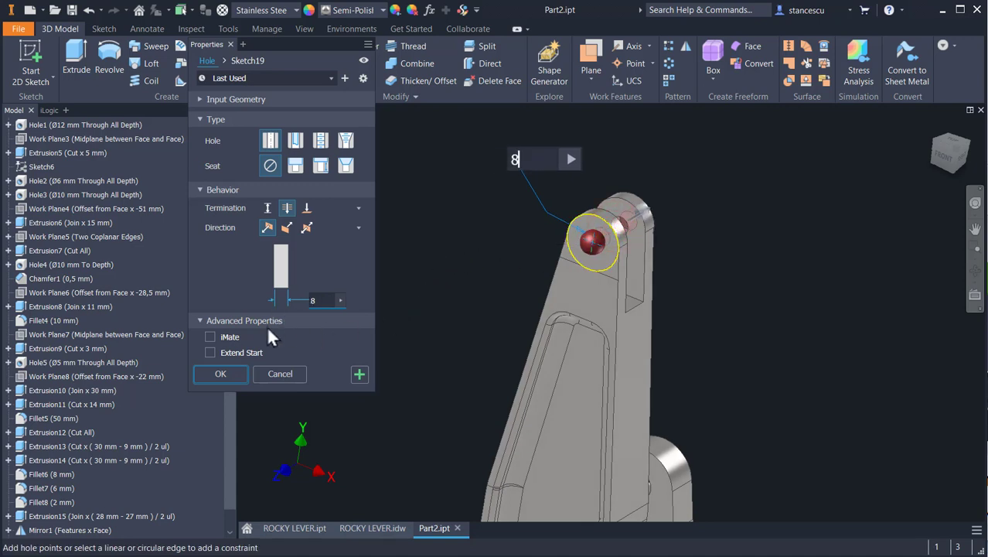
left_click(233, 374)
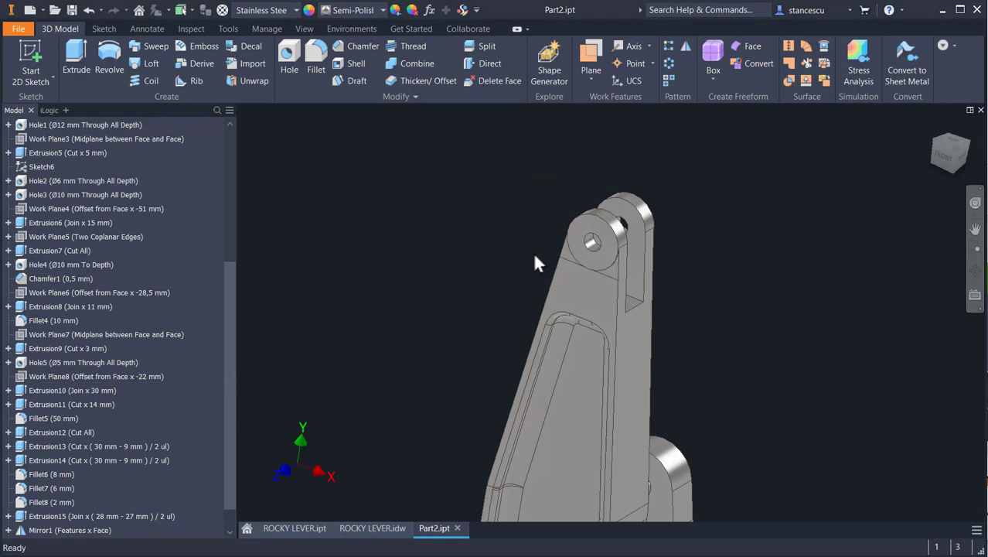
- Add an 8 mm through-all hole with a 10 mm diameter, 1 mm deep spotface, concentric with the front boss
scroll(501, 323, "down", 2)
middle_click_drag(497, 320, 539, 232, "shift")
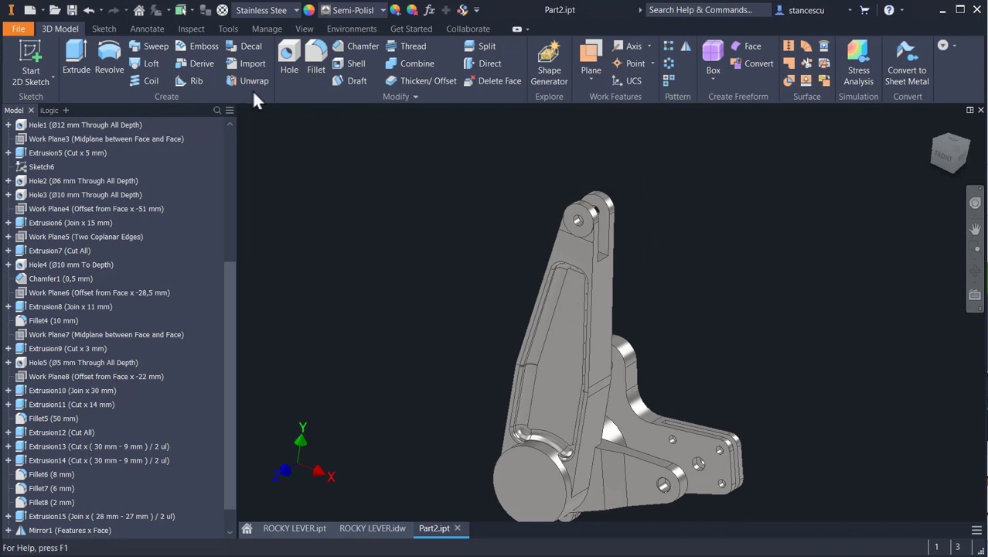
left_click(281, 54)
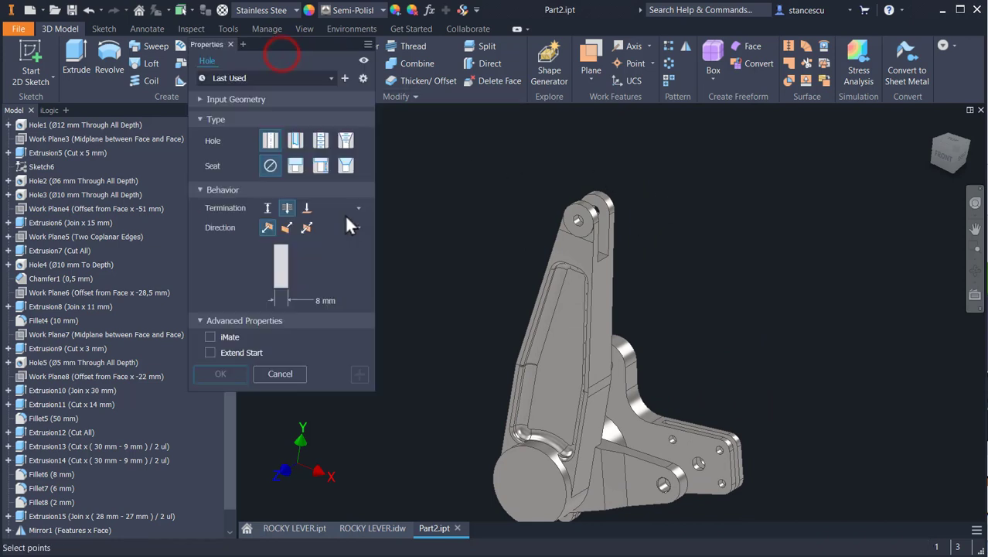
left_click(320, 166)
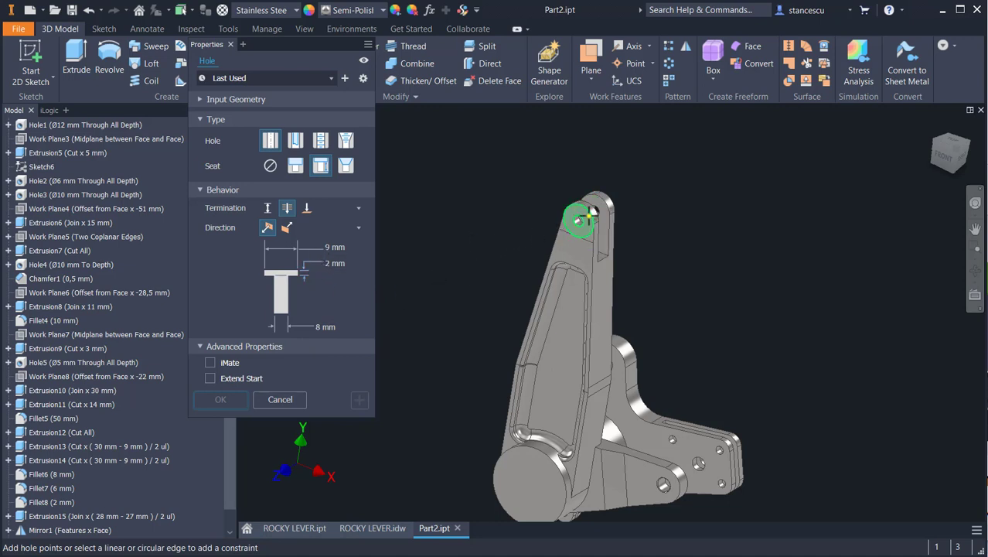
scroll(578, 216, "up", 3)
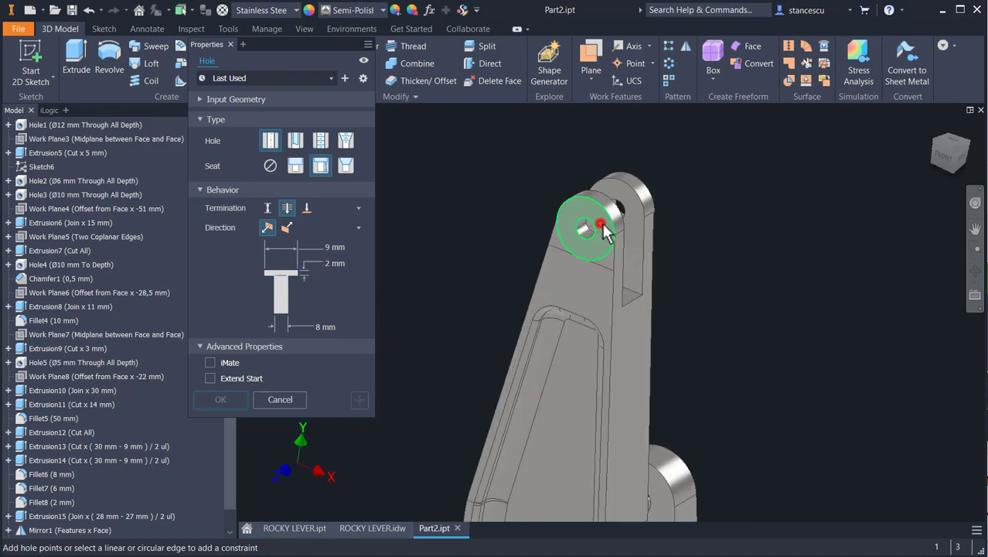
left_click(599, 225)
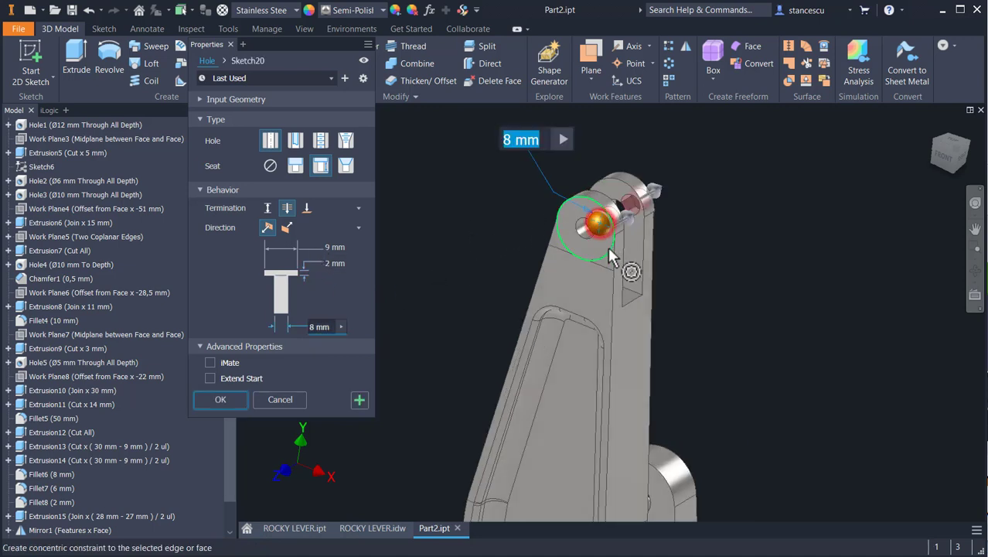
left_click(340, 246)
type("10")
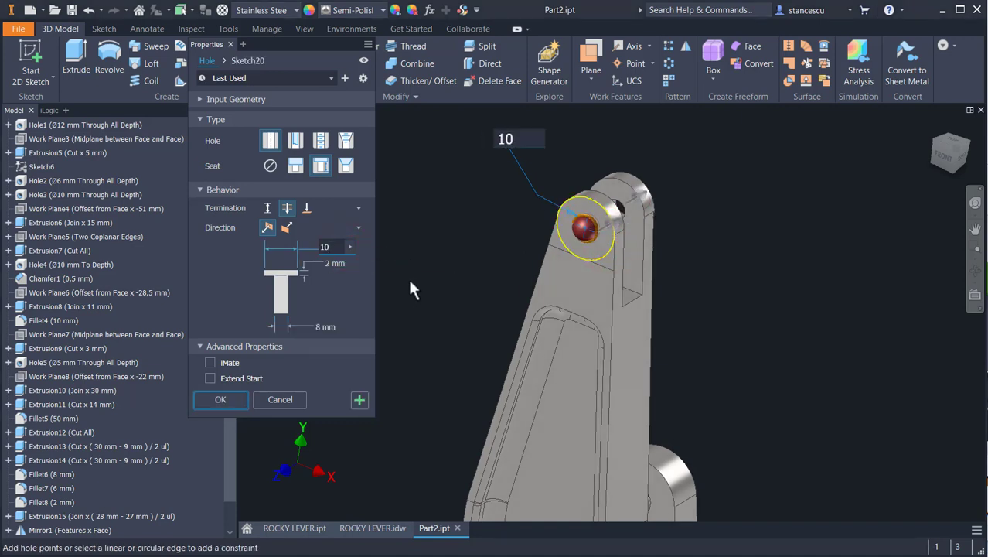
key("Tab")
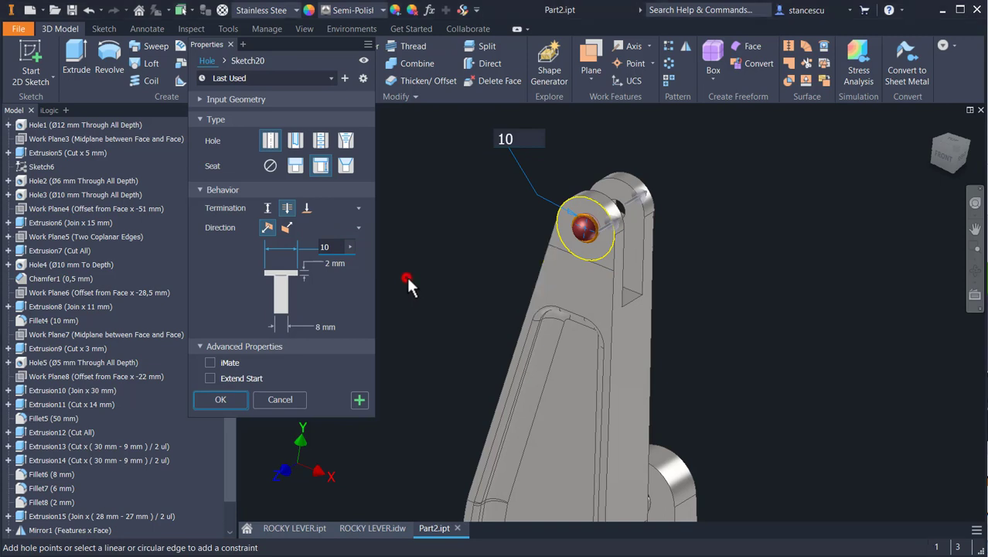
type("1")
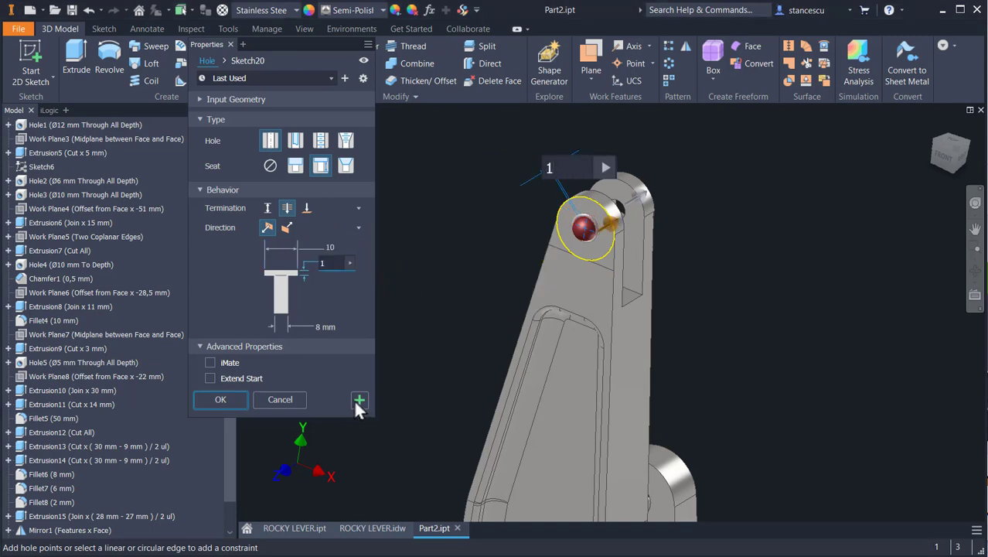
left_click(359, 399)
- Add an 8 mm through-all hole with a 17 mm diameter, 1 mm deep spotface, concentric with the fork's opposite round boss
middle_click_drag(738, 353, 621, 380, "shift")
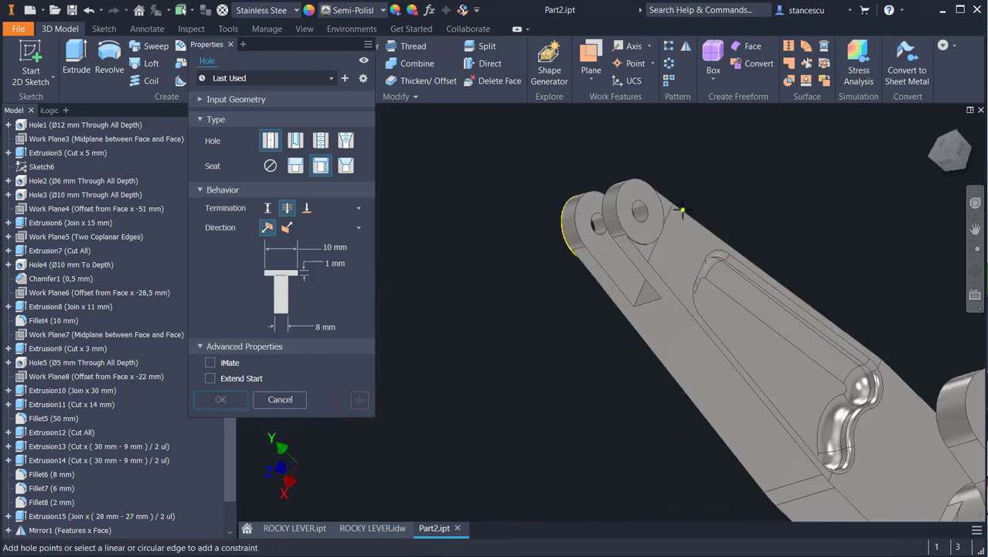
left_click(638, 223)
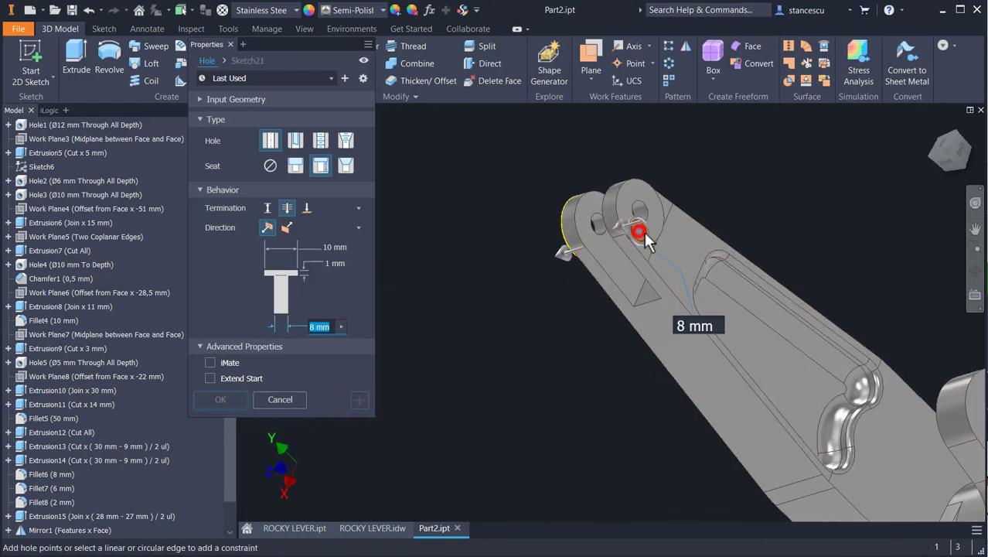
left_click(629, 182)
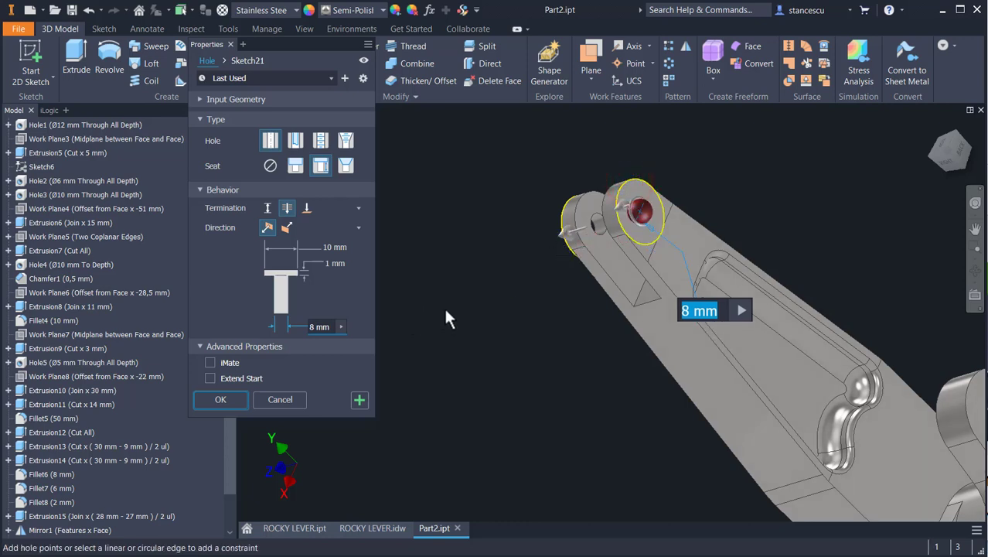
key("Tab")
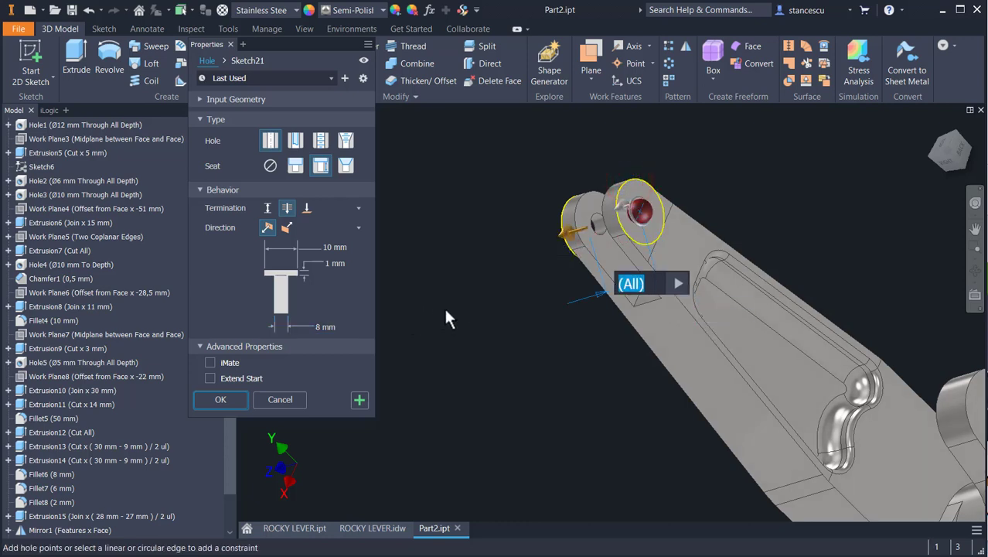
key("Tab")
type("17")
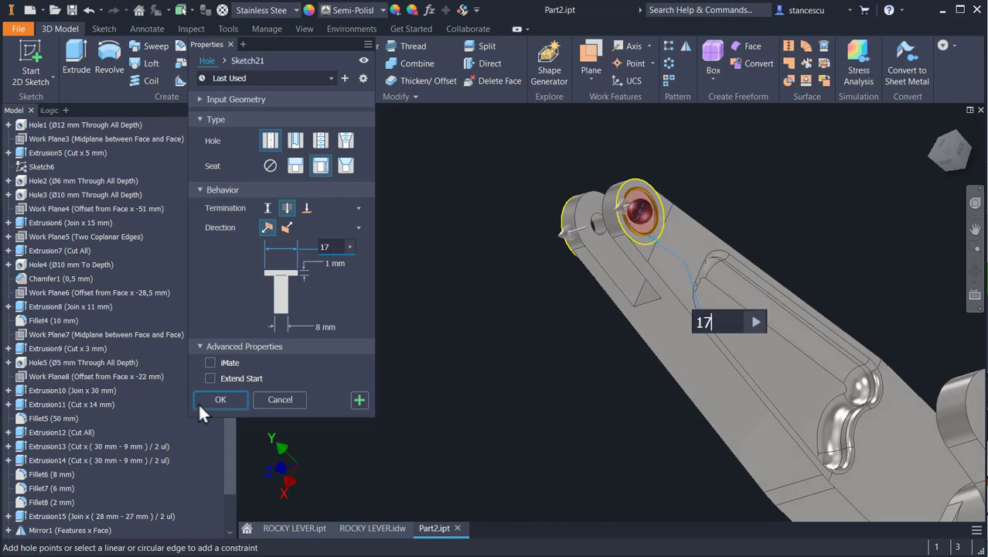
left_click(199, 401)
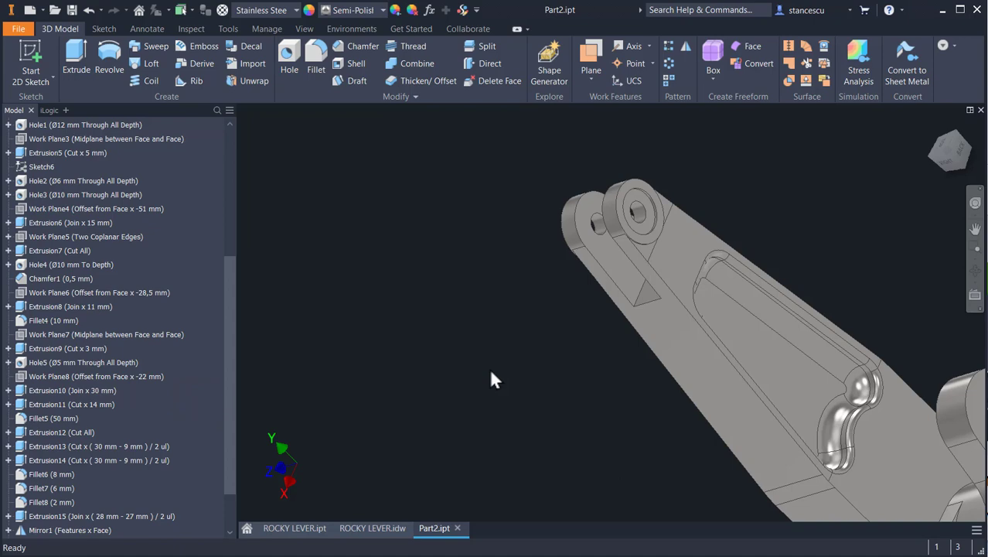
- Check the small hole positions in the front view of ROCKY LEVER.idw, and start a sketch on the arm's front pocket floor in Part2.ipt
left_click(492, 372)
key("F6")
left_click(374, 525)
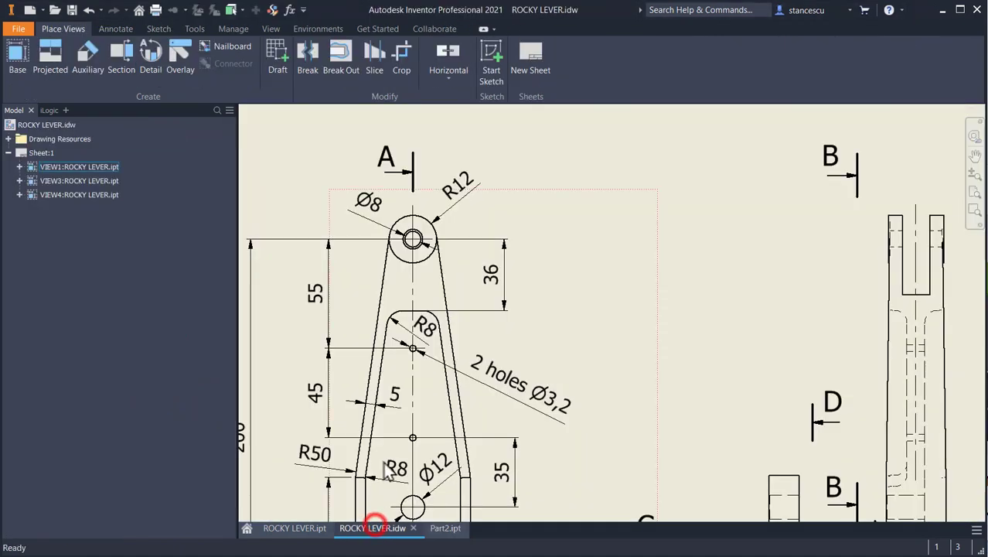
middle_click_drag(536, 359, 616, 282)
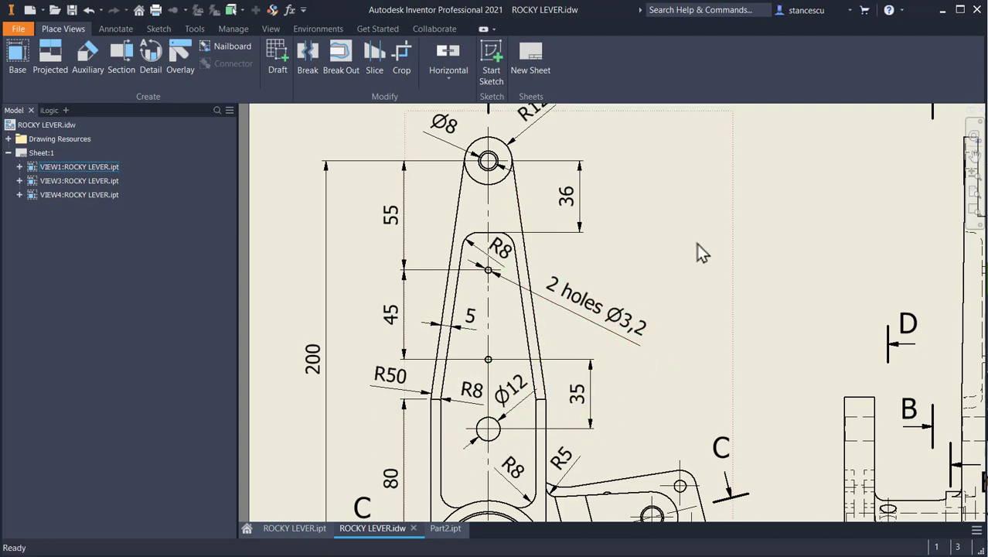
left_click(444, 528)
left_click(540, 296)
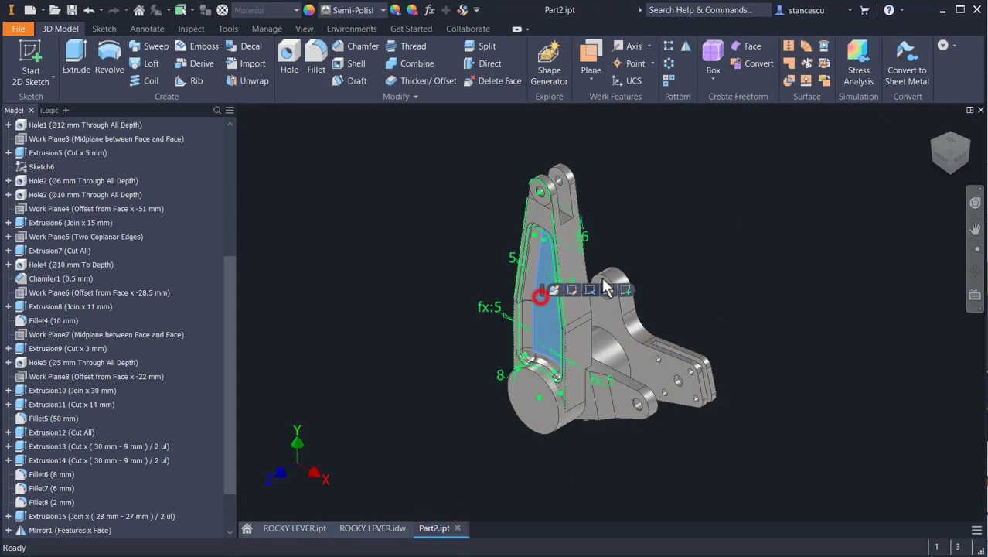
left_click(627, 289)
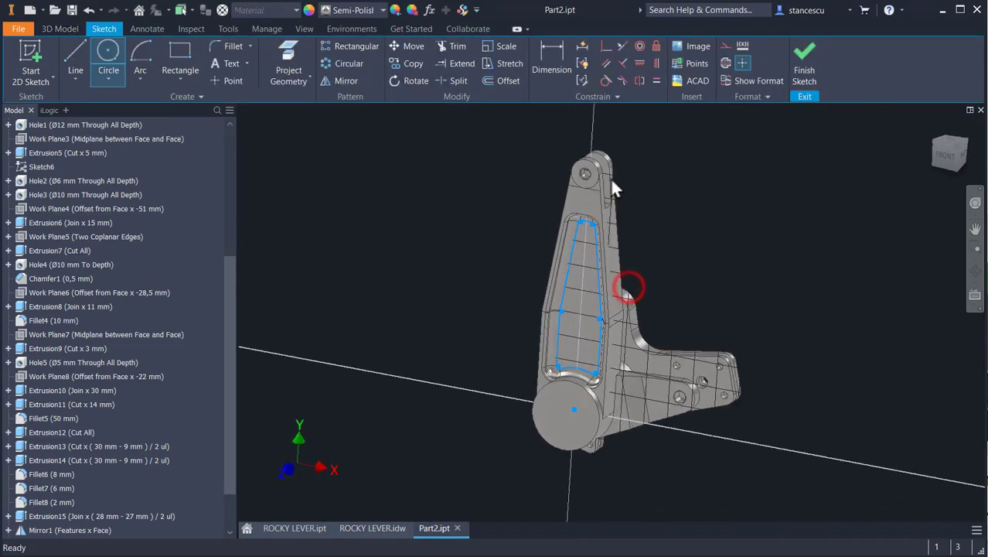
scroll(482, 203, "up", 5)
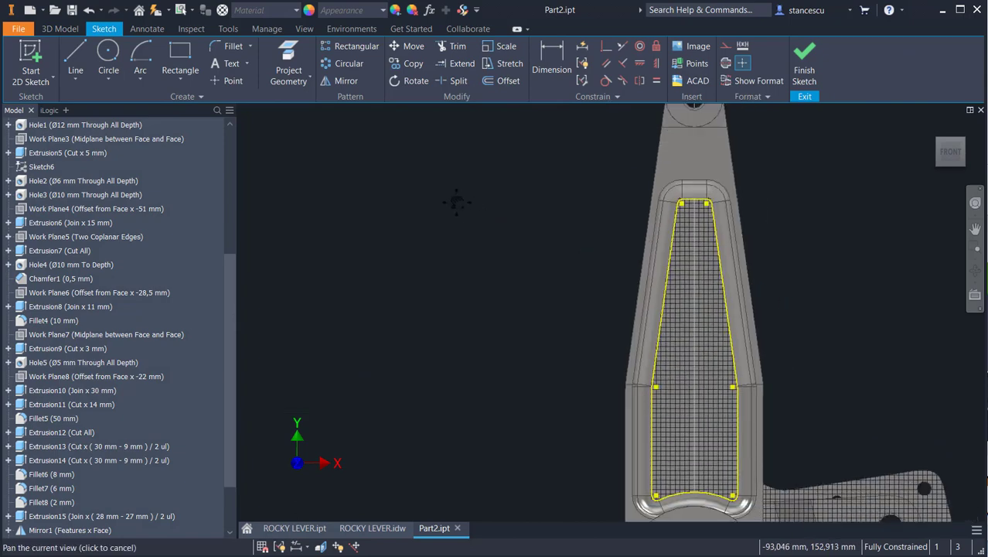
mouse_move(456, 202)
middle_mouse_down()
mouse_move(422, 171)
mouse_move(391, 164)
middle_mouse_up()
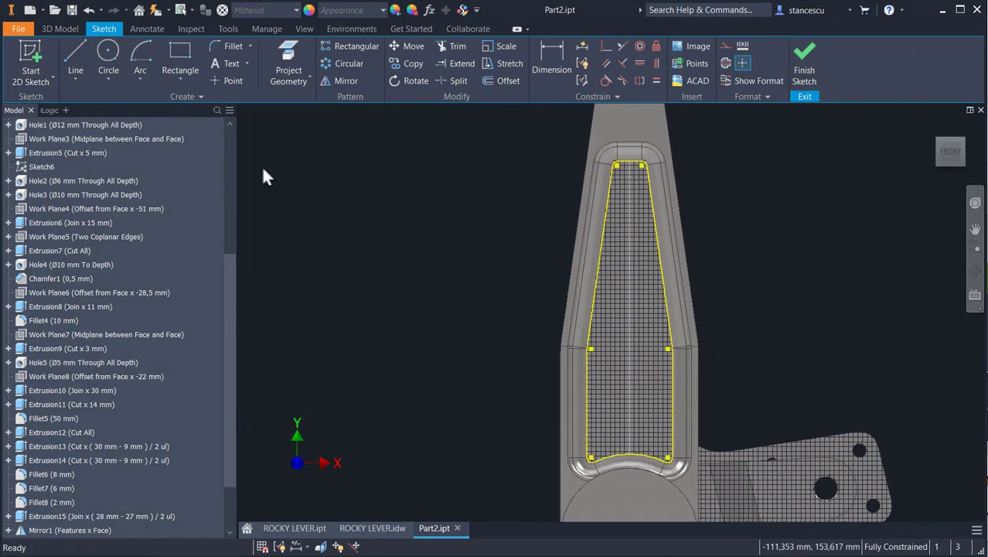
- Place three sketch points down the pocket floor and constrain them vertically in line with one another
left_click(218, 80)
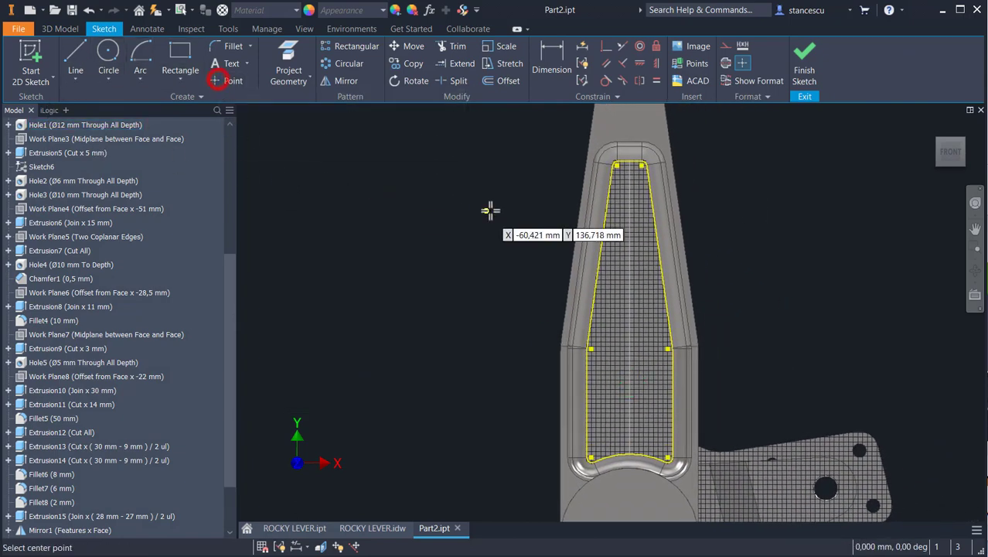
left_click(638, 242)
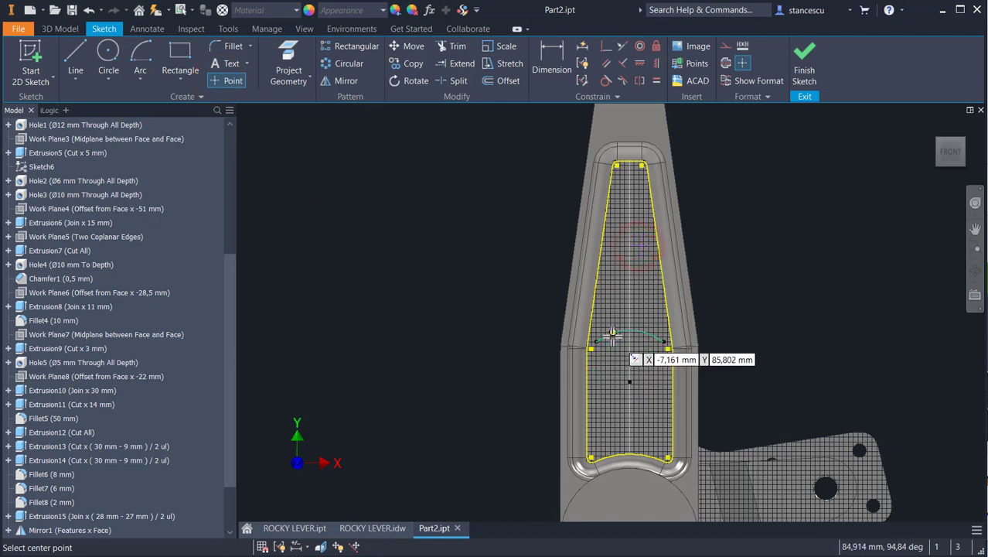
left_click(612, 330)
left_click(651, 384)
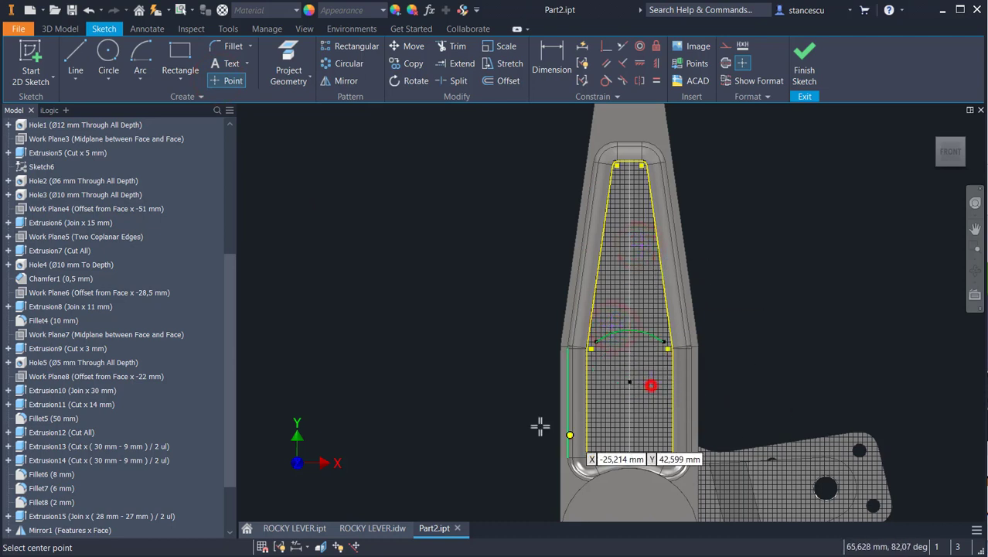
left_click(656, 63)
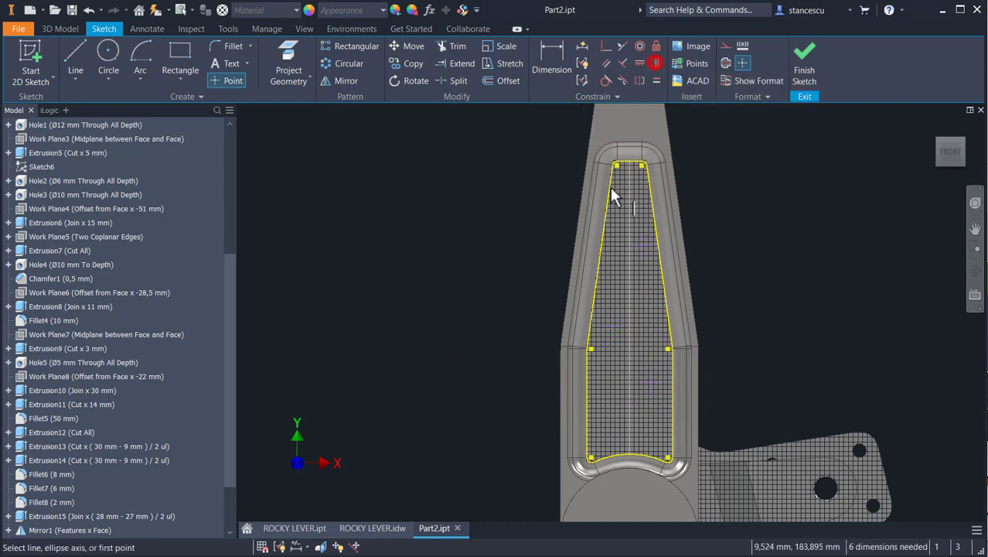
left_click(639, 245)
left_click(613, 328)
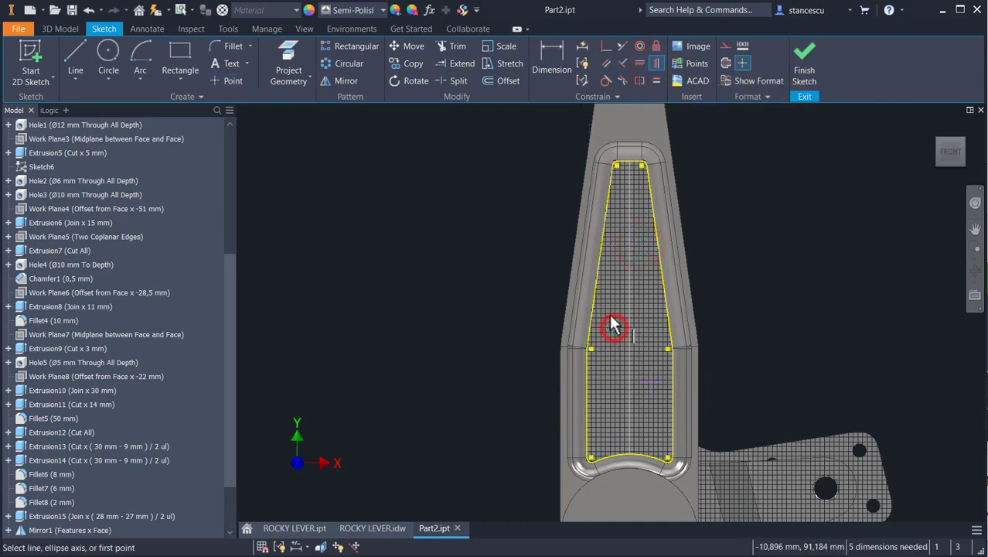
left_click(647, 375)
- Slice the graphics at the sketch plane and project the arc of the arm's rounded upper end into the sketch
middle_click_drag(759, 337, 753, 198)
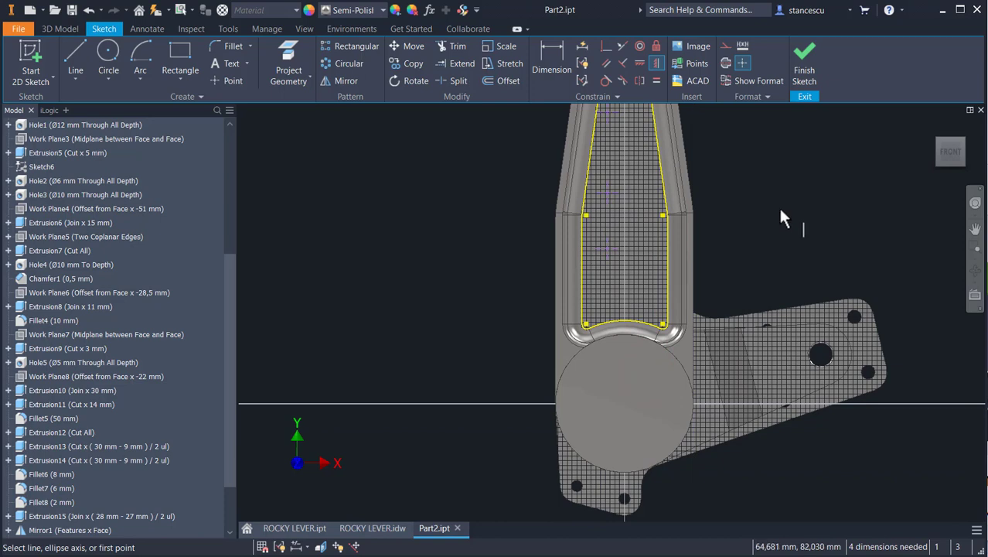
key("F7")
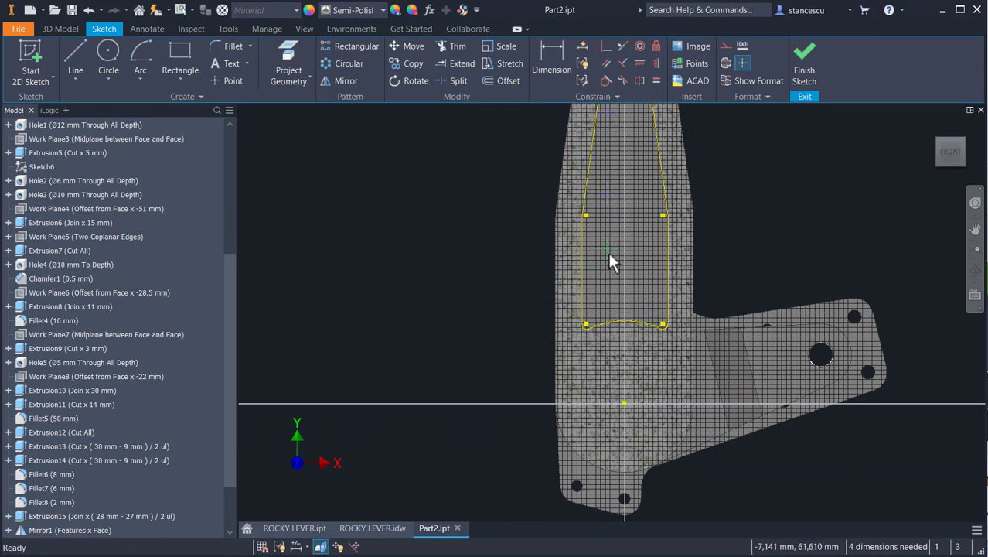
left_click(609, 252)
left_click(624, 403)
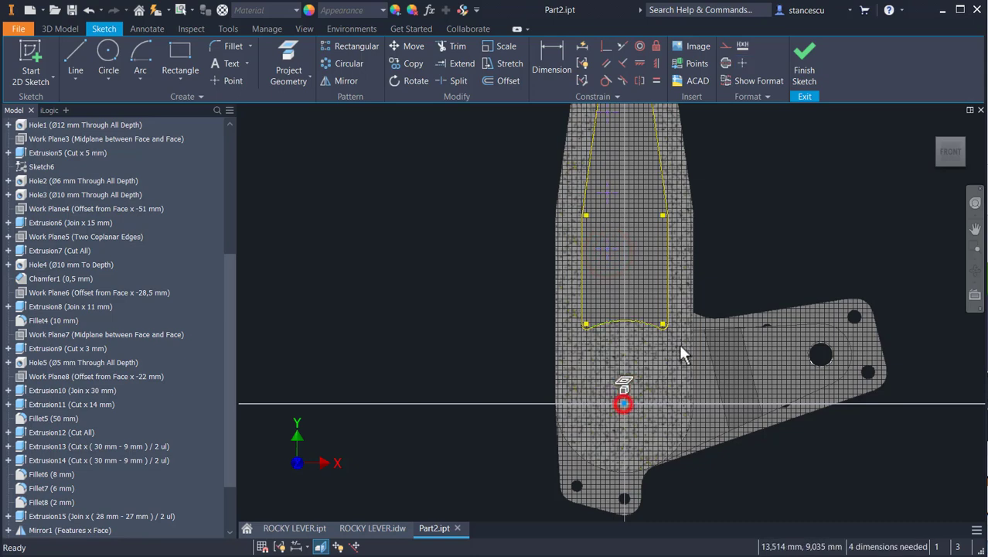
middle_click_drag(787, 225, 755, 400)
middle_click_drag(755, 301, 769, 362)
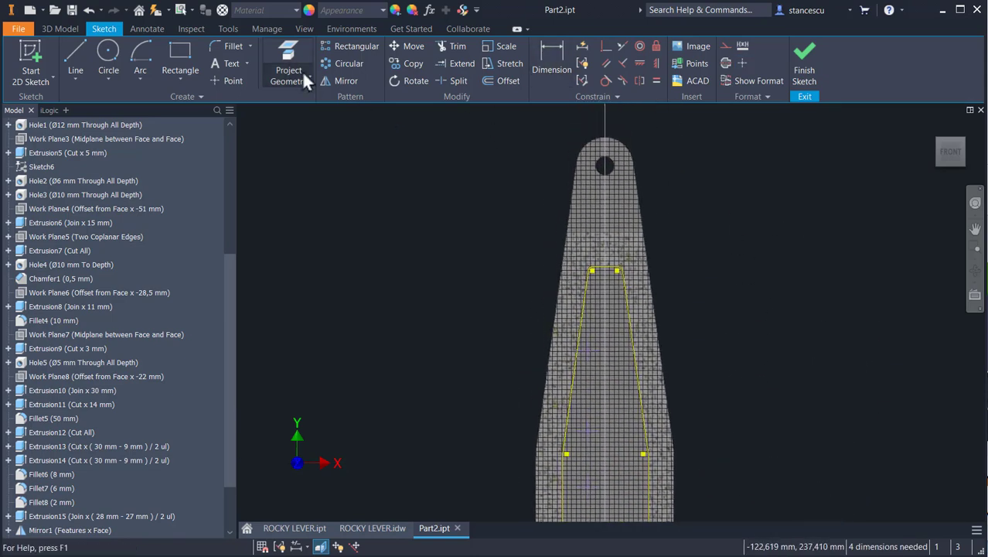
left_click(287, 54)
left_click(628, 147)
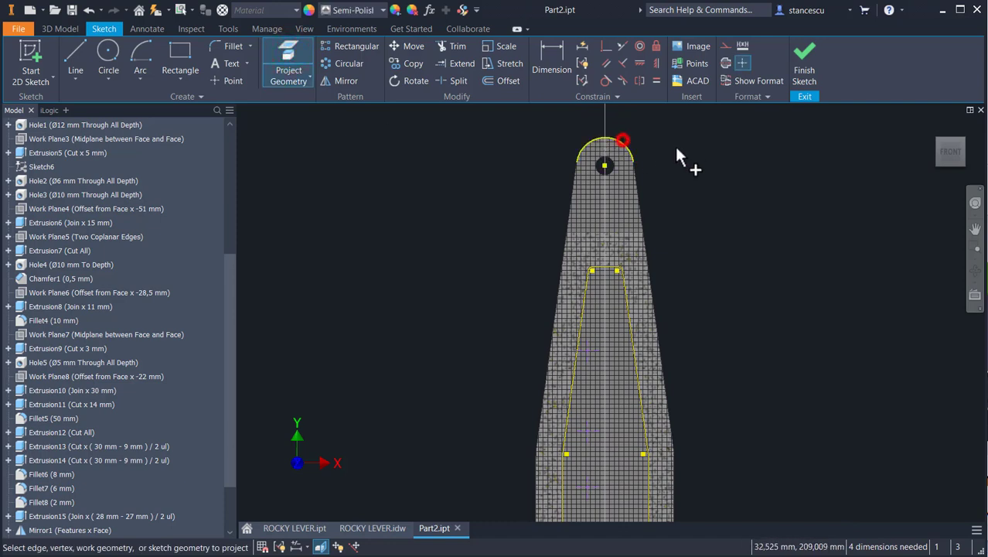
left_click(552, 66)
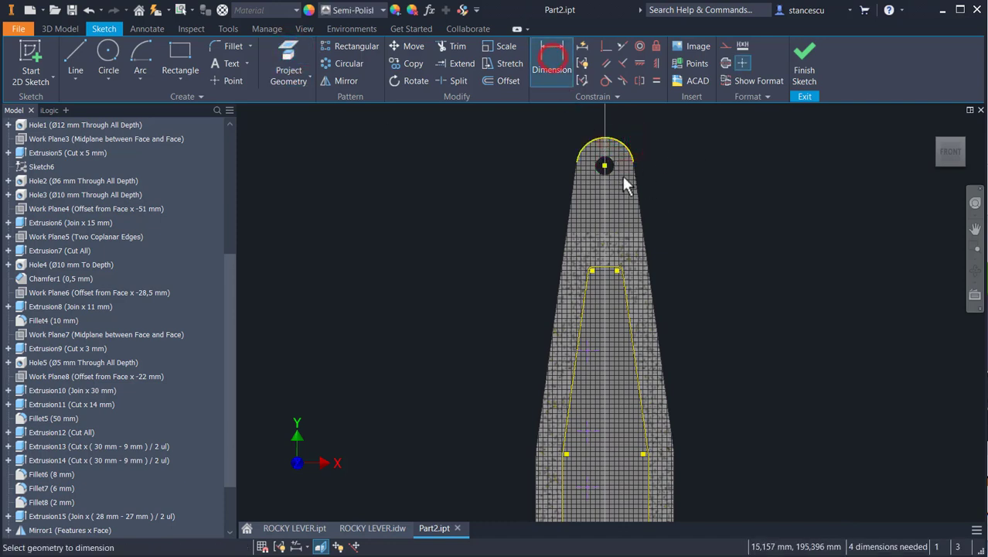
left_click(605, 165)
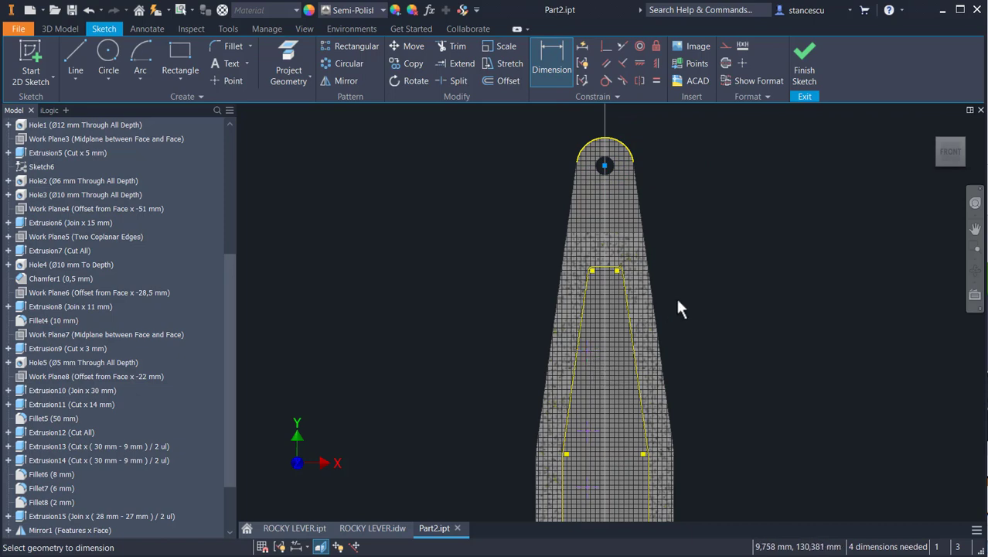
mouse_move(676, 295)
middle_mouse_down()
mouse_move(745, 265)
mouse_move(756, 199)
middle_mouse_up()
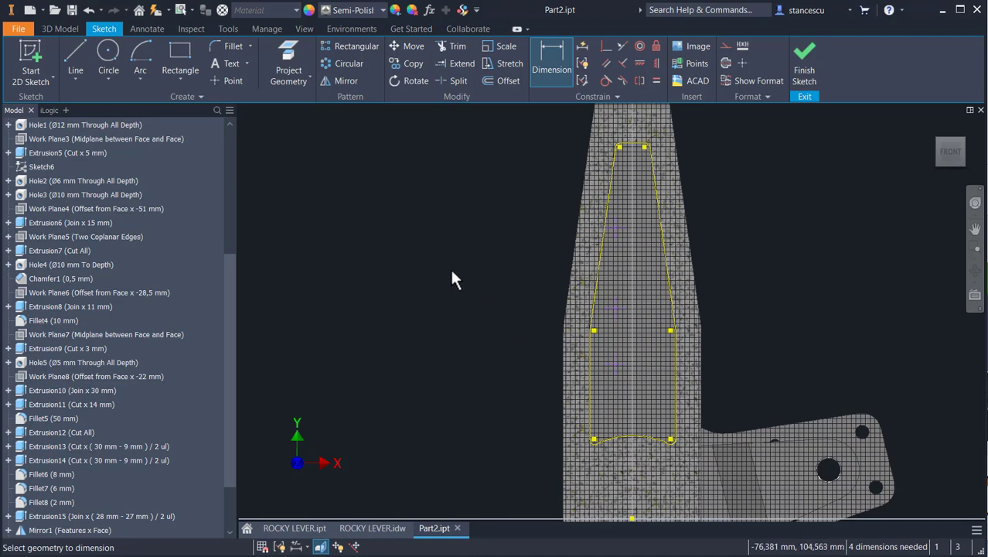
key("Escape")
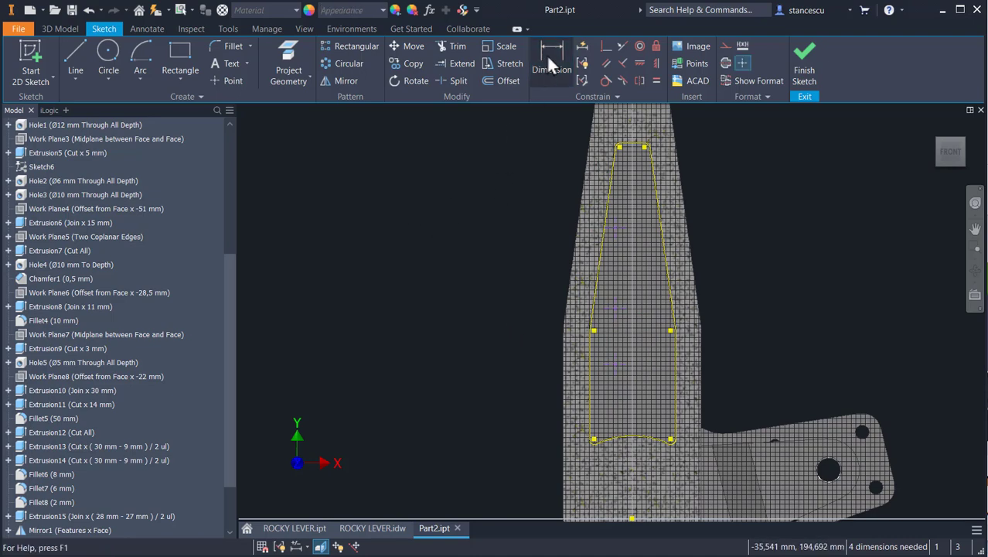
- Constrain the column of three points vertically in line with the sketch origin at the large hub's centre
left_click(656, 62)
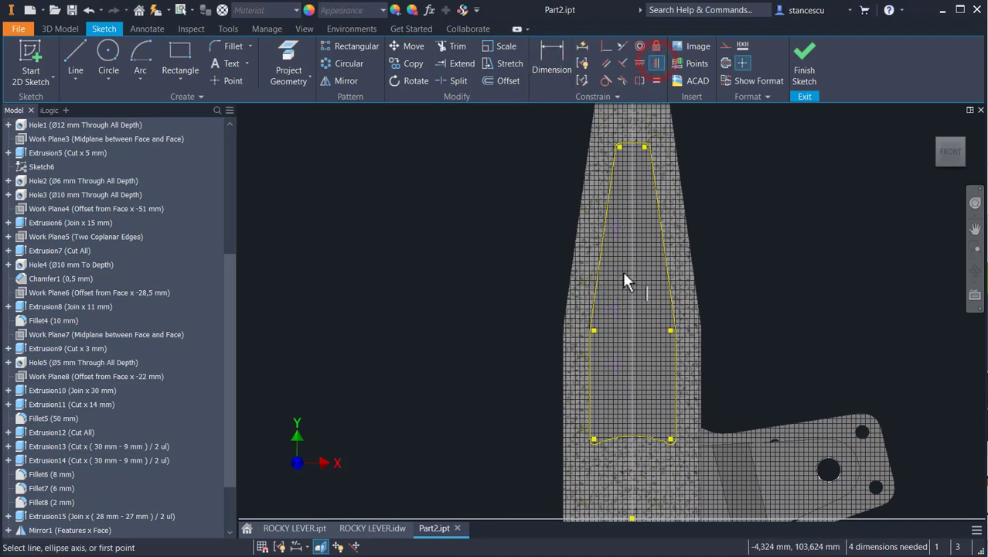
left_click(611, 304)
middle_click_drag(596, 386, 605, 277)
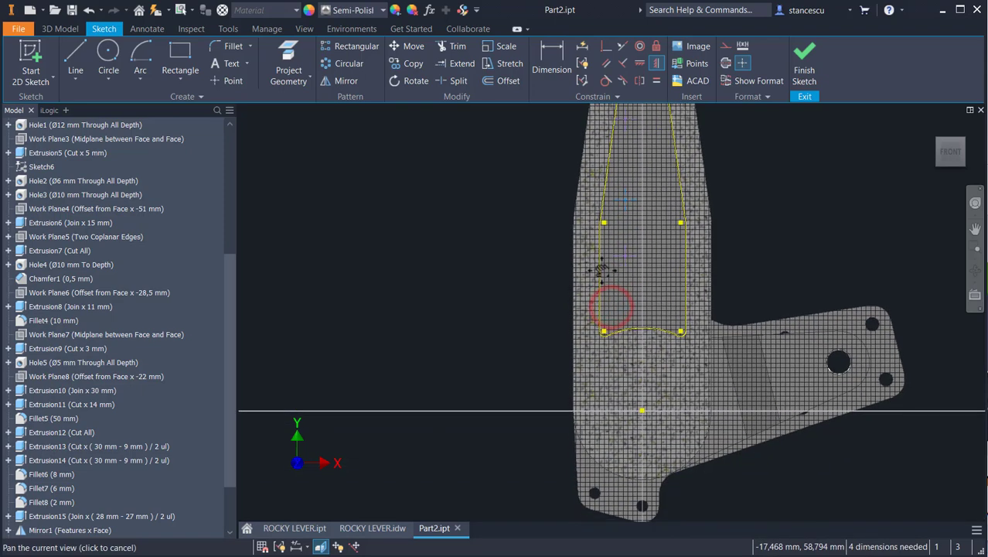
left_click(641, 410)
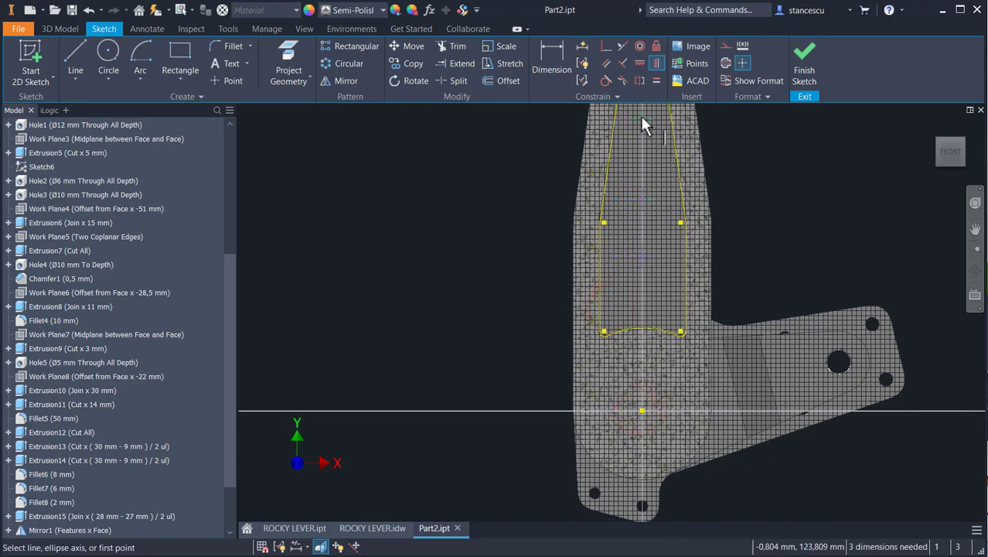
- Dimension the uppermost point 55 mm below the centre of the fork's hole
mouse_move(530, 197)
middle_mouse_down()
mouse_move(486, 265)
mouse_move(468, 323)
middle_mouse_up()
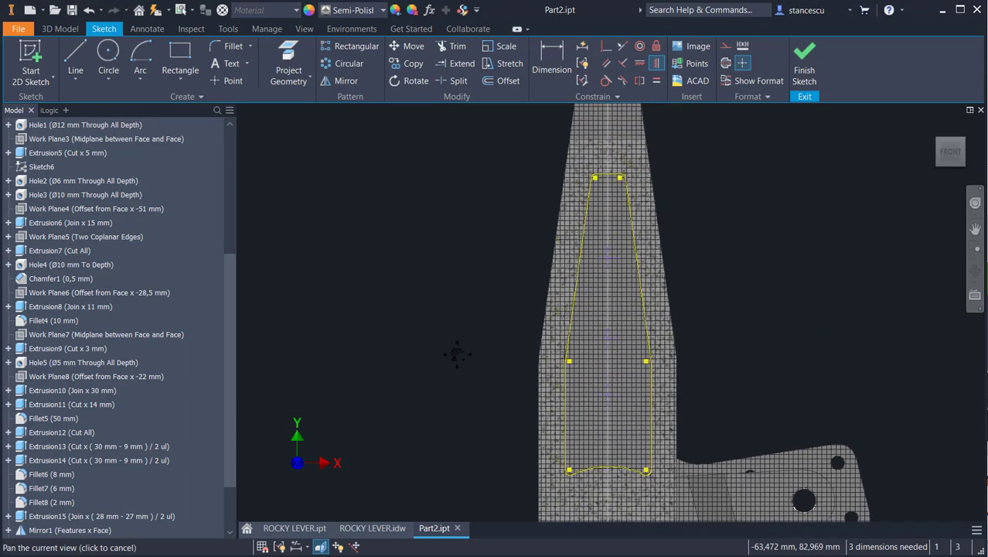
left_click(538, 51)
middle_click_drag(614, 136, 604, 215)
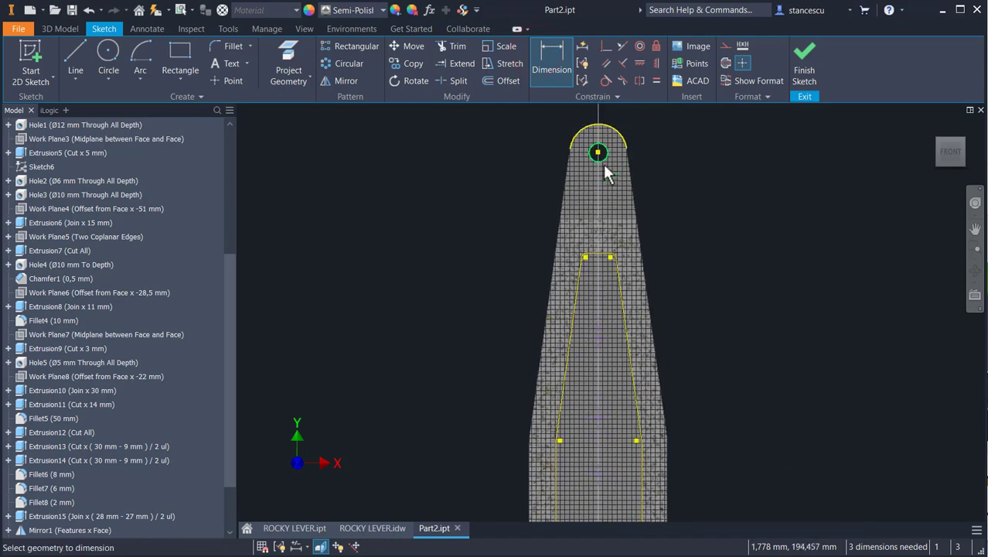
left_click(599, 330)
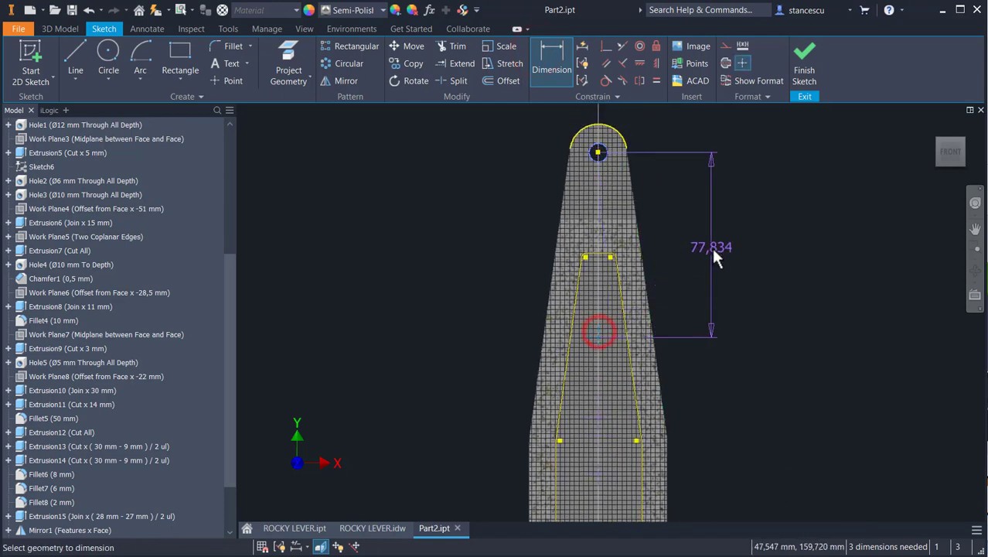
left_click(713, 251)
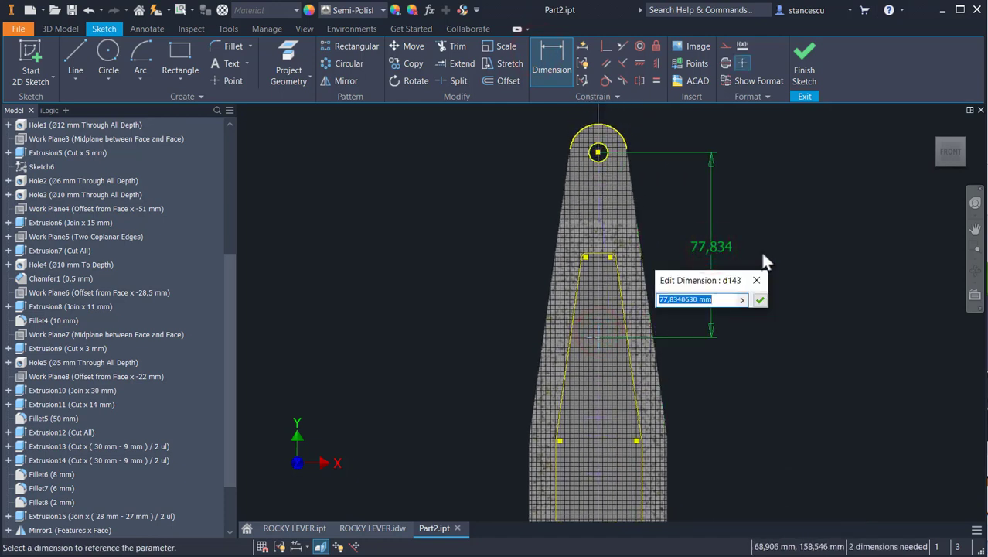
type("55")
key("Return")
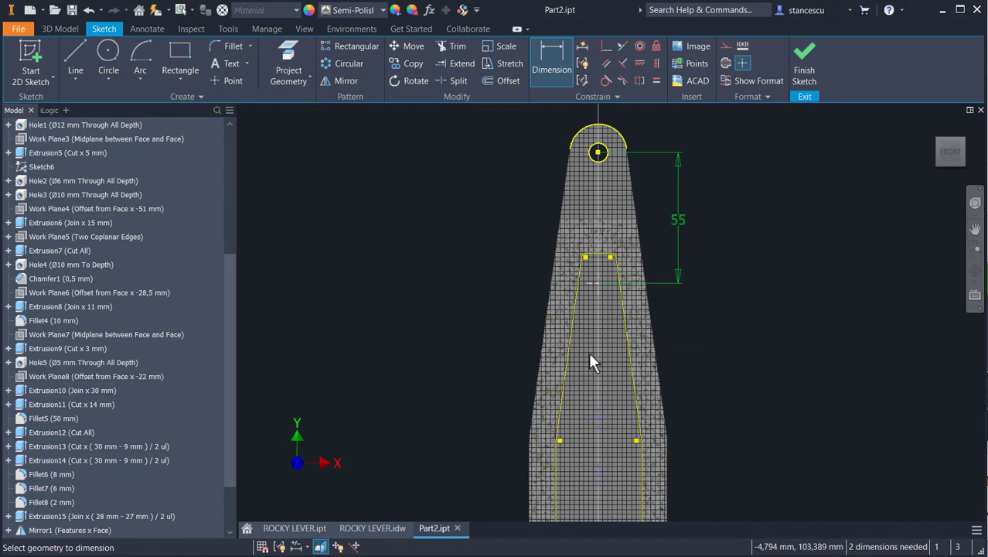
- Dimension the middle sketch point 45 mm below the uppermost point
left_click(598, 412)
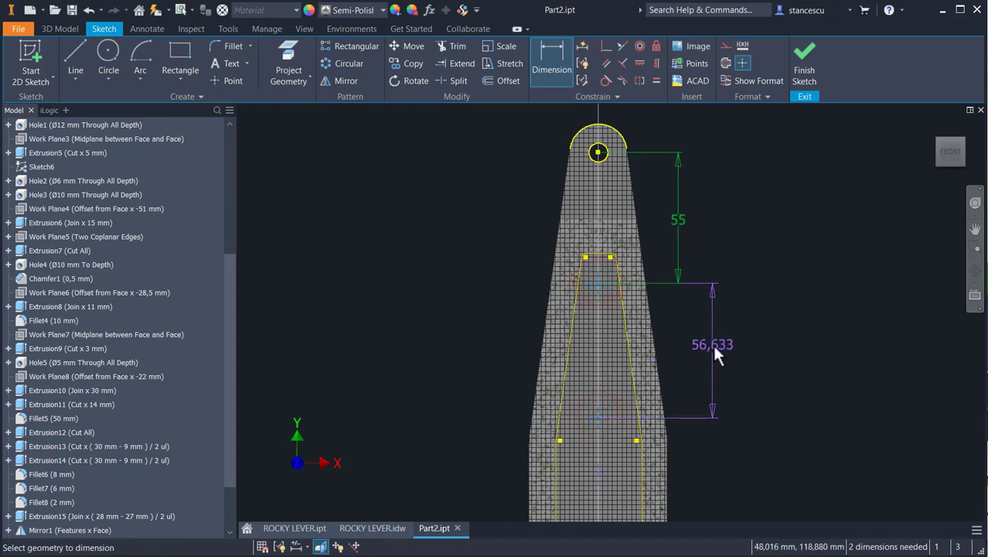
left_click(713, 342)
type("45")
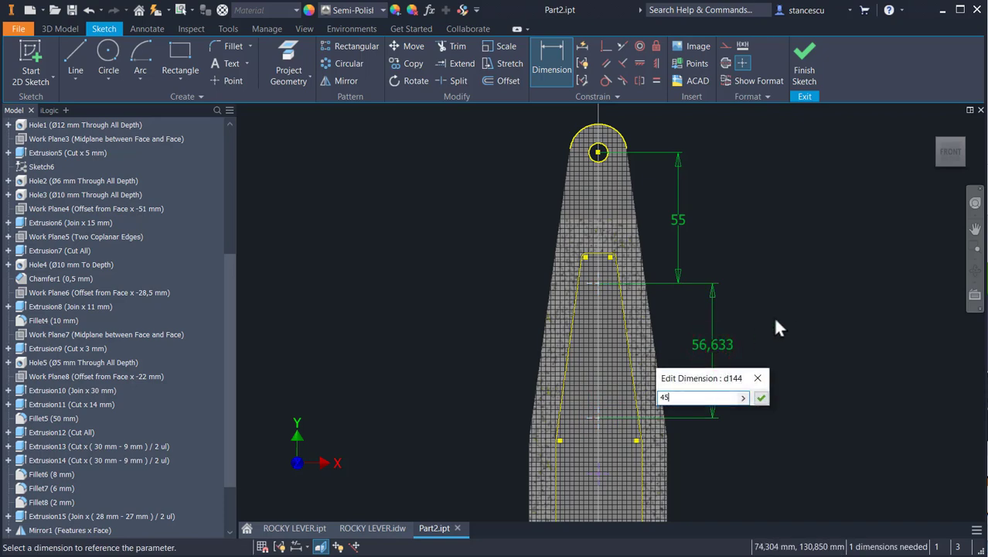
key("Return")
- Dimension the lowest sketch point 35 mm below the middle point and finish the sketch
middle_click_drag(726, 379, 747, 306)
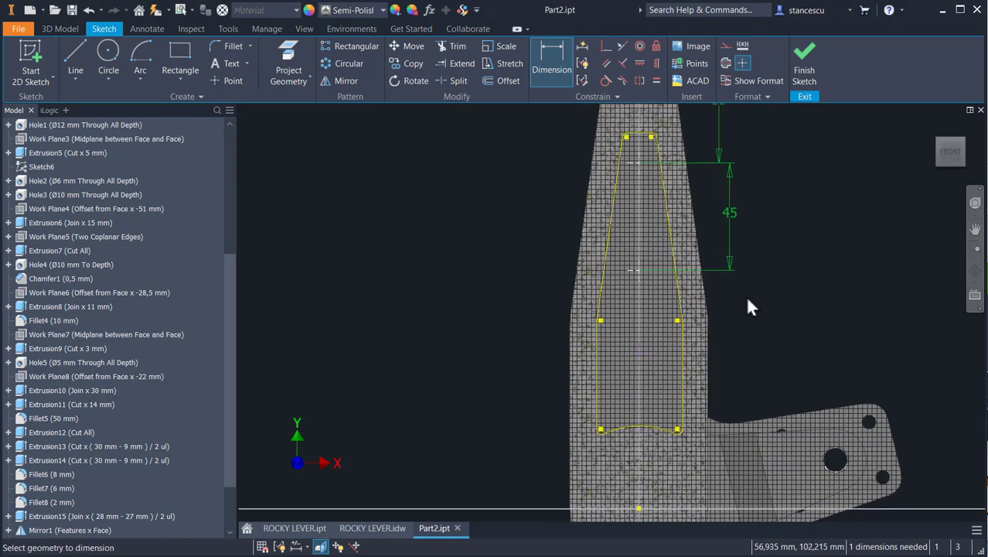
left_click(641, 352)
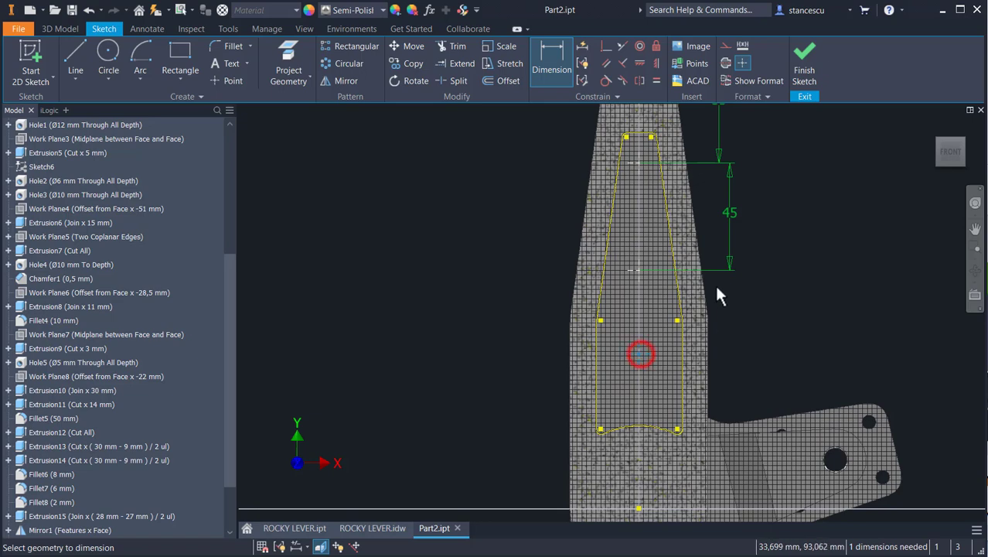
left_click(634, 270)
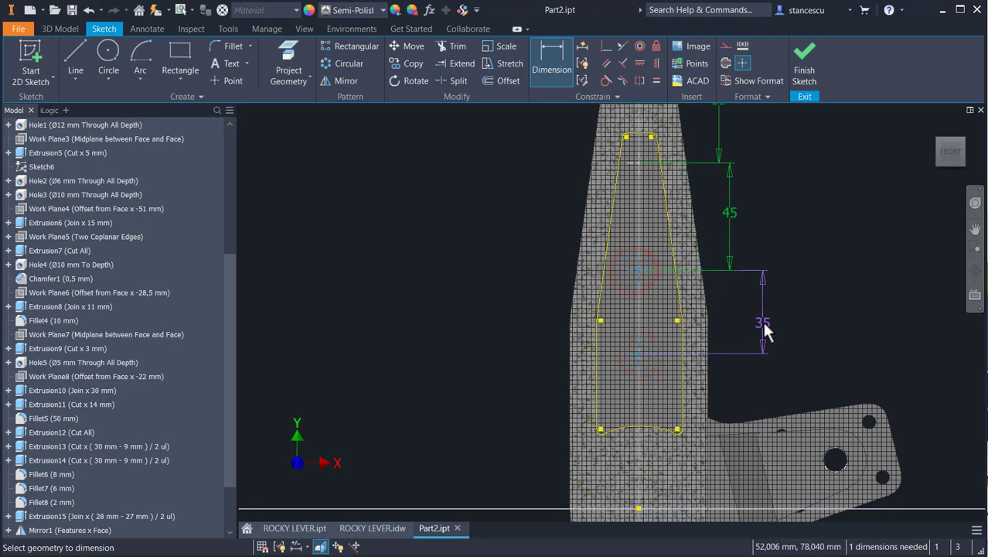
left_click(763, 324)
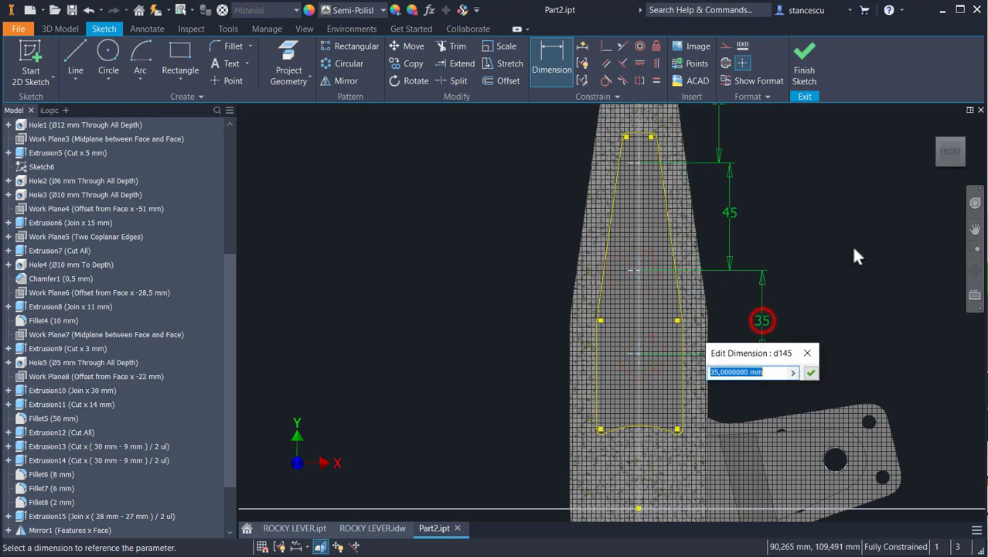
left_click(809, 373)
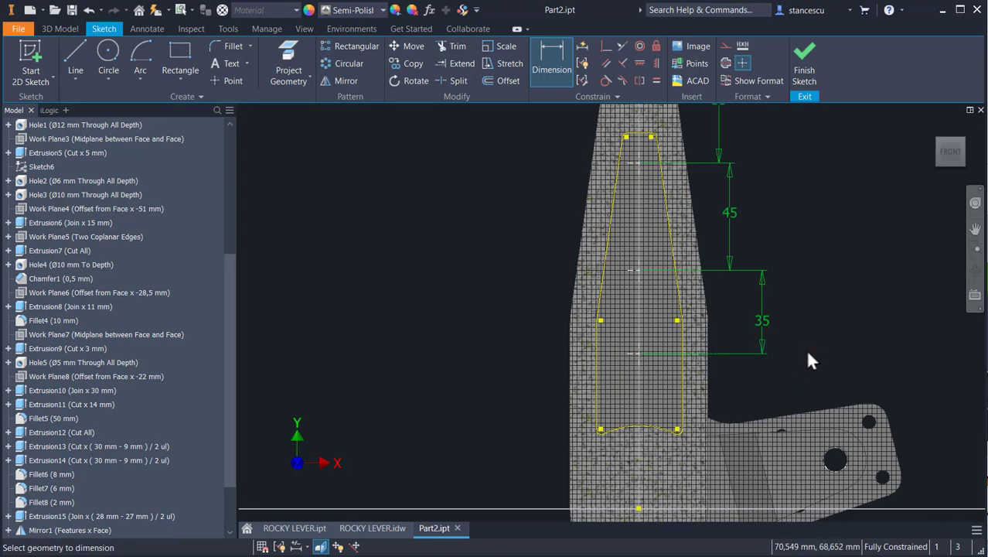
middle_click_drag(800, 346, 765, 327, "shift")
middle_click_drag(817, 247, 768, 251, "shift")
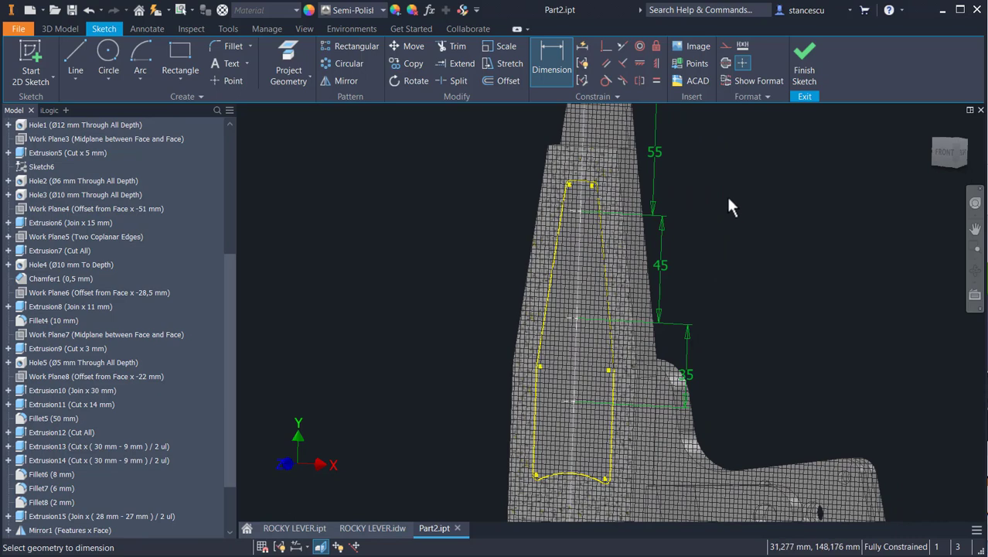
middle_click_drag(750, 203, 761, 253)
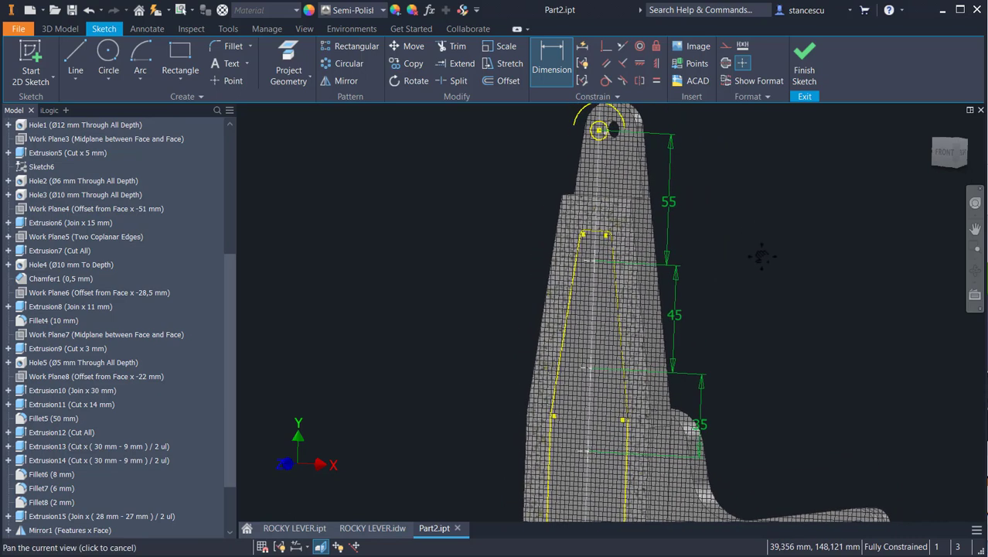
left_click(805, 62)
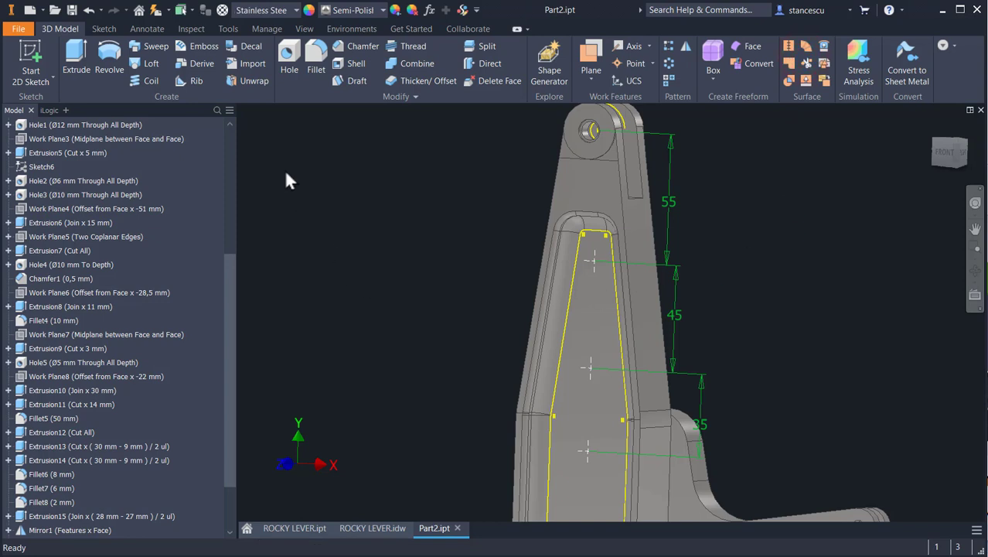
- Cut plain 3.2 mm through-all holes with no seat at the pocket's upper two sketch points, excluding the lowest one
left_click(280, 58)
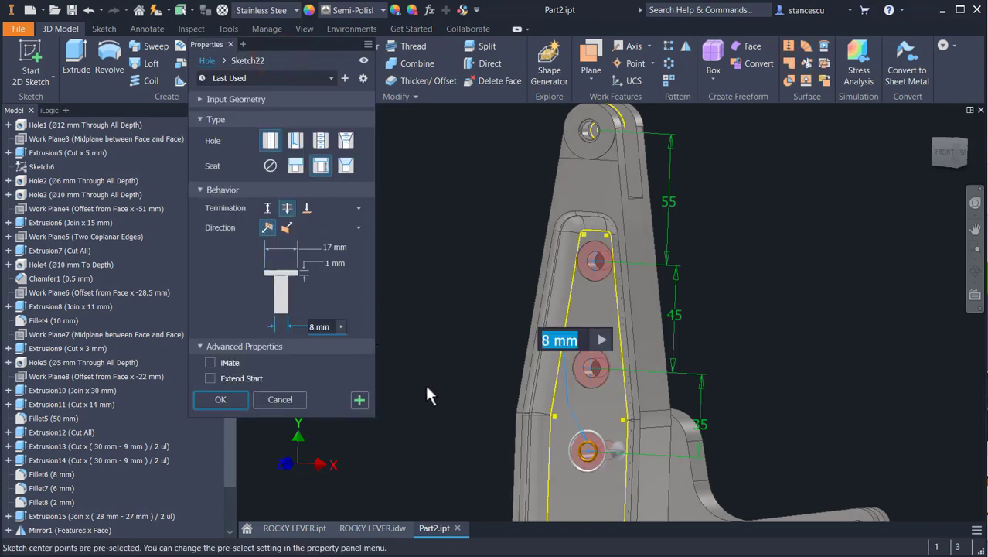
left_click(587, 451)
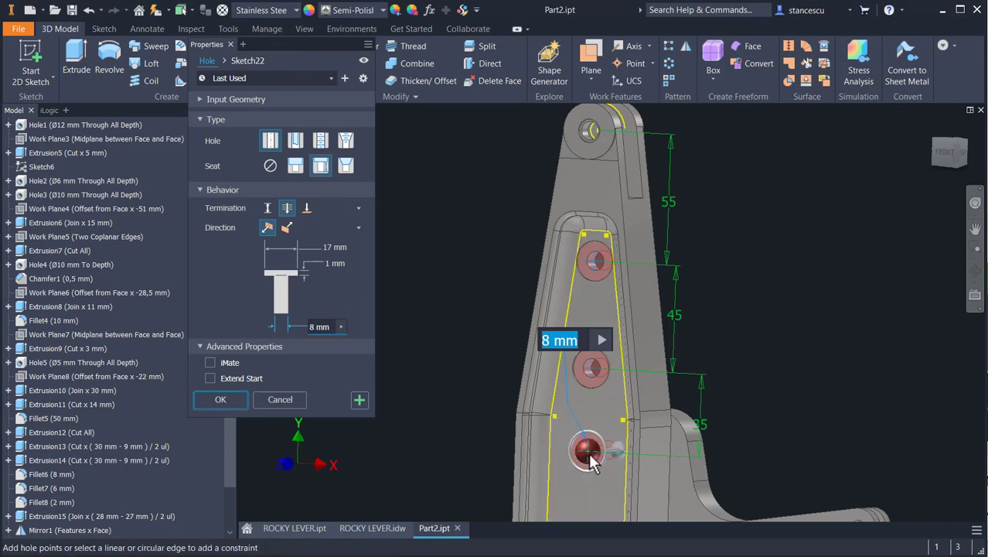
left_click(588, 453, "ctrl")
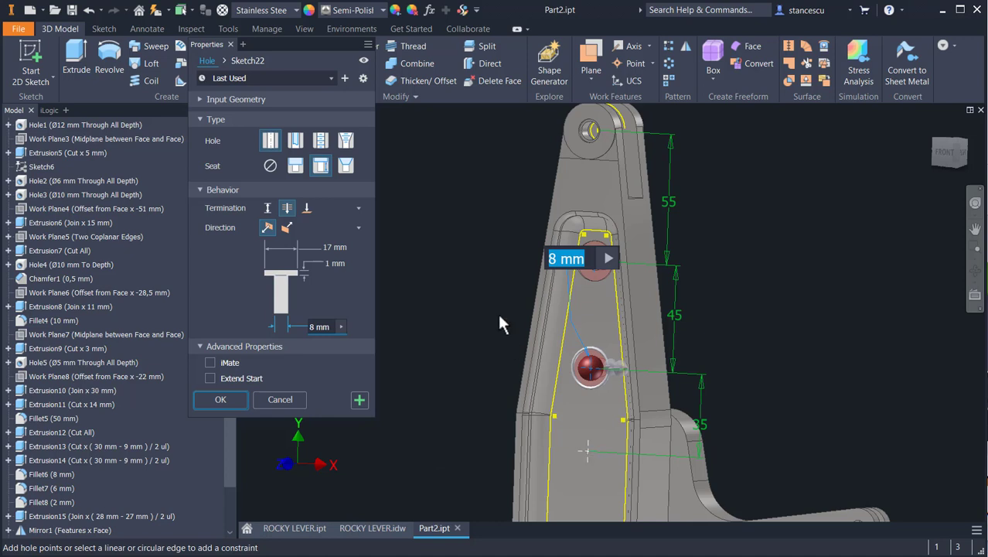
left_click(270, 165)
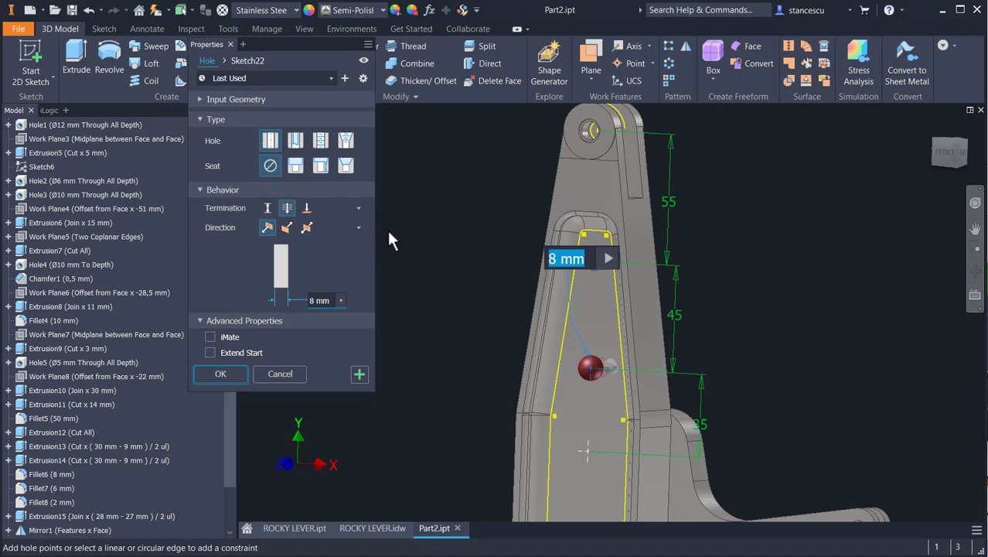
type("3.2")
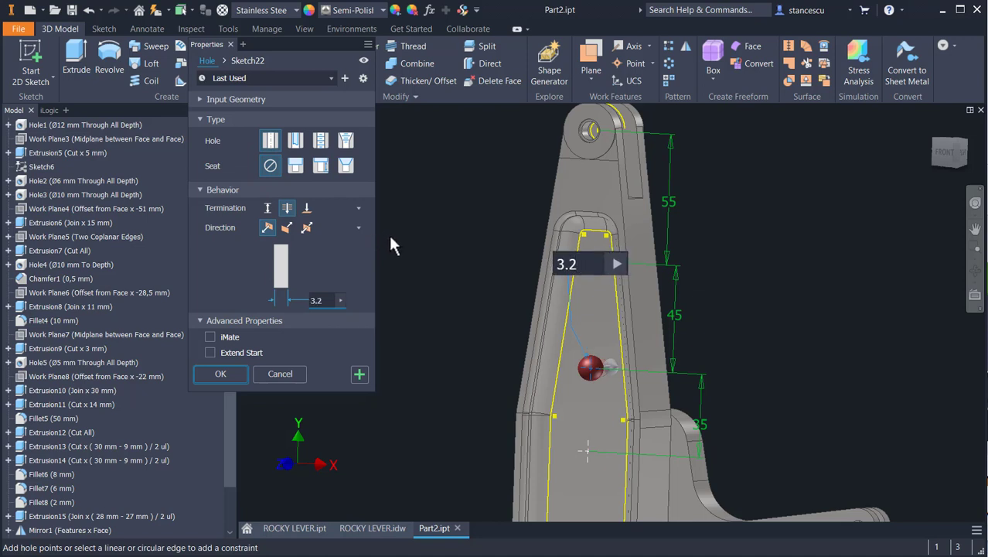
middle_click_drag(504, 301, 511, 234)
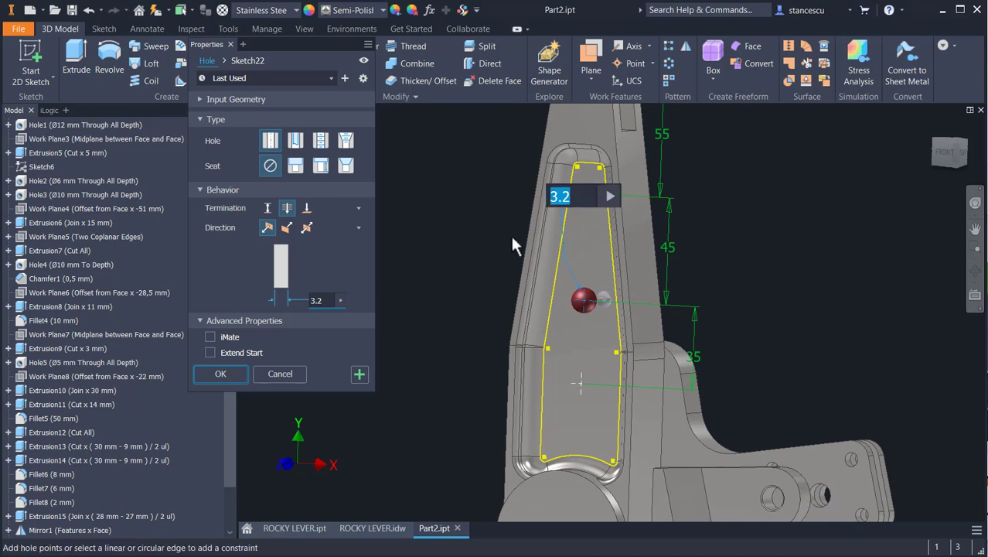
left_click(359, 375)
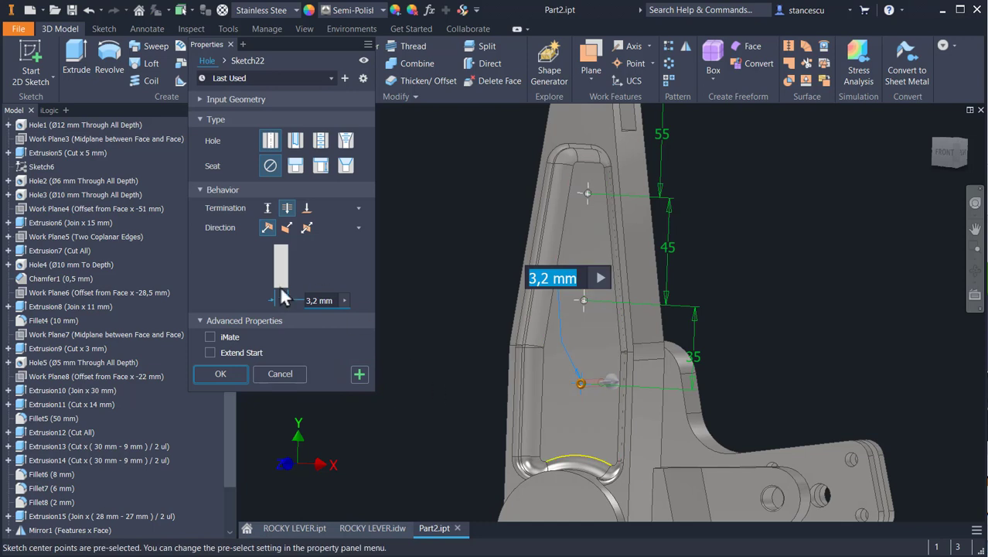
- Cut a plain 12 mm through-all hole at the lowest sketch point of the pocket
type("12")
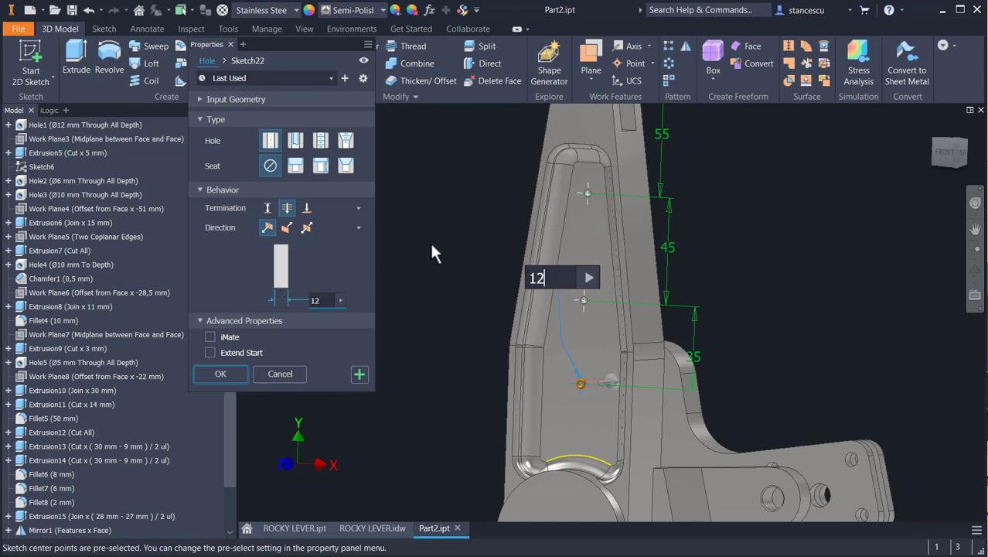
left_click(235, 372)
- Inspect the pocket's new holes from the front and back, including how the lowest one lines up with the lug's hole
scroll(592, 314, "down", 5)
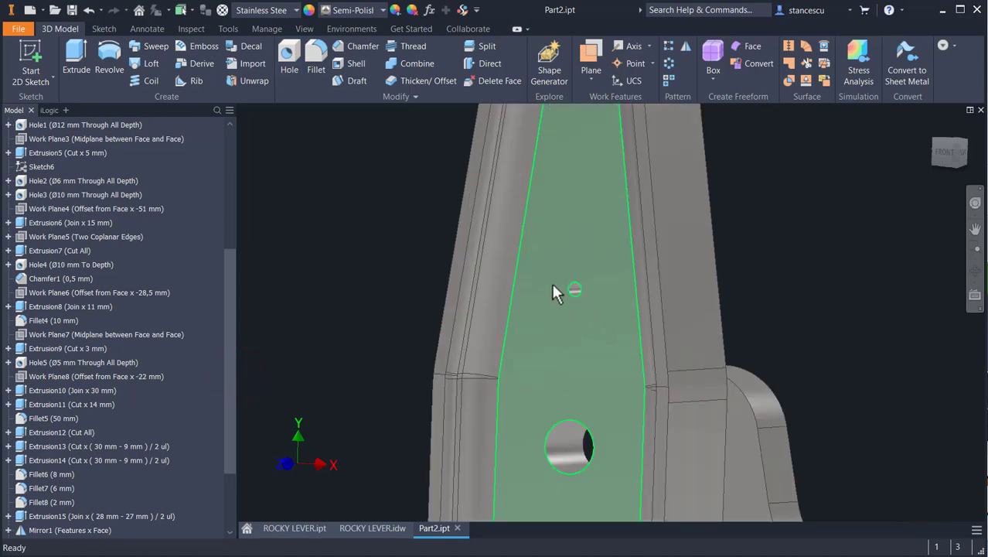
middle_click_drag(594, 231, 609, 341)
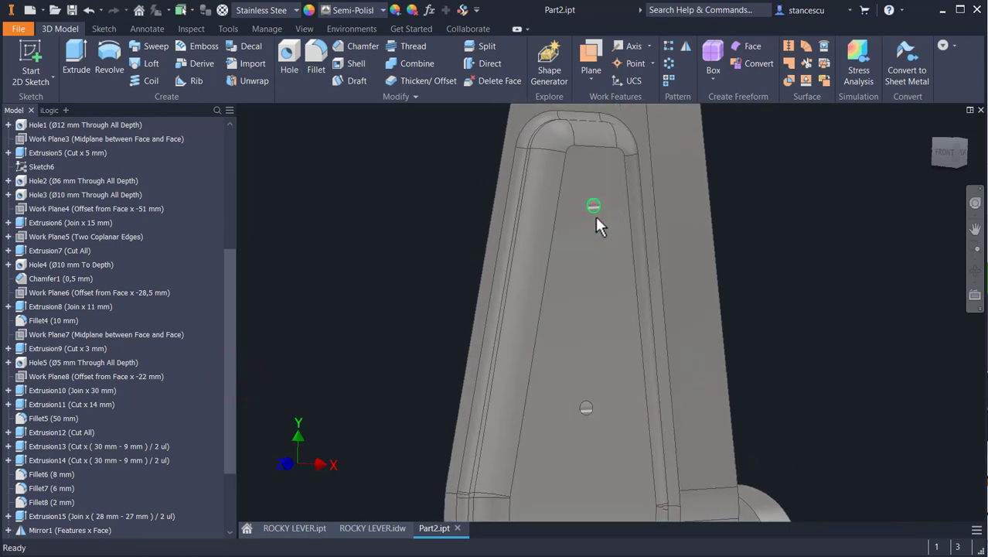
middle_click_drag(614, 254, 639, 126)
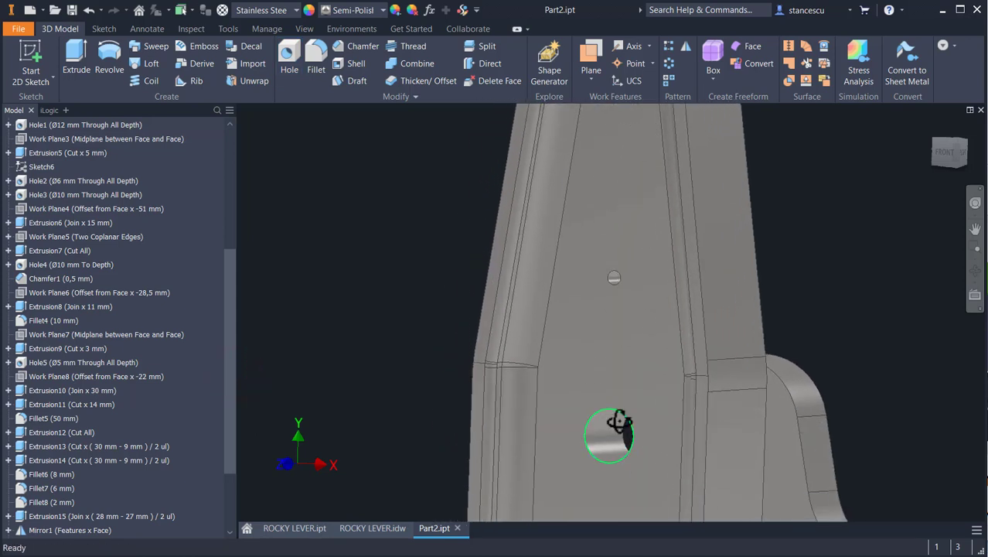
middle_click_drag(619, 421, 426, 404, "shift")
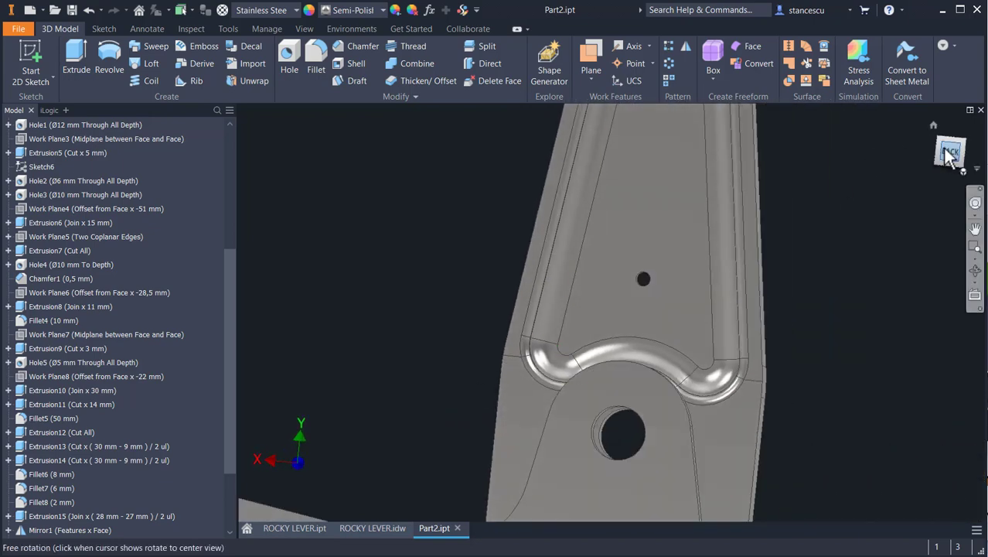
left_click(949, 152)
scroll(675, 333, "up", 6)
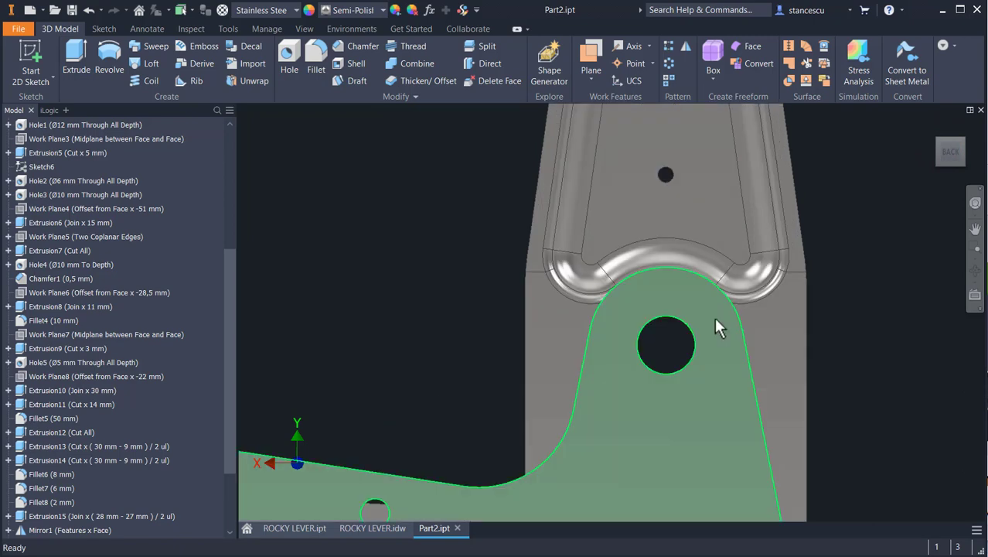
middle_click_drag(431, 356, 461, 360, "shift")
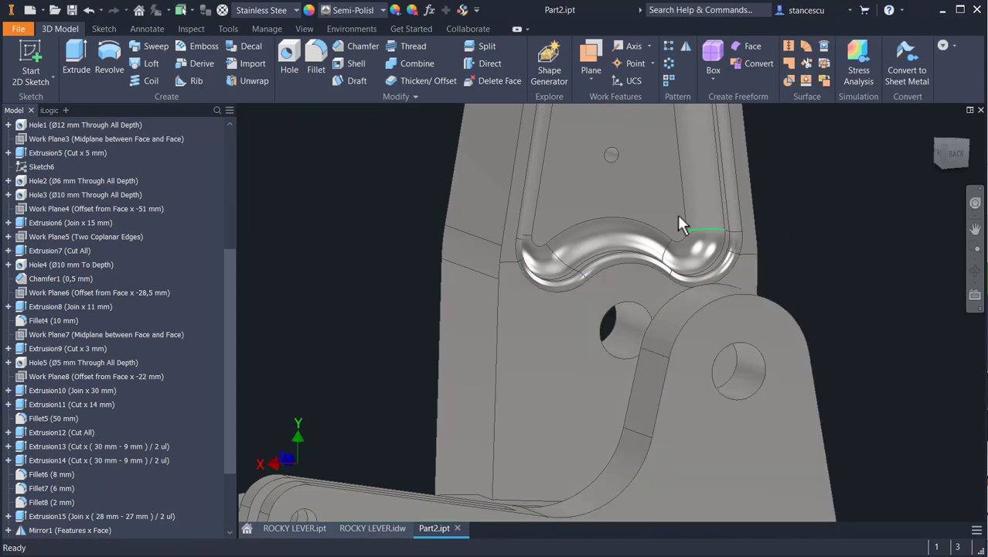
scroll(582, 309, "down", 3)
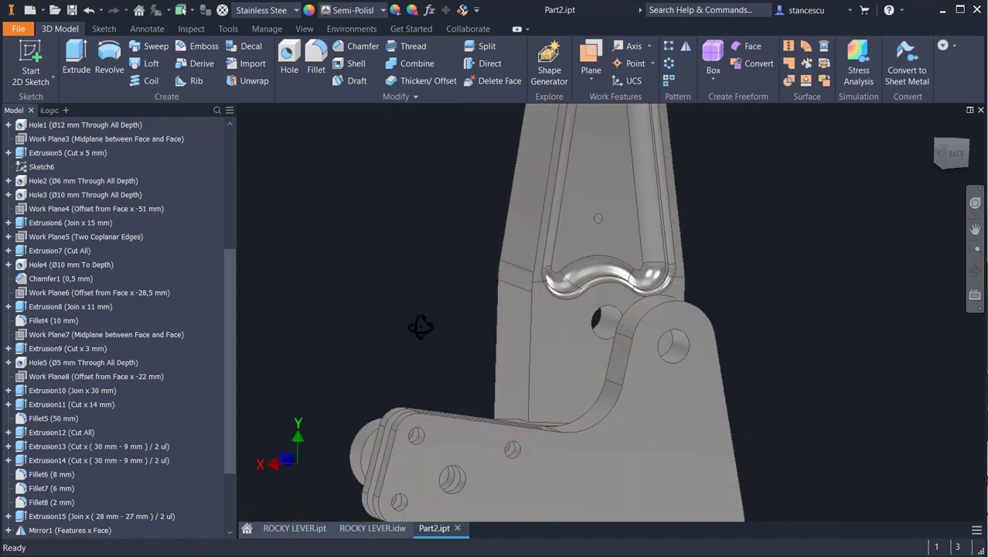
middle_click_drag(421, 327, 456, 325, "shift")
key("F6")
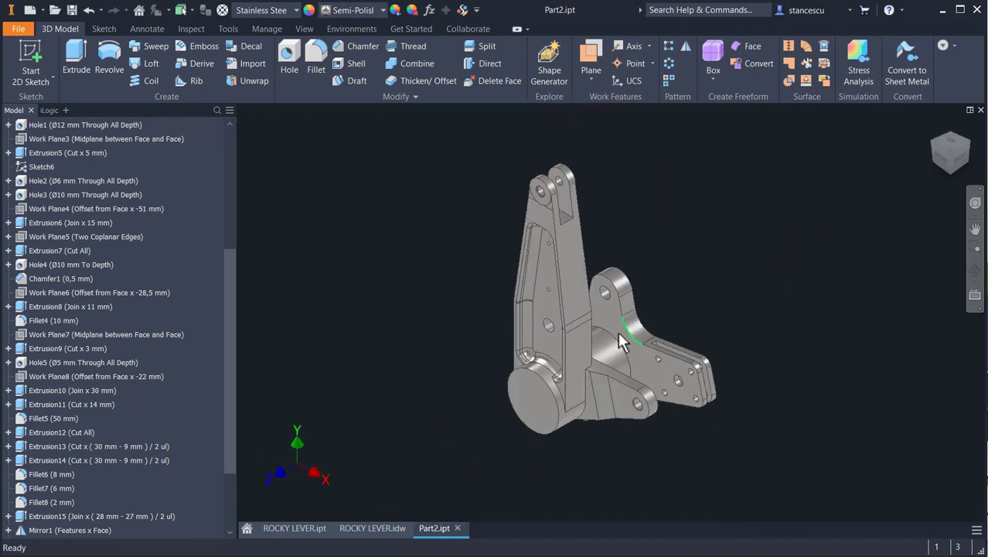
- Check the hub's bore diameter and the C-C section dimensions in the ROCKY LEVER.idw drawing
left_click(363, 528)
mouse_move(654, 541)
middle_mouse_down()
mouse_move(643, 321)
mouse_move(455, 295)
mouse_move(295, 288)
middle_mouse_up()
scroll(737, 316, "up", 2)
mouse_move(768, 316)
middle_mouse_down()
mouse_move(565, 303)
mouse_move(539, 313)
middle_mouse_up()
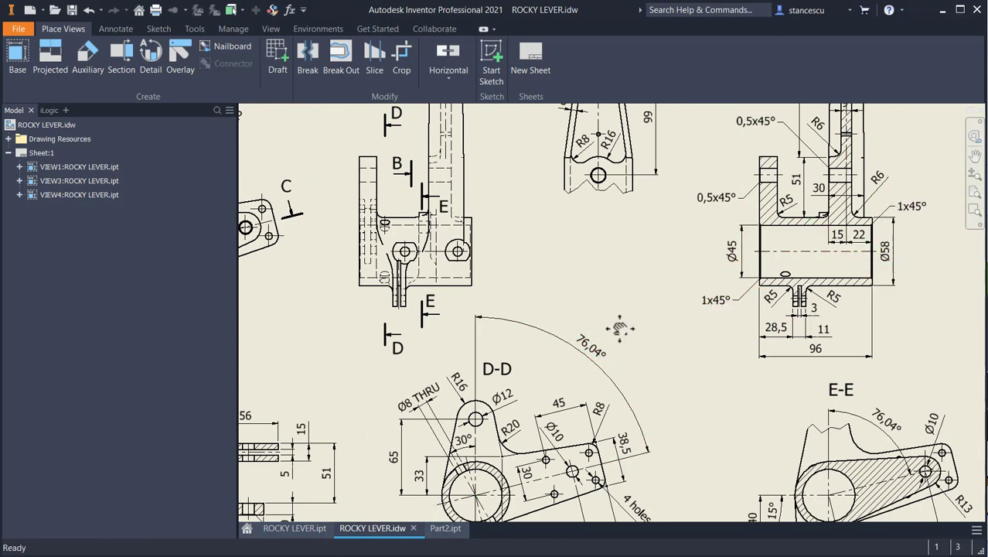
scroll(579, 330, "down", 2)
scroll(371, 413, "up", 3)
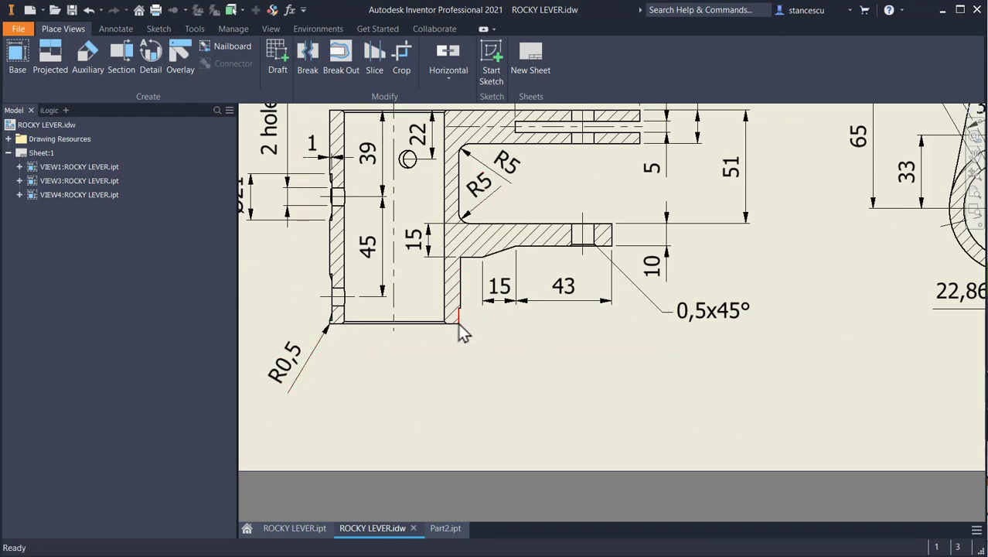
scroll(522, 372, "down", 2)
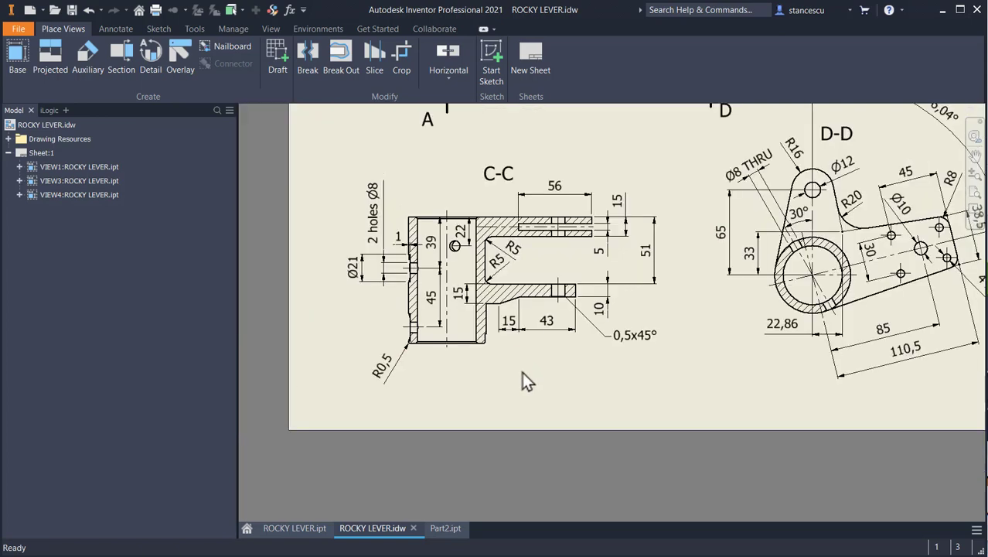
- Return to Part2.ipt and cut a plain 45 mm through-all hole in the large hub, concentric with its end face
left_click(444, 529)
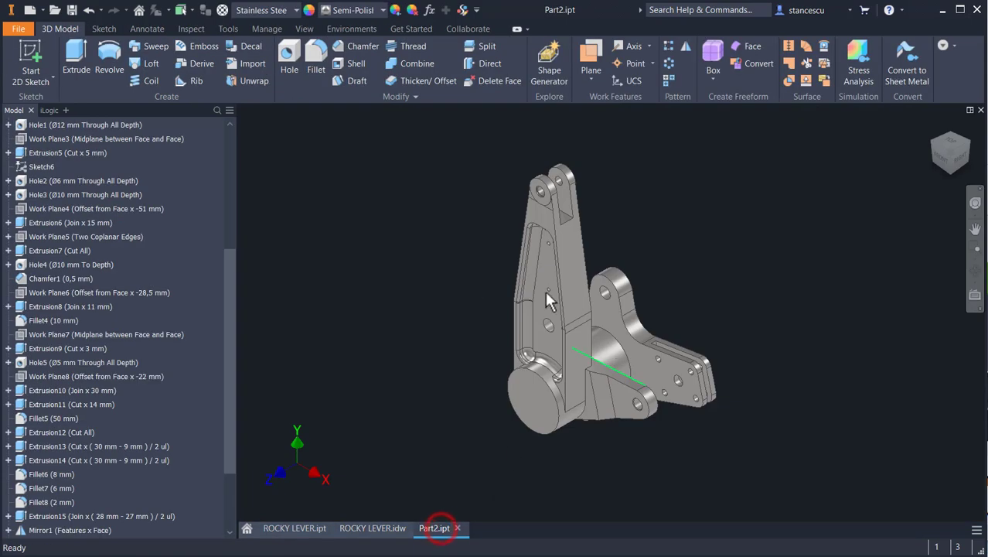
left_click(287, 60)
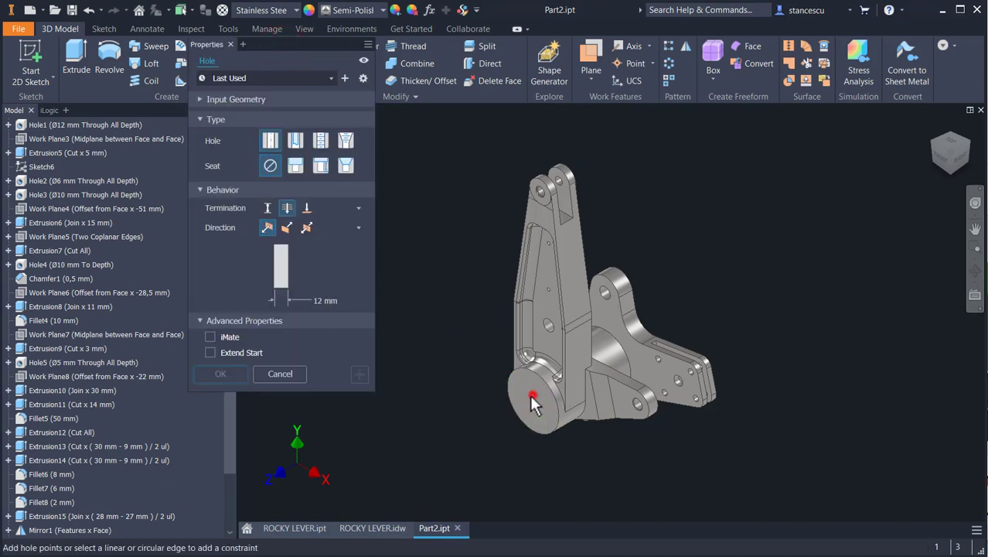
left_click(531, 396)
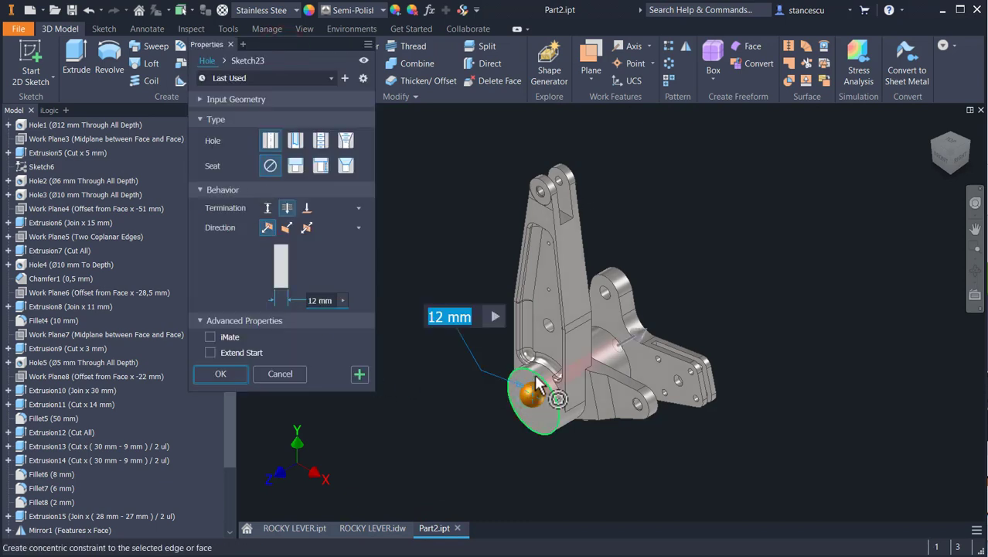
left_click(536, 377)
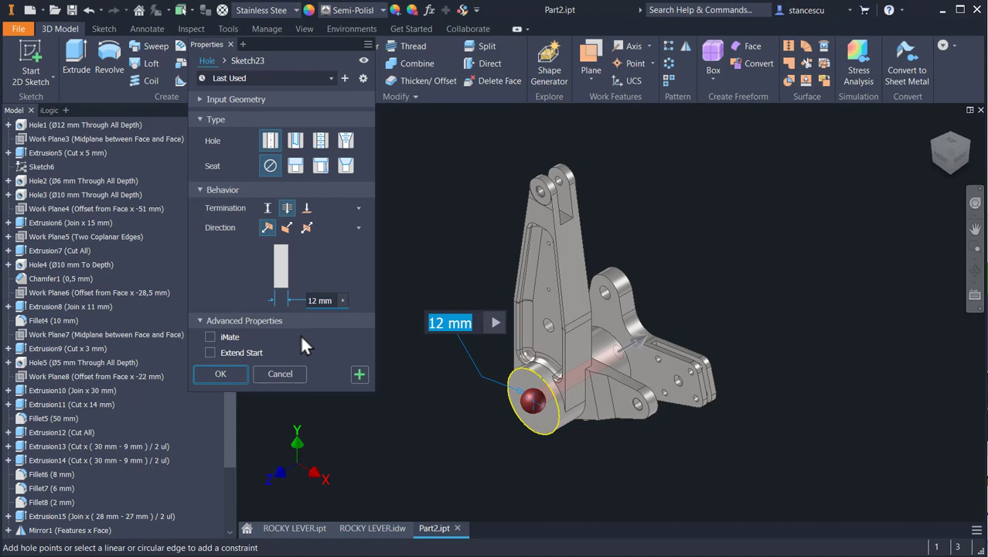
type("45")
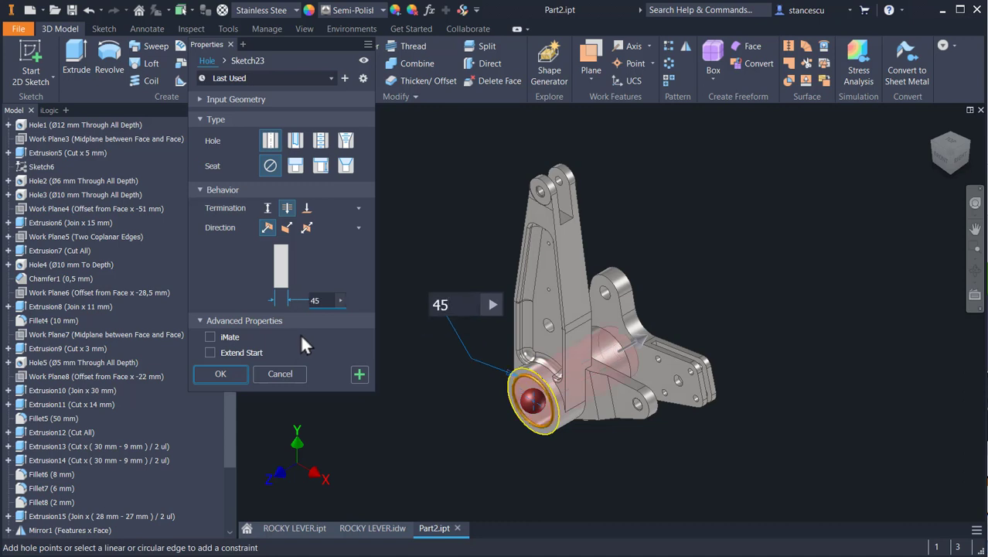
left_click(223, 373)
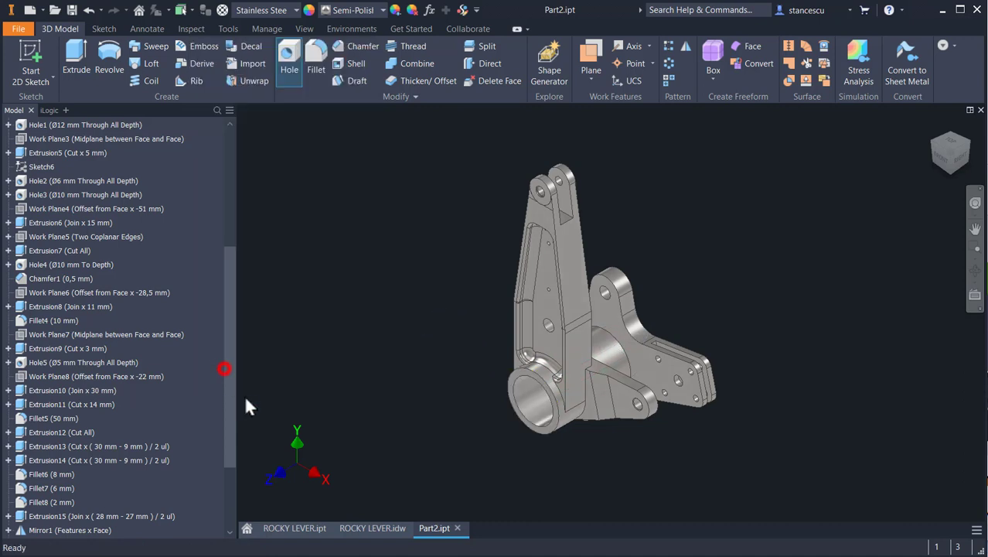
- Chamfer the bore edges at both ends of the large hub by 1 mm
left_click(522, 387)
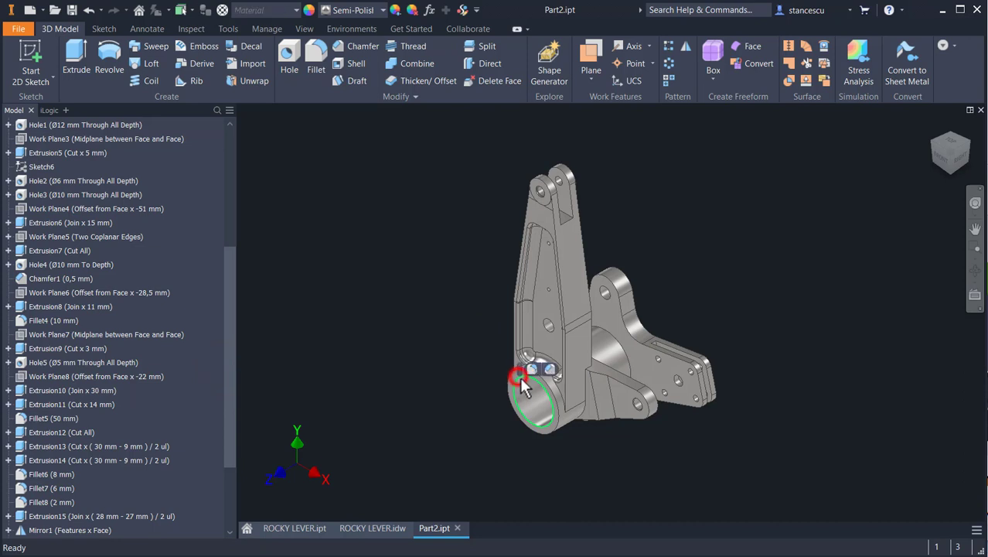
left_click(552, 369)
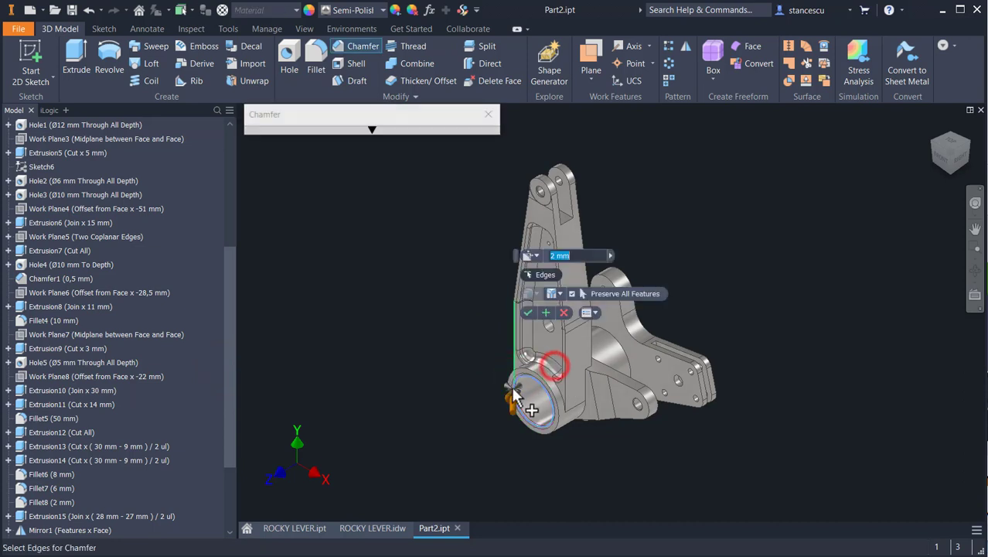
scroll(519, 394, "up", 5)
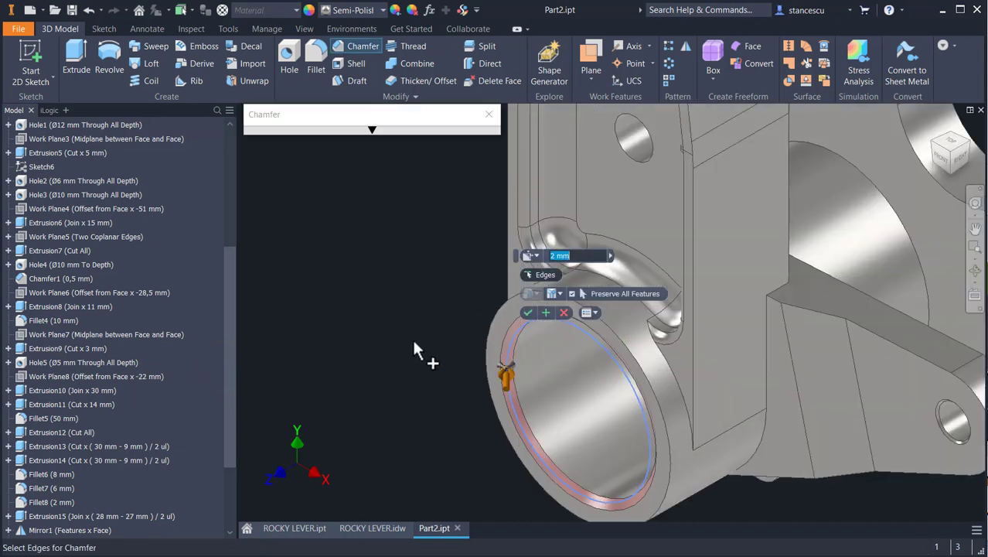
type("1")
middle_click_drag(591, 399, 812, 340, "shift")
left_click(915, 319)
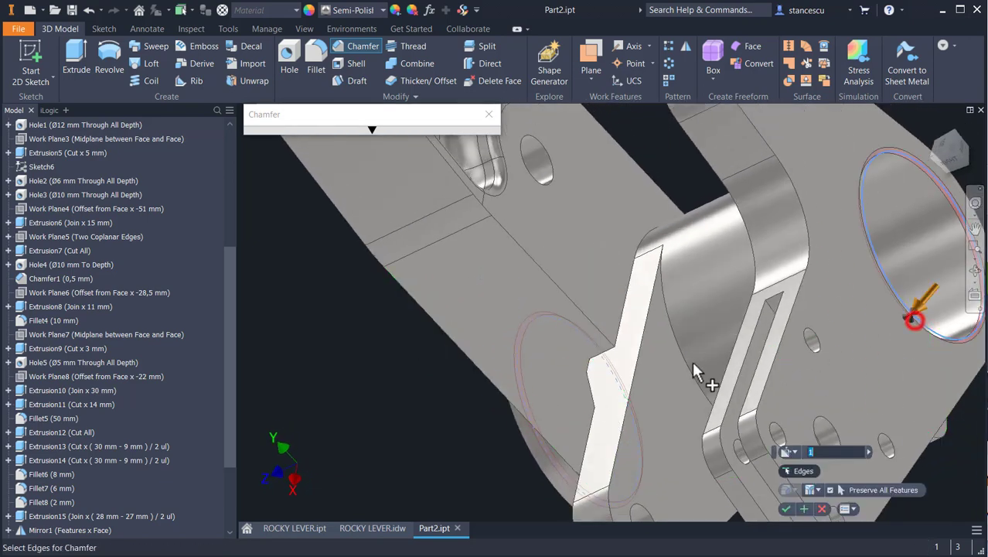
middle_click_drag(381, 432, 483, 399, "shift")
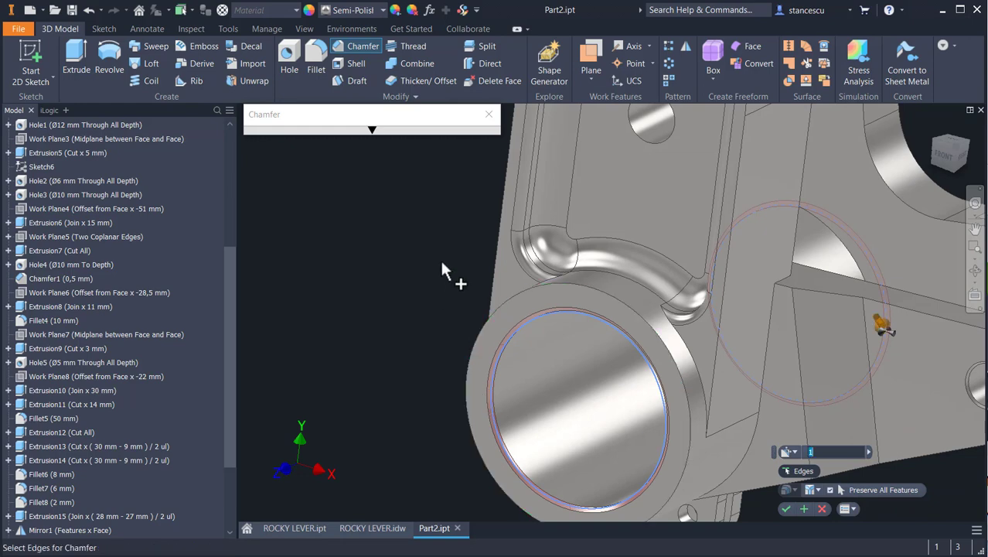
left_click(785, 508)
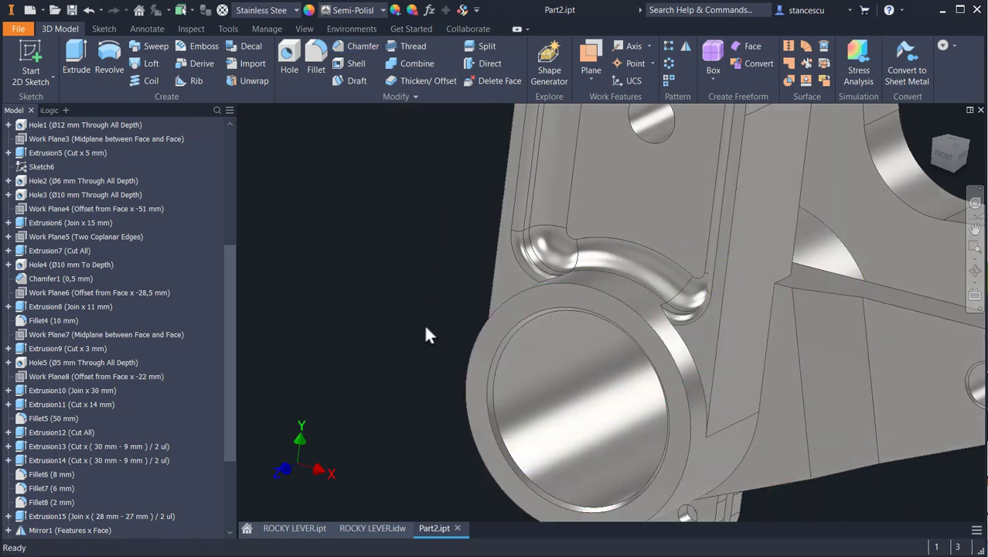
- Fillet the outer circular edge of the hub's end face on the arm side with a 0.5 mm radius
middle_click_drag(425, 334, 657, 309, "shift")
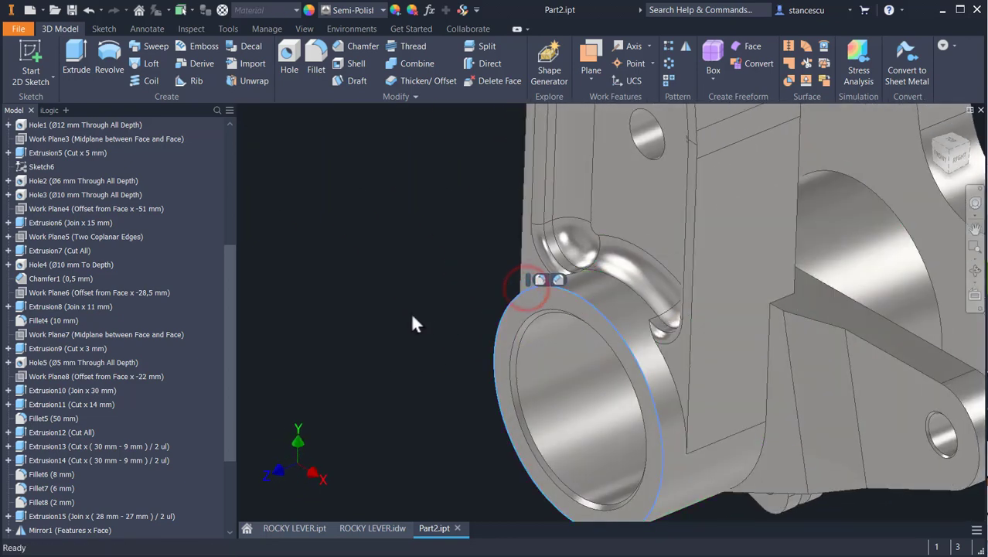
left_click(540, 279)
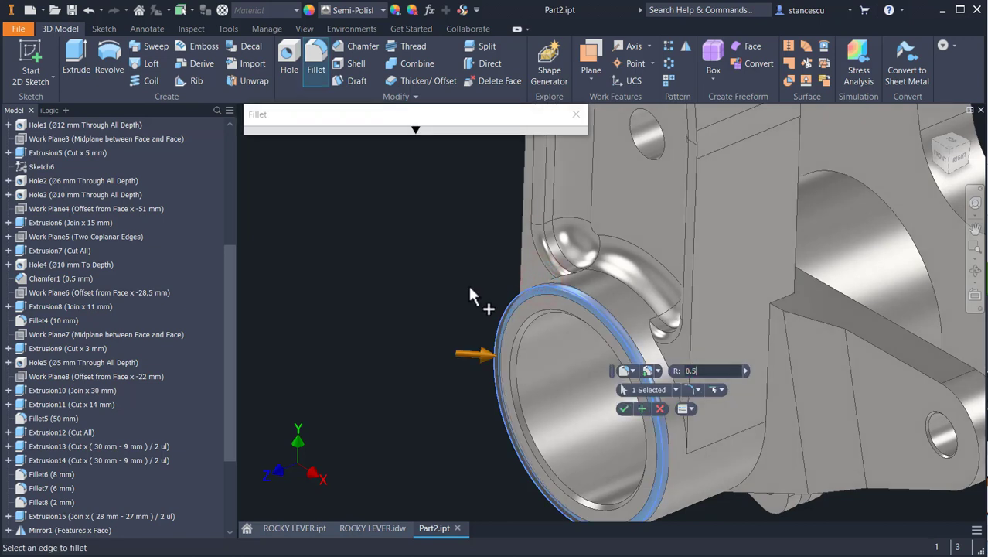
key("Return")
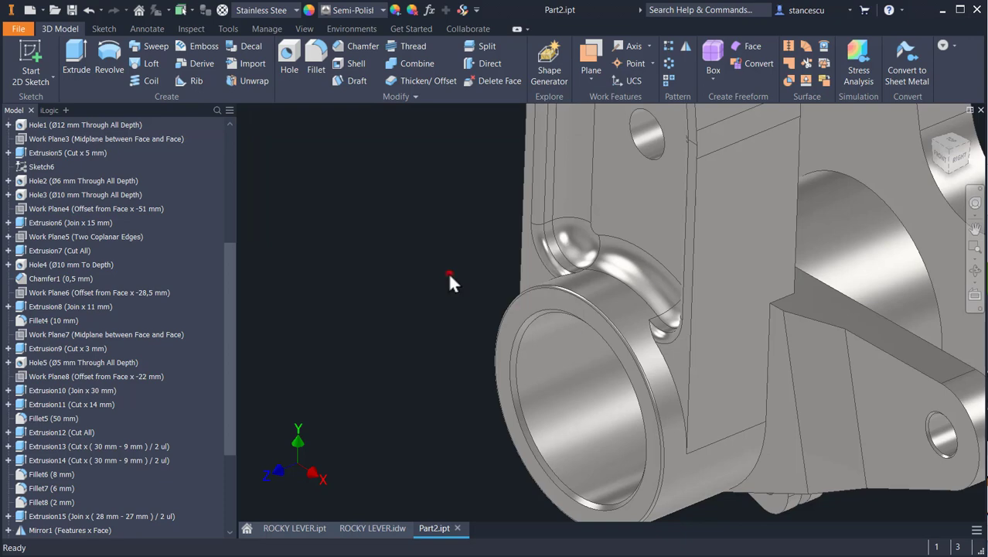
key("F6")
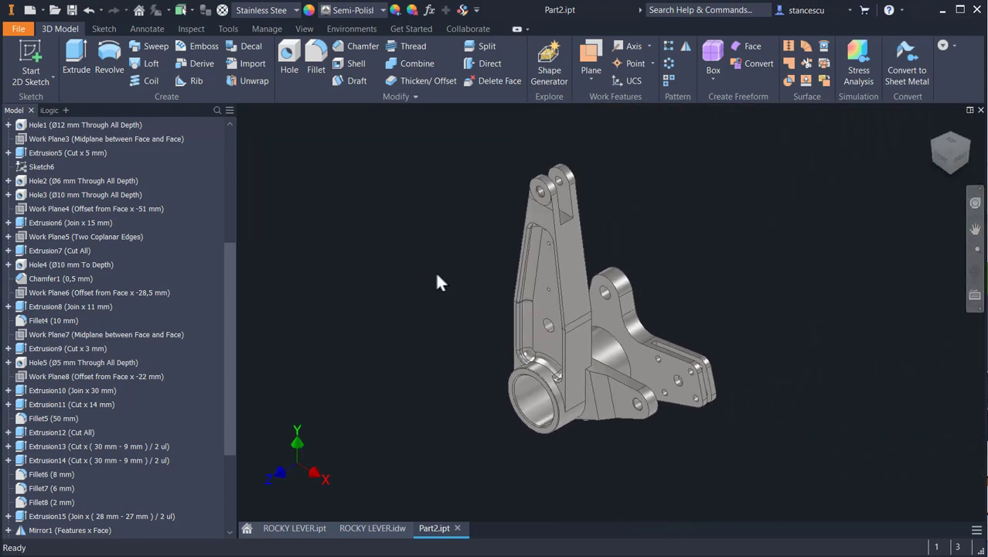
- Switch to ROCKY LEVER.idw and examine the hub's side holes in section C-C, the side view and section D-D
left_click(384, 526)
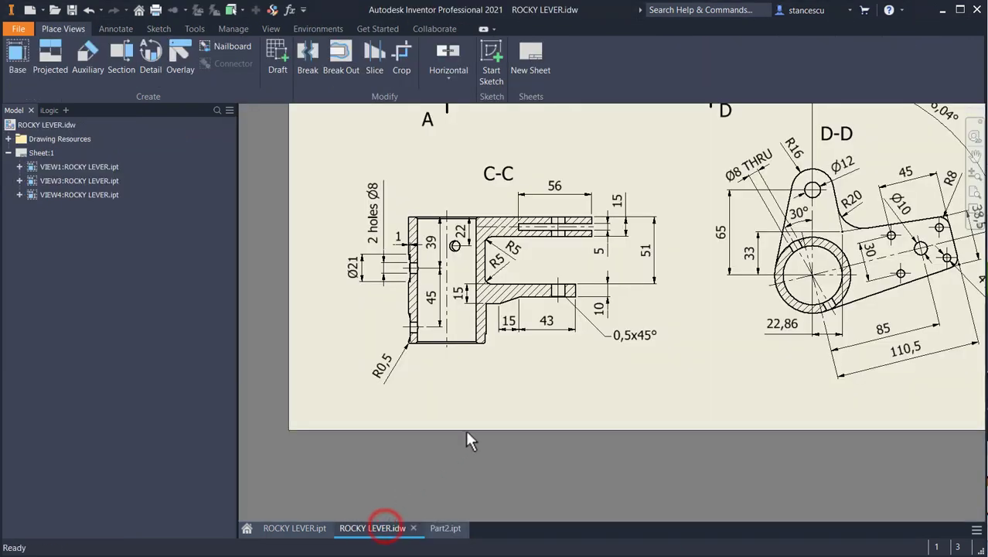
scroll(363, 277, "down", 3)
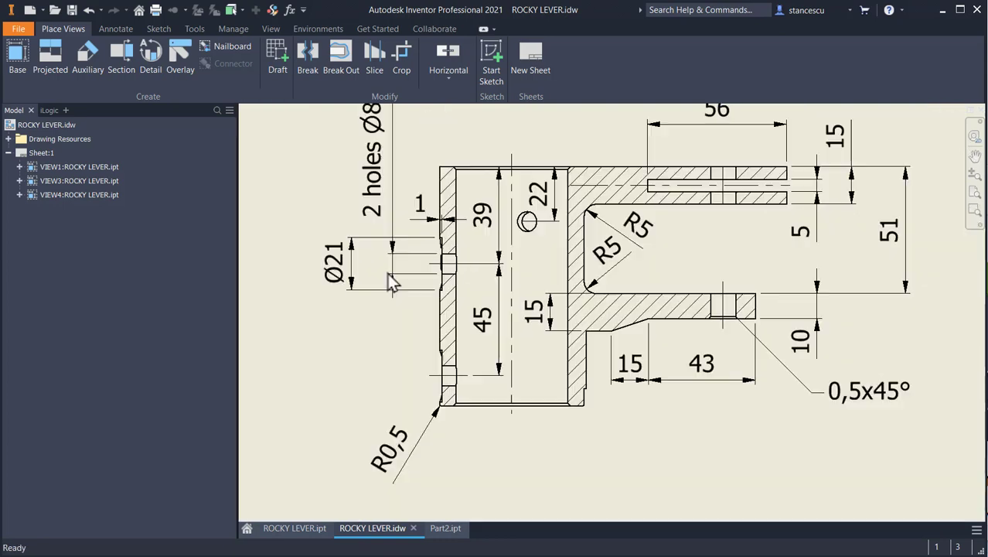
middle_click_drag(394, 275, 515, 262)
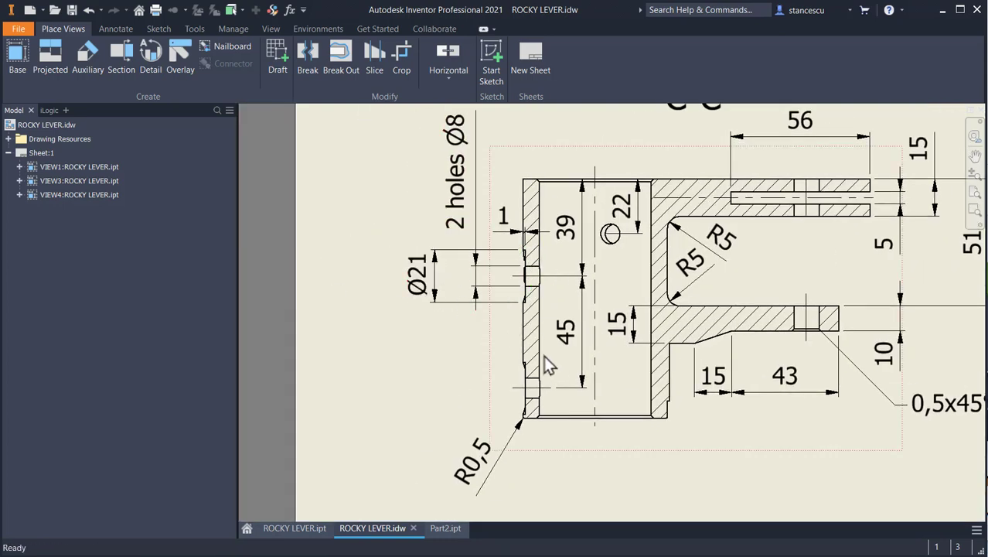
scroll(547, 365, "up", 3)
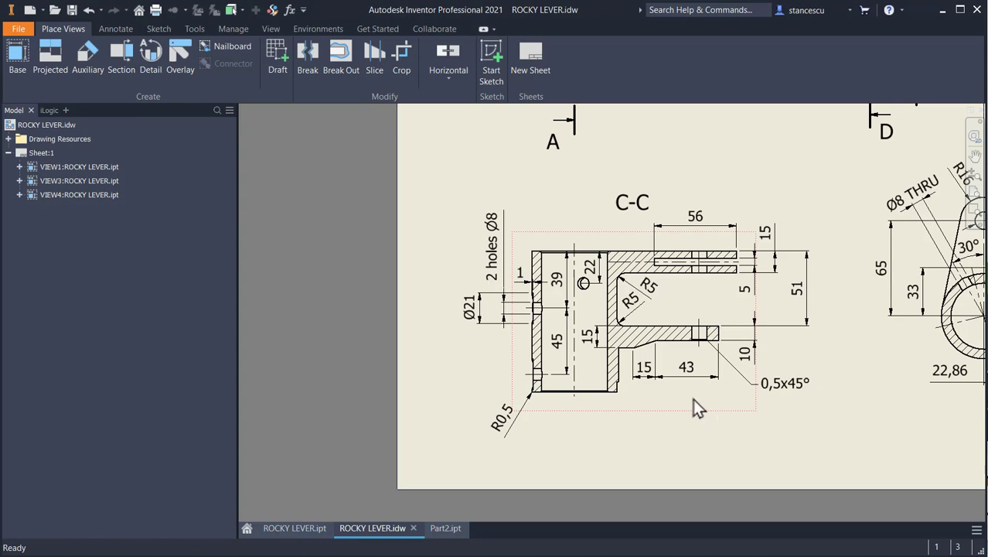
scroll(695, 400, "up", 3)
middle_click_drag(777, 382, 567, 454)
scroll(593, 270, "down", 3)
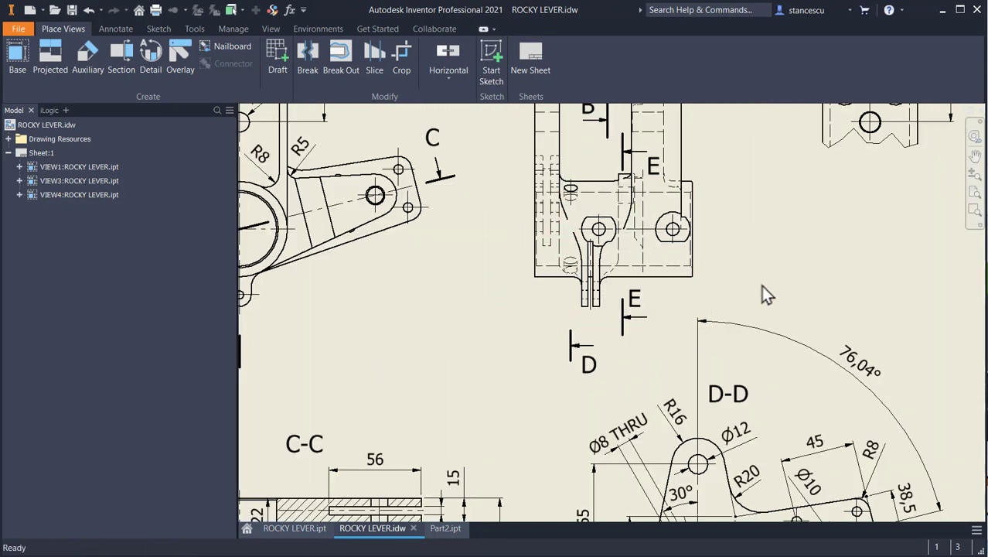
scroll(762, 286, "up", 2)
middle_click_drag(771, 289, 760, 380)
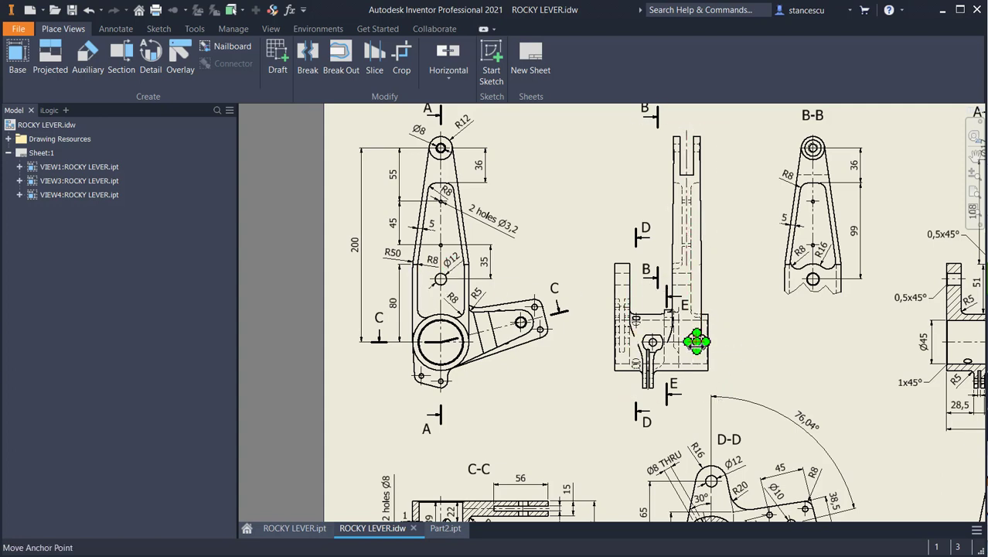
middle_click_drag(742, 349, 742, 270)
middle_click_drag(735, 332, 832, 219)
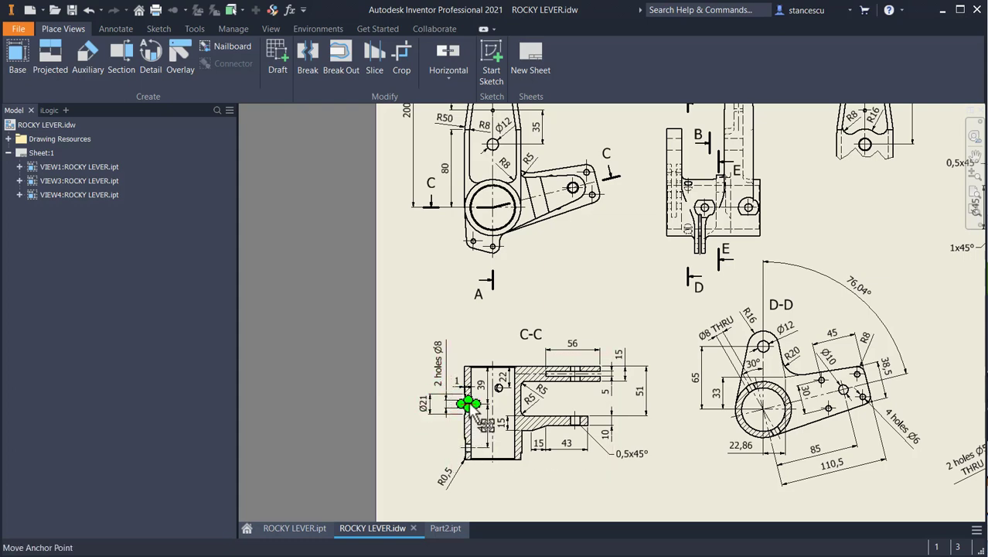
- Read the diameters, recess depth and spacing of the two hub wall holes in section C-C
scroll(468, 400, "down", 3)
scroll(469, 418, "down", 3)
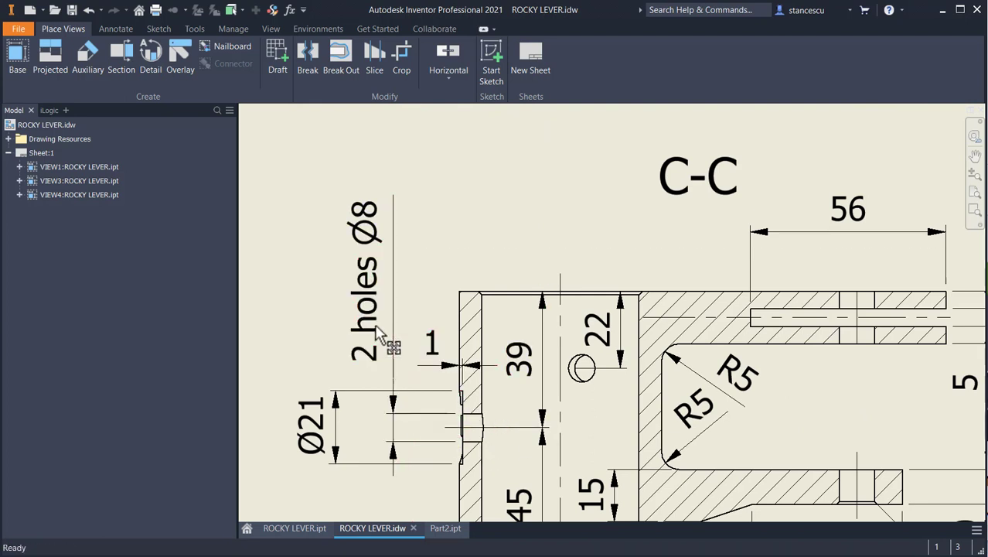
scroll(680, 263, "up", 3)
middle_click_drag(495, 459, 479, 377)
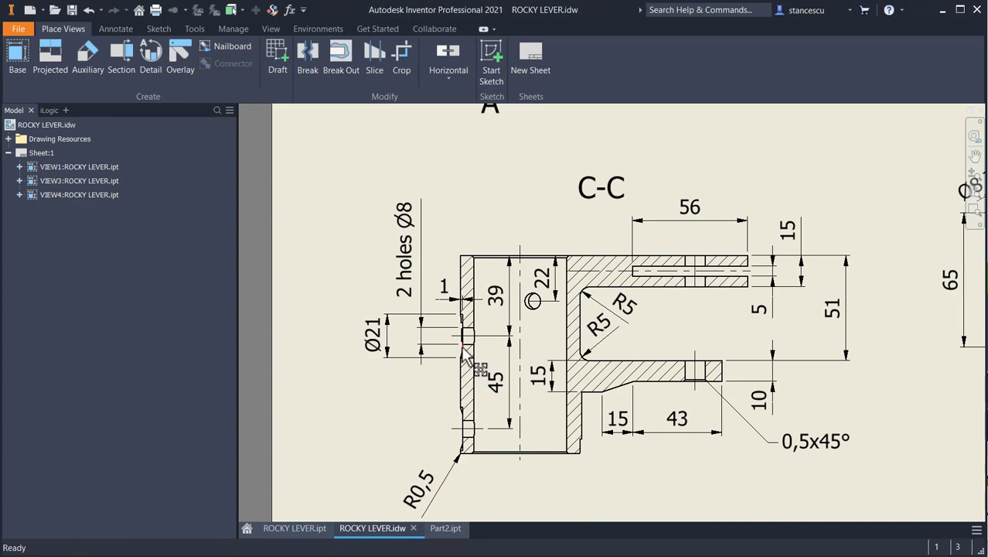
- Return to Part2.ipt and start a new sketch on the arm's flat side face beside the hub
left_click(445, 528)
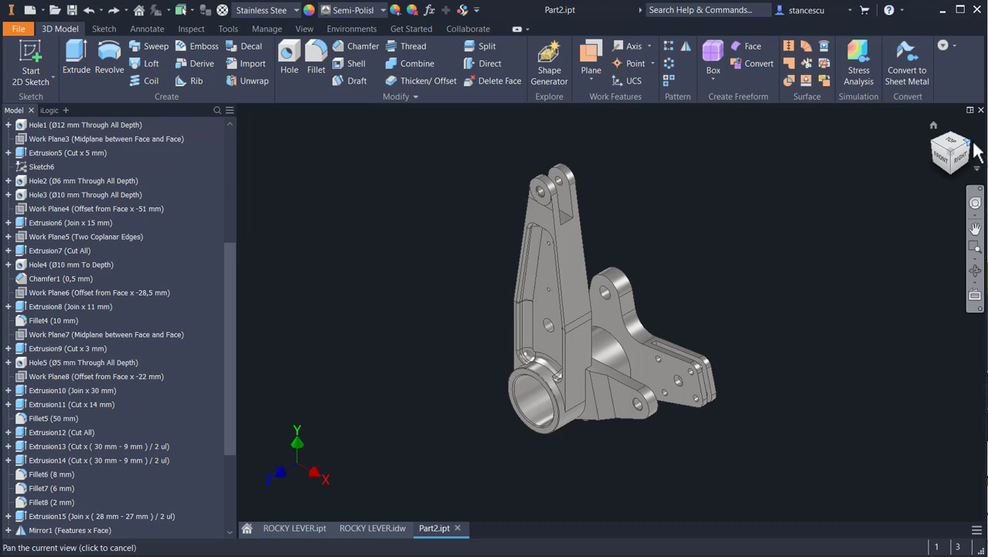
left_click(935, 147)
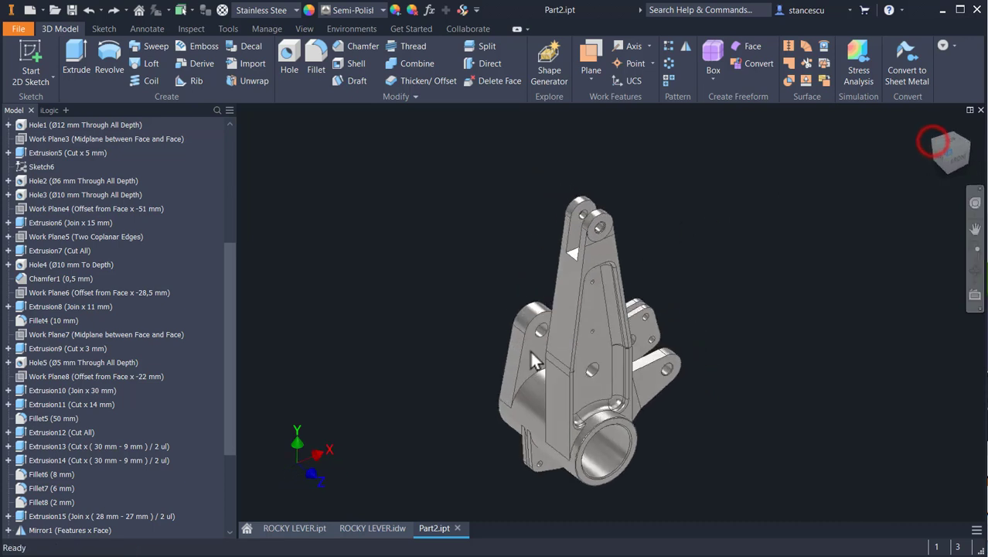
left_click(563, 439)
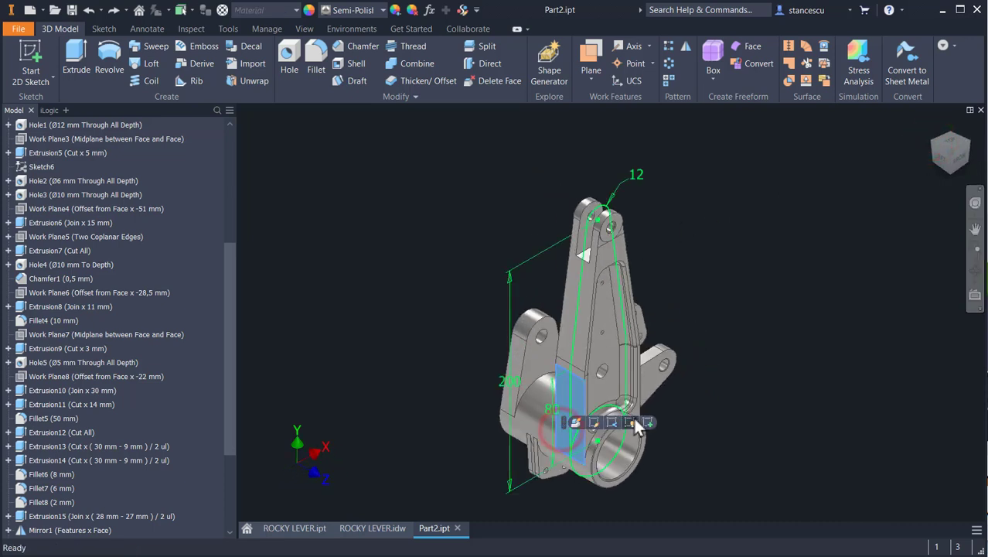
left_click(651, 422)
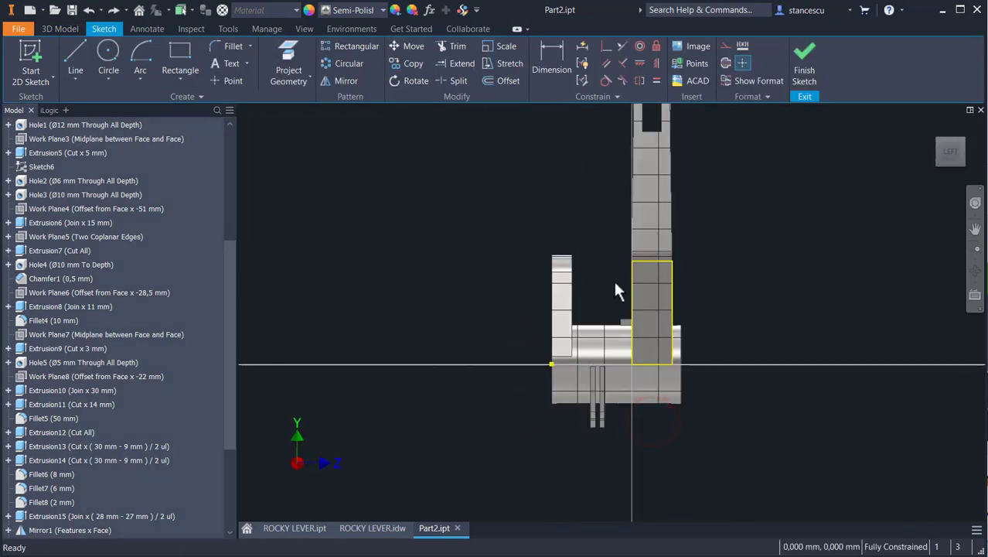
middle_click_drag(551, 324, 443, 187)
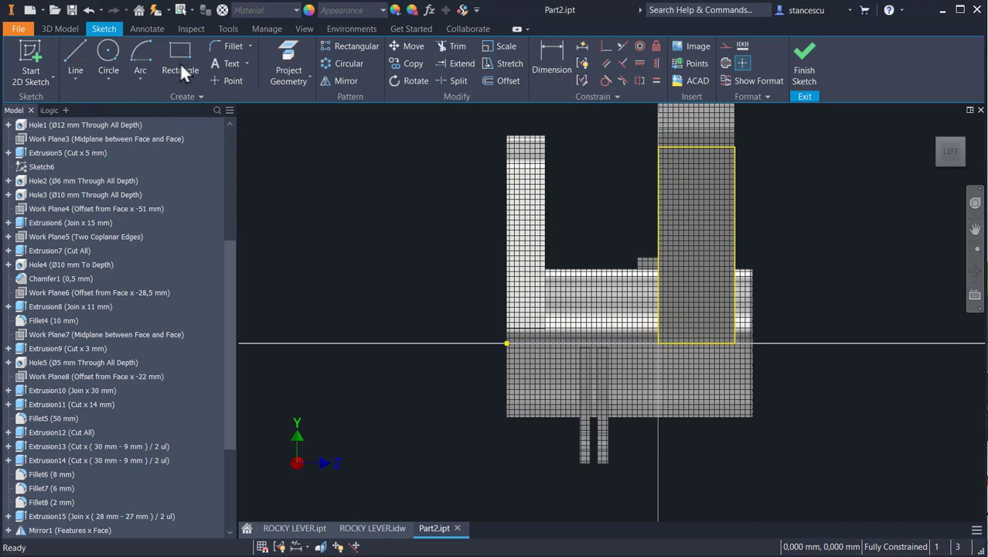
- Place two sketch points, constrain both horizontally level with the projected origin point, and move them over the hub
left_click(232, 81)
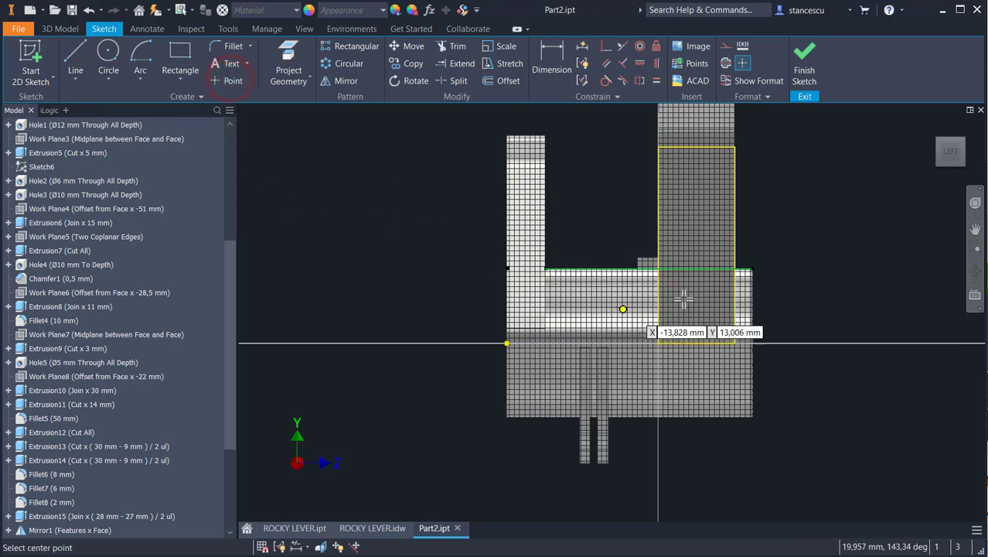
left_click(851, 327)
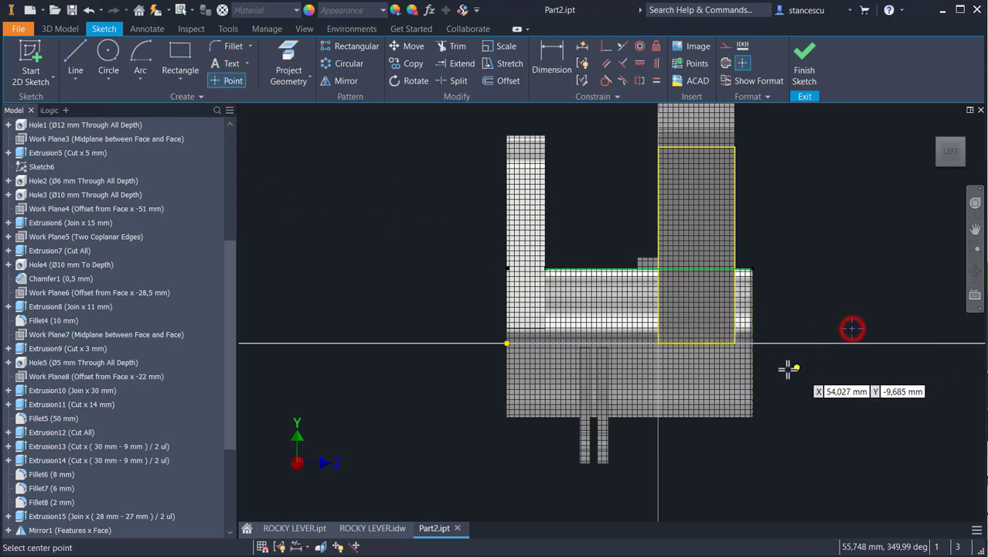
left_click(784, 370)
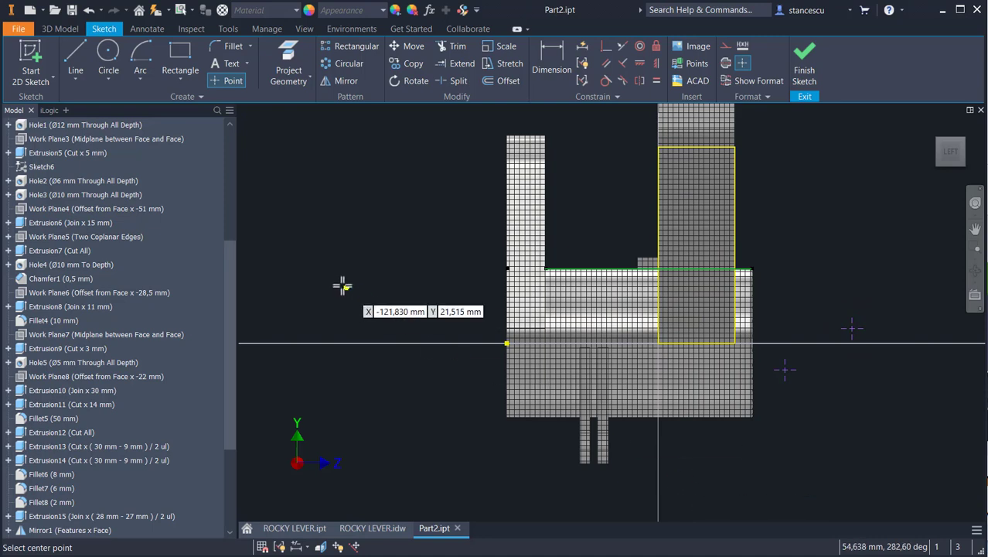
left_click(640, 63)
left_click(504, 341)
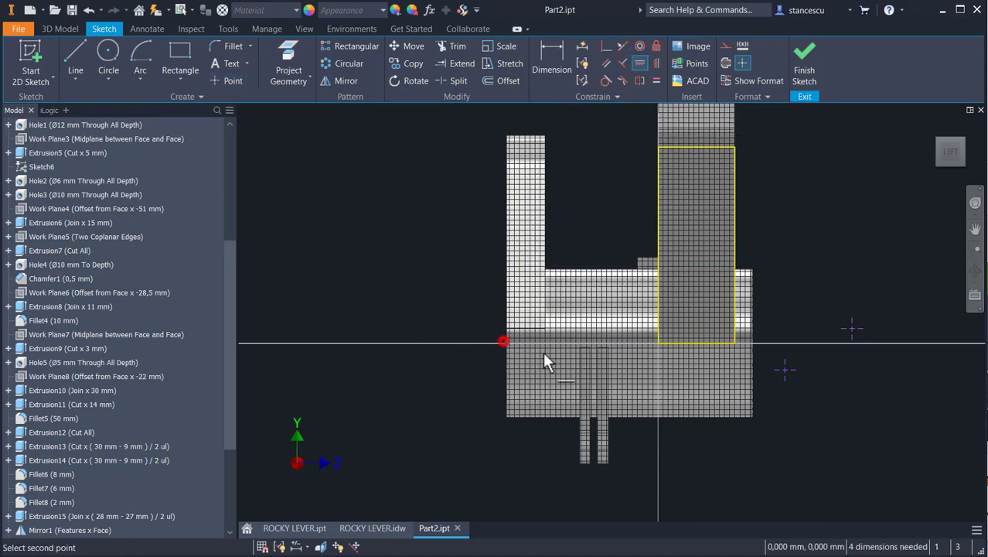
left_click(777, 373)
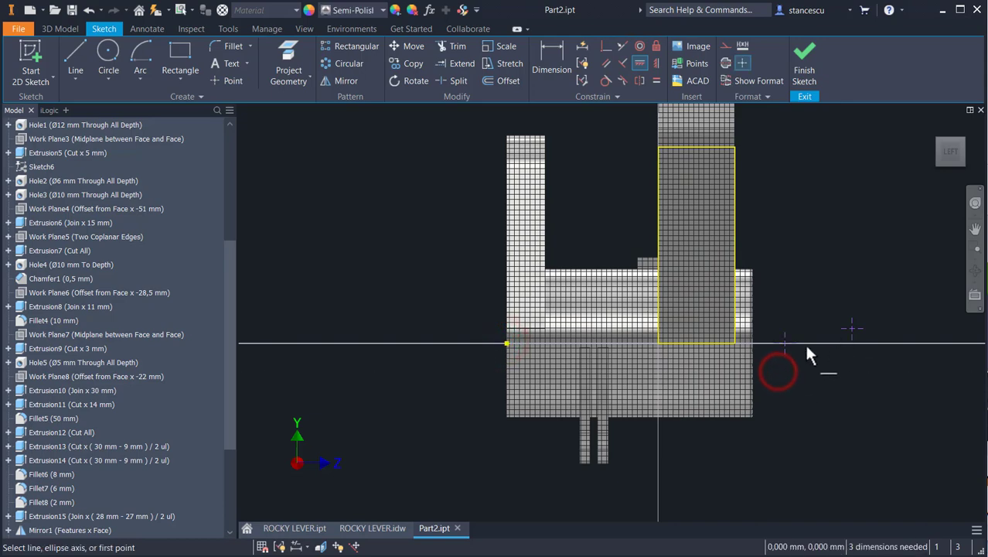
left_click(787, 340)
left_click(853, 328)
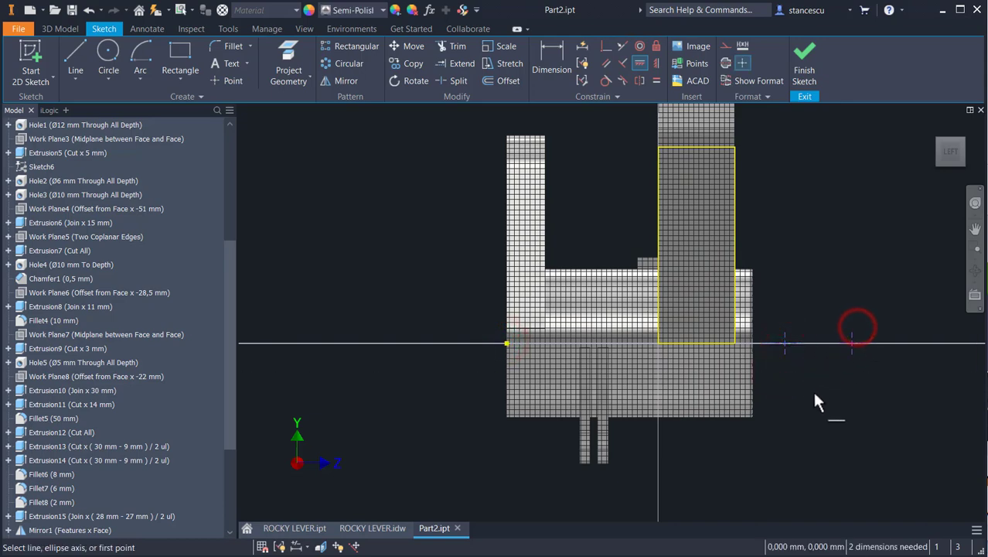
key("Escape")
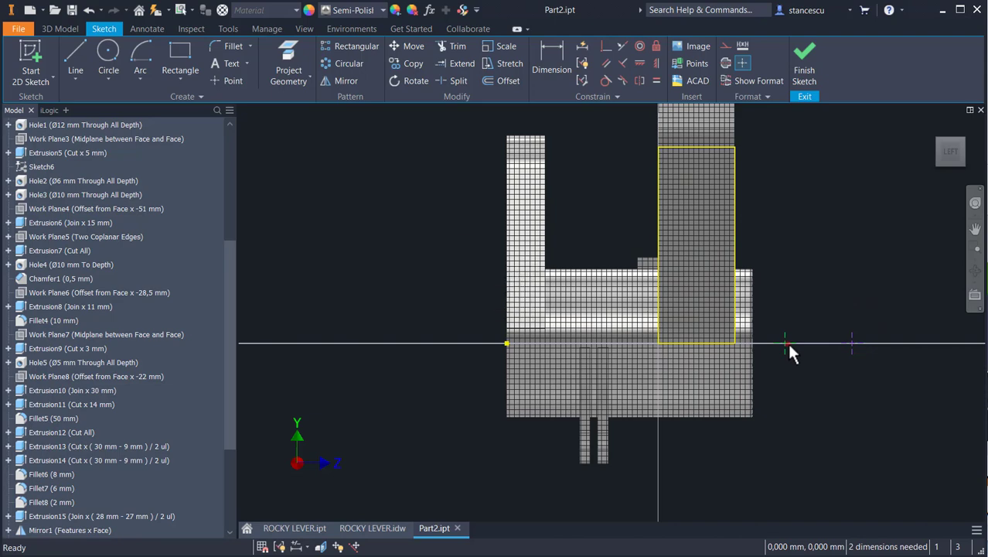
left_click_drag(786, 341, 594, 342)
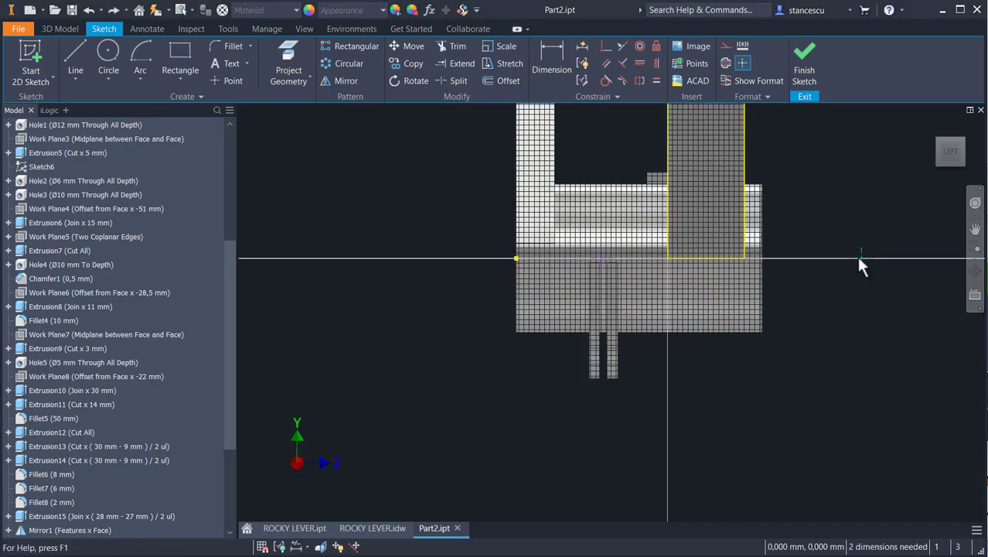
left_click_drag(860, 258, 518, 257)
- Dimension the first sketch point's horizontal distance from the projected origin point as 39 mm
left_click(551, 50)
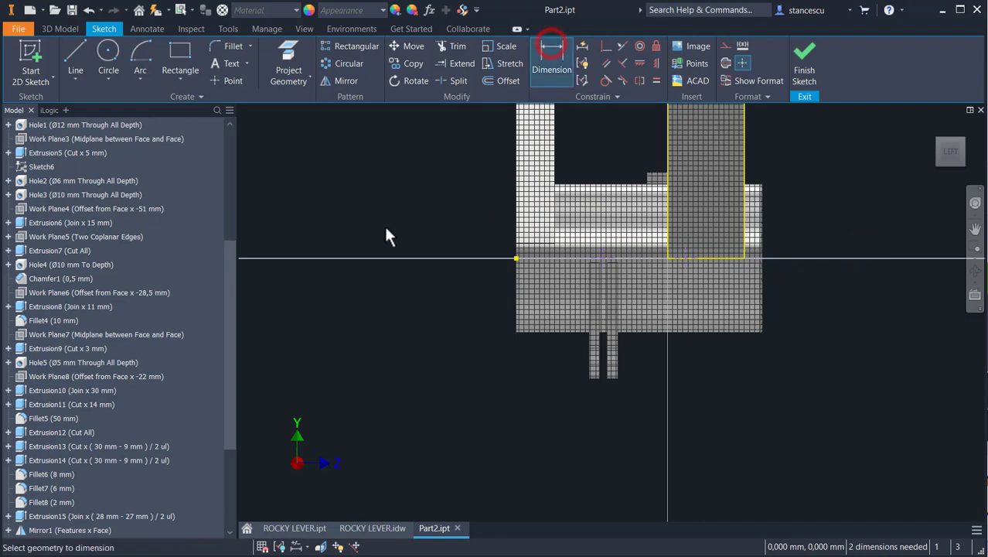
left_click(513, 257)
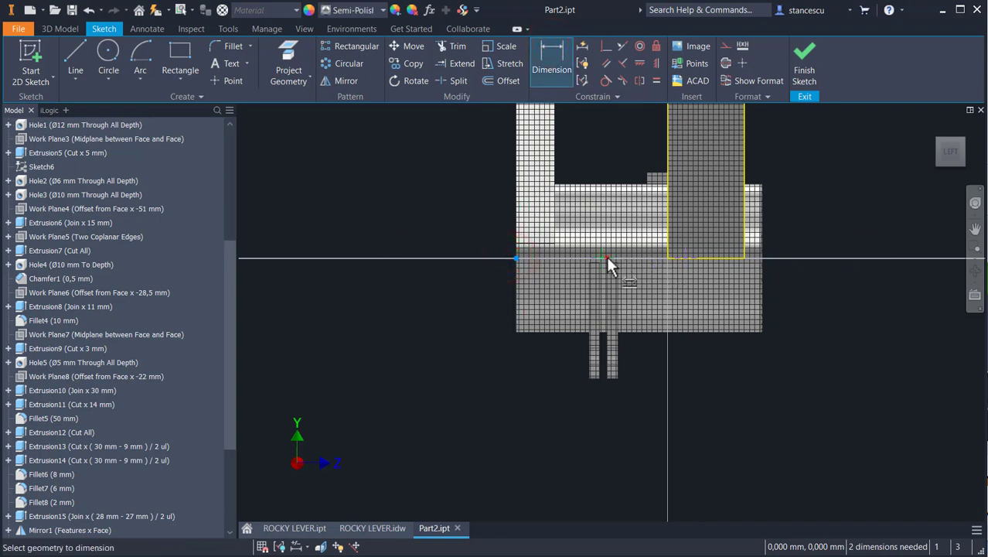
left_click(607, 258)
left_click(552, 443)
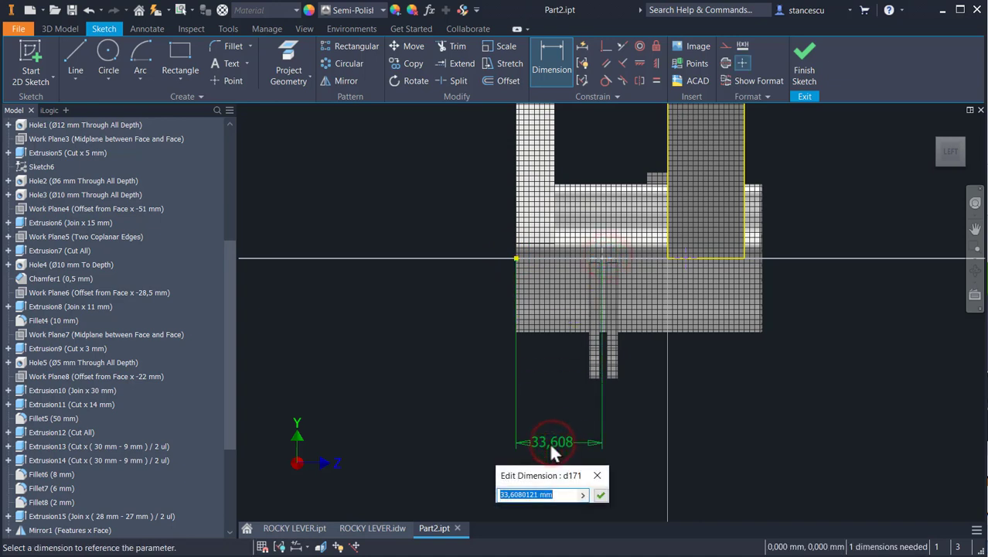
type("39")
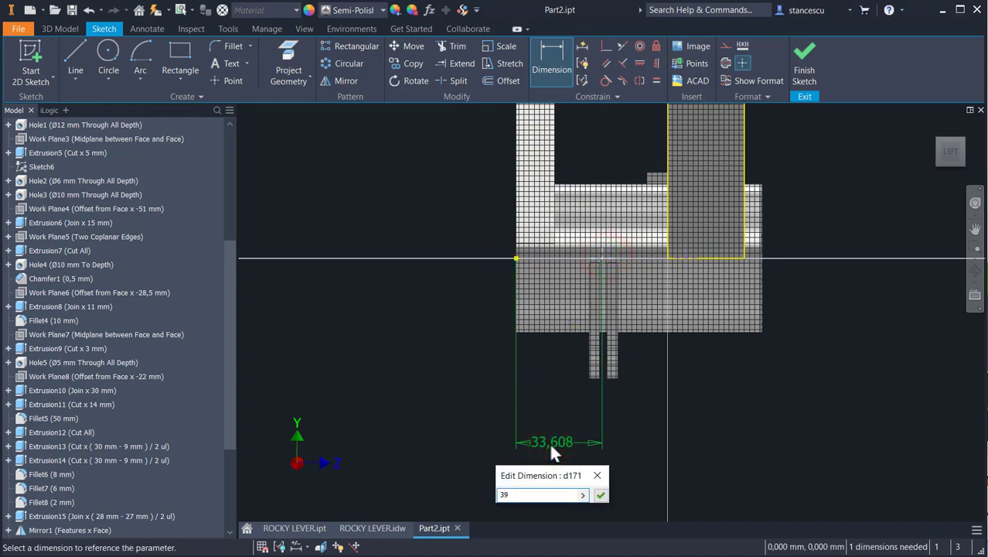
key("Return")
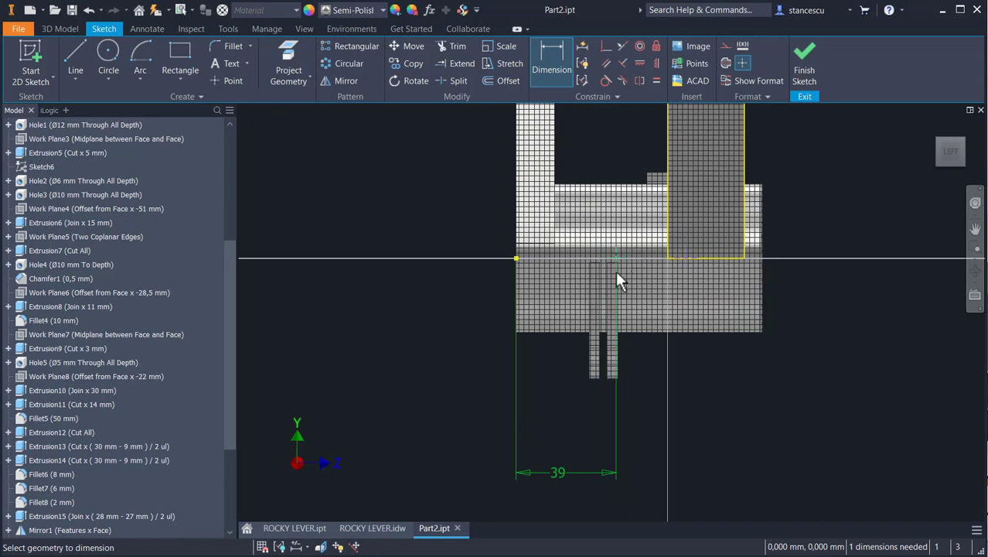
- Dimension the spacing between the two sketch points as 45 mm and finish the sketch
left_click(618, 260)
left_click(690, 258)
left_click(654, 415)
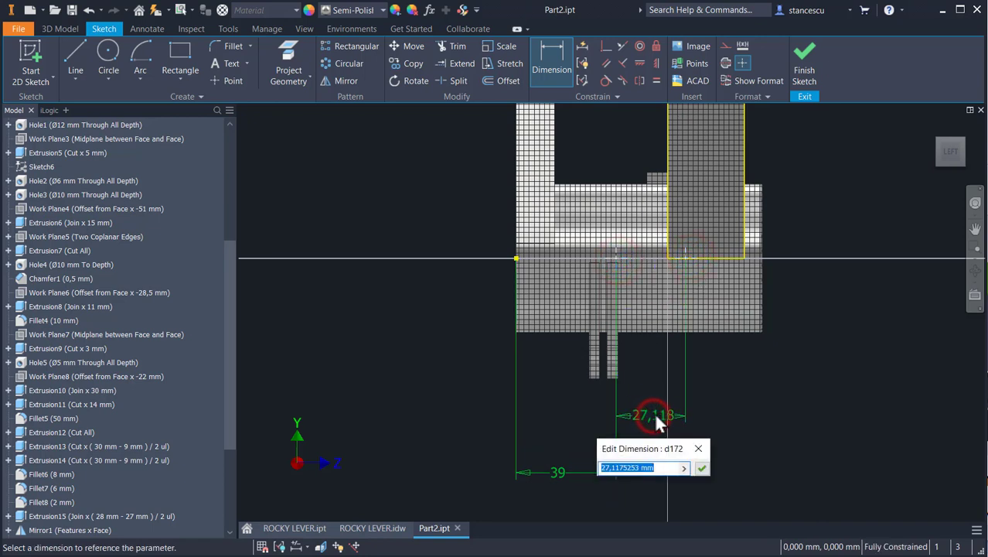
type("45")
key("Return")
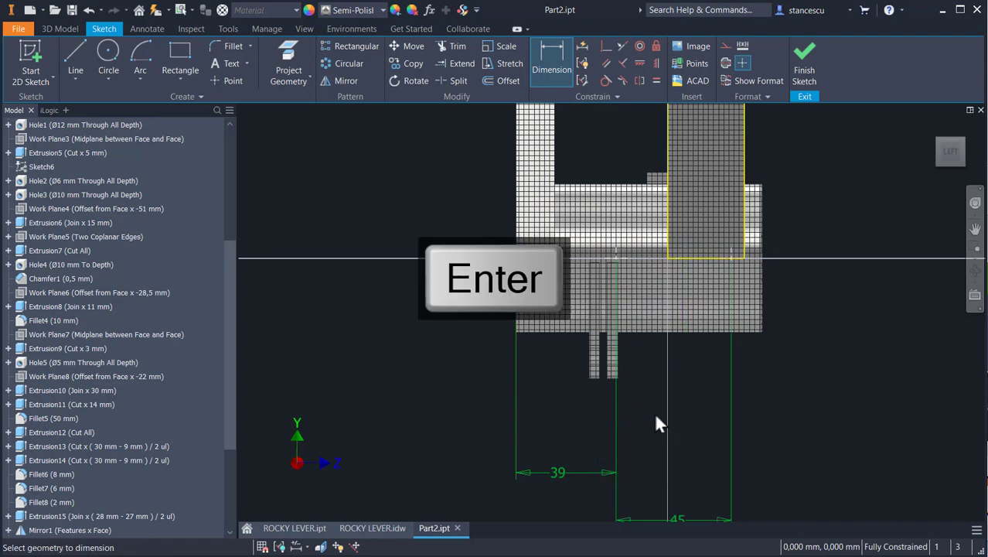
left_click(804, 62)
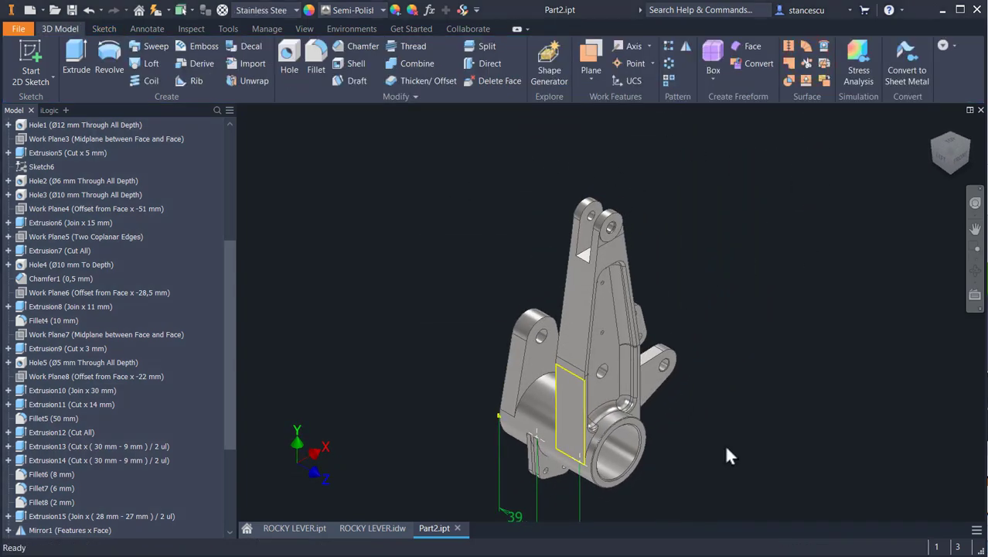
- Start the Hole feature on the two sketch points with a spotface seat and an 8 mm hole diameter
mouse_move(724, 444)
middle_mouse_down()
mouse_move(681, 347)
mouse_move(683, 378)
middle_mouse_up()
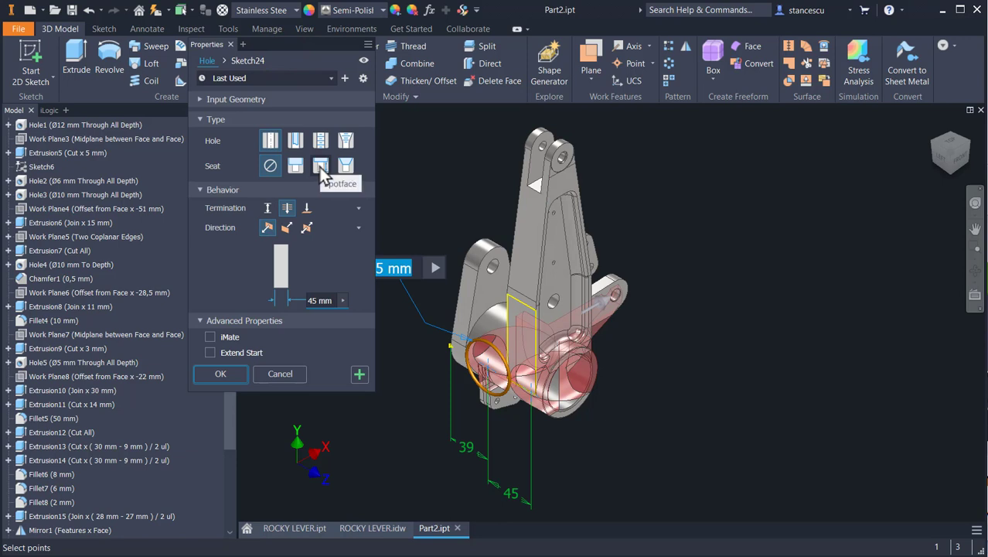
left_click(320, 166)
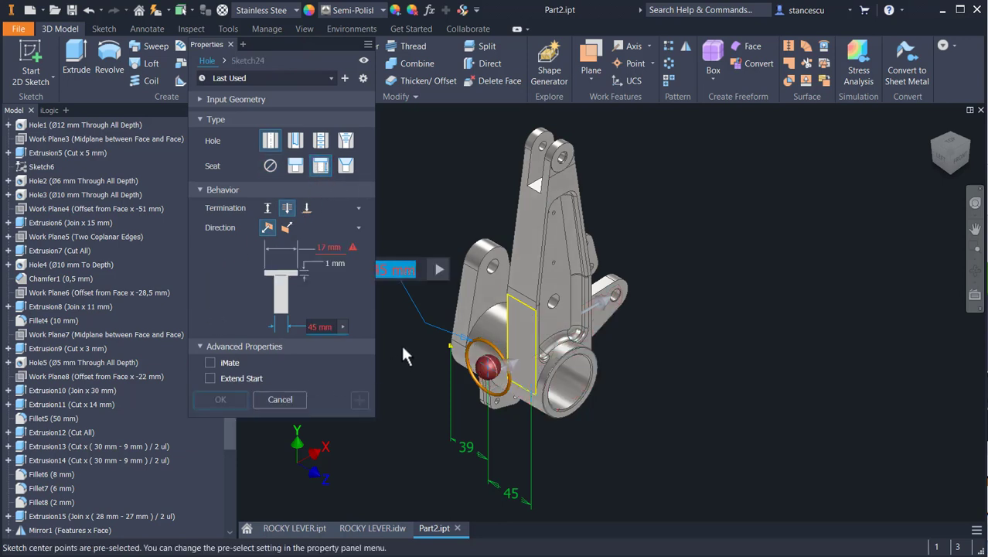
type("8")
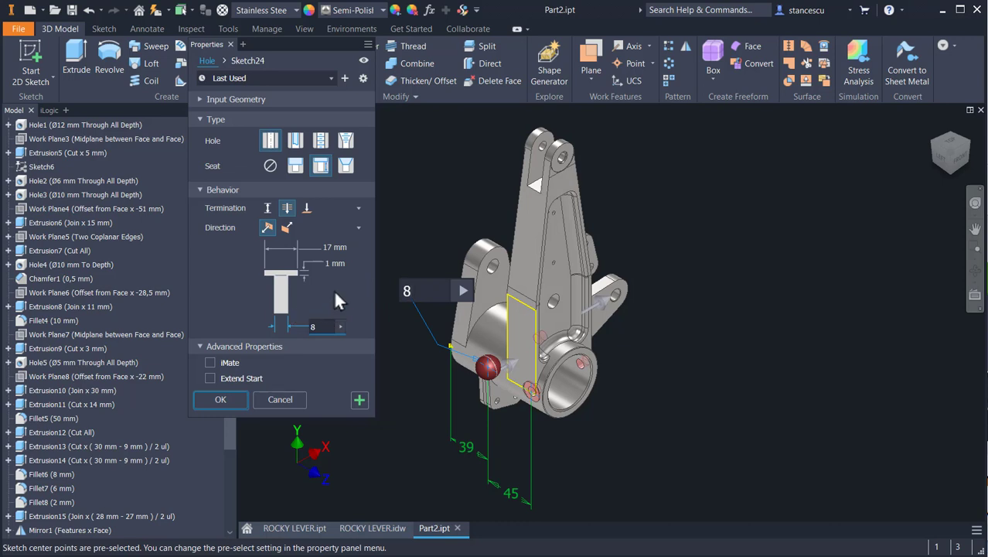
key("Tab")
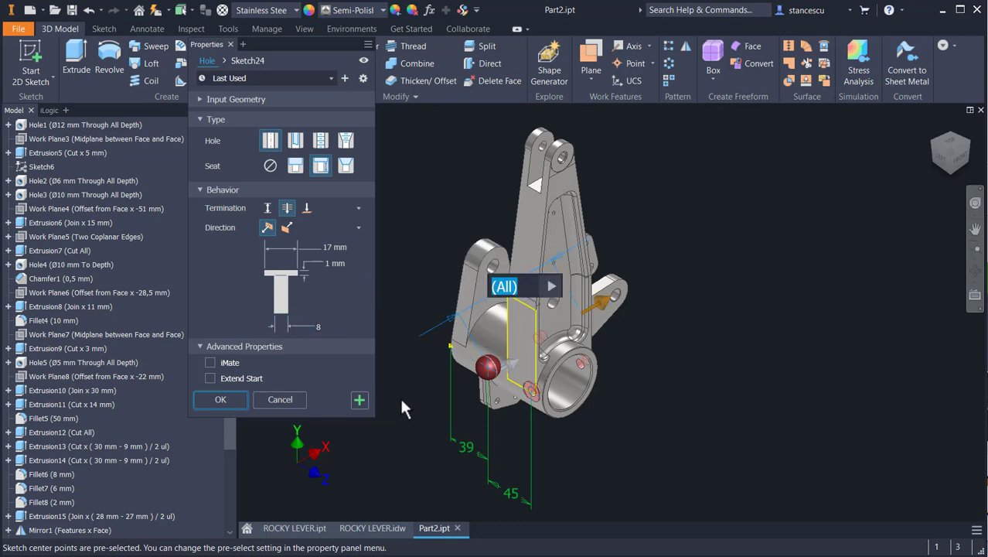
- Try ending the two holes at the hub's bore surface and at fixed depths of 16.5 mm and 6.5 mm
left_click(307, 207)
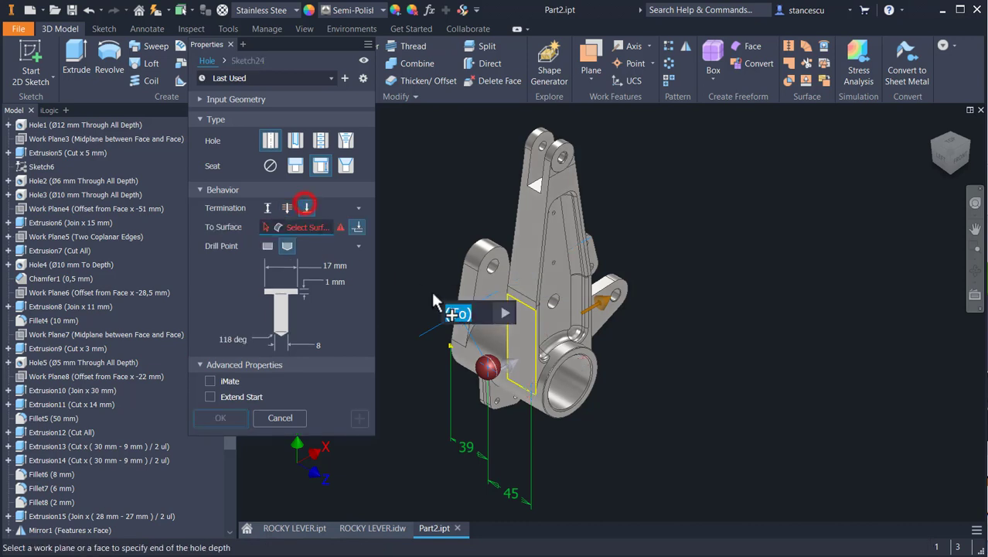
middle_click_drag(678, 413, 606, 384, "shift")
left_click(606, 385)
middle_click_drag(701, 410, 712, 394, "shift")
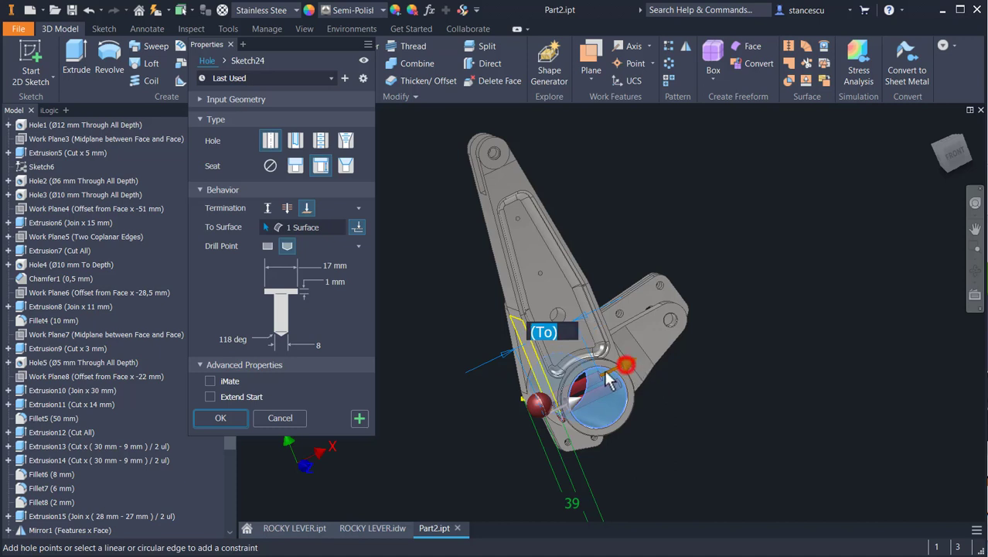
left_click_drag(628, 369, 587, 387)
middle_click_drag(712, 429, 680, 441, "shift")
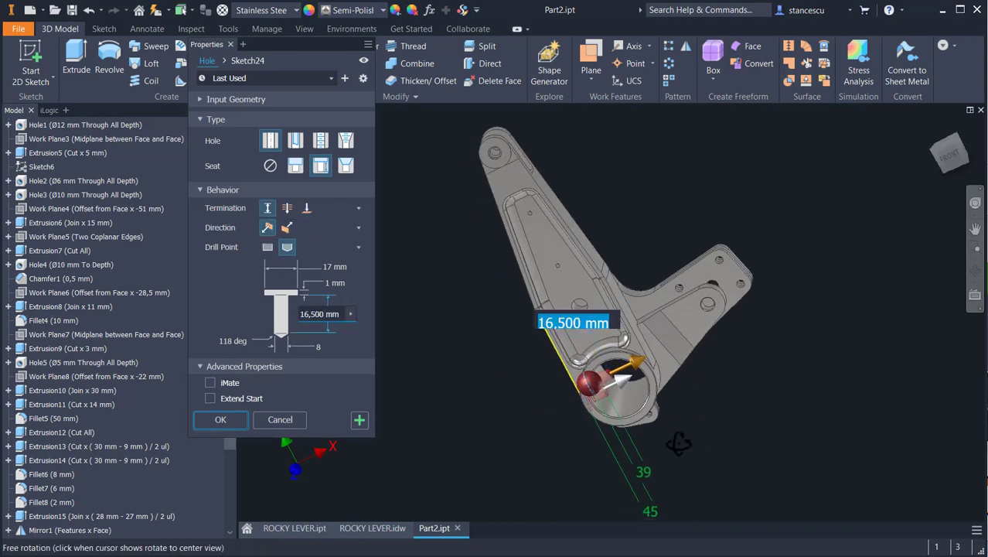
mouse_move(638, 386)
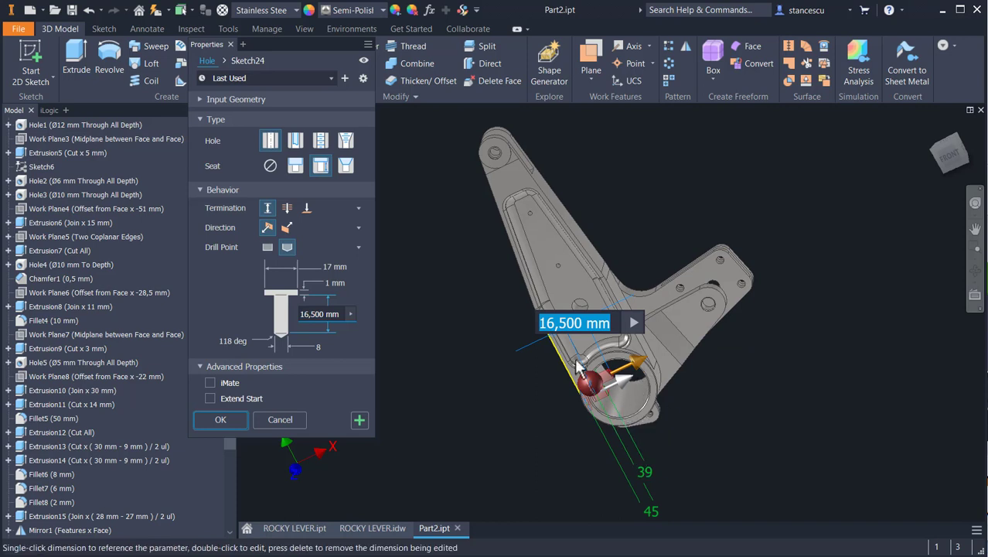
scroll(610, 404, "up", 3)
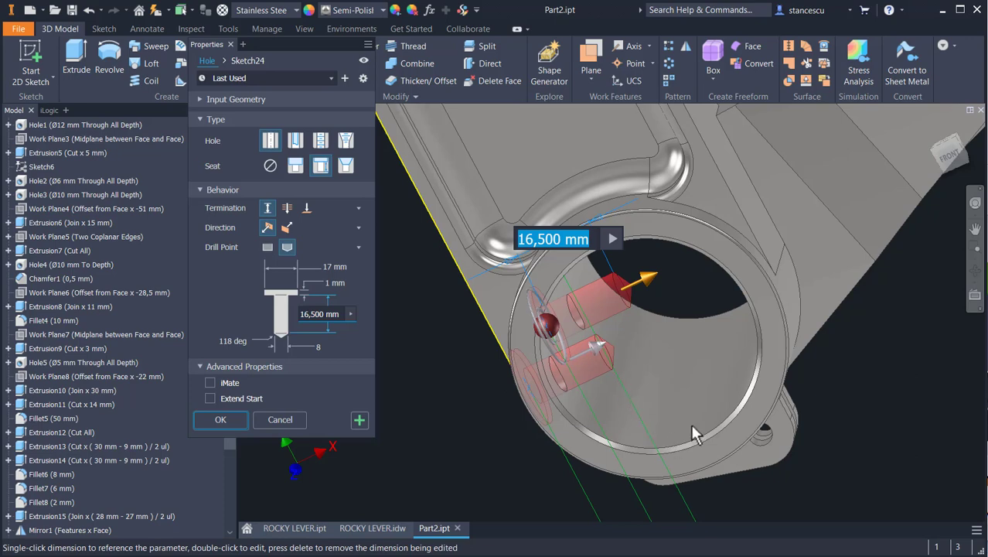
left_click_drag(652, 285, 601, 300)
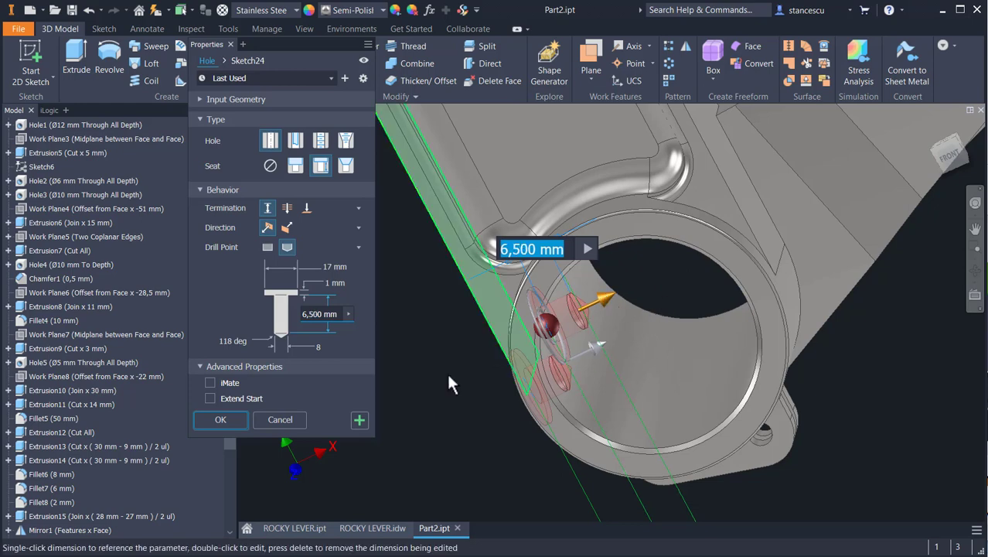
- Terminate the holes at the hub's bore surface, set the spotface diameter to 21 mm, and create them
left_click(307, 207)
left_click(639, 387)
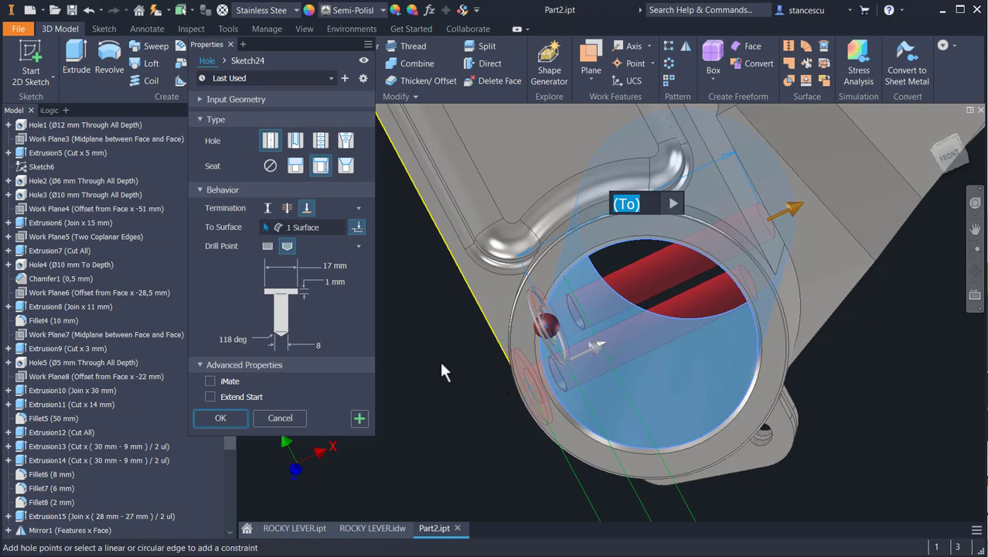
middle_click_drag(452, 354, 785, 287)
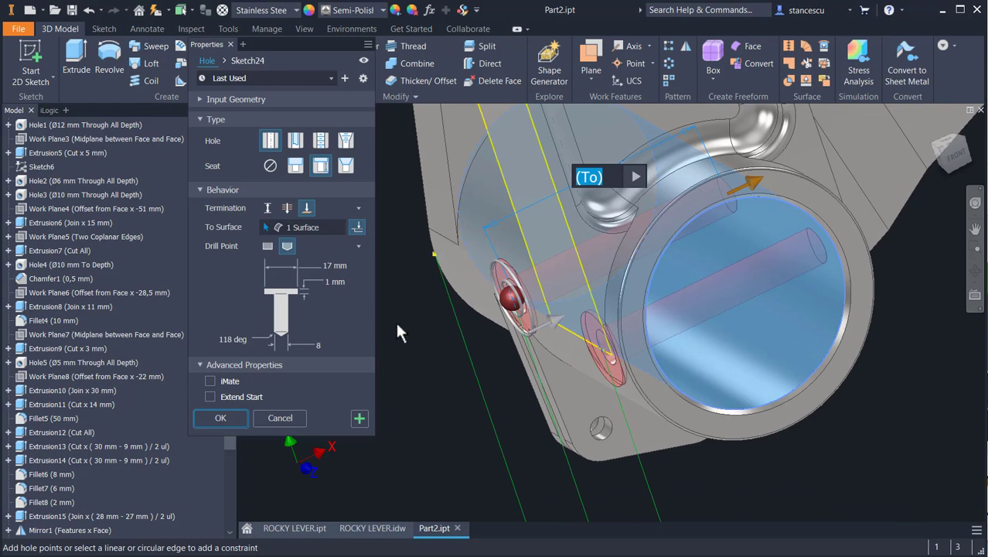
key("Tab")
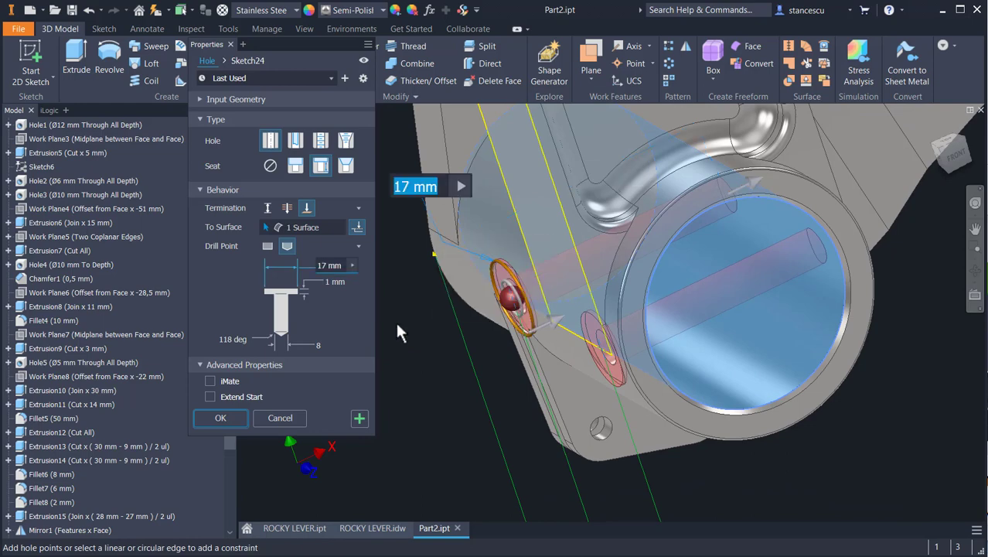
type("21")
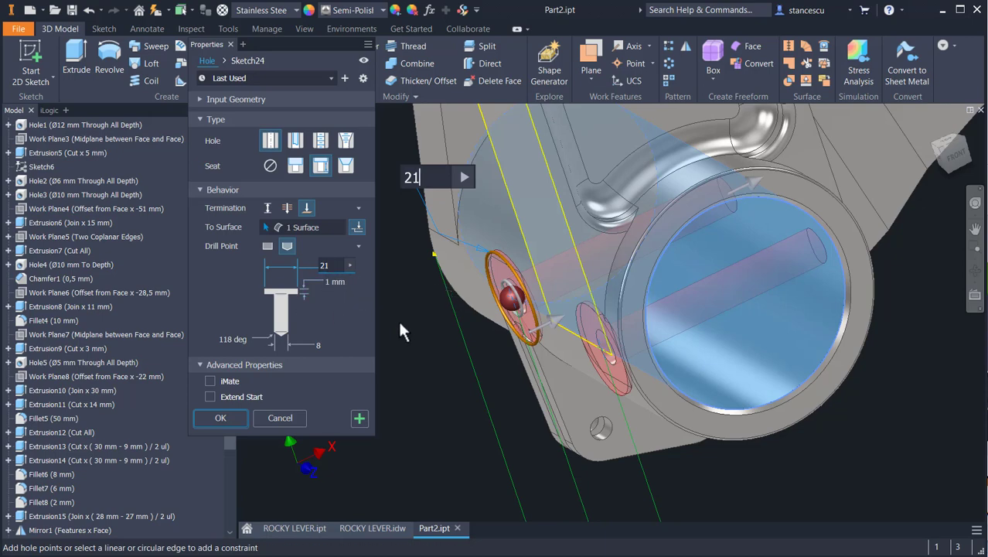
left_click(204, 415)
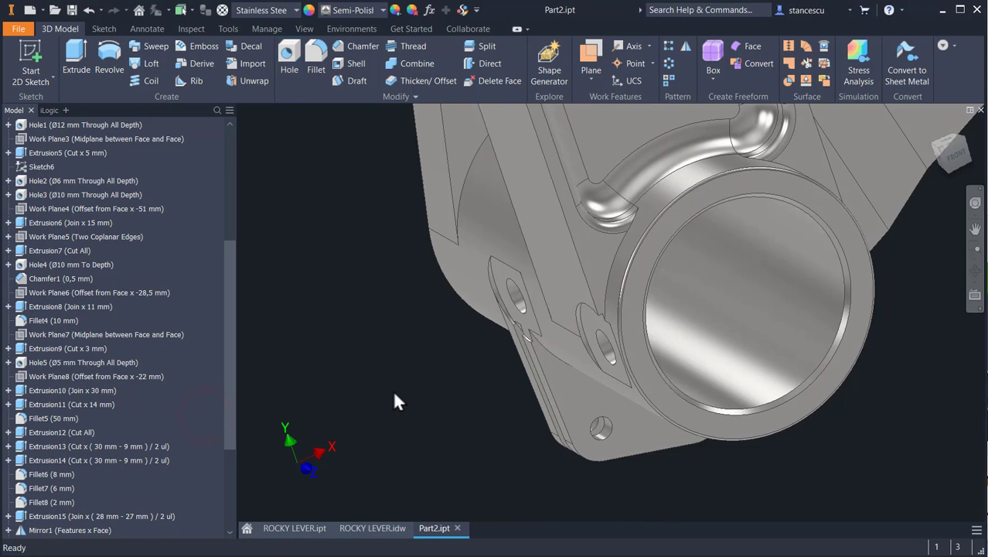
middle_click_drag(406, 410, 456, 401, "shift")
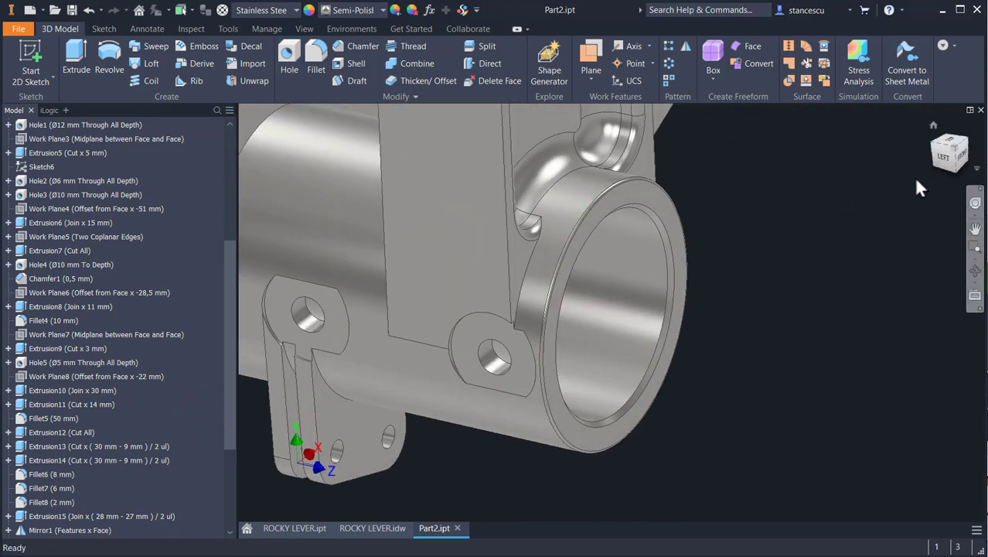
left_click(943, 160)
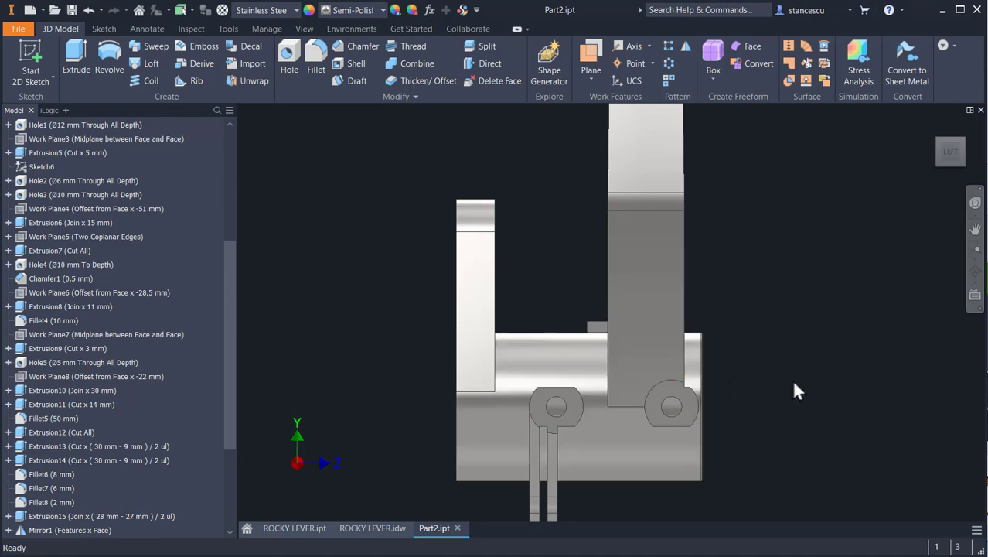
key("F6")
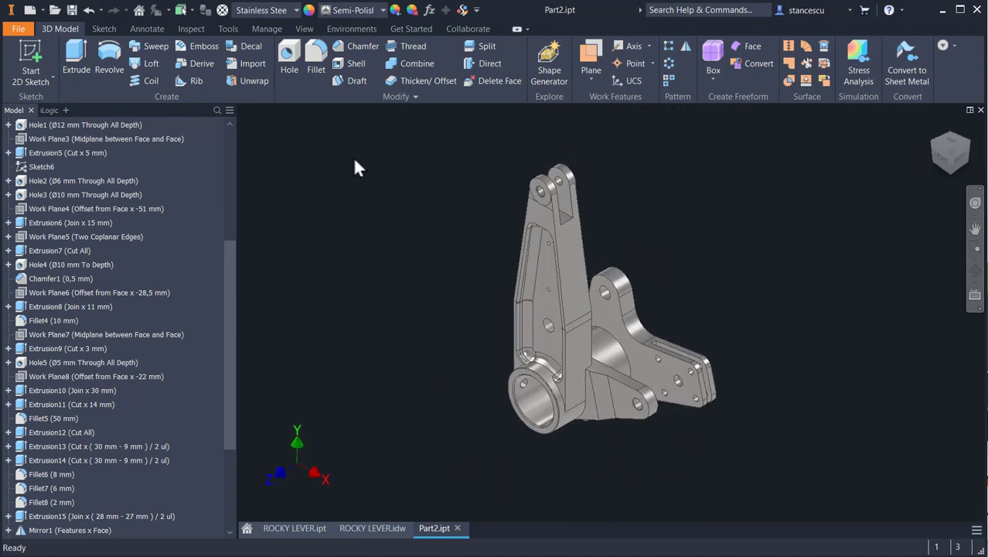
- Switch to ROCKY LEVER.idw and examine the fillets where the arms join the hub in the section, front and isometric views
left_click(371, 528)
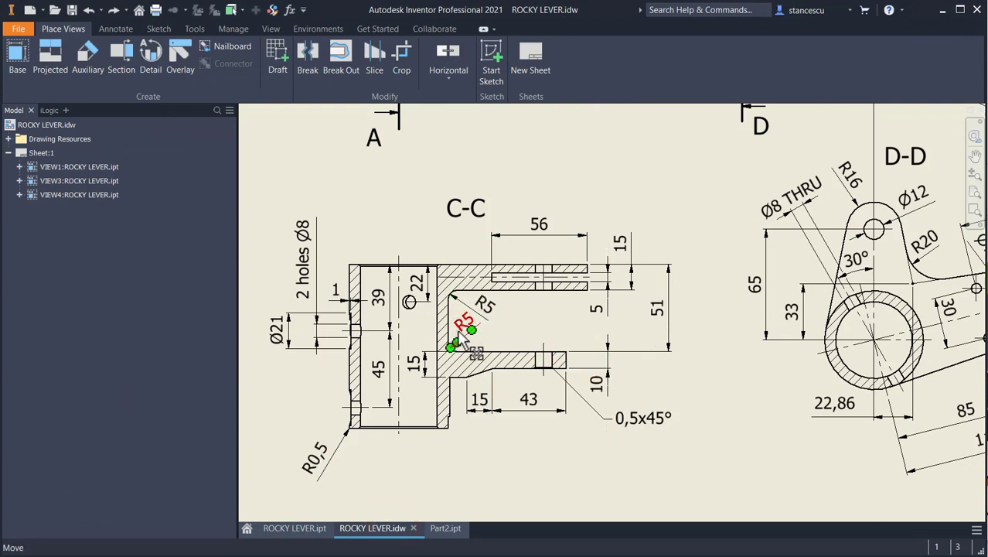
mouse_move(743, 245)
middle_mouse_down()
mouse_move(598, 402)
mouse_move(590, 453)
middle_mouse_up()
mouse_move(852, 308)
middle_mouse_down()
mouse_move(391, 346)
mouse_move(381, 369)
middle_mouse_up()
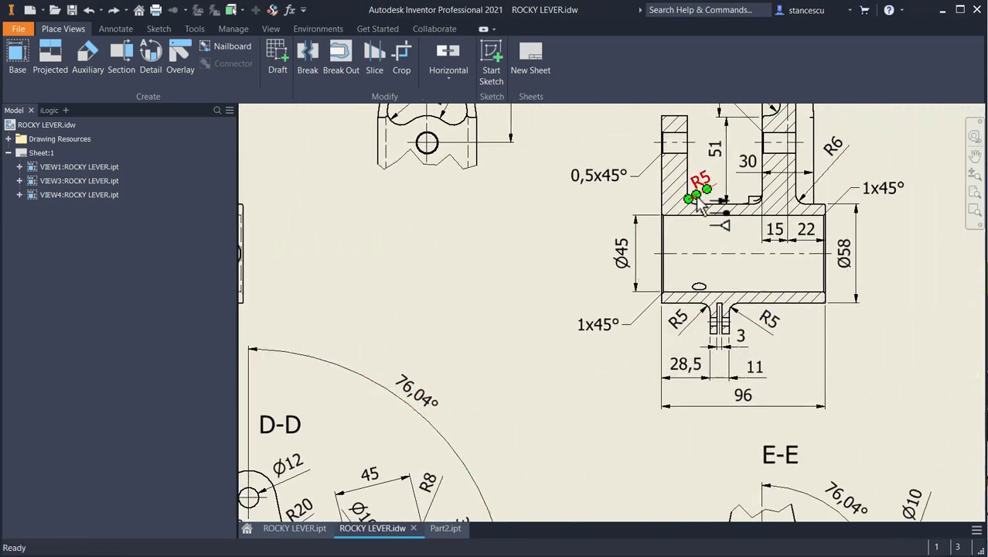
middle_click_drag(581, 276, 987, 348)
middle_click_drag(631, 299, 951, 316)
middle_click_drag(763, 324, 764, 328)
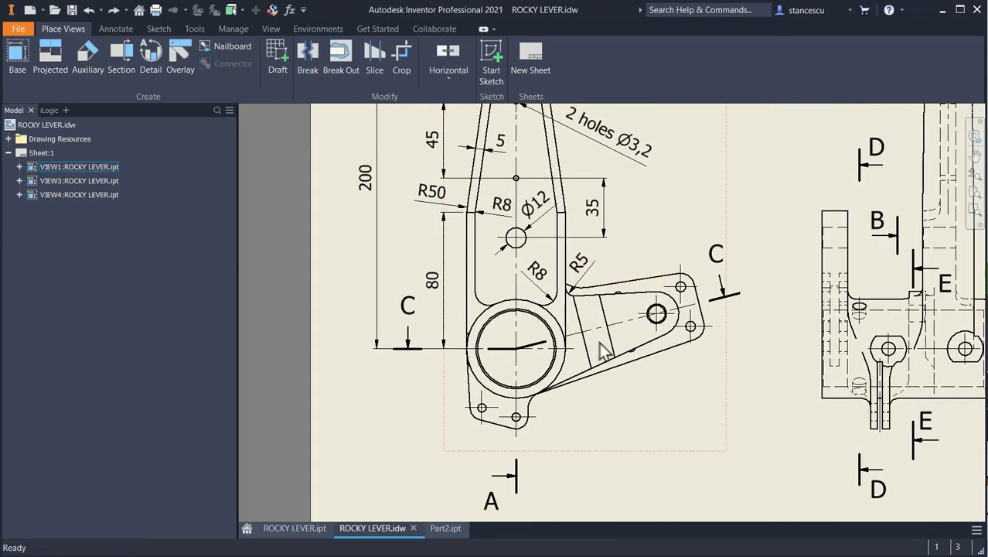
scroll(645, 362, "down", 3)
middle_click_drag(578, 356, 170, 347)
mouse_move(757, 310)
middle_mouse_down()
mouse_move(503, 360)
mouse_move(542, 294)
middle_mouse_up()
scroll(738, 272, "up", 3)
scroll(743, 283, "up", 2)
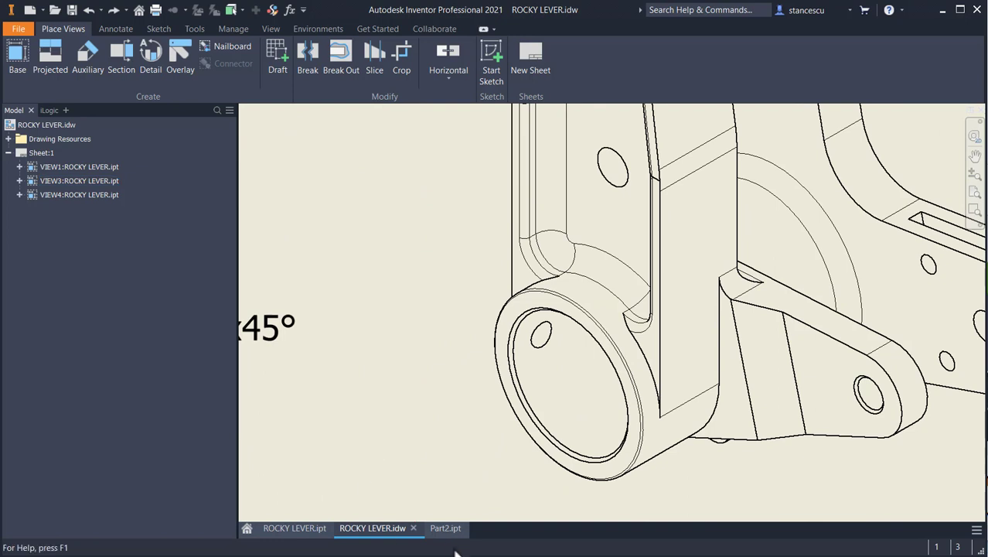
- Switch to Part2.ipt and start a 5 mm fillet on the edges where the arms join the hub and the tall arm
left_click(441, 530)
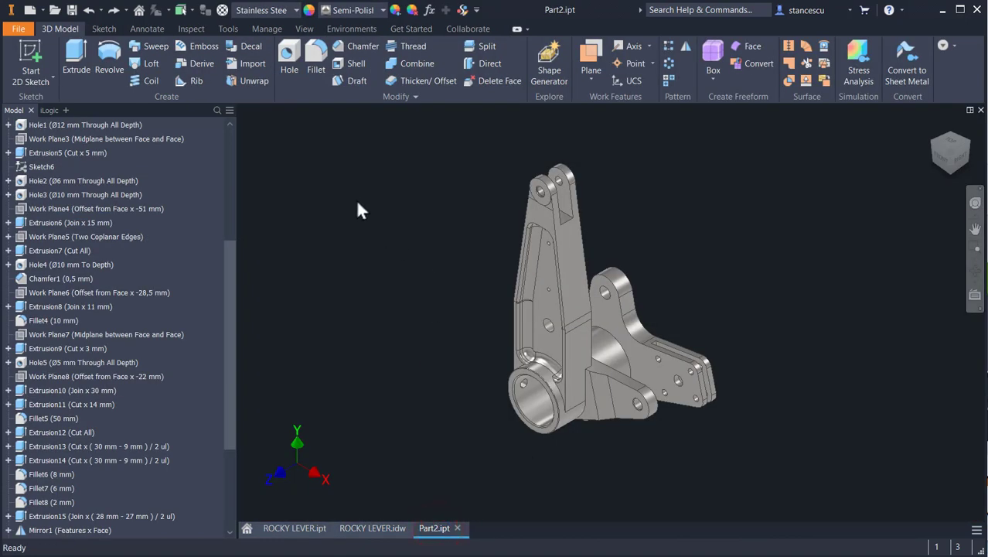
left_click(609, 328)
left_click(623, 322)
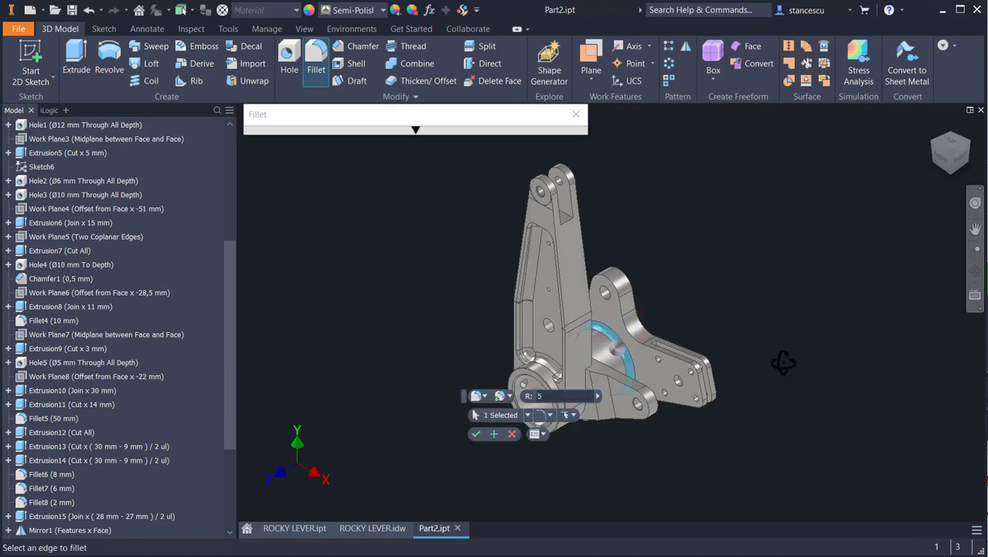
middle_click_drag(783, 362, 820, 286, "shift")
scroll(657, 386, "down", 5)
left_click(670, 369)
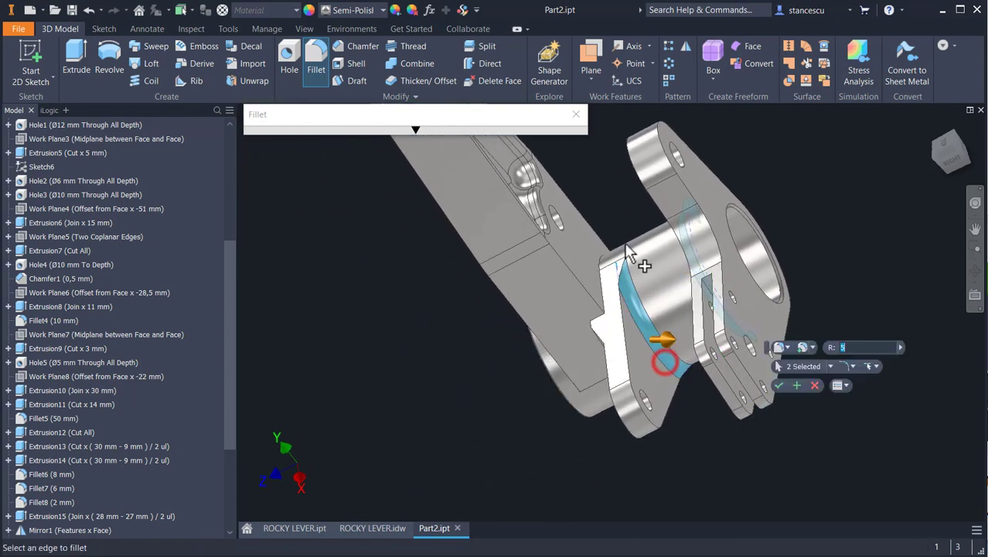
left_click(604, 287)
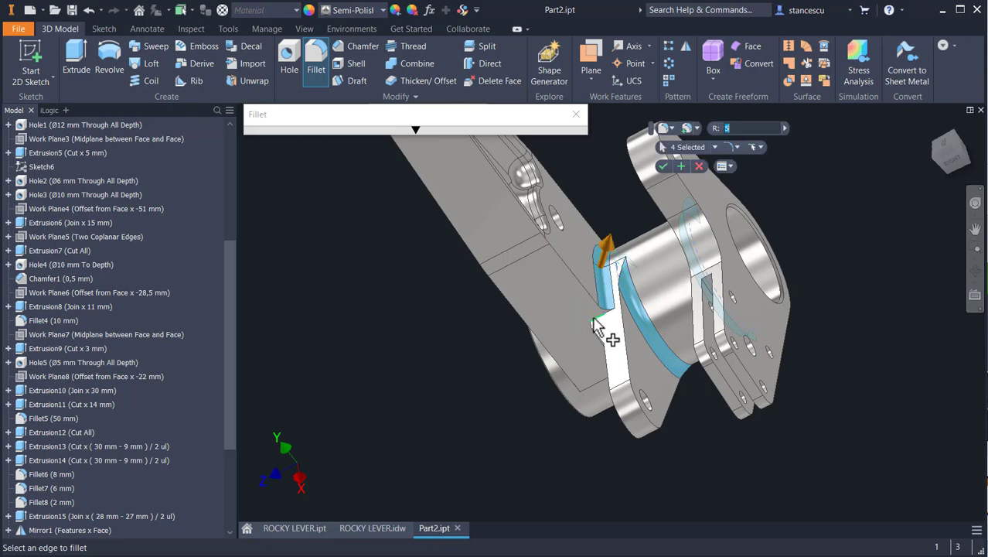
left_click(601, 325)
- Add the edges where the small slotted lug meets the hub to the 5 mm fillet and create it
middle_click_drag(715, 437, 673, 364, "shift")
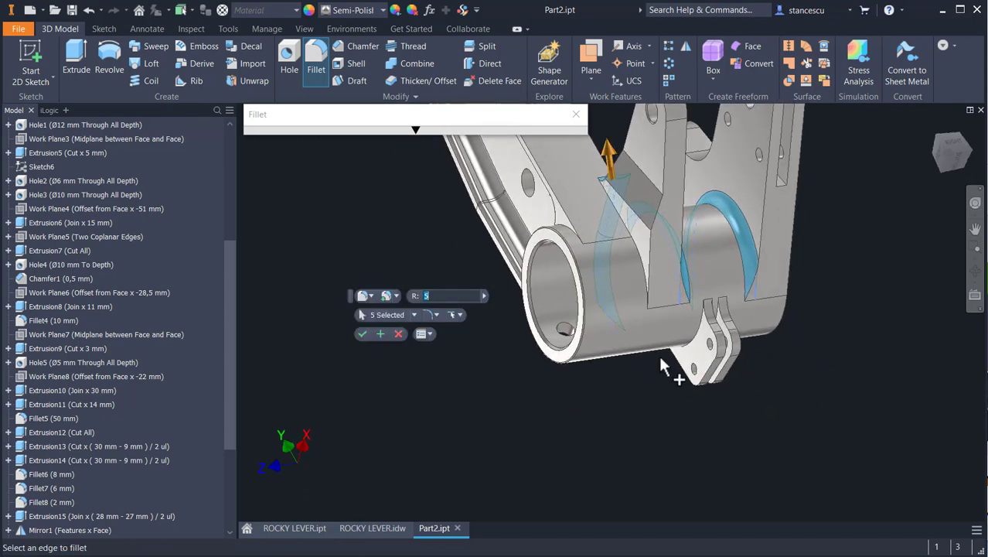
left_click(694, 351)
middle_click_drag(771, 396, 743, 393, "shift")
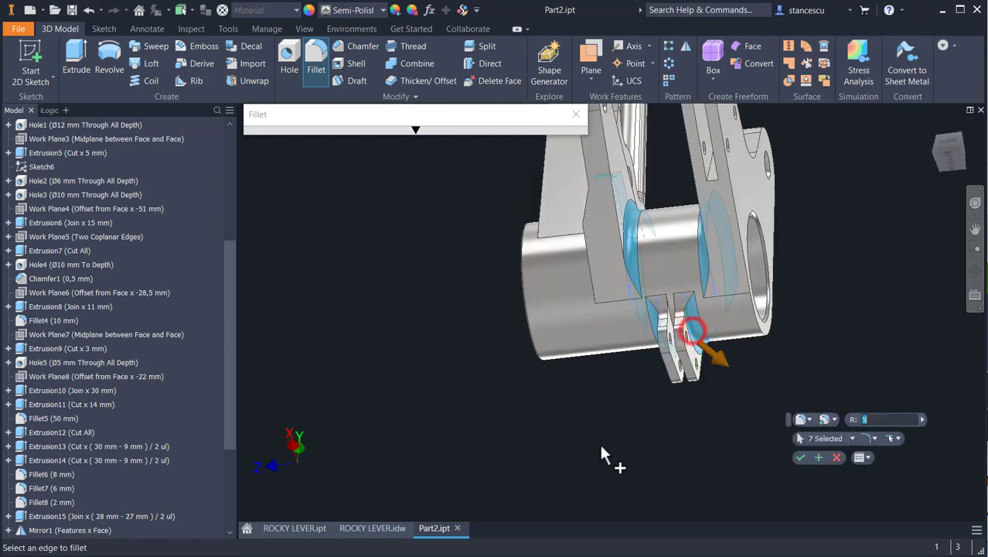
left_click(799, 458)
left_click(481, 416)
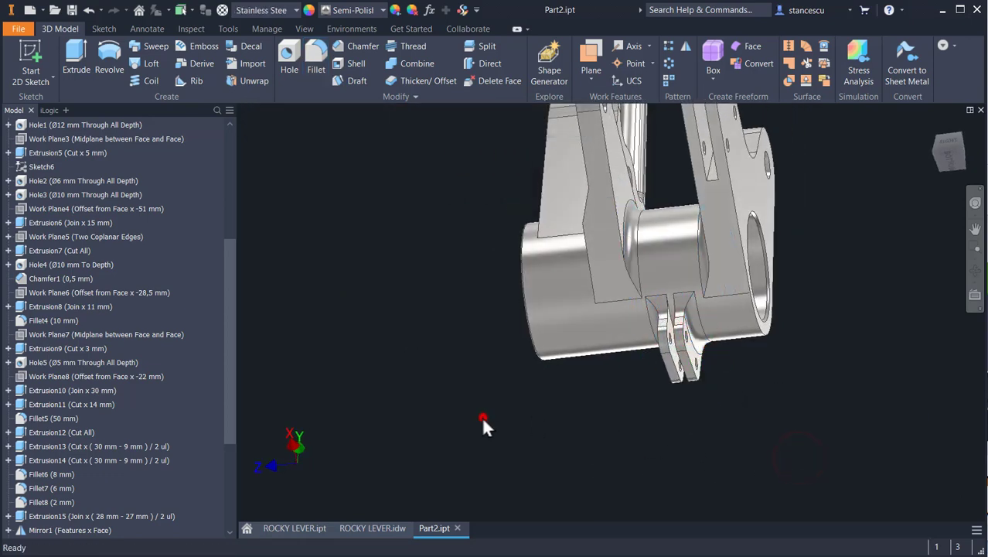
key("F6")
- Switch to ROCKY LEVER.idw and examine the Ø8 through hole and its 30° angle in section D-D
left_click(367, 528)
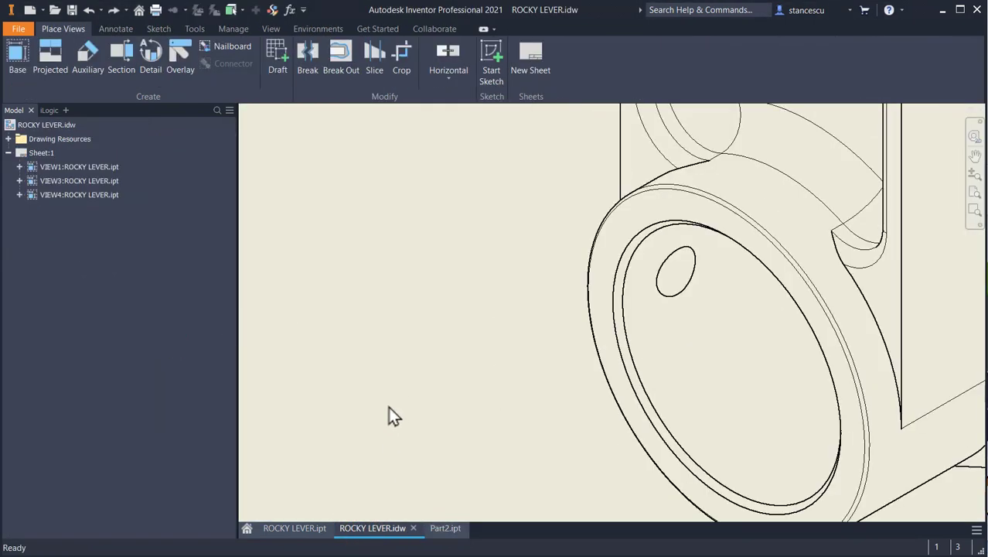
scroll(430, 386, "down", 6)
scroll(626, 369, "up", 5)
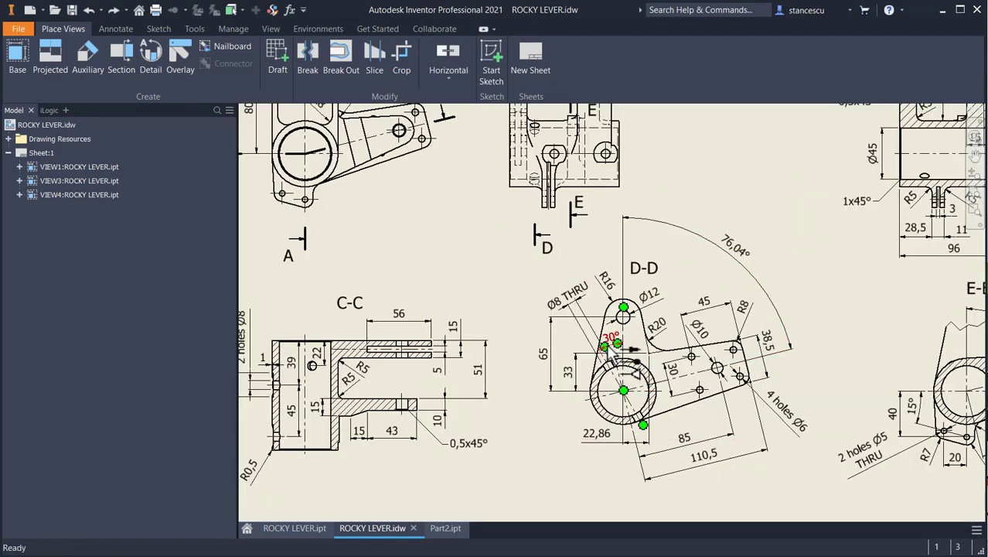
scroll(585, 309, "up", 3)
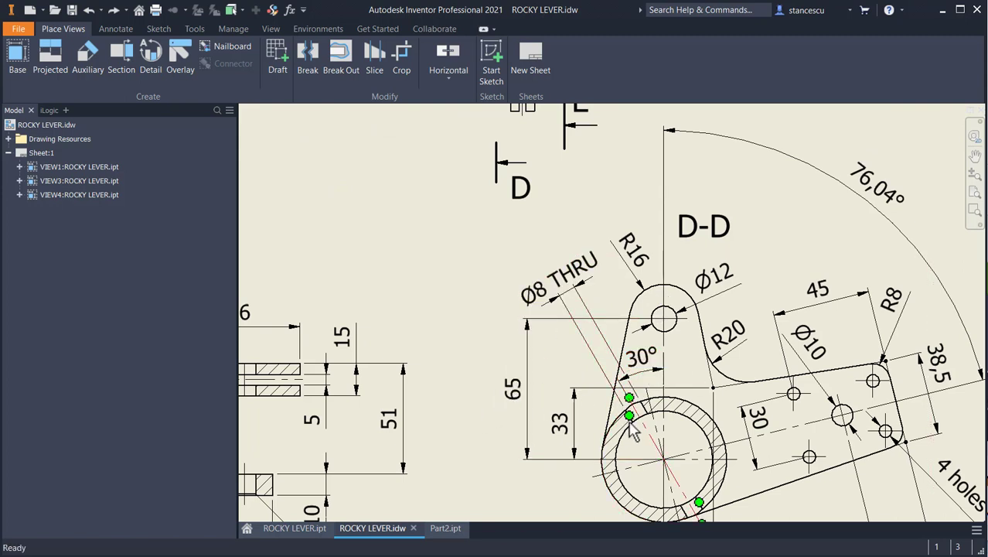
middle_click_drag(636, 435, 602, 360)
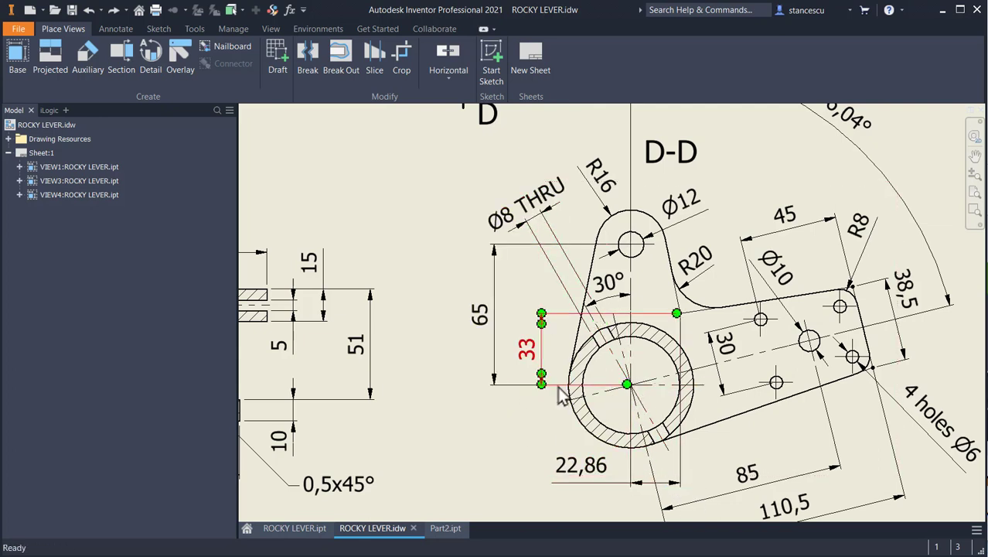
- Return to Part2.ipt and create a work plane through the Z axis at -60 degrees to the YZ plane
left_click(445, 530)
left_click(591, 54)
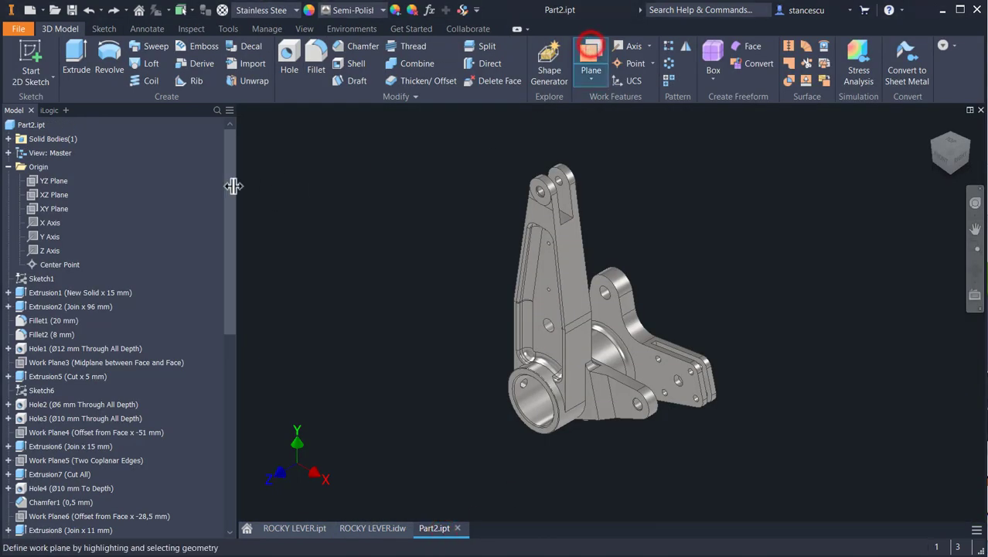
left_click(49, 180)
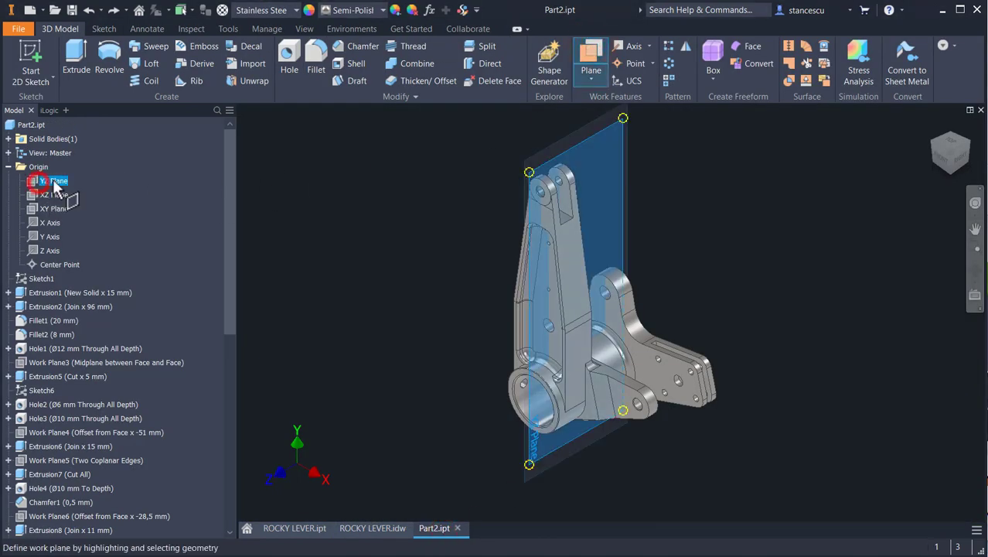
left_click(46, 251)
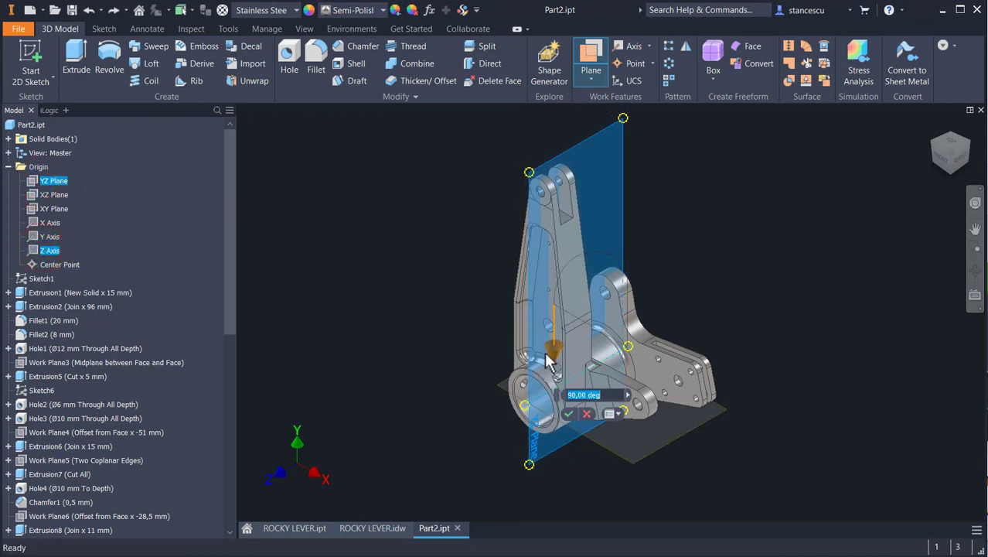
left_click_drag(550, 355, 669, 306)
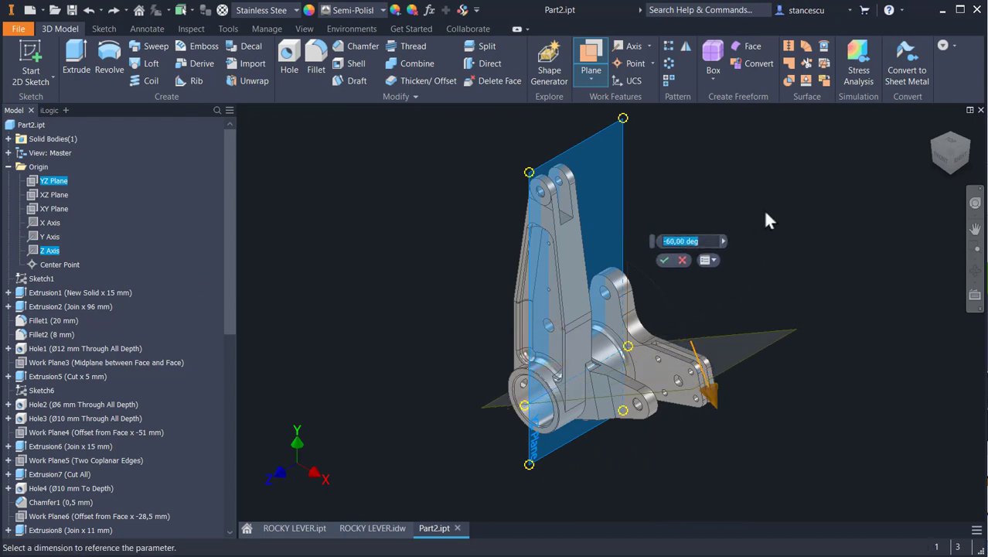
type("-60")
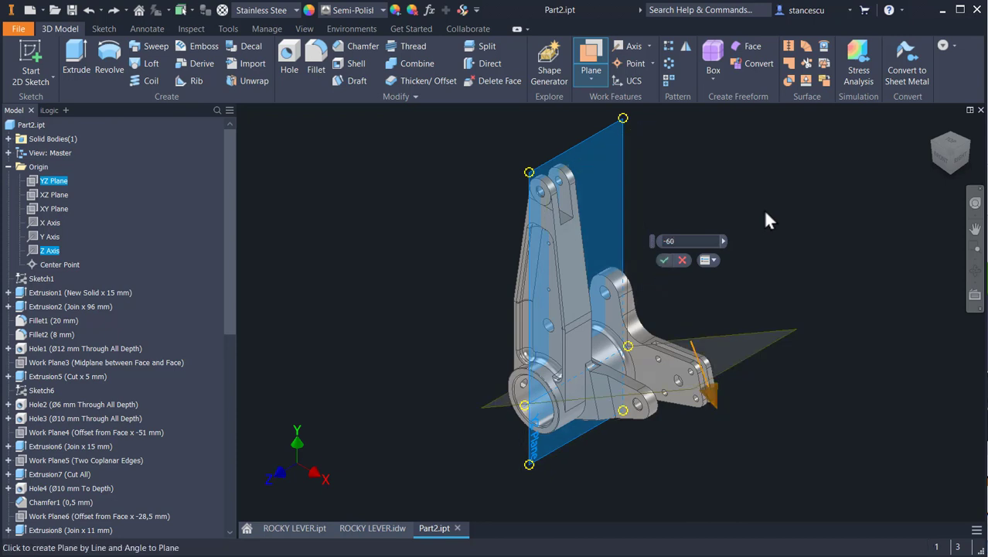
left_click(662, 260)
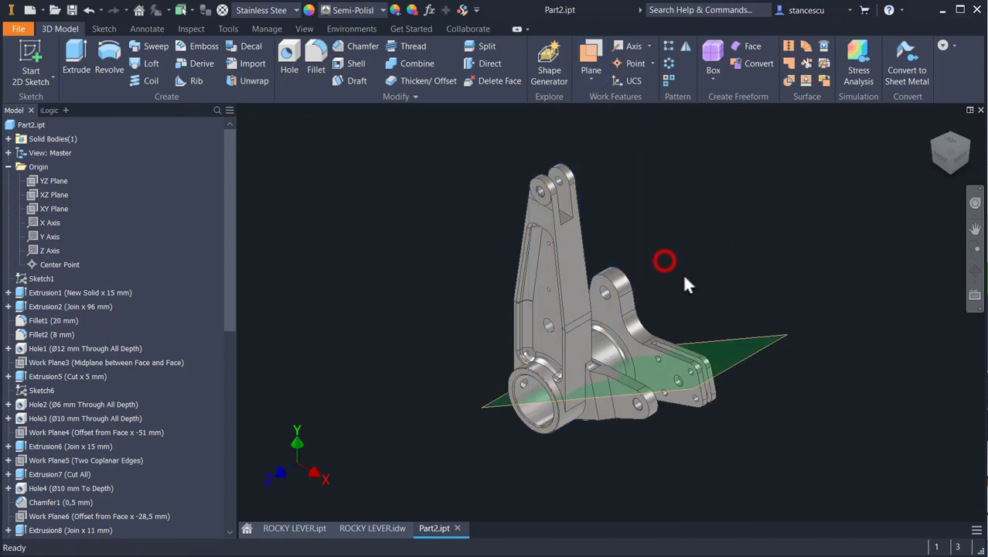
- Start a sketch on the angled work plane, slice the graphics, and draw an 8 mm circle within the hub
left_click(761, 346)
left_click(791, 340)
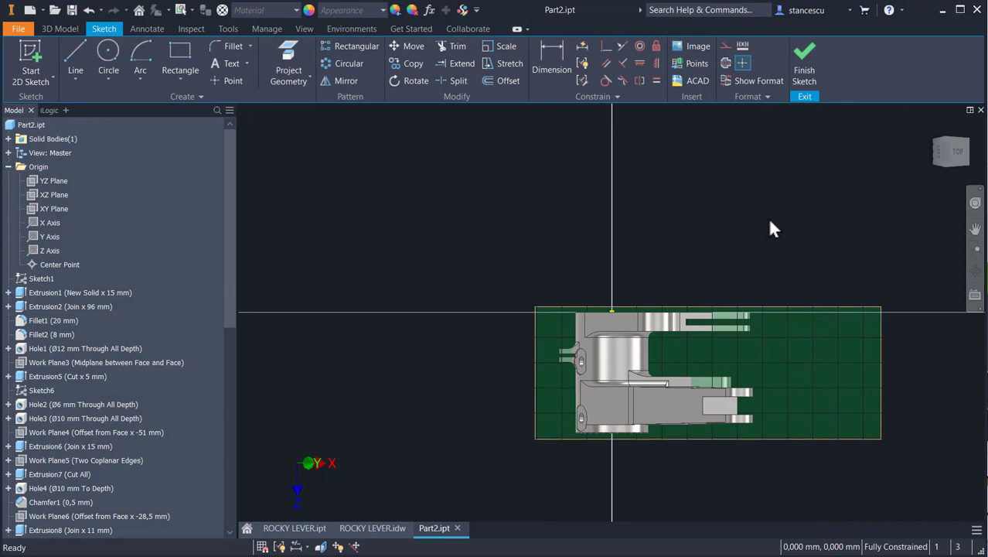
key("F7")
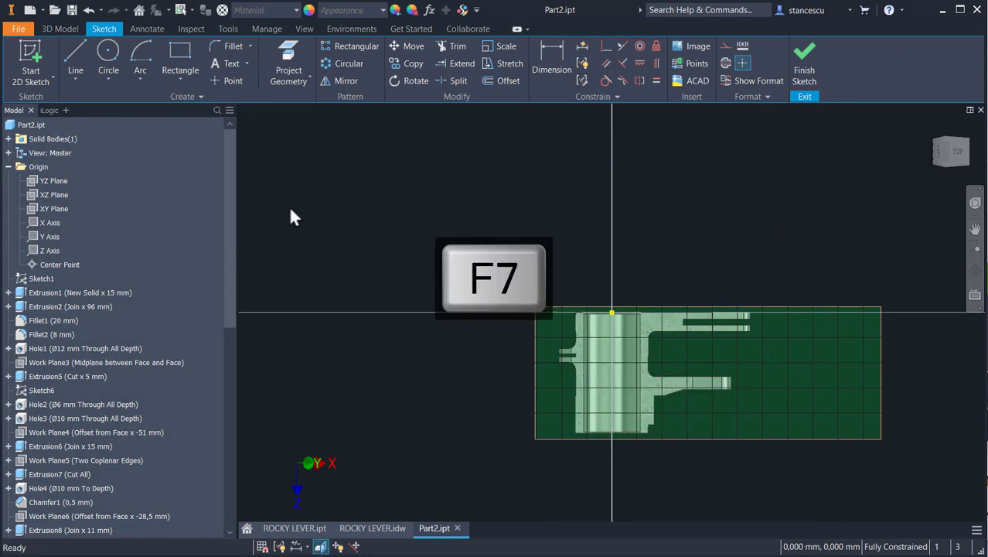
left_click(109, 55)
left_click(621, 357)
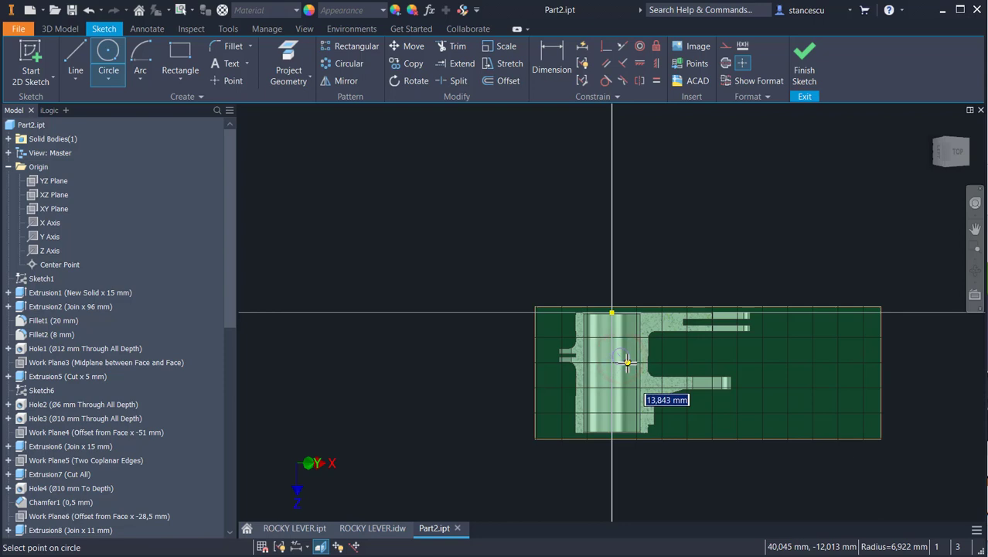
key("Return")
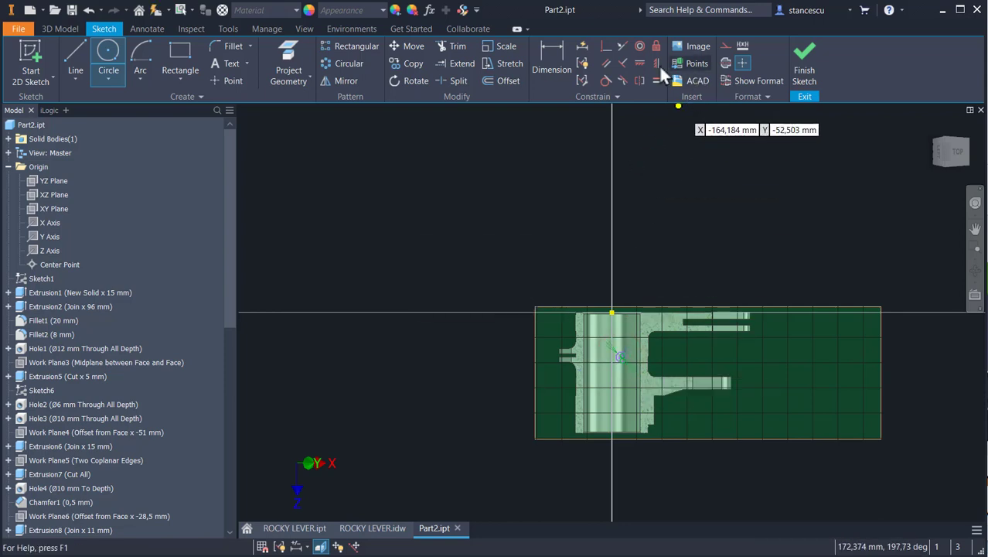
- Align the circle's centre with the sketch origin using a horizontal constraint and set its distance from the origin to 22 mm
left_click(640, 65)
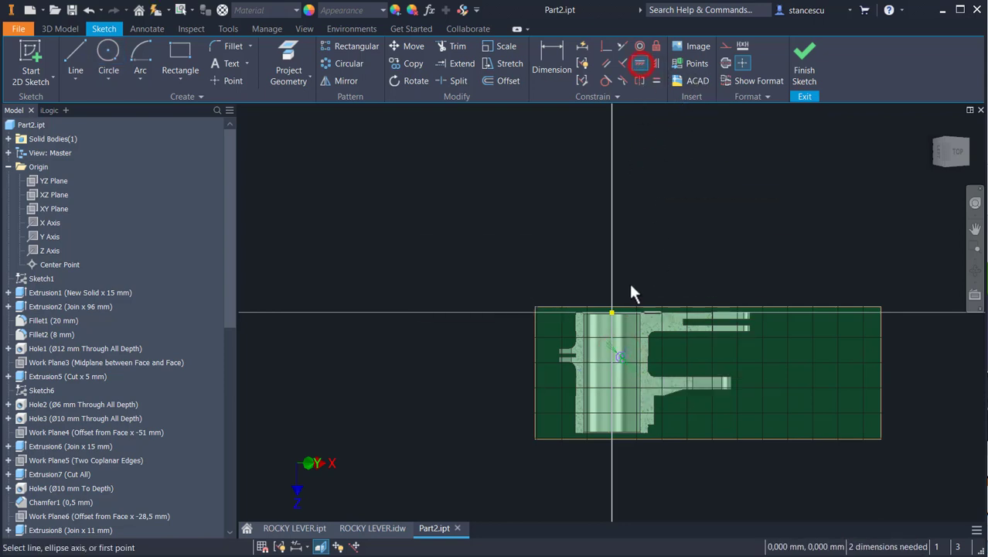
left_click(621, 357)
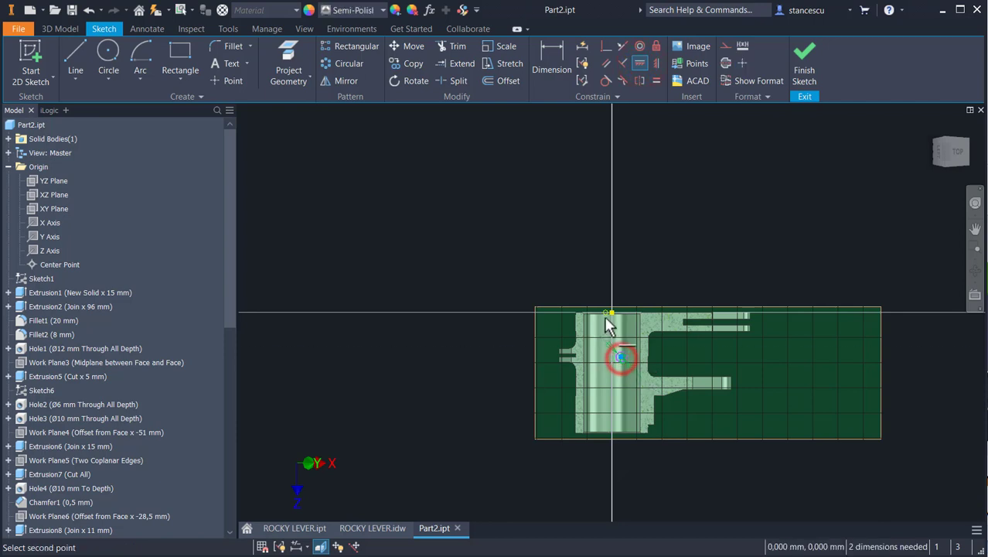
left_click(611, 313)
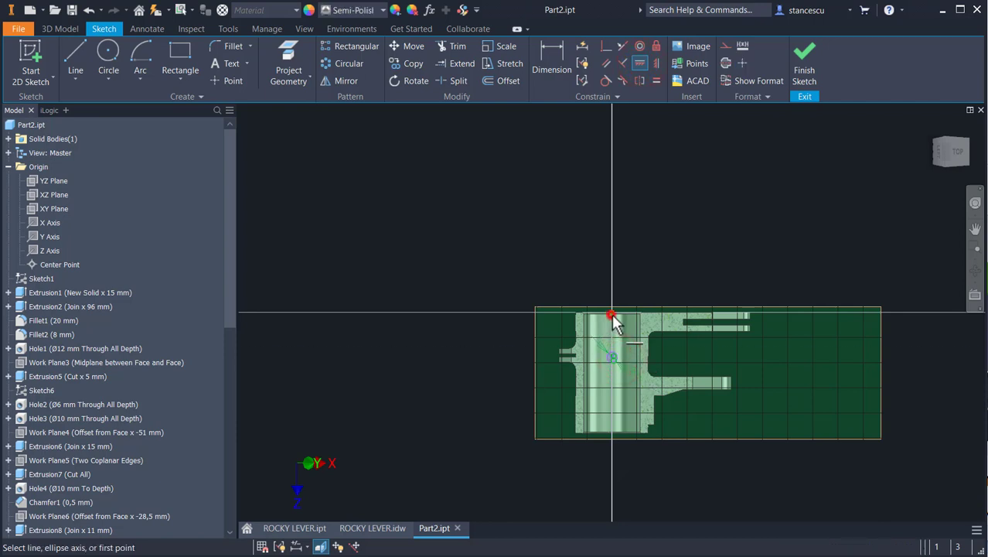
left_click(541, 48)
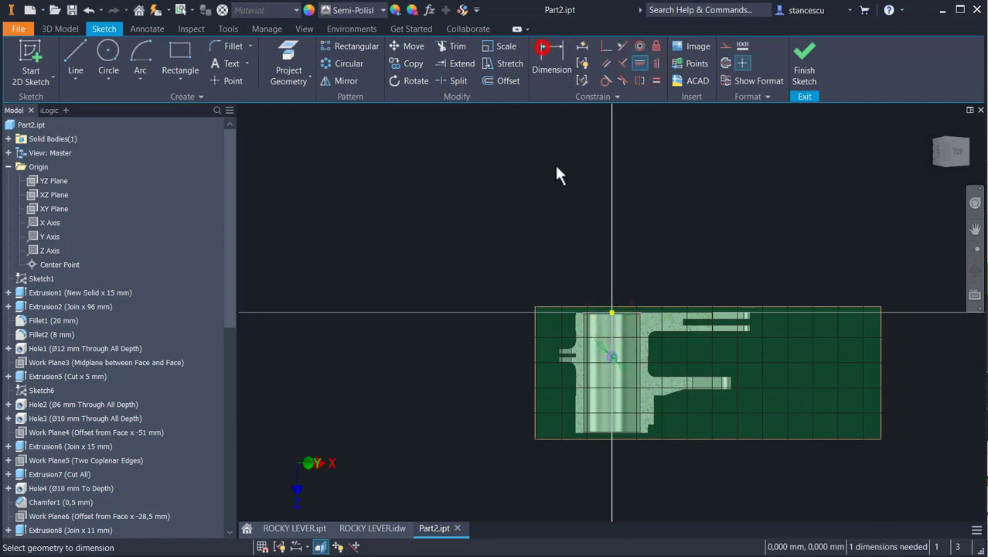
left_click(612, 356)
left_click(611, 313)
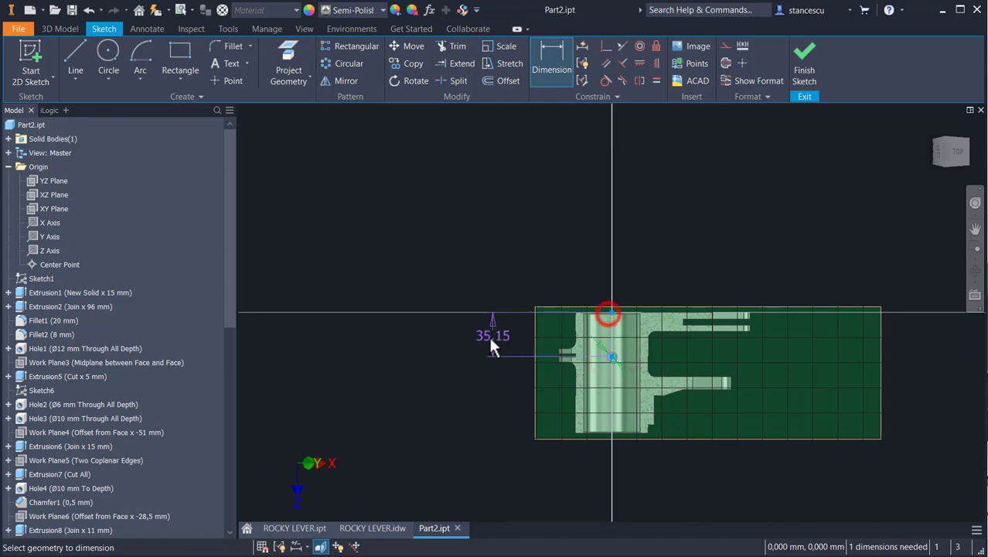
left_click(487, 334)
type("22")
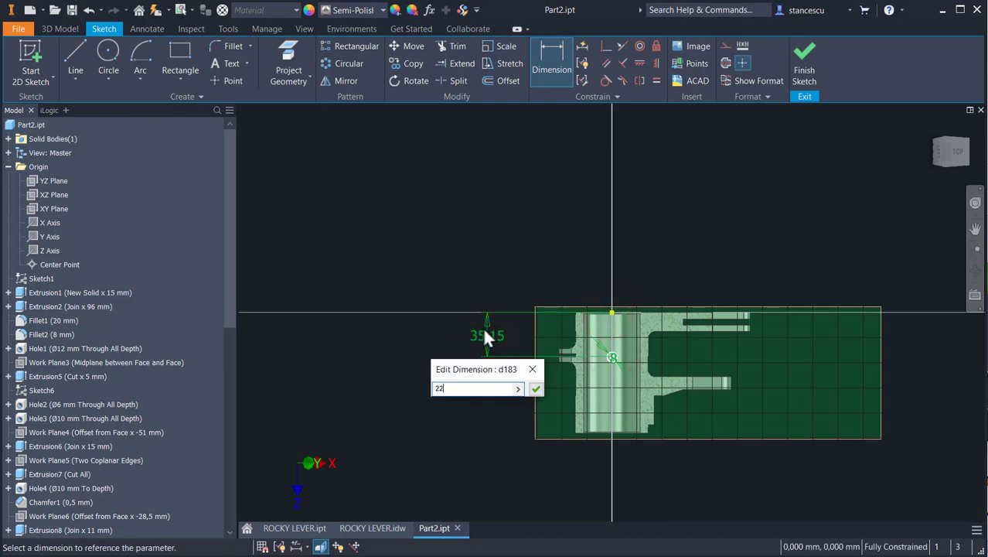
key("Return")
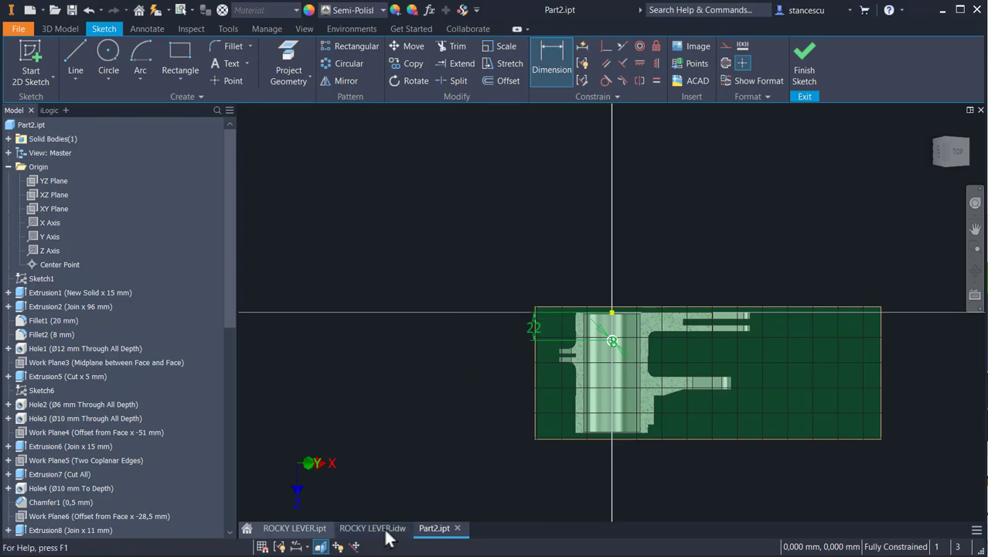
- Check the hole's position in section C-C of ROCKY LEVER.idw, then finish the sketch in Part2.ipt
left_click(375, 528)
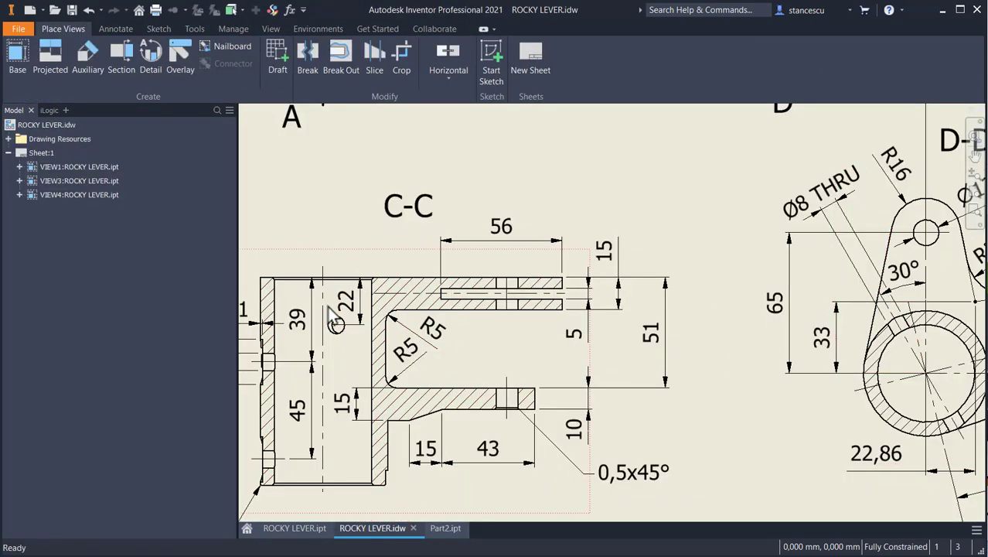
left_click(446, 529)
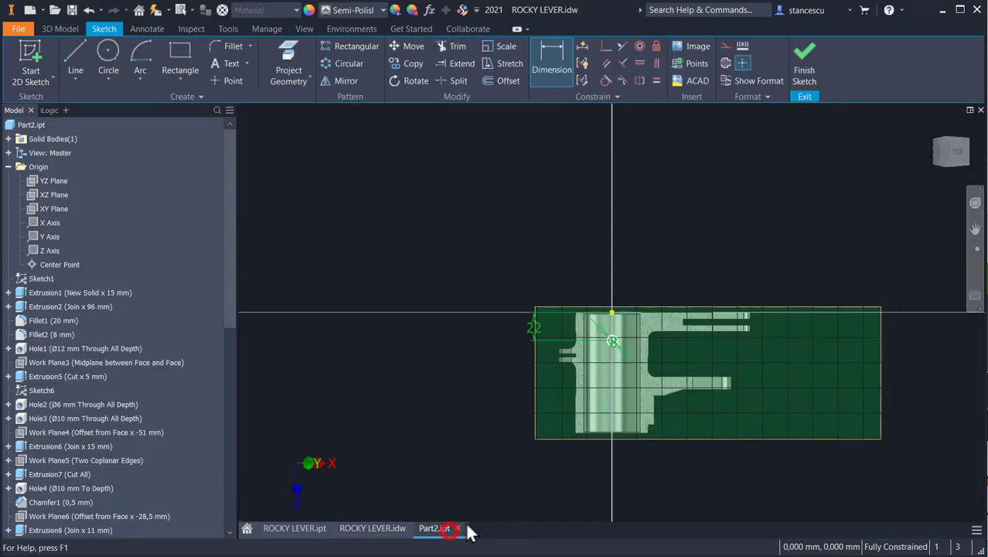
left_click(807, 76)
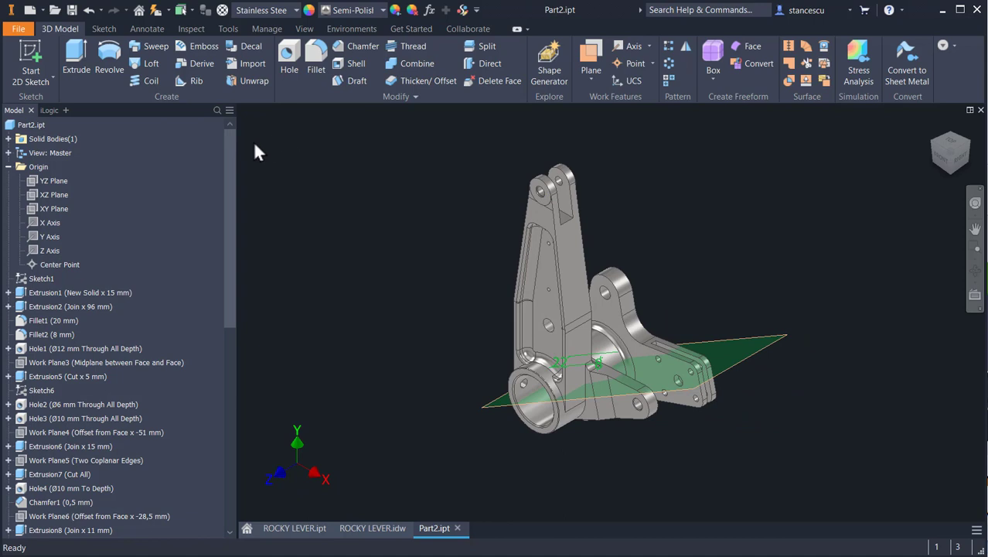
- Extrude the 8 mm circle as a symmetric cut through all to make the angled hole in the hub
left_click(75, 62)
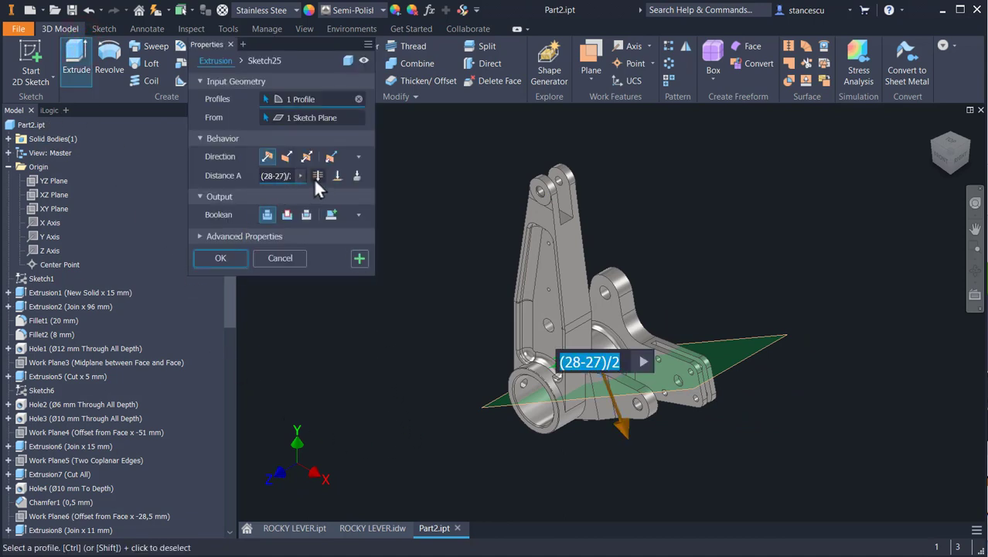
left_click(308, 156)
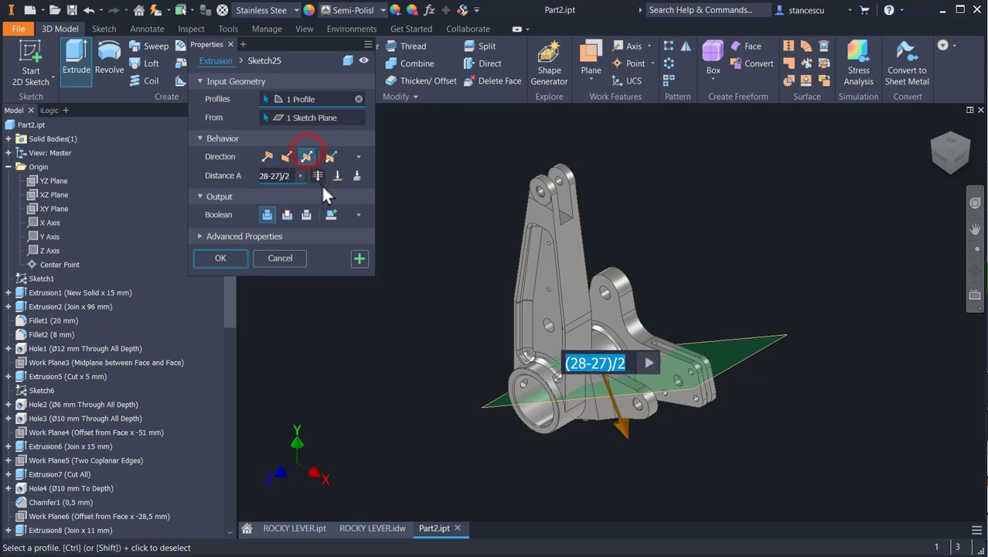
left_click(315, 176)
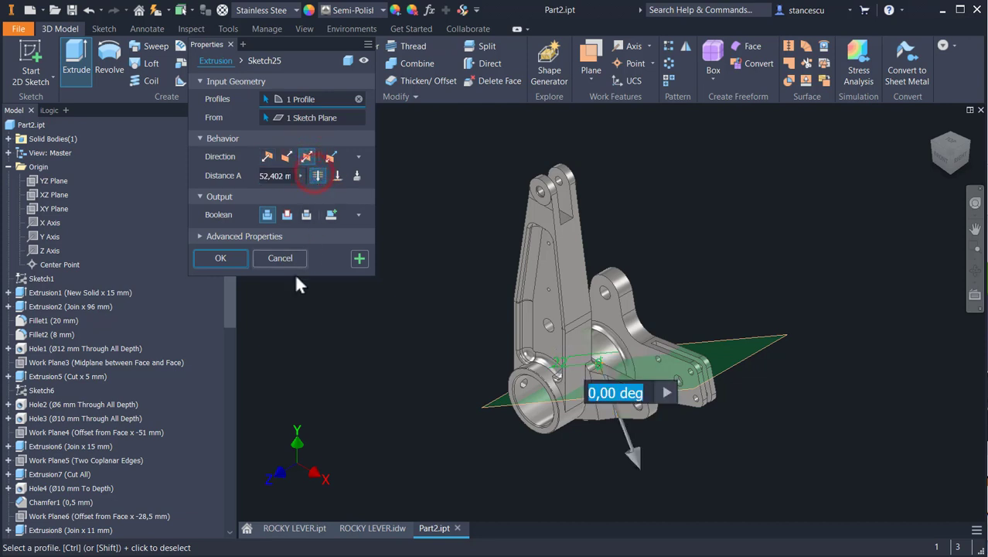
left_click(287, 214)
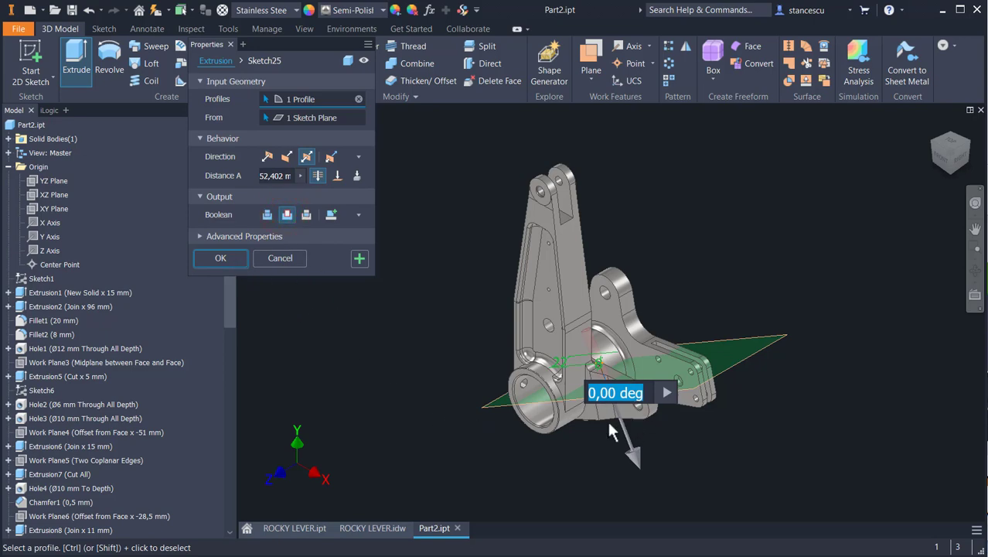
scroll(592, 361, "up", 4)
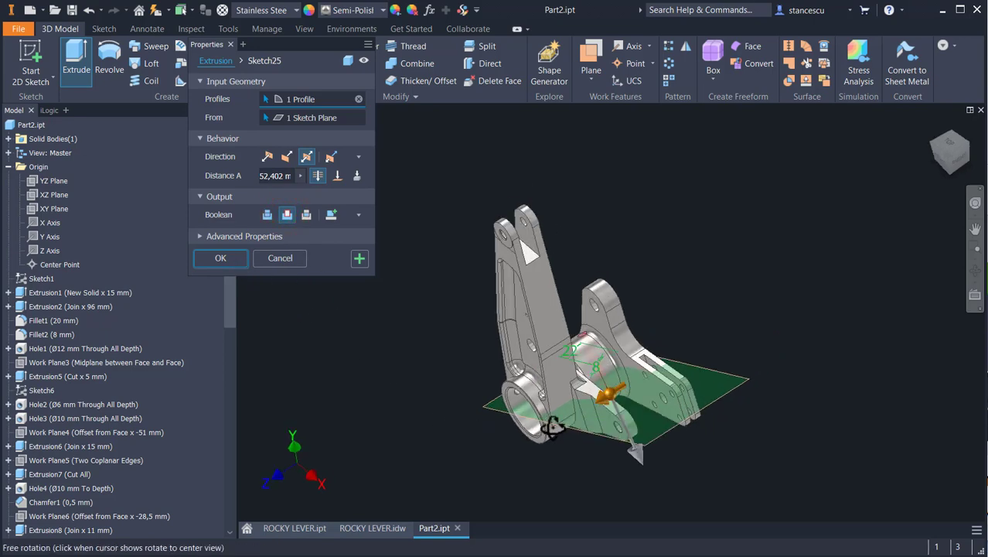
scroll(592, 361, "up", 3)
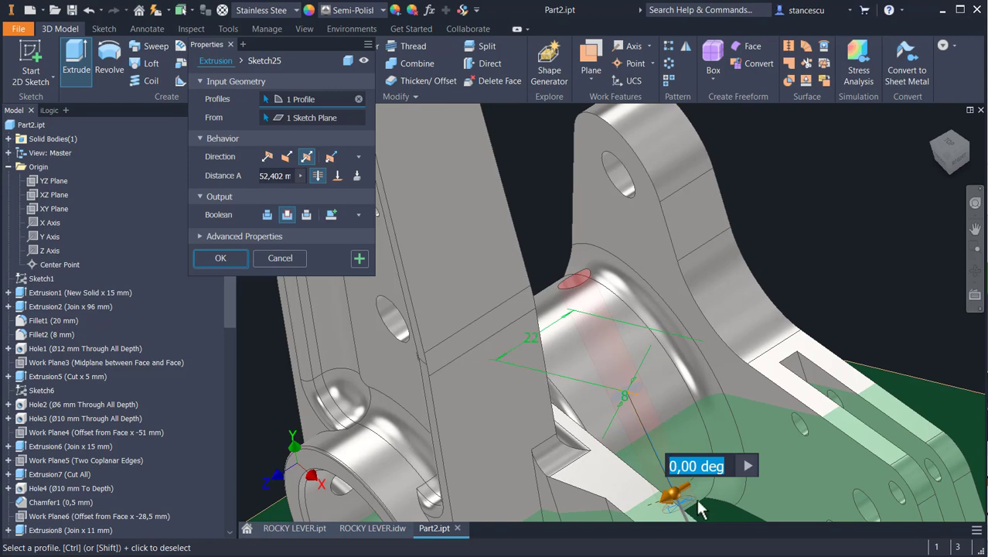
left_click(232, 259)
- Hide the angled work plane and restore the home view of the part
middle_click_drag(603, 359, 656, 296, "shift")
right_click(428, 259)
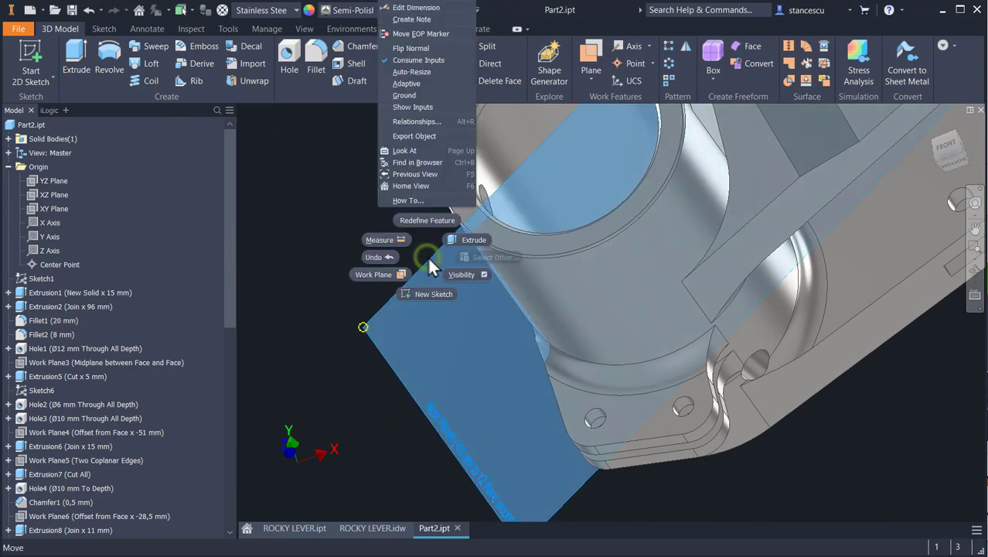
left_click(460, 275)
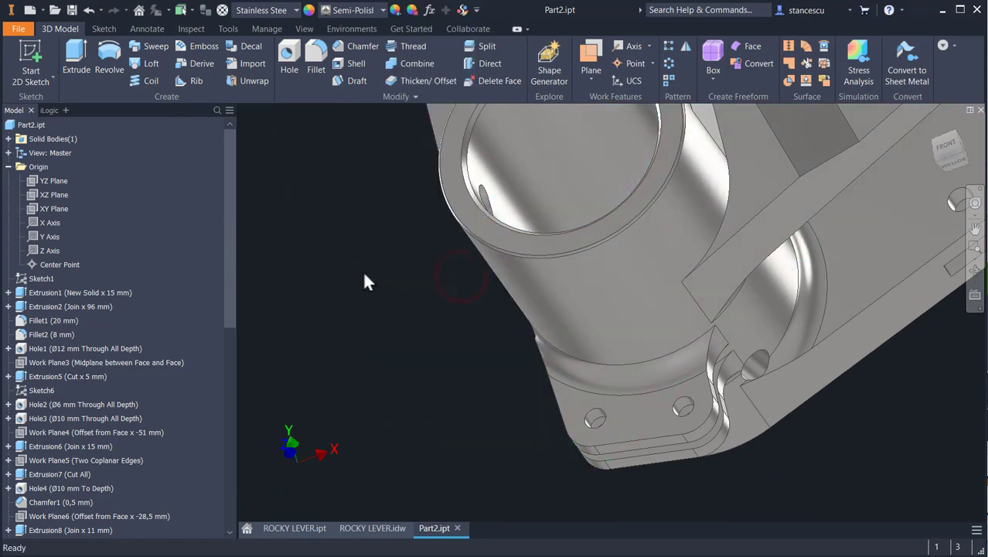
key("F6")
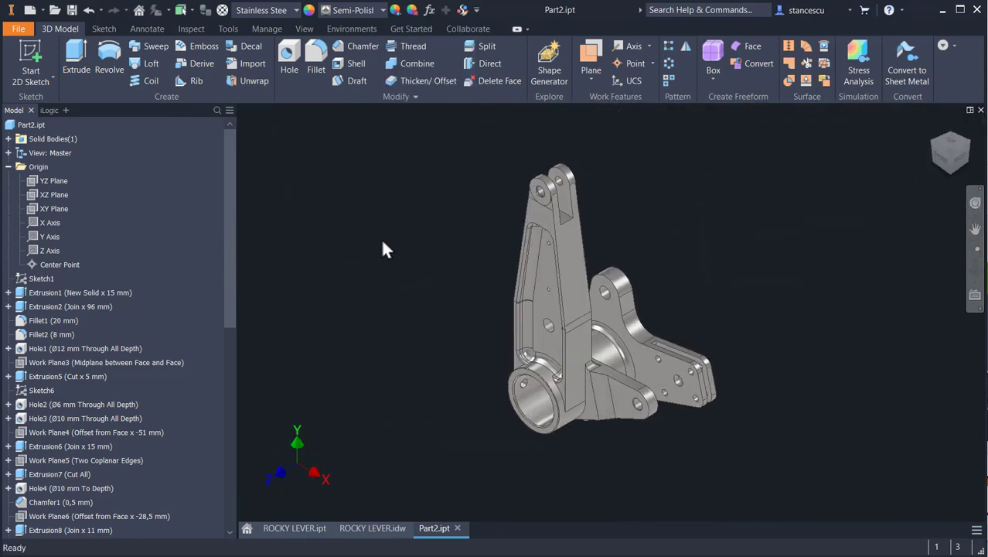
- Check the fillet radius called out on the upper boss in detail G of ROCKY LEVER.idw, then return to Part2.ipt
left_click(375, 529)
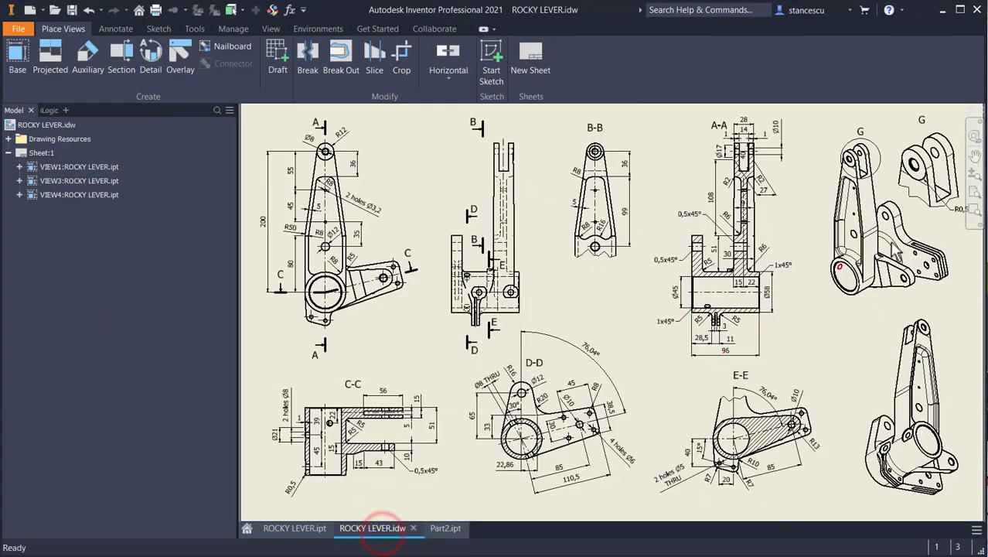
scroll(904, 205, "up", 3)
scroll(782, 262, "up", 5)
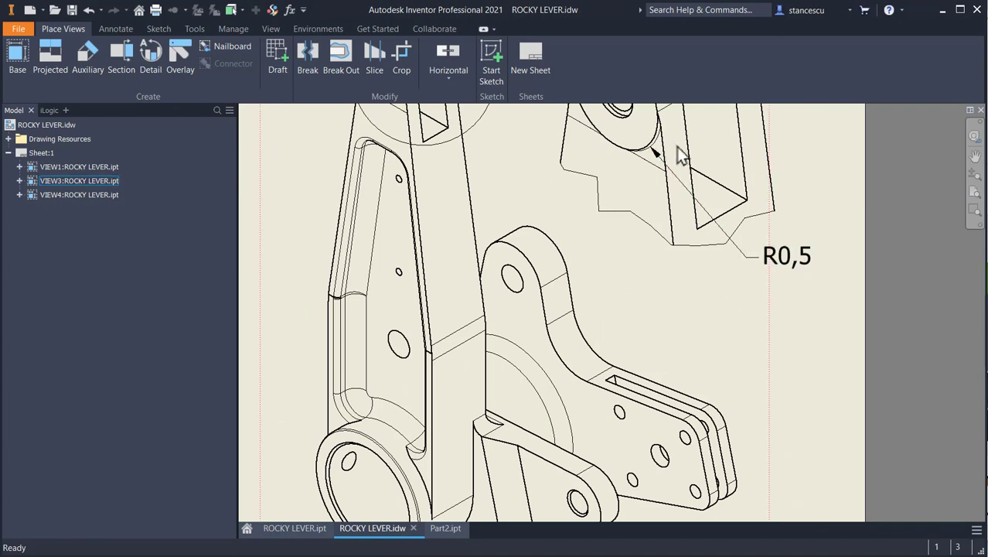
scroll(616, 249, "down", 2)
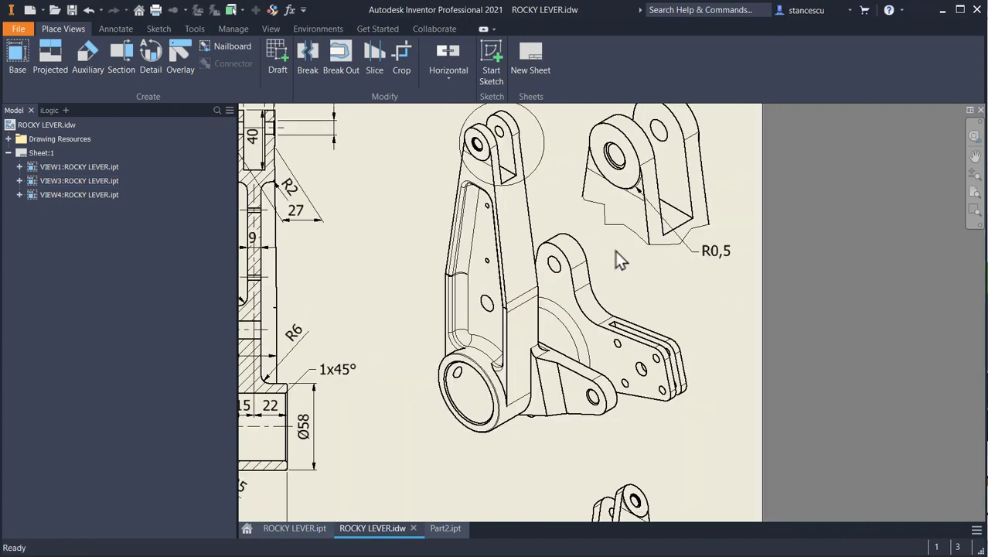
mouse_move(630, 284)
middle_mouse_down()
mouse_move(651, 270)
mouse_move(758, 263)
middle_mouse_up()
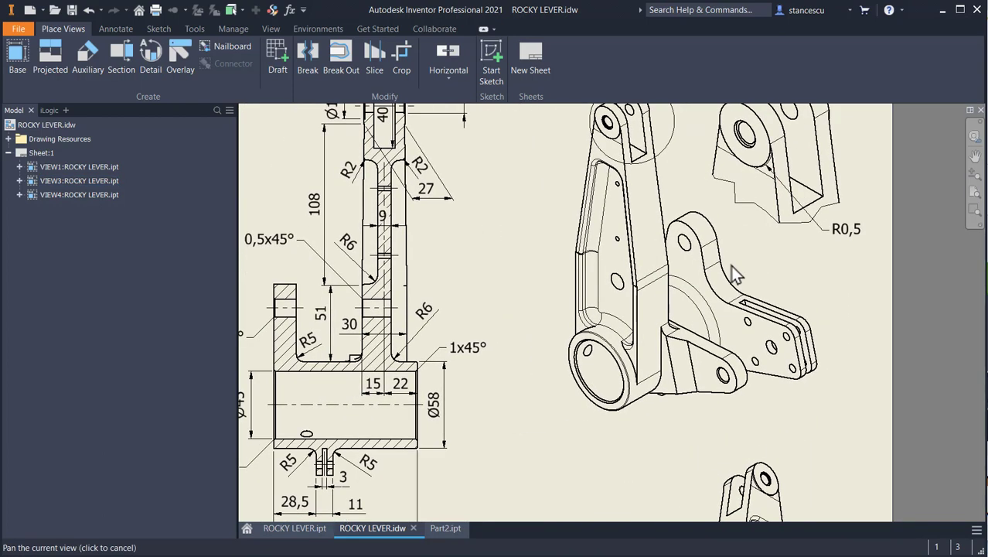
left_click(445, 528)
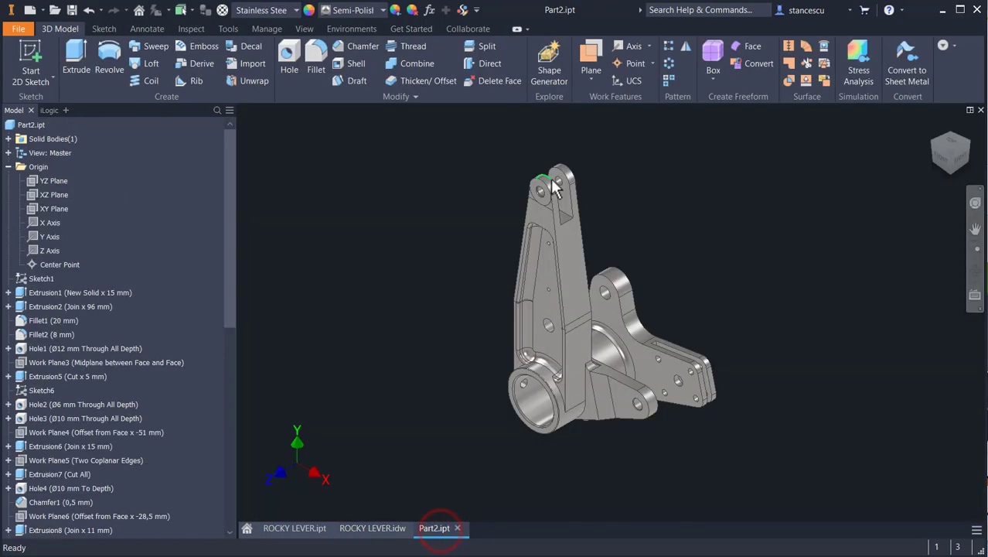
- Start a 0.5 mm fillet on the two lower edge segments around the front boss at the lever's fork end
scroll(544, 246, "up", 4)
scroll(548, 240, "up", 3)
scroll(577, 363, "down", 1)
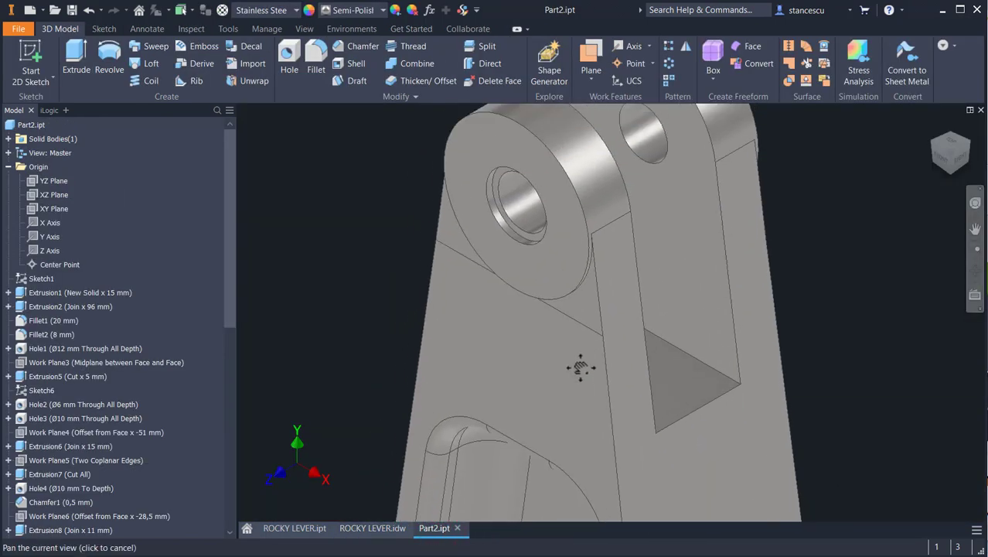
scroll(589, 348, "up", 2)
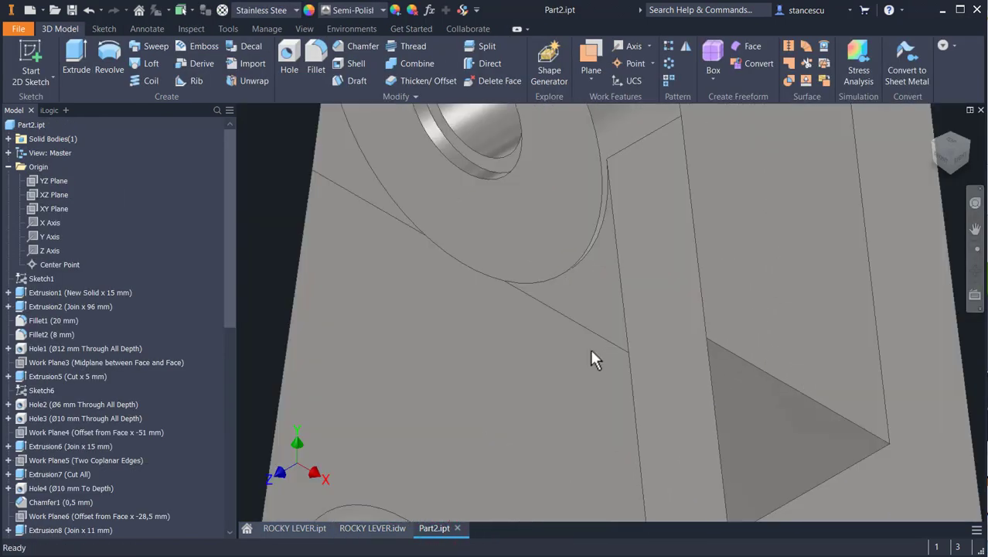
left_click(602, 239)
left_click(611, 228)
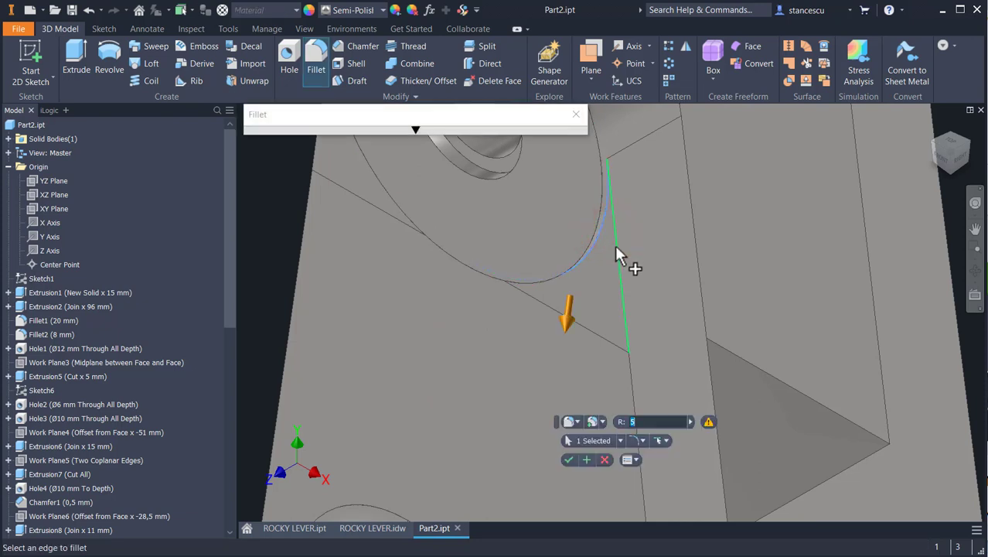
type("0.5")
middle_click_drag(478, 327, 571, 398)
middle_click_drag(498, 395, 580, 342, "shift")
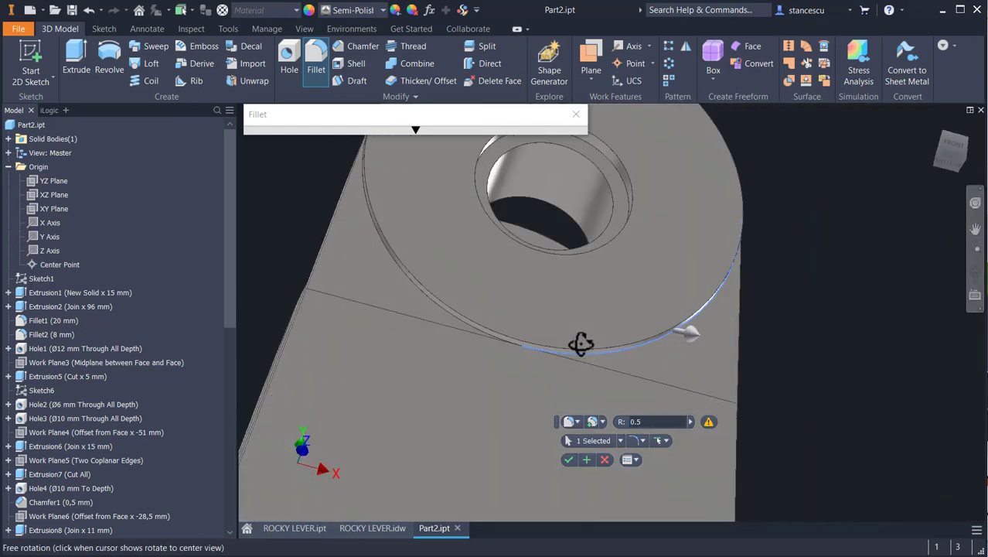
left_click(441, 309)
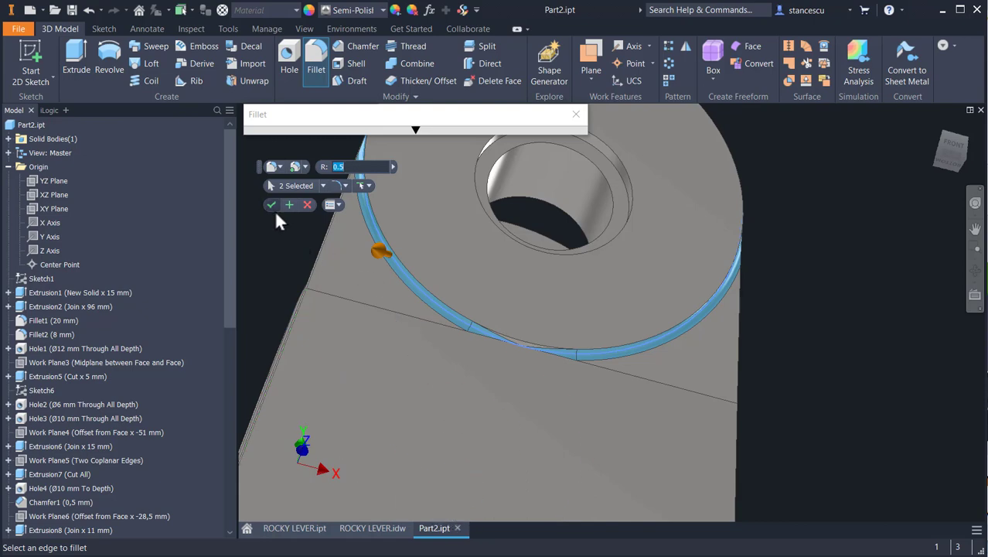
- Add the two matching edge segments around the opposite fork boss to the 0.5 mm fillet and apply it
middle_click_drag(633, 371, 564, 351, "shift")
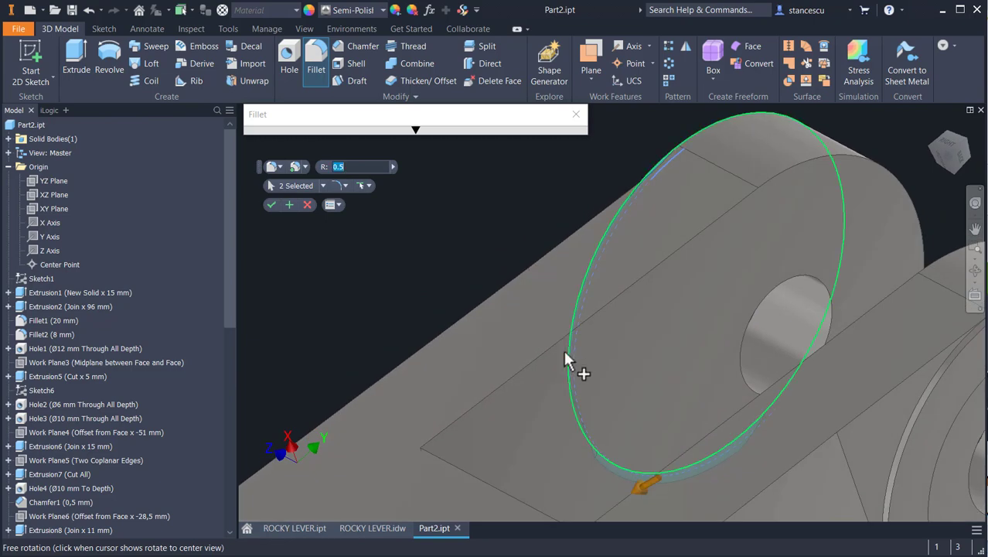
middle_click_drag(770, 364, 679, 327)
left_click(719, 353)
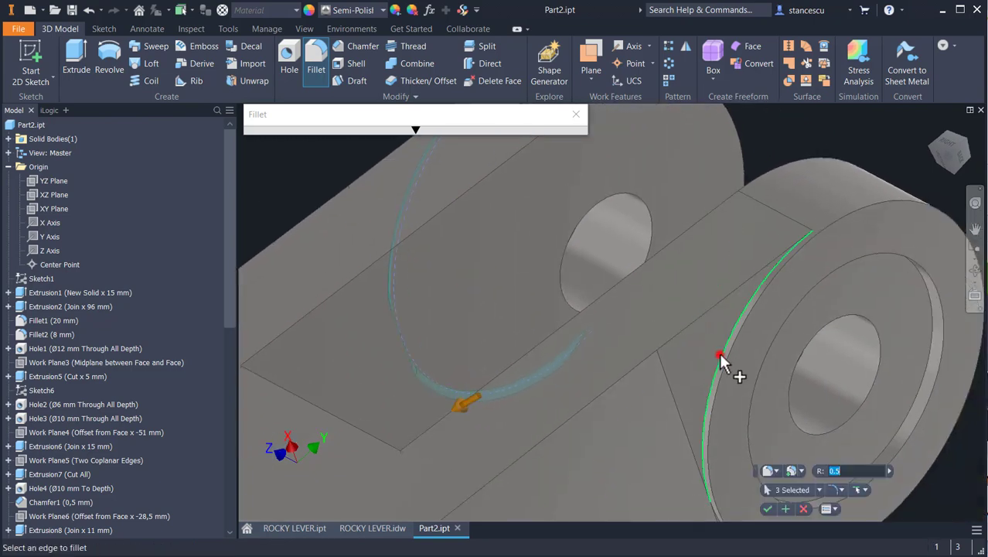
middle_click_drag(672, 427, 727, 322, "shift")
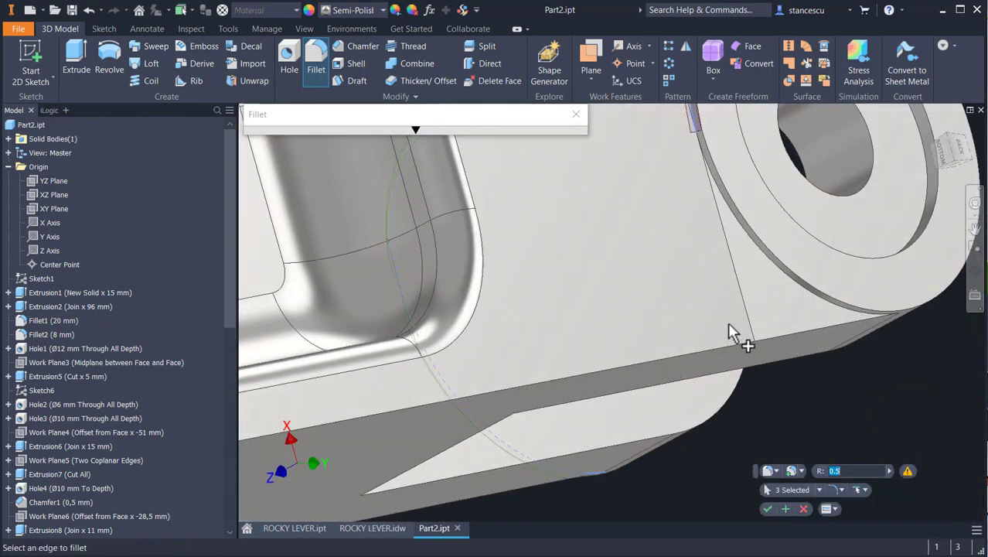
left_click(774, 269)
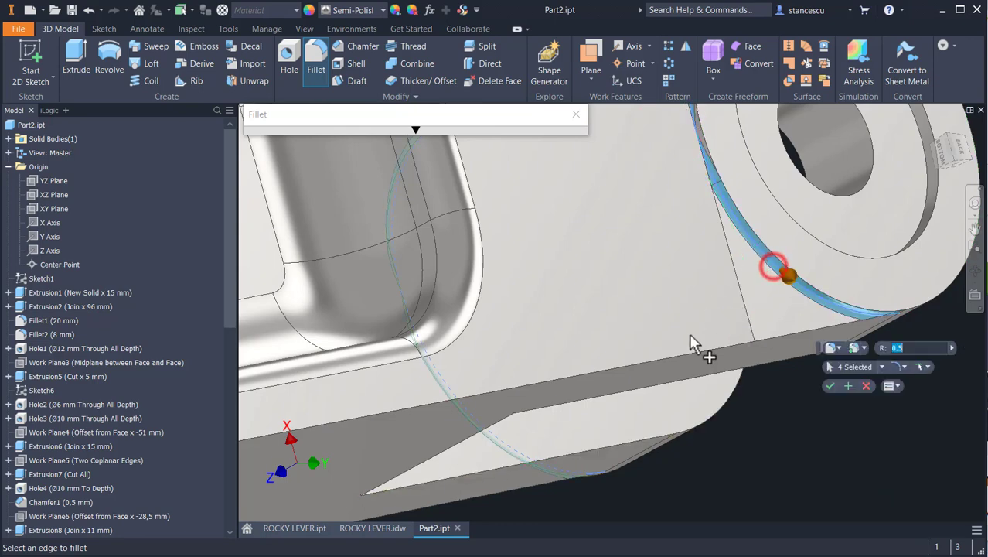
left_click(829, 386)
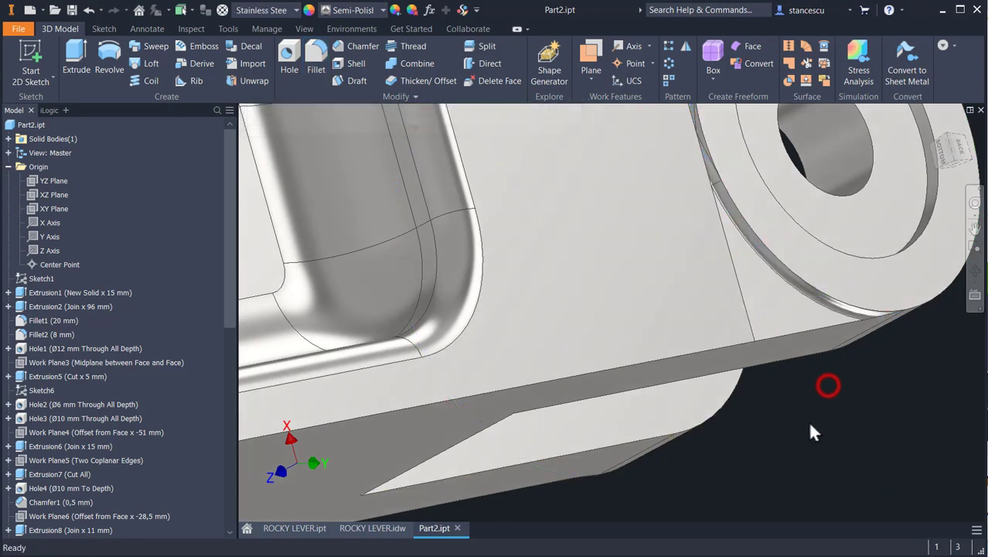
key("F6")
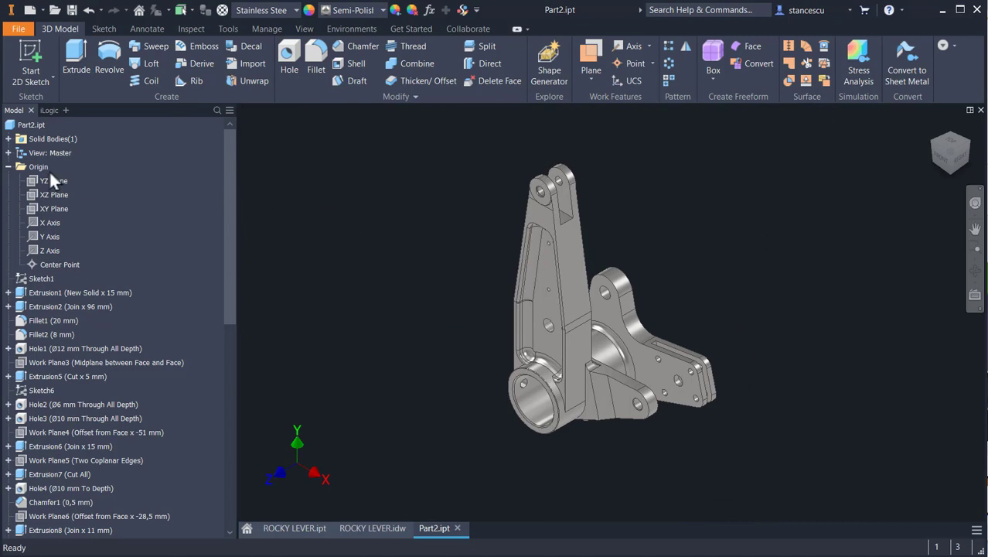
- Update the physical properties in the iProperties of Part2.ipt and check the part's volume
right_click(27, 126)
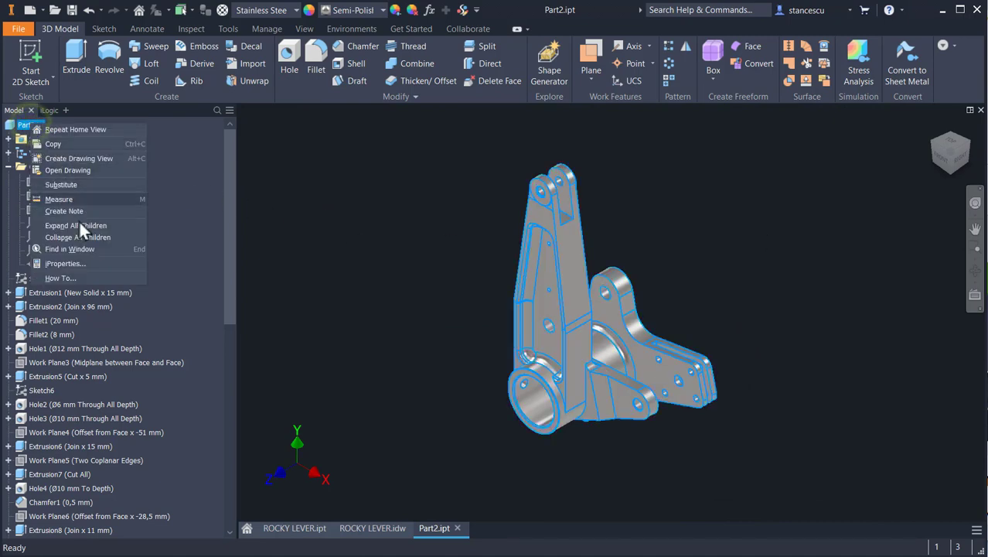
left_click(70, 264)
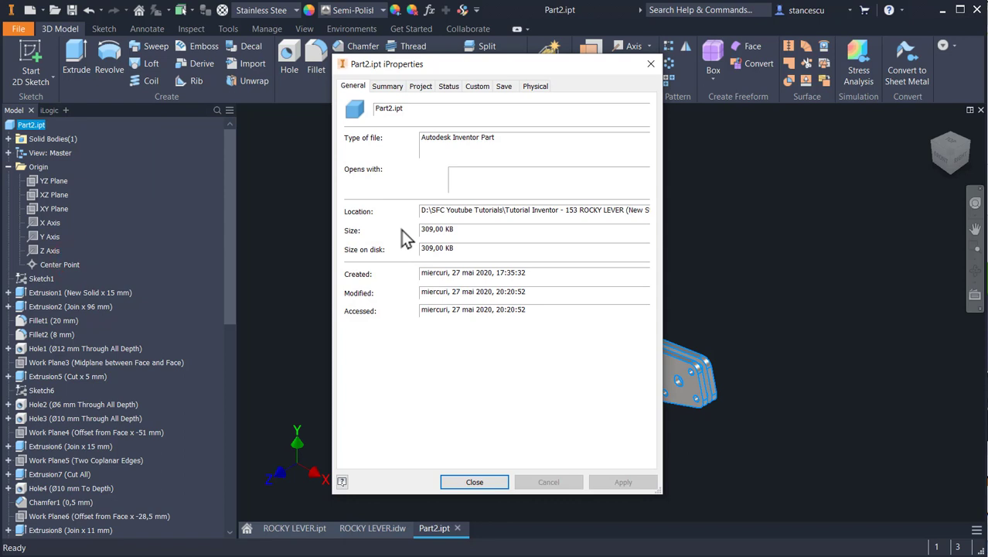
left_click(535, 86)
left_click(611, 120)
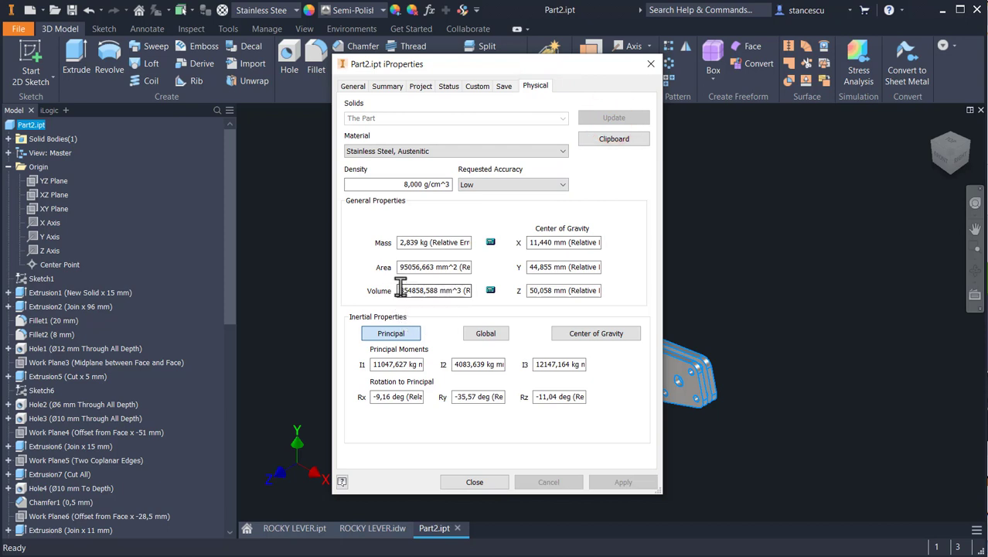
left_click_drag(400, 290, 337, 280)
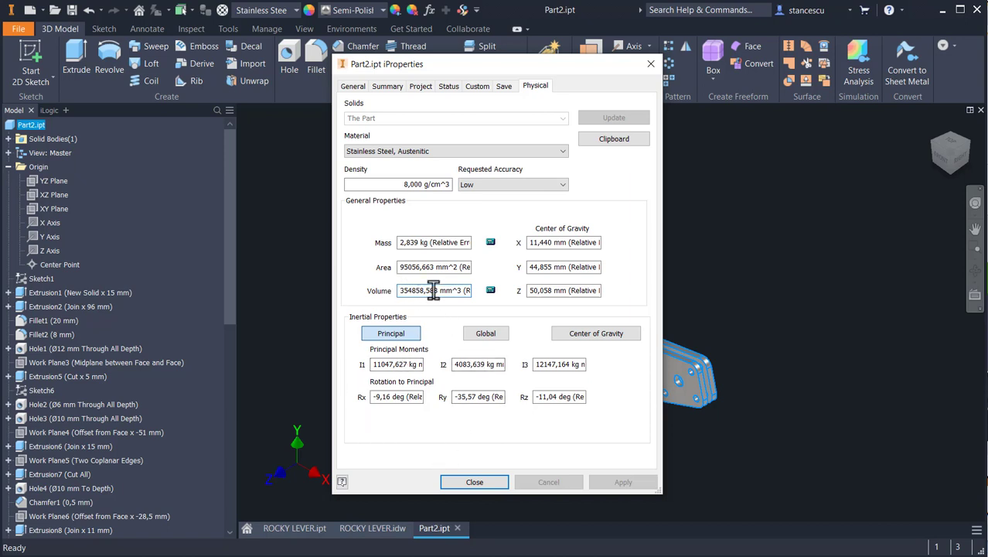
left_click(481, 484)
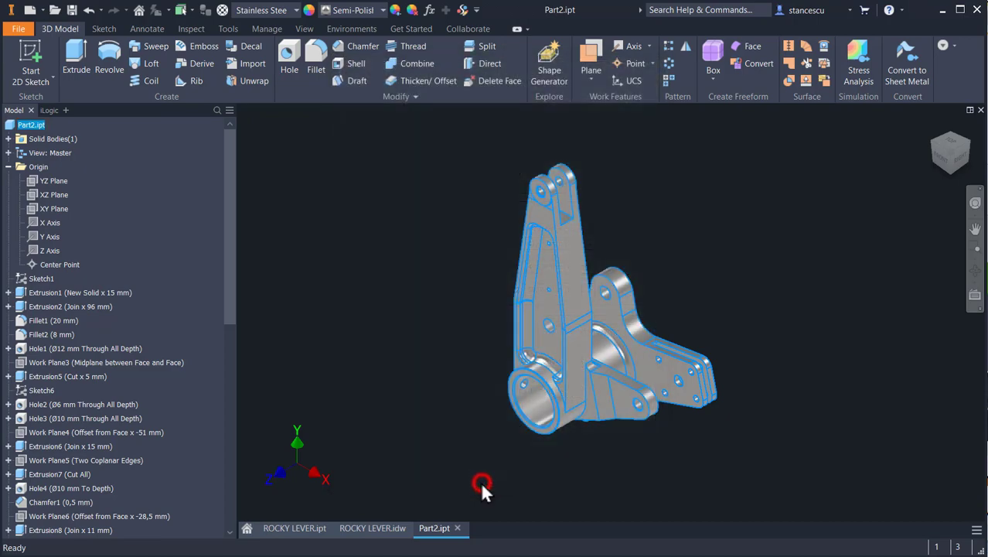
- Compare the radius callout in detail G of ROCKY LEVER.idw with the upper fork boss in Part2.ipt
left_click(372, 528)
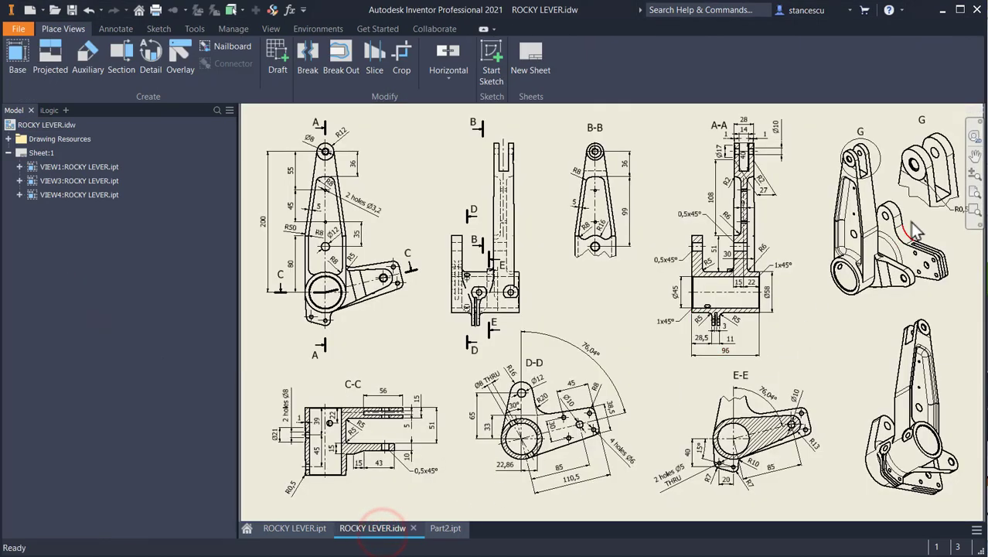
scroll(916, 225, "up", 3)
scroll(778, 264, "up", 4)
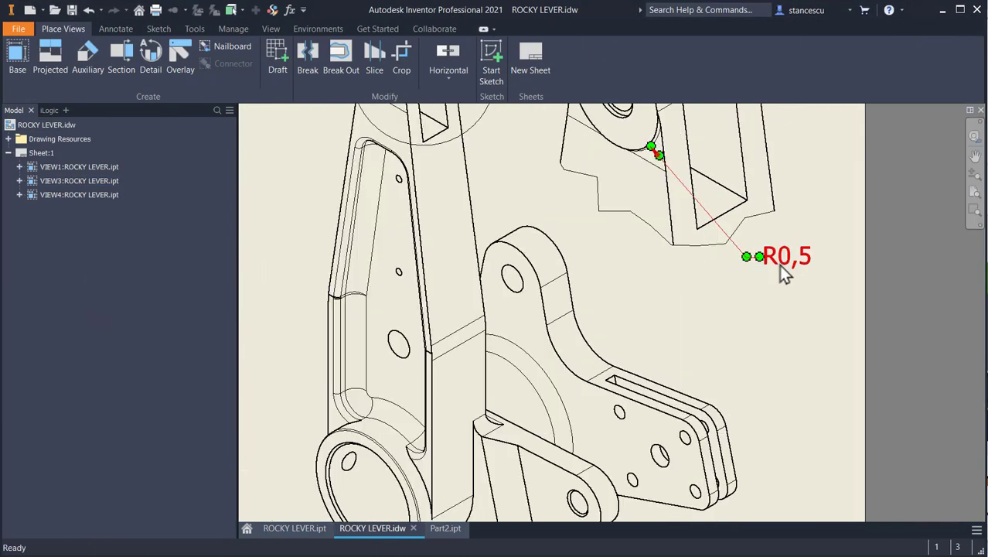
left_click(654, 152)
scroll(612, 245, "down", 3)
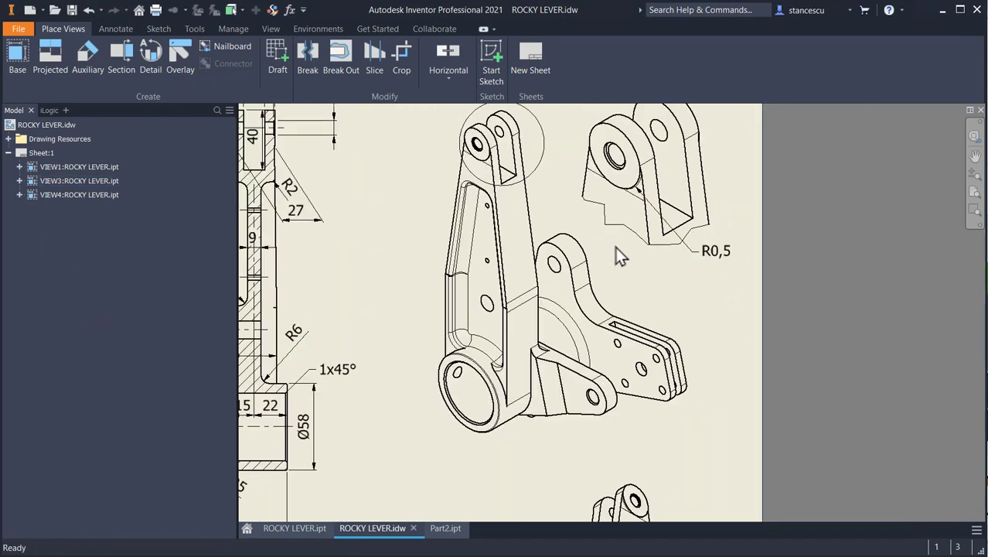
middle_click_drag(630, 274, 759, 252)
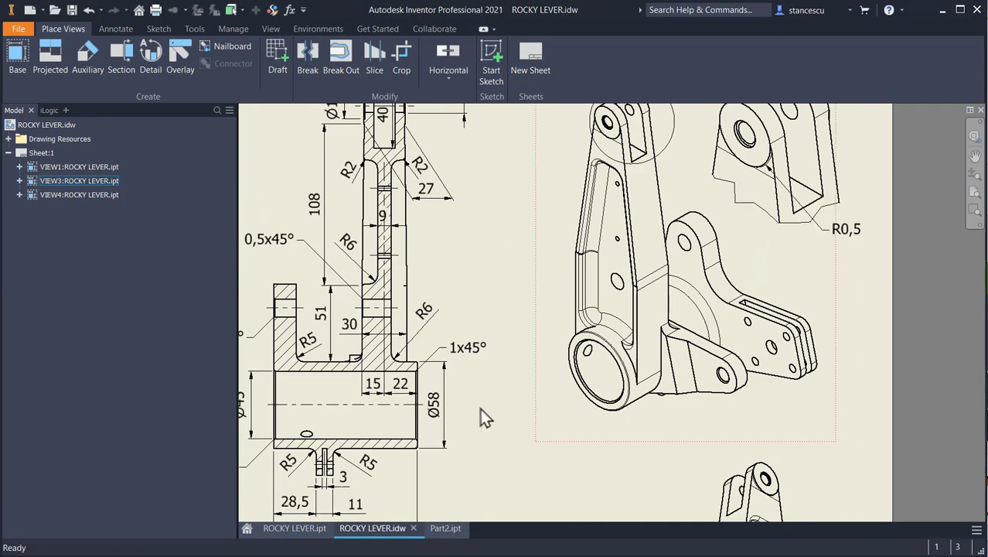
left_click(442, 531)
scroll(541, 271, "up", 6)
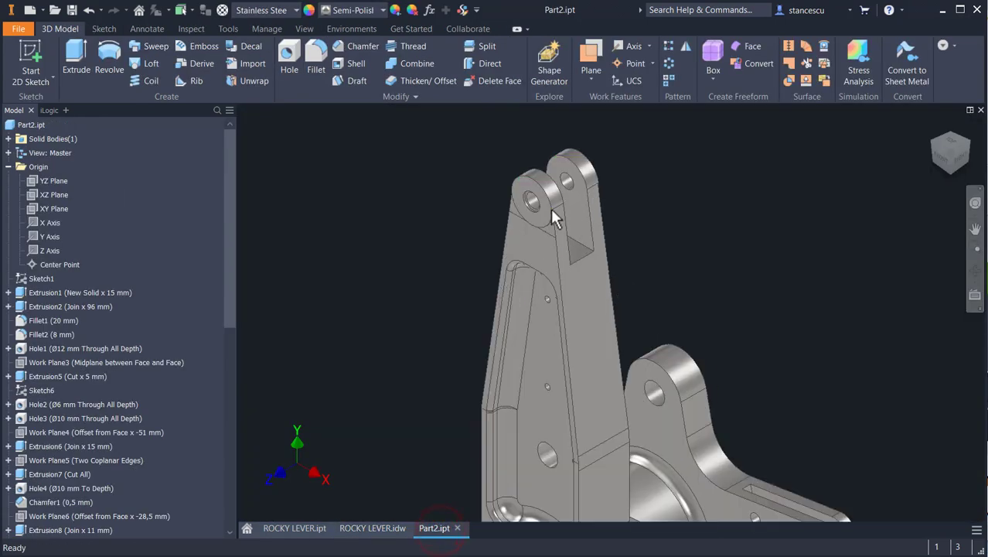
- Start a 0.5 mm fillet on the two base edge segments around the front boss at the lever's upper fork
scroll(549, 244, "down", 3)
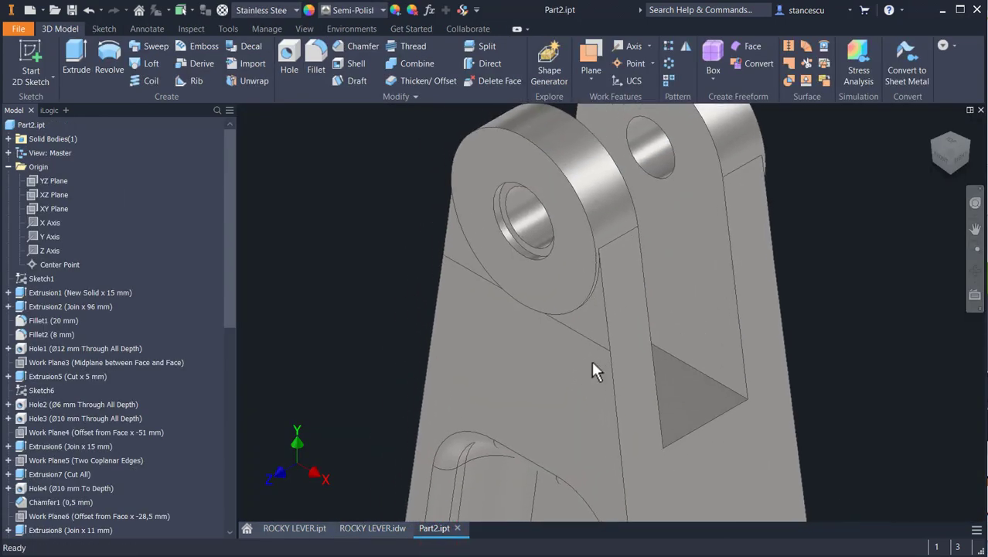
scroll(591, 361, "up", 5)
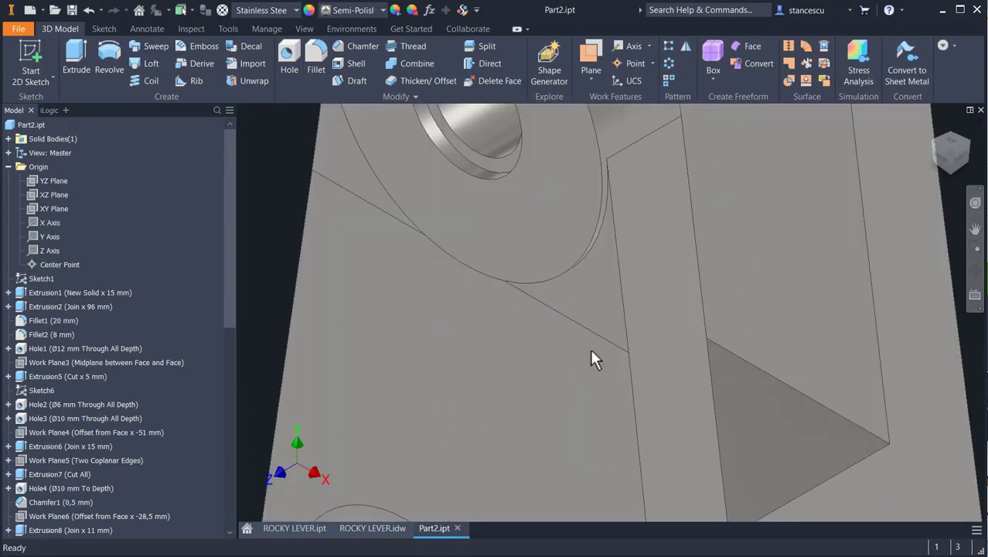
left_click(601, 237)
left_click(611, 228)
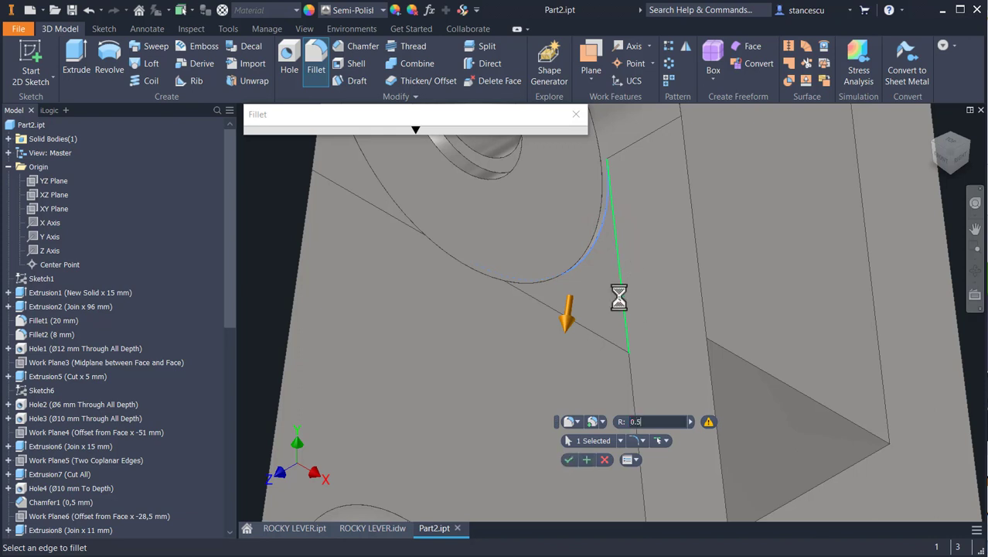
middle_click_drag(482, 330, 580, 341, "shift")
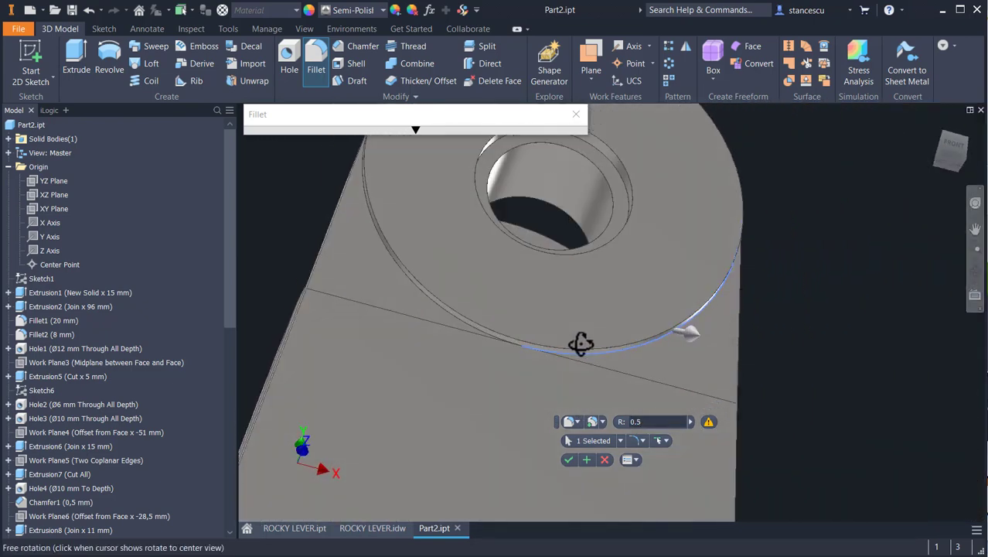
left_click(442, 317)
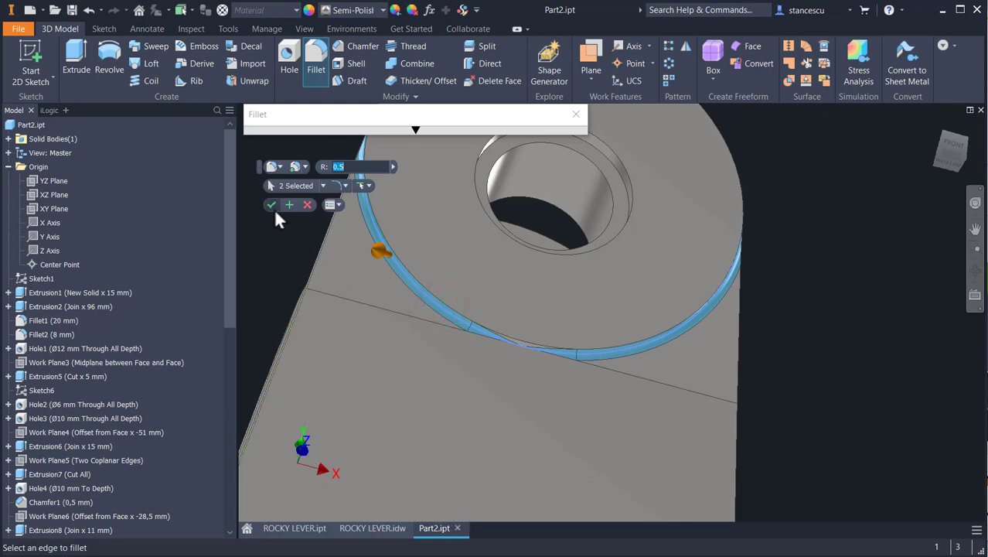
- Add the two matching base edge segments around the boss on the upper fork's opposite side and apply the 0.5 mm fillet
middle_click_drag(705, 402, 566, 344, "shift")
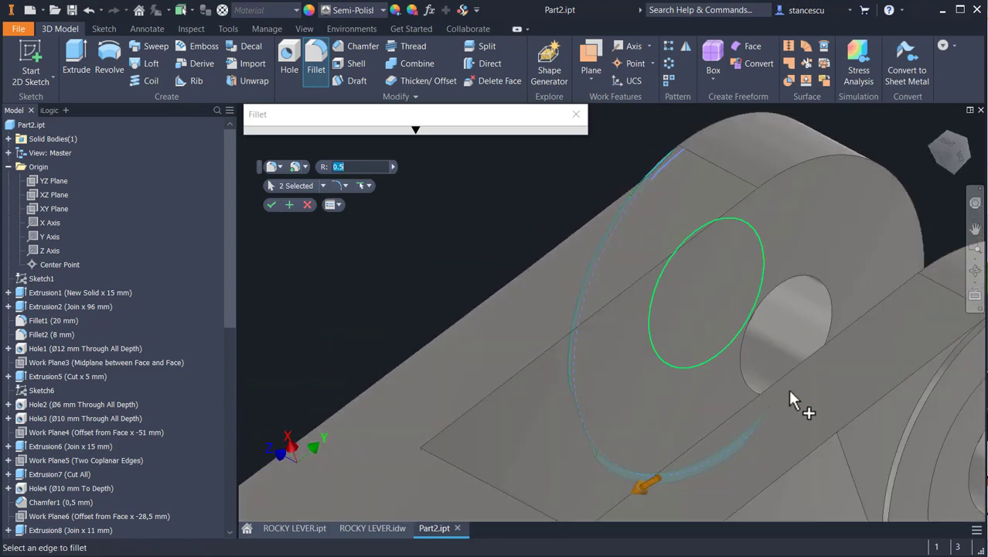
middle_click_drag(789, 399, 617, 302)
left_click(719, 352)
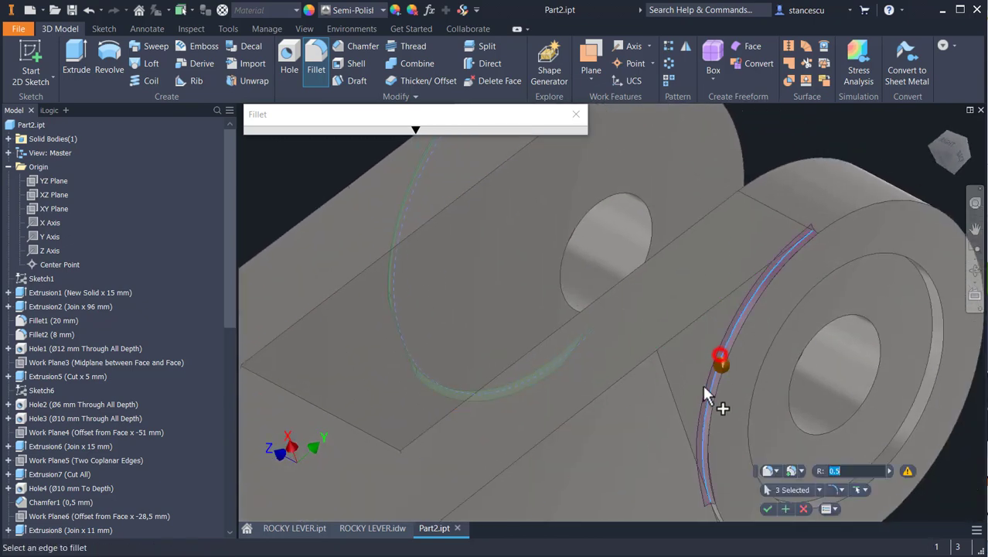
middle_click_drag(667, 408, 680, 364, "shift")
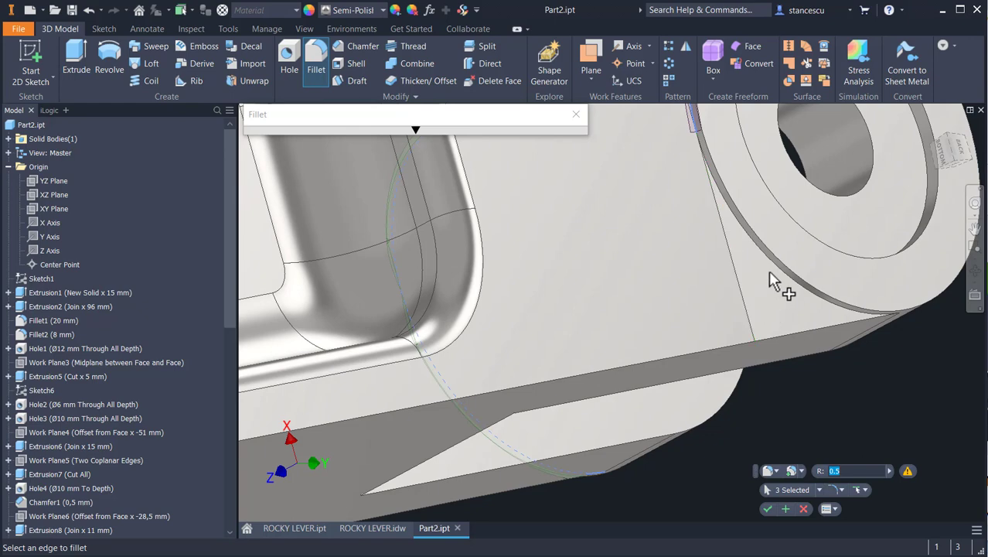
left_click(779, 273)
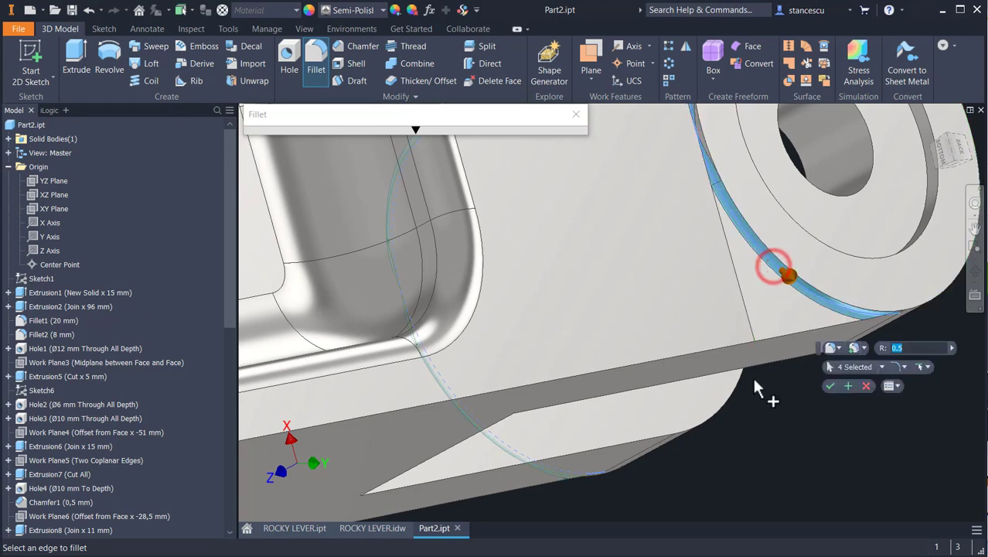
left_click(829, 386)
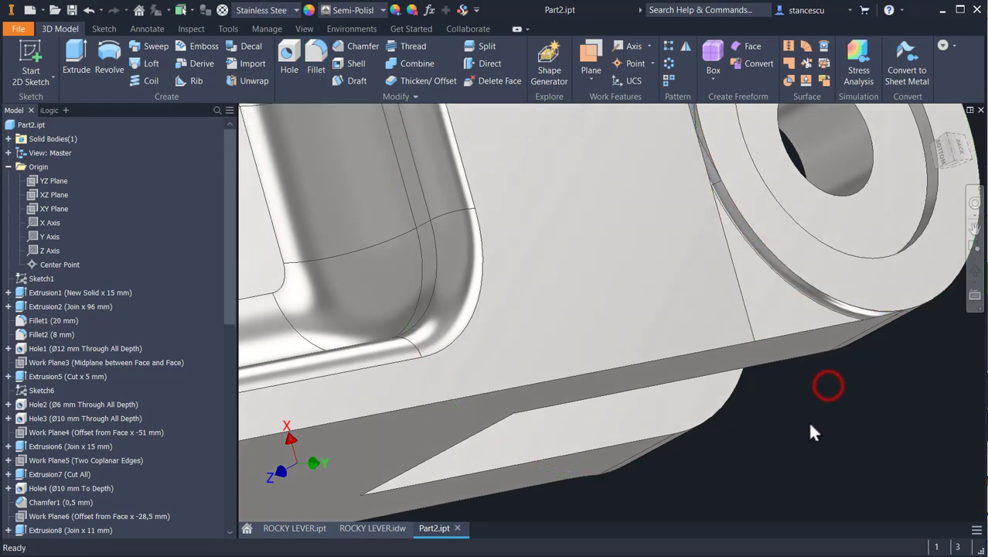
- Update the physical properties in the iProperties of Part2.ipt, check the part's volume, and close the properties
key("F6")
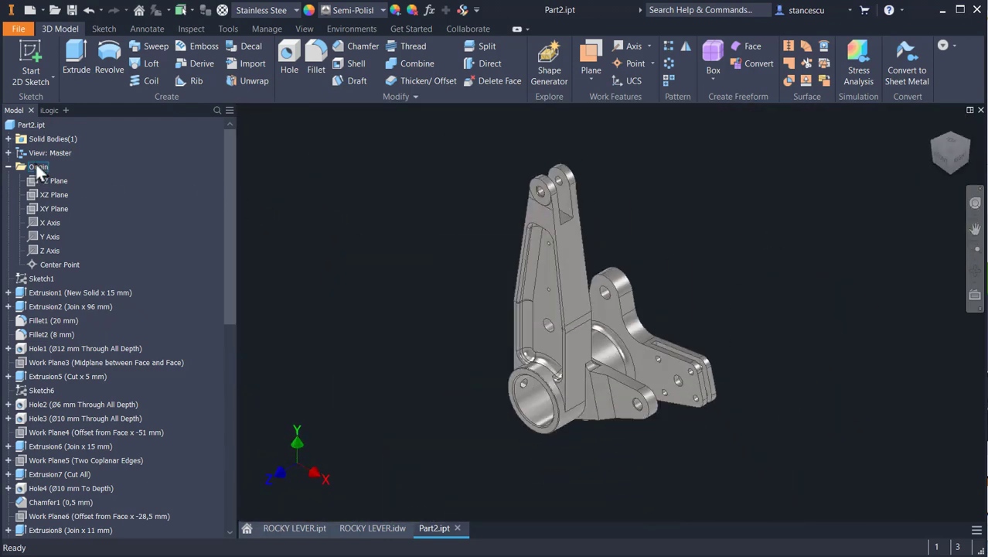
right_click(30, 124)
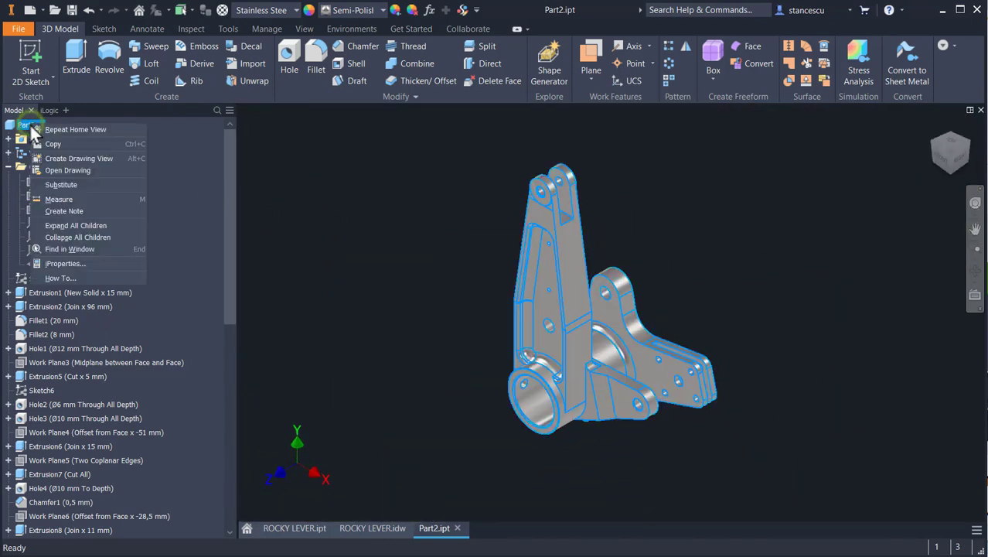
left_click(78, 263)
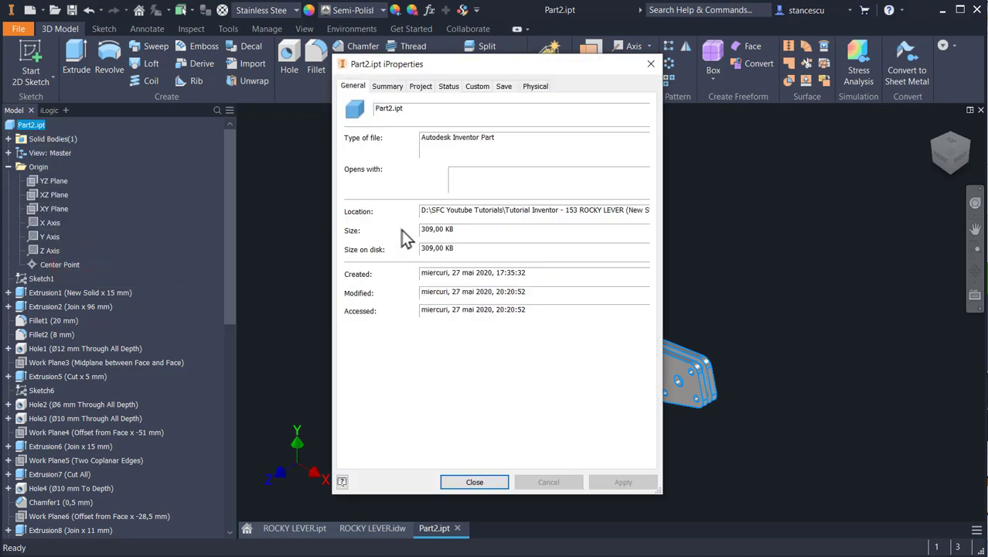
left_click(536, 86)
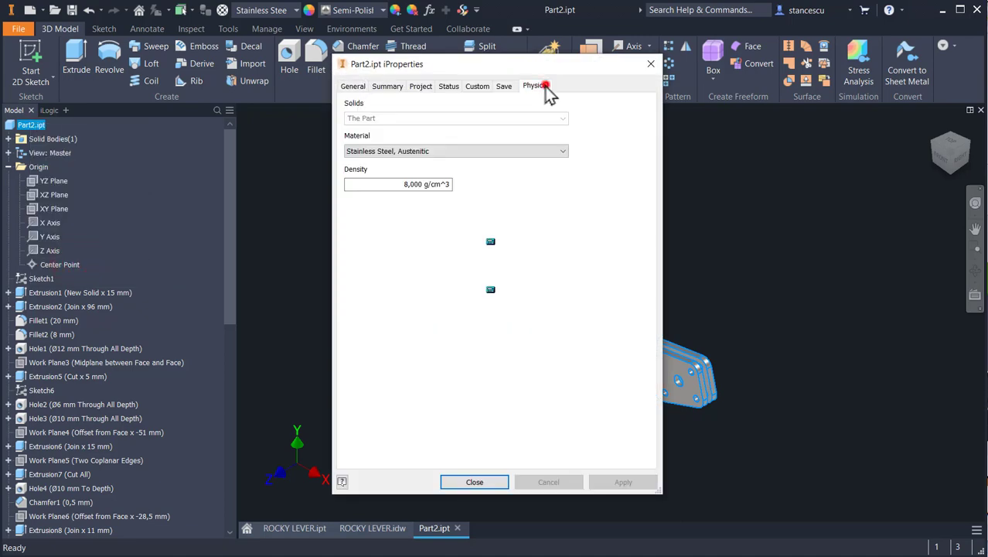
left_click(614, 118)
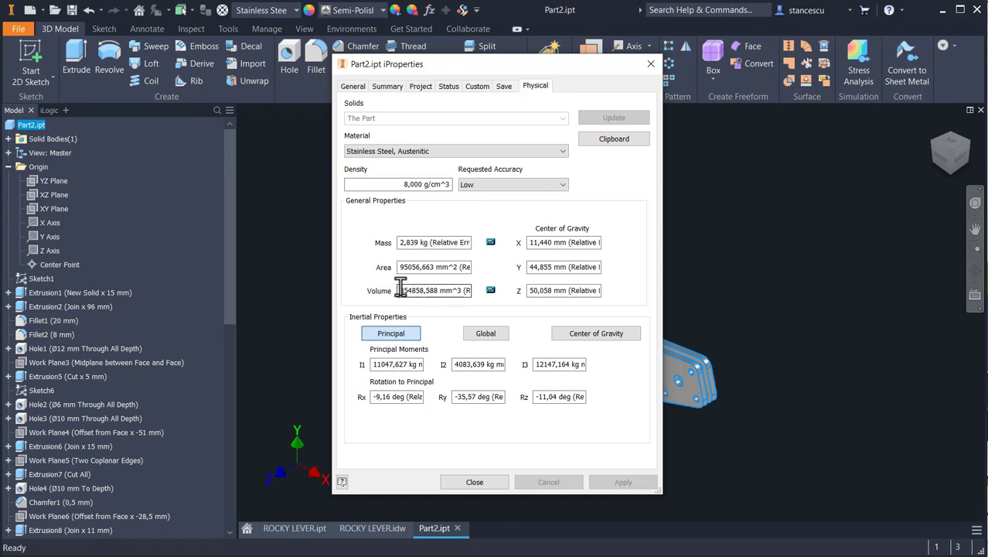
left_click_drag(401, 288, 338, 280)
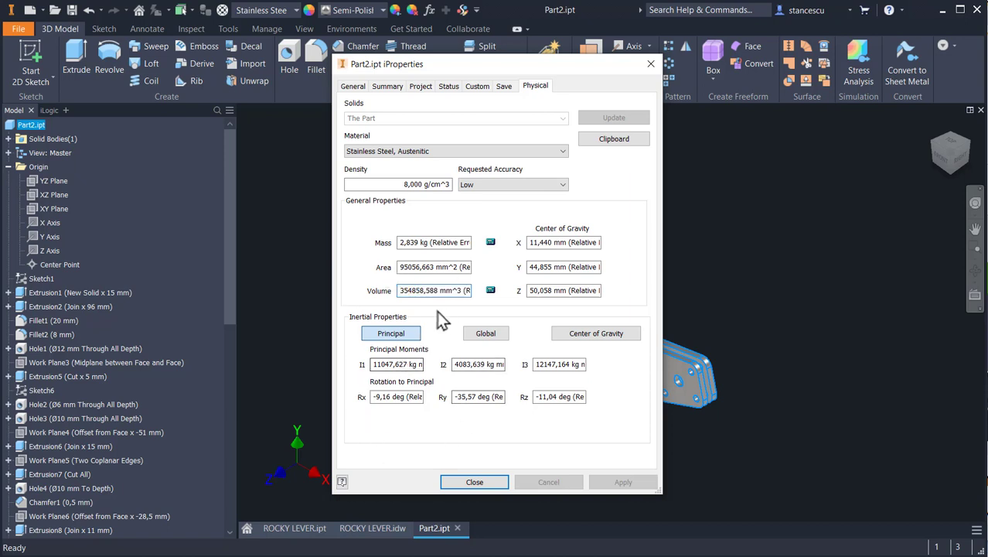
left_click(475, 482)
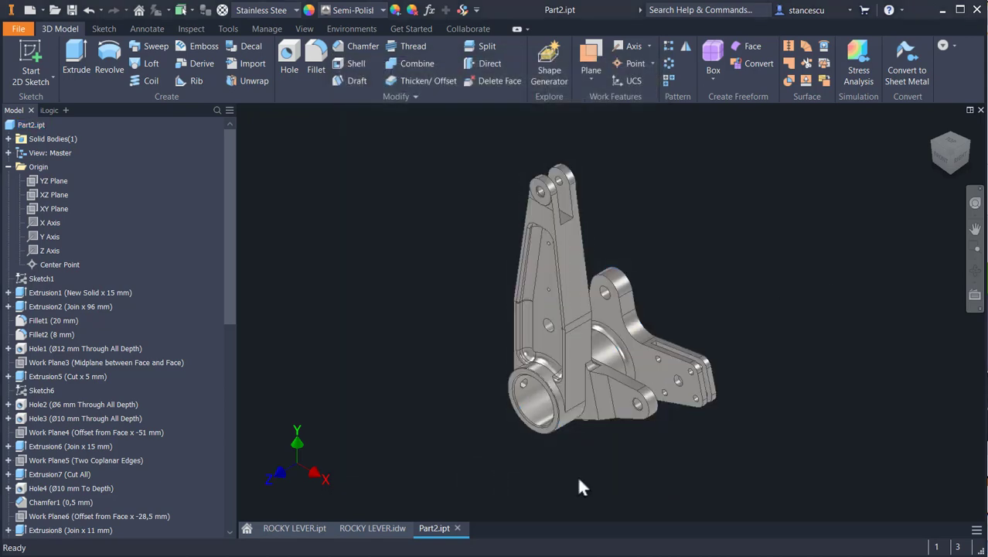